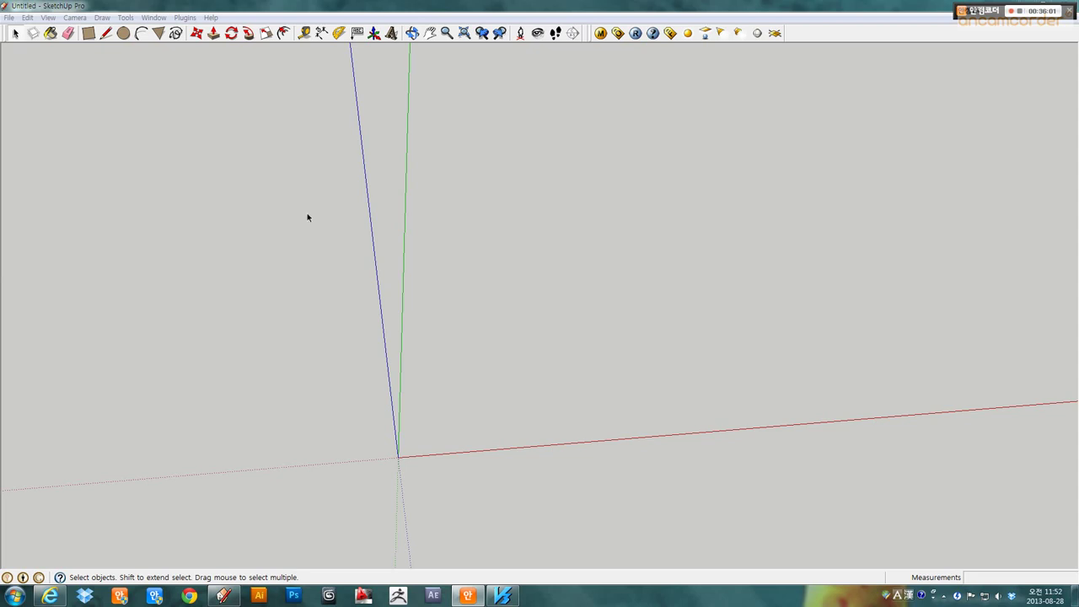
- Draw a 5000 by 5000 mm square with its corner at the origin
click(88, 32)
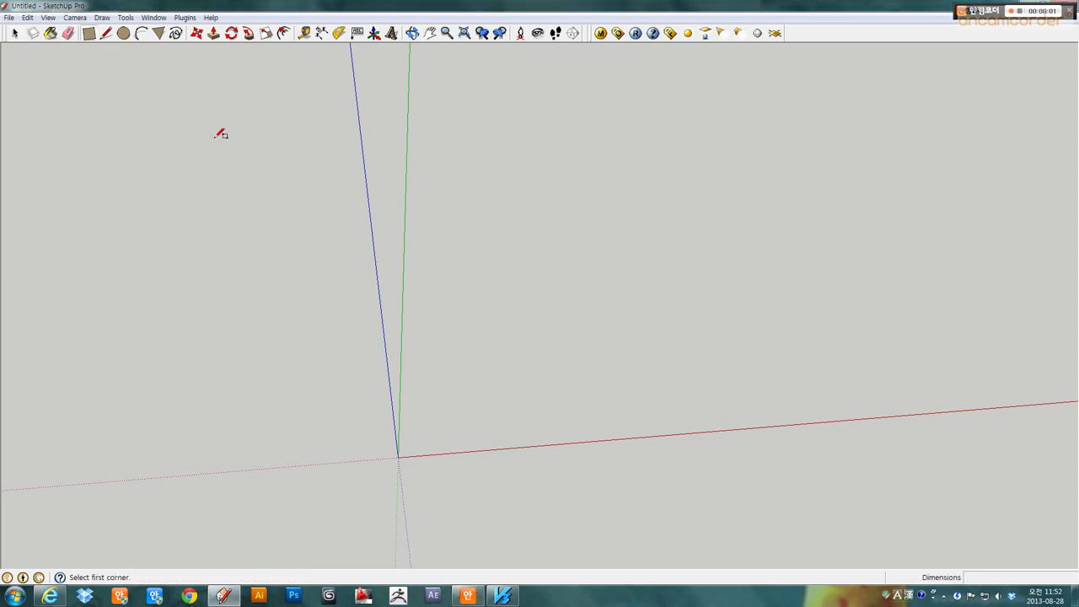
click(399, 460)
text(5000,5000)
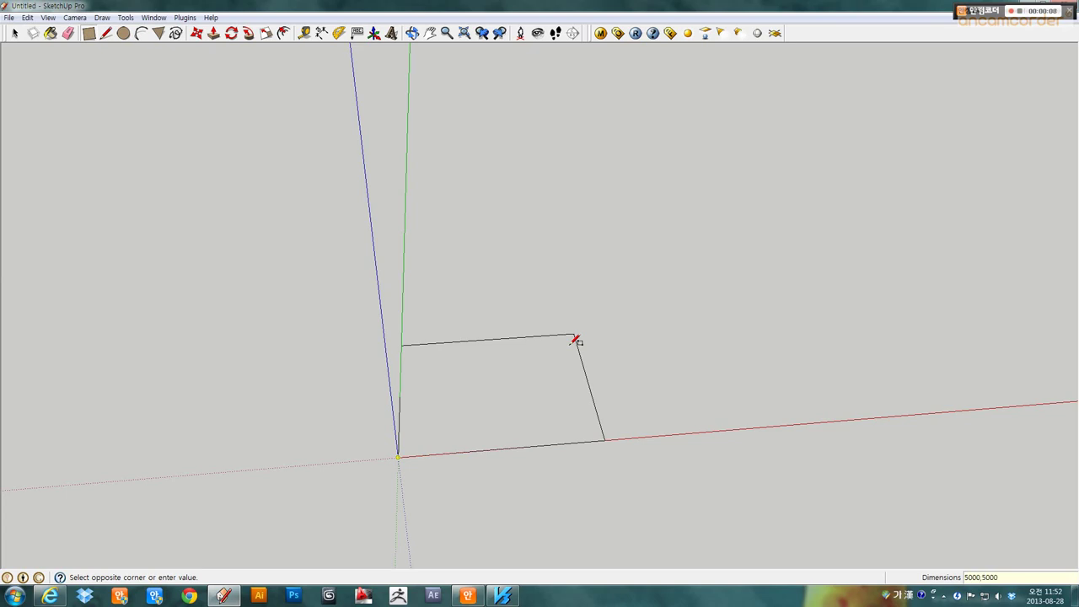
key(Return)
- Start Push/Pull on the square to raise it into a box
scroll(540, 379, up, 2)
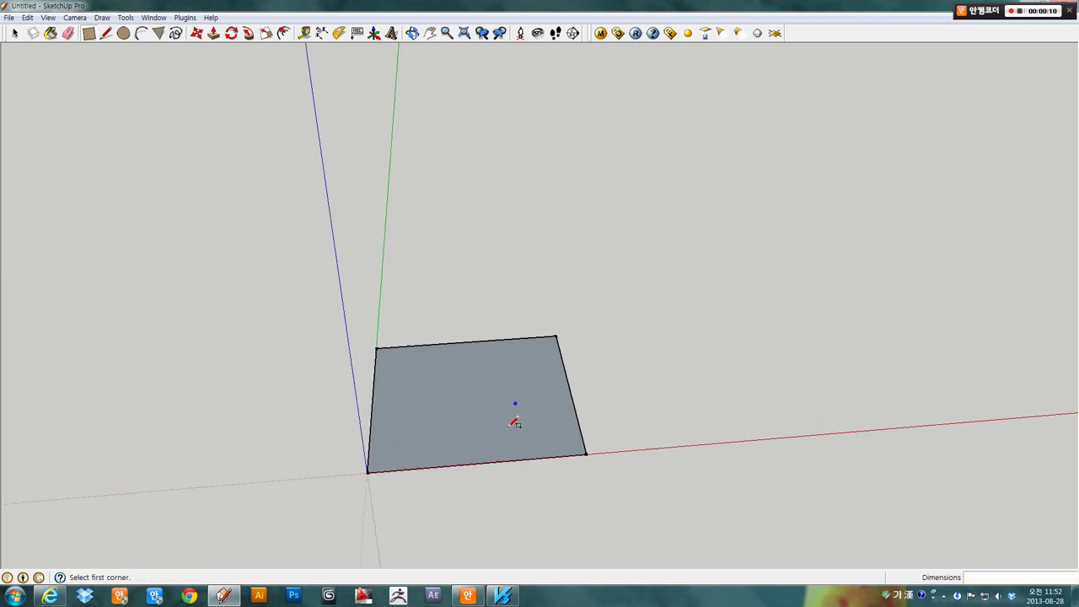
scroll(489, 426, up, 2)
mouse_move(465, 447)
middle_down()
mouse_move(260, 421)
mouse_move(356, 328)
mouse_move(304, 338)
middle_up()
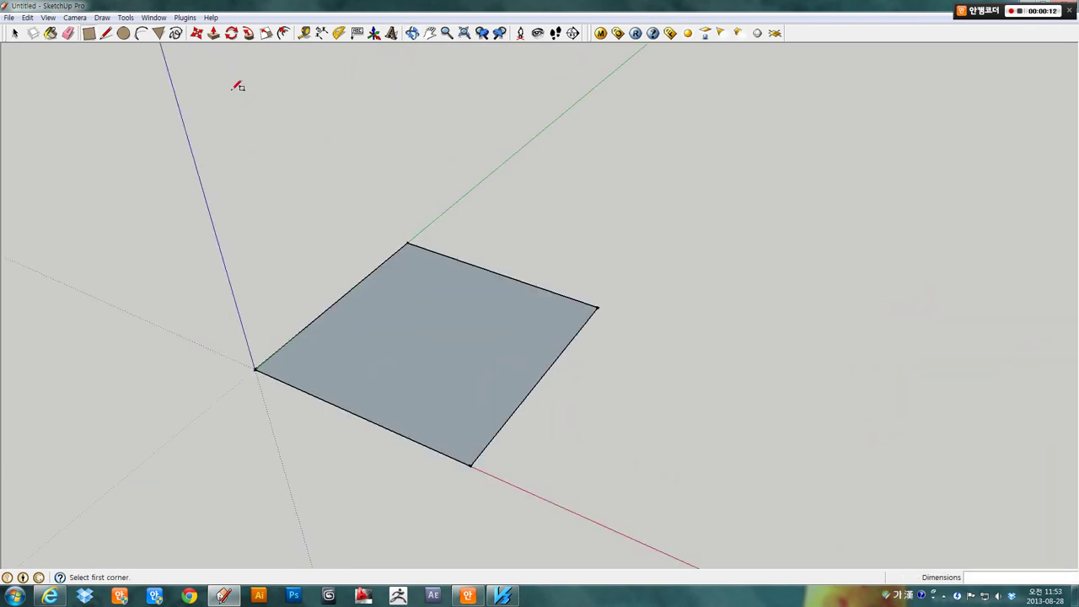
click(210, 35)
click(419, 415)
text(4000)
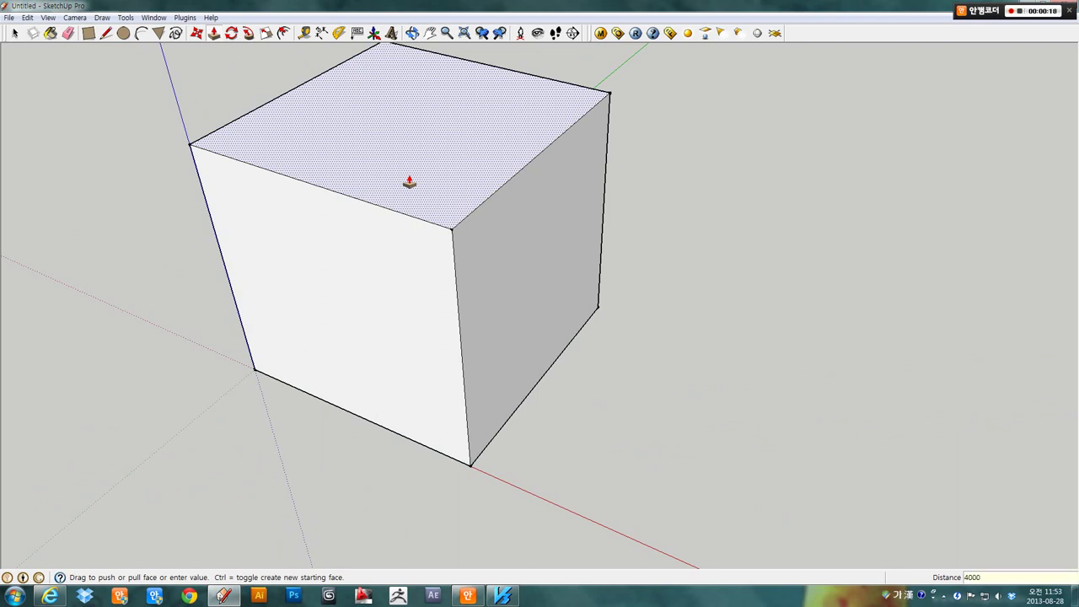
- Set the box height to 4000 mm and draw a line splitting the top front-to-back
key(Return)
mouse_move(409, 182)
middle_down()
mouse_move(392, 313)
mouse_move(337, 253)
middle_up()
click(103, 32)
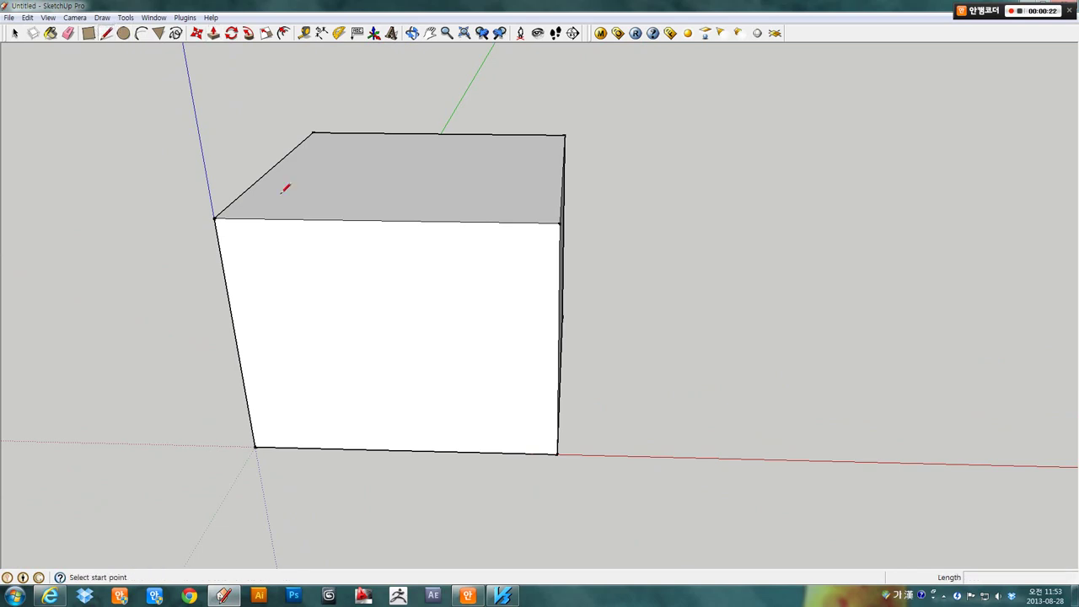
middle_drag(284, 183, 398, 278)
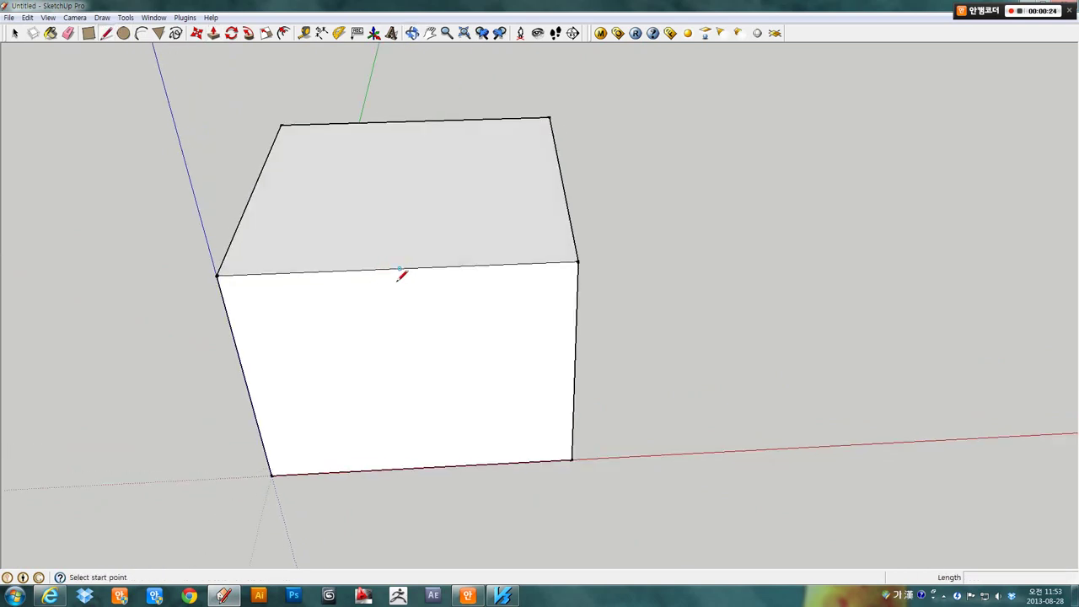
click(400, 268)
click(416, 121)
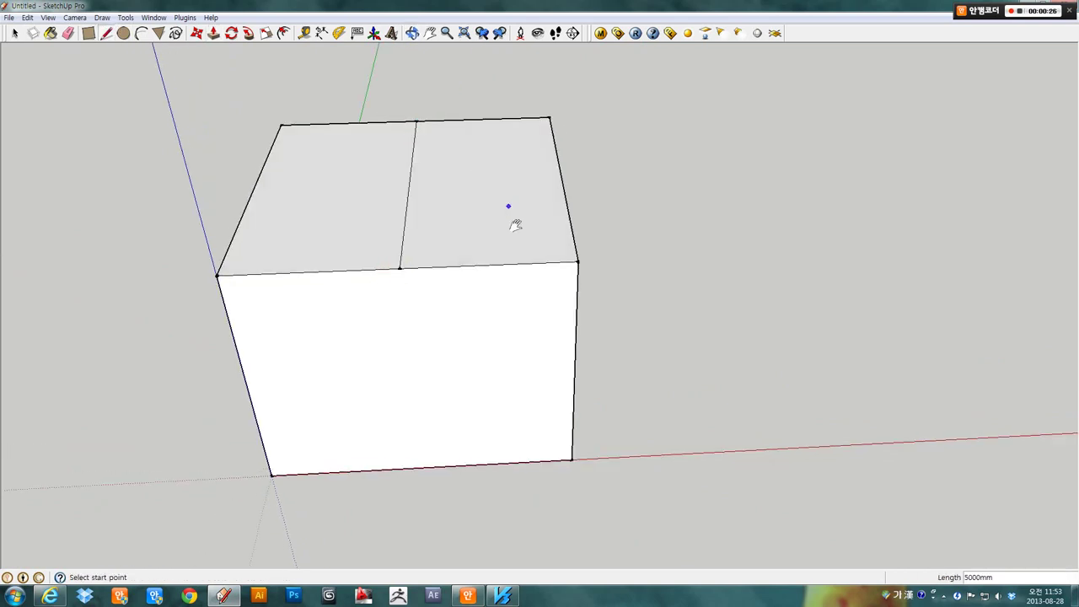
- Move the middle top edge 3000 mm up to form the roof ridge
middle_drag(516, 225, 439, 284)
key(space)
click(409, 289)
middle_drag(427, 369, 481, 316)
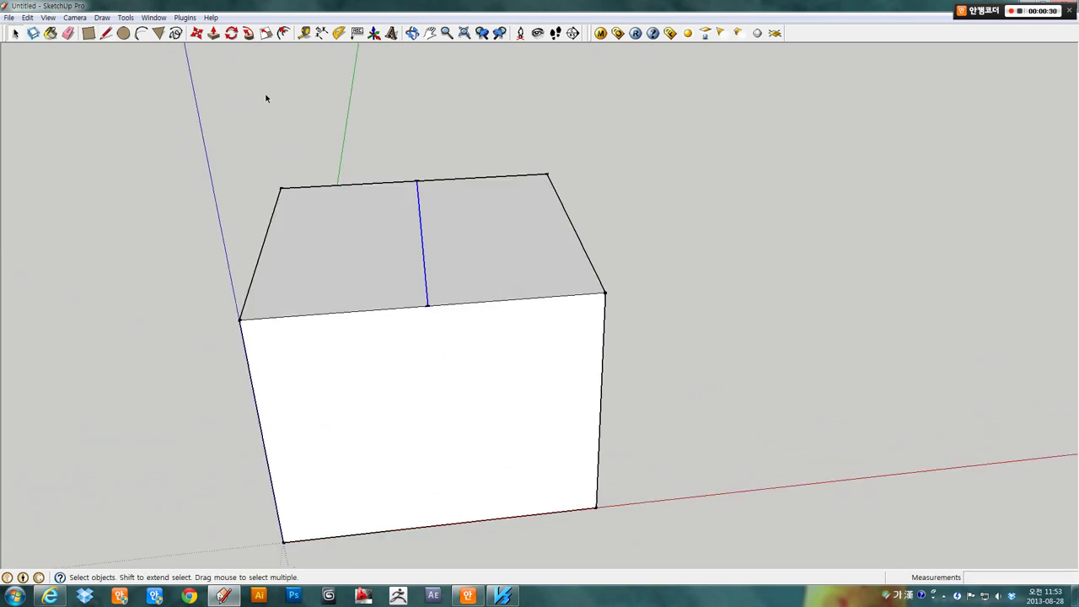
click(196, 32)
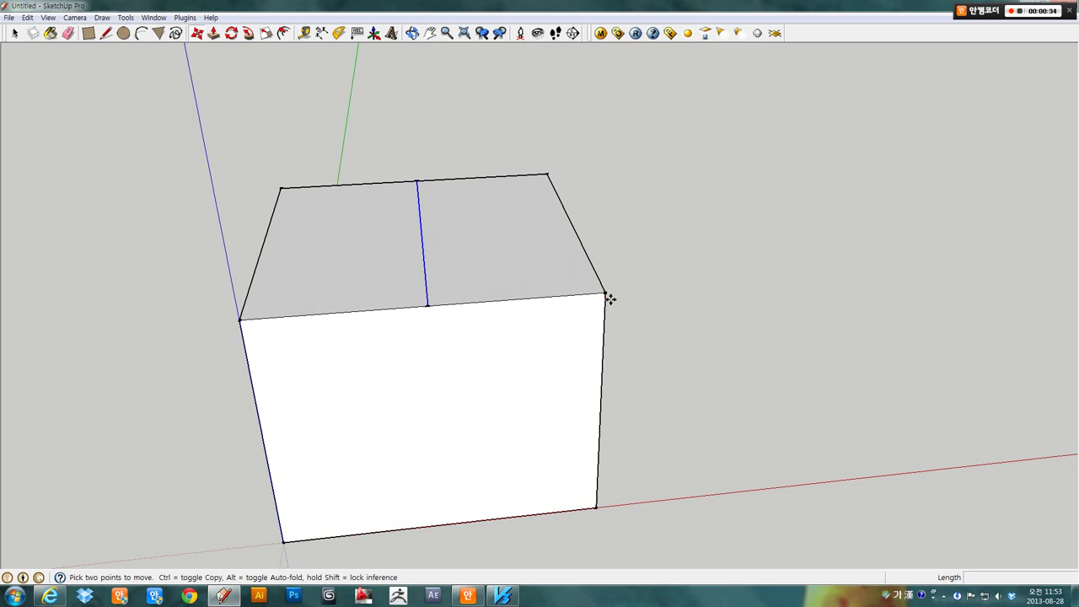
click(610, 298)
text(3000)
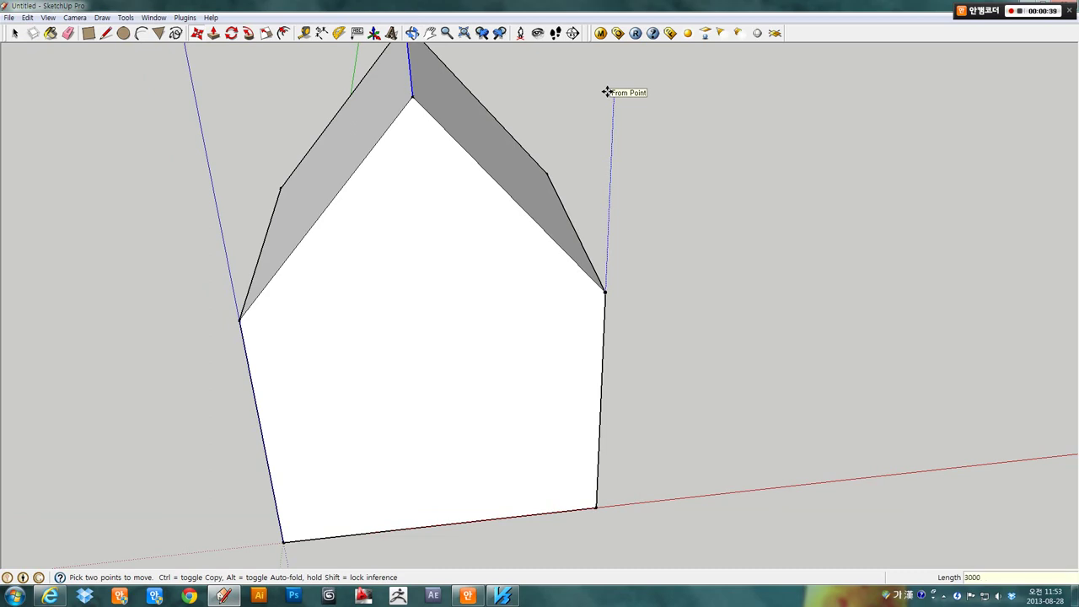
key(Return)
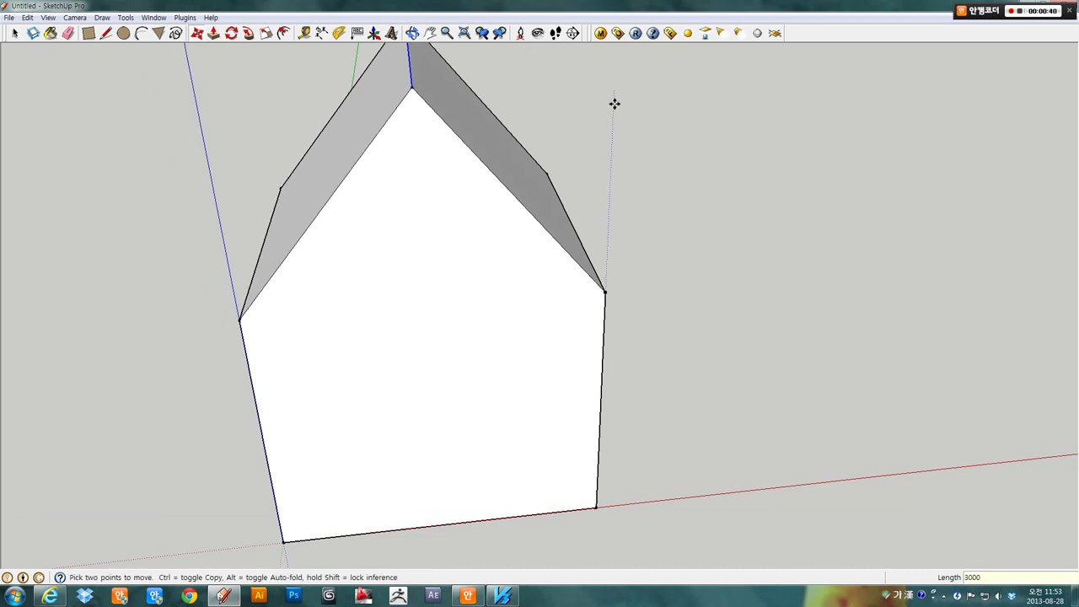
- Switch to Front view and select the house's front face
key(F2)
click(14, 32)
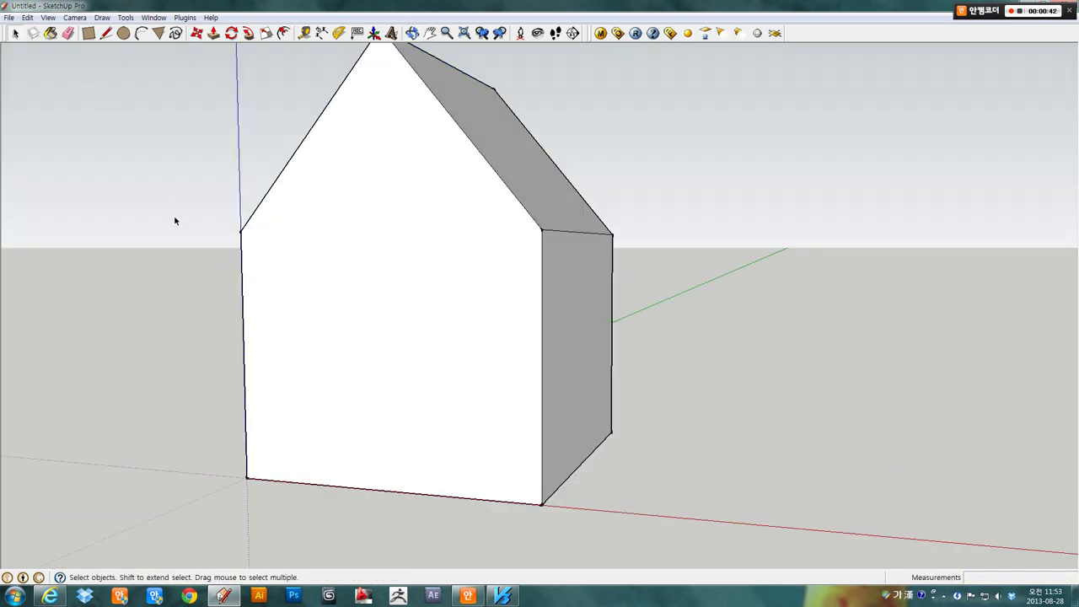
key(F4)
click(482, 230)
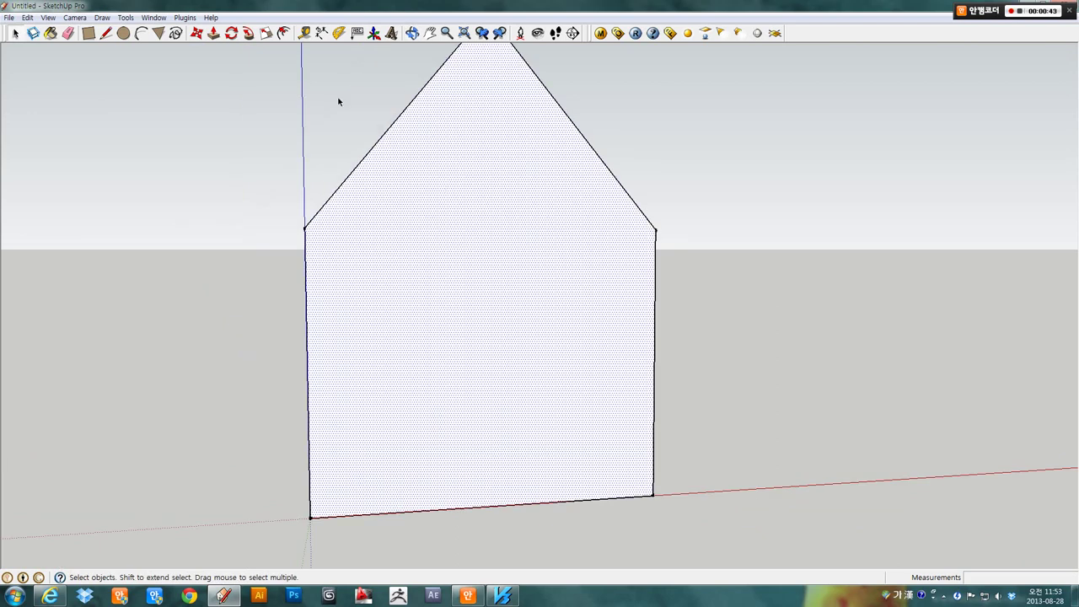
- Offset the front face outline 400 mm inward
click(283, 32)
click(355, 167)
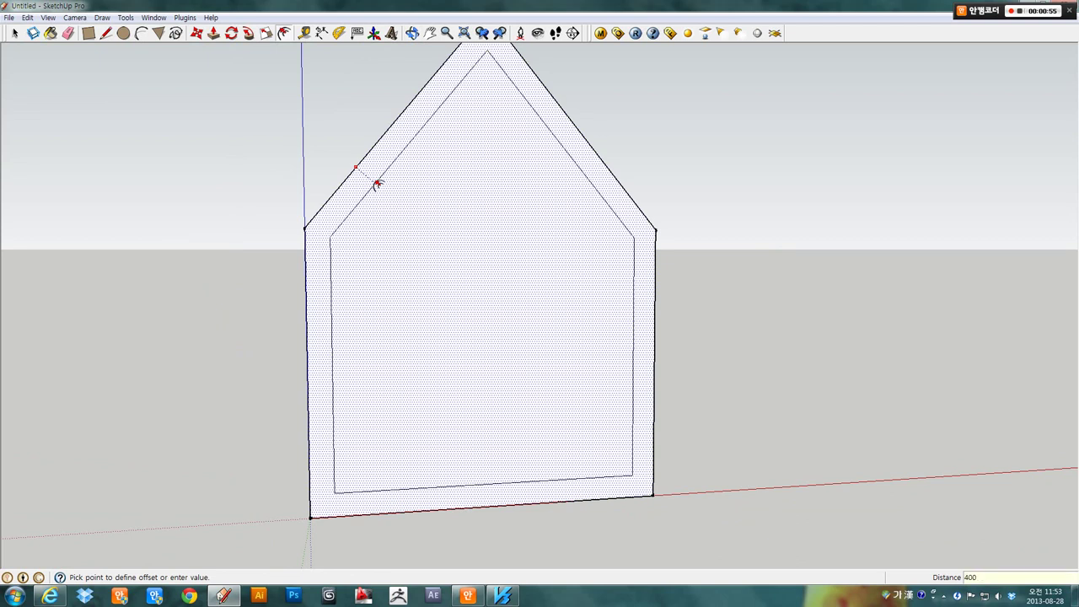
click(378, 185)
middle_drag(650, 340, 465, 301)
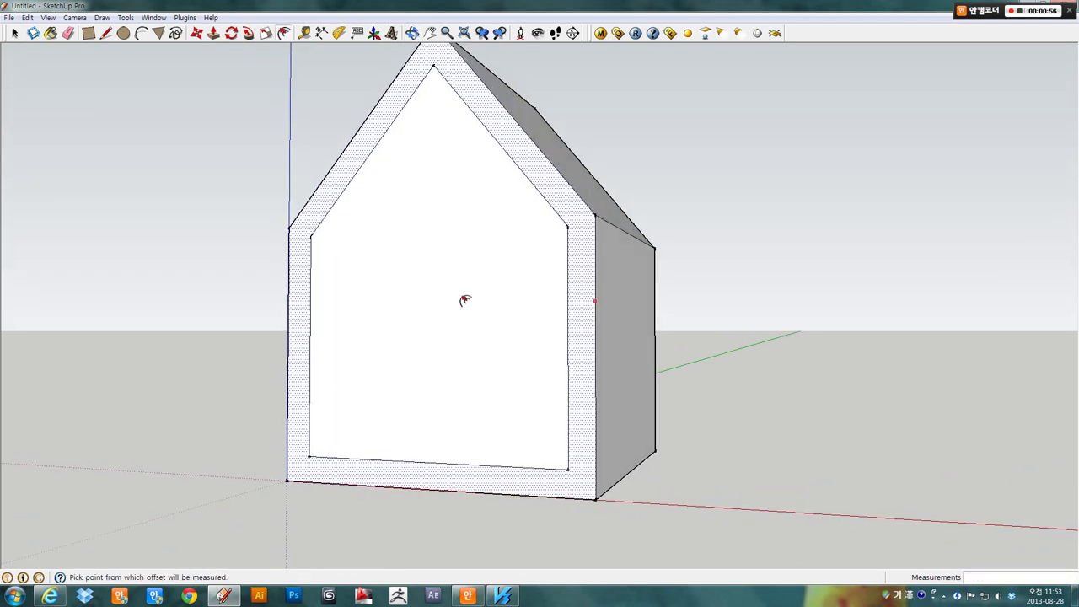
- Push the inner front face 5000 mm through the house to hollow it
click(15, 33)
middle_drag(344, 272, 373, 386)
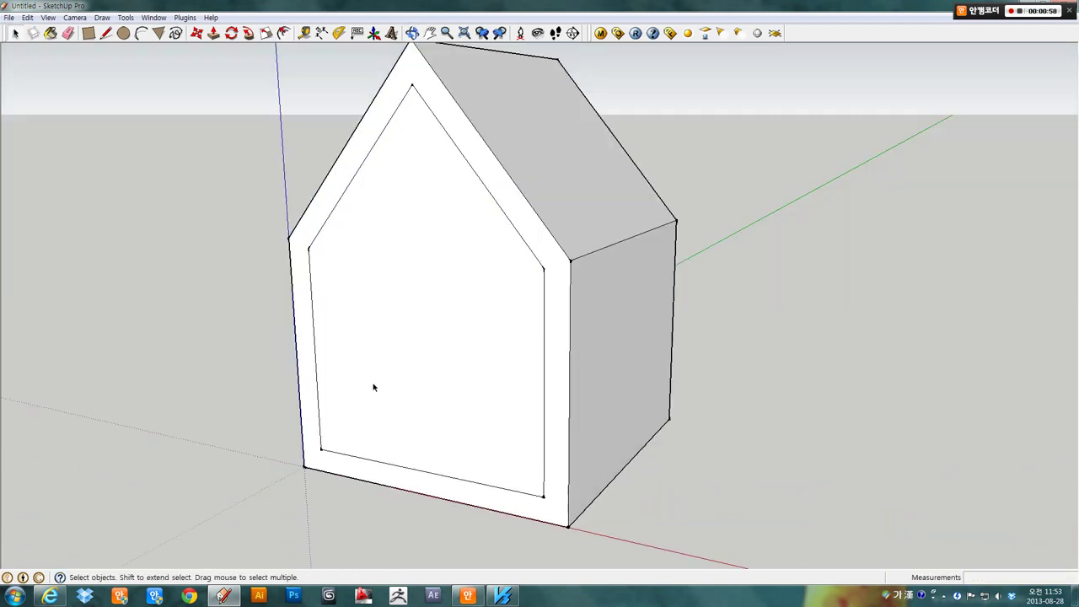
click(440, 287)
middle_drag(440, 286, 321, 253)
click(213, 33)
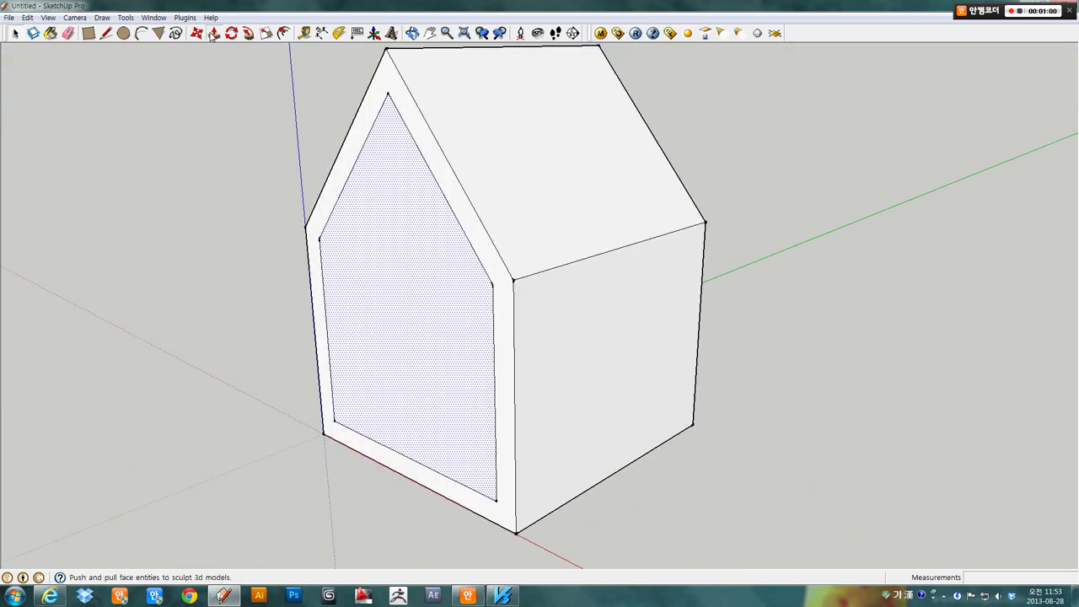
middle_drag(472, 303, 404, 381)
click(404, 381)
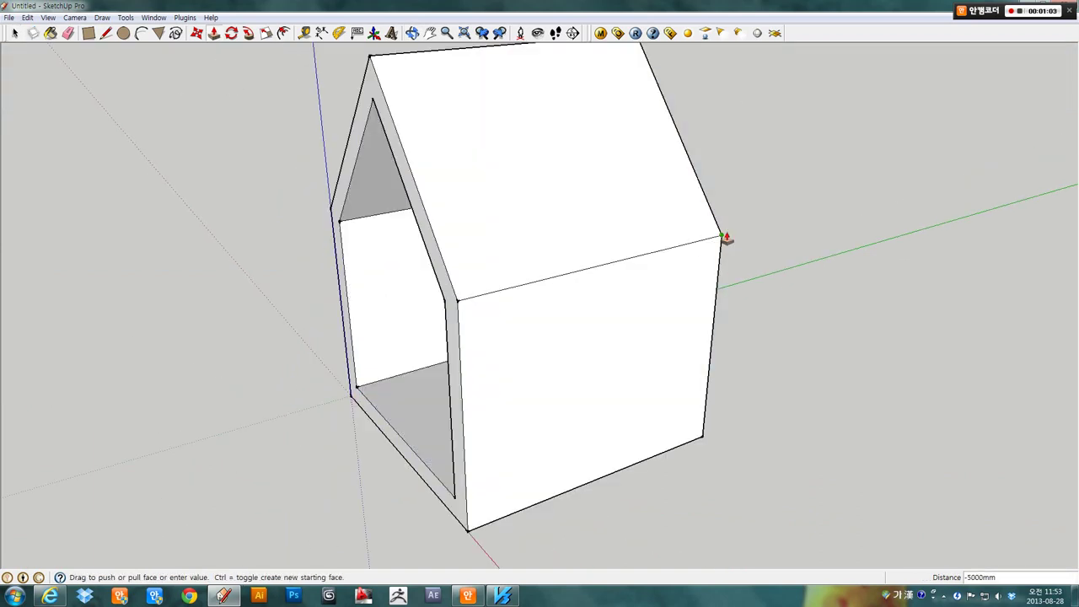
click(722, 236)
- Select all of the hollowed house's geometry
middle_drag(601, 361, 697, 320)
key(space)
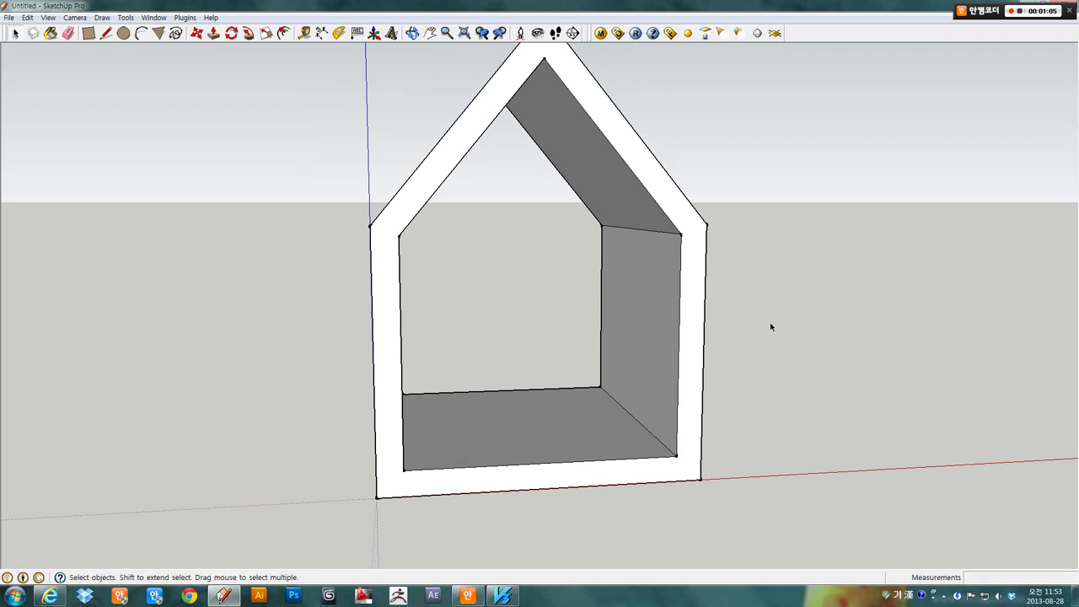
middle_drag(770, 330, 647, 290)
triple_click(648, 291)
- Make the selected house geometry into a group
right_click(650, 292)
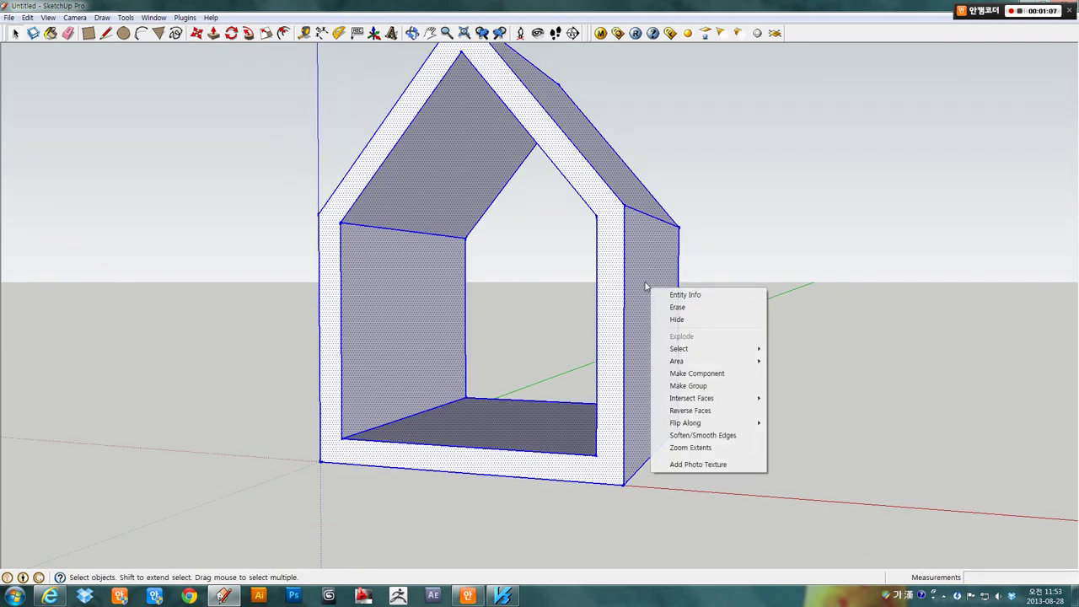
click(690, 386)
click(721, 352)
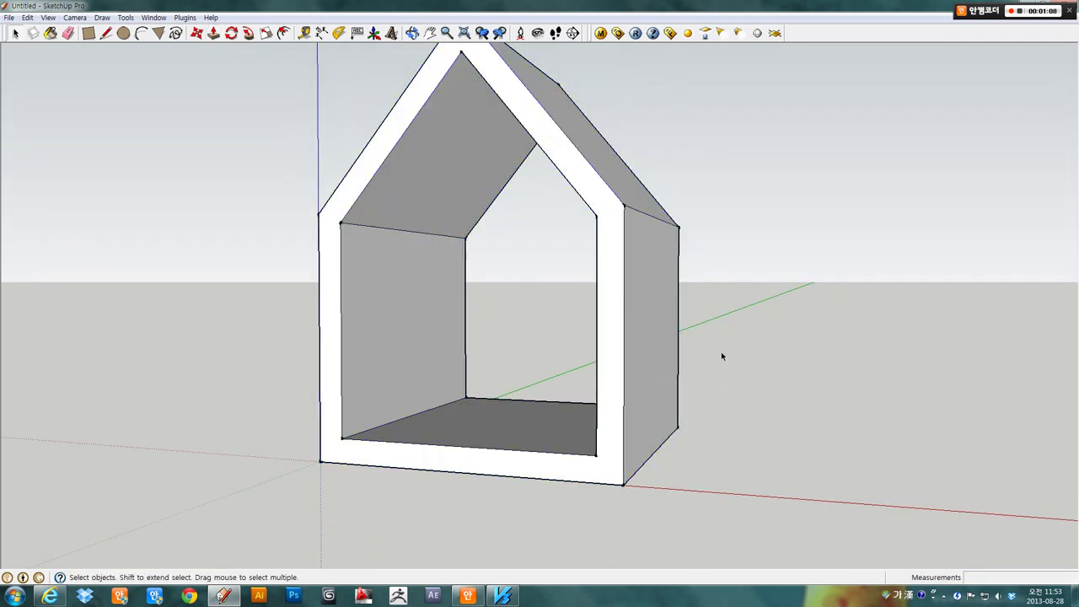
mouse_move(721, 351)
middle_down()
mouse_move(241, 335)
mouse_move(850, 337)
middle_up()
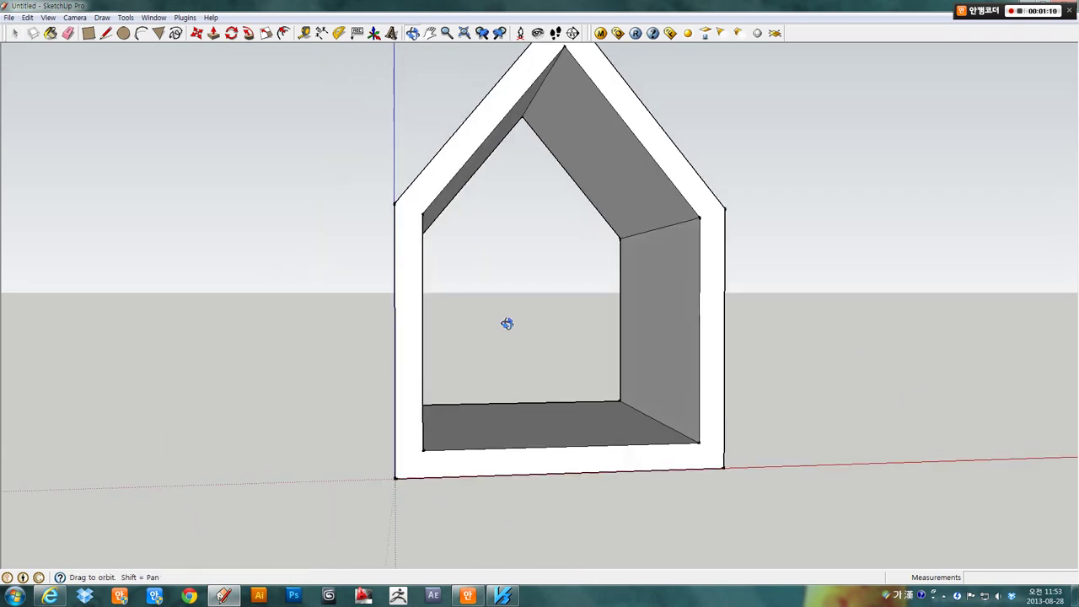
mouse_move(506, 321)
middle_down()
mouse_move(856, 337)
mouse_move(85, 330)
mouse_move(843, 330)
mouse_move(504, 313)
mouse_move(535, 272)
mouse_move(492, 282)
middle_up()
scroll(568, 260, down, 2)
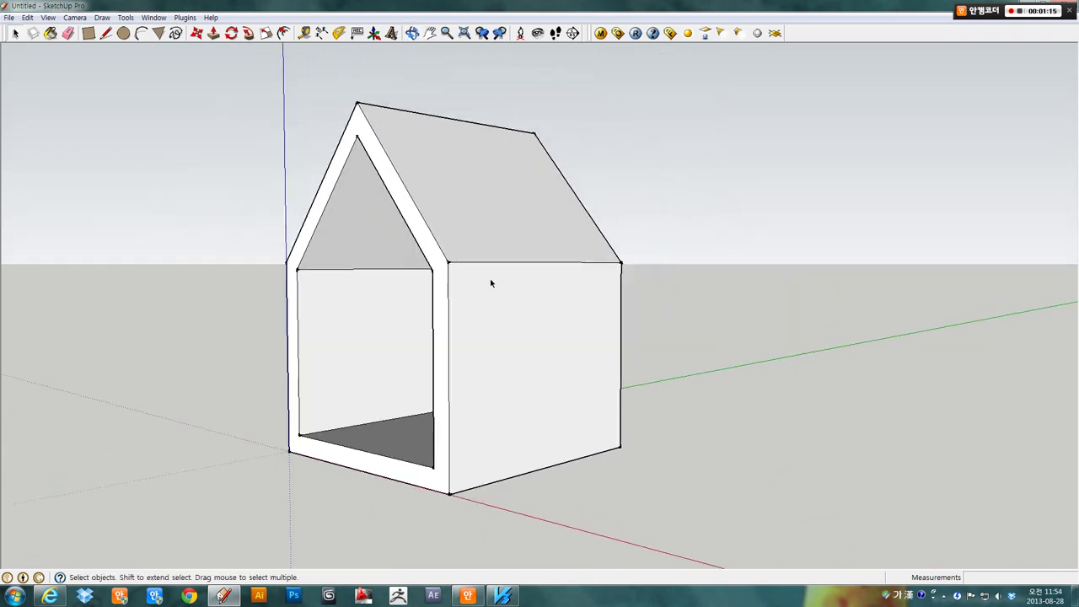
- Open the house group for editing and inspect its walls from several angles
click(491, 283)
double_click(491, 283)
triple_click(492, 281)
mouse_move(627, 337)
middle_down()
mouse_move(487, 335)
mouse_move(663, 312)
mouse_move(959, 323)
mouse_move(366, 315)
mouse_move(478, 332)
middle_up()
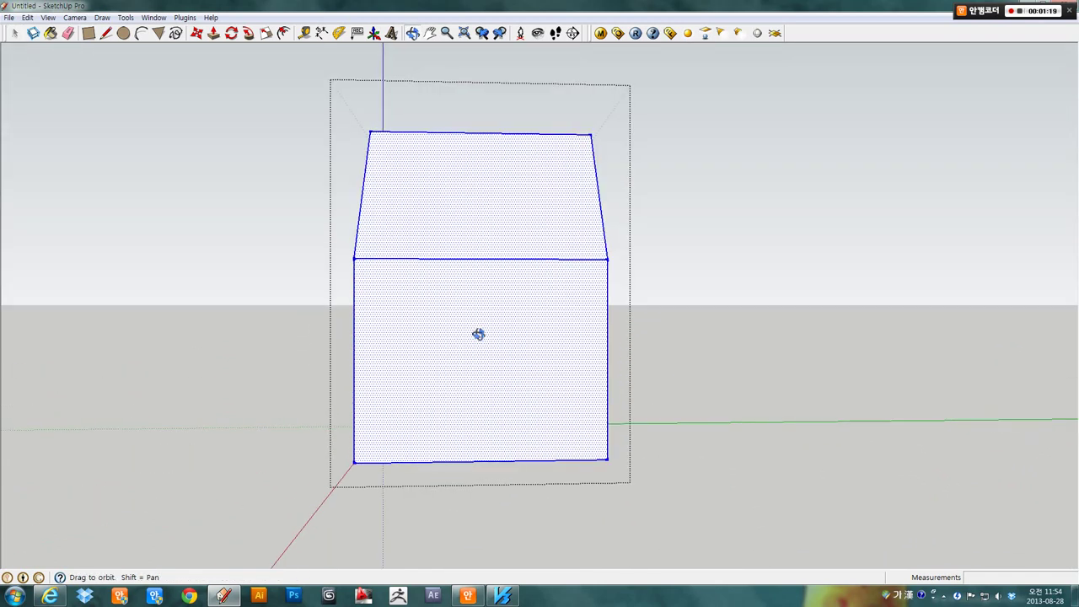
click(472, 335)
mouse_move(396, 328)
middle_down()
mouse_move(607, 330)
mouse_move(463, 410)
middle_up()
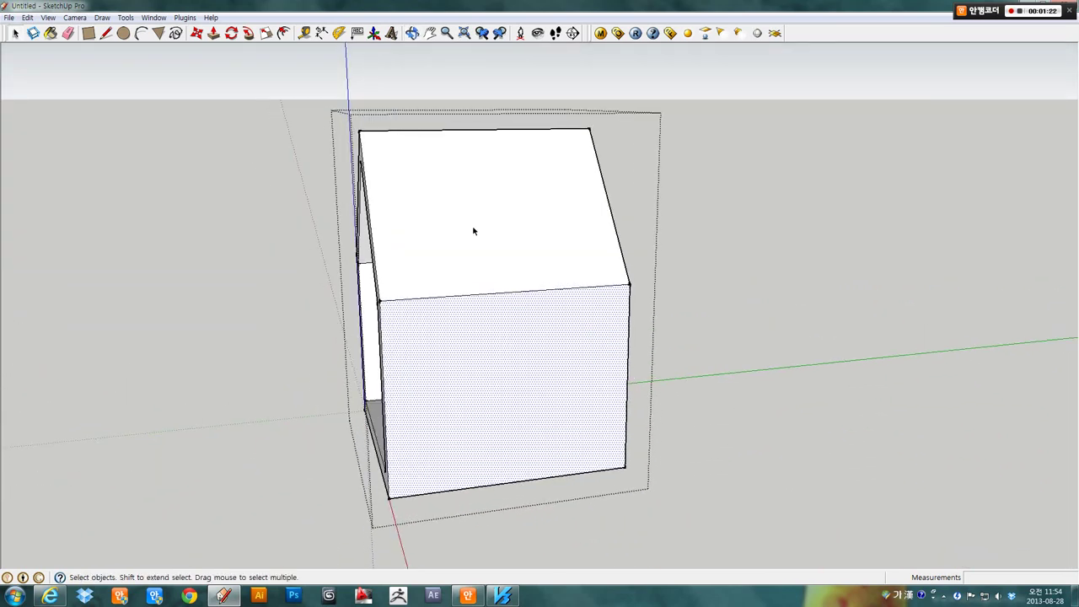
middle_drag(475, 231, 432, 199)
mouse_move(372, 226)
middle_down()
mouse_move(452, 193)
mouse_move(716, 157)
mouse_move(535, 212)
mouse_move(698, 217)
middle_up()
click(699, 216)
click(840, 211)
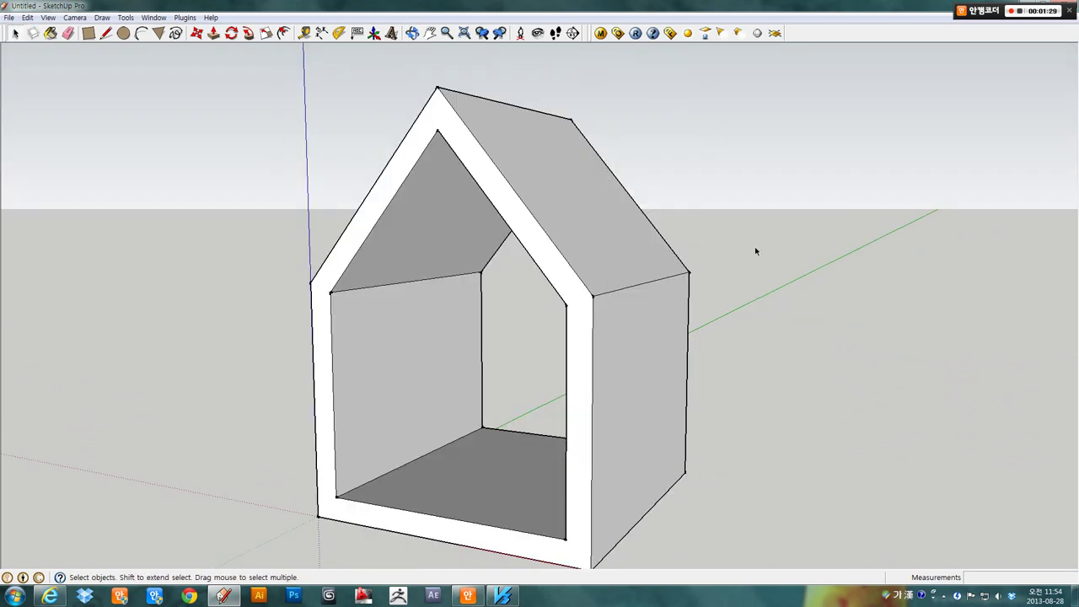
- Clear the selection and return to a three-quarter view of the house
key(f)
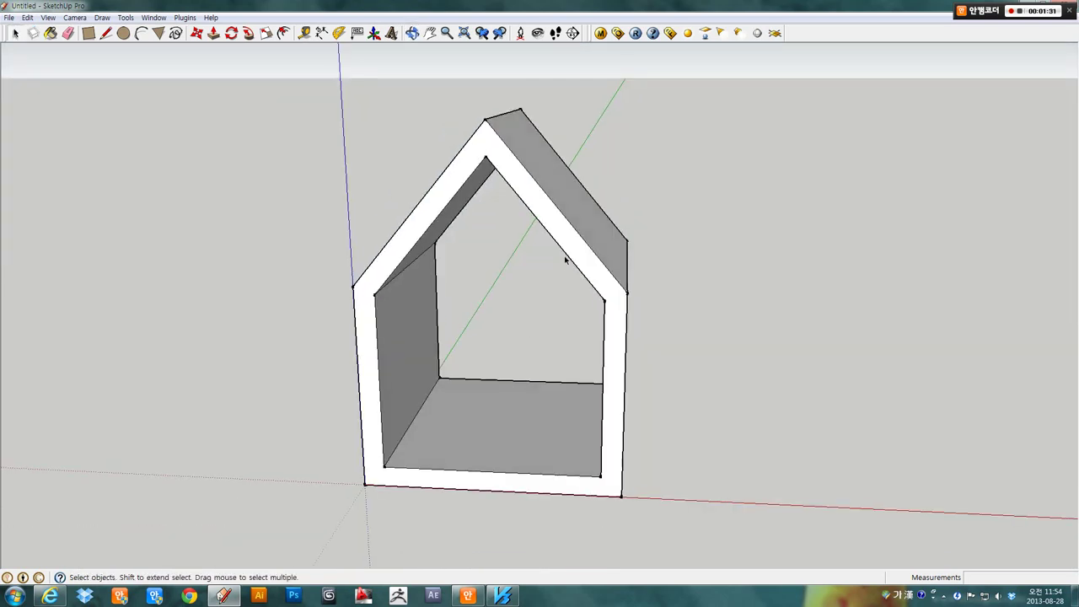
key(ctrl+a)
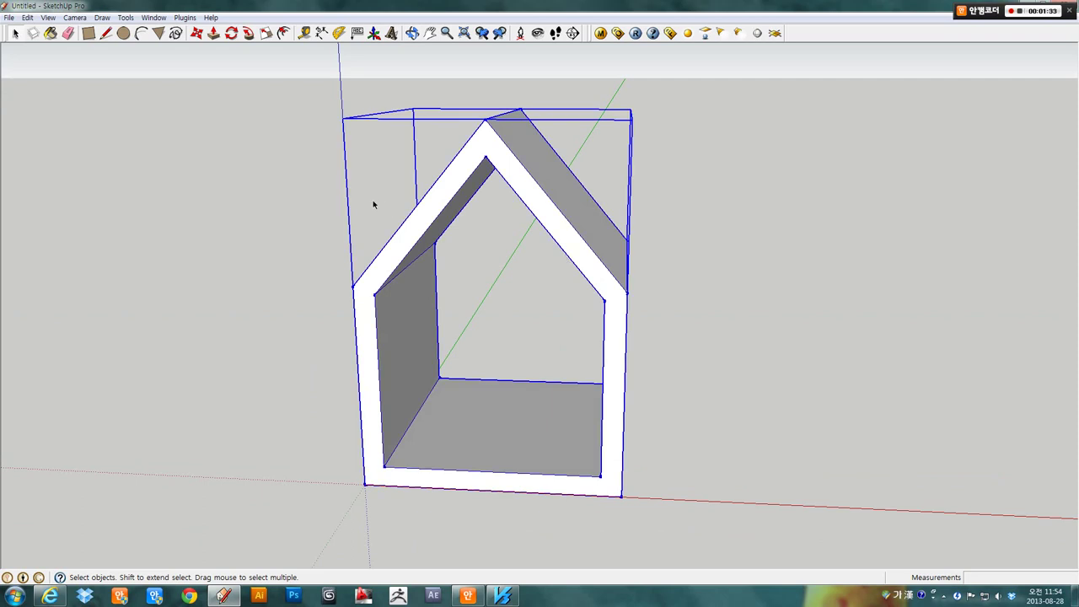
key(l)
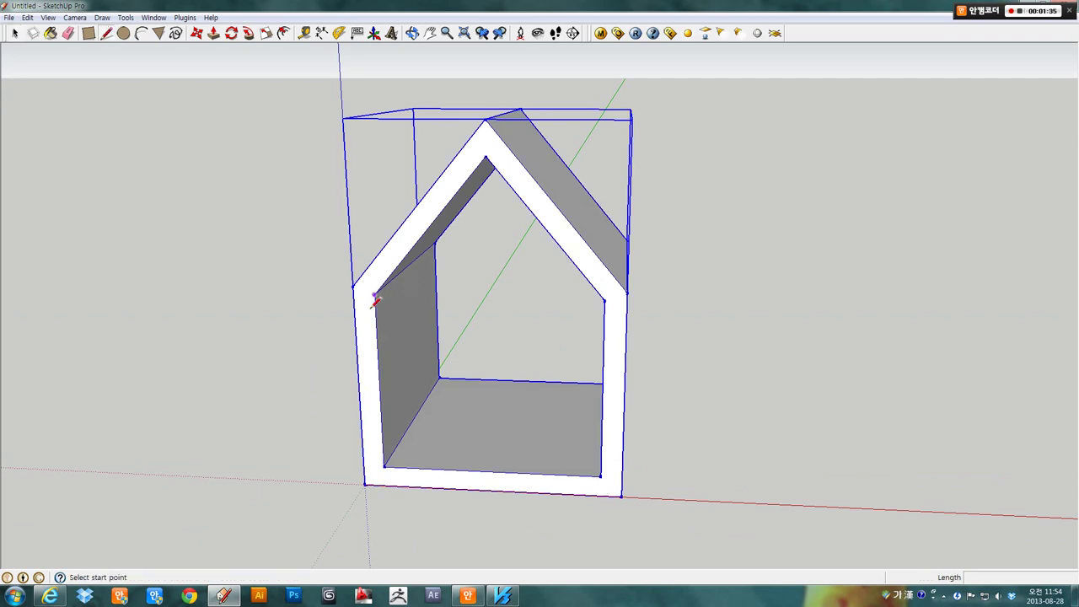
click(14, 33)
click(208, 197)
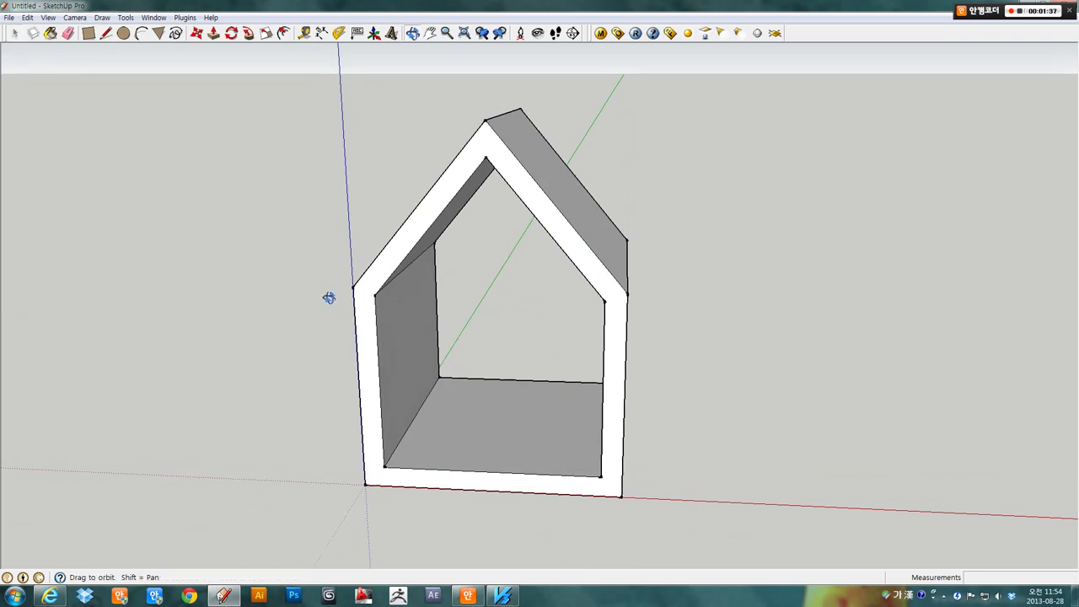
middle_drag(328, 299, 200, 293)
- Trace the inner gable-shaped front opening with lines to fill it with a face
click(103, 31)
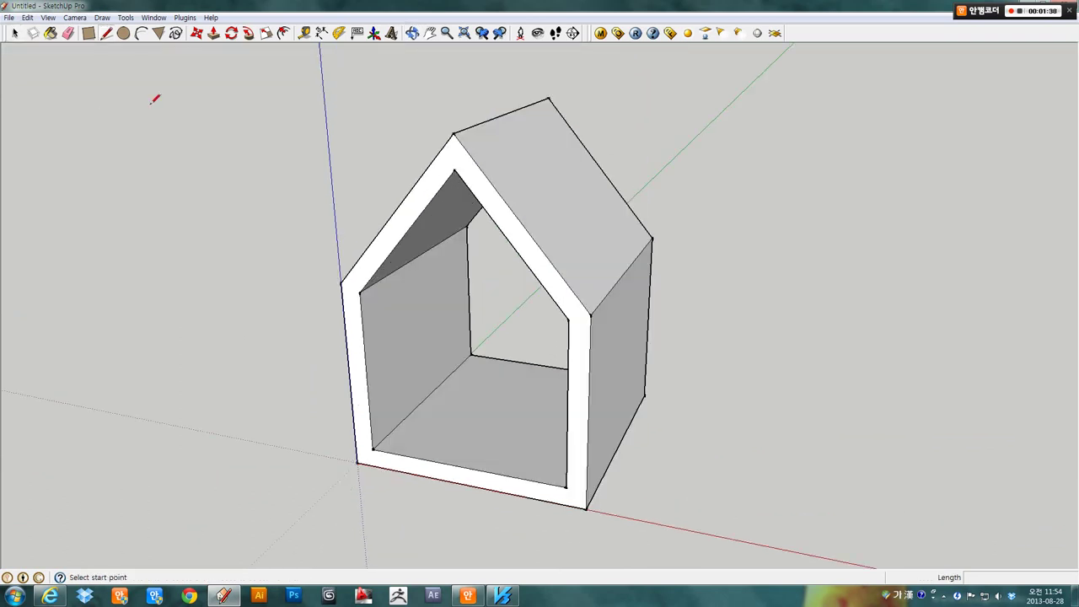
click(372, 451)
click(360, 292)
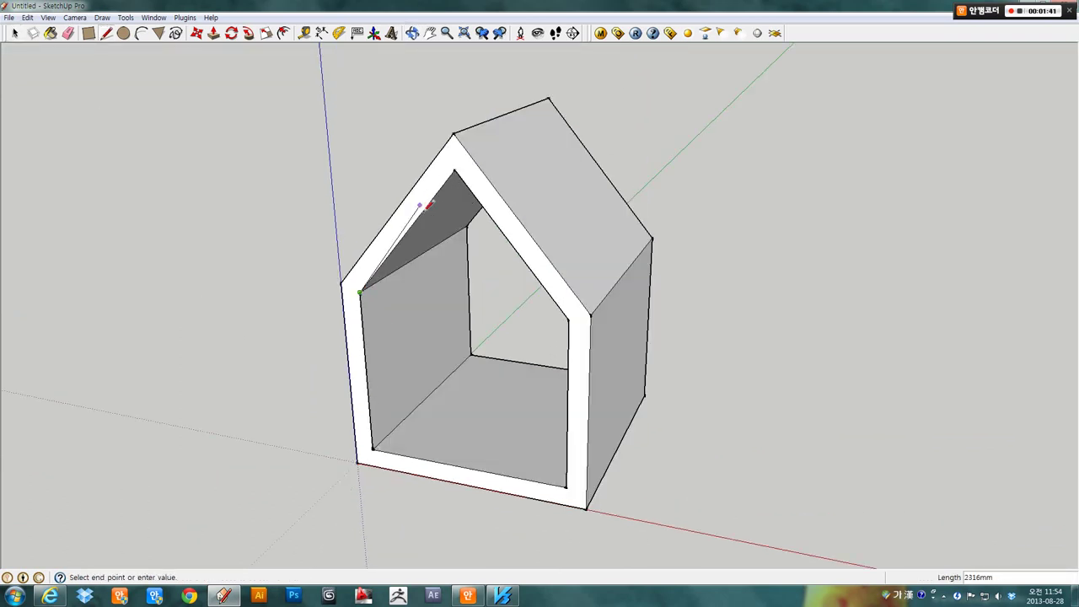
click(454, 171)
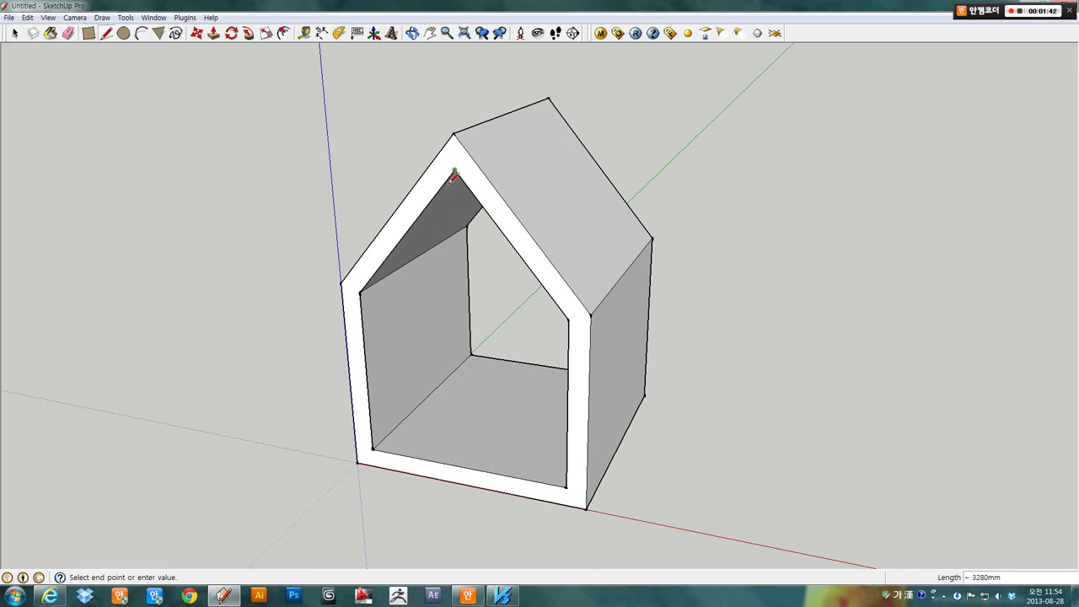
click(568, 320)
click(567, 487)
click(372, 451)
key(F2)
key(shift+z)
- Offset the opening face's outline 50 mm inward
key(f)
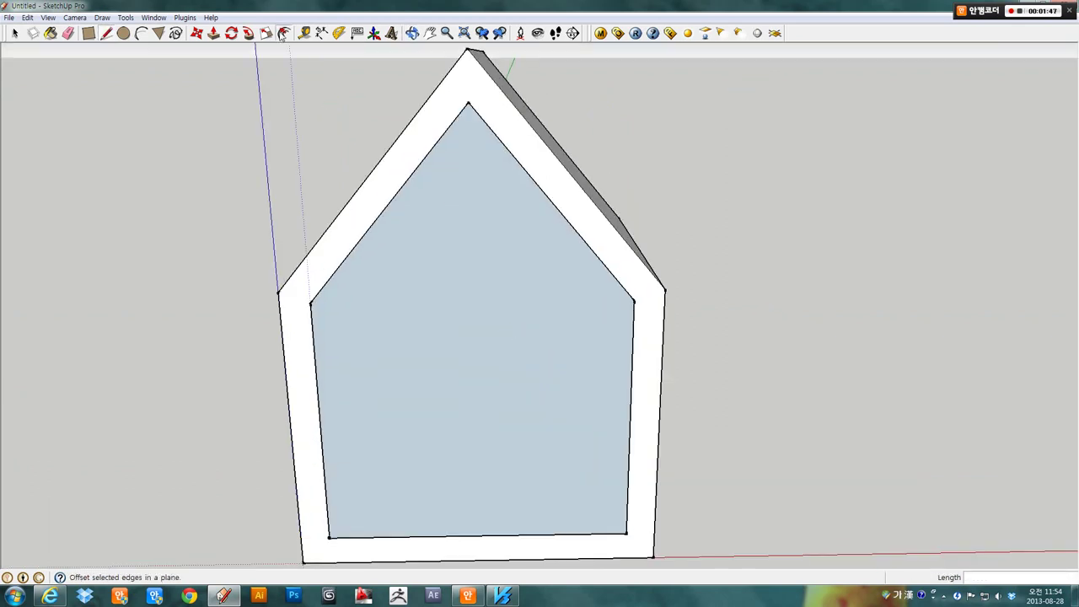
click(354, 290)
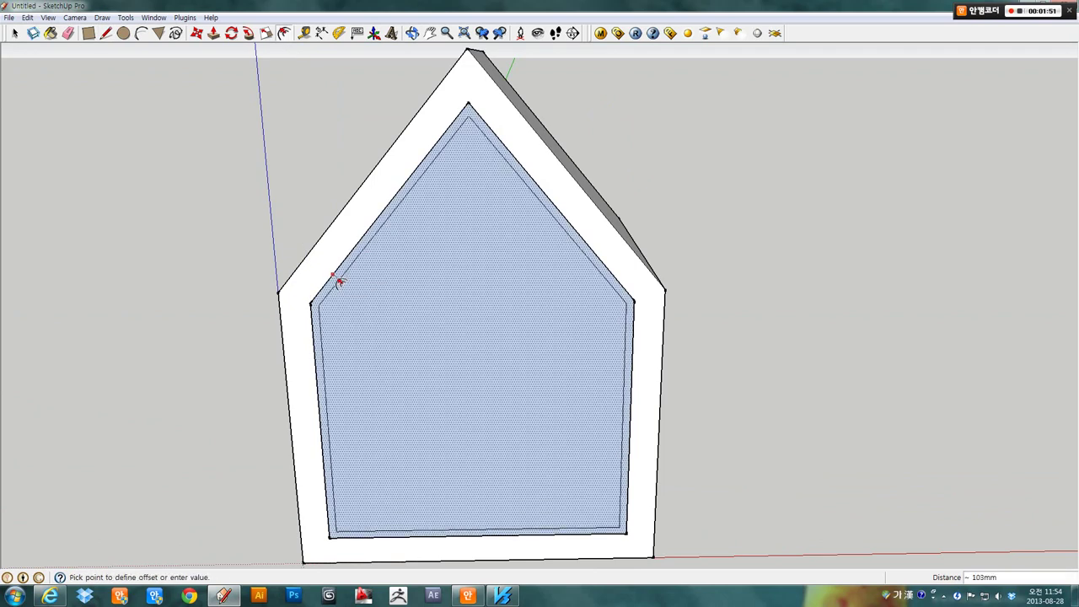
text(50)
key(Return)
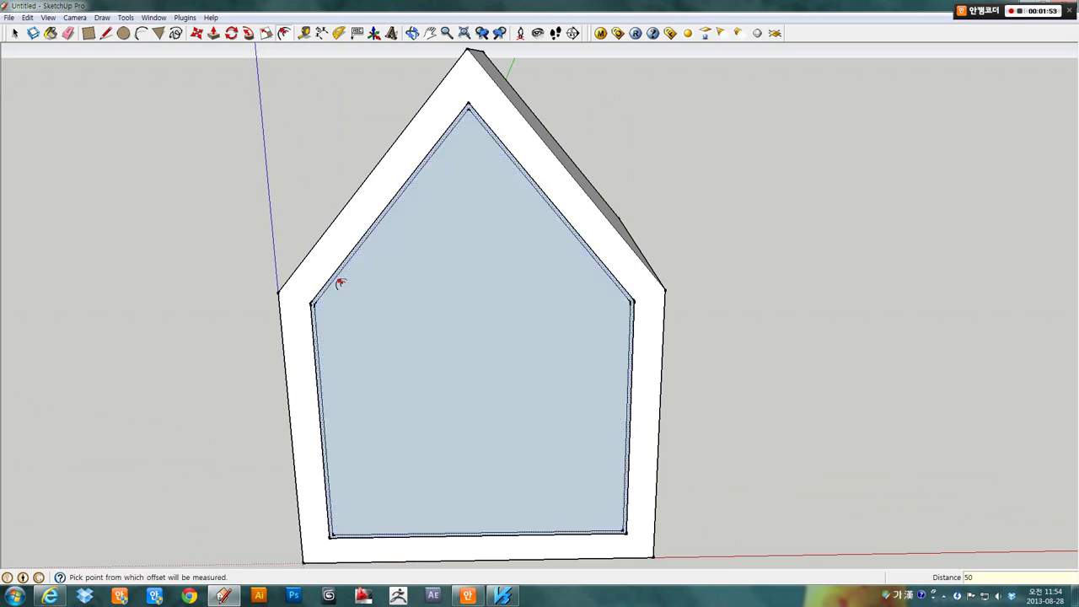
- Delete the inner face, leaving only the 50 mm rim strip
mouse_move(340, 283)
middle_down()
mouse_move(463, 277)
mouse_move(141, 156)
middle_up()
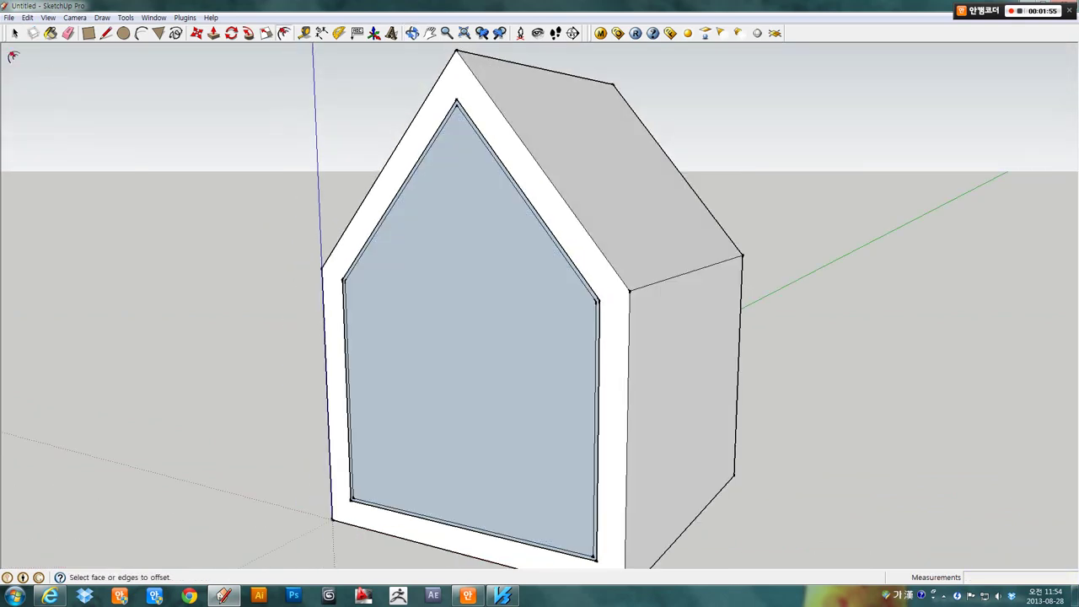
key(space)
click(354, 297)
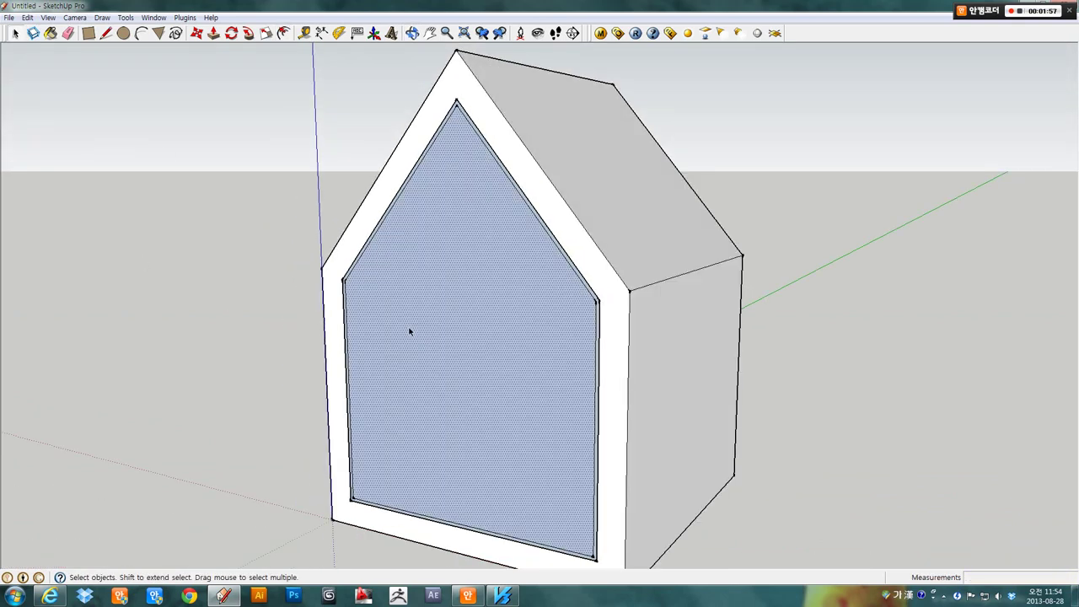
key(Delete)
- Push the 50 mm rim strip 100 mm into the house
middle_drag(453, 323, 447, 346)
scroll(348, 253, up, 4)
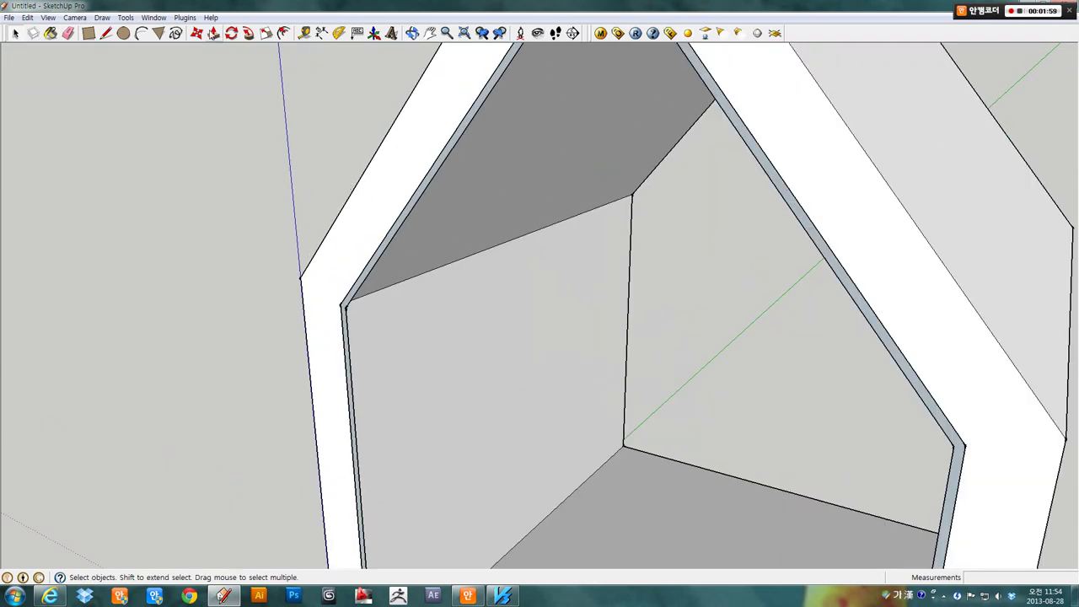
click(213, 33)
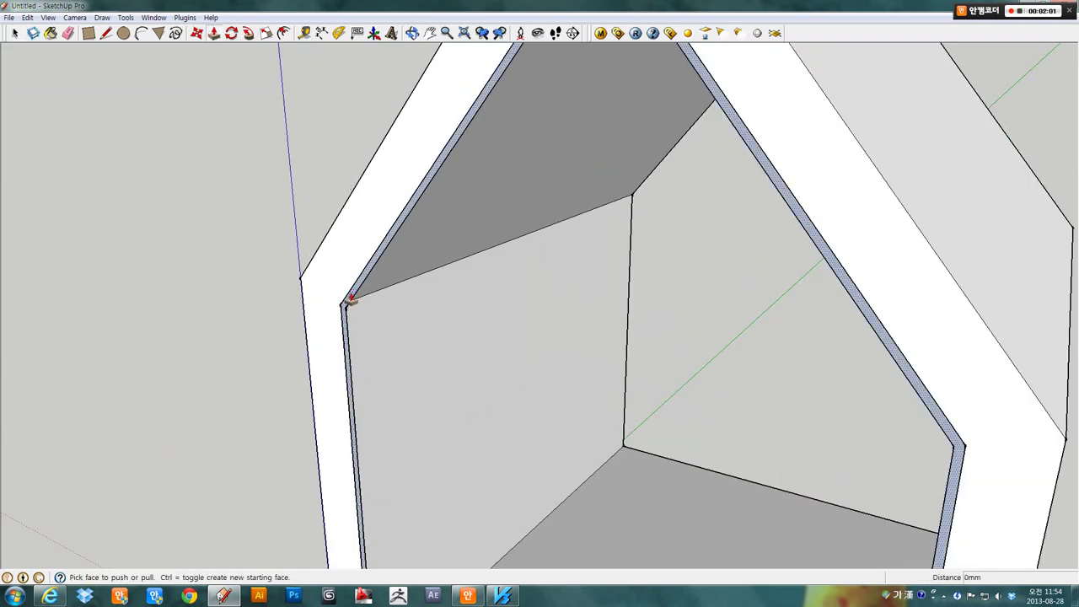
drag(351, 300, 376, 300)
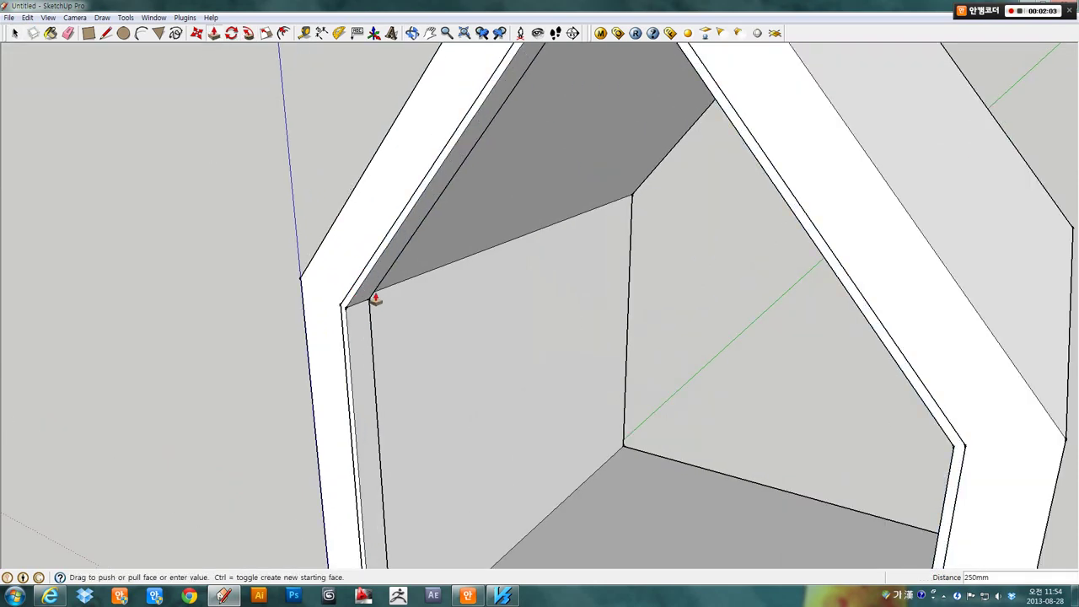
text(100)
key(Return)
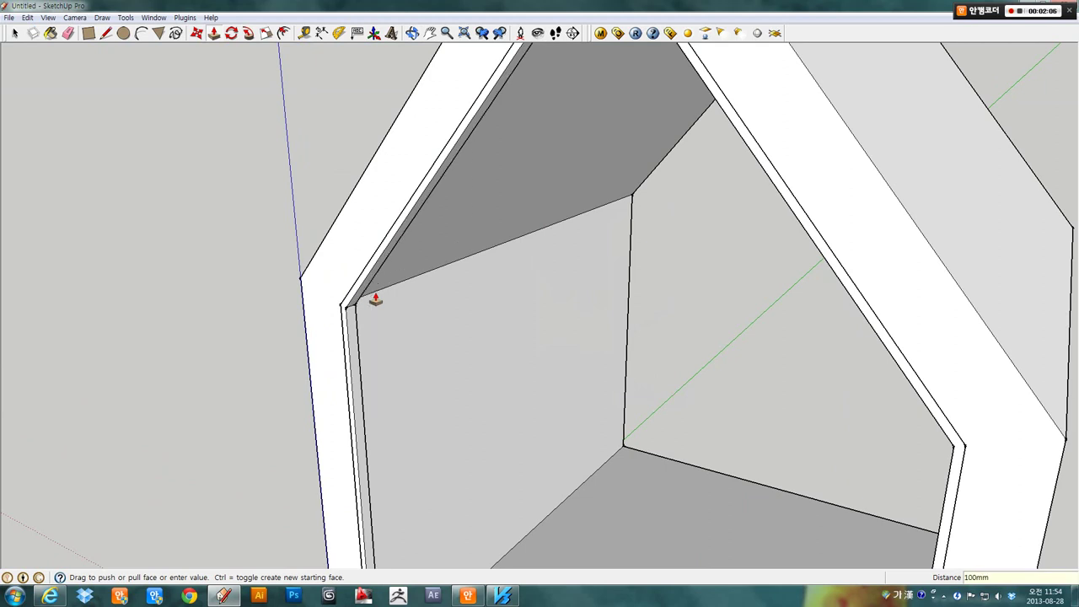
click(14, 33)
middle_drag(173, 284, 326, 344)
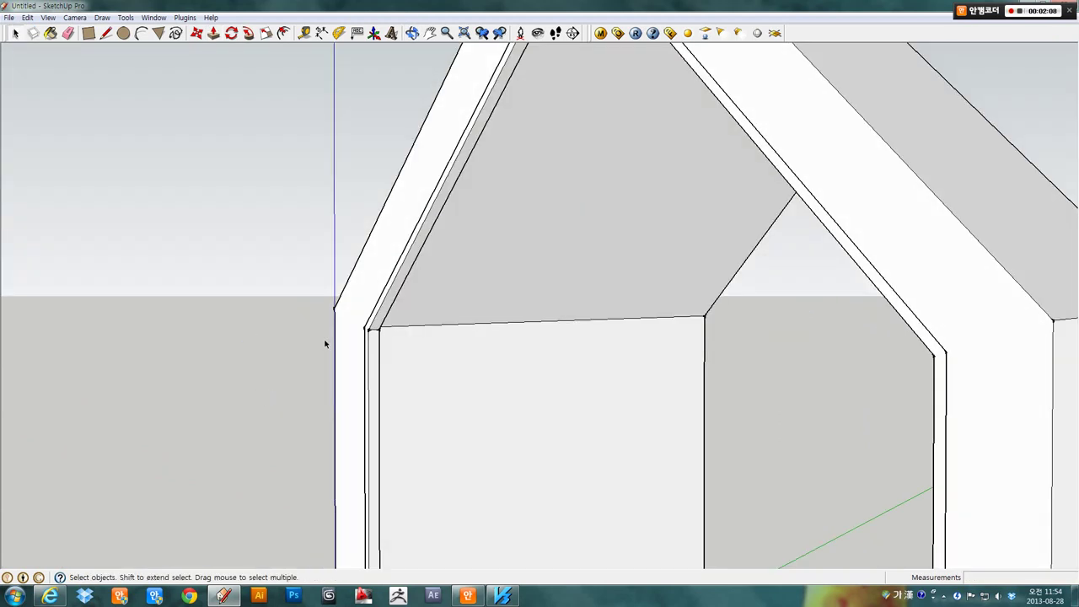
- Make the thin lining strip into a group
triple_click(370, 358)
right_click(371, 358)
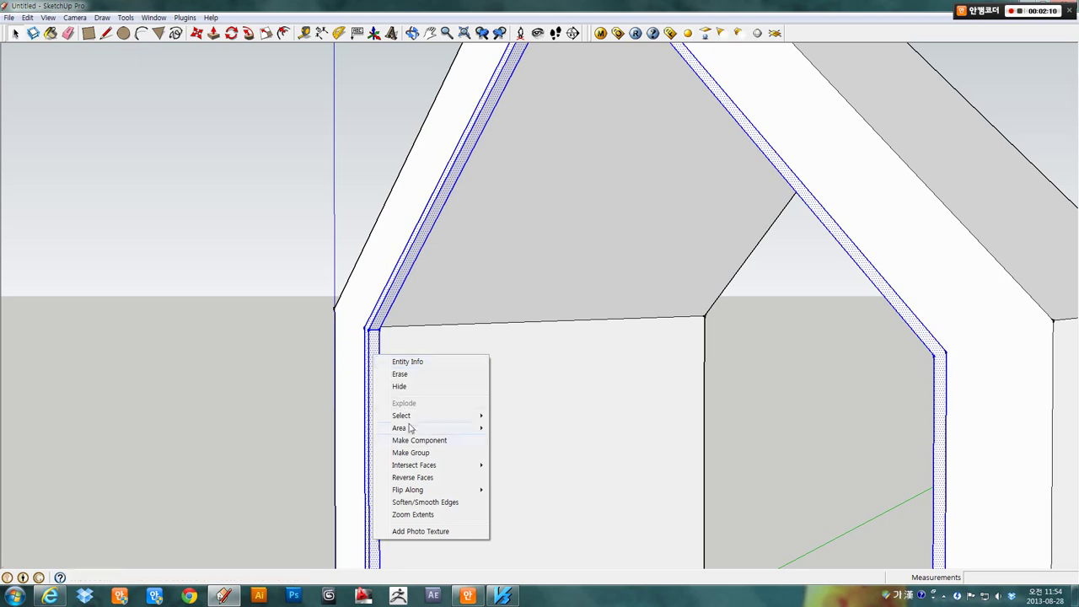
click(410, 452)
scroll(469, 407, down, 5)
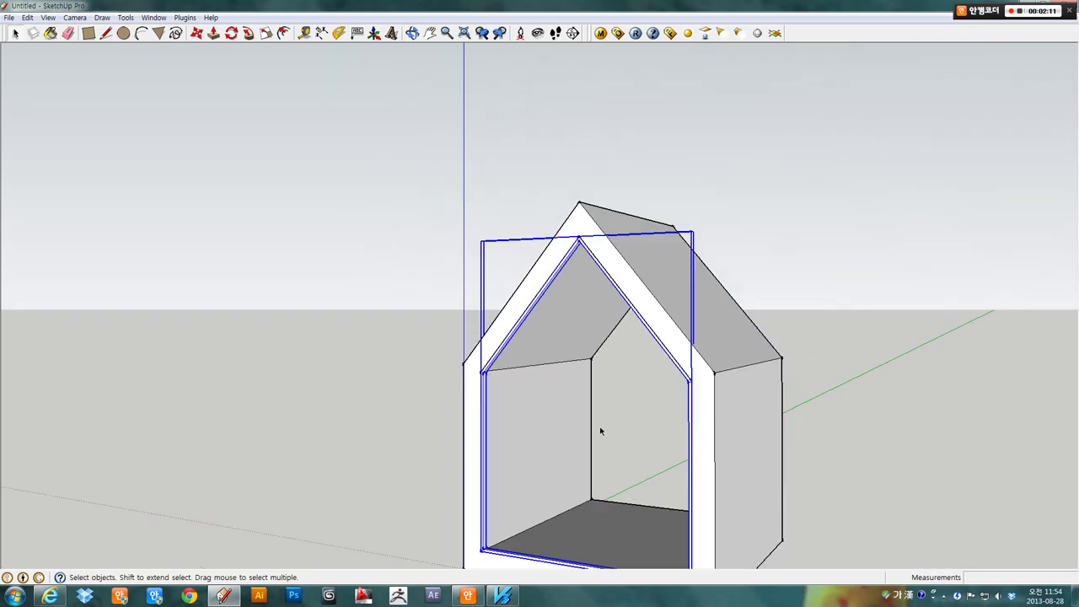
middle_drag(600, 432, 797, 372)
scroll(396, 379, up, 3)
scroll(395, 379, up, 3)
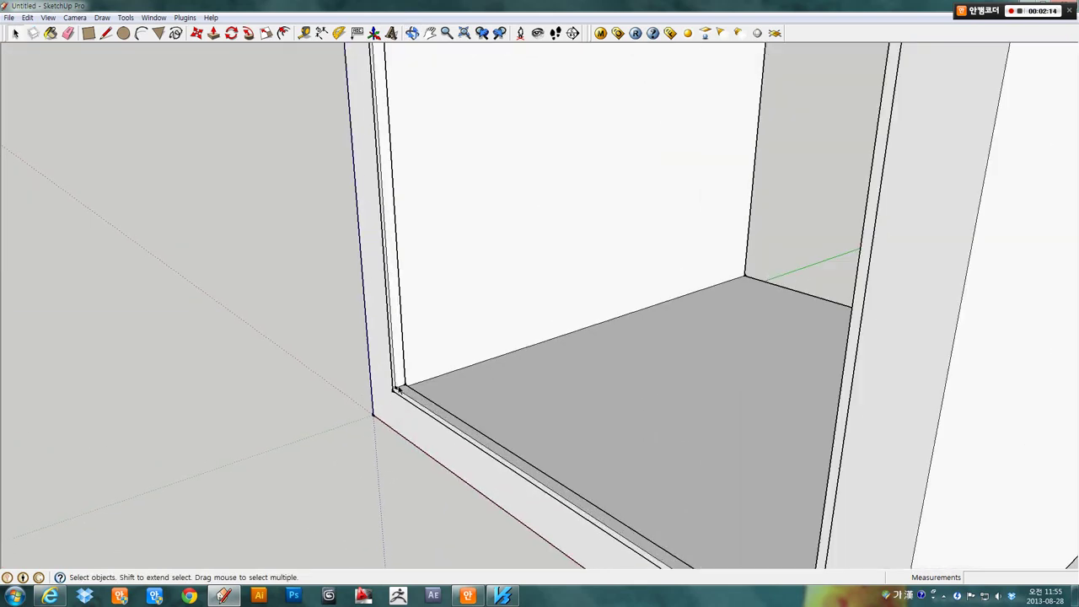
scroll(395, 378, up, 2)
middle_drag(395, 378, 316, 229)
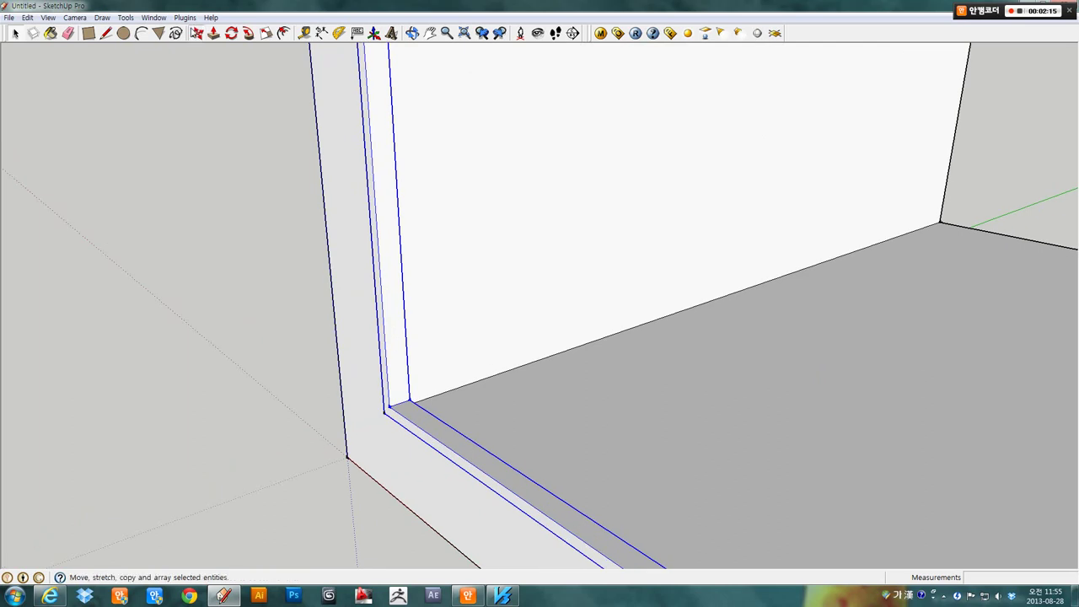
- Move the lining group 100 mm inward from its corner
click(196, 32)
middle_drag(253, 253, 181, 404)
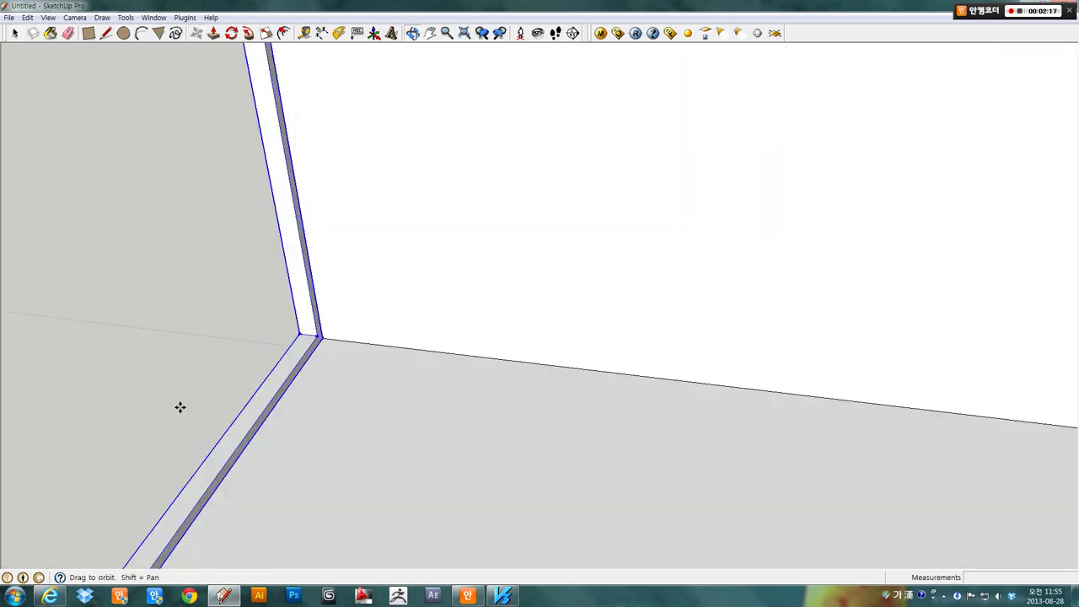
click(323, 339)
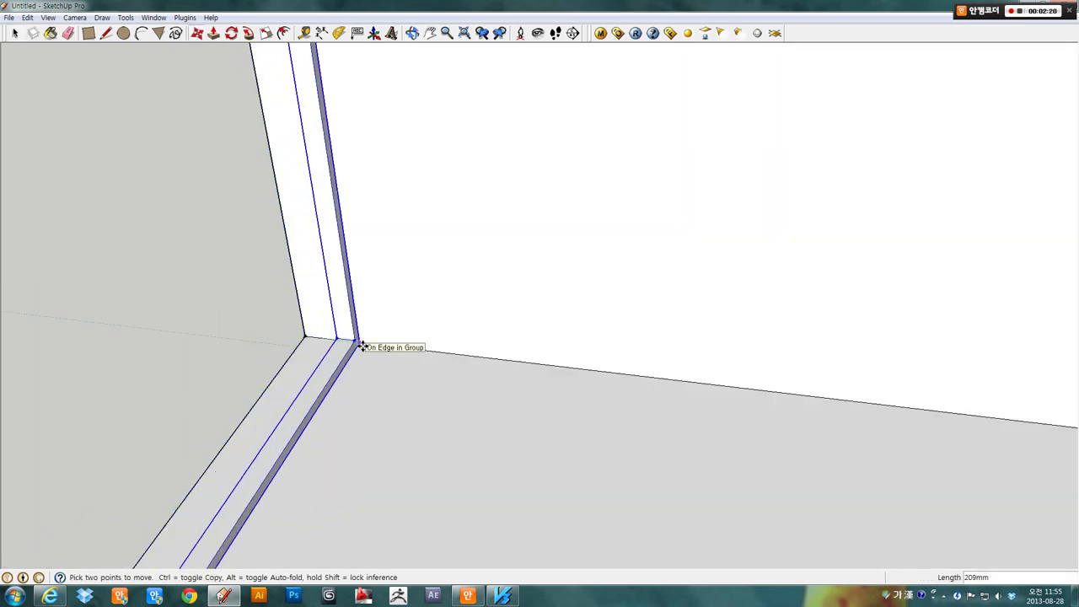
text(100)
key(Return)
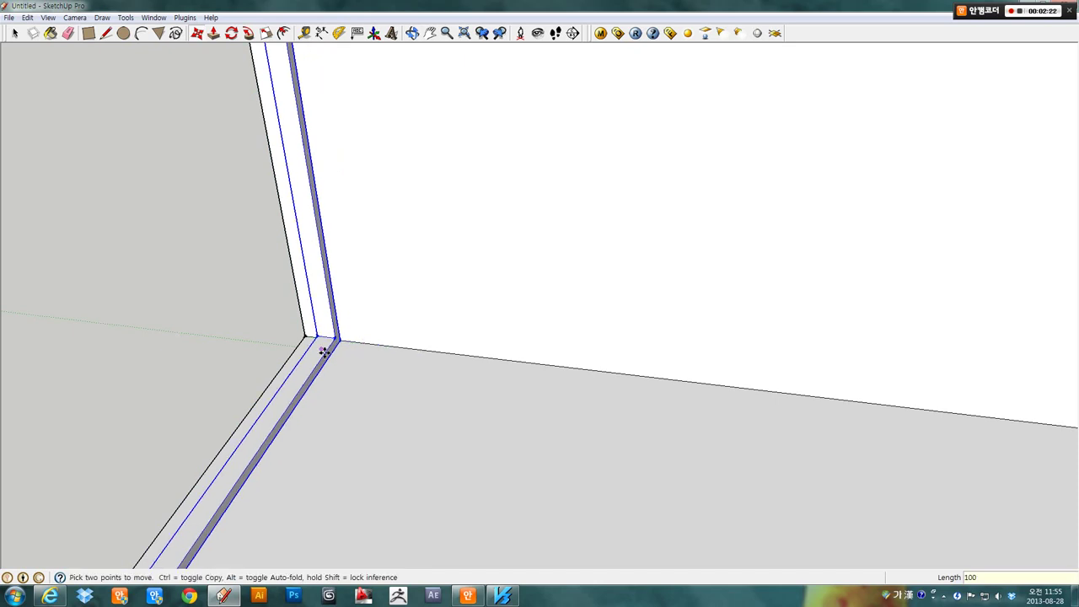
middle_drag(292, 344, 556, 346)
scroll(556, 346, down, 5)
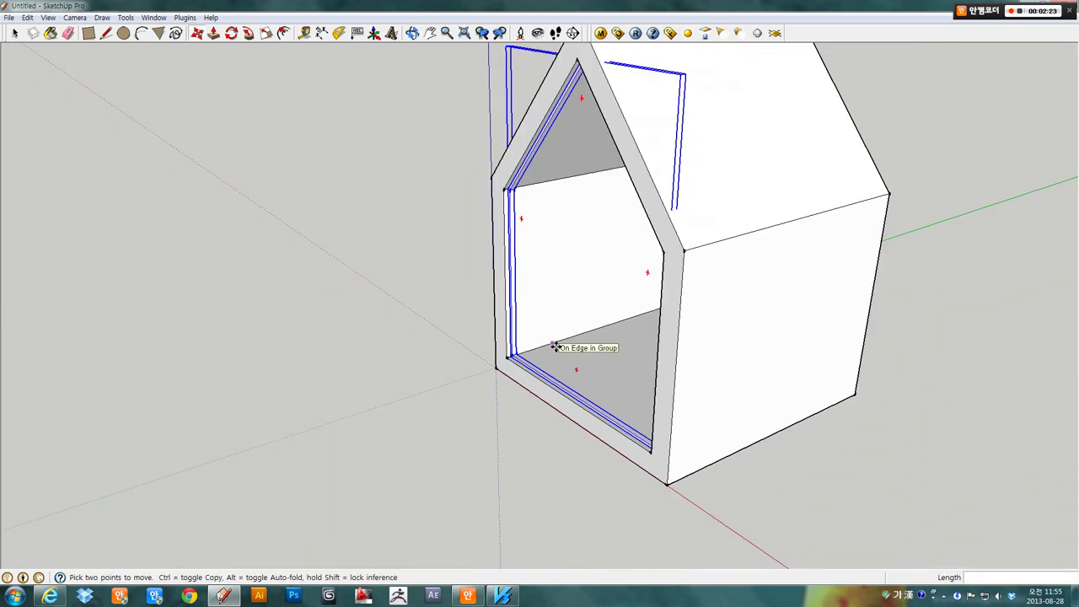
key(space)
click(254, 167)
key(F2)
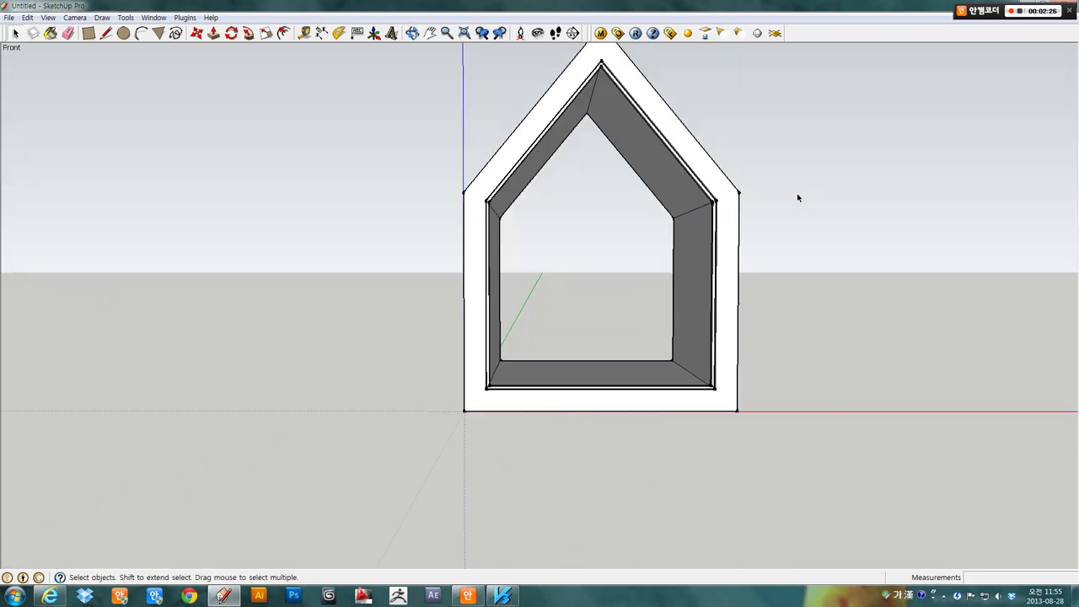
mouse_move(808, 201)
middle_down()
mouse_move(402, 357)
mouse_move(838, 345)
mouse_move(874, 331)
mouse_move(535, 357)
middle_up()
scroll(531, 359, up, 4)
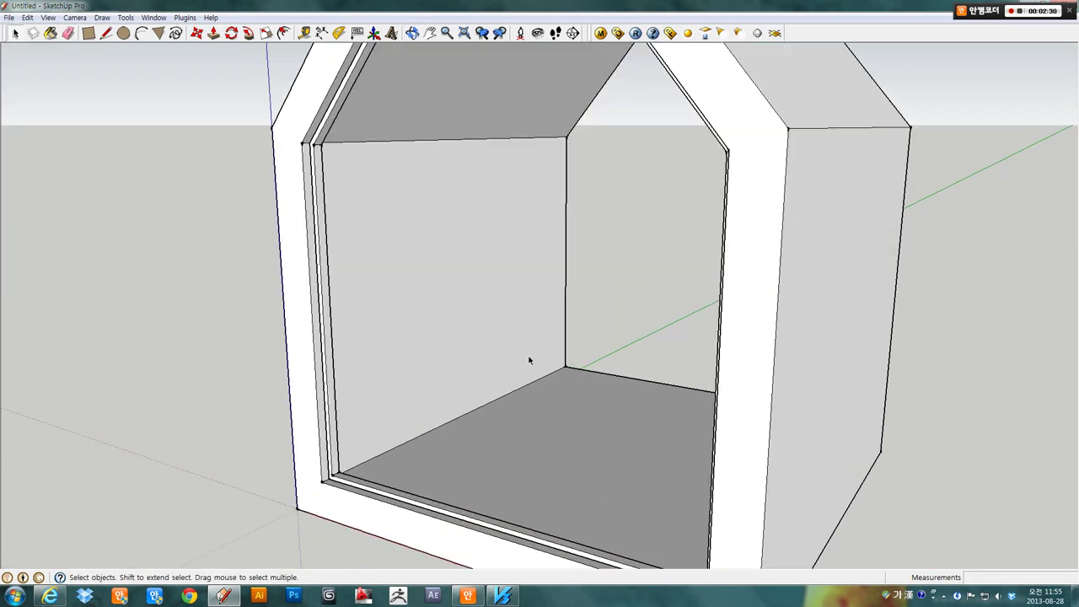
- Move the lining group 100 mm along the green axis, recessing it inside the opening
click(323, 483)
scroll(329, 485, up, 1)
scroll(329, 484, up, 2)
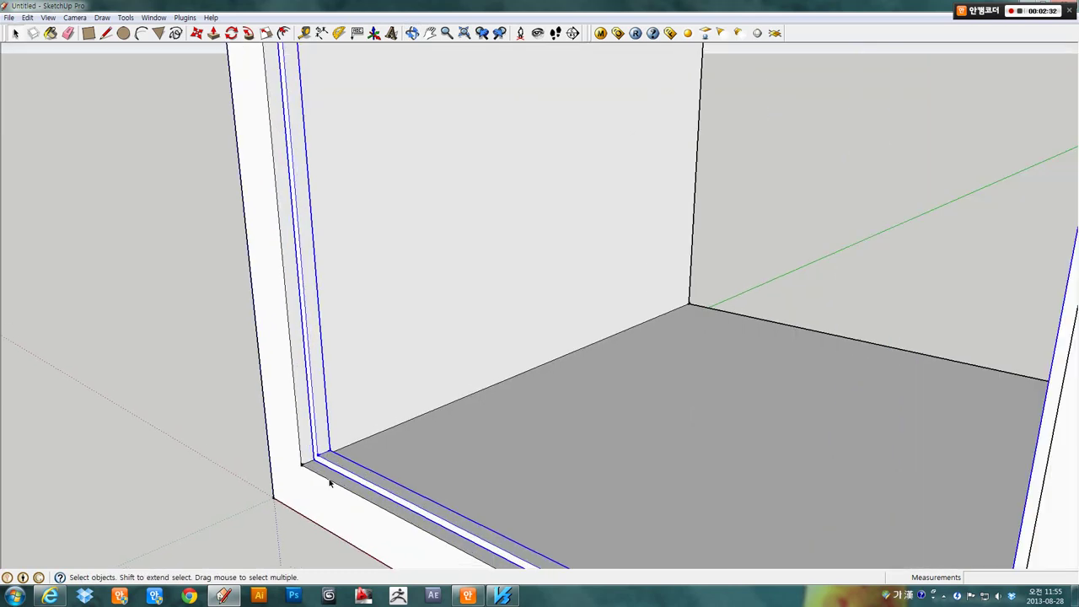
scroll(330, 482, up, 1)
mouse_move(329, 482)
middle_down()
mouse_move(41, 470)
mouse_move(481, 455)
mouse_move(605, 405)
mouse_move(213, 419)
middle_up()
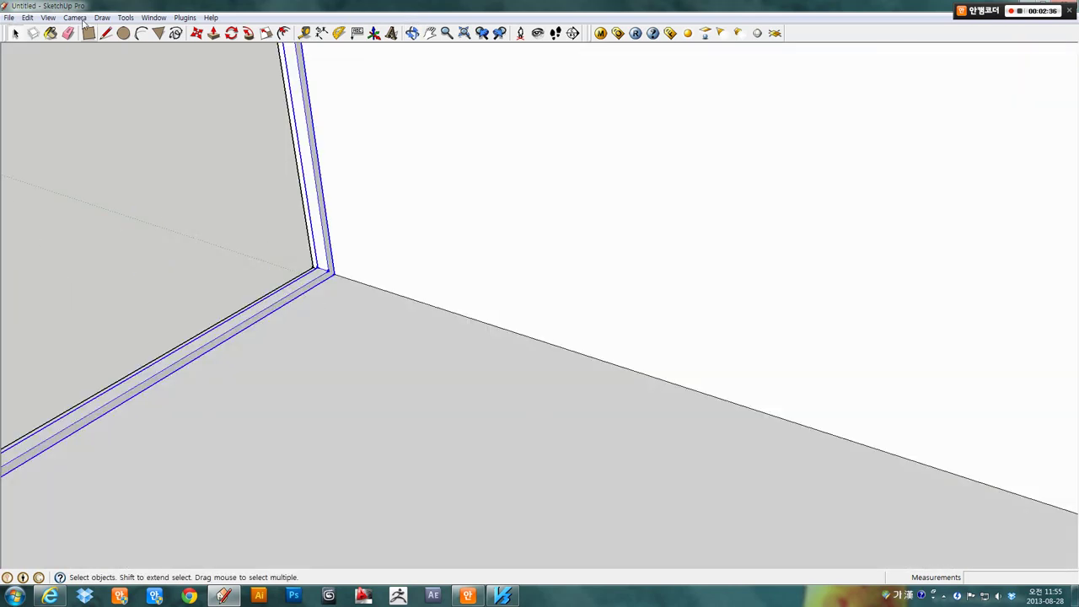
click(198, 33)
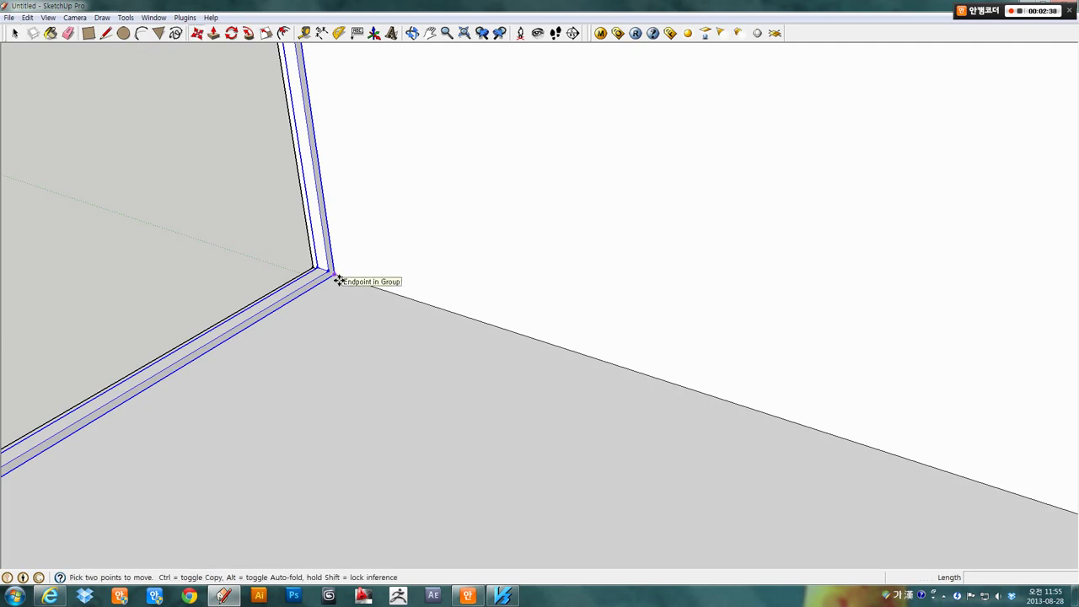
ctrl+click(338, 280)
scroll(410, 306, down, 2)
scroll(410, 306, up, 3)
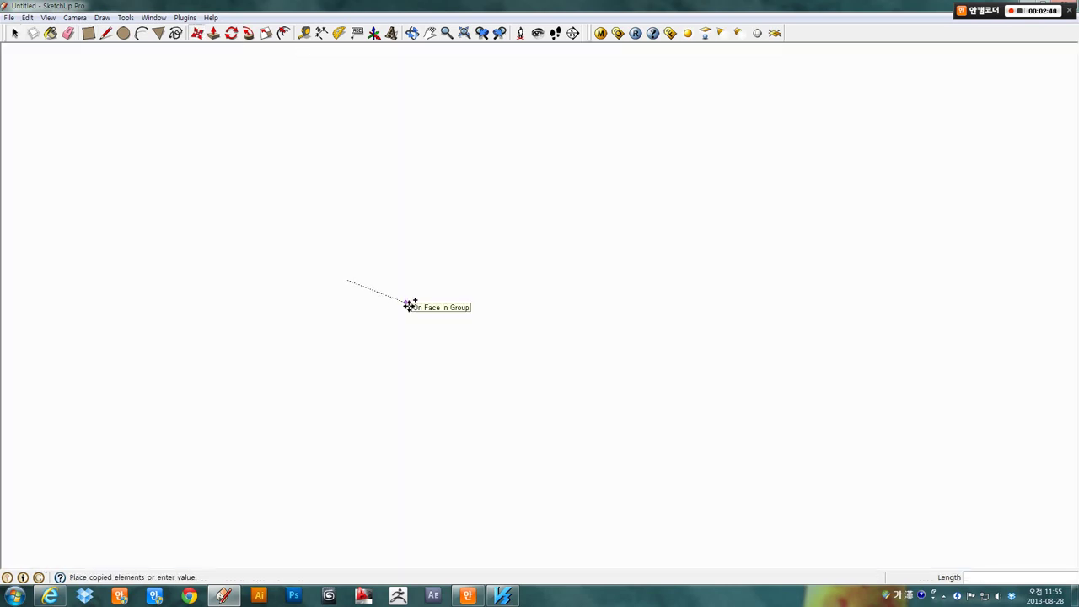
scroll(409, 306, down, 2)
scroll(410, 306, down, 2)
mouse_move(410, 306)
middle_down()
mouse_move(579, 313)
mouse_move(545, 374)
middle_up()
scroll(446, 284, up, 2)
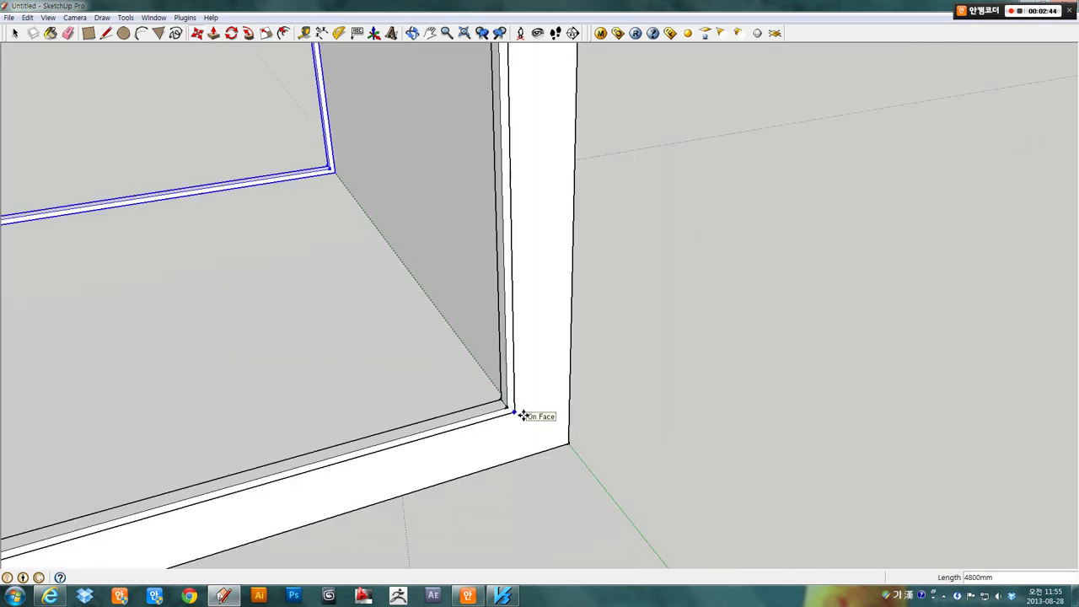
scroll(489, 392, up, 2)
scroll(450, 366, up, 2)
scroll(450, 366, up, 3)
mouse_move(450, 366)
middle_down()
mouse_move(764, 413)
mouse_move(613, 392)
middle_up()
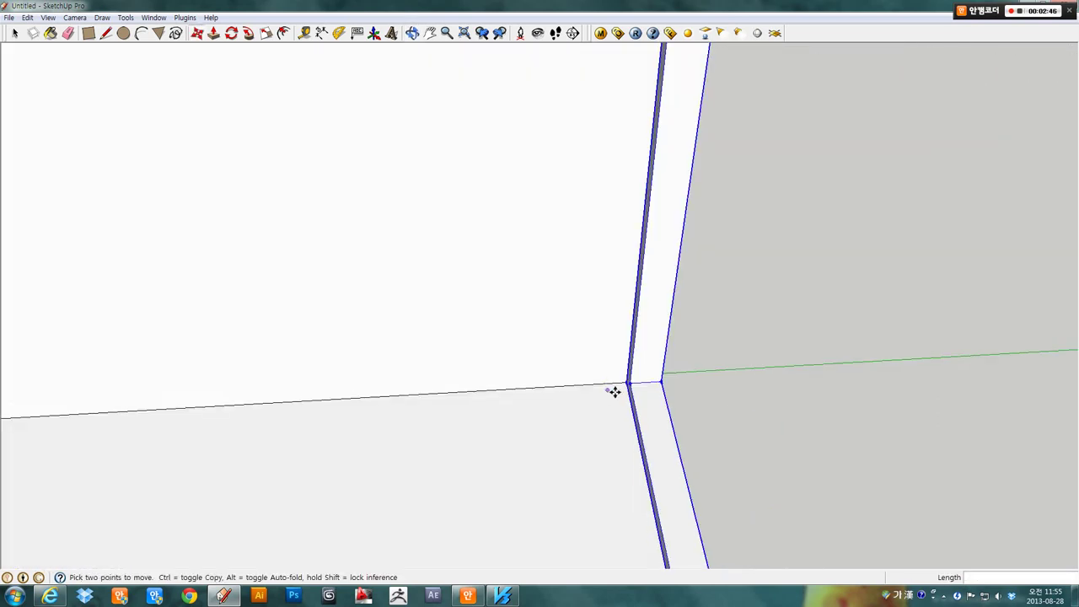
click(628, 385)
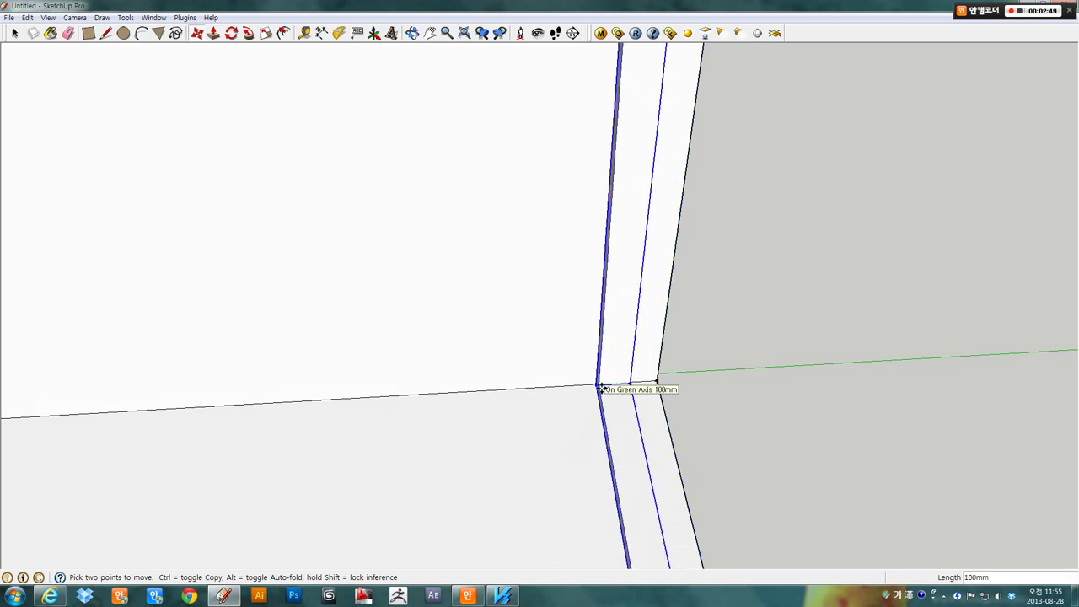
click(598, 386)
mouse_move(718, 405)
middle_down()
mouse_move(386, 362)
mouse_move(309, 224)
middle_up()
scroll(388, 364, down, 3)
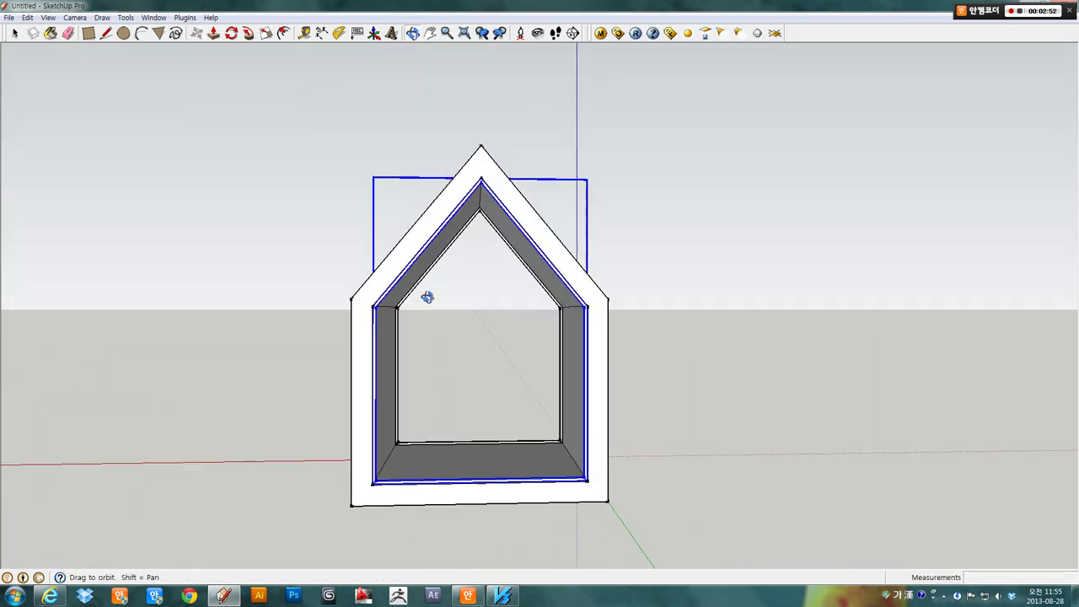
key(space)
- Draw a 4200 by 3000 mm rectangle from the back interior floor corner
mouse_move(644, 305)
middle_down()
mouse_move(489, 345)
mouse_move(284, 345)
mouse_move(287, 399)
mouse_move(497, 391)
mouse_move(737, 352)
mouse_move(756, 379)
mouse_move(901, 376)
mouse_move(444, 414)
mouse_move(472, 317)
mouse_move(475, 369)
middle_up()
scroll(444, 414, up, 5)
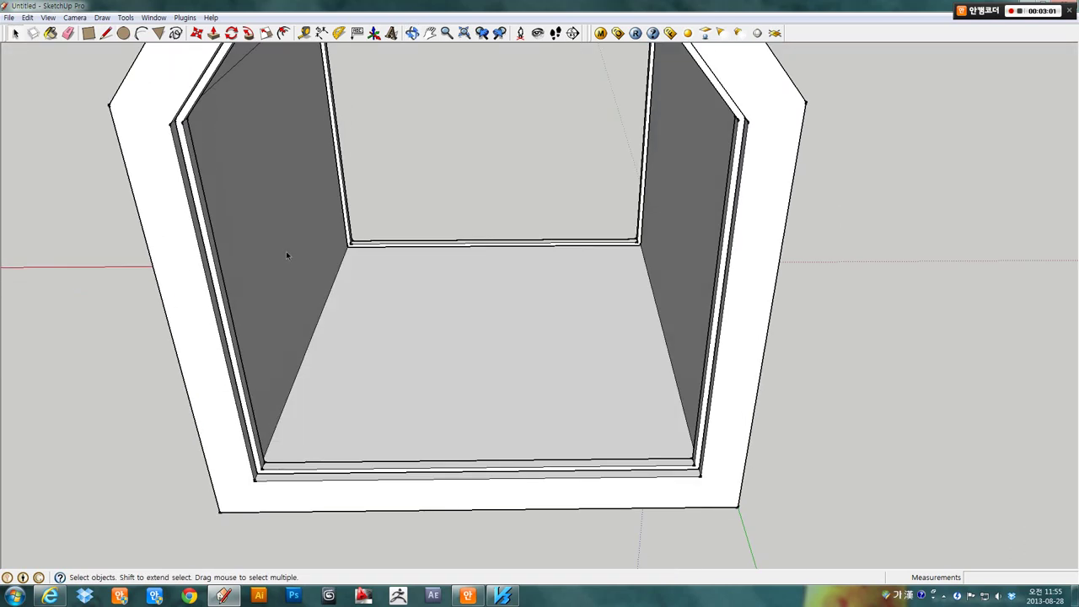
click(213, 282)
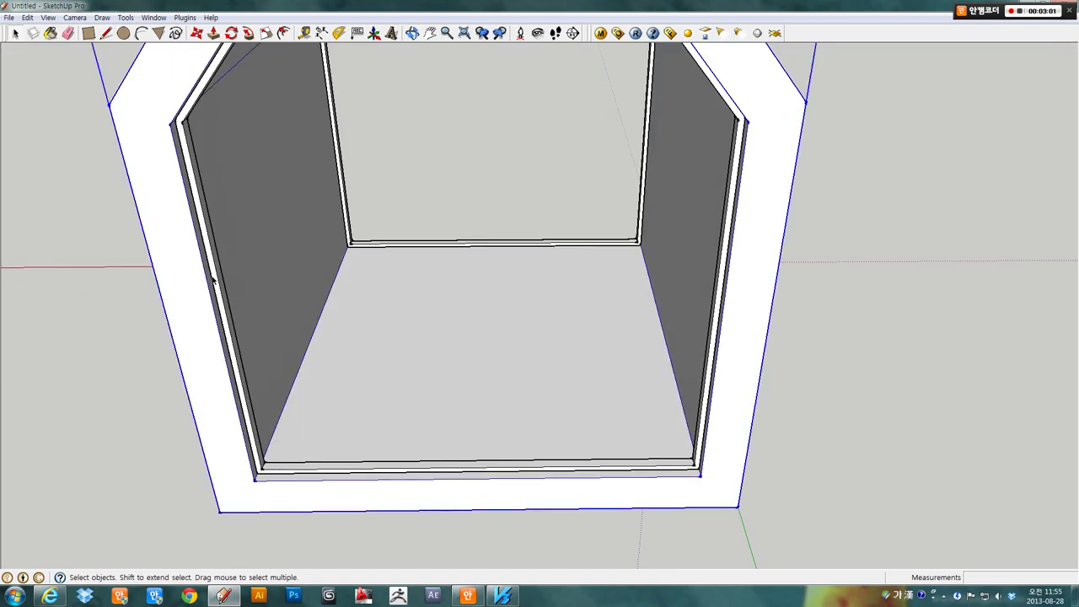
click(89, 33)
scroll(342, 257, up, 3)
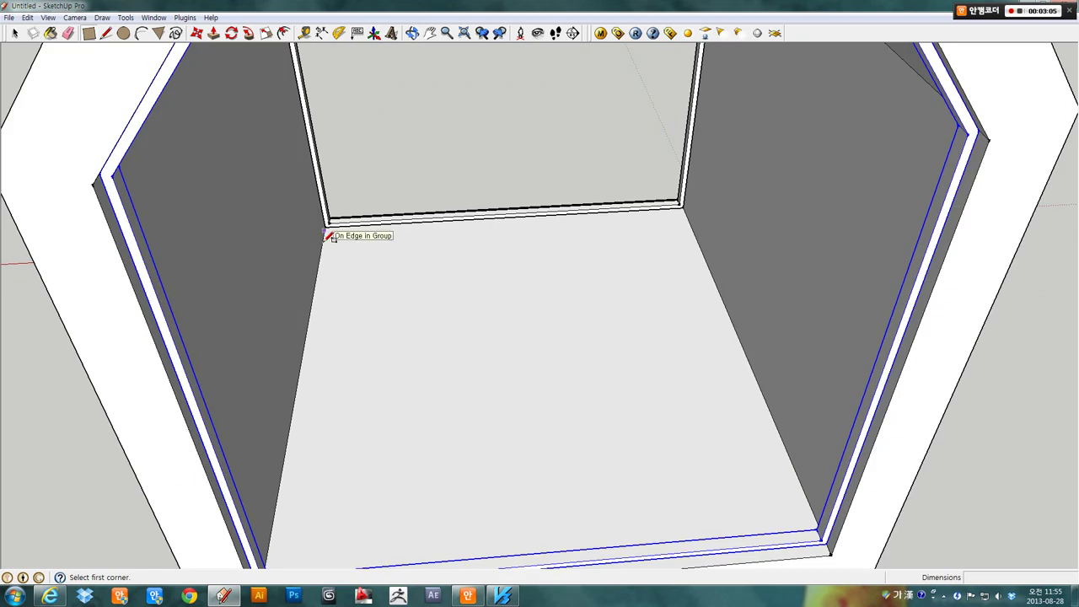
click(327, 230)
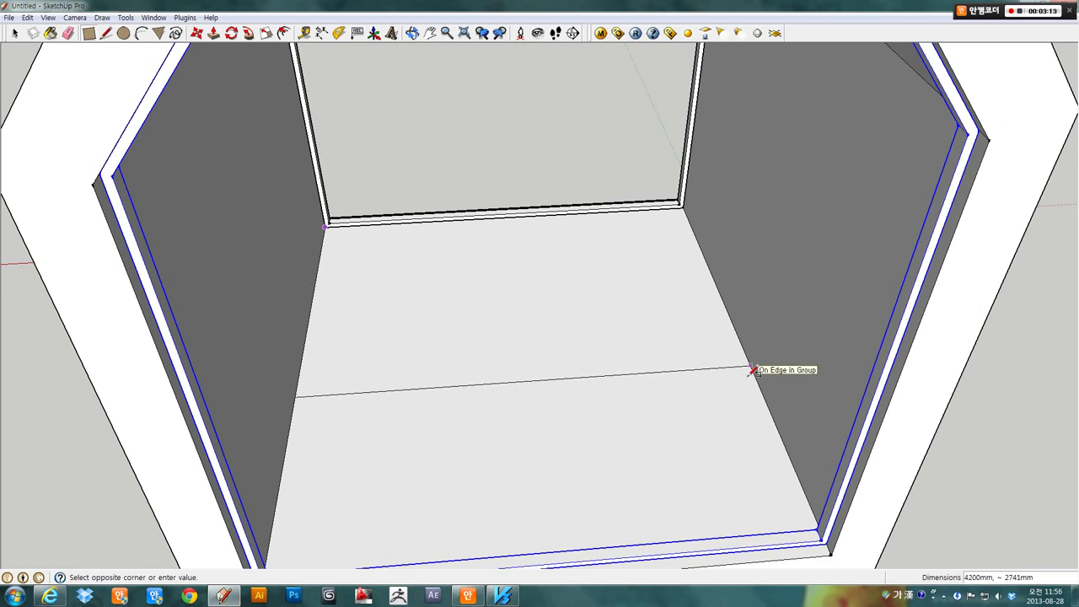
text(4200,3000)
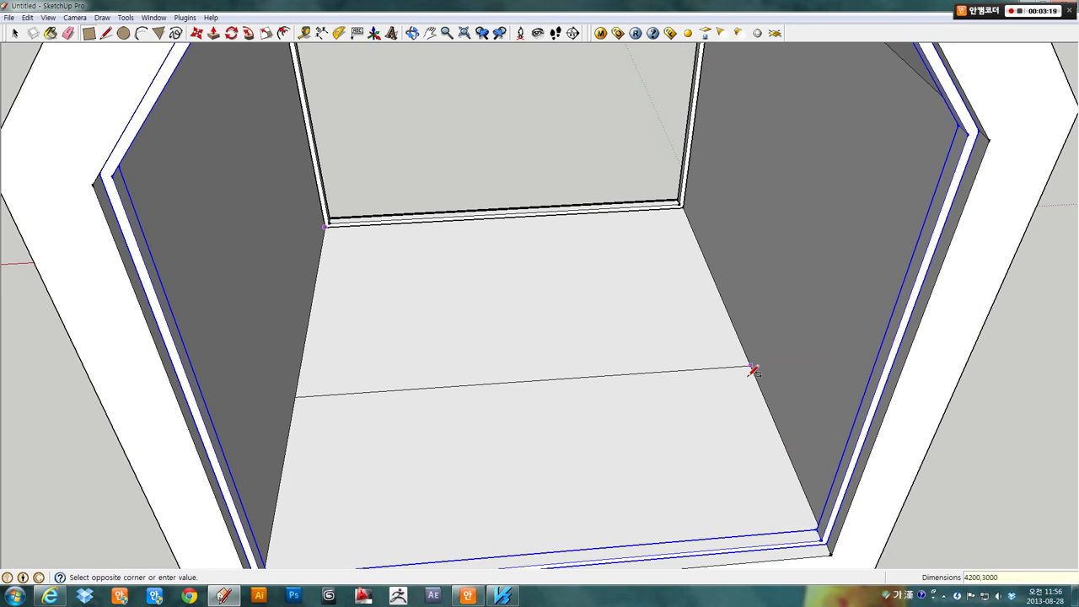
key(Return)
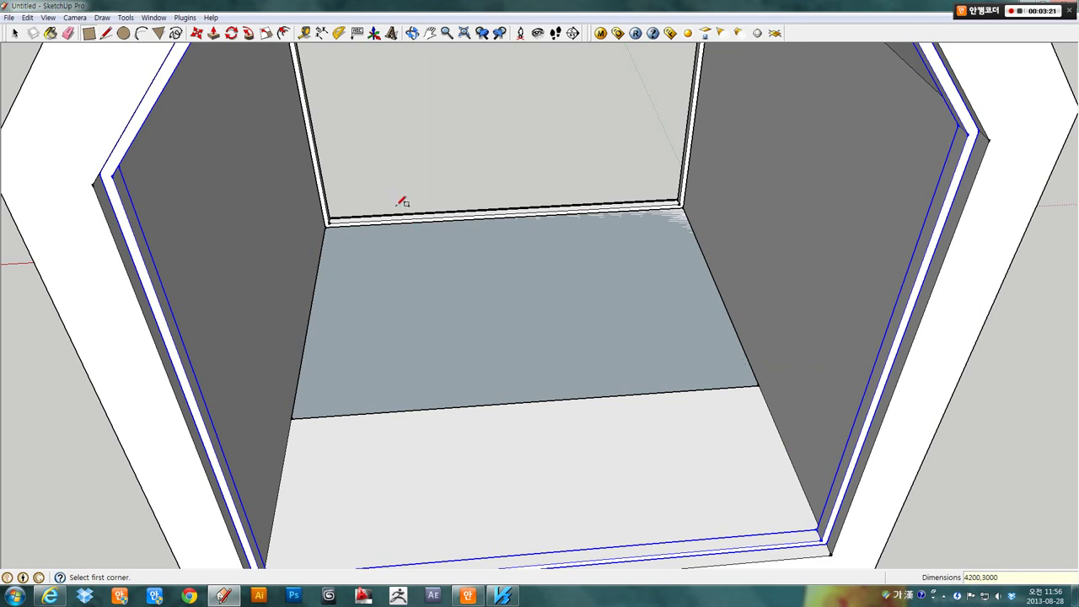
- Push/Pull the floor rectangle up 400 mm into a slab and make it a group
middle_drag(402, 203, 554, 241)
click(452, 318)
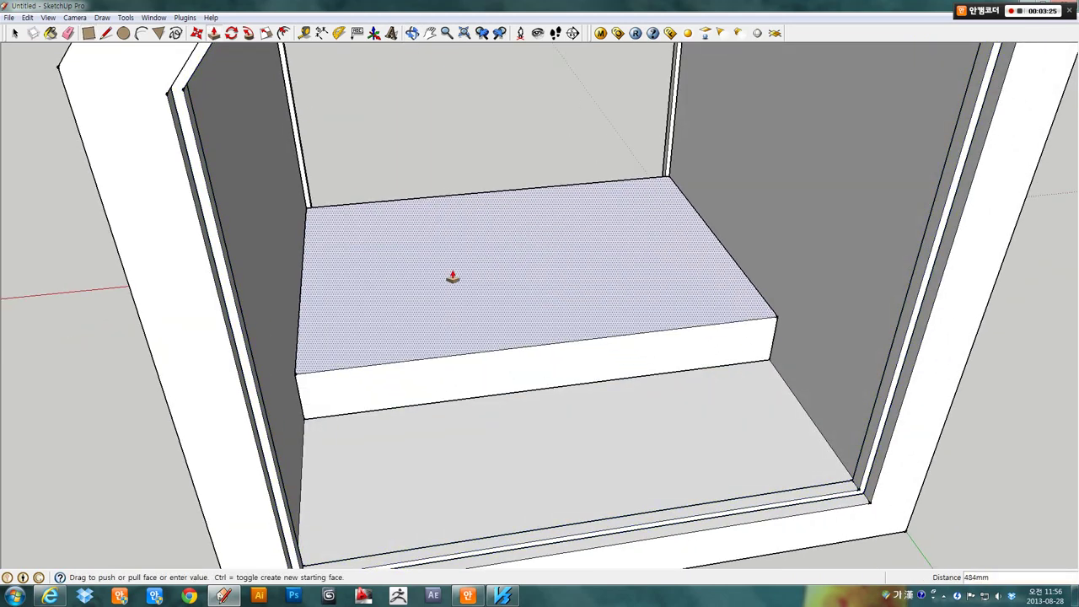
text(400)
key(Return)
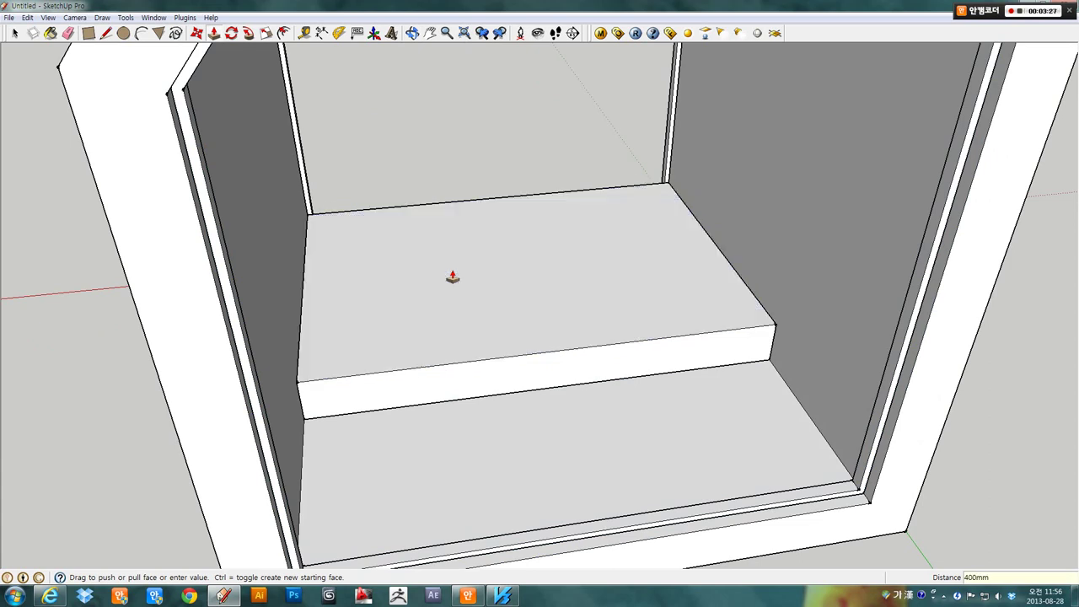
click(14, 33)
triple_click(511, 279)
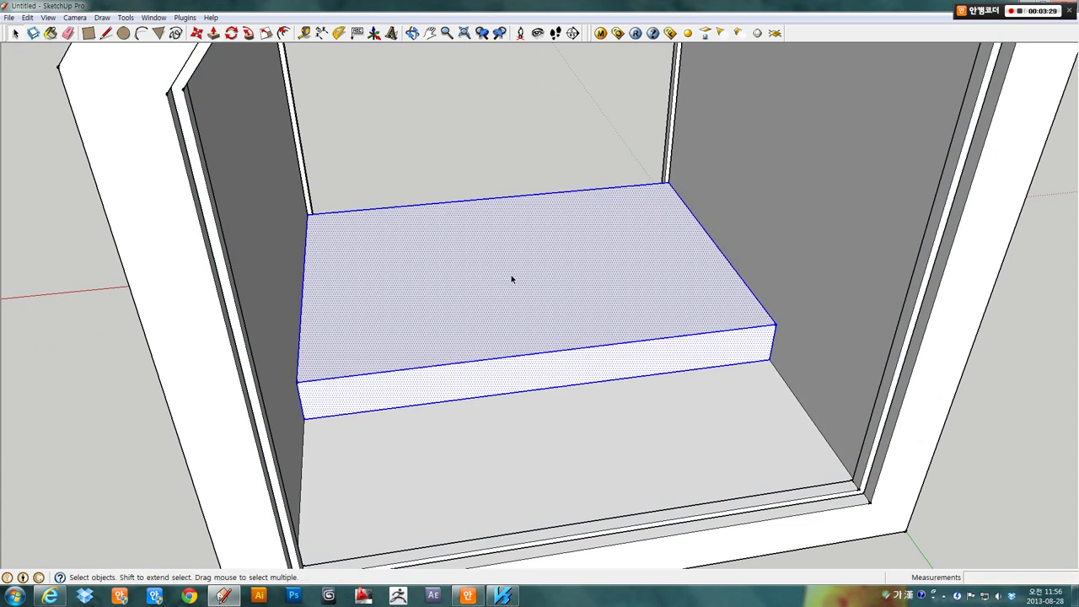
right_click(511, 279)
click(553, 375)
- Start moving the grouped slab from a picked base point
middle_drag(666, 410, 722, 268)
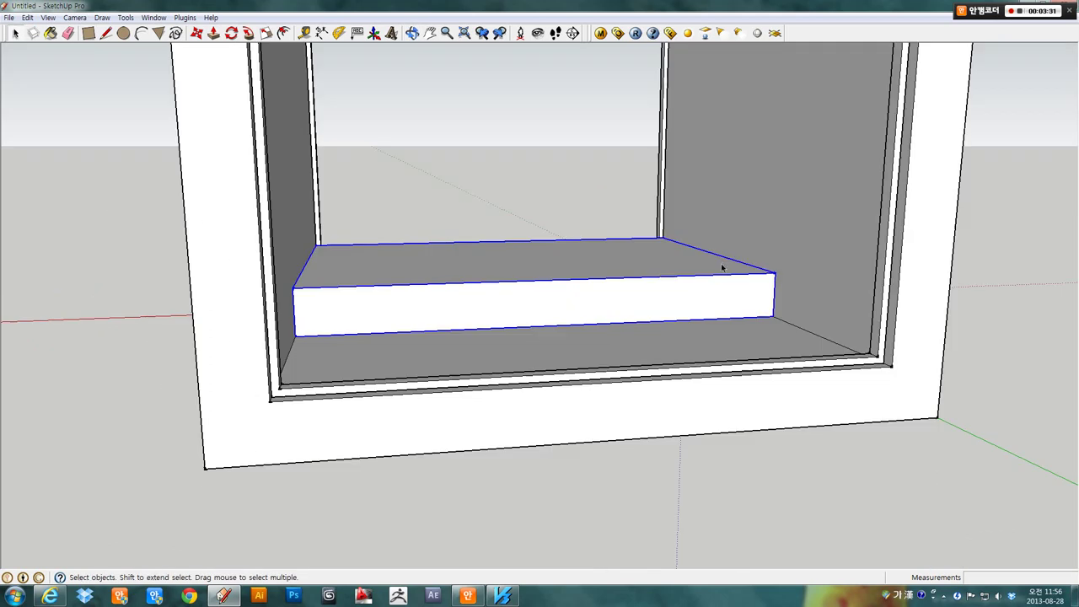
middle_drag(765, 195, 650, 241)
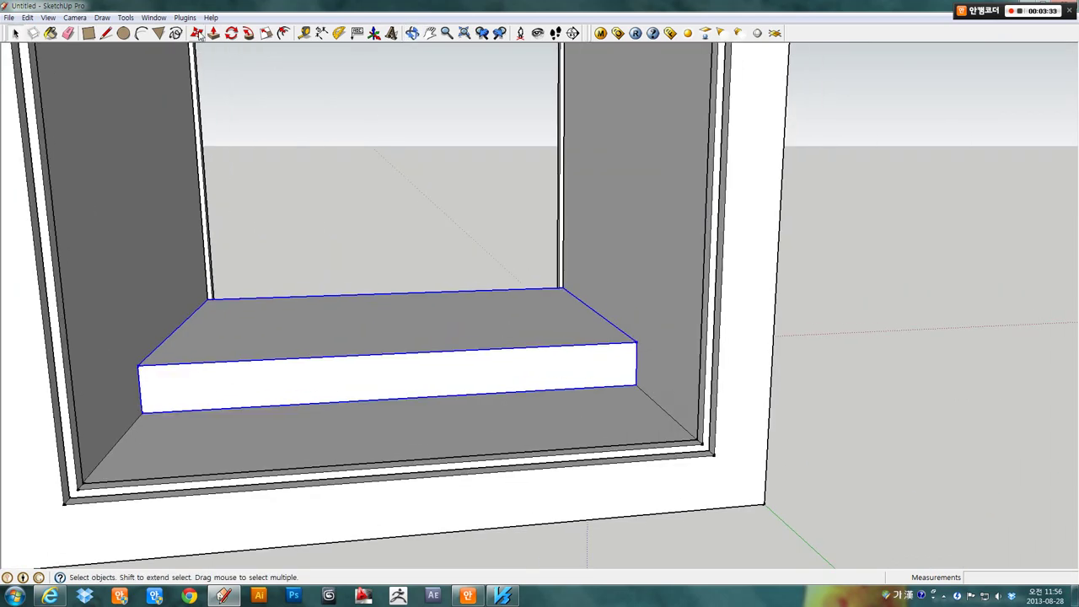
click(197, 33)
click(763, 507)
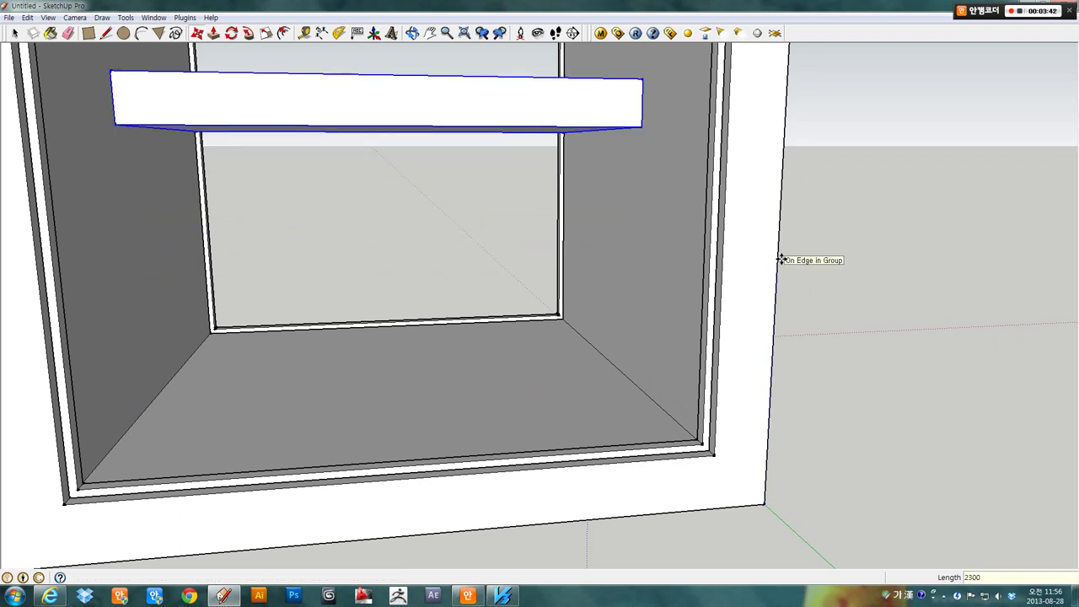
- Drop the slab 2300 mm up inside the house as a loft shelf
click(780, 259)
mouse_move(672, 328)
middle_down()
mouse_move(742, 285)
mouse_move(739, 202)
middle_up()
scroll(742, 285, down, 5)
scroll(759, 332, up, 2)
mouse_move(759, 332)
middle_down()
mouse_move(703, 329)
mouse_move(579, 404)
mouse_move(544, 345)
mouse_move(567, 329)
mouse_move(697, 321)
mouse_move(612, 260)
mouse_move(446, 241)
mouse_move(386, 245)
mouse_move(337, 330)
mouse_move(595, 378)
mouse_move(627, 311)
mouse_move(796, 275)
middle_up()
scroll(579, 400, up, 2)
- Move the shelf a further exact 100 mm to its final position
click(789, 274)
text(100)
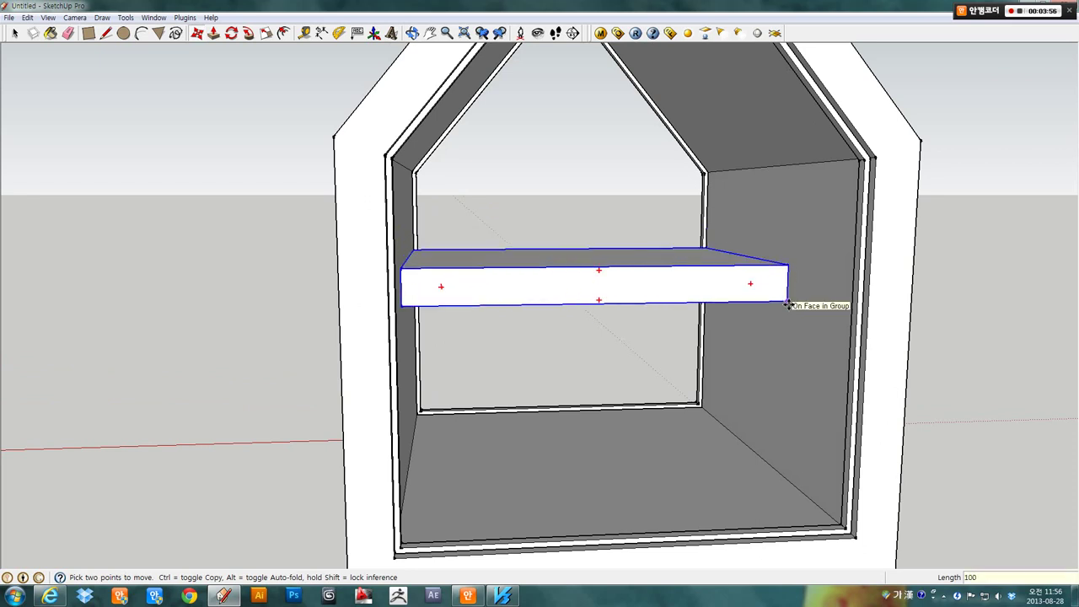
key(Return)
mouse_move(911, 332)
middle_down()
mouse_move(737, 292)
mouse_move(690, 329)
mouse_move(547, 284)
middle_up()
scroll(522, 270, up, 2)
key(space)
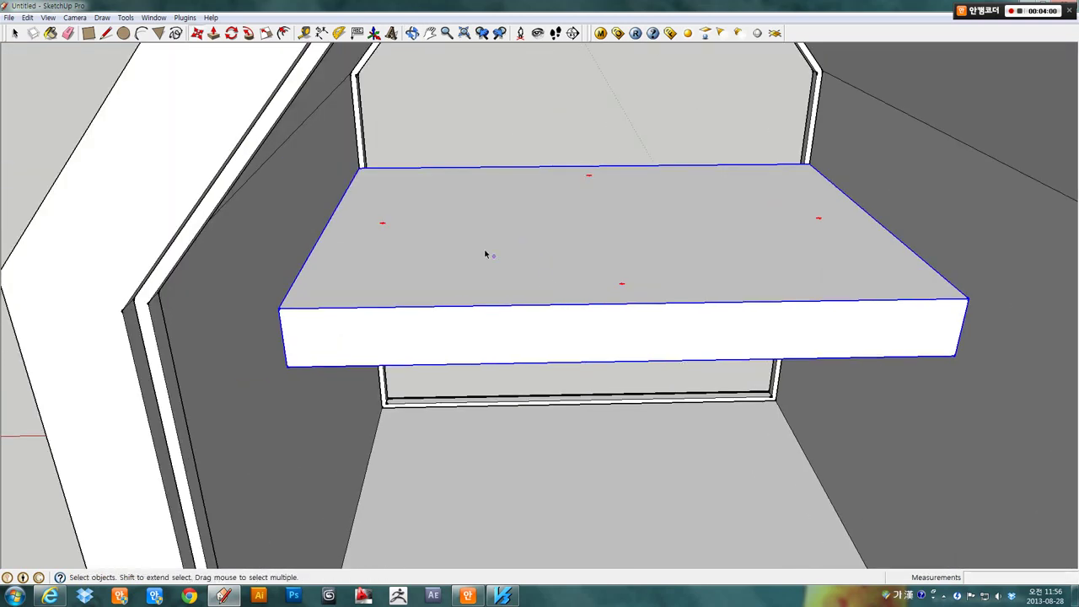
scroll(506, 311, up, 2)
scroll(350, 245, up, 2)
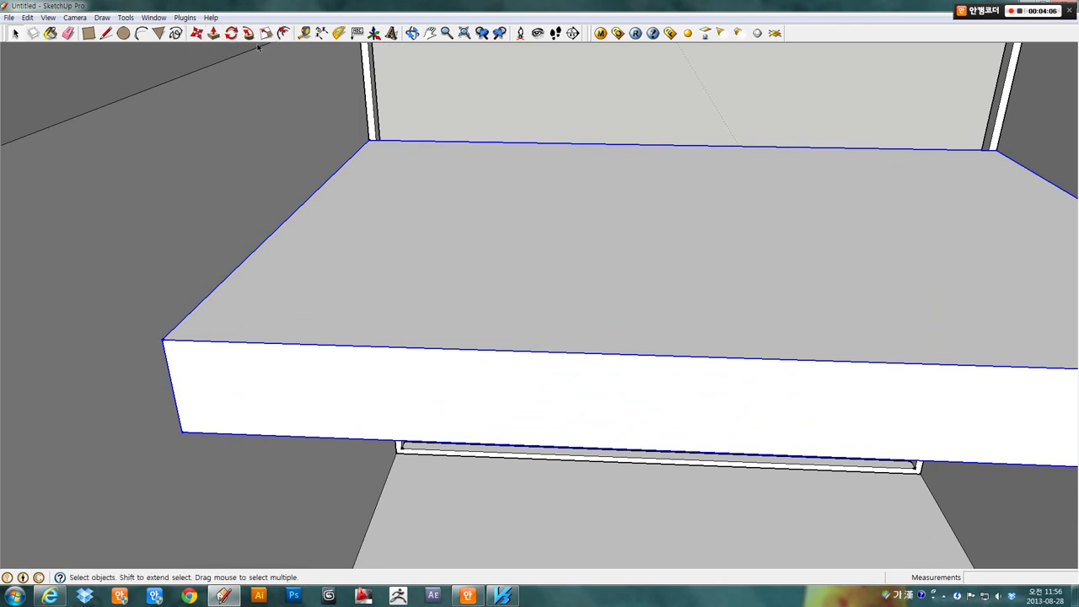
- Place a guide line 1000 mm in from the shelf's left edge
click(304, 33)
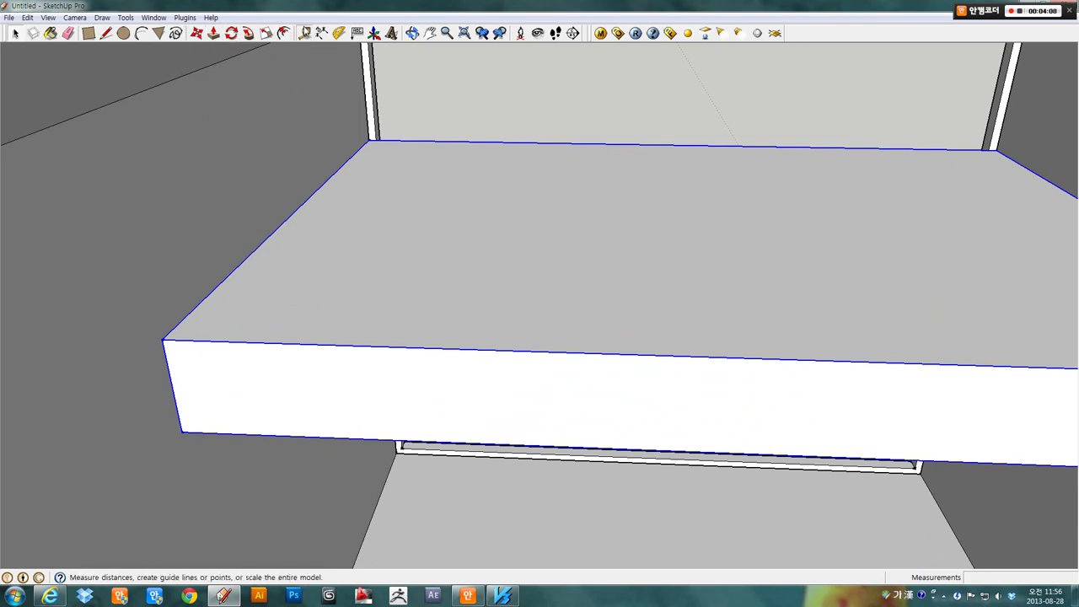
click(245, 259)
text(1000)
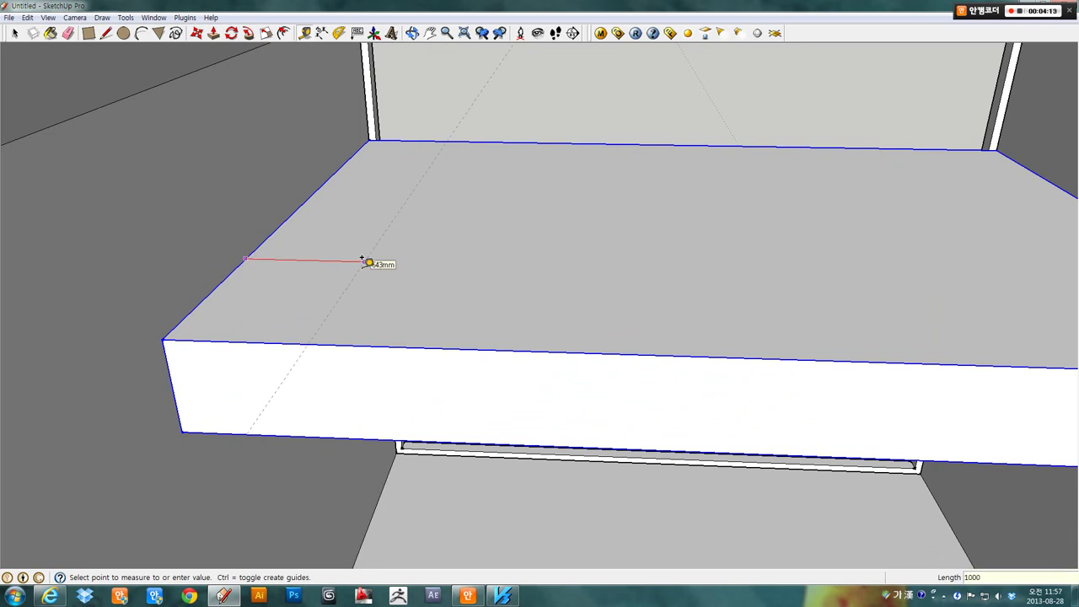
key(Return)
- Add a second guide from the shelf's front edge across its top face
mouse_move(362, 259)
middle_down()
mouse_move(554, 161)
mouse_move(3, 209)
mouse_move(358, 261)
mouse_move(433, 219)
middle_up()
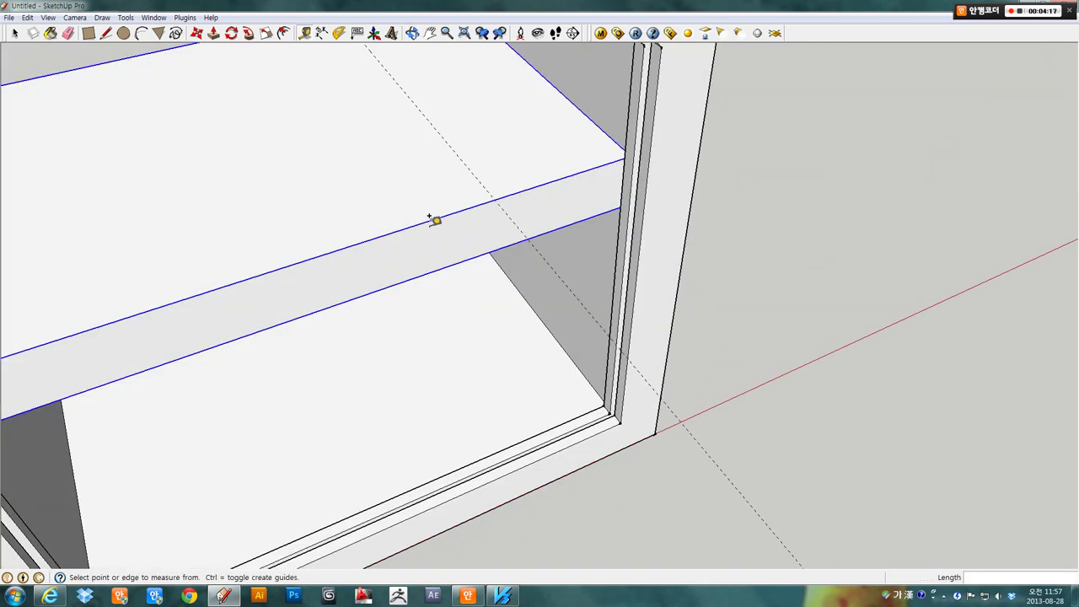
click(432, 219)
text(1000)
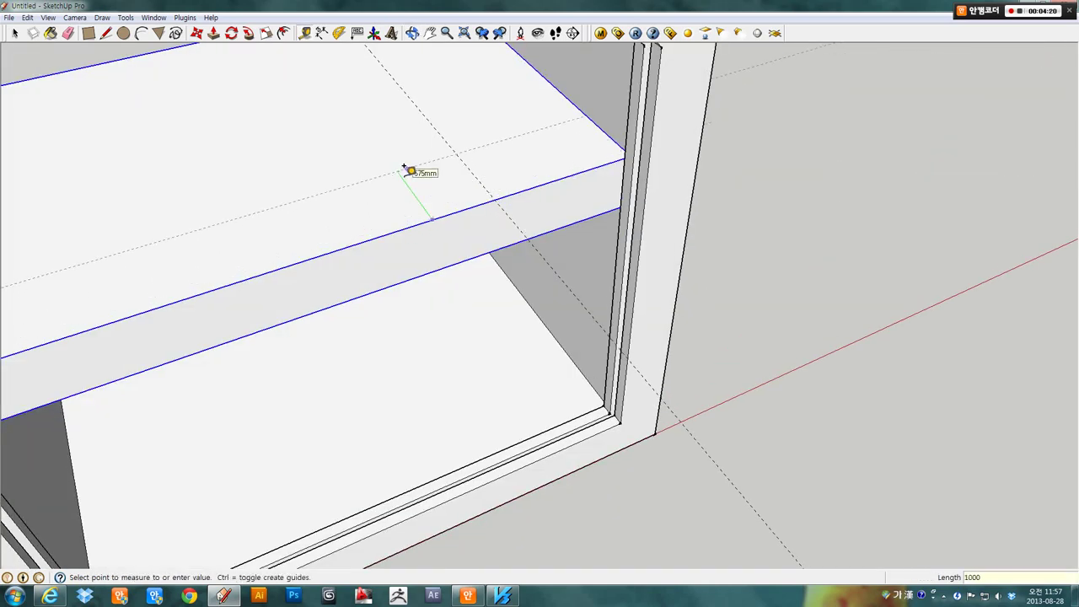
click(404, 169)
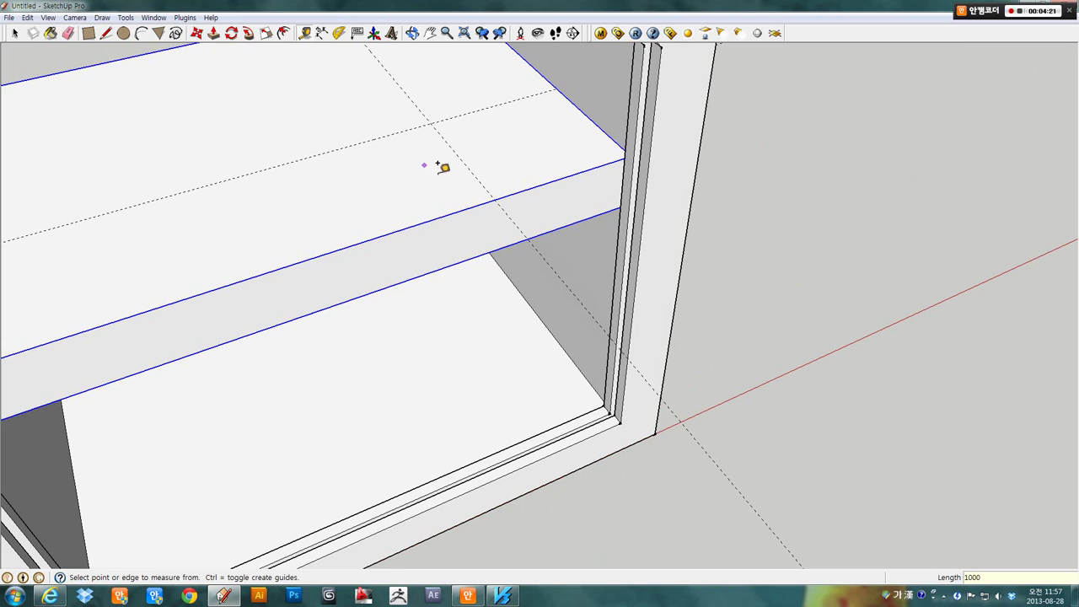
mouse_move(516, 149)
shift+middle_down()
mouse_move(542, 216)
mouse_move(481, 153)
shift+middle_up()
click(482, 154)
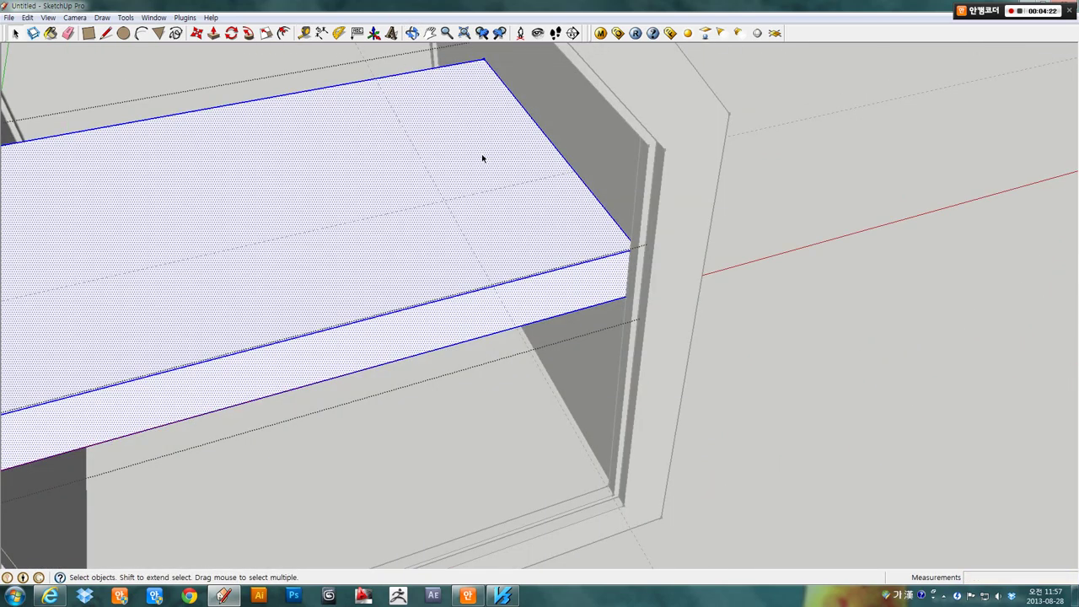
mouse_move(621, 177)
middle_down()
mouse_move(487, 164)
mouse_move(304, 171)
mouse_move(402, 147)
mouse_move(513, 143)
mouse_move(214, 72)
middle_up()
- Draw a rectangle on the shelf's front-left corner between the guide lines
click(90, 35)
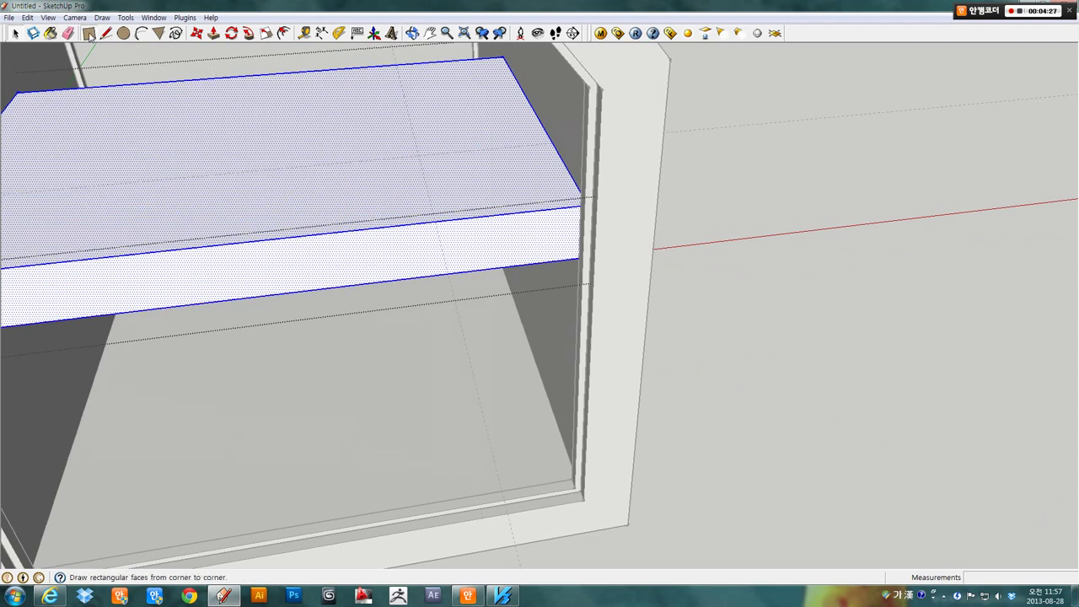
click(397, 64)
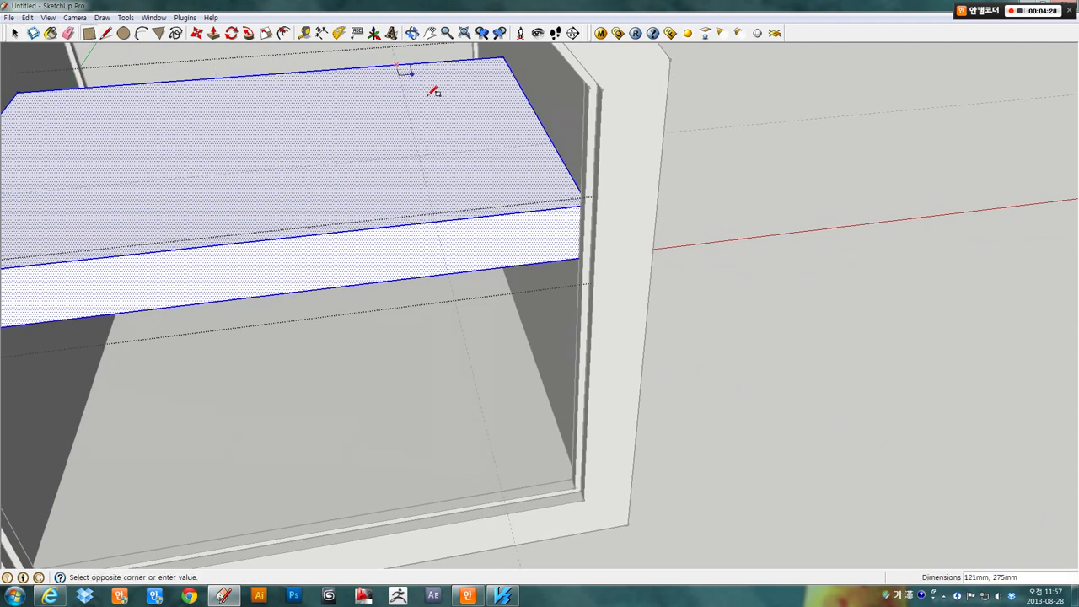
click(552, 147)
mouse_move(357, 132)
middle_down()
mouse_move(501, 137)
mouse_move(450, 180)
mouse_move(366, 193)
middle_up()
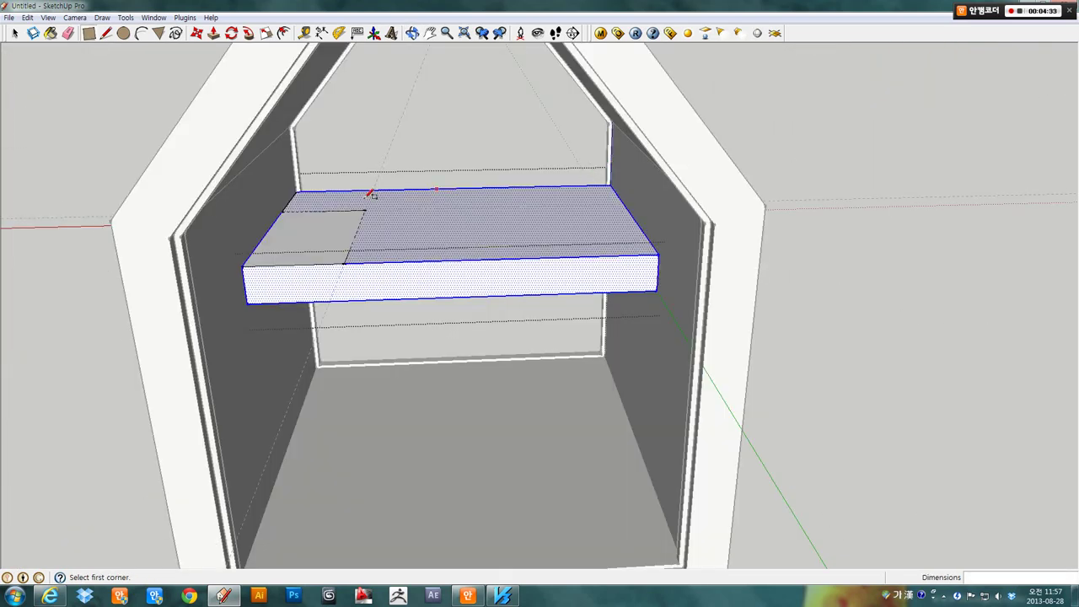
- Push the rectangle 400 mm down through the shelf to cut the notch
key(p)
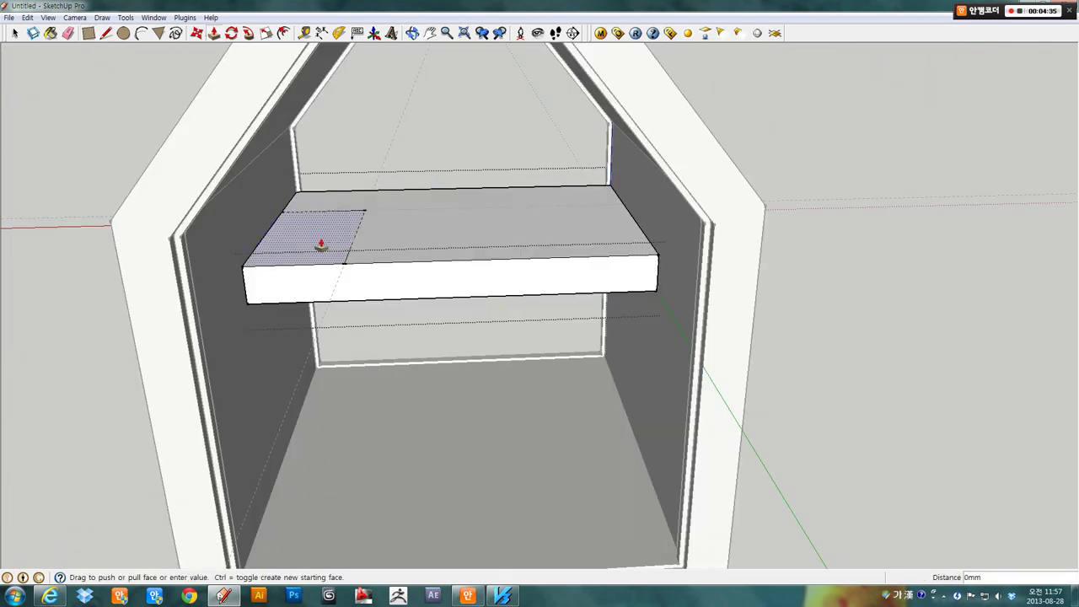
mouse_move(323, 241)
mouse_down()
mouse_move(308, 306)
mouse_move(277, 309)
mouse_up()
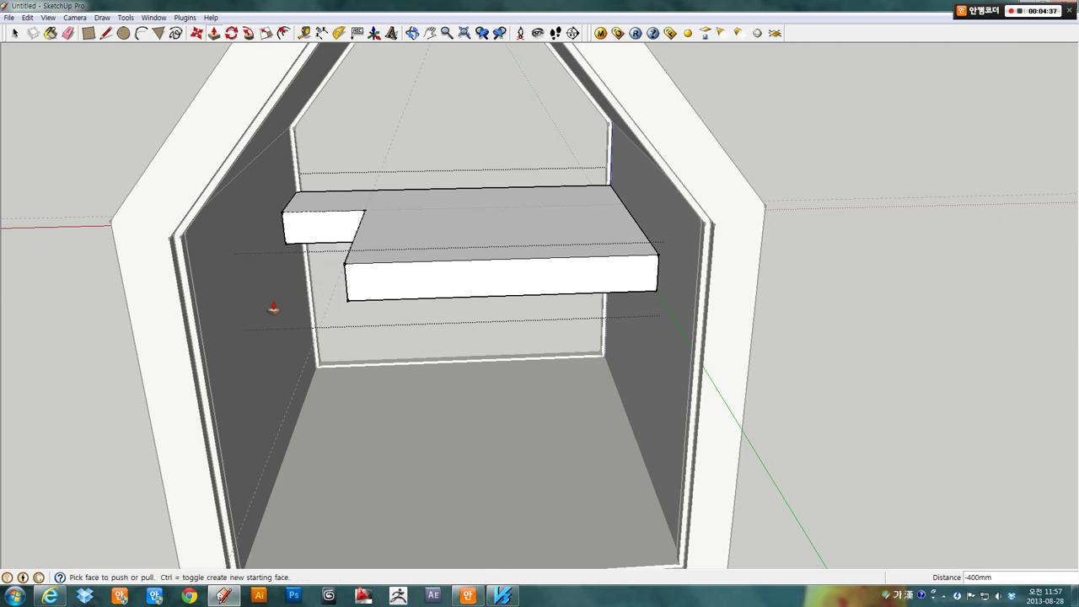
mouse_move(405, 292)
middle_down()
mouse_move(347, 181)
mouse_move(475, 314)
middle_up()
key(space)
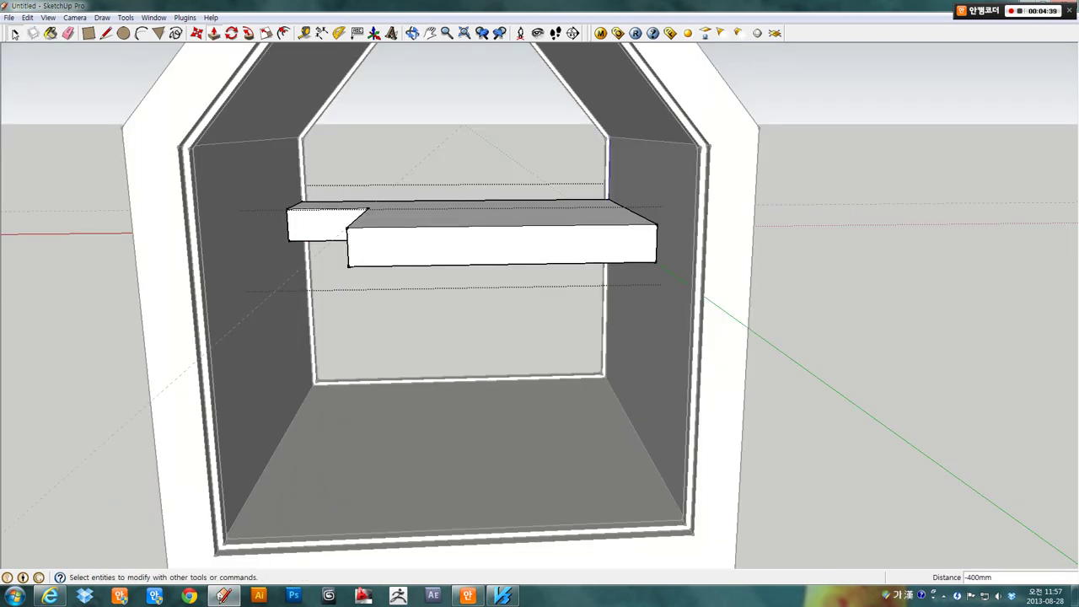
scroll(475, 314, down, 5)
scroll(501, 313, down, 3)
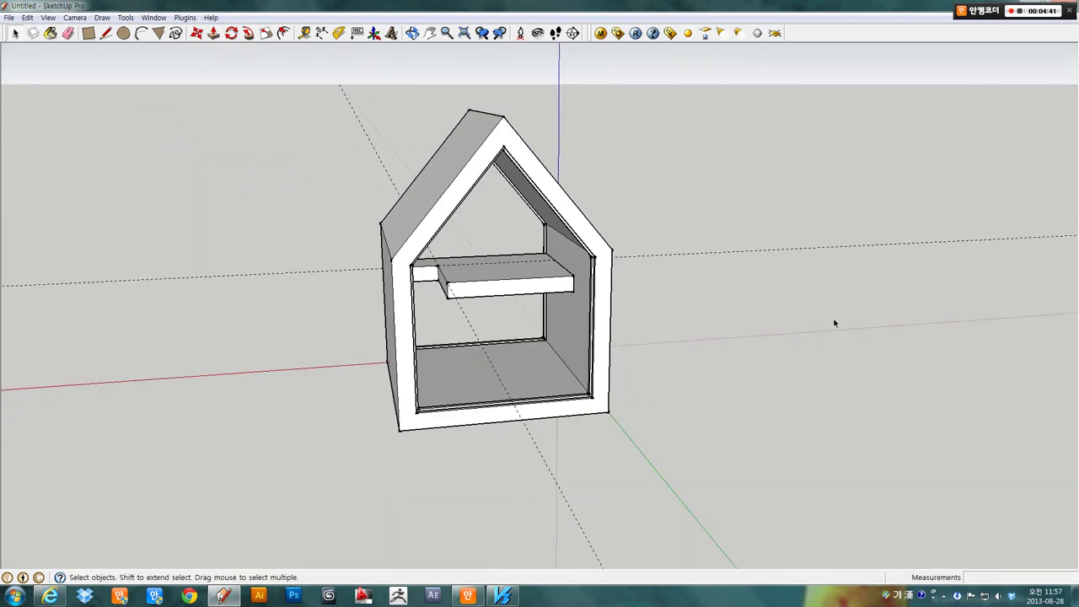
- Zoom into a front view of the loft opening and select the floor face
click(361, 125)
middle_drag(321, 89, 520, 304)
scroll(495, 250, up, 3)
scroll(495, 250, up, 3)
scroll(255, 114, up, 3)
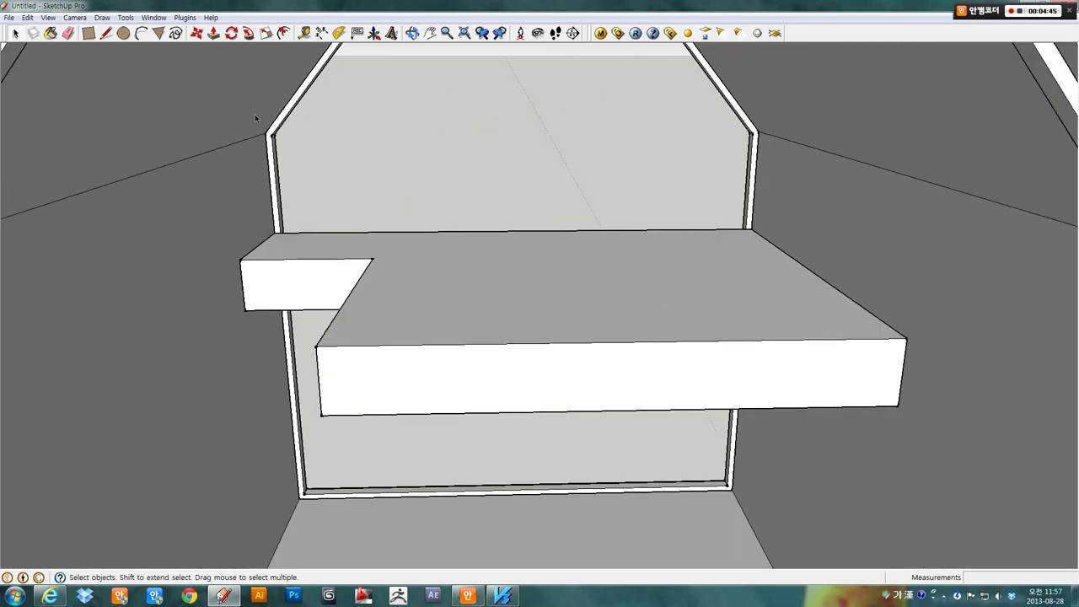
key(r)
scroll(264, 261, up, 2)
scroll(264, 261, up, 1)
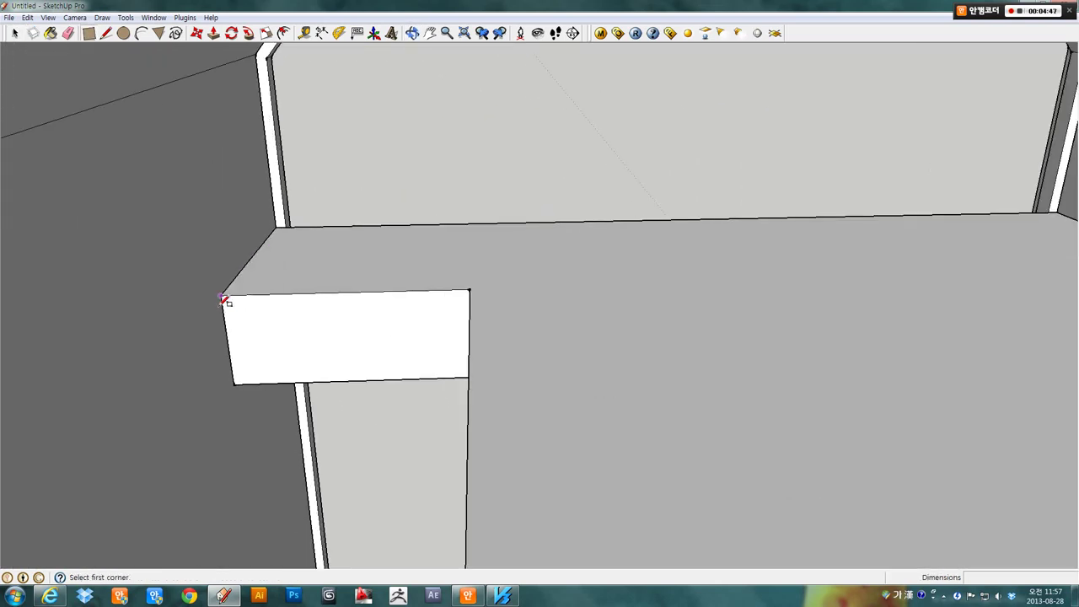
key(space)
double_click(446, 264)
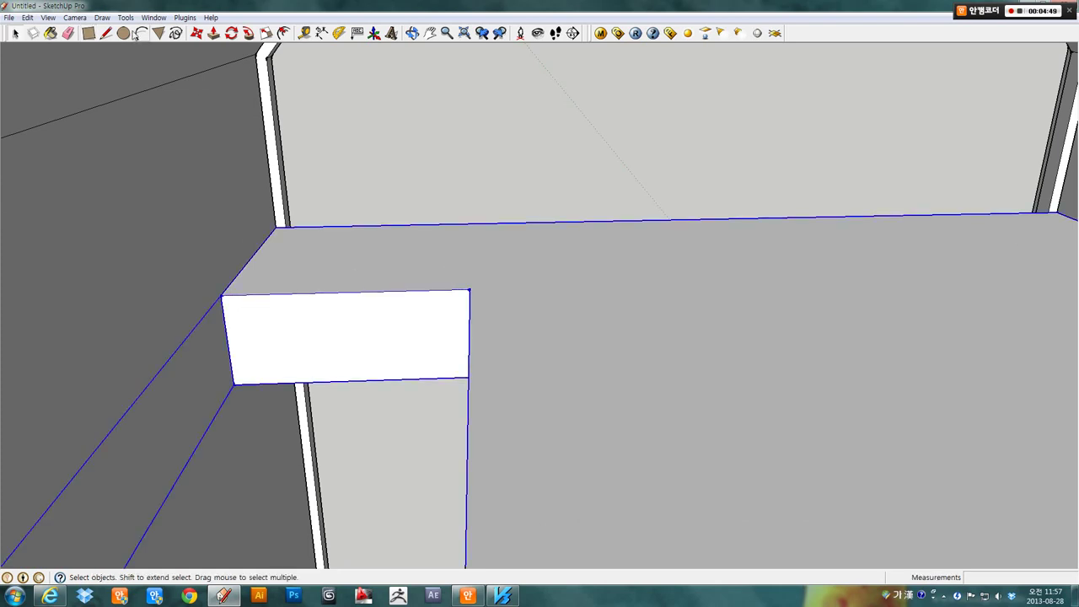
- Draw a 1000 by 300 mm rectangle from the corner of the opening
click(88, 33)
click(221, 302)
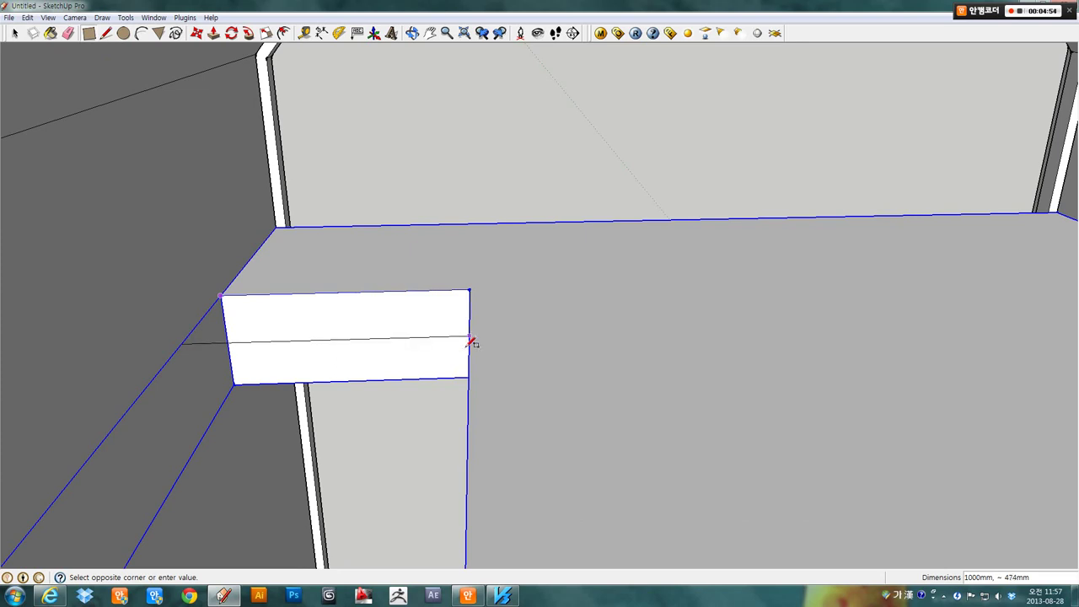
middle_drag(472, 341, 300, 351)
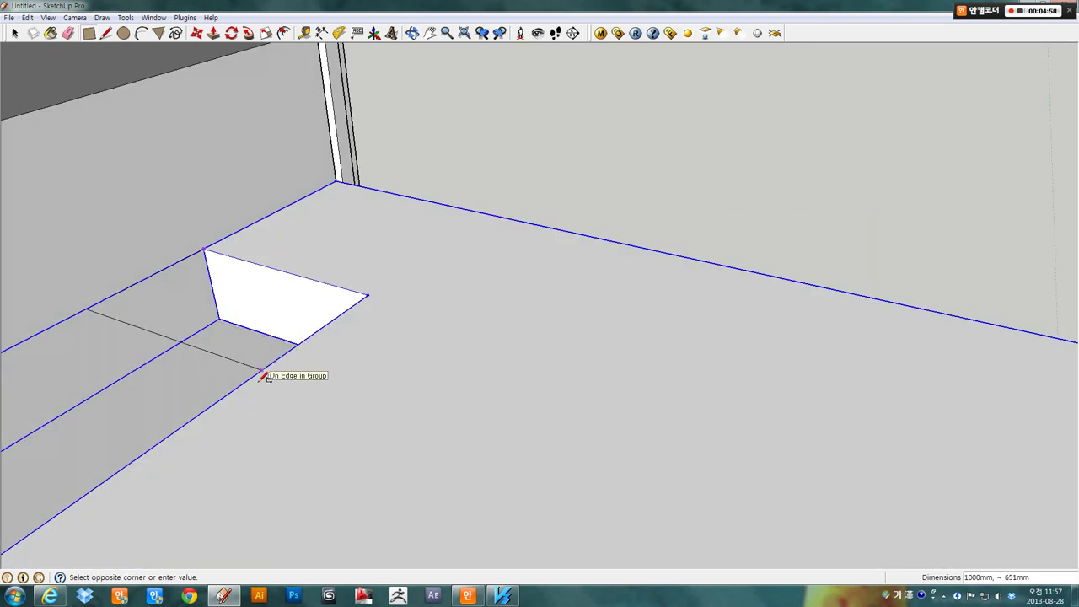
text(1000,300)
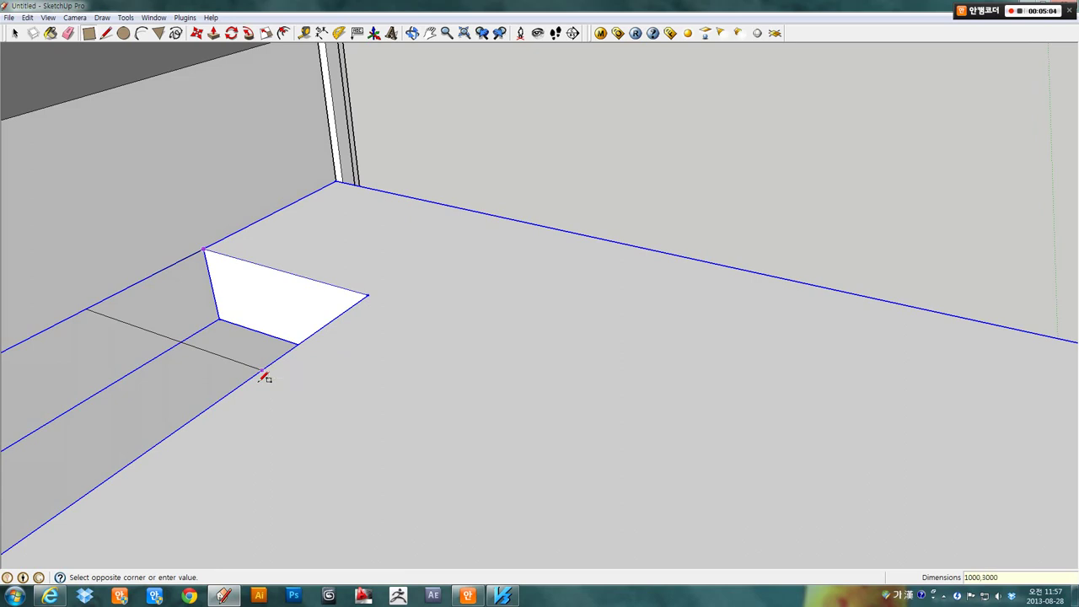
key(Return)
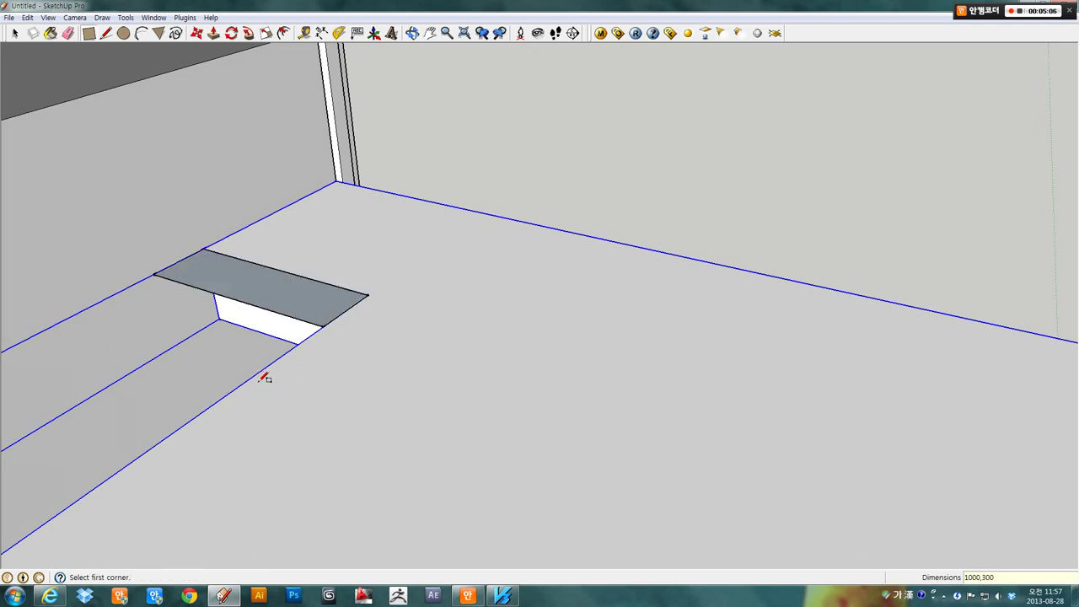
mouse_move(263, 377)
middle_down()
mouse_move(265, 309)
mouse_move(441, 278)
middle_up()
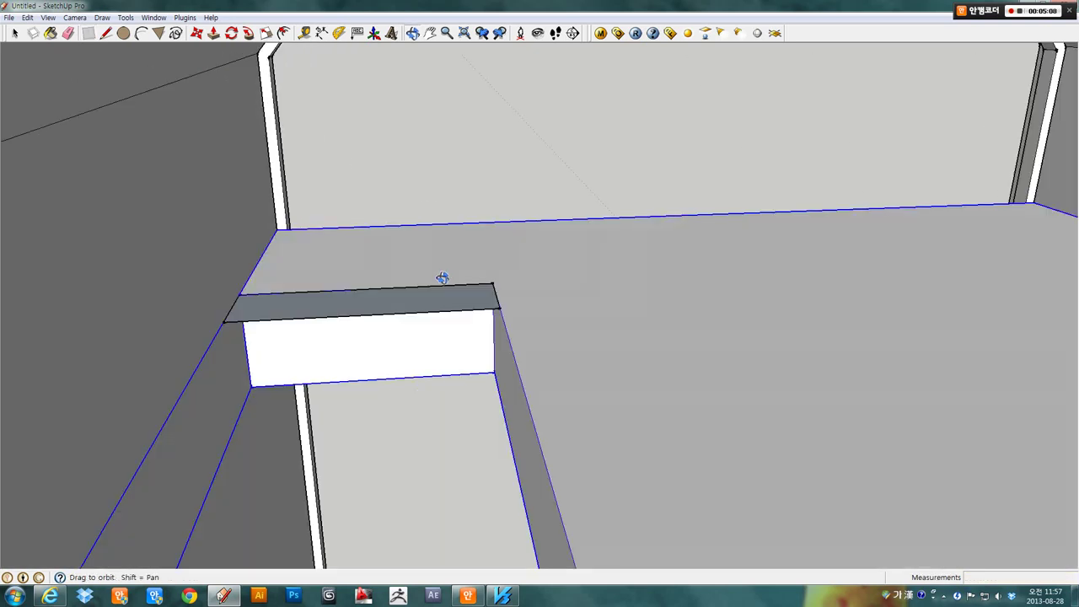
click(214, 33)
- Push/Pull the rectangle 200 mm into a step block
click(441, 306)
text(200)
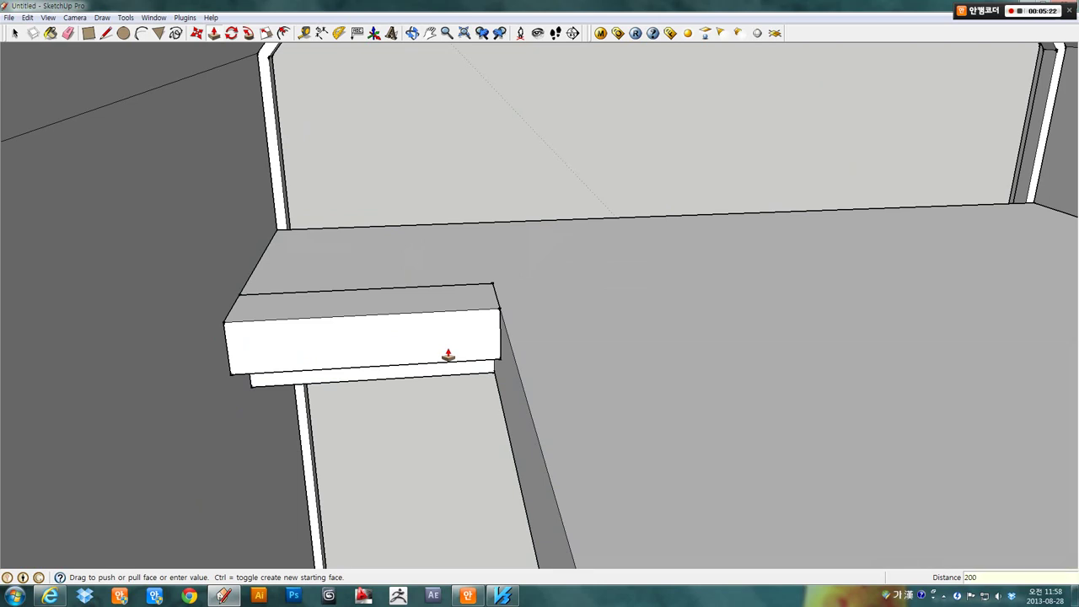
text(mm)
key(Return)
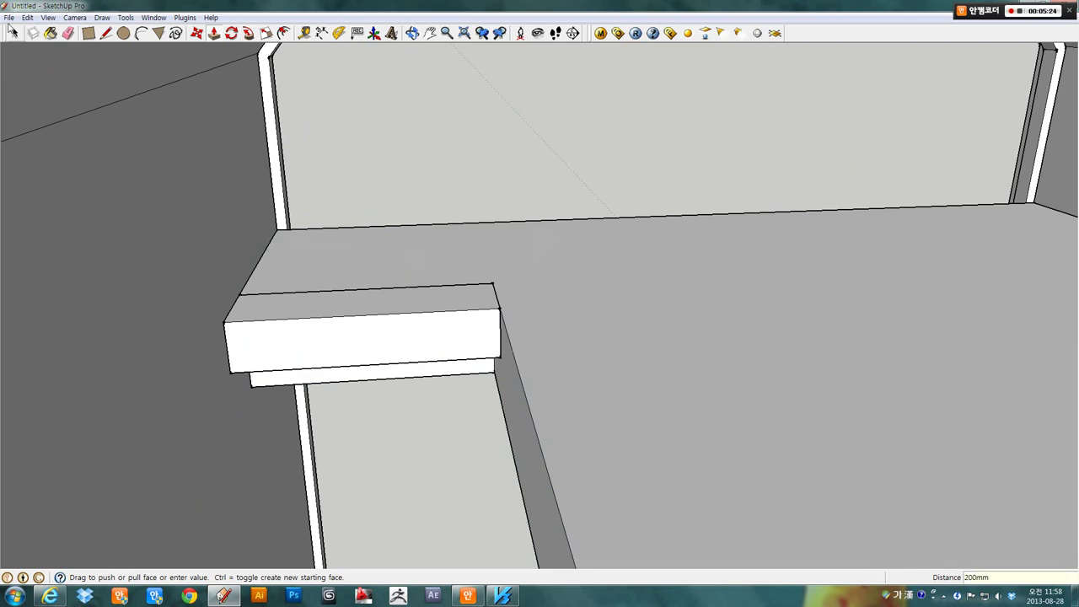
- Group the step block, then convert the group into a component
click(14, 33)
click(373, 306)
triple_click(374, 306)
right_click(386, 321)
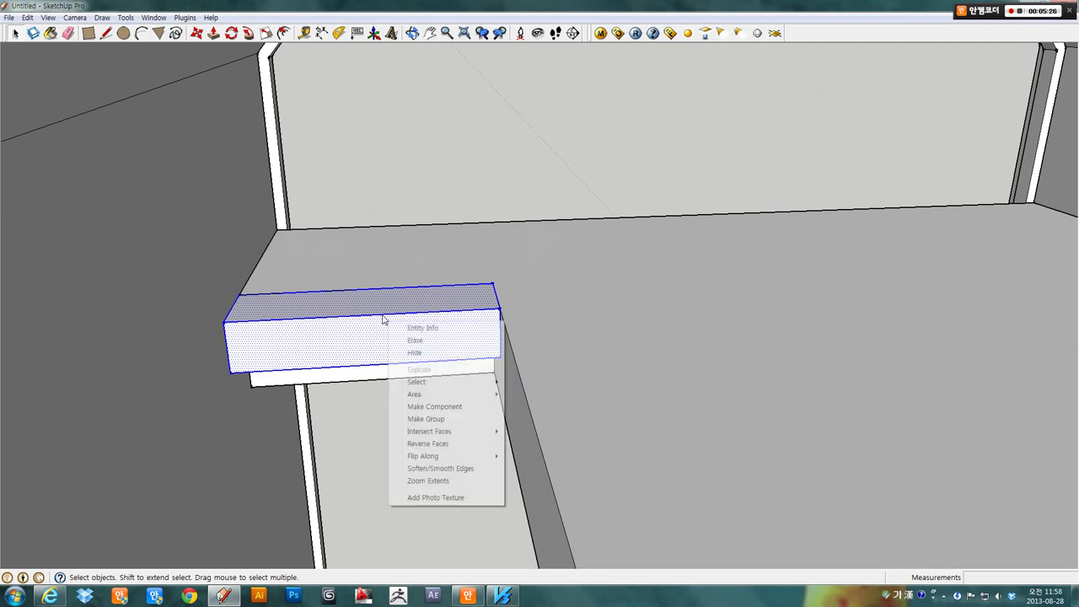
click(424, 419)
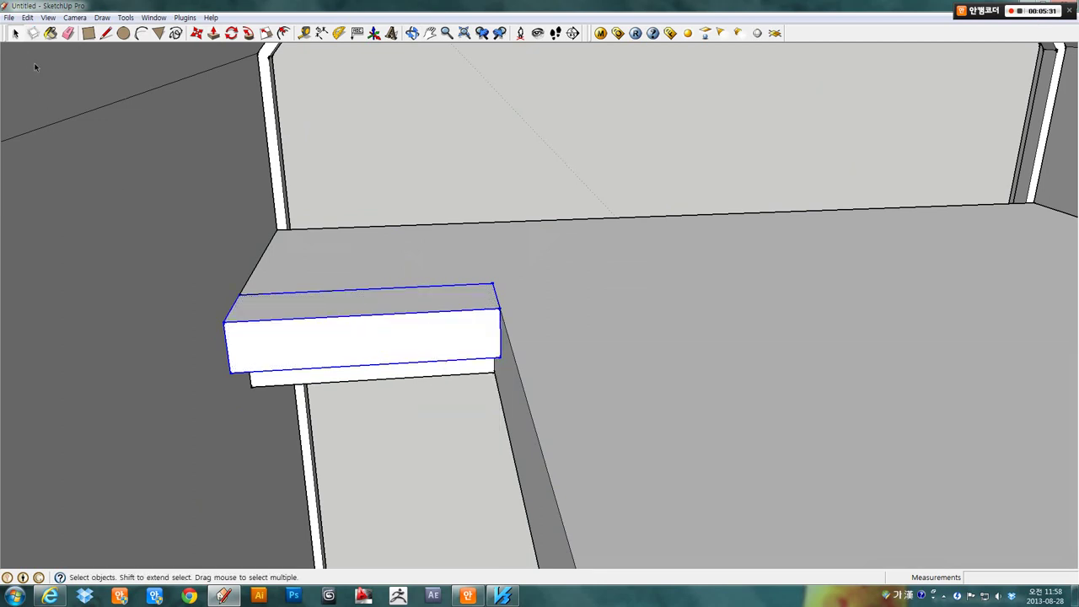
mouse_move(455, 367)
middle_down()
mouse_move(464, 344)
mouse_move(453, 193)
mouse_move(427, 149)
mouse_move(441, 181)
mouse_move(414, 313)
mouse_move(385, 166)
mouse_move(406, 328)
middle_up()
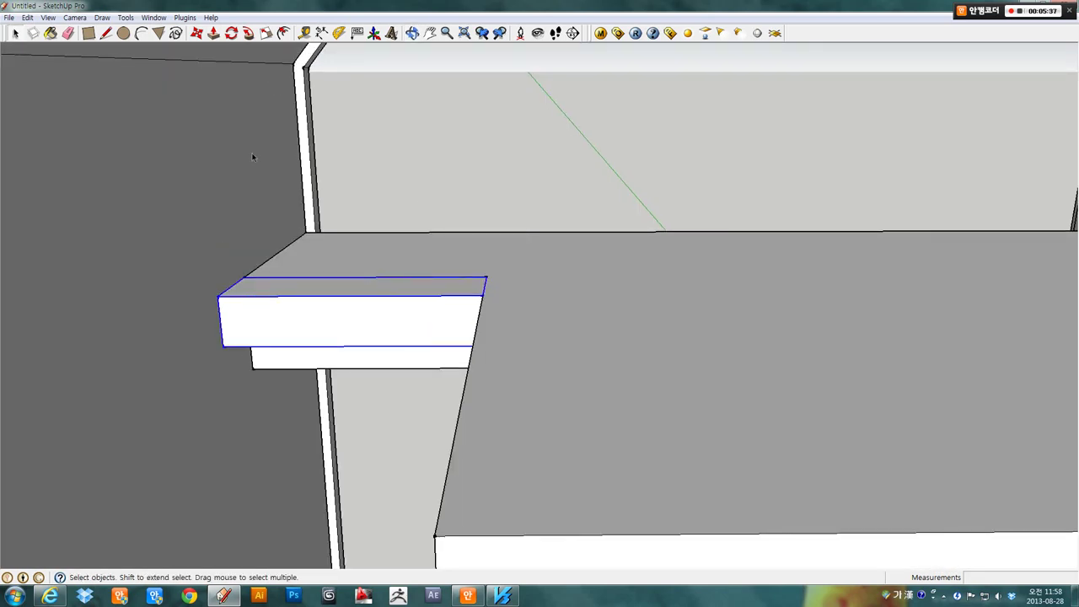
right_click(355, 323)
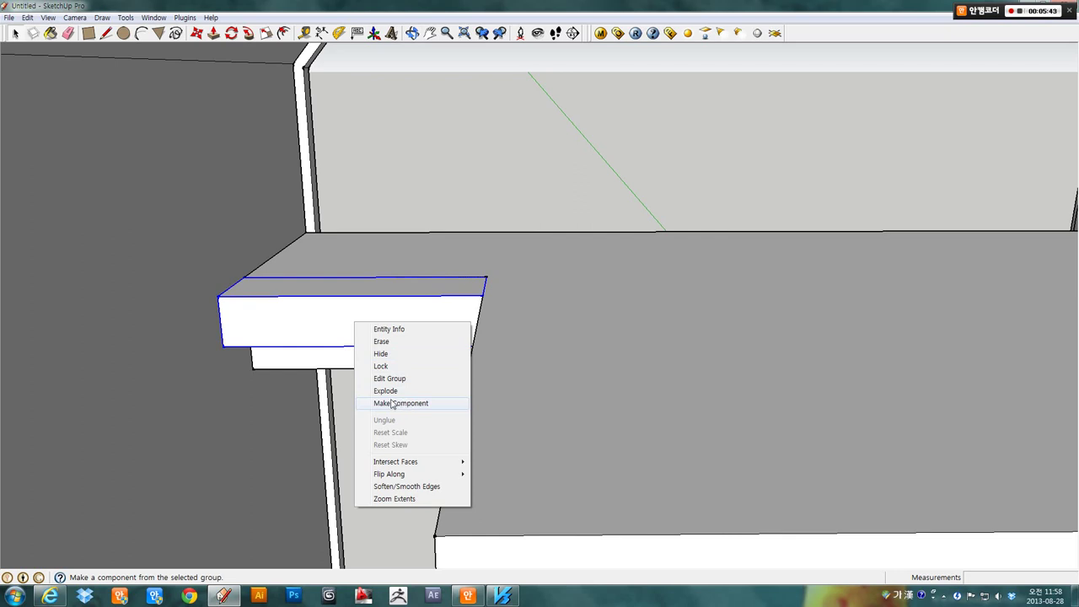
click(392, 404)
- Copy the step block one step lower using Move with Ctrl
click(404, 342)
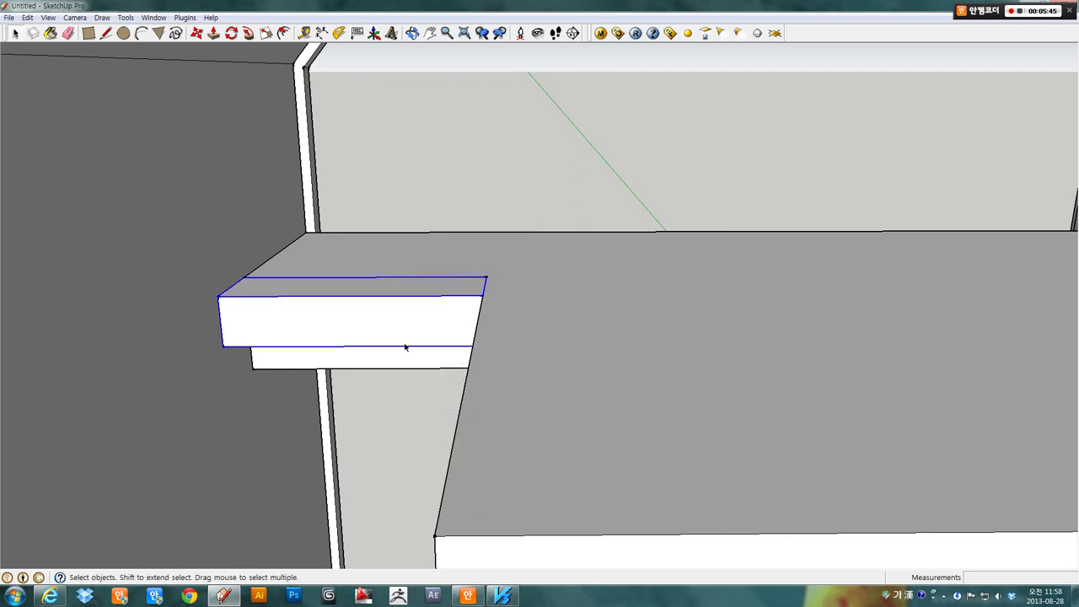
middle_drag(406, 347, 463, 307)
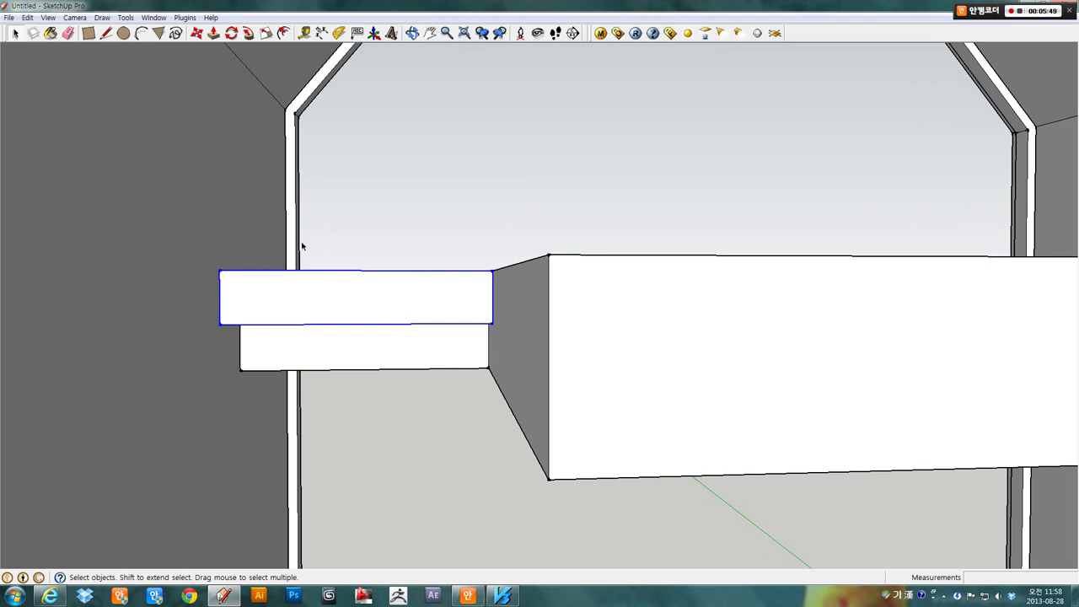
mouse_move(357, 277)
middle_down()
mouse_move(366, 345)
mouse_move(289, 352)
mouse_move(362, 378)
middle_up()
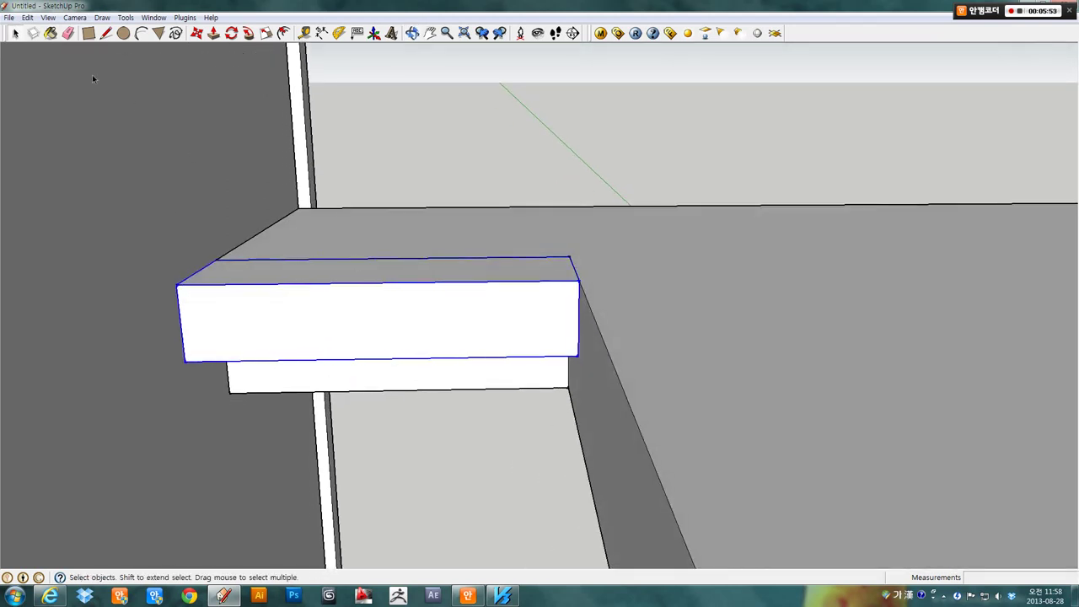
click(196, 34)
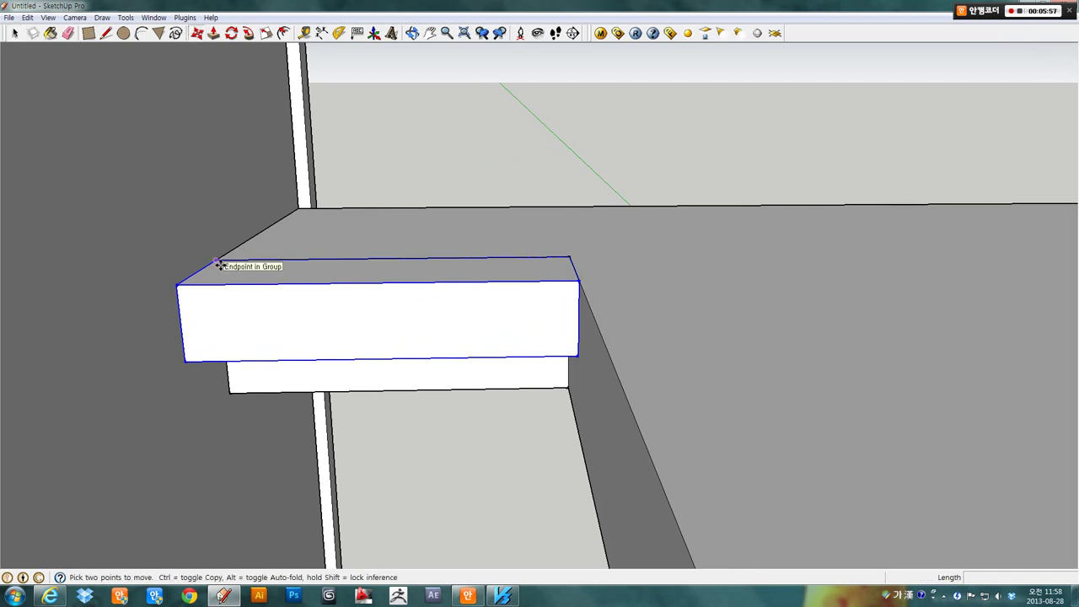
click(217, 265)
key(ctrl)
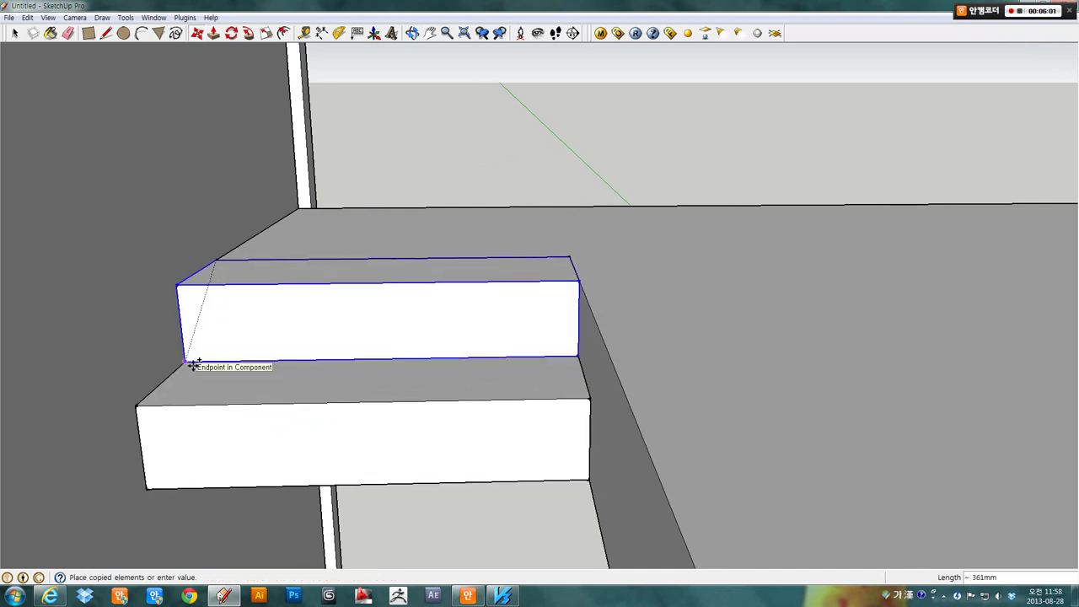
click(193, 365)
- Repeat the step copy ten times (*10) to build the flight of stairs
scroll(265, 376, down, 2)
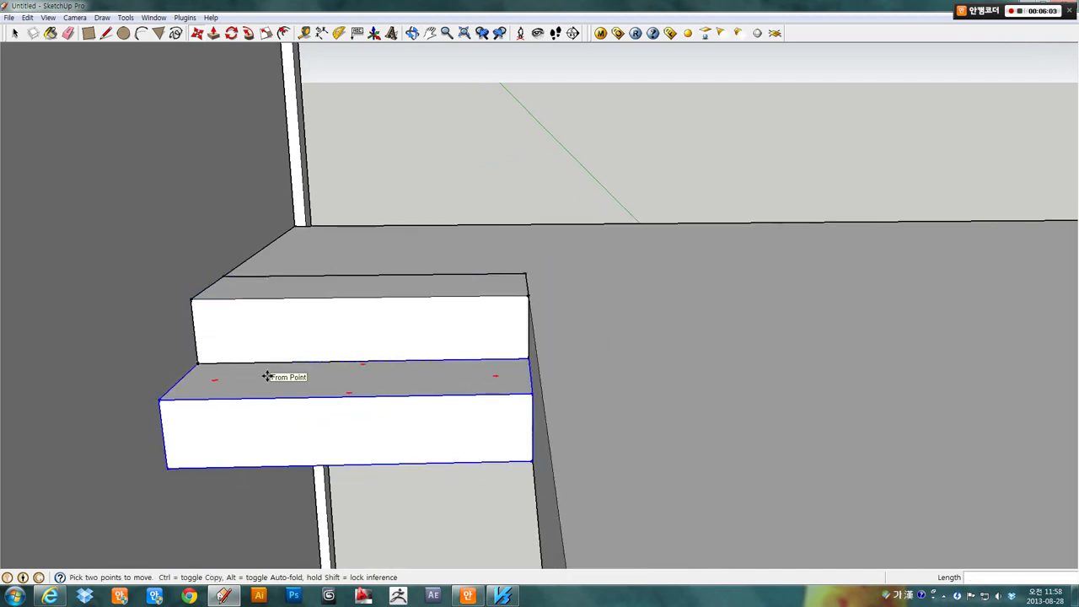
scroll(266, 376, down, 2)
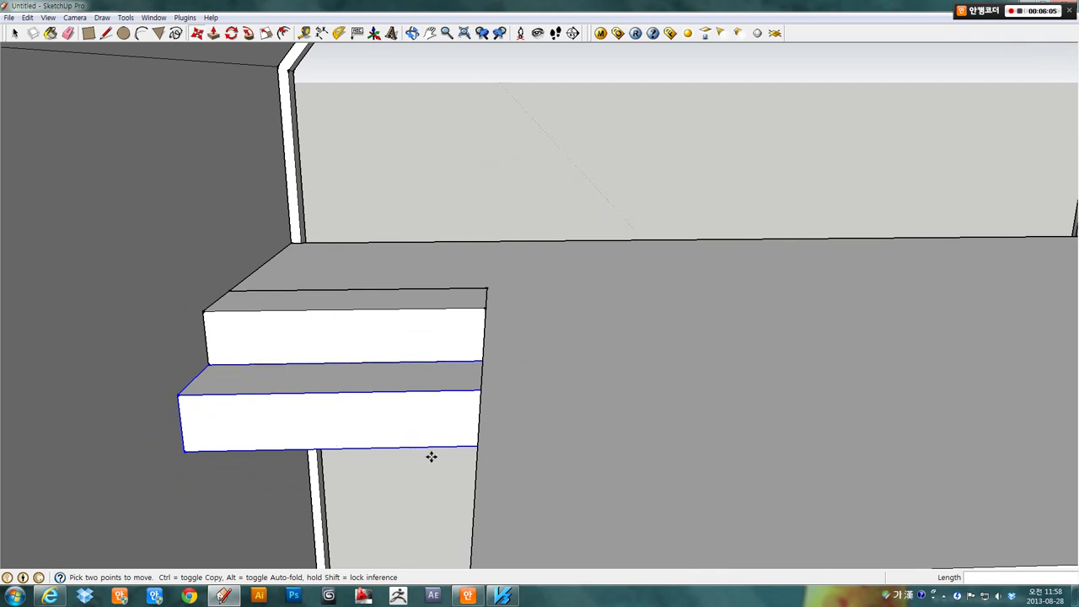
middle_drag(431, 456, 370, 287)
text(*10)
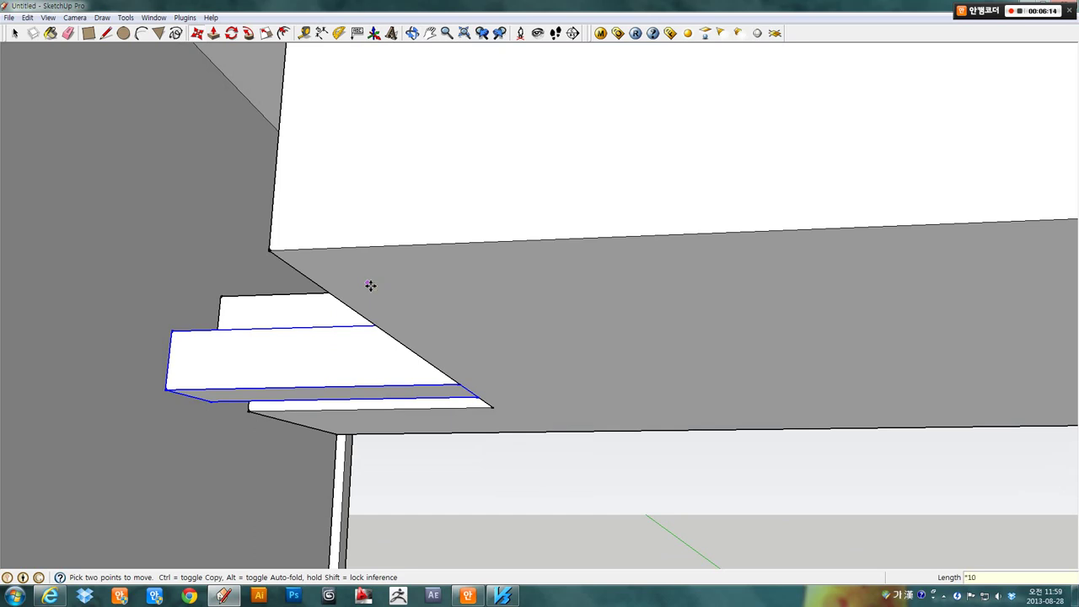
key(Return)
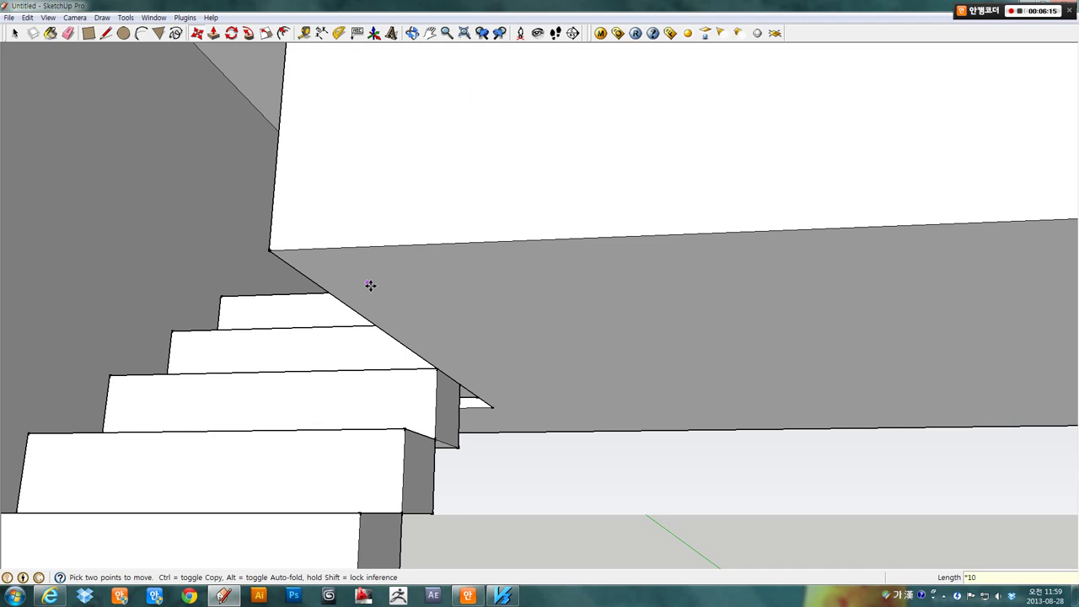
scroll(383, 295, down, 2)
scroll(383, 295, down, 2)
scroll(433, 378, down, 2)
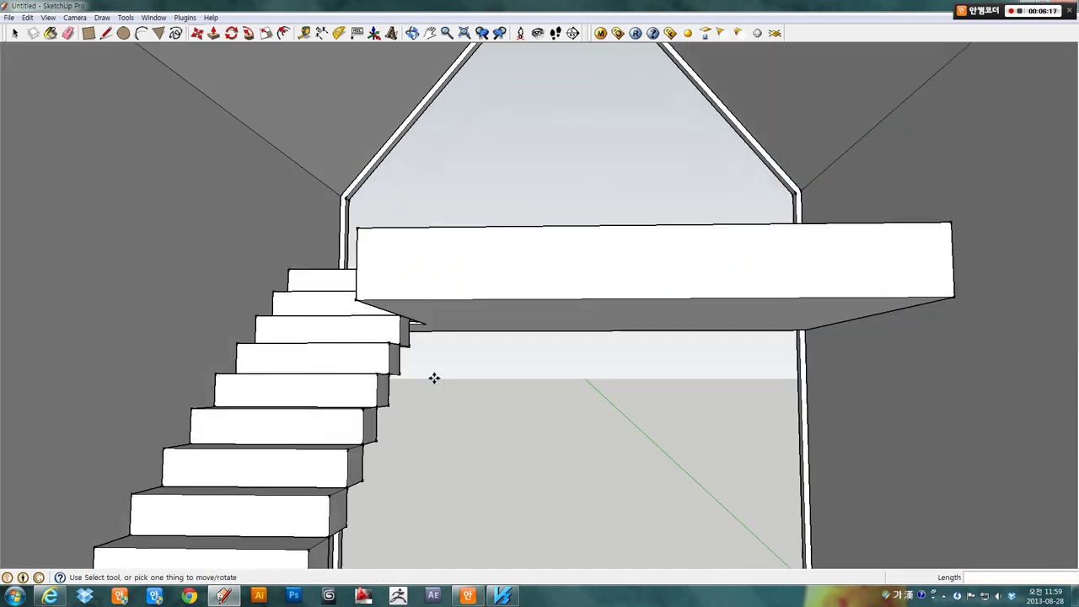
scroll(434, 378, down, 3)
scroll(434, 378, down, 2)
middle_drag(451, 368, 302, 468)
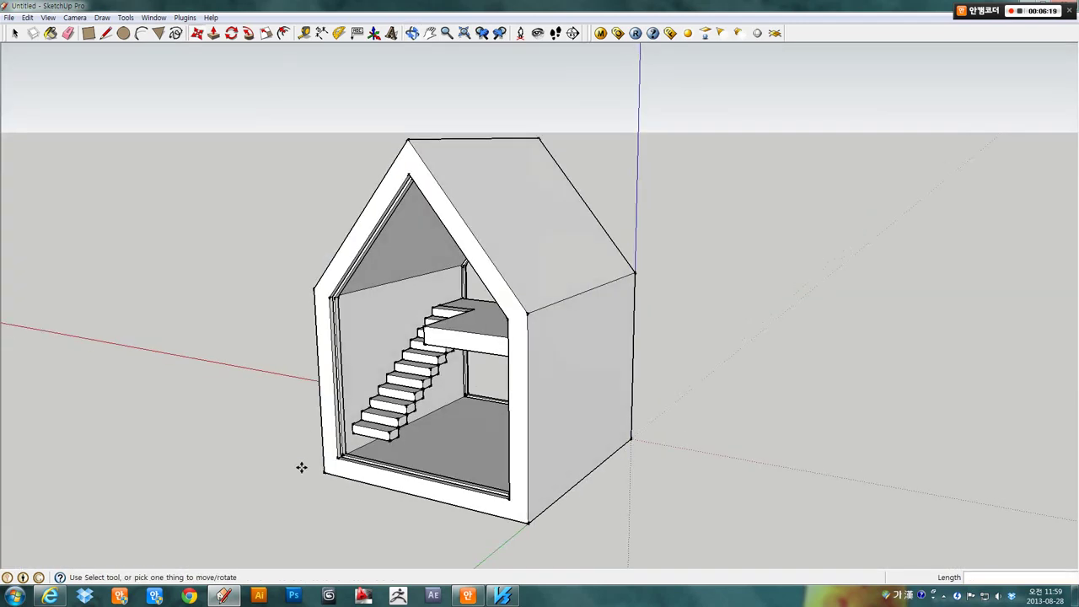
scroll(371, 448, up, 4)
- Copy the bottom step one step lower and repeat it twice (*2)
key(space)
click(398, 385)
scroll(399, 385, up, 1)
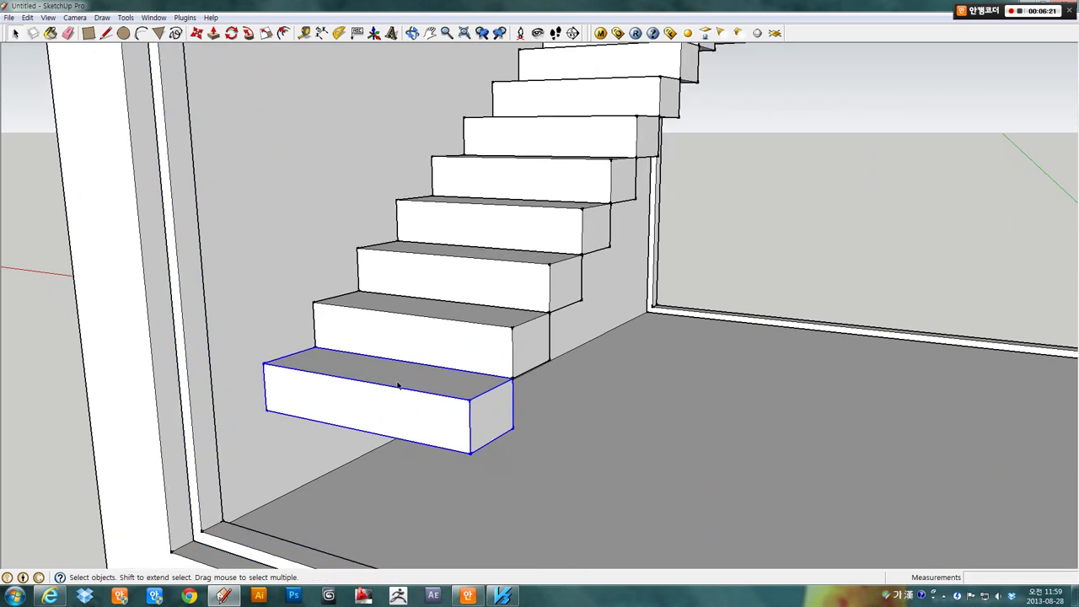
middle_drag(398, 385, 379, 401)
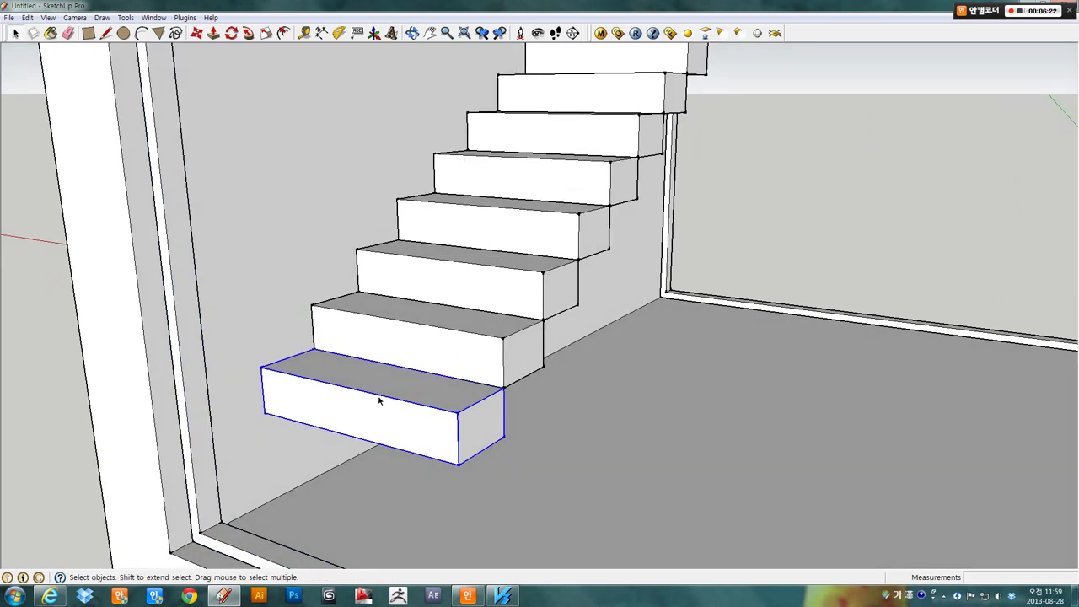
click(197, 33)
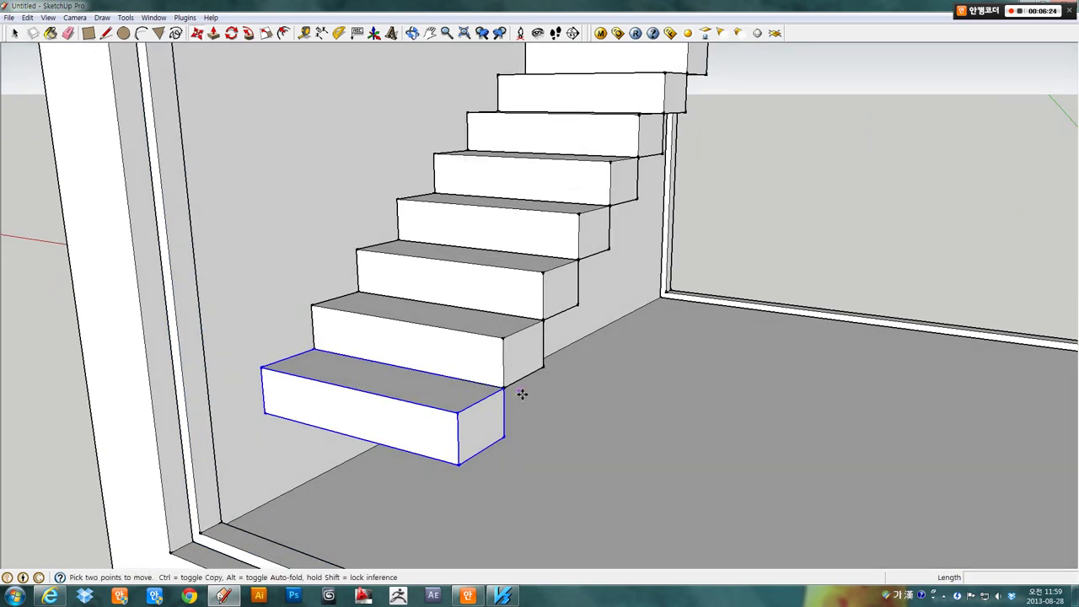
ctrl+click(547, 326)
text(*2)
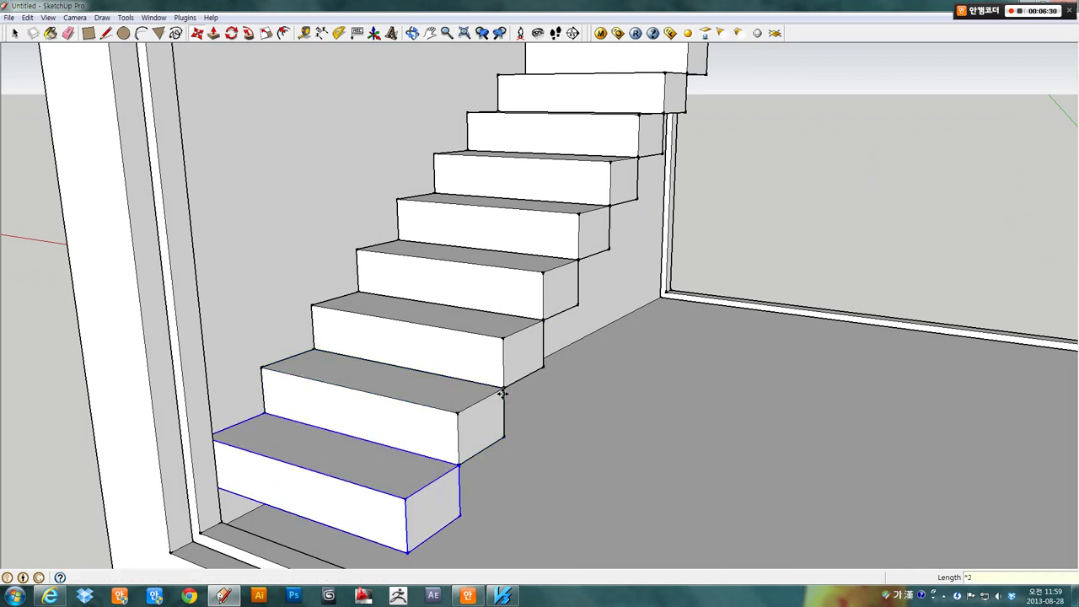
key(Return)
- Select the four lowest steps of the staircase
middle_drag(502, 394, 468, 325)
key(F2)
mouse_move(663, 342)
middle_down()
mouse_move(663, 430)
mouse_move(498, 498)
middle_up()
scroll(610, 371, up, 2)
scroll(610, 371, up, 2)
scroll(610, 371, up, 3)
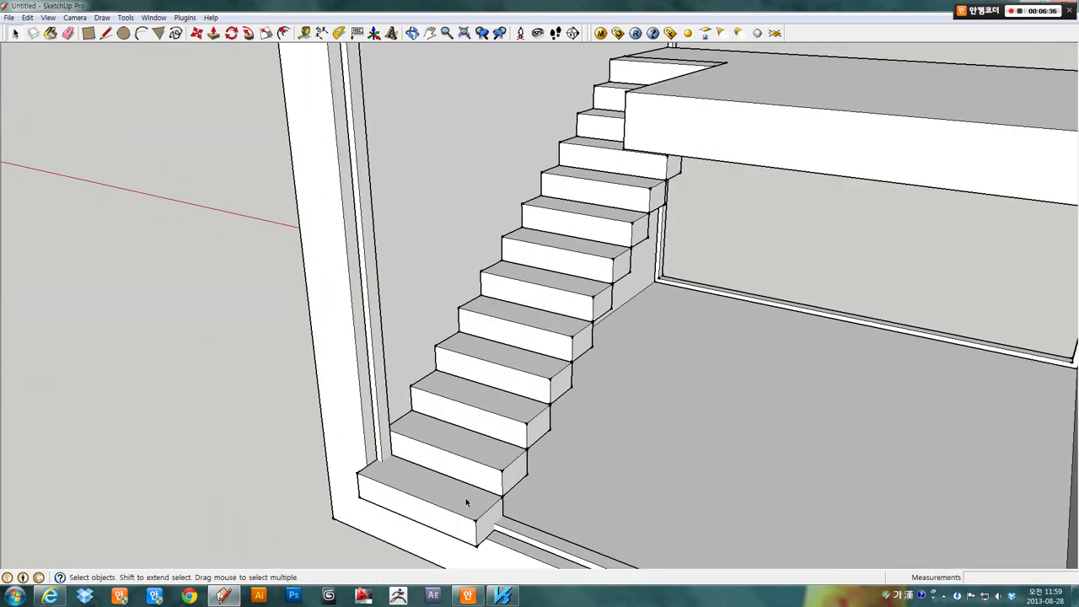
click(466, 501)
shift+click(477, 446)
shift+click(497, 394)
shift+click(514, 364)
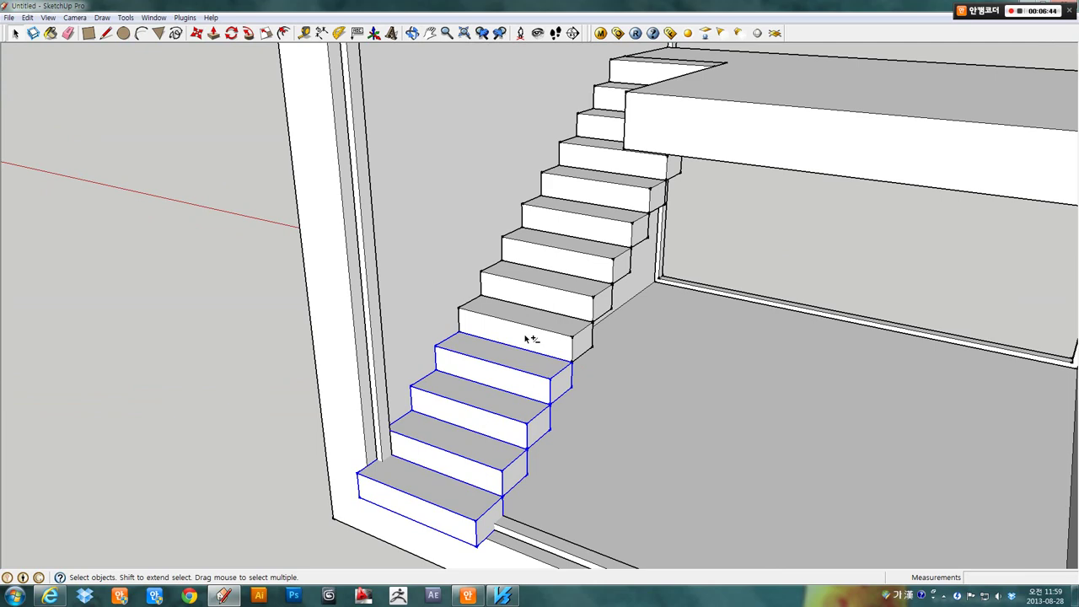
- Add the fifth step and rotate the lower flight 90° about the stair corner
shift+click(526, 338)
click(595, 304)
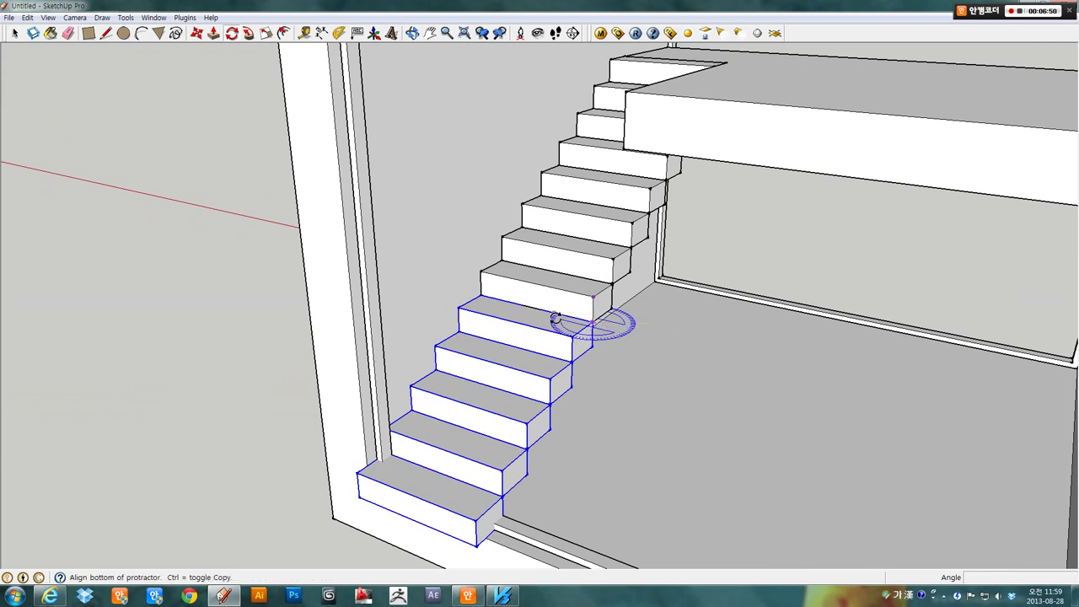
click(556, 318)
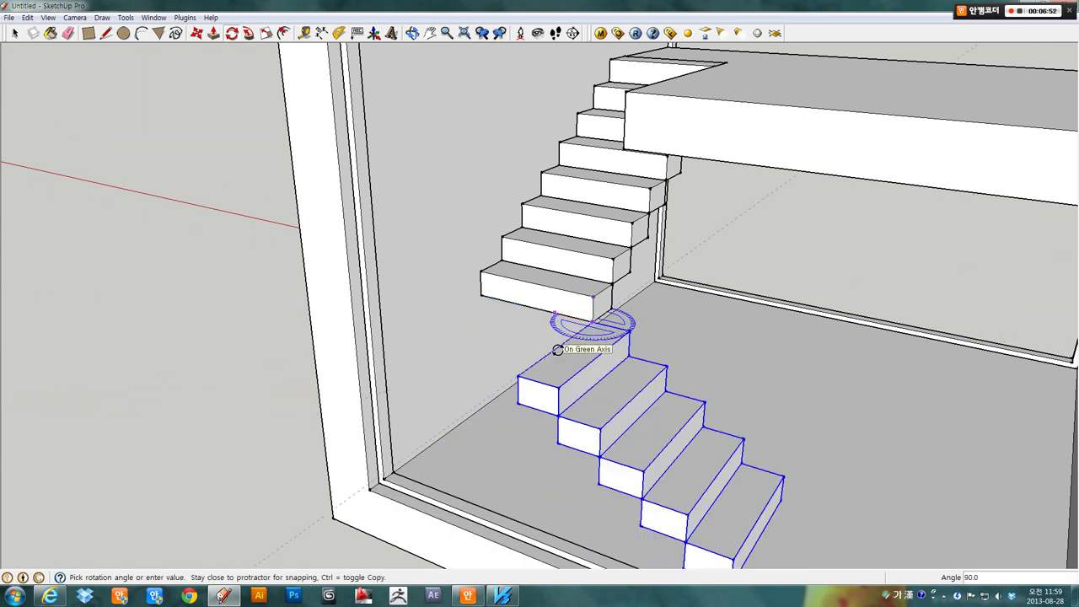
click(557, 349)
mouse_move(540, 444)
middle_down()
mouse_move(772, 317)
mouse_move(511, 306)
mouse_move(521, 380)
mouse_move(283, 82)
middle_up()
scroll(561, 410, up, 3)
scroll(561, 409, up, 2)
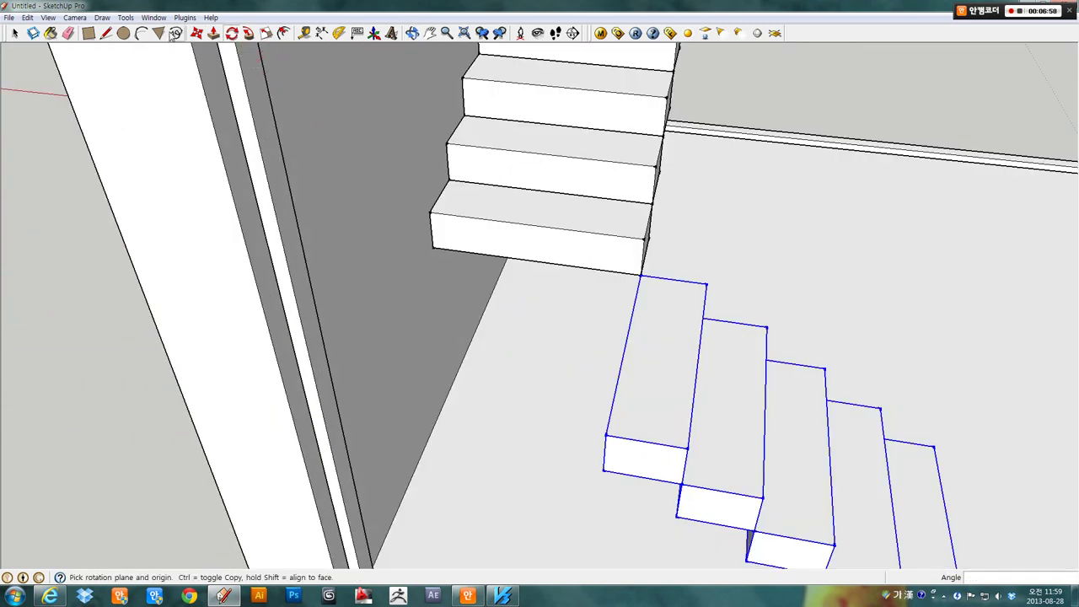
- Draw a landing rectangle at the stair corner and extrude it 200 mm
click(87, 34)
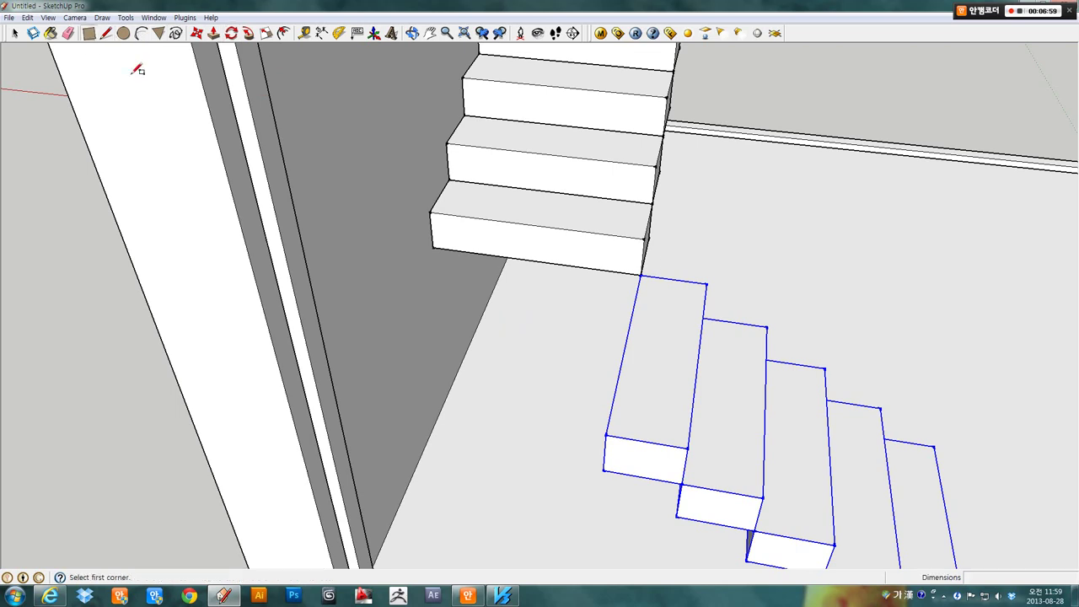
click(606, 438)
text(1000mm, 1000mm)
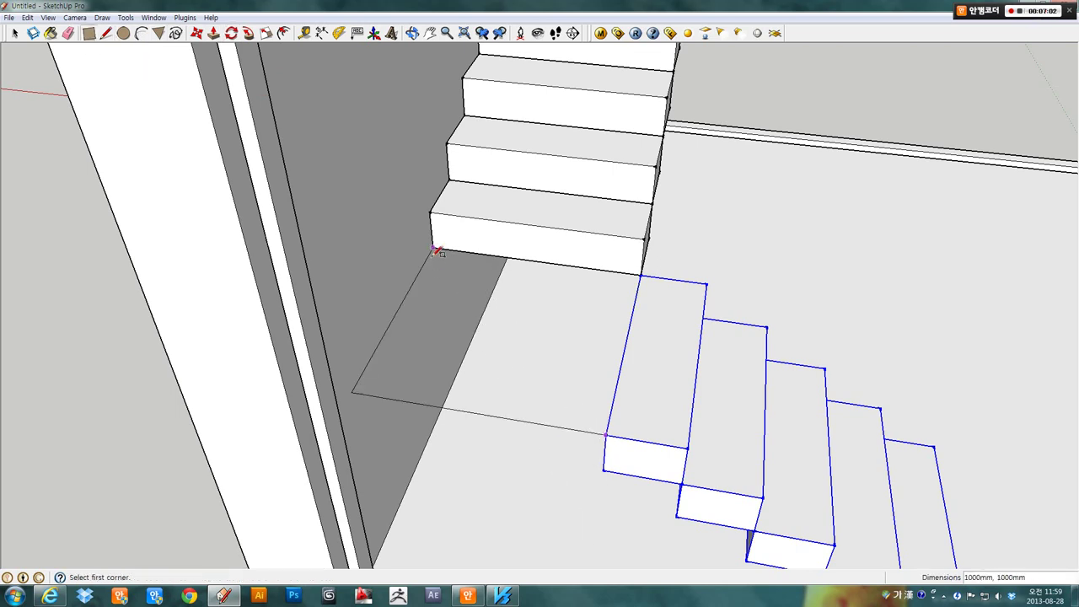
click(435, 251)
middle_drag(458, 294, 466, 280)
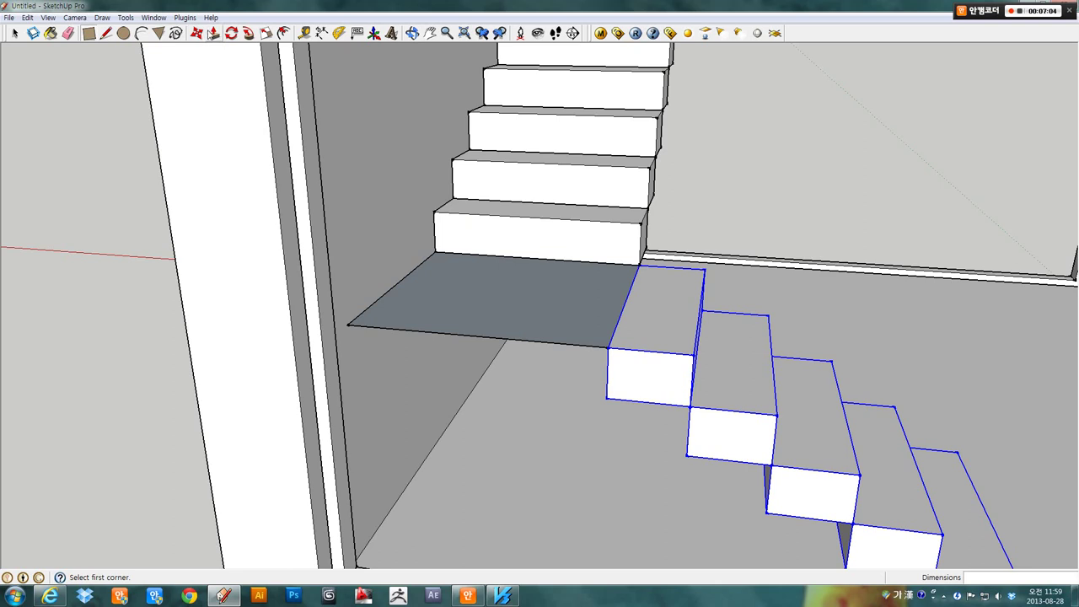
click(213, 33)
click(572, 325)
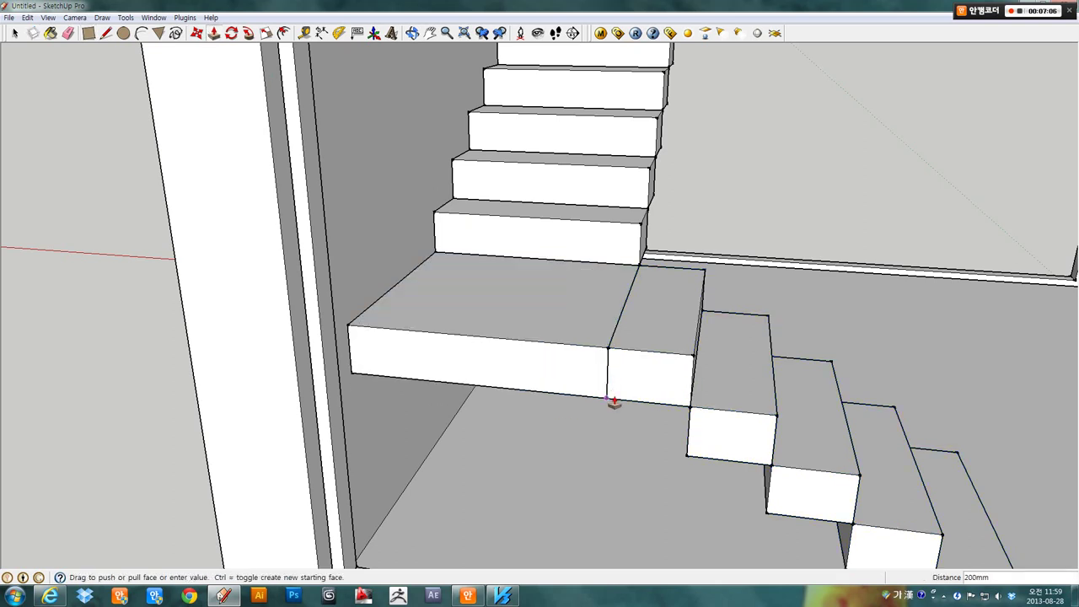
click(614, 401)
- Make the landing slab a group
click(13, 33)
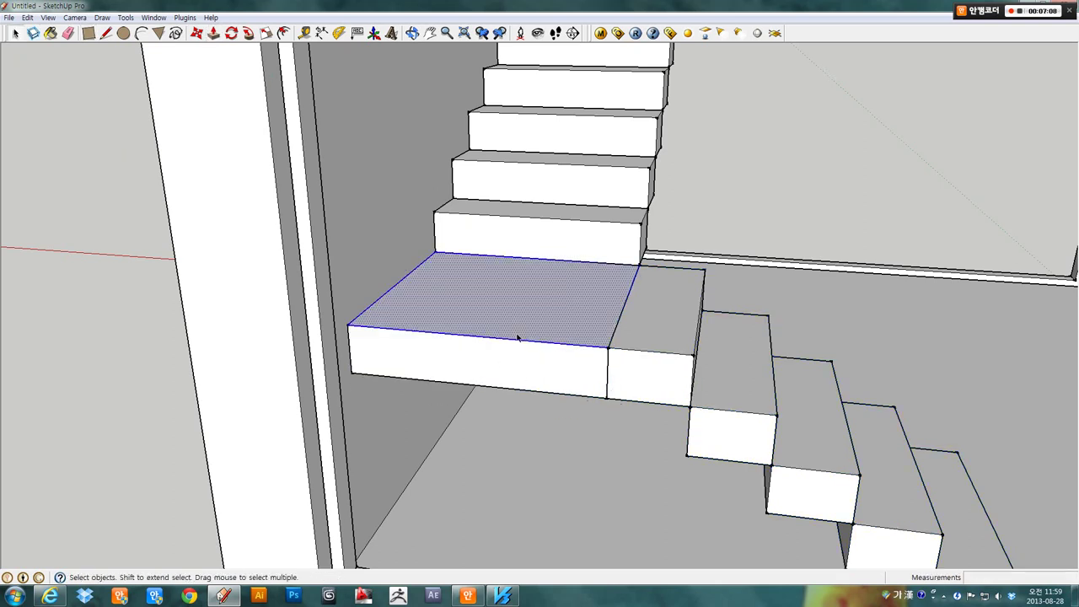
double_click(521, 334)
shift+click(517, 339)
right_click(521, 336)
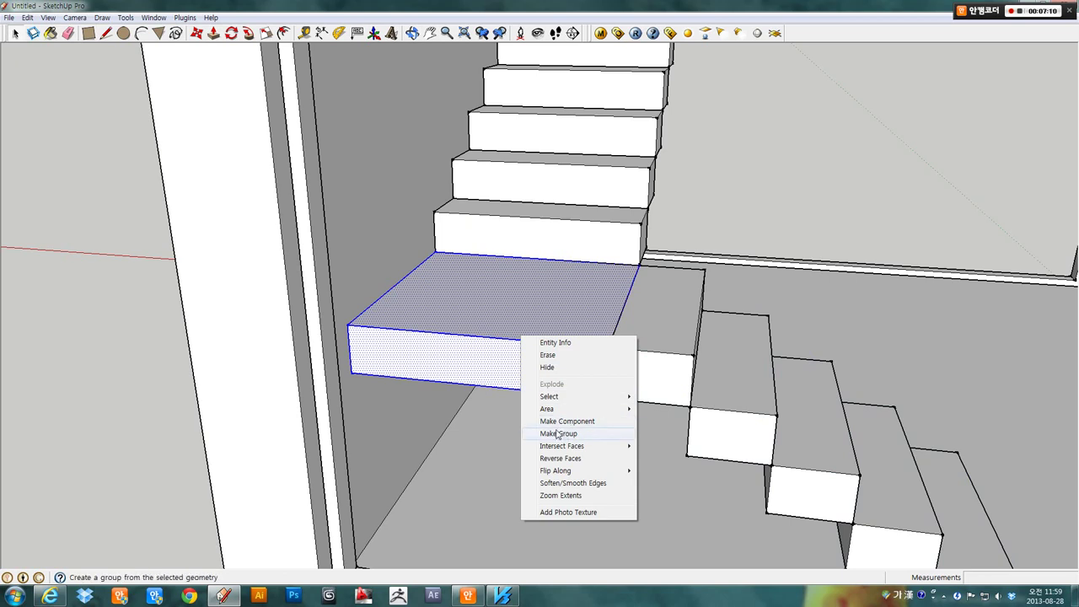
click(557, 435)
- Drop the edge where the lower flight meets the landing 200 mm to slope its underside
click(663, 380)
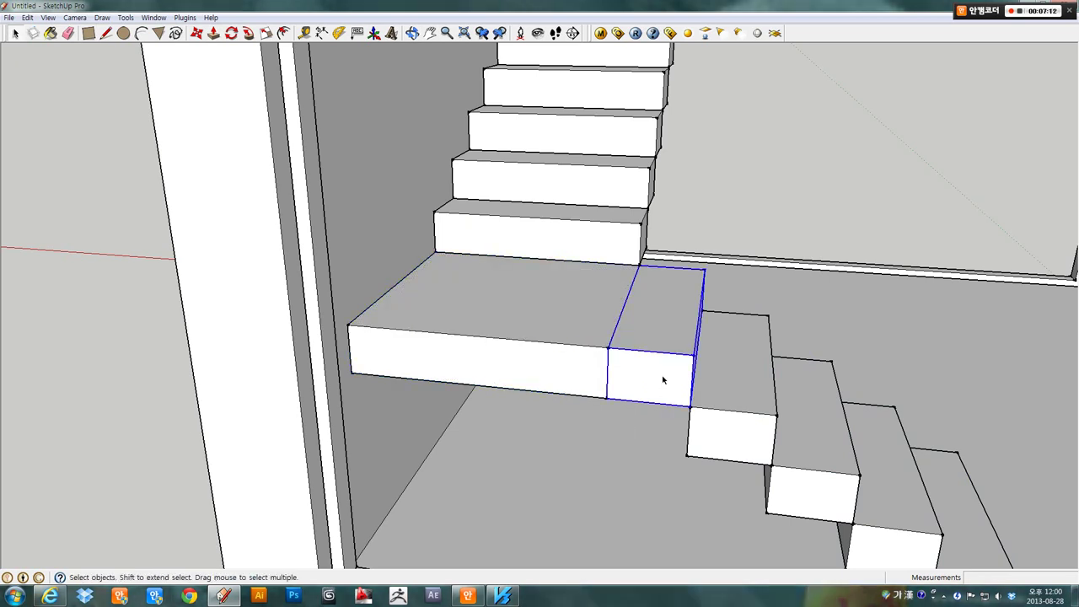
middle_drag(663, 381, 739, 253)
triple_click(693, 274)
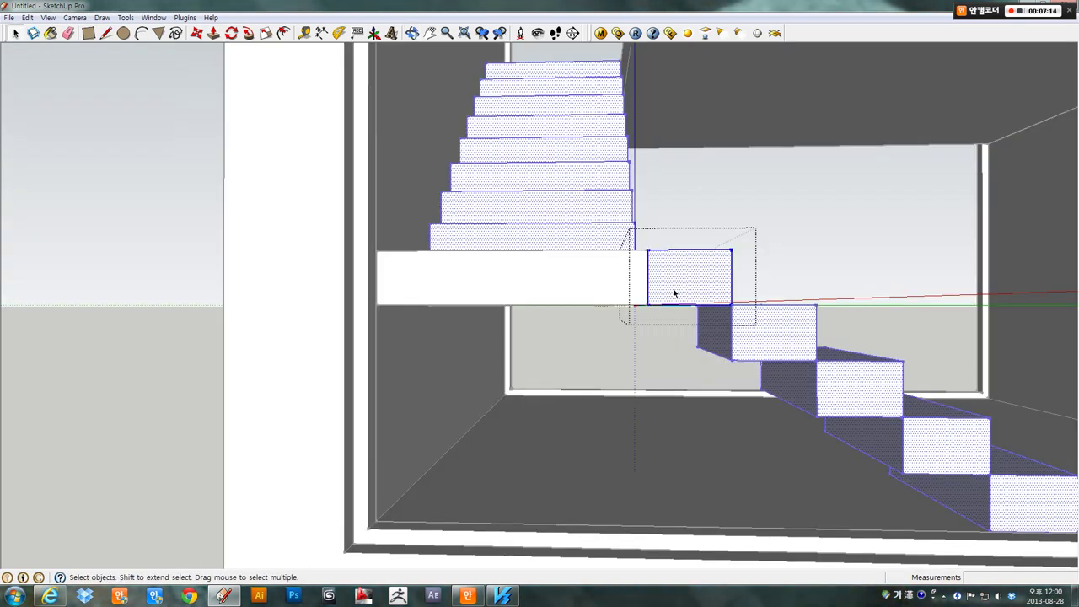
click(681, 334)
scroll(680, 334, up, 3)
scroll(688, 308, up, 2)
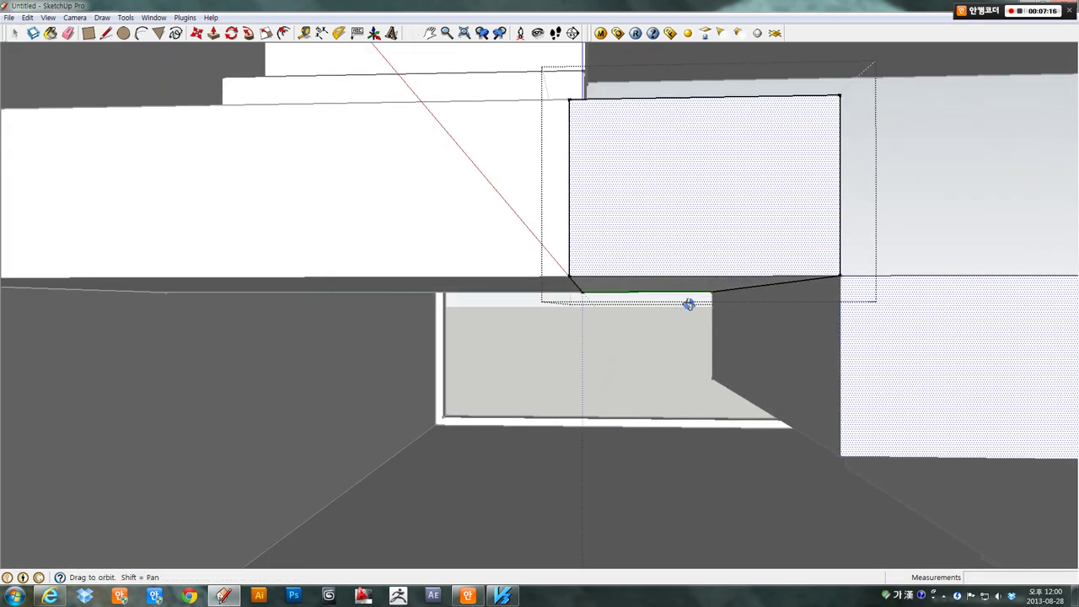
scroll(759, 253, up, 2)
click(884, 179)
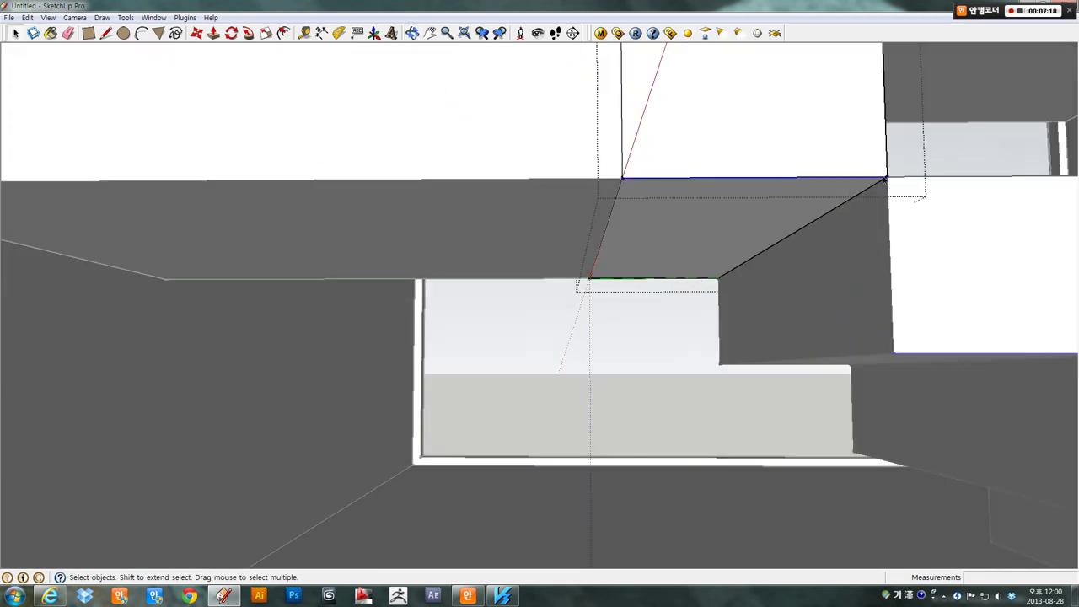
click(196, 33)
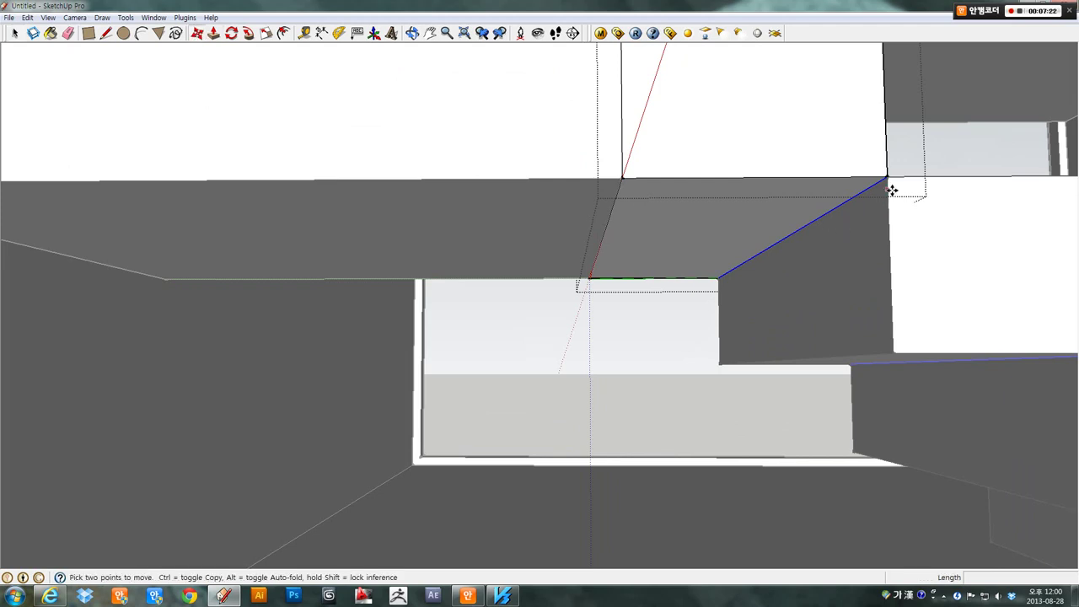
drag(891, 181, 896, 356)
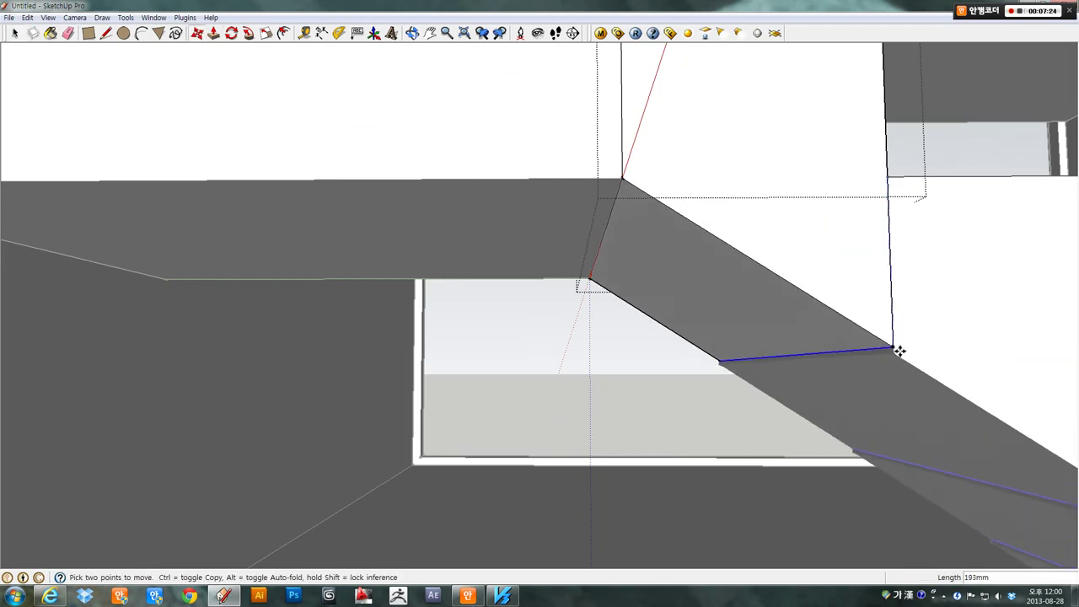
- Orbit around the house to check the staircase, then select the upper flight's top step
scroll(897, 356, down, 5)
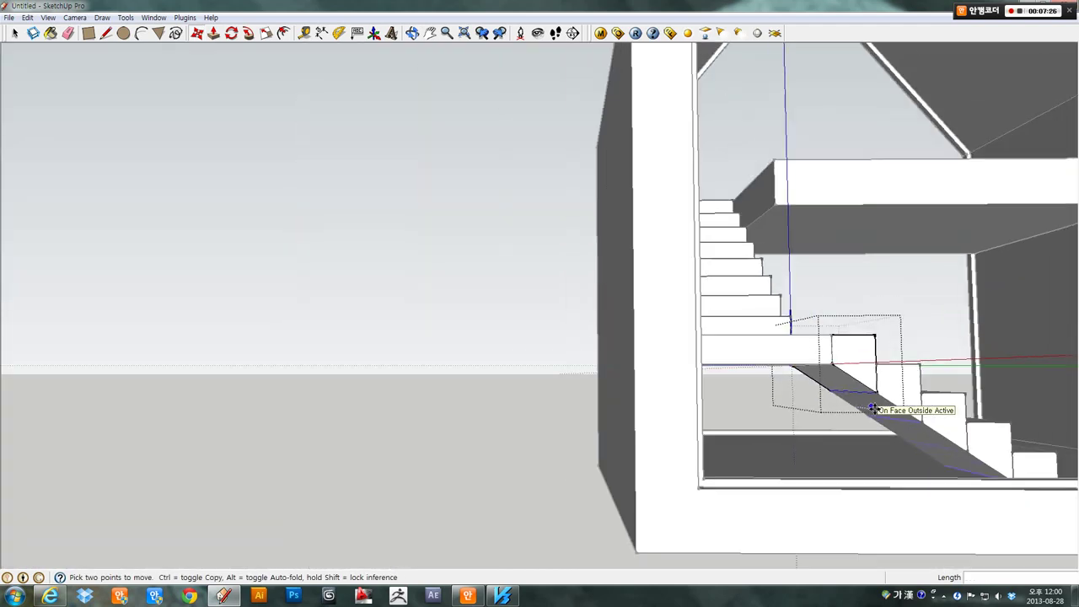
mouse_move(872, 404)
middle_down()
mouse_move(862, 380)
mouse_move(771, 436)
mouse_move(787, 433)
middle_up()
scroll(862, 381, down, 3)
scroll(787, 432, down, 3)
scroll(574, 410, up, 5)
mouse_move(867, 417)
middle_down()
mouse_move(573, 410)
mouse_move(555, 372)
middle_up()
mouse_move(776, 328)
middle_down()
mouse_move(718, 289)
mouse_move(808, 277)
middle_up()
scroll(617, 370, up, 5)
scroll(618, 369, down, 5)
mouse_move(744, 371)
middle_down()
mouse_move(583, 373)
mouse_move(485, 350)
mouse_move(421, 354)
middle_up()
click(14, 32)
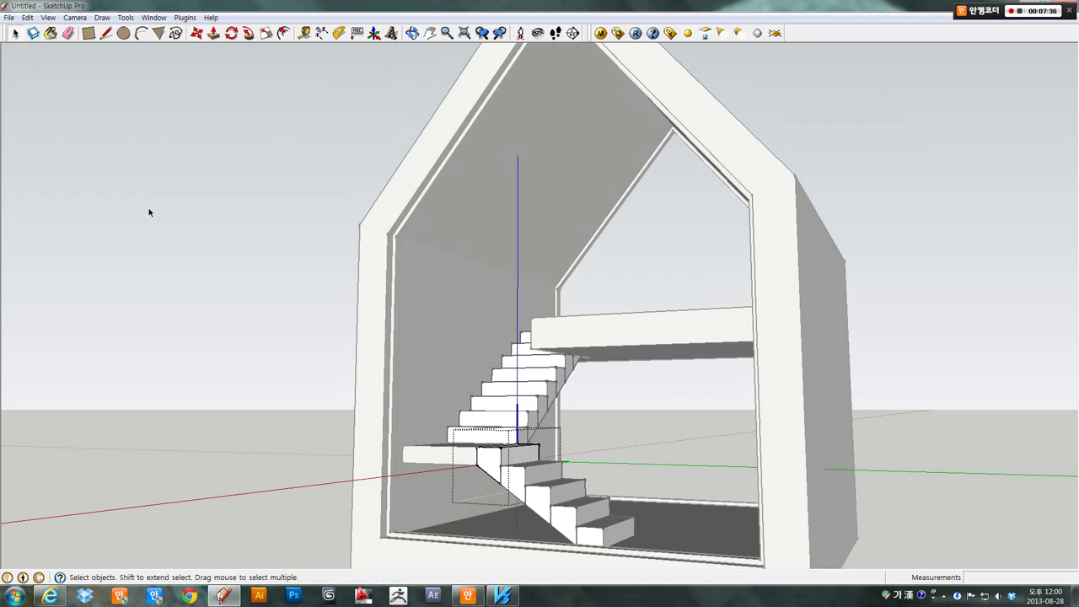
mouse_move(149, 210)
middle_down()
mouse_move(342, 379)
mouse_move(475, 413)
mouse_move(639, 403)
mouse_move(607, 472)
mouse_move(636, 306)
mouse_move(716, 434)
middle_up()
scroll(585, 393, up, 3)
scroll(648, 461, up, 2)
scroll(716, 434, up, 3)
mouse_move(658, 362)
middle_down()
mouse_move(547, 290)
mouse_move(650, 357)
mouse_move(581, 277)
mouse_move(578, 312)
mouse_move(528, 263)
middle_up()
click(581, 277)
- Explode the top step of the upper flight into loose geometry
right_click(529, 263)
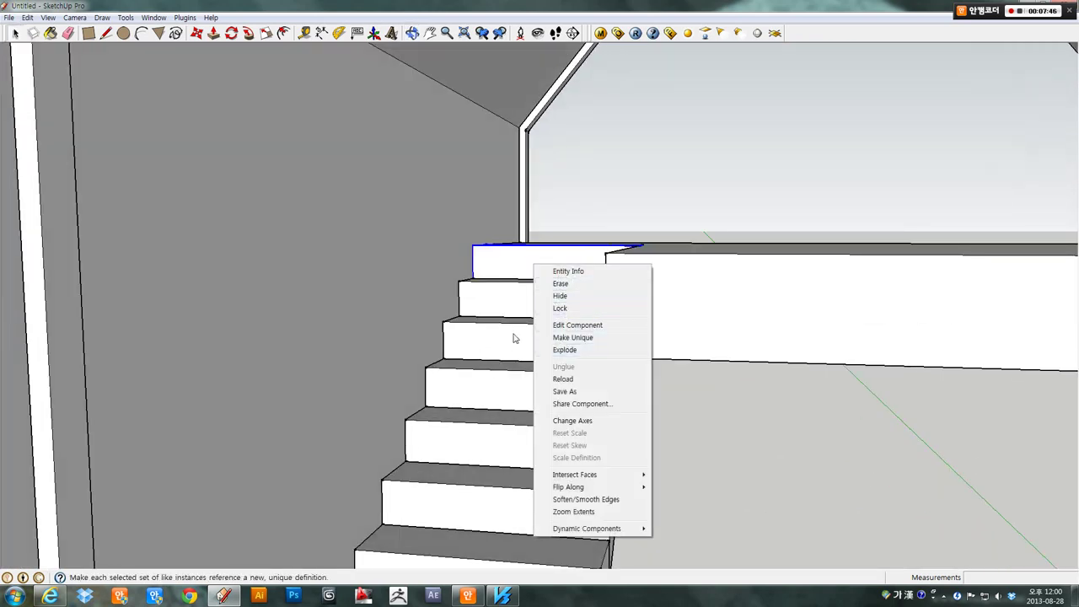
click(498, 292)
middle_drag(522, 381, 517, 276)
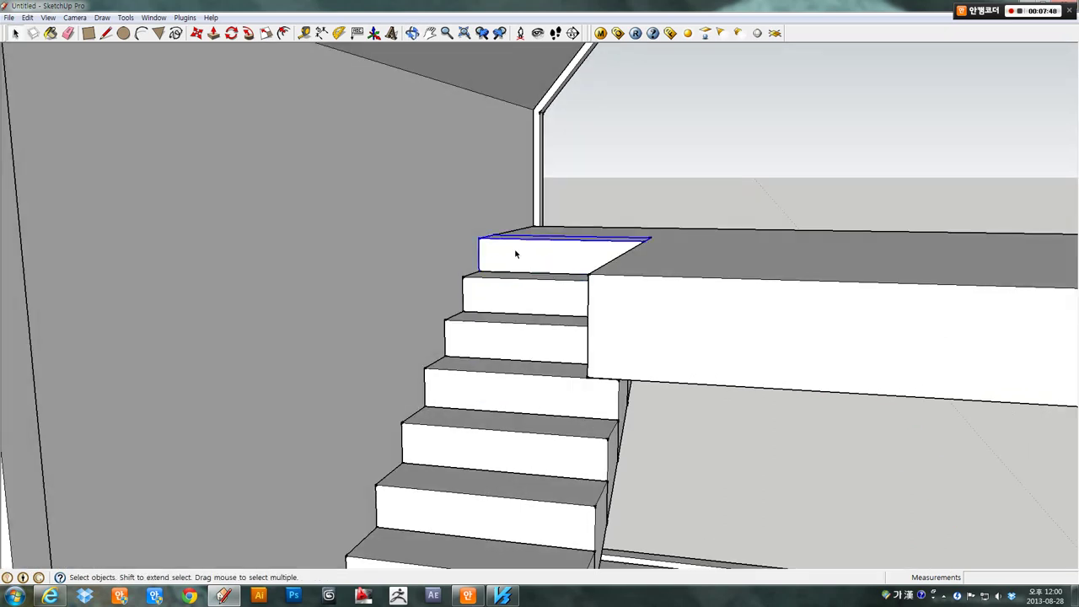
right_click(516, 254)
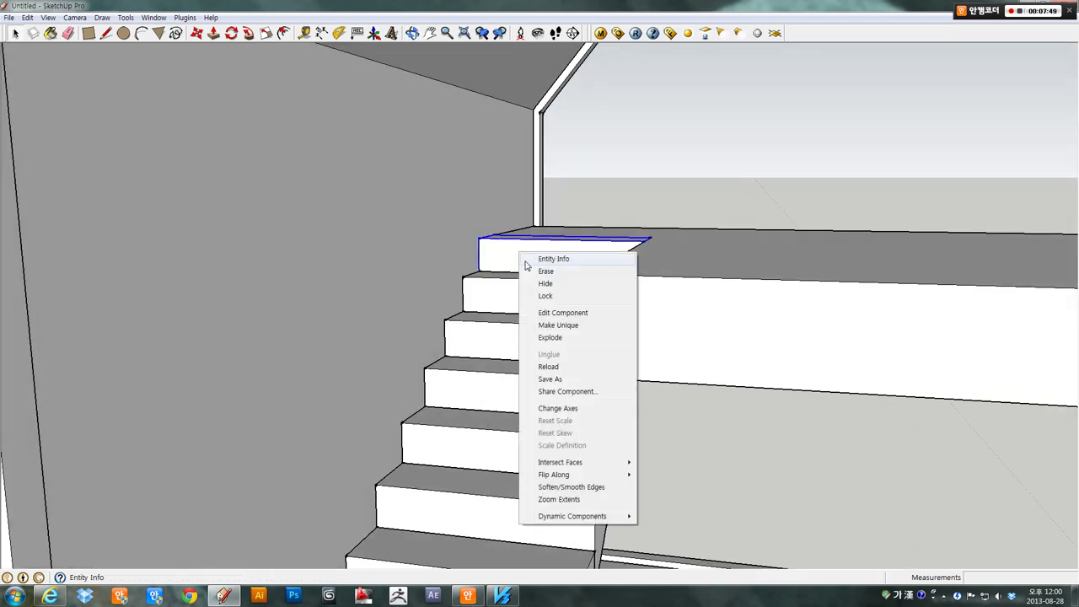
click(546, 337)
scroll(599, 330, up, 1)
scroll(598, 331, up, 2)
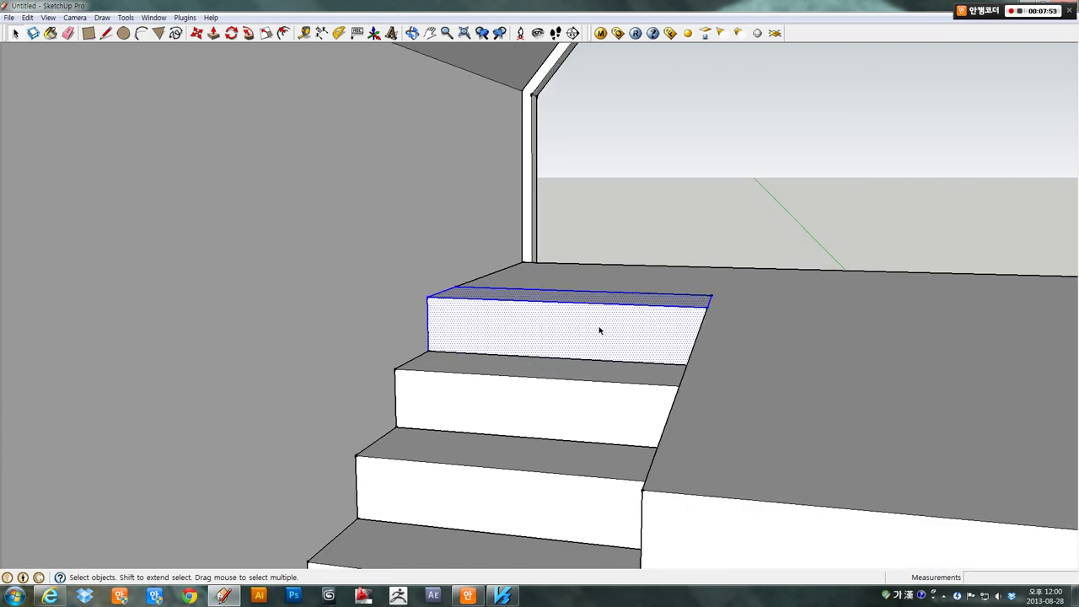
scroll(599, 330, up, 1)
mouse_move(602, 362)
middle_down()
mouse_move(588, 203)
mouse_move(612, 484)
middle_up()
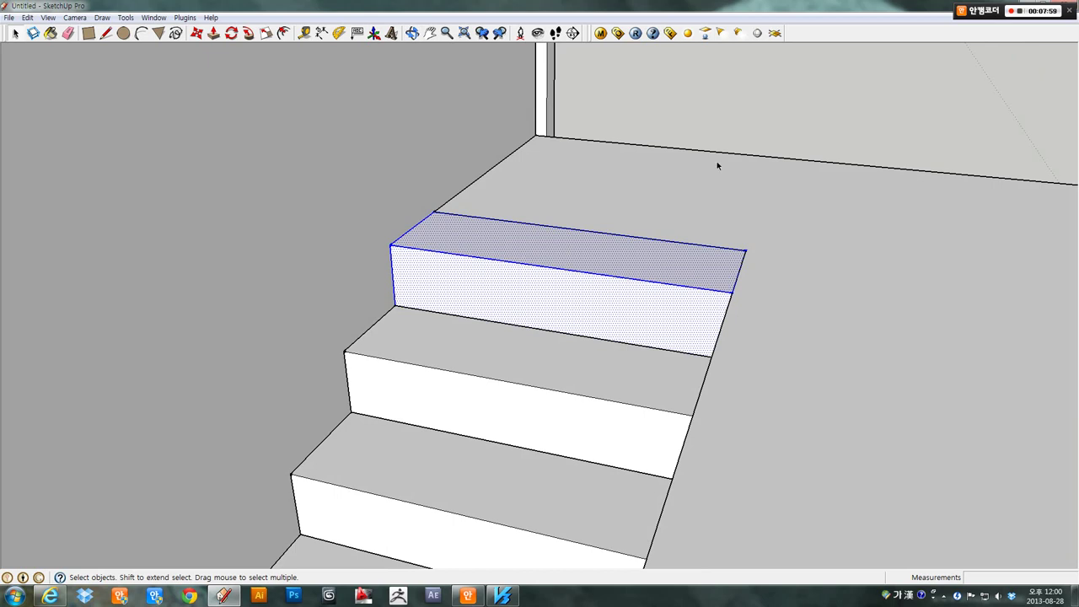
- Make the top riser its own group and look up under the steps
click(713, 197)
middle_drag(712, 196, 646, 287)
click(613, 304)
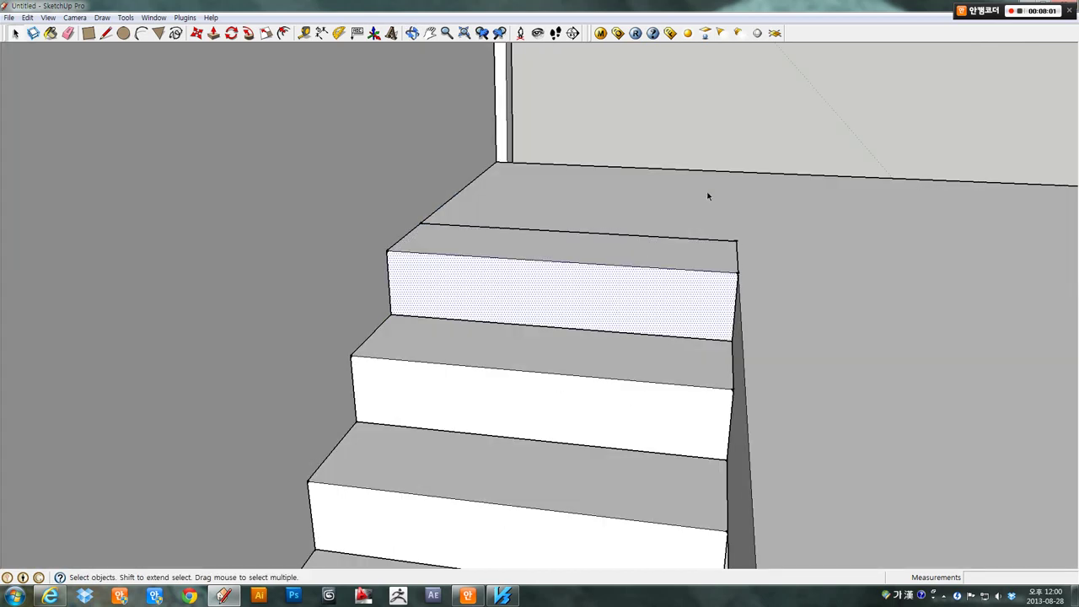
scroll(717, 275, down, 3)
scroll(713, 279, down, 5)
scroll(714, 279, down, 3)
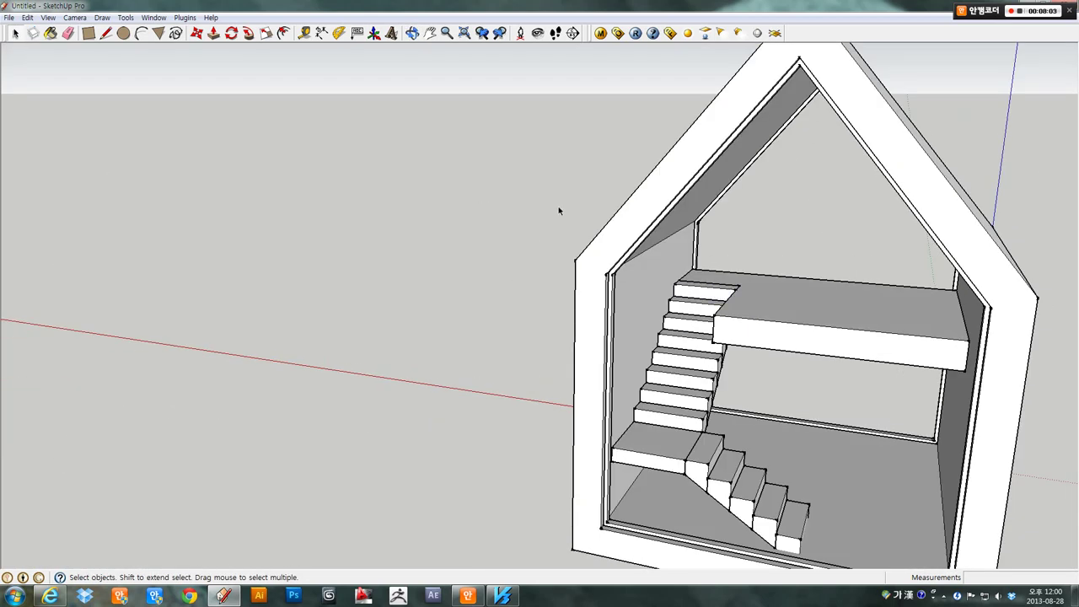
scroll(775, 362, up, 3)
scroll(815, 176, up, 3)
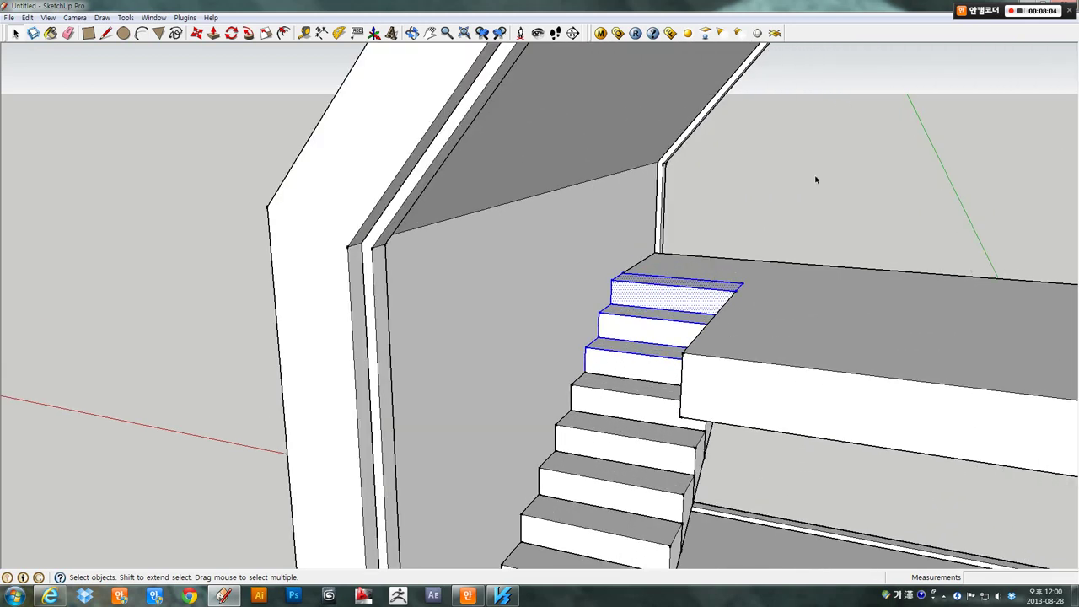
click(681, 294)
right_click(681, 295)
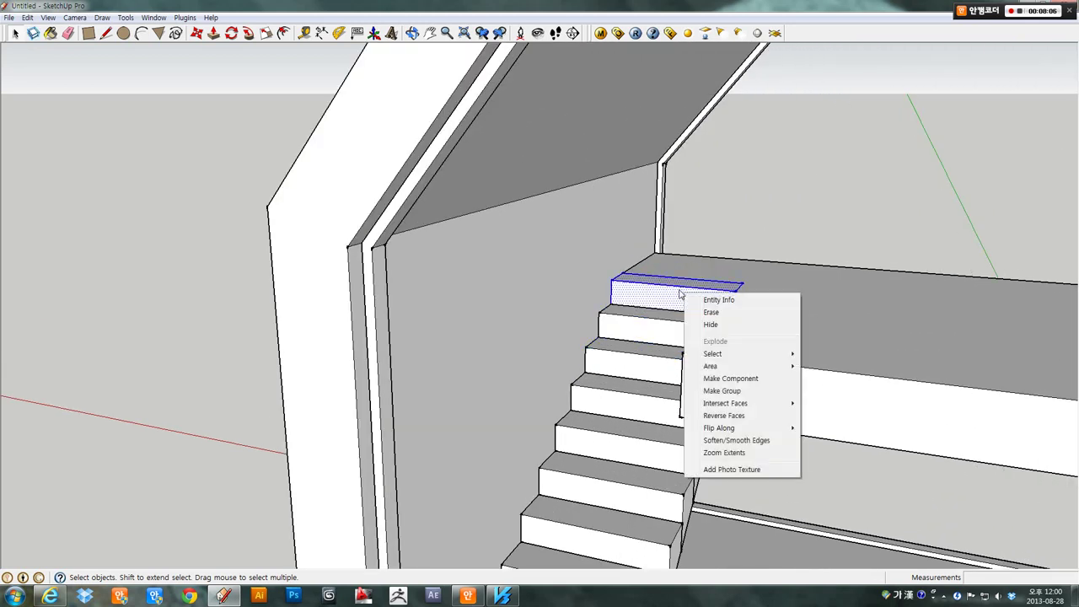
click(713, 391)
scroll(694, 291, up, 2)
scroll(694, 296, up, 2)
scroll(692, 297, up, 2)
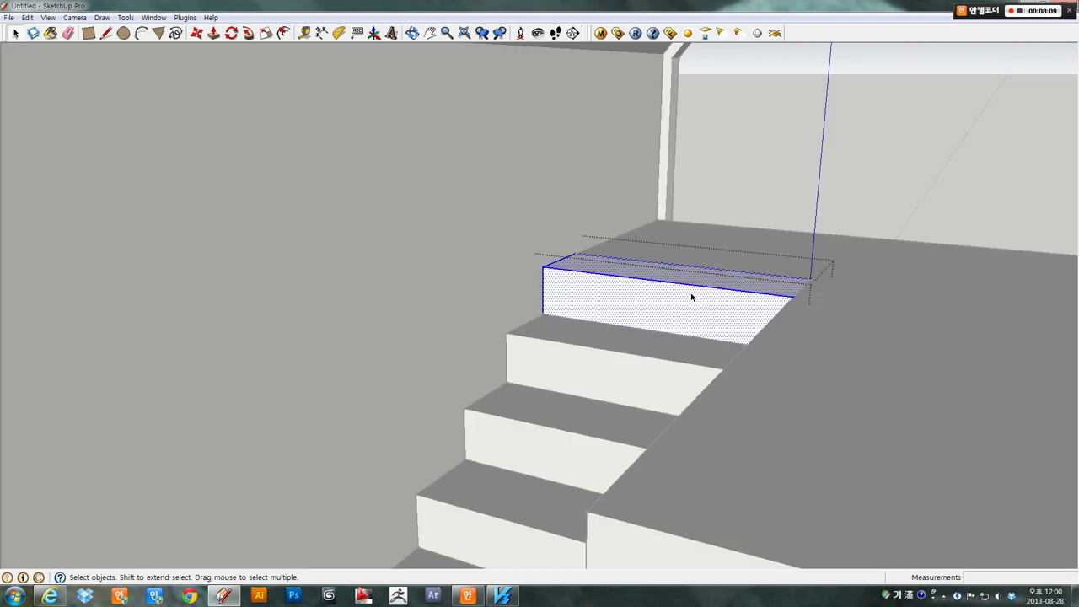
mouse_move(692, 297)
middle_down()
mouse_move(766, 446)
mouse_move(534, 190)
mouse_move(540, 323)
mouse_move(655, 371)
mouse_move(699, 369)
mouse_move(714, 316)
mouse_move(761, 299)
mouse_move(740, 362)
mouse_move(699, 364)
mouse_move(698, 306)
mouse_move(688, 314)
mouse_move(903, 278)
middle_up()
click(688, 314)
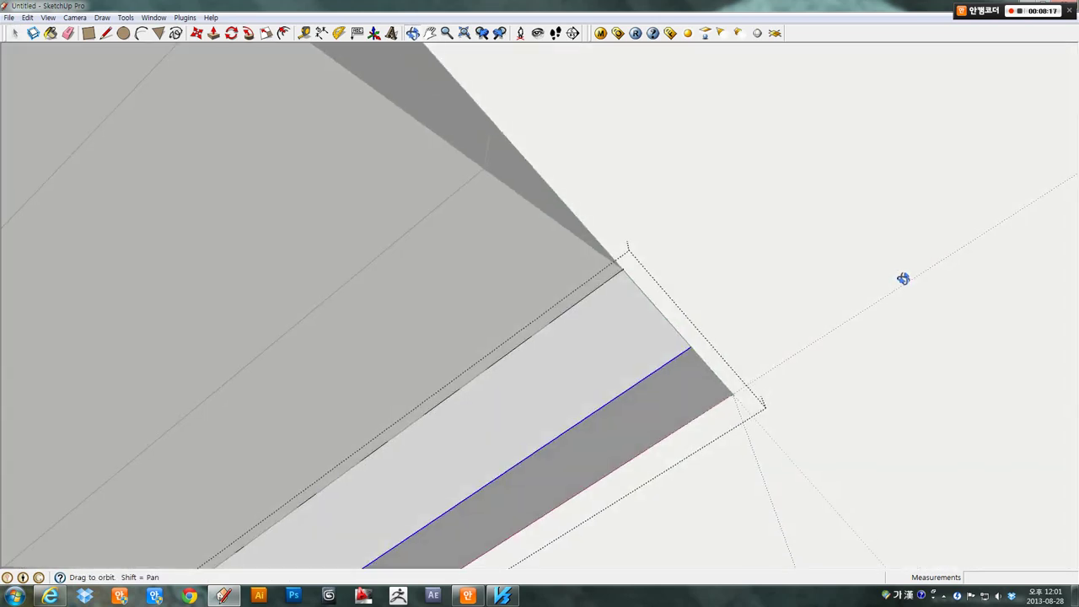
click(196, 33)
mouse_move(591, 337)
middle_down()
mouse_move(855, 445)
mouse_move(658, 442)
middle_up()
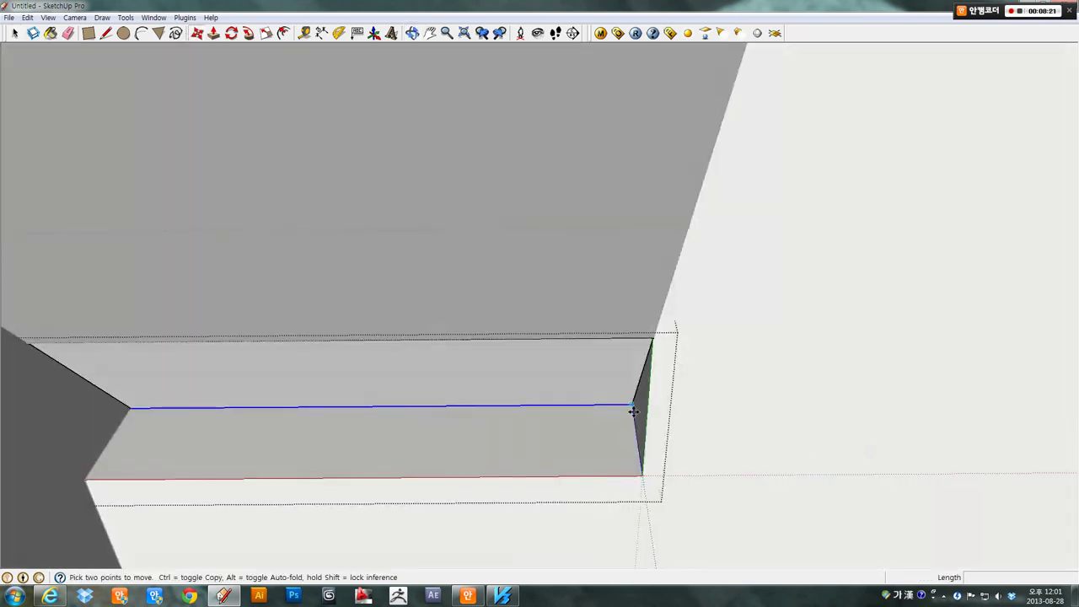
click(633, 411)
mouse_move(645, 479)
middle_down()
mouse_move(703, 419)
mouse_move(492, 508)
middle_up()
middle_drag(652, 393, 471, 441)
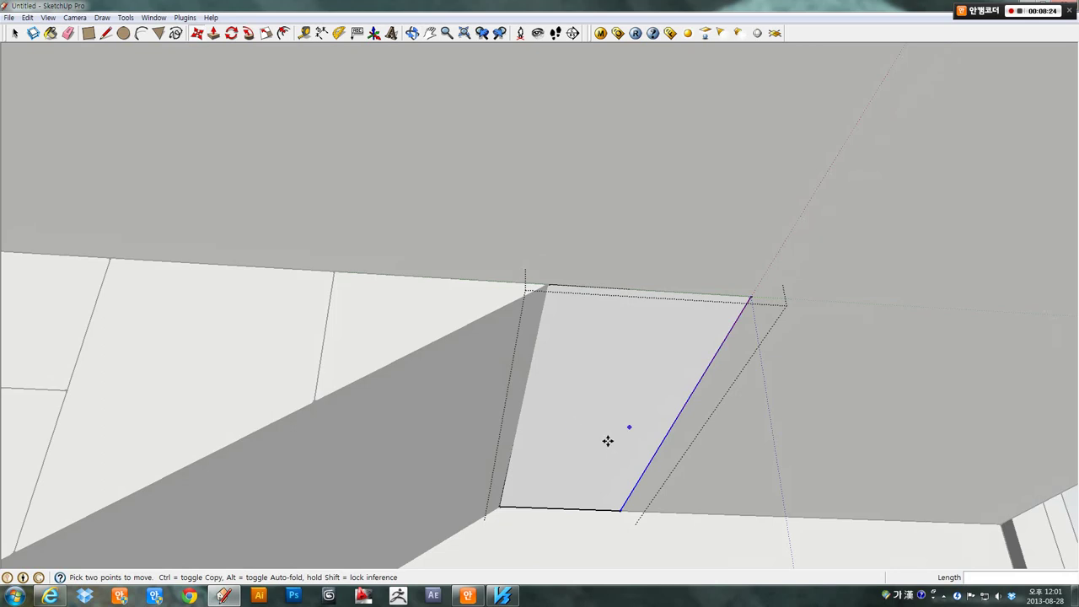
mouse_move(608, 440)
middle_down()
mouse_move(549, 412)
mouse_move(800, 489)
mouse_move(874, 523)
mouse_move(768, 469)
mouse_move(499, 183)
mouse_move(552, 277)
middle_up()
key(space)
click(705, 331)
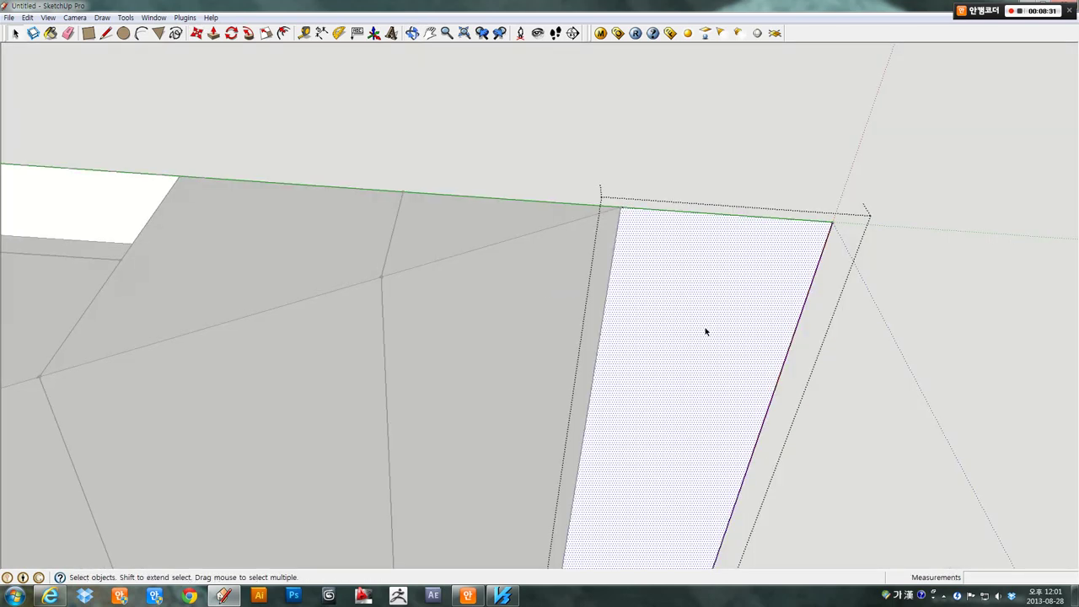
mouse_move(688, 322)
middle_down()
mouse_move(393, 292)
mouse_move(776, 480)
mouse_move(503, 332)
middle_up()
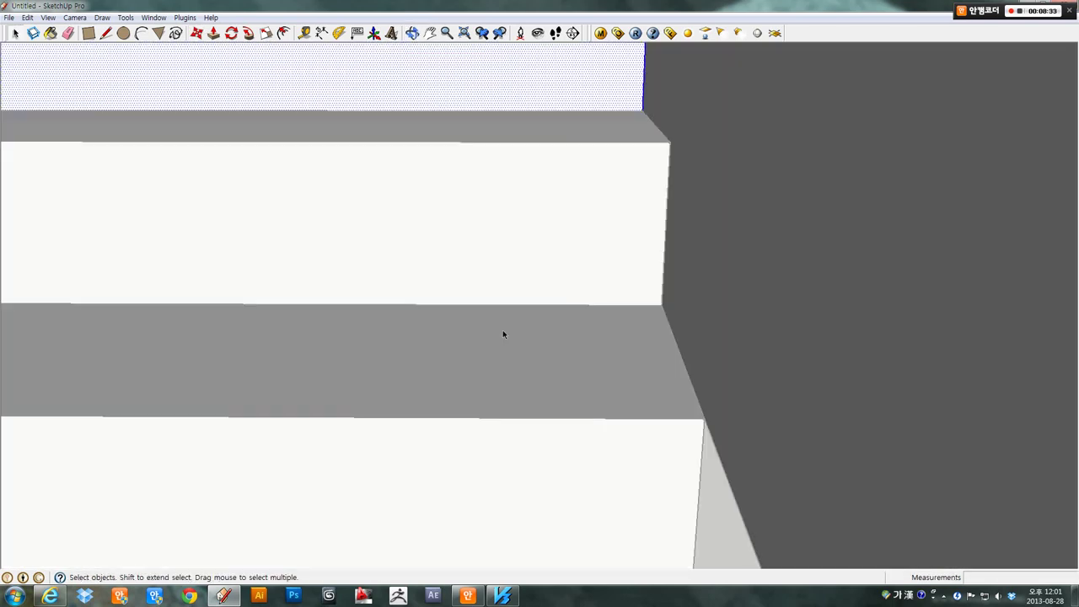
shift+middle_drag(479, 211, 609, 354)
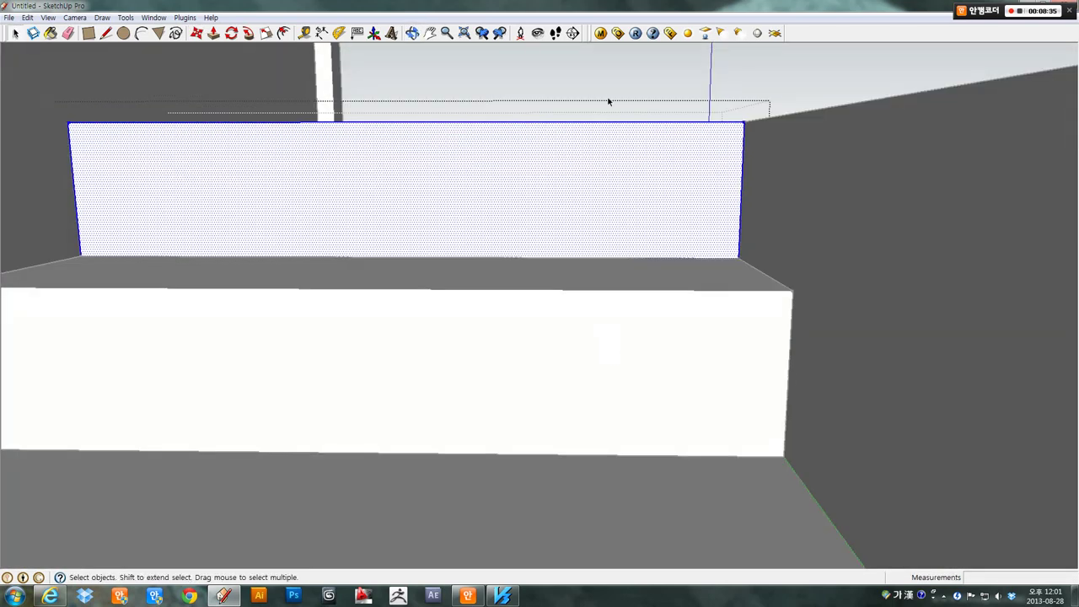
click(609, 101)
middle_drag(713, 152, 455, 313)
scroll(523, 316, up, 1)
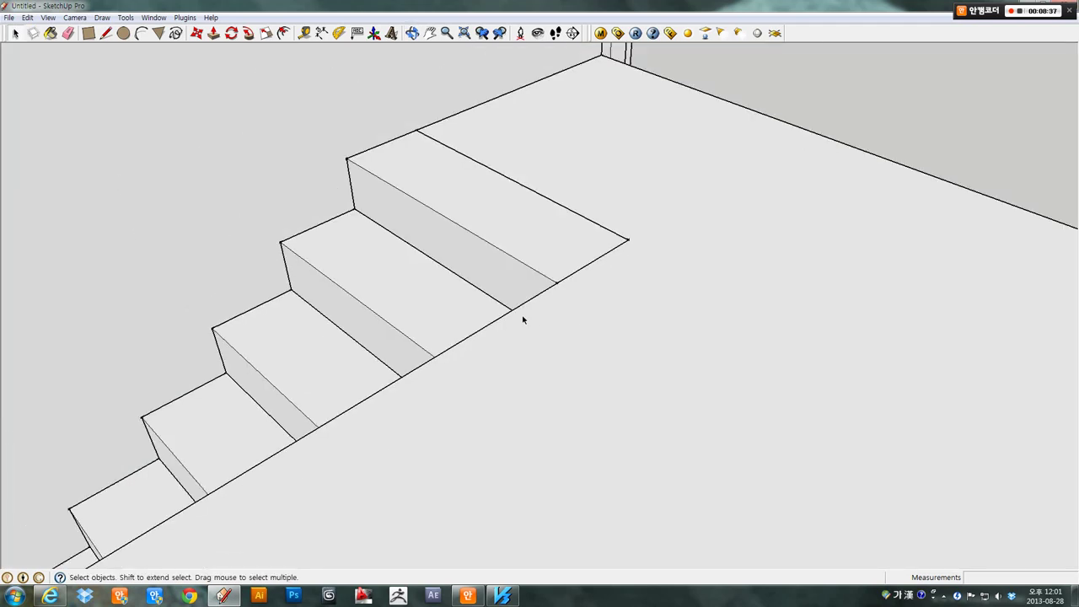
middle_drag(523, 315, 253, 306)
scroll(600, 333, up, 5)
scroll(599, 332, down, 5)
mouse_move(593, 333)
middle_down()
mouse_move(448, 250)
mouse_move(359, 330)
middle_up()
scroll(425, 333, up, 1)
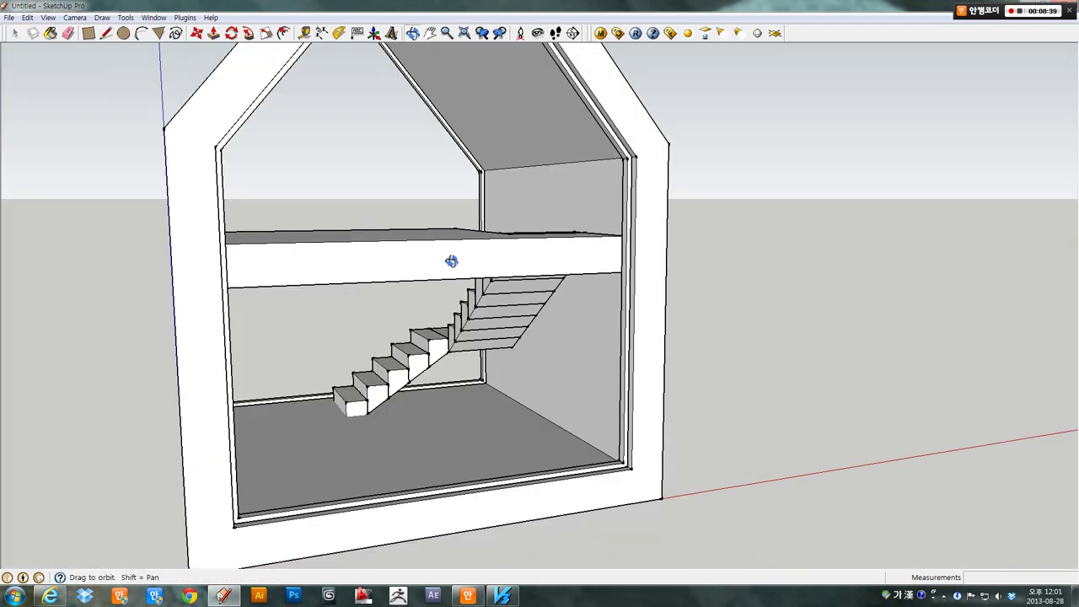
mouse_move(426, 333)
middle_down()
mouse_move(571, 325)
mouse_move(610, 366)
mouse_move(573, 340)
mouse_move(511, 367)
mouse_move(513, 380)
middle_up()
scroll(511, 367, up, 3)
- Explode the bottom stair step into loose geometry
click(522, 349)
right_click(523, 365)
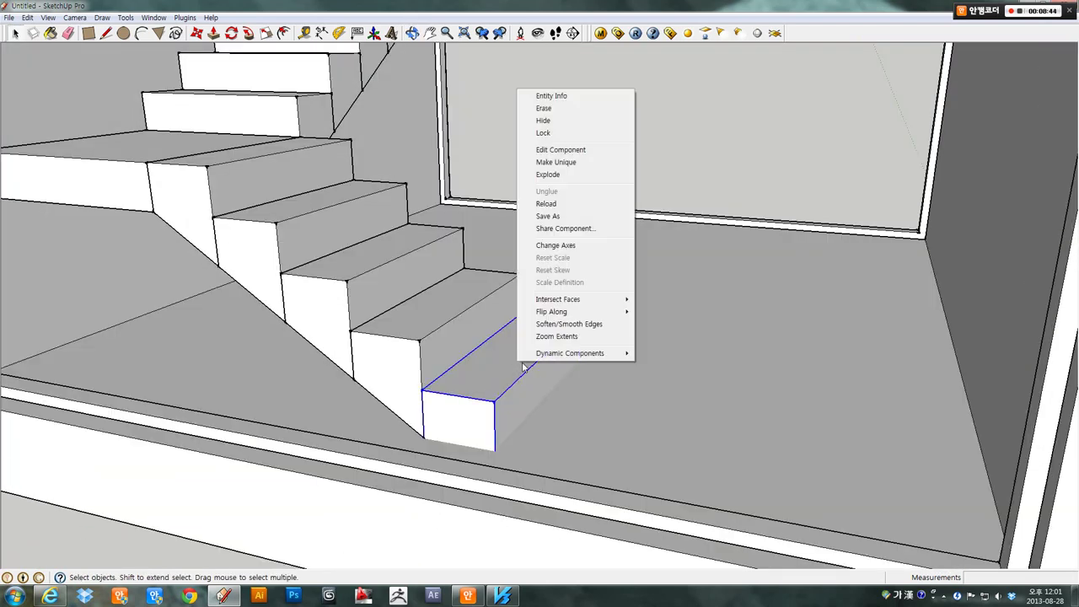
click(558, 175)
mouse_move(498, 426)
middle_down()
mouse_move(488, 445)
mouse_move(711, 397)
mouse_move(566, 422)
mouse_move(725, 340)
mouse_move(640, 352)
middle_up()
scroll(654, 403, up, 2)
scroll(655, 403, up, 2)
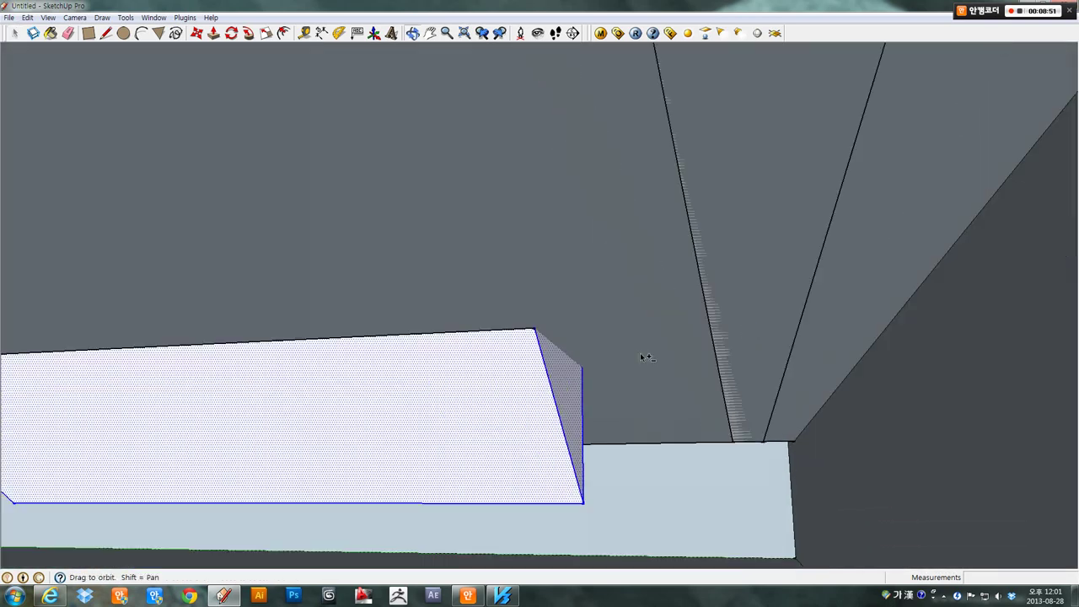
- Raise the bottom step's lower edge by 200 mm
click(567, 504)
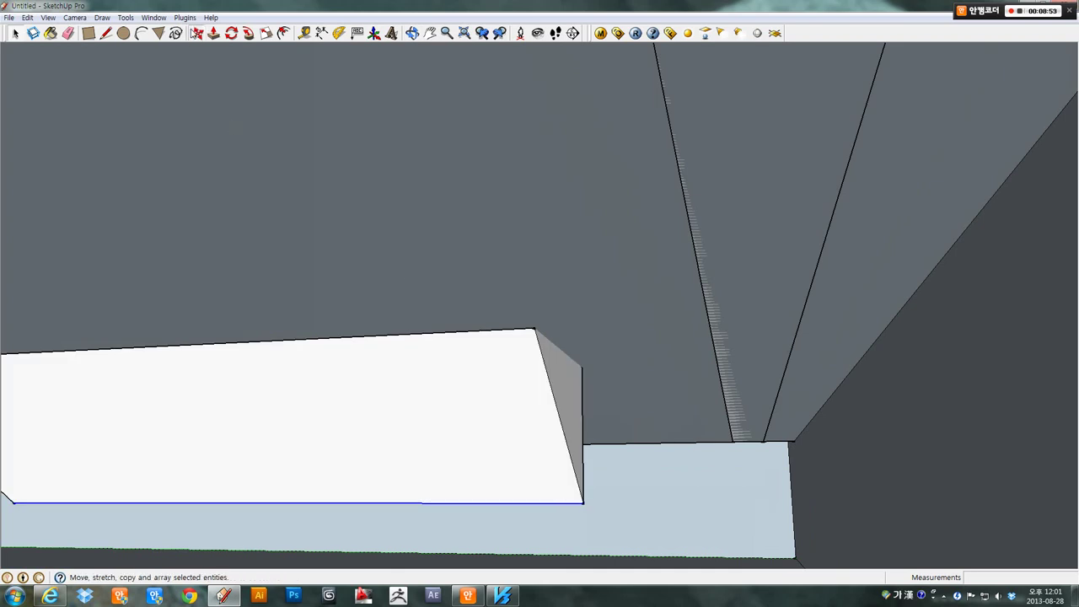
key(m)
click(587, 509)
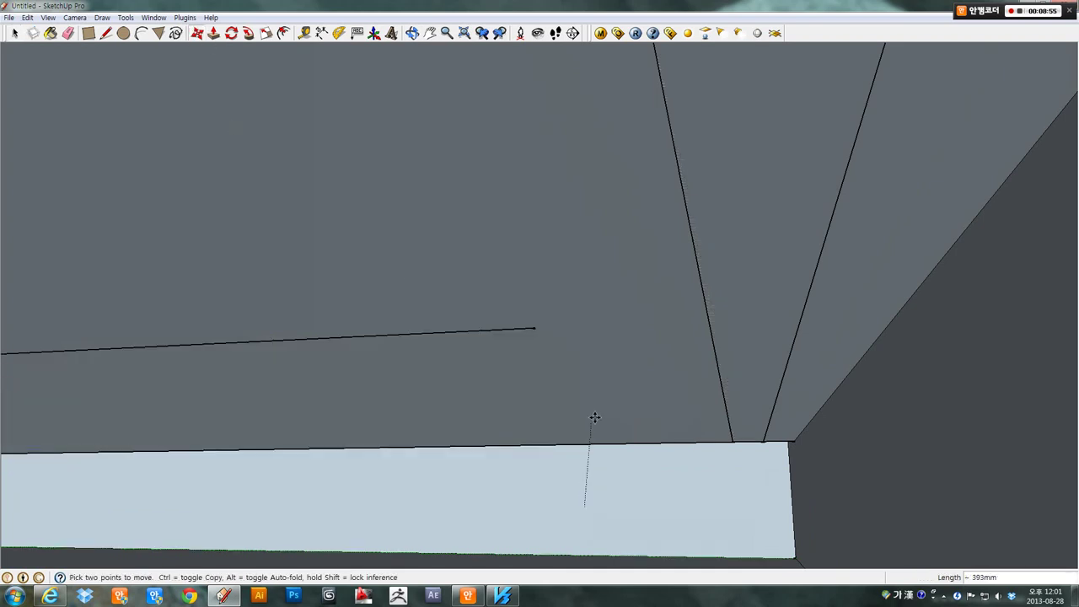
key(Escape)
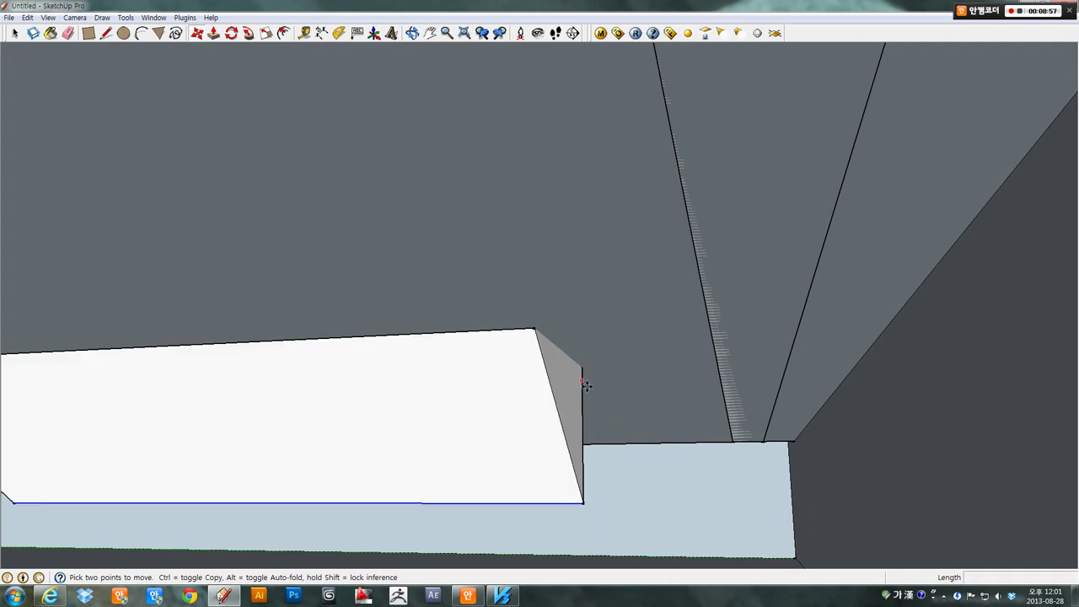
middle_drag(593, 478, 574, 505)
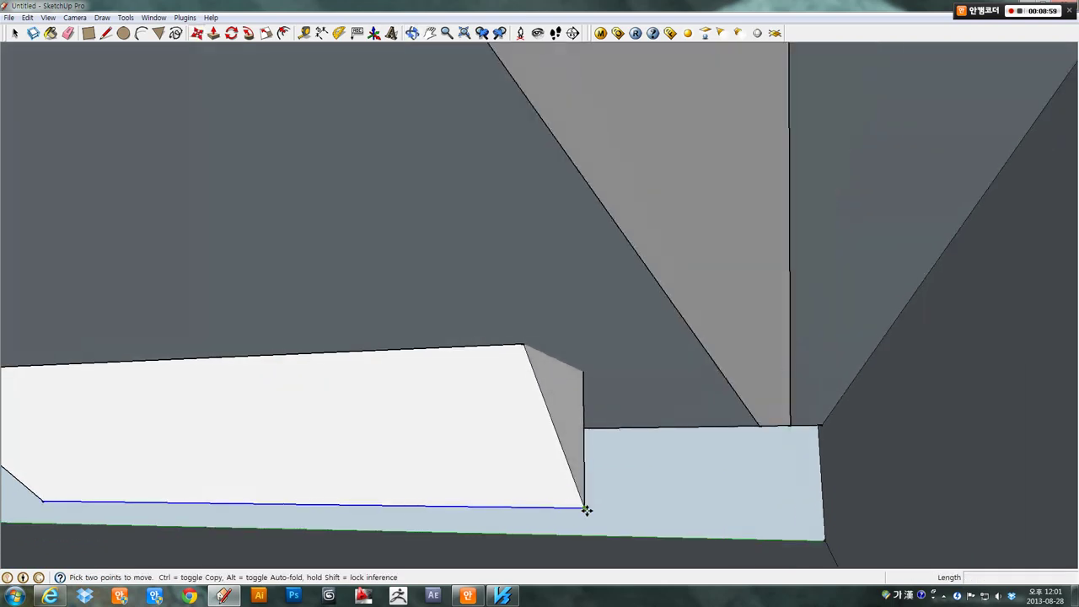
click(587, 510)
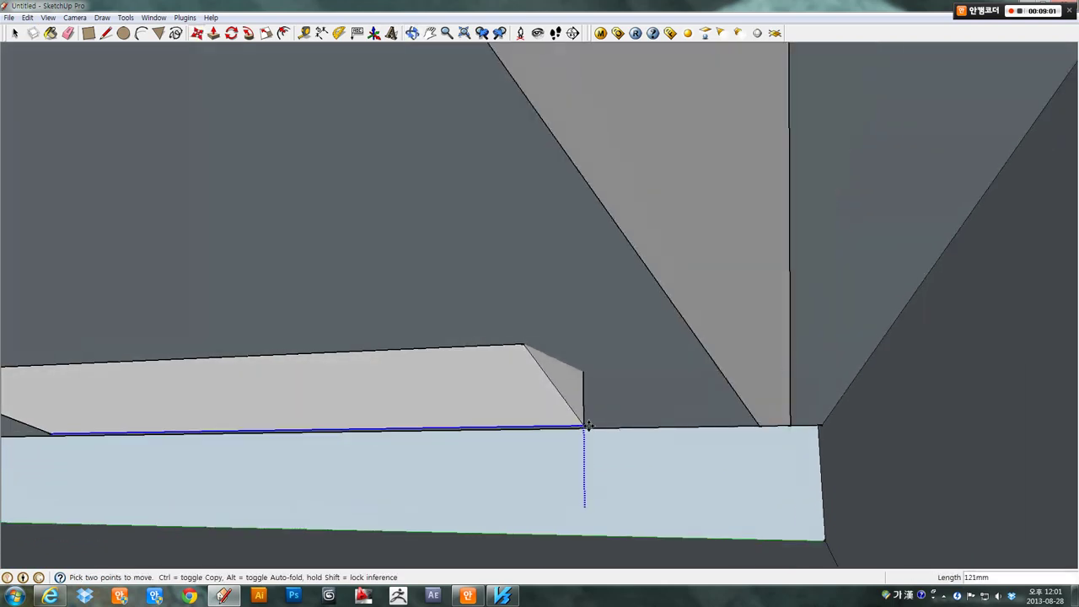
text(200)
key(Return)
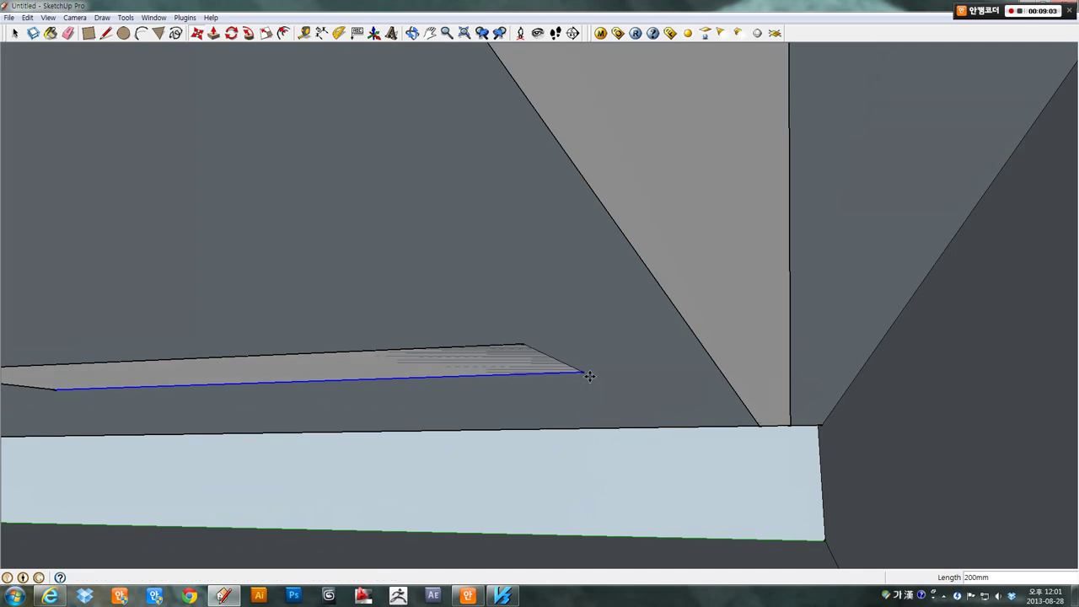
- Apply a context-menu action to the bottom step box, then open the staircase group for editing
scroll(619, 369, down, 4)
scroll(547, 391, down, 3)
mouse_move(547, 390)
middle_down()
mouse_move(467, 394)
mouse_move(485, 371)
middle_up()
triple_click(497, 362)
right_click(501, 360)
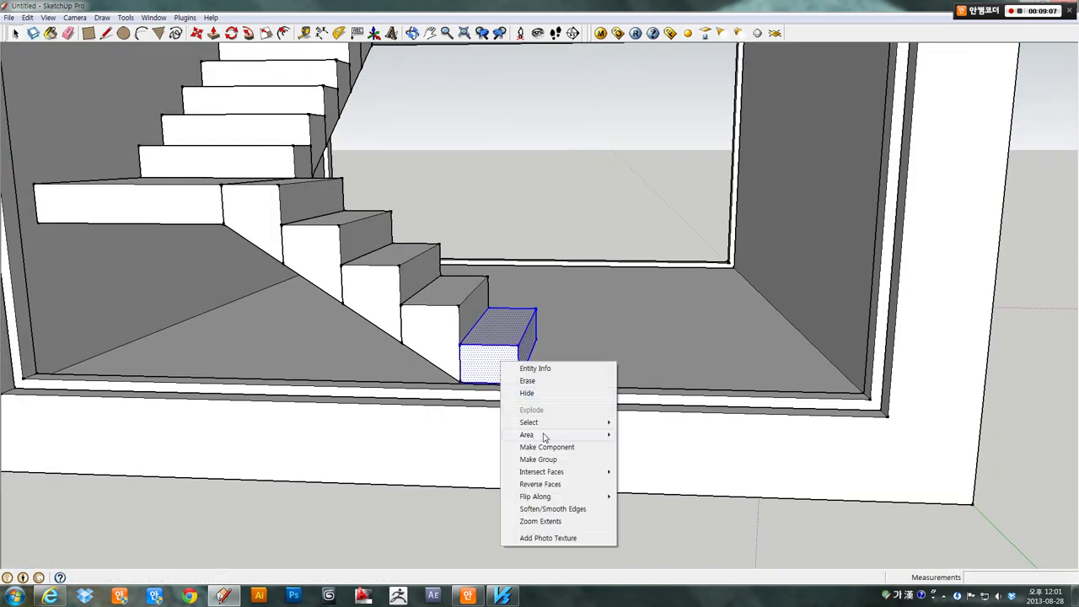
click(543, 458)
click(484, 259)
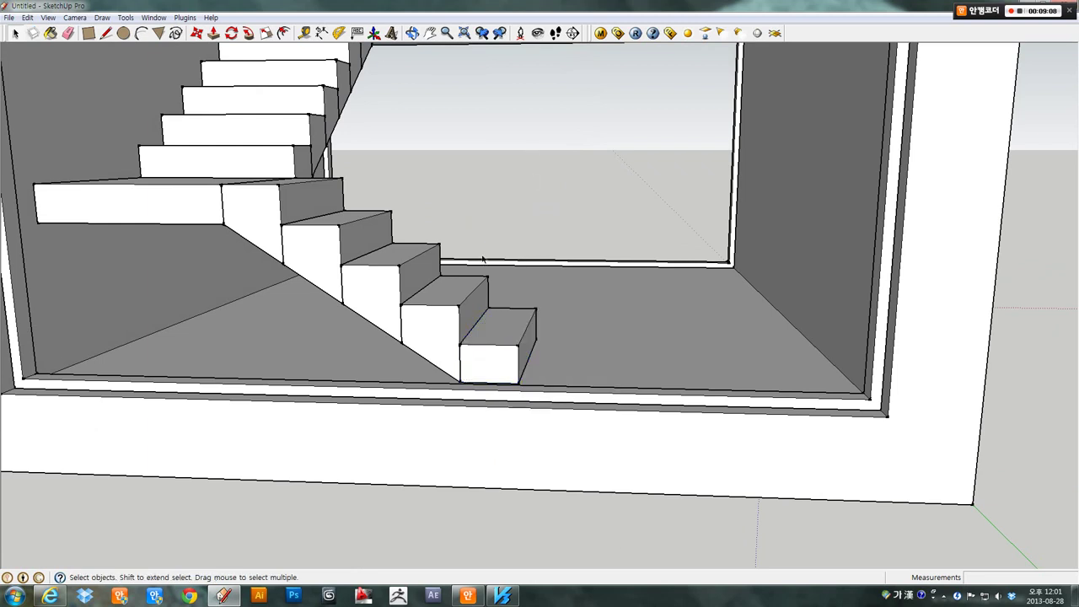
double_click(437, 333)
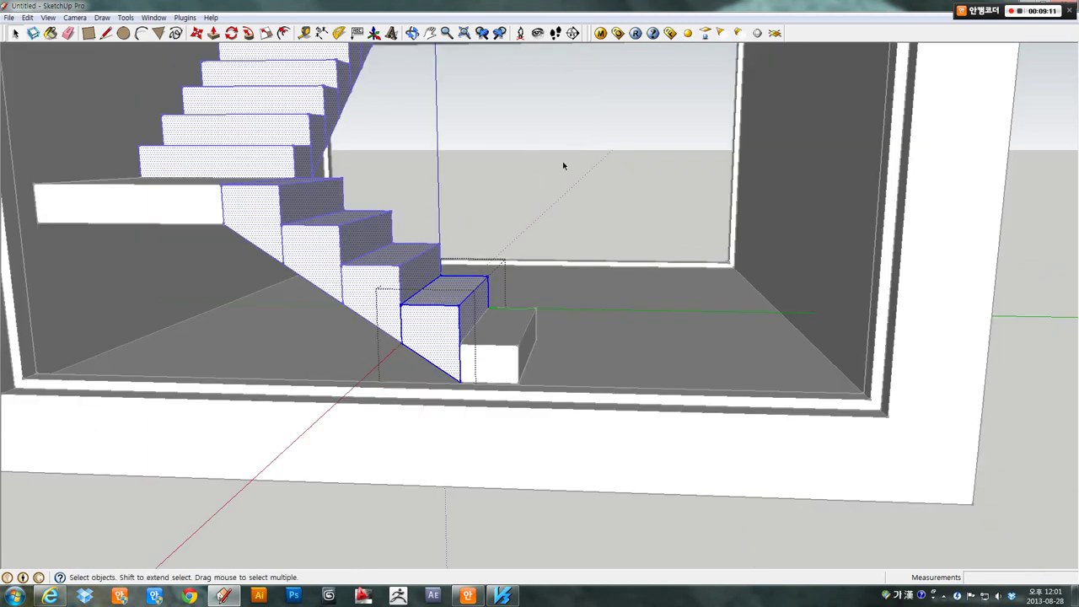
mouse_move(564, 165)
middle_down()
mouse_move(494, 210)
mouse_move(468, 353)
mouse_move(383, 341)
middle_up()
scroll(506, 190, down, 3)
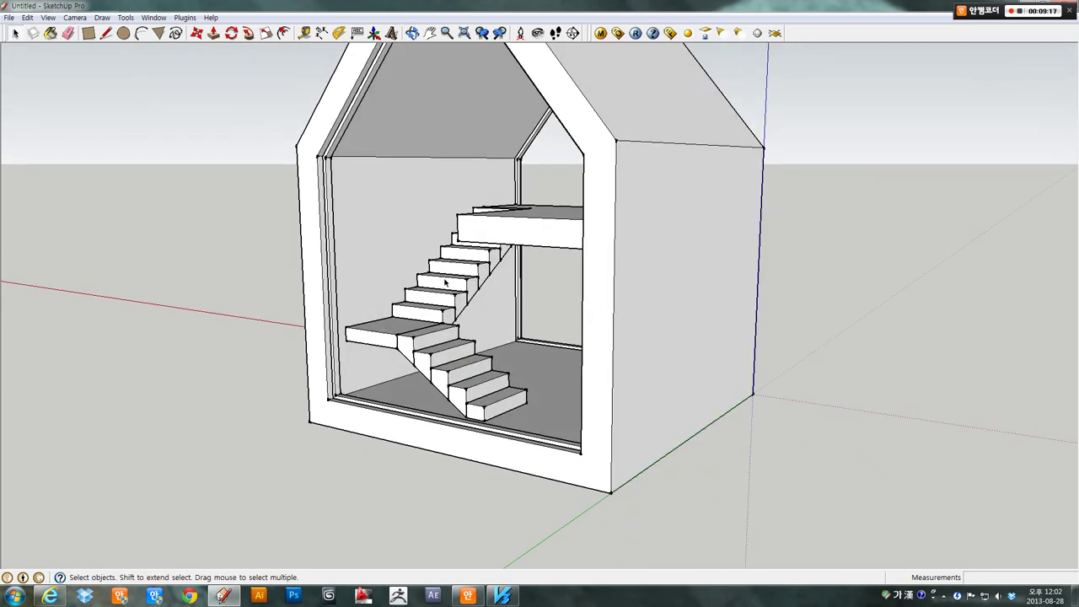
- Place a guide 100 mm in from the upper slab's edge
mouse_move(445, 283)
middle_down()
mouse_move(475, 307)
mouse_move(701, 207)
mouse_move(666, 289)
mouse_move(380, 286)
mouse_move(356, 298)
mouse_move(351, 349)
mouse_move(511, 346)
mouse_move(622, 306)
mouse_move(422, 221)
mouse_move(467, 339)
middle_up()
scroll(467, 339, up, 2)
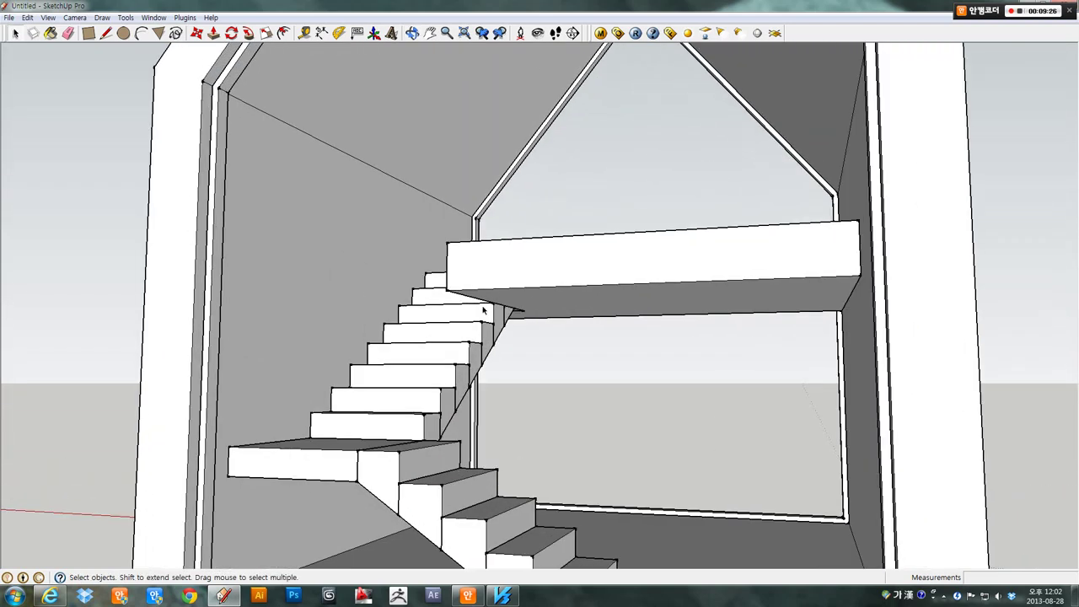
click(491, 299)
mouse_move(492, 298)
middle_down()
mouse_move(526, 301)
mouse_move(513, 301)
middle_up()
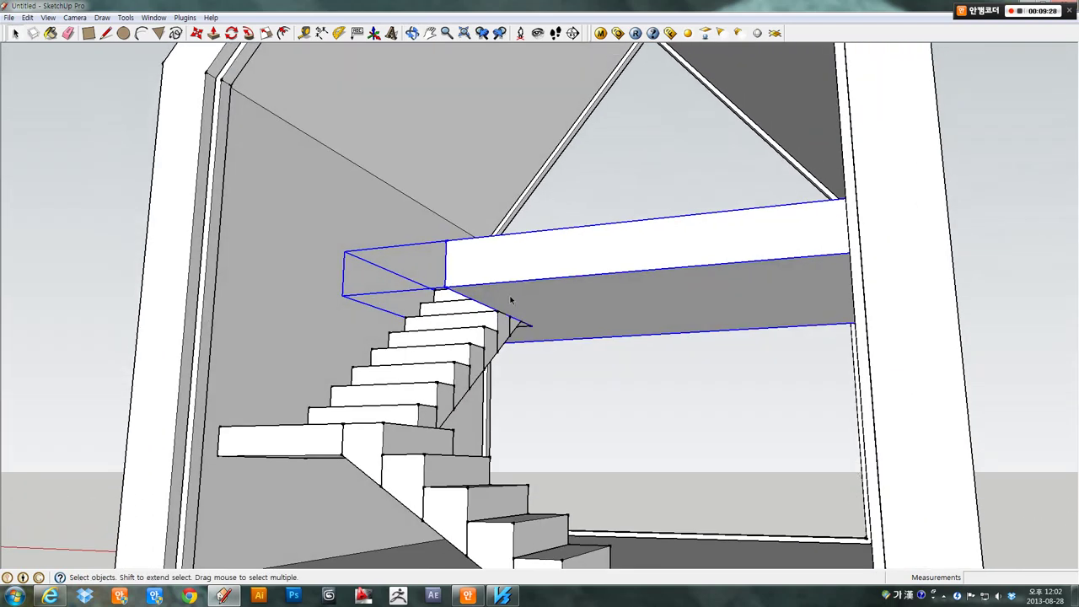
scroll(510, 299, down, 3)
scroll(506, 298, up, 5)
scroll(506, 298, up, 2)
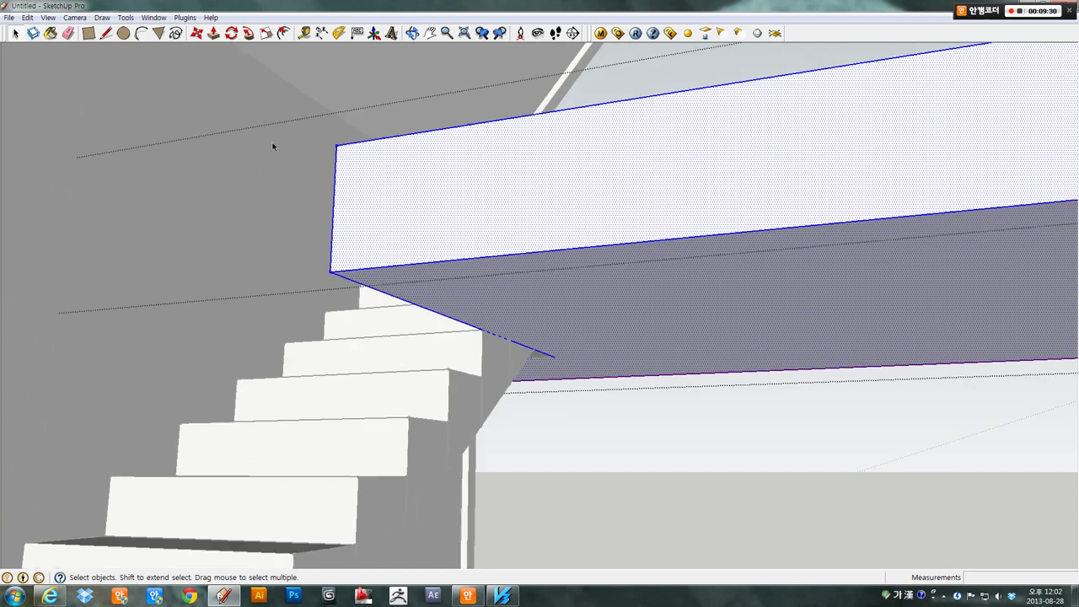
click(304, 33)
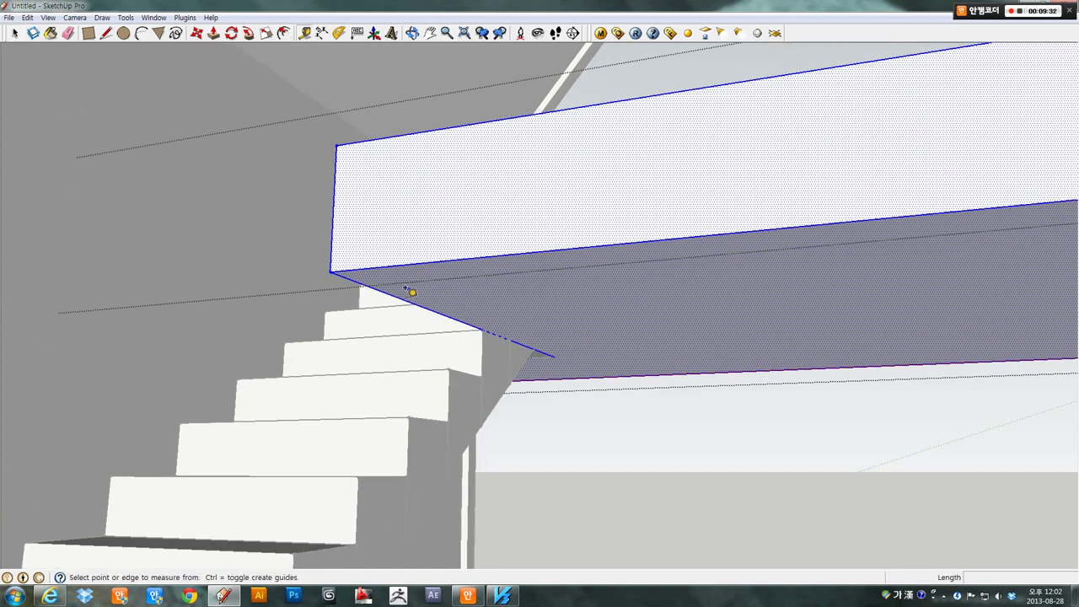
mouse_move(392, 297)
middle_down()
mouse_move(441, 253)
mouse_move(371, 233)
middle_up()
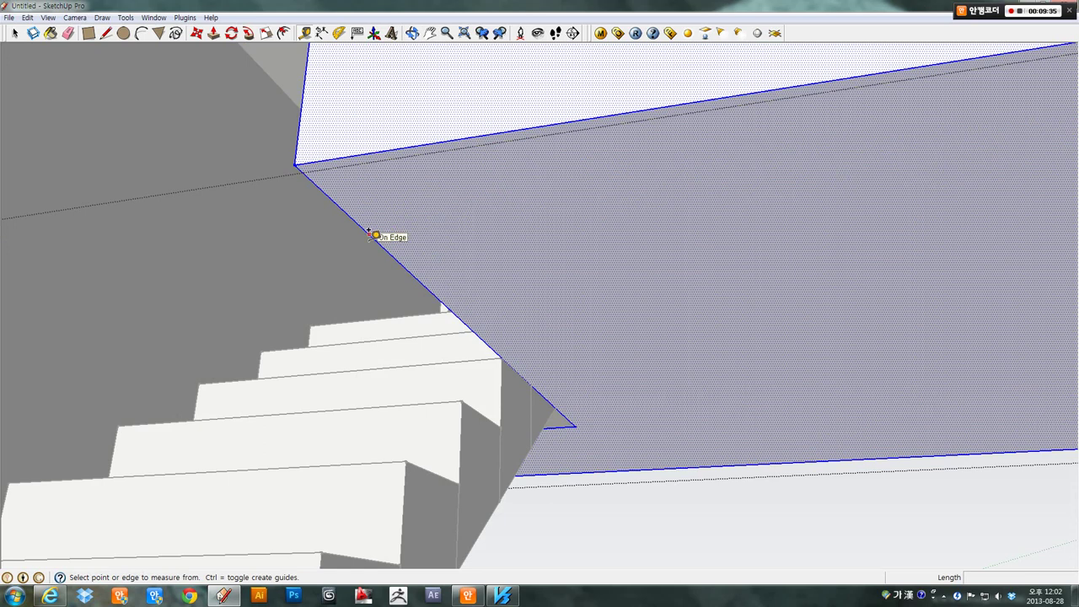
click(371, 234)
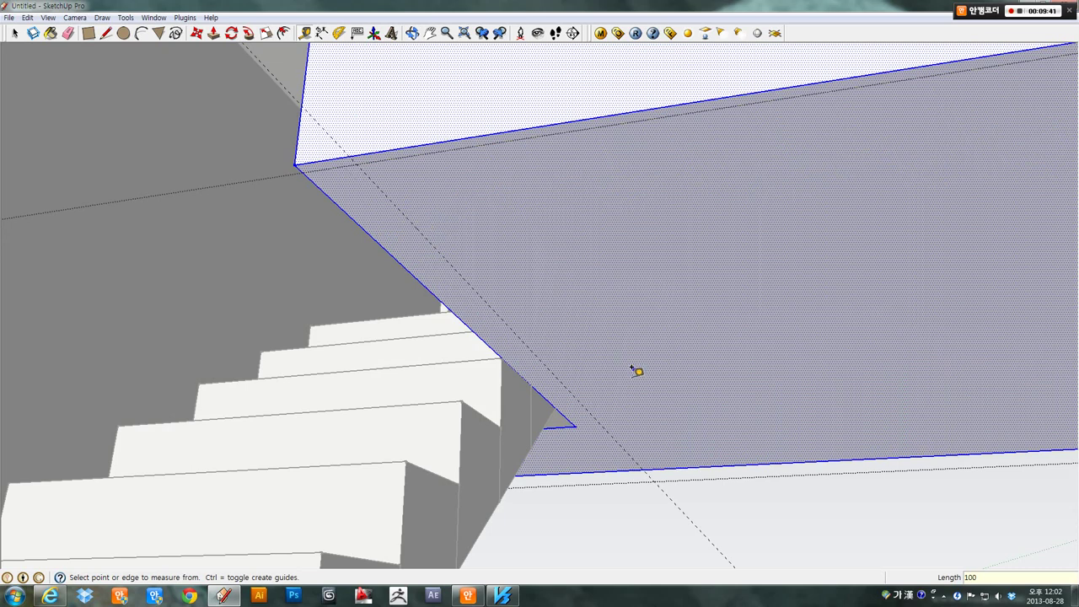
mouse_move(634, 370)
middle_down()
mouse_move(436, 233)
mouse_move(702, 390)
middle_up()
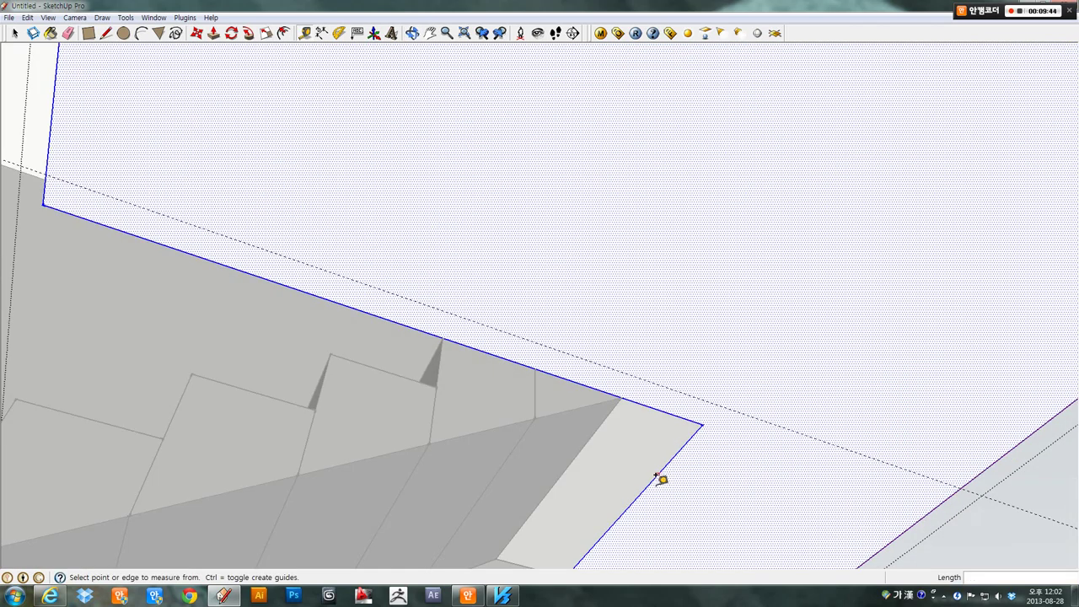
click(689, 442)
- Draw a 100 × 2000 mm rectangle along the slab edge and extrude it 2200 mm to the floor
click(85, 32)
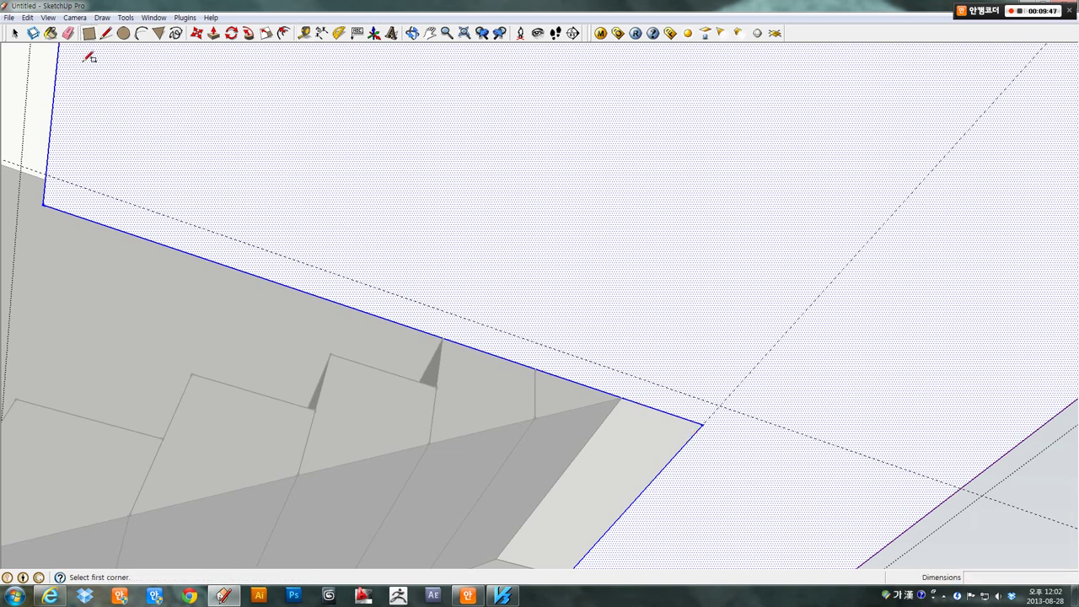
click(46, 180)
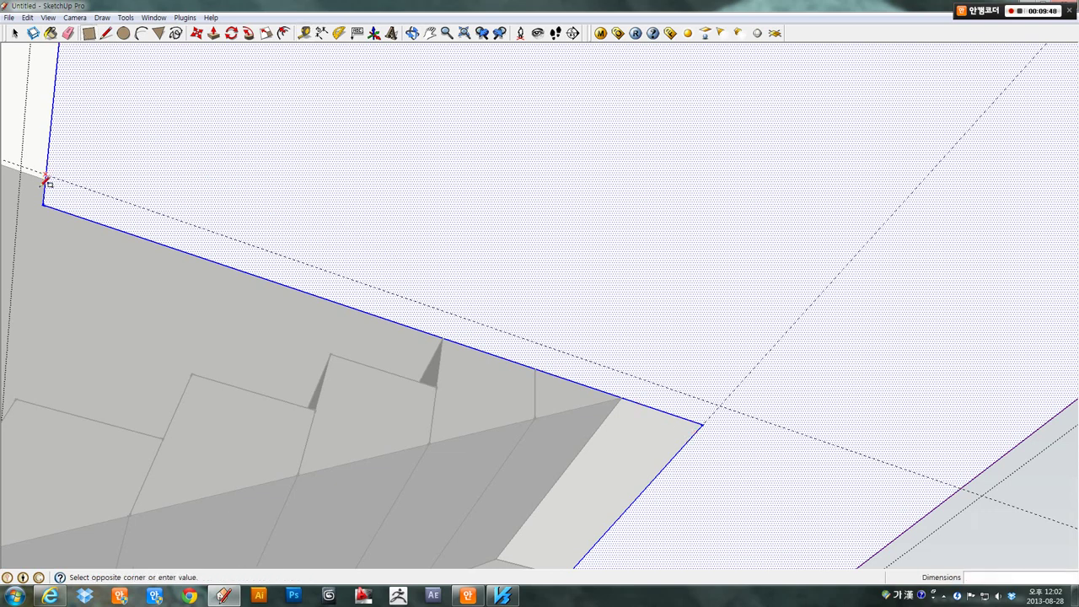
click(702, 432)
mouse_move(379, 301)
middle_down()
mouse_move(211, 375)
mouse_move(504, 285)
mouse_move(188, 354)
mouse_move(424, 343)
mouse_move(428, 274)
mouse_move(424, 374)
mouse_move(427, 227)
mouse_move(425, 395)
mouse_move(411, 282)
middle_up()
click(213, 33)
click(429, 269)
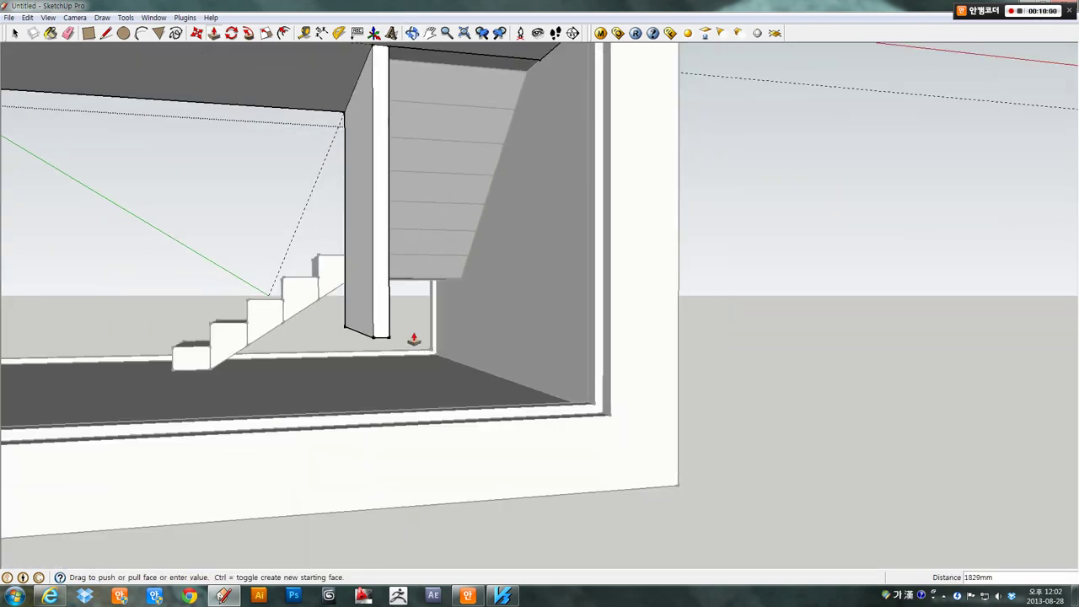
mouse_move(411, 338)
middle_down()
mouse_move(484, 408)
mouse_move(487, 355)
mouse_move(390, 357)
mouse_move(374, 320)
mouse_move(578, 313)
mouse_move(581, 277)
mouse_move(713, 250)
mouse_move(675, 266)
middle_up()
click(484, 407)
scroll(397, 345, down, 5)
scroll(561, 325, up, 1)
key(space)
mouse_move(433, 332)
middle_down()
mouse_move(194, 304)
mouse_move(208, 281)
mouse_move(573, 268)
mouse_move(588, 297)
mouse_move(374, 337)
mouse_move(655, 362)
mouse_move(551, 299)
middle_up()
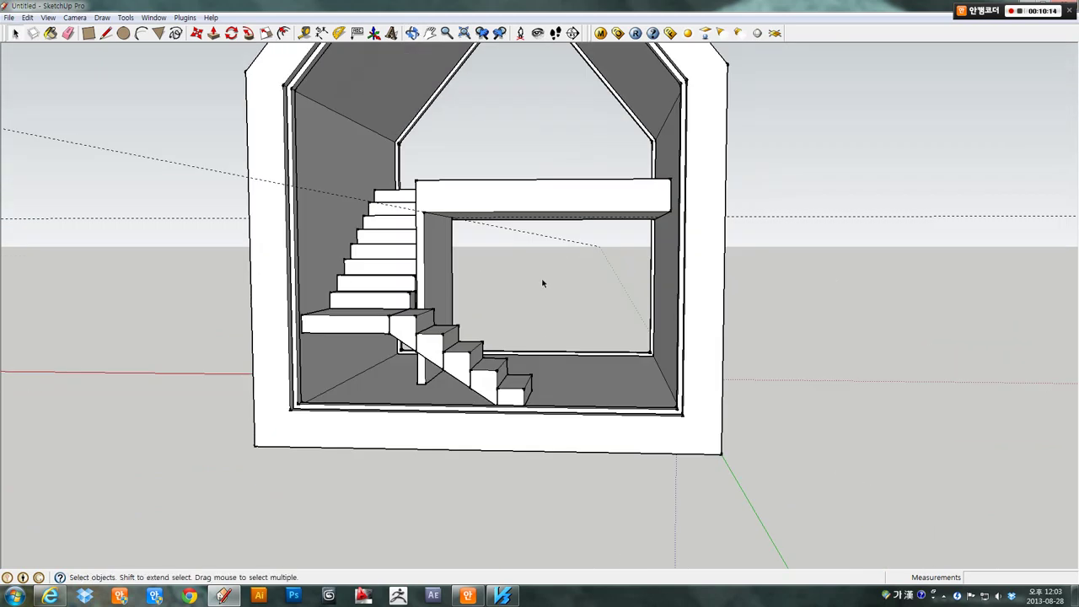
scroll(543, 284, up, 1)
scroll(545, 281, up, 1)
mouse_move(613, 283)
middle_down()
mouse_move(253, 265)
mouse_move(284, 275)
mouse_move(747, 272)
middle_up()
scroll(653, 236, down, 2)
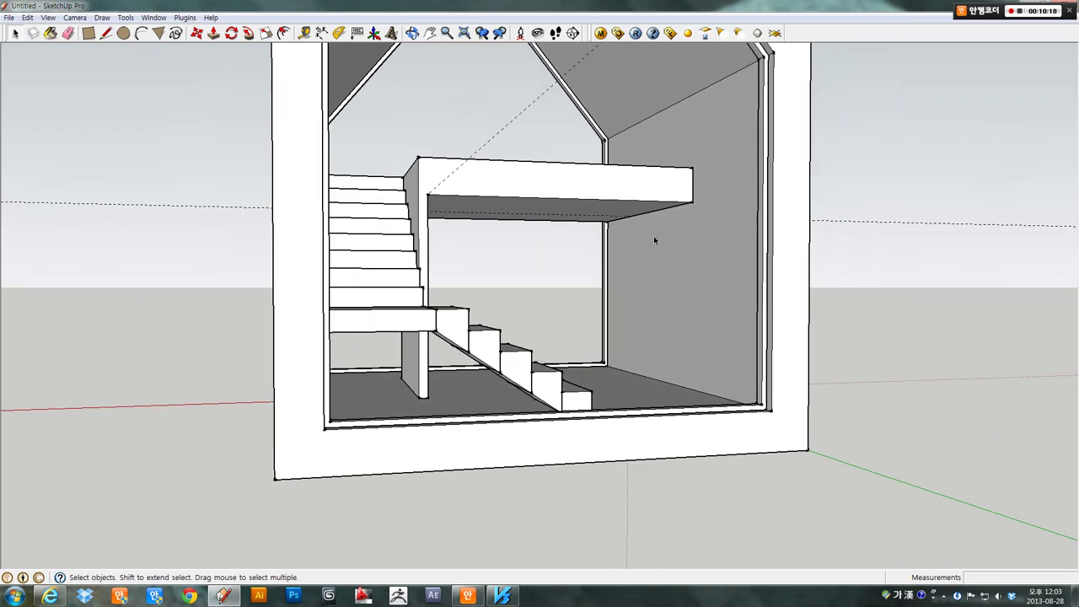
scroll(638, 182, down, 2)
mouse_move(638, 182)
middle_down()
mouse_move(646, 308)
mouse_move(478, 289)
mouse_move(694, 279)
mouse_move(665, 282)
mouse_move(585, 366)
mouse_move(731, 352)
mouse_move(433, 337)
mouse_move(494, 278)
mouse_move(478, 278)
mouse_move(494, 350)
mouse_move(535, 352)
middle_up()
scroll(478, 290, down, 2)
scroll(635, 301, up, 2)
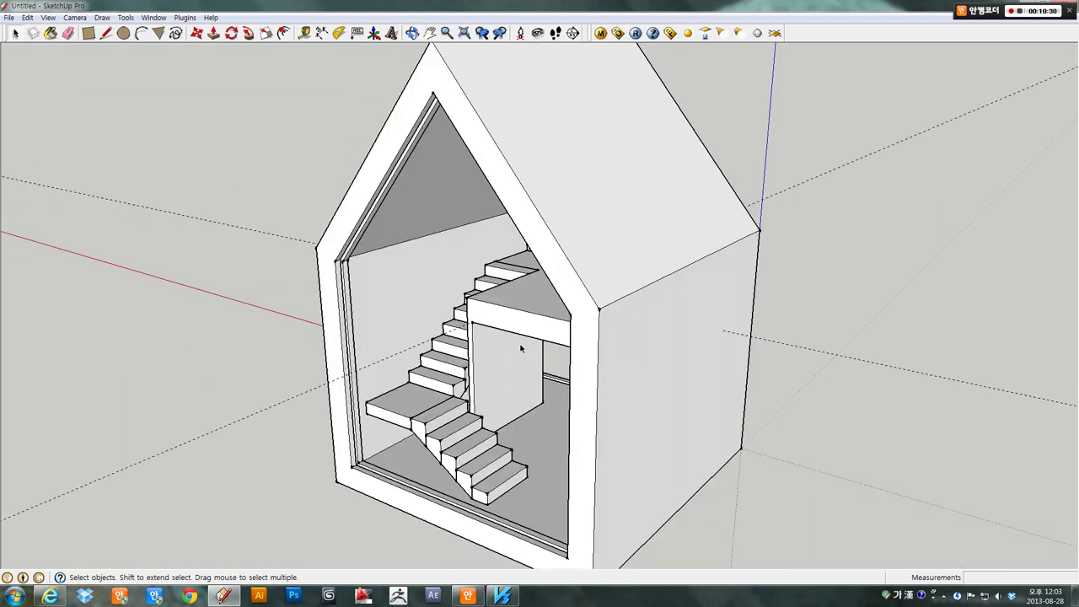
mouse_move(640, 354)
middle_down()
mouse_move(658, 359)
mouse_move(559, 498)
mouse_move(510, 487)
mouse_move(607, 253)
middle_up()
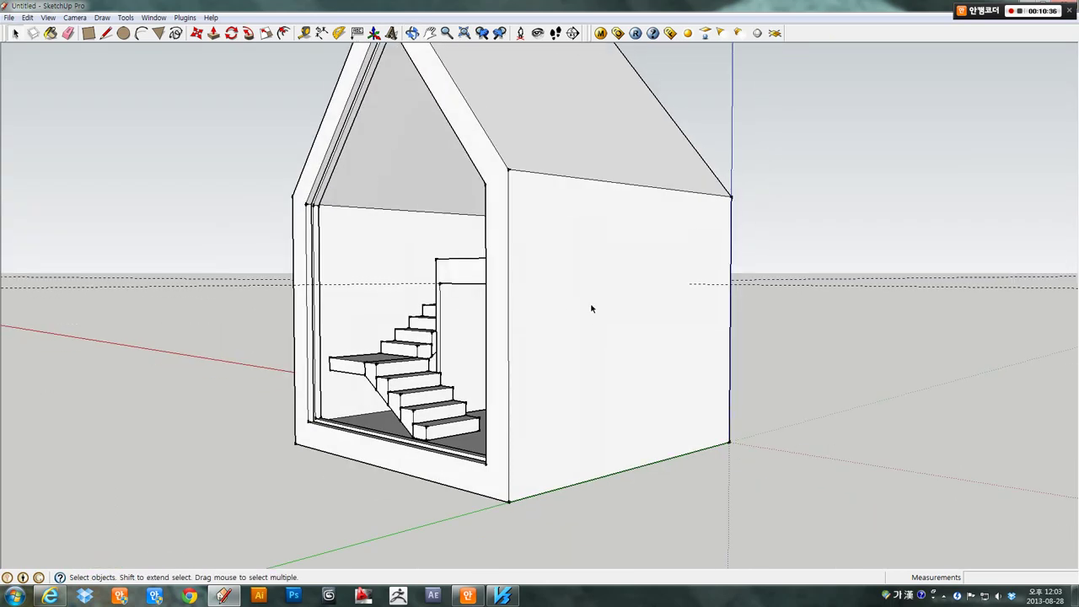
- Select the house and place a guide 400 mm above the wall's bottom edge
click(594, 309)
middle_drag(595, 309, 477, 373)
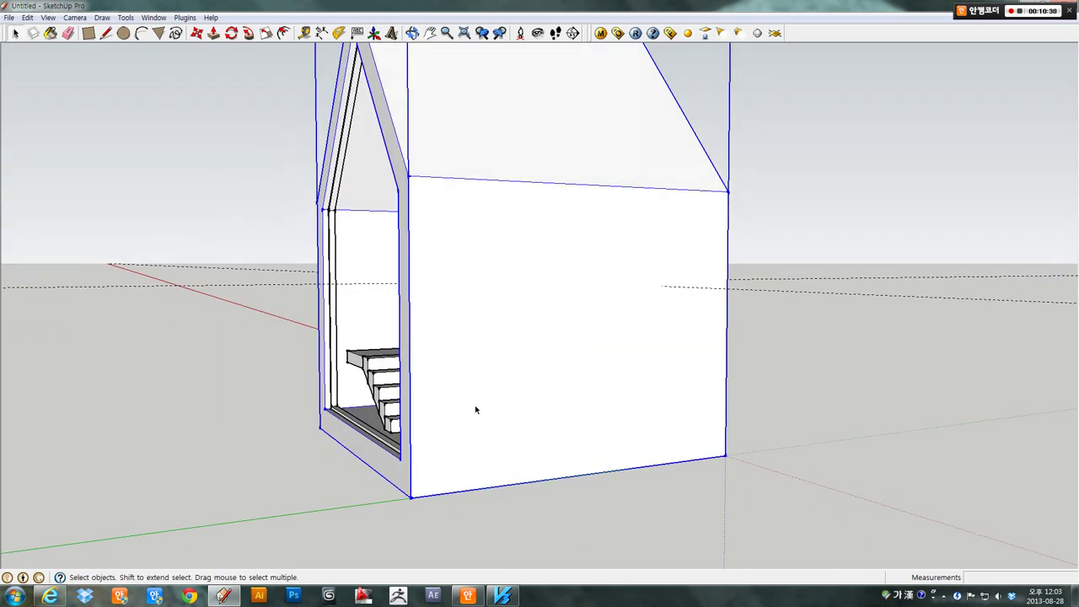
double_click(513, 242)
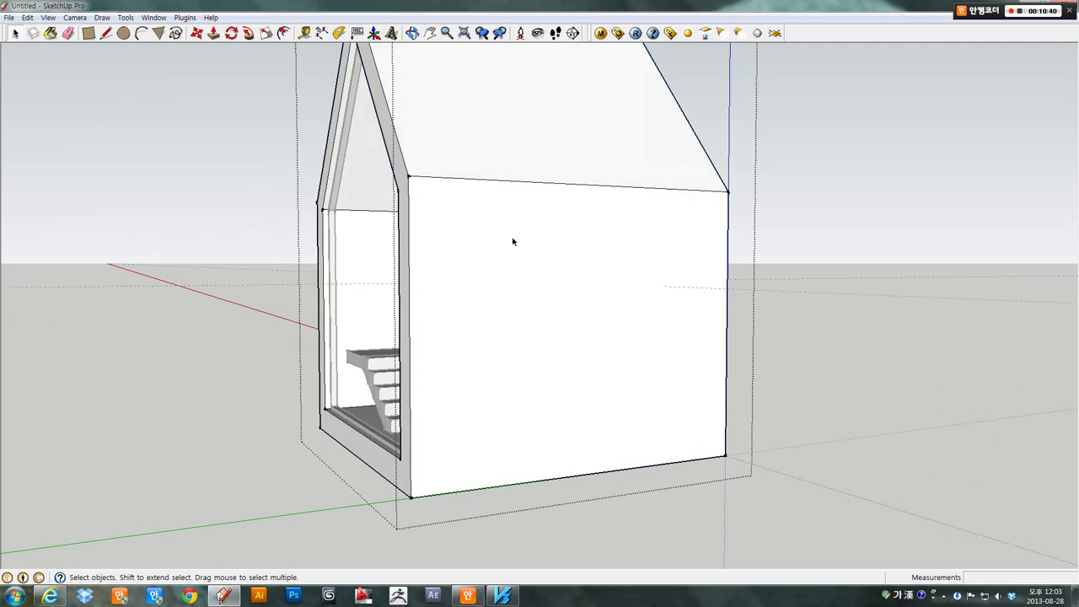
triple_click(512, 242)
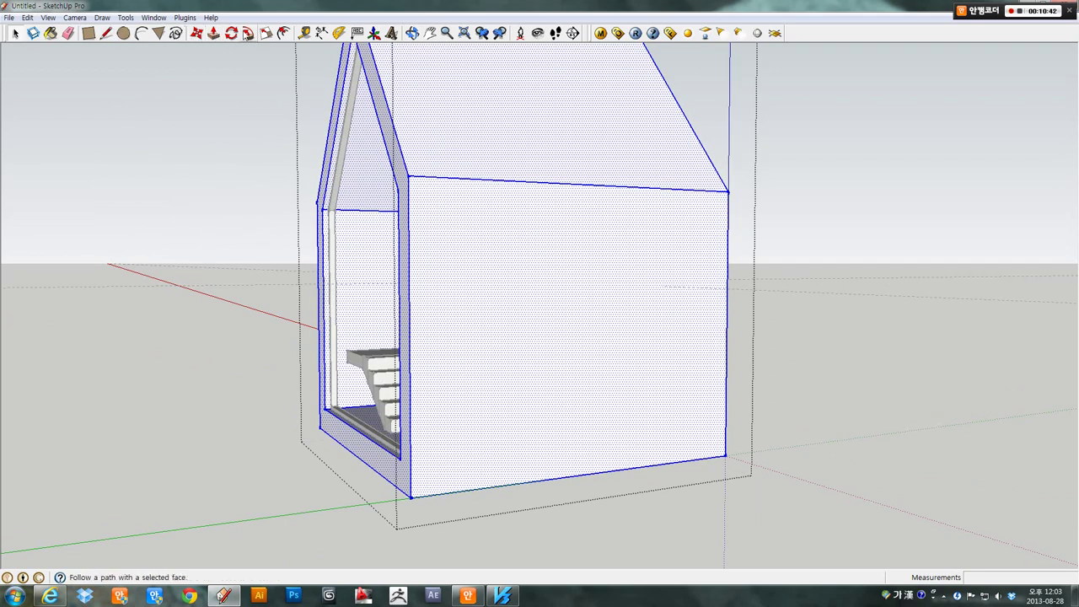
click(304, 33)
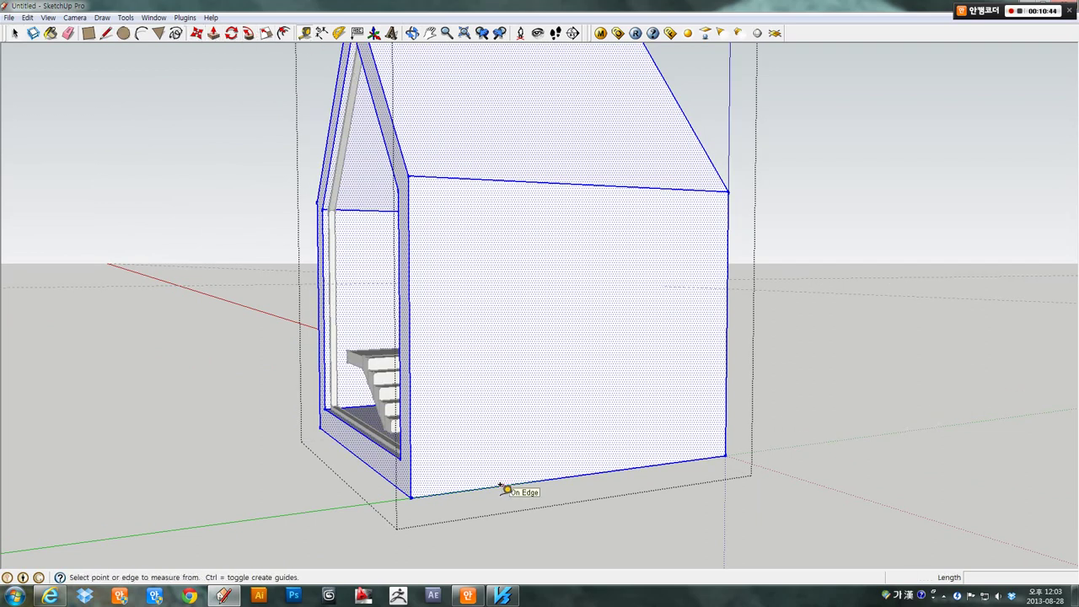
click(503, 485)
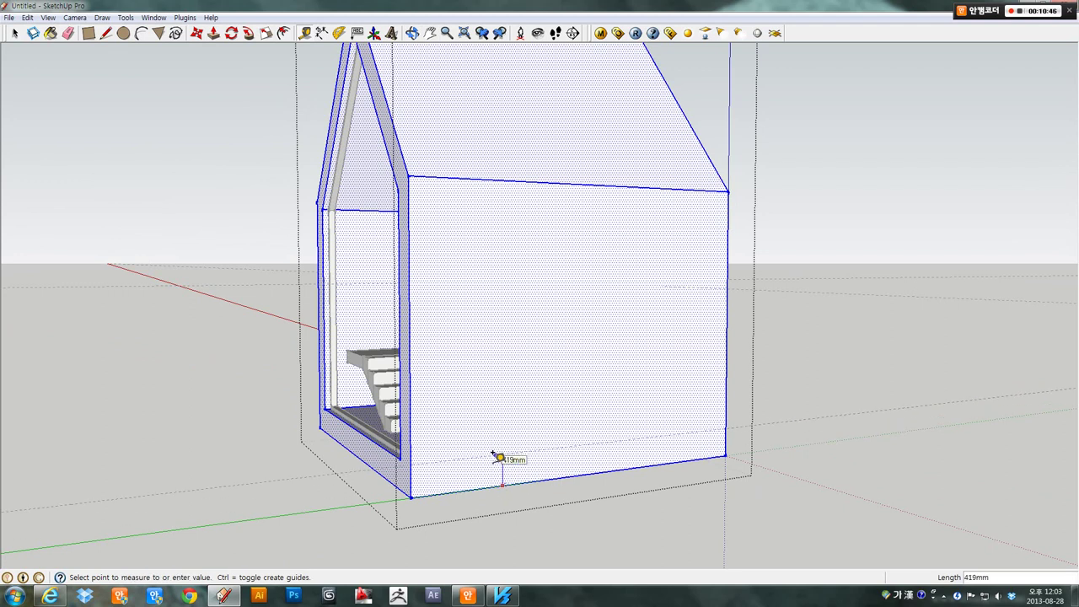
key(Return)
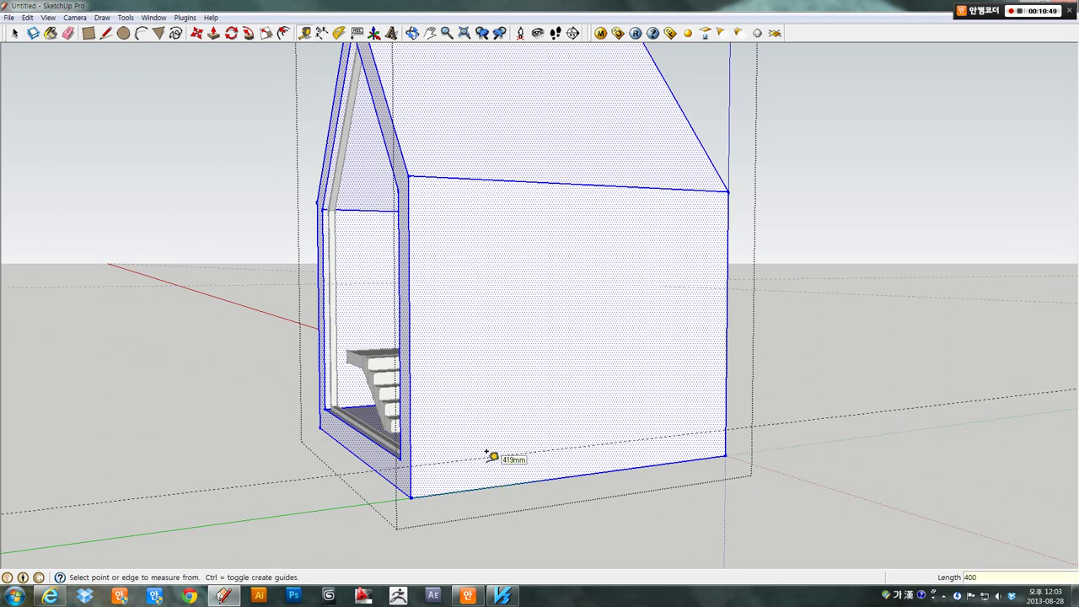
- Add vertical guides 400 mm from the left edge and 1200 mm further, plus a door-height guide
click(327, 412)
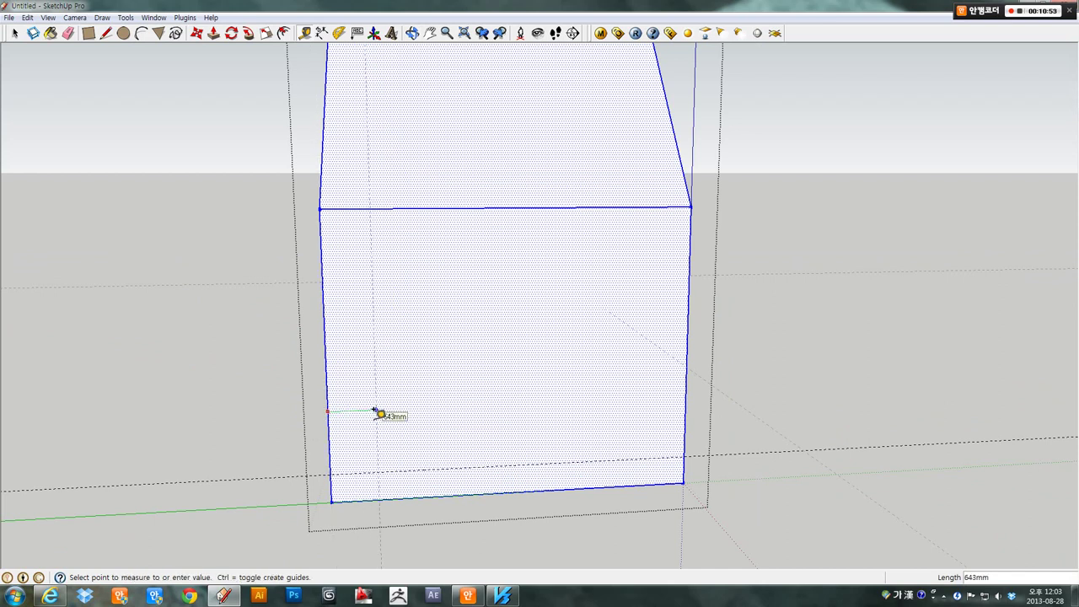
text(400)
key(Return)
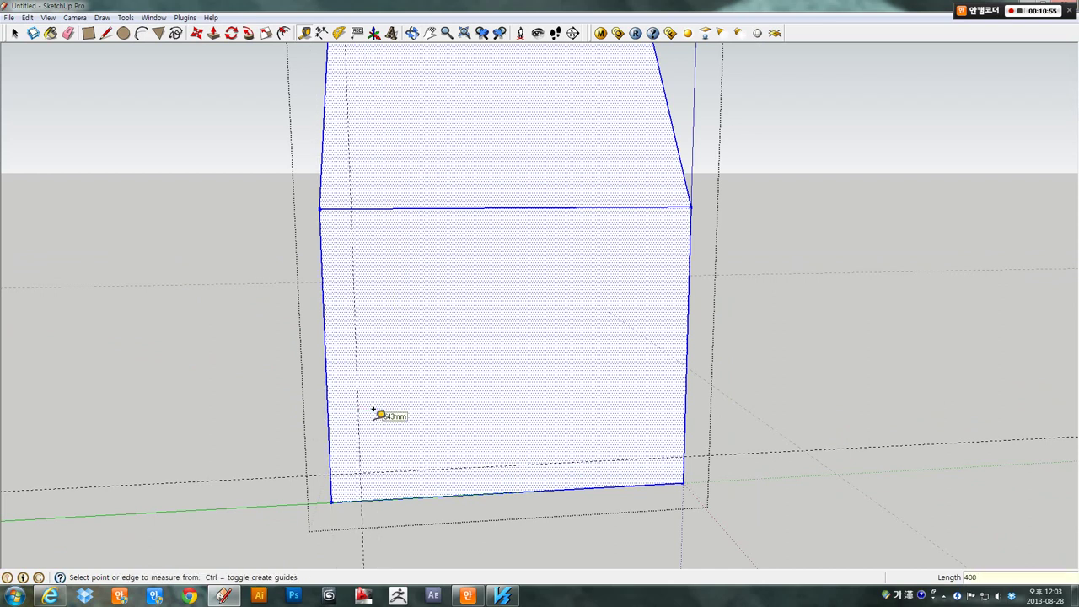
click(359, 429)
text(1200)
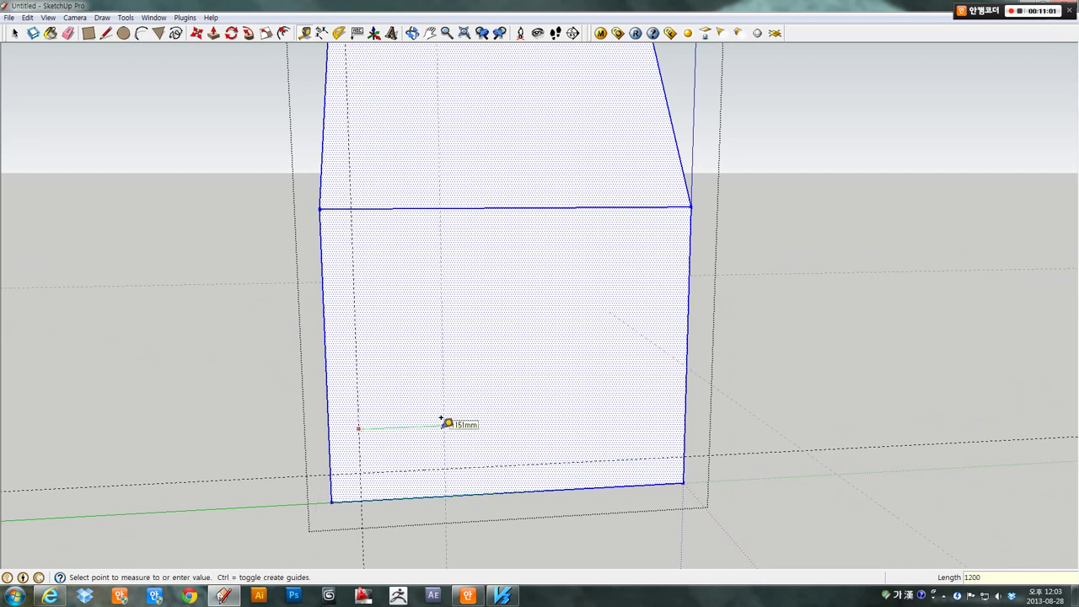
click(441, 419)
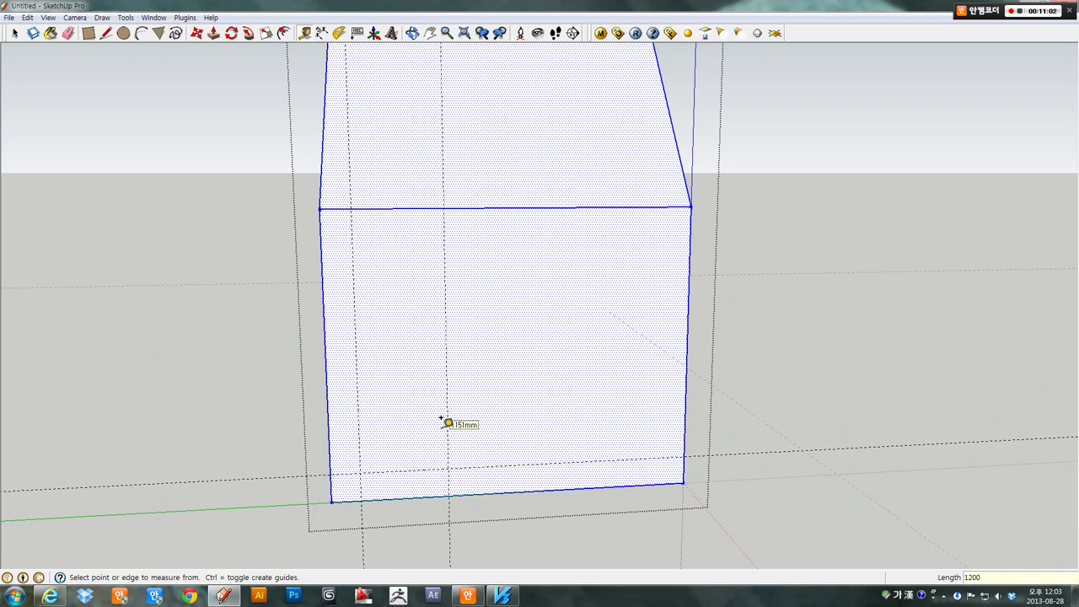
click(435, 469)
text(2300)
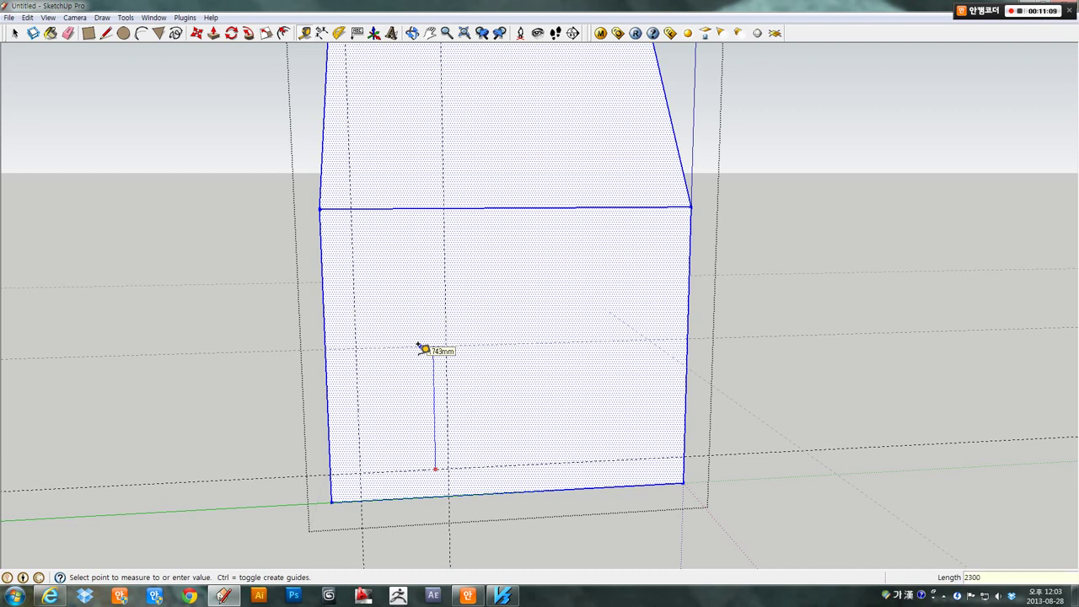
text(1000)
key(Return)
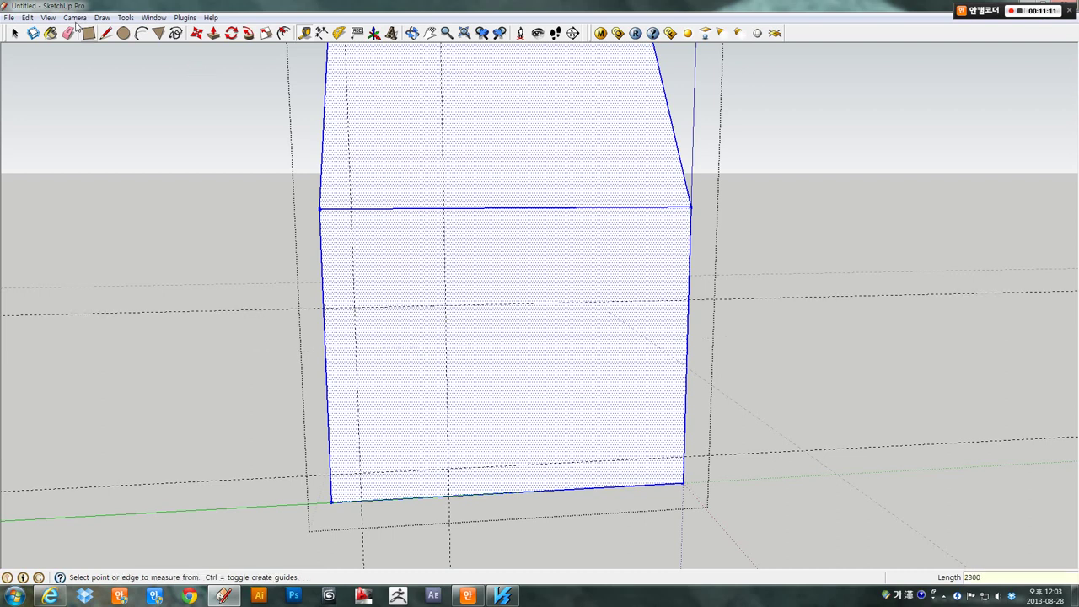
click(88, 33)
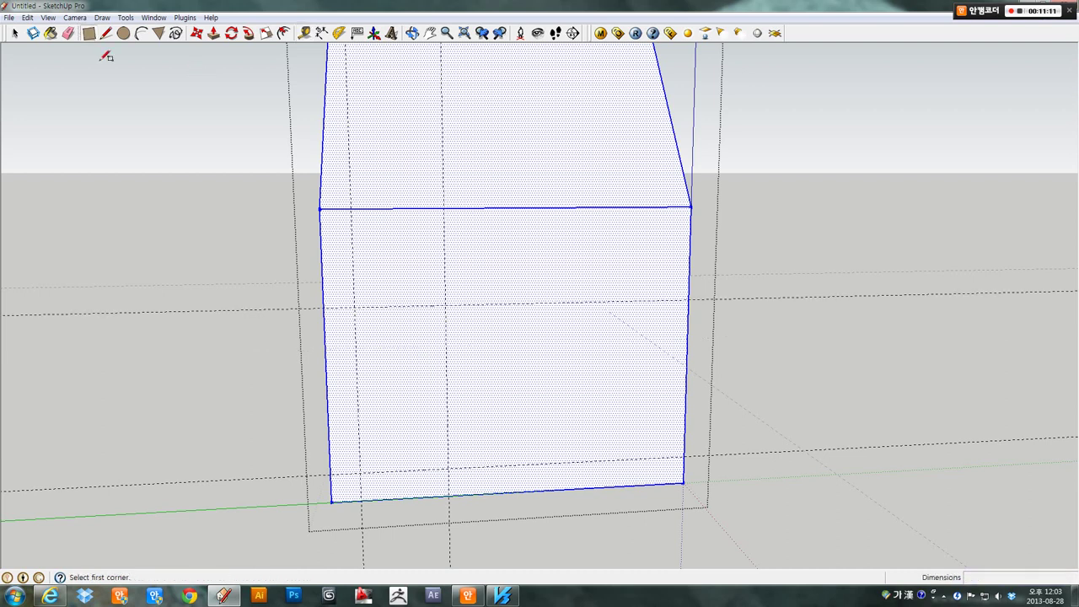
- Draw the door rectangle between the guides and push it 400 mm through the wall
click(355, 310)
click(448, 467)
middle_drag(402, 444, 454, 412)
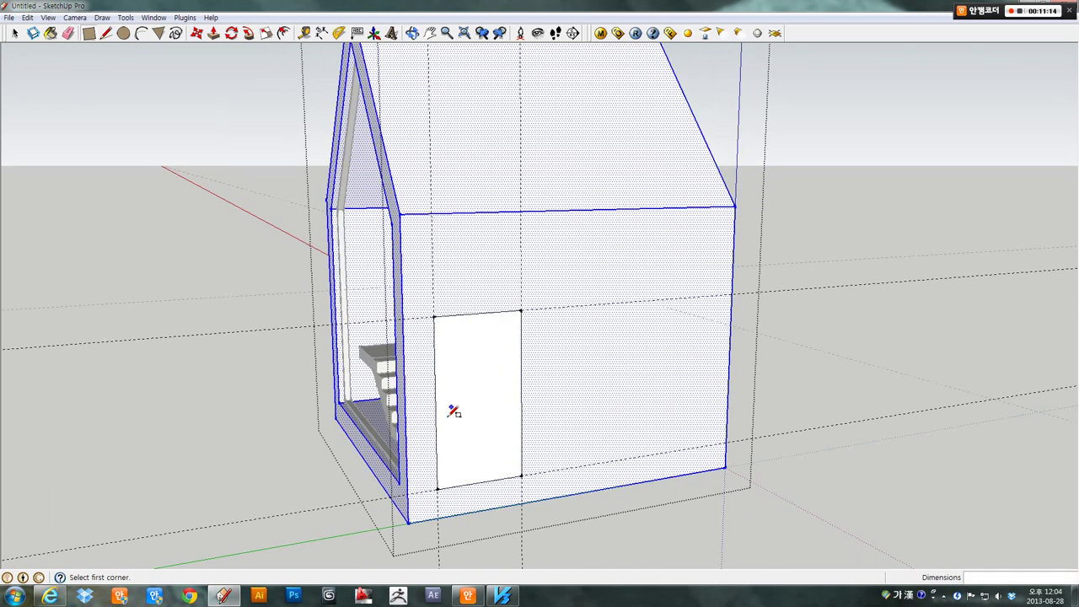
click(213, 32)
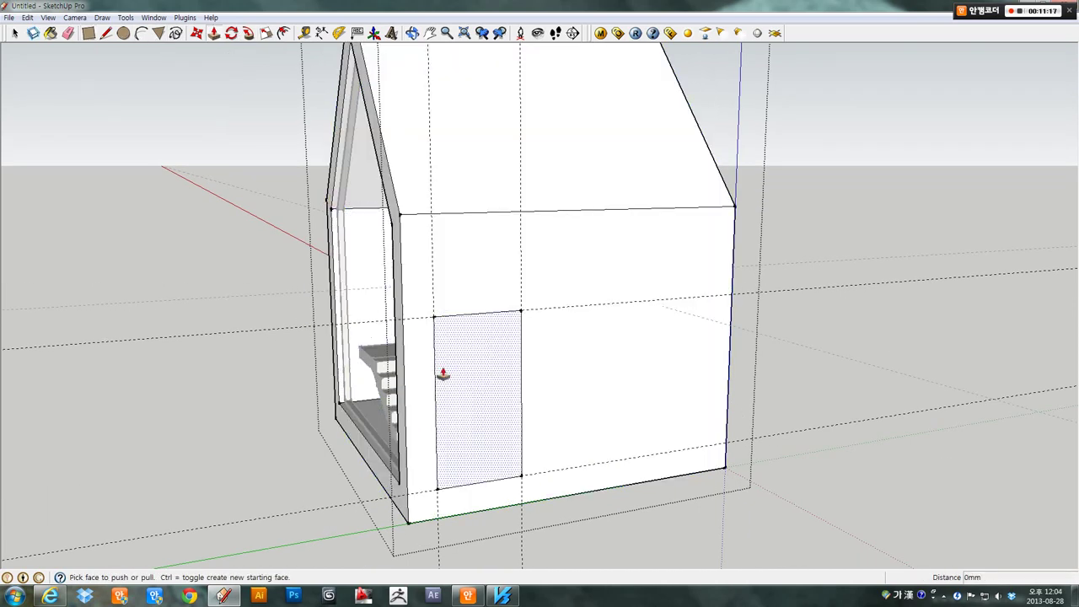
click(443, 373)
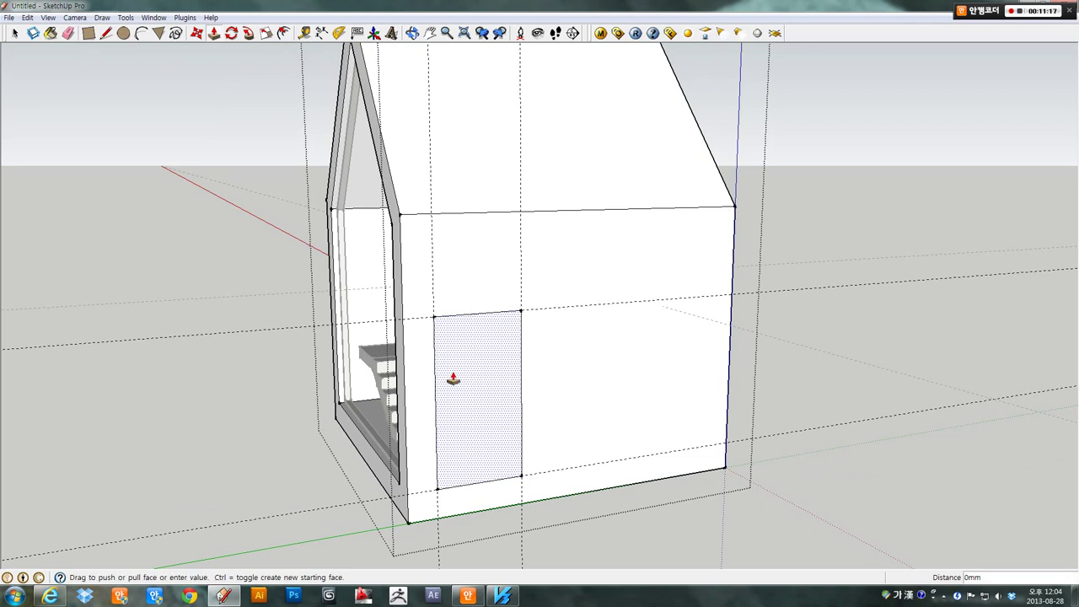
click(395, 278)
middle_drag(394, 279, 522, 287)
key(space)
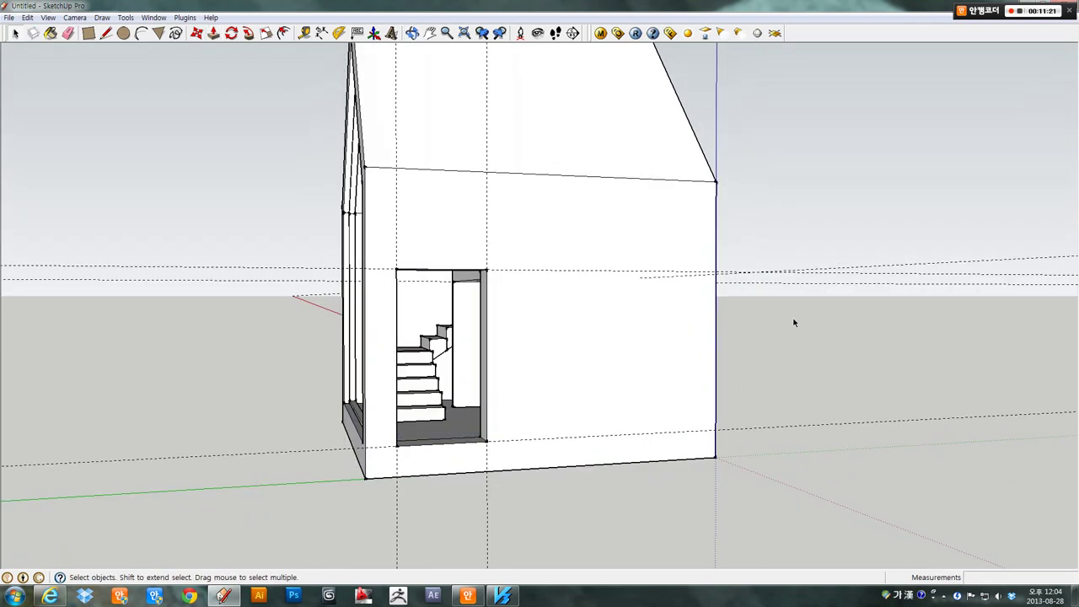
click(717, 320)
mouse_move(624, 374)
middle_down()
mouse_move(910, 367)
mouse_move(778, 365)
mouse_move(427, 436)
middle_up()
- Draw a 1200 x 400 mm rectangle at the doorway base and pull it into a 1200 mm block
click(88, 33)
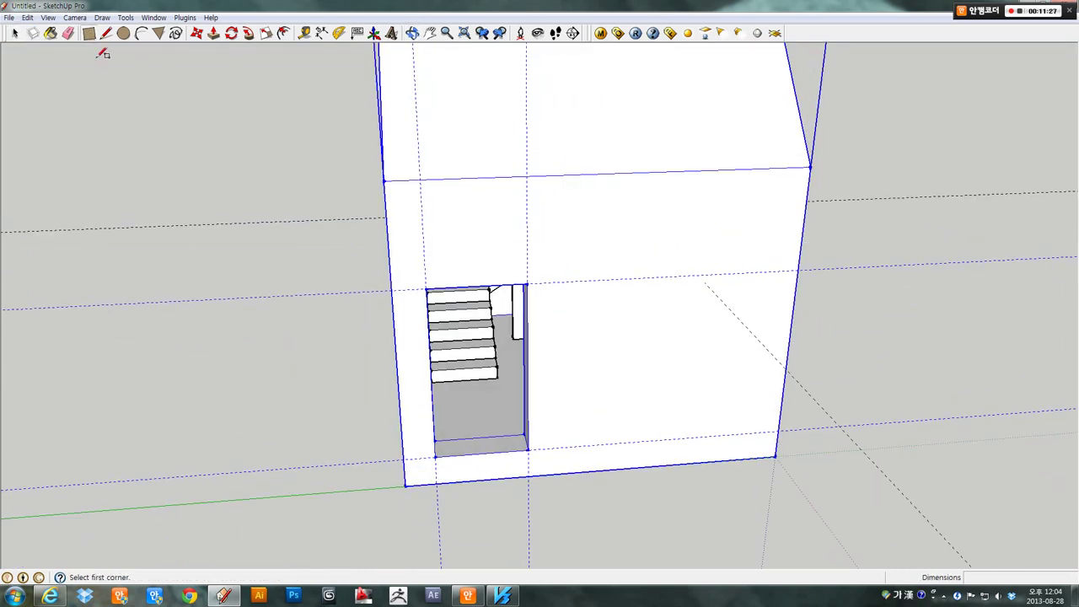
click(435, 456)
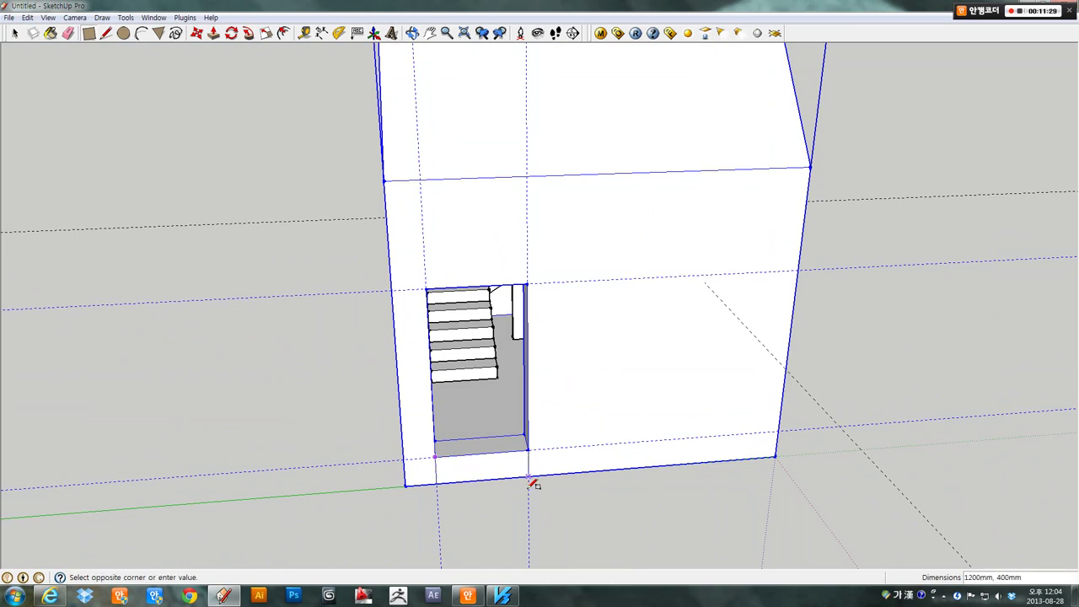
click(529, 476)
click(214, 33)
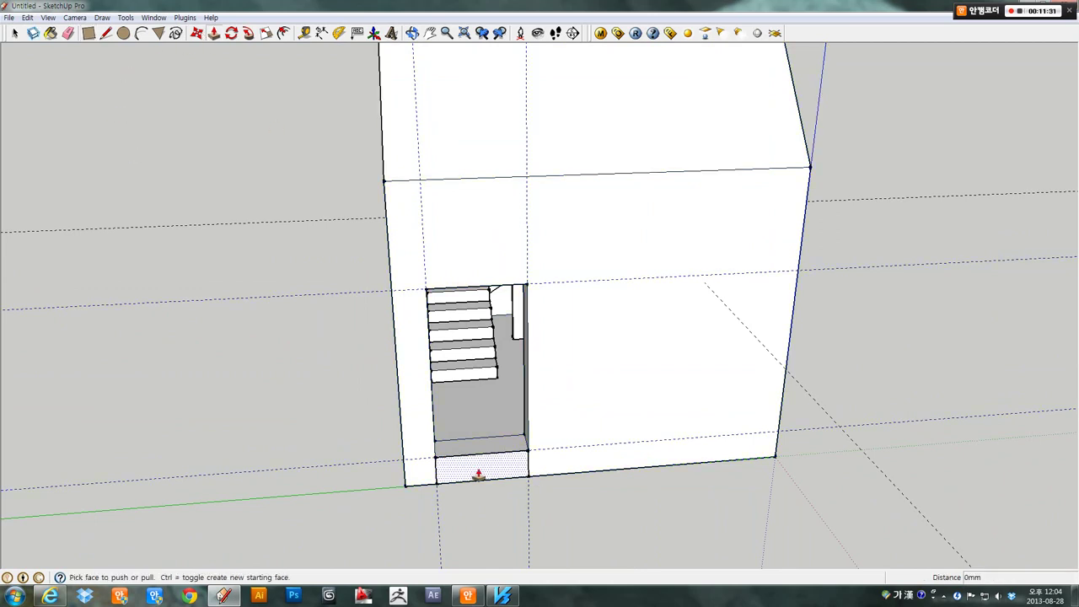
drag(482, 475, 490, 516)
text(1200)
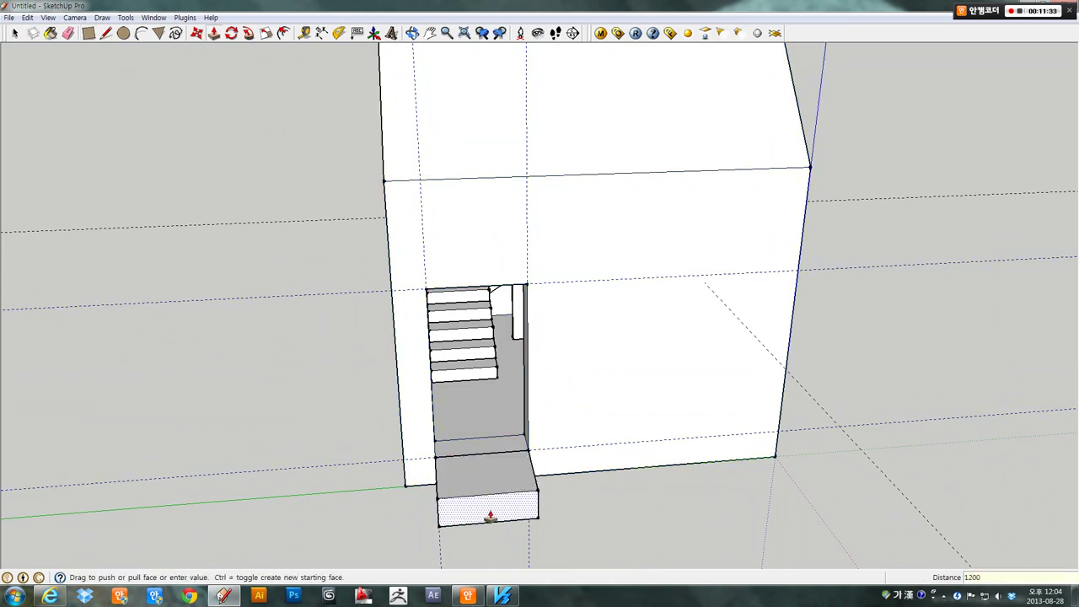
key(Return)
- Split the block's front face with a line and pull the lower part out 600 mm as a step
scroll(490, 517, down, 3)
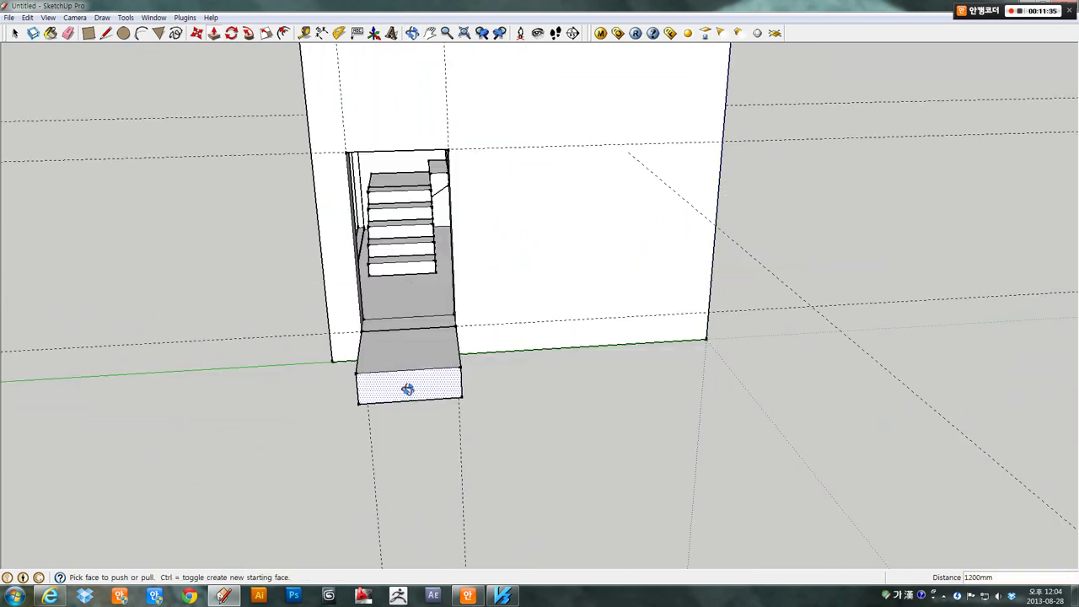
middle_drag(404, 383, 581, 398)
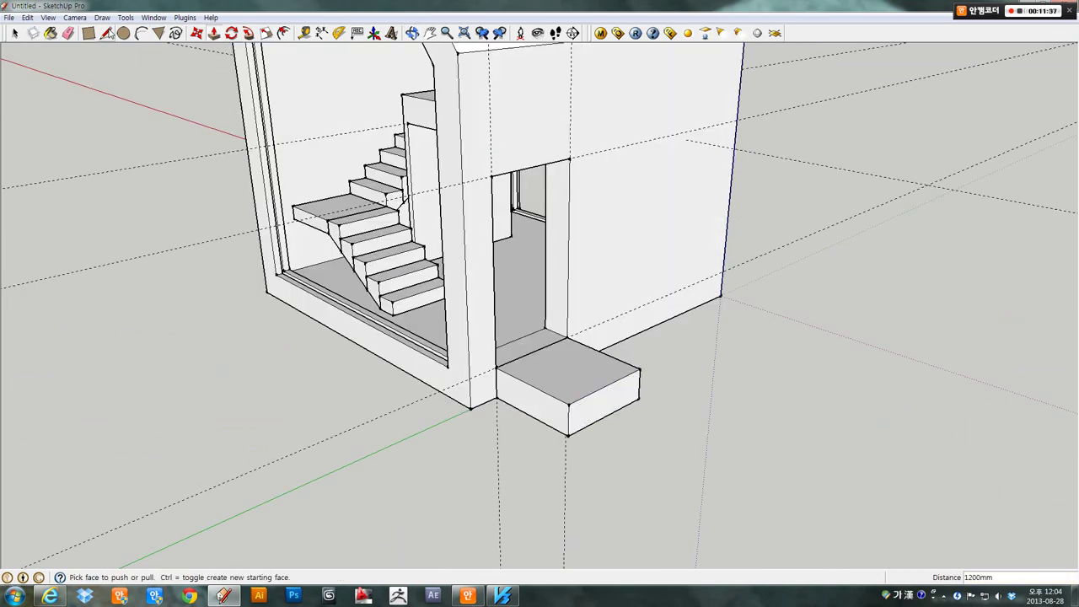
key(l)
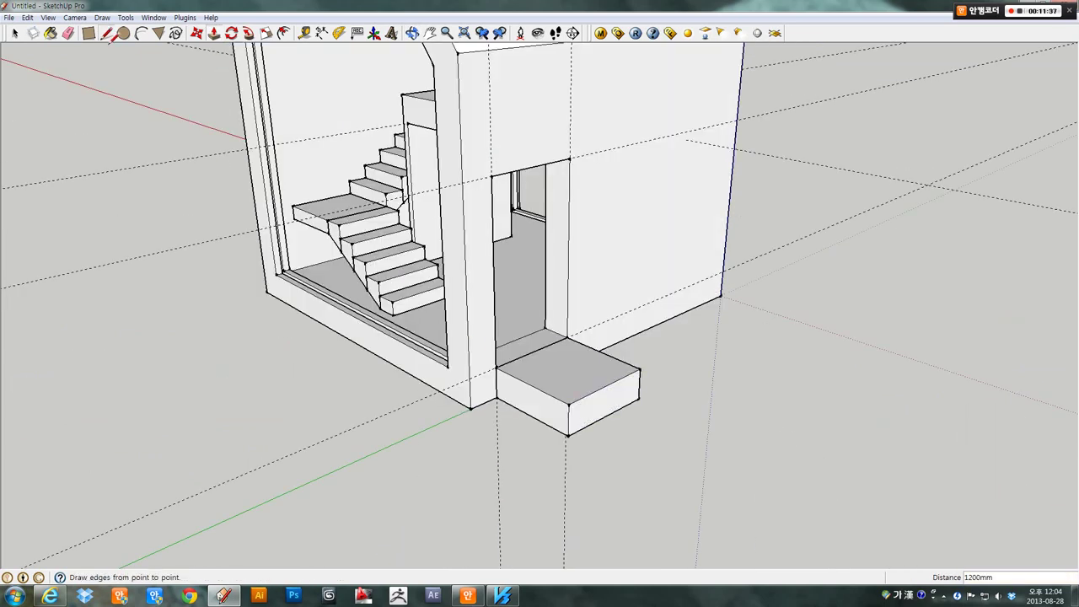
click(568, 420)
click(640, 387)
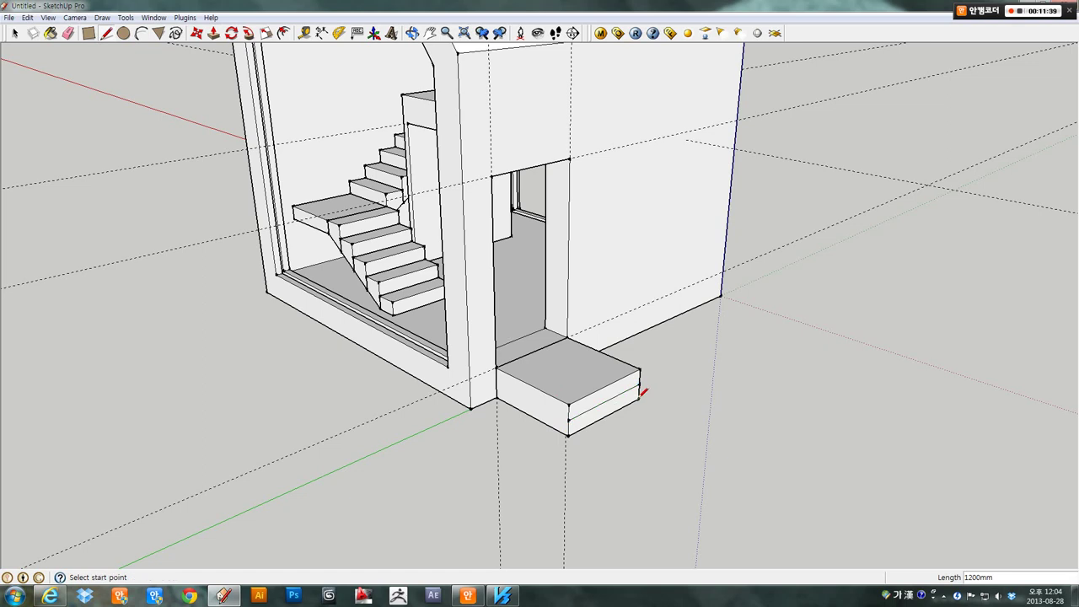
middle_drag(644, 405, 472, 354)
click(214, 32)
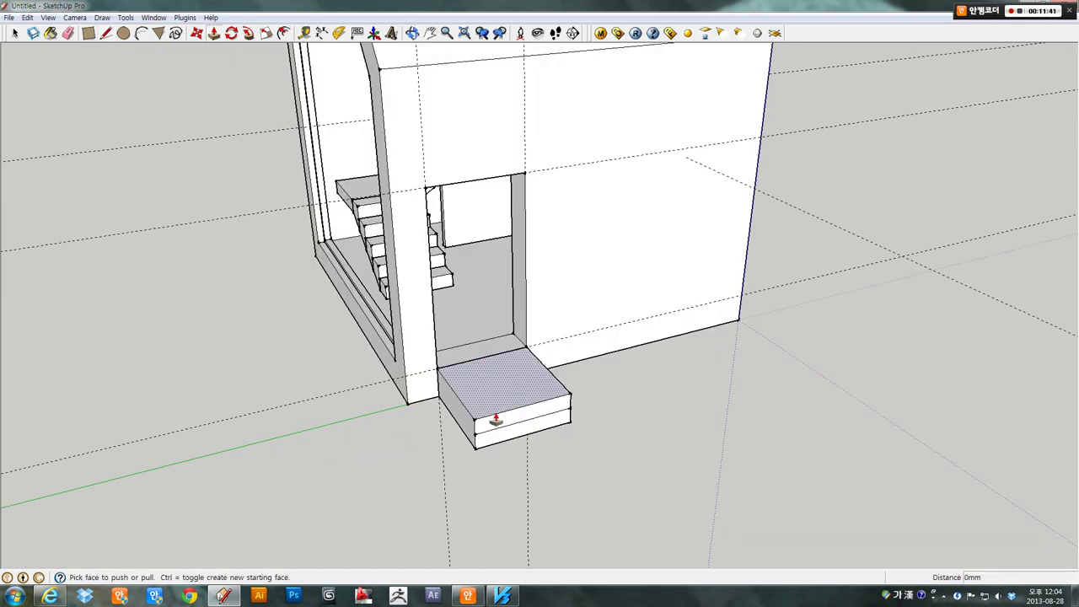
drag(498, 438, 533, 477)
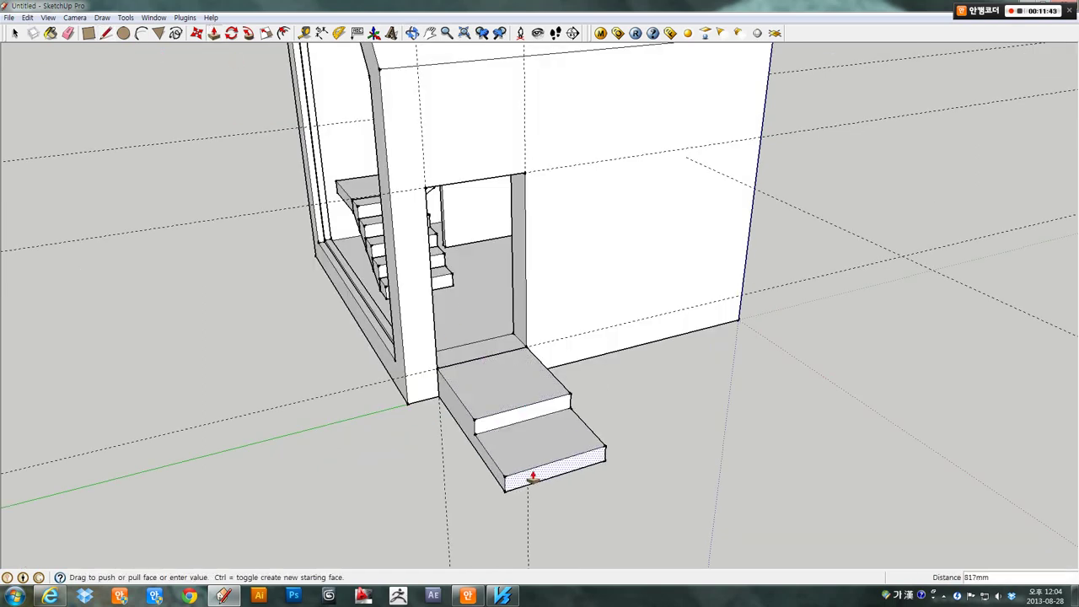
text(600)
key(Return)
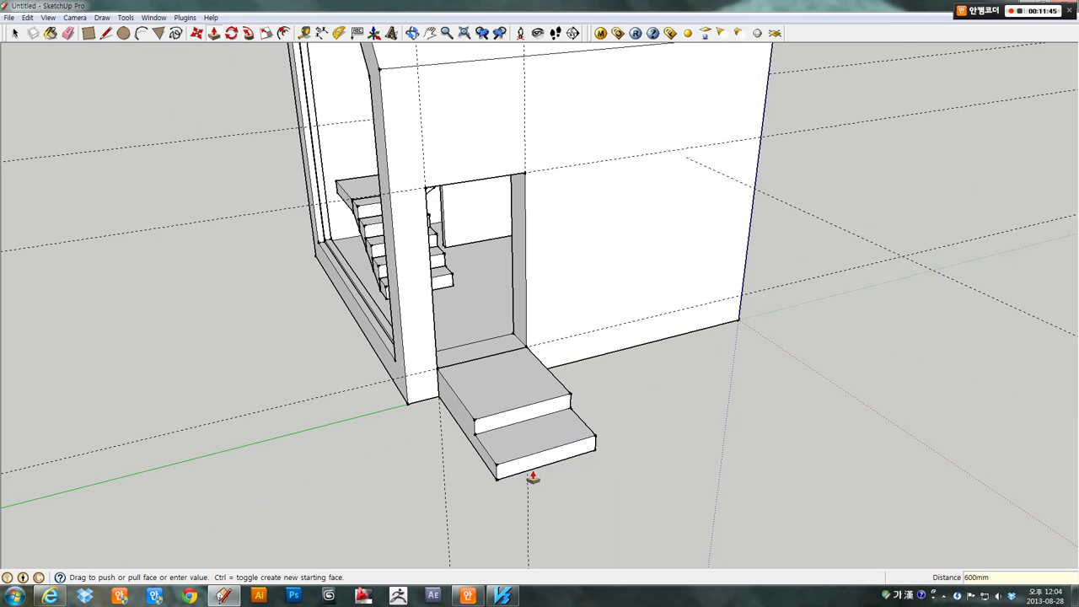
key(space)
middle_drag(533, 478, 781, 375)
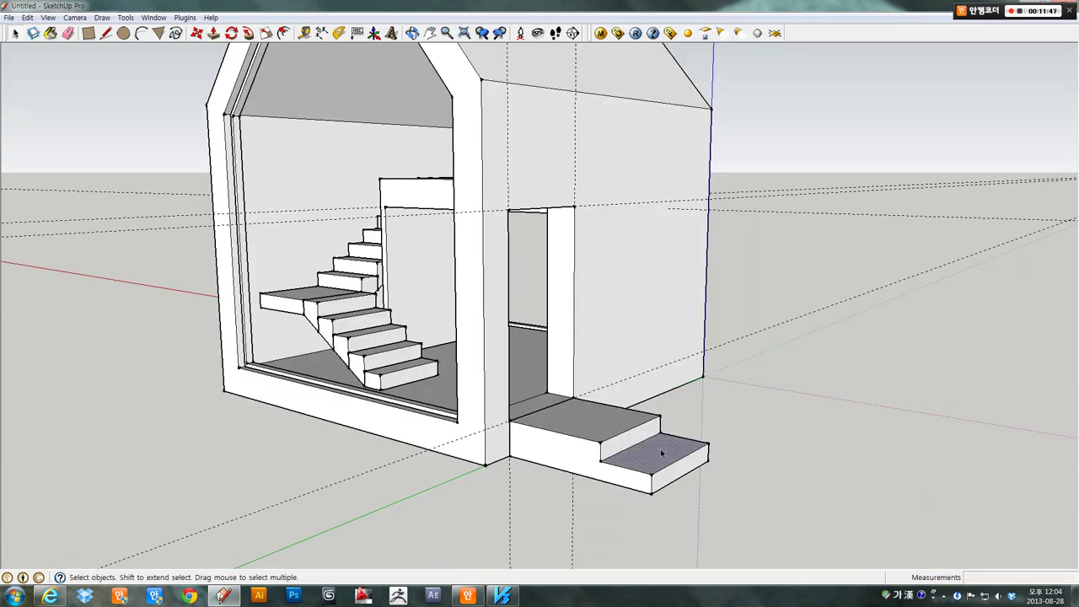
- Select both entry steps and make them a group
triple_click(662, 453)
right_click(662, 454)
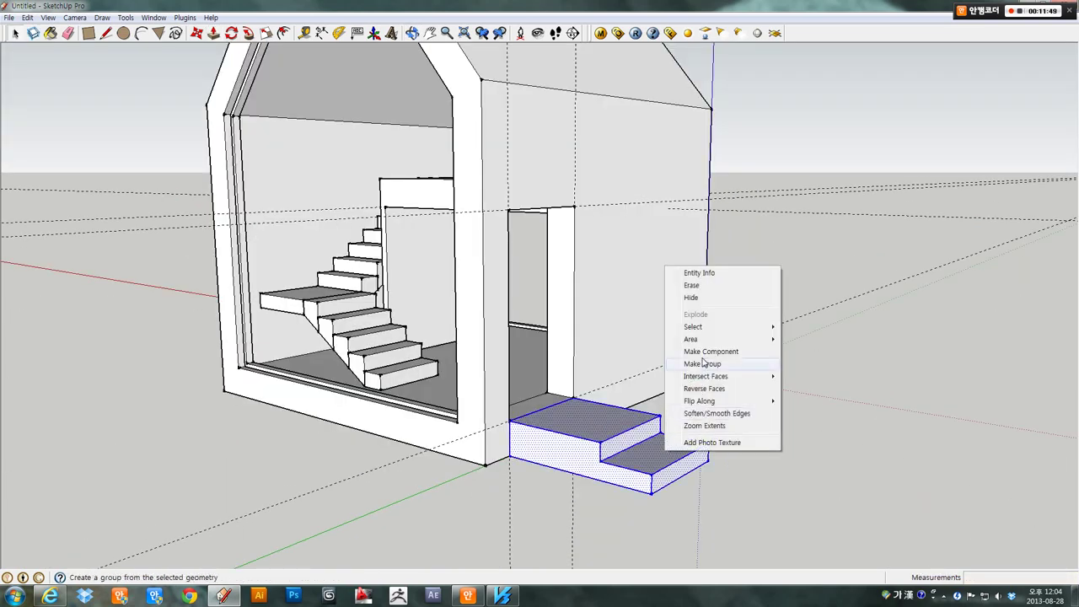
click(707, 362)
click(759, 380)
mouse_move(759, 379)
middle_down()
mouse_move(771, 439)
mouse_move(382, 254)
middle_up()
- With Tape Measure, place a guide 200 mm above the door's top edge, then another 100 mm higher
scroll(381, 255, up, 2)
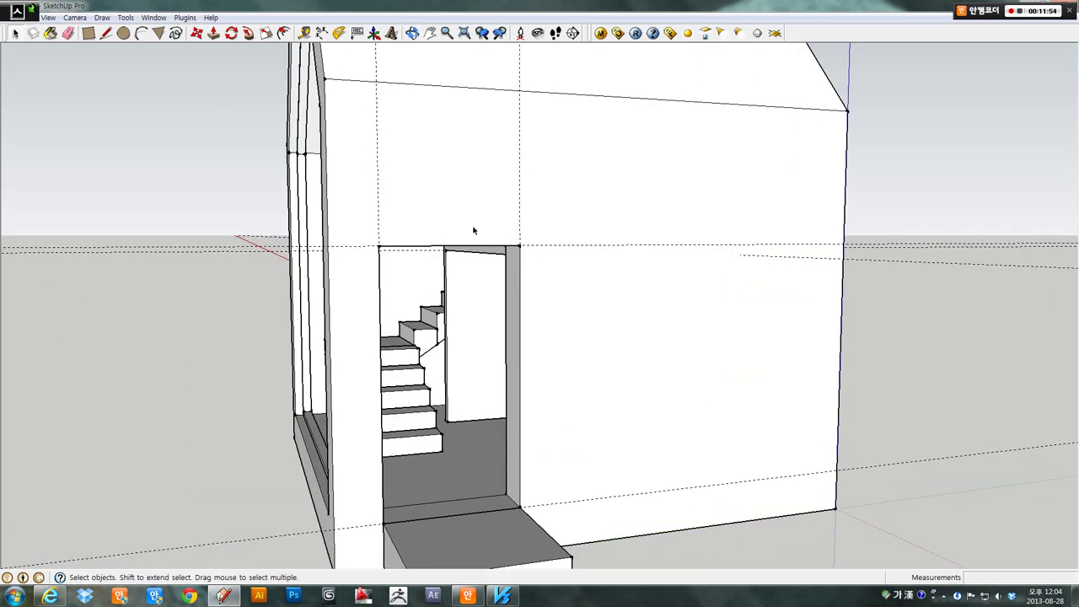
middle_drag(175, 156, 118, 50)
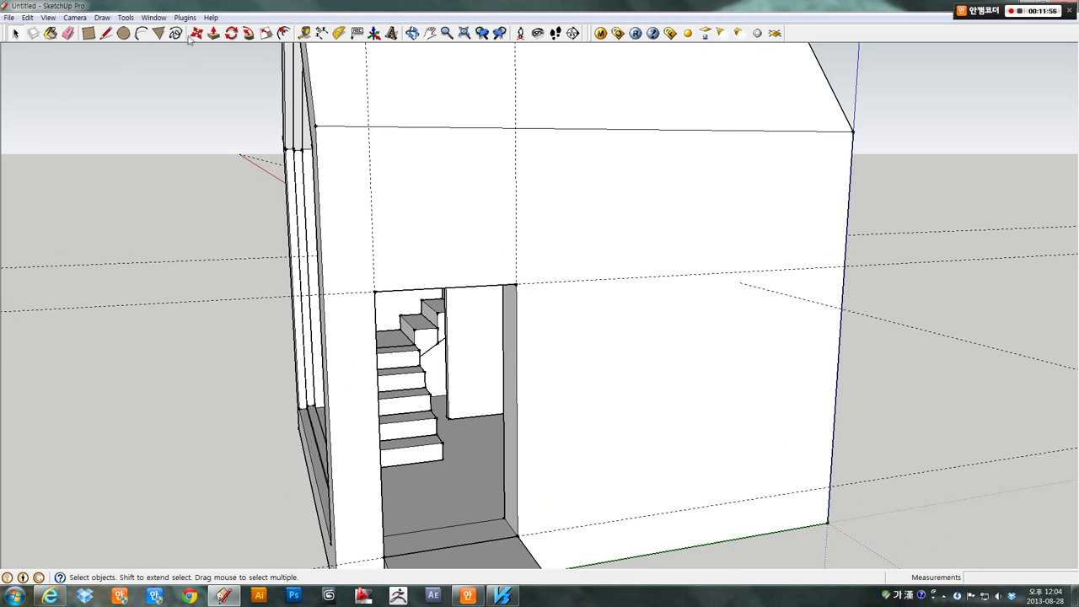
click(305, 32)
click(555, 282)
text(200)
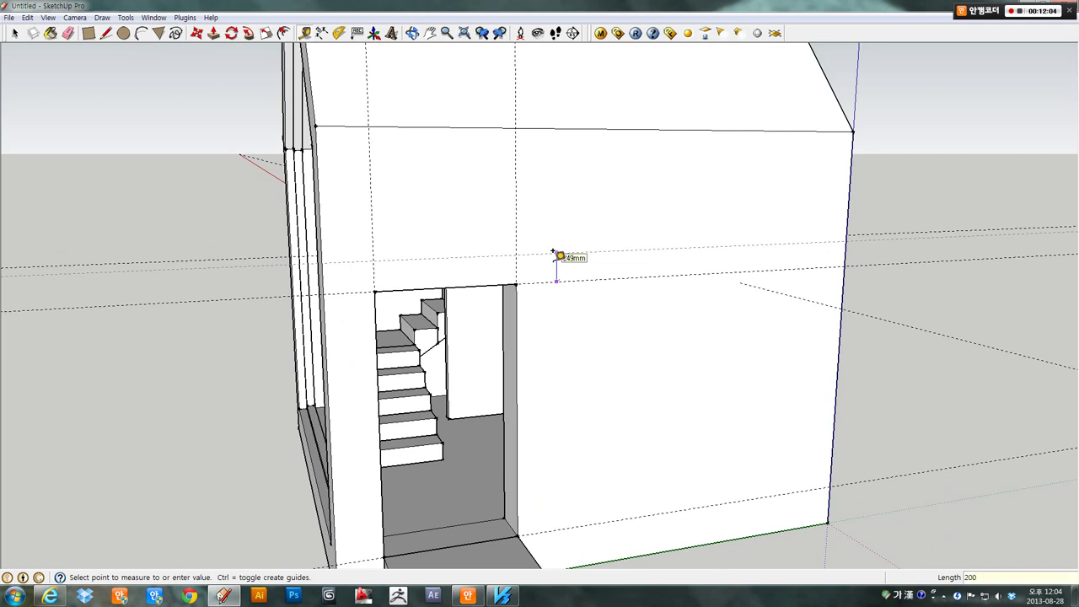
key(Return)
key(Return)
click(569, 246)
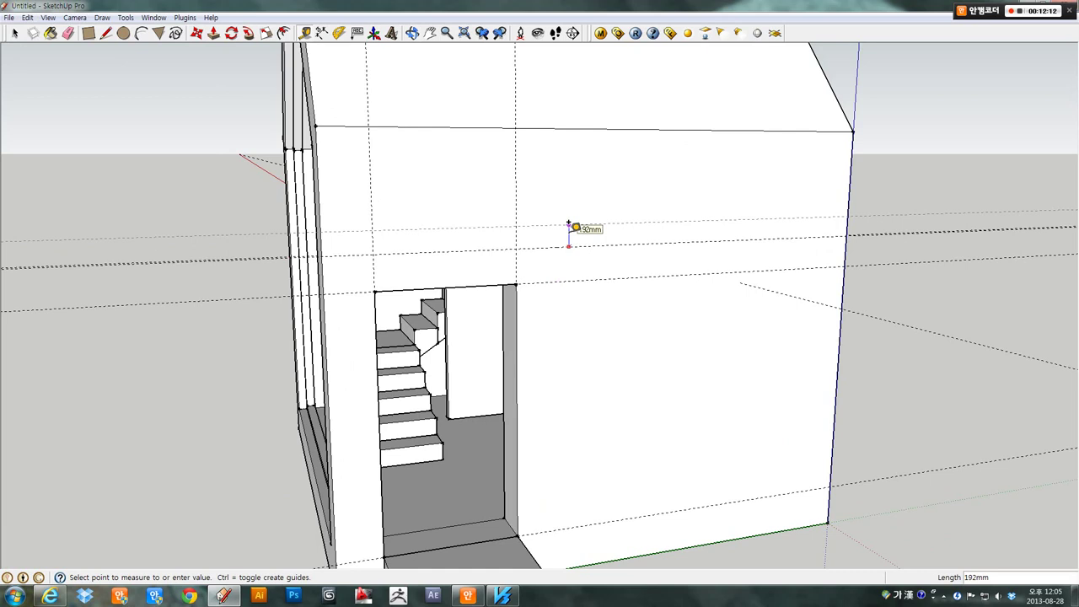
text(100)
key(Return)
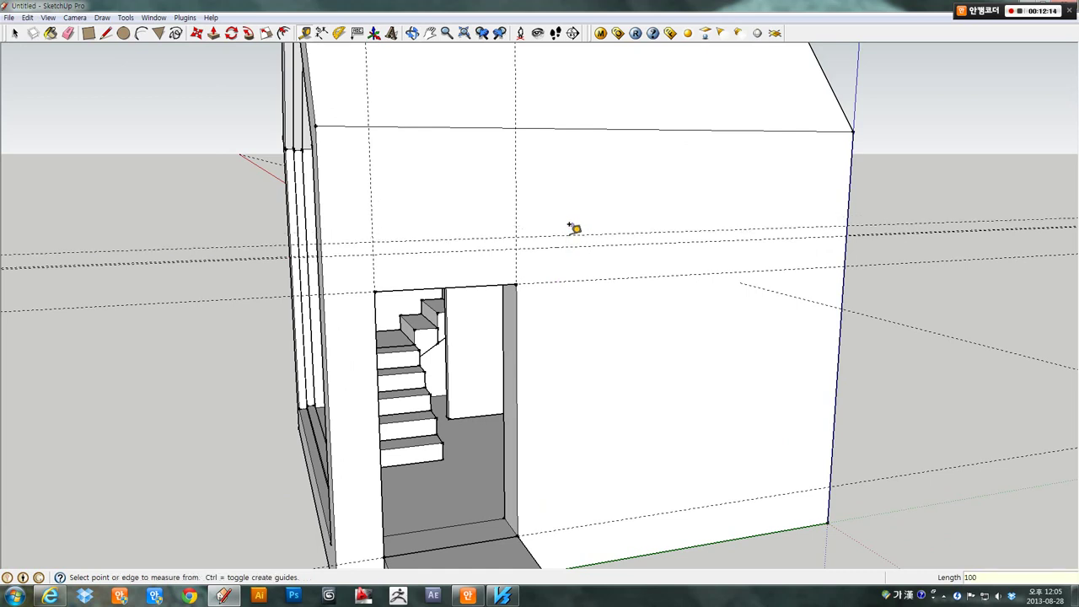
click(321, 32)
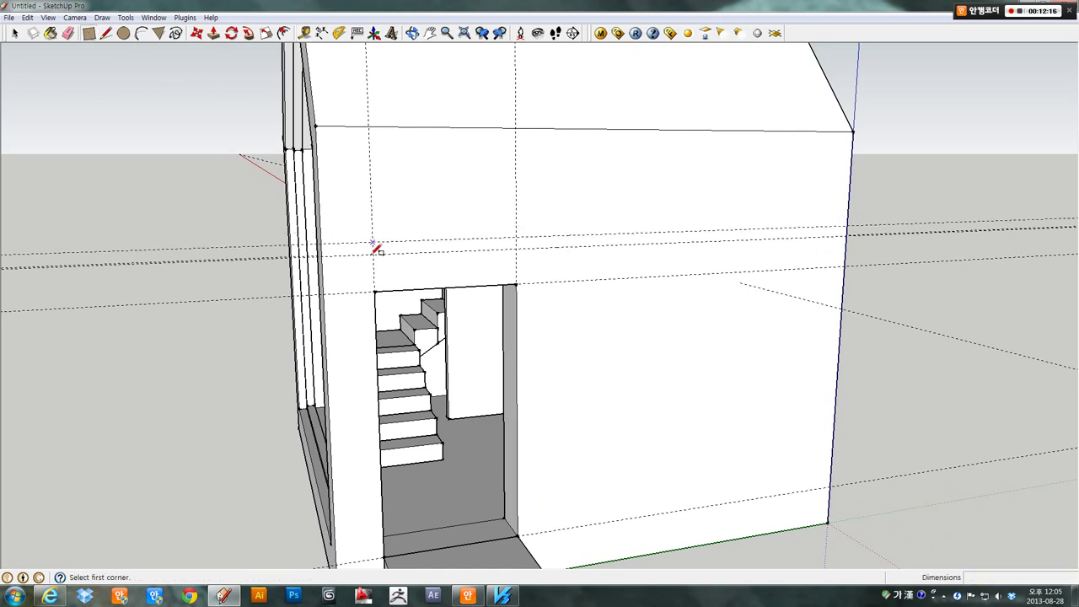
- Draw a thin rectangle between the guides above the door and push it out 600 mm
click(374, 245)
click(519, 244)
middle_drag(513, 273, 540, 325)
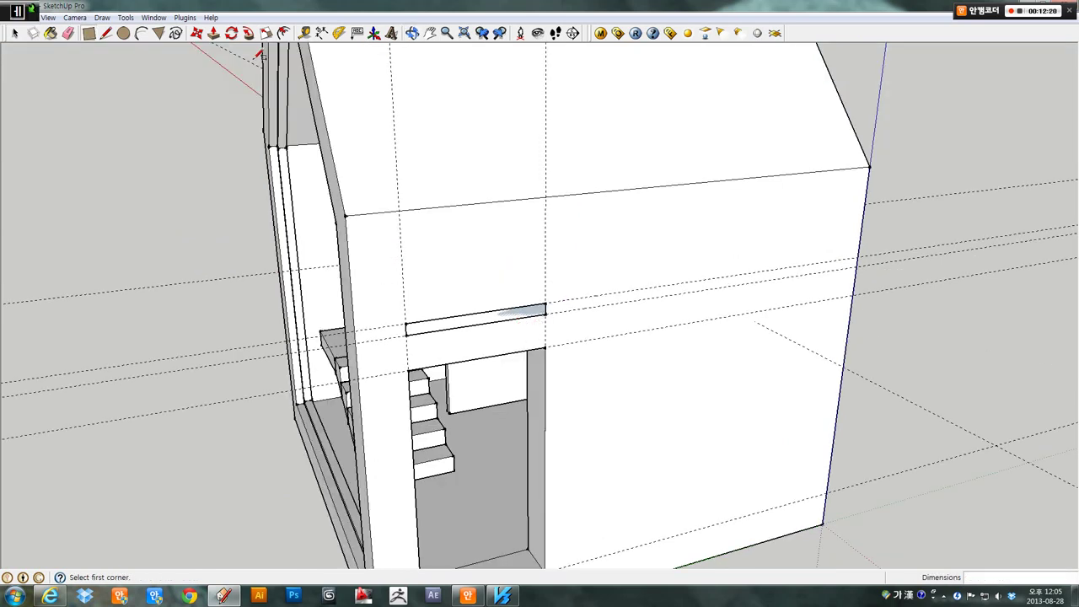
mouse_move(332, 263)
middle_down()
mouse_move(470, 280)
mouse_move(514, 308)
mouse_move(446, 248)
middle_up()
key(p)
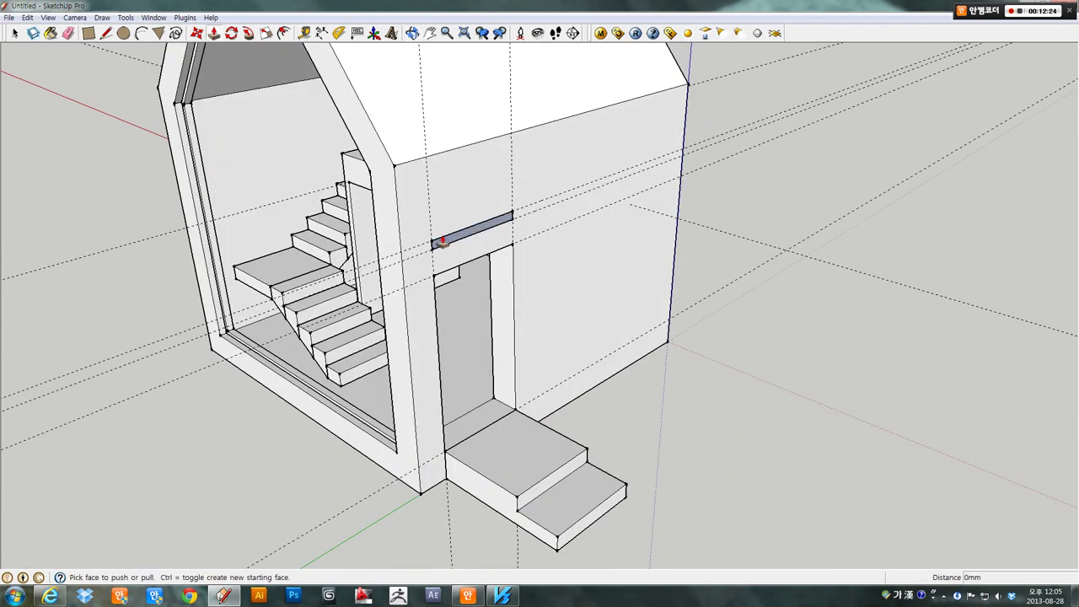
drag(442, 242, 516, 489)
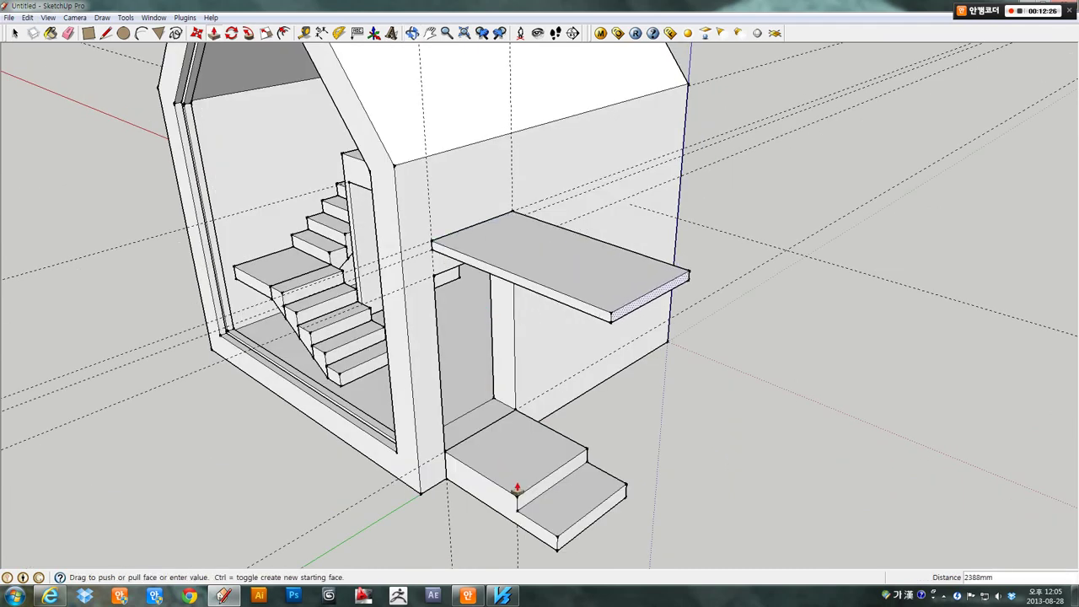
drag(517, 489, 481, 480)
- Extend both ends of the canopy slab sideways by 200 mm each
mouse_move(499, 475)
middle_down()
mouse_move(632, 265)
mouse_move(713, 366)
mouse_move(393, 268)
middle_up()
drag(393, 267, 409, 268)
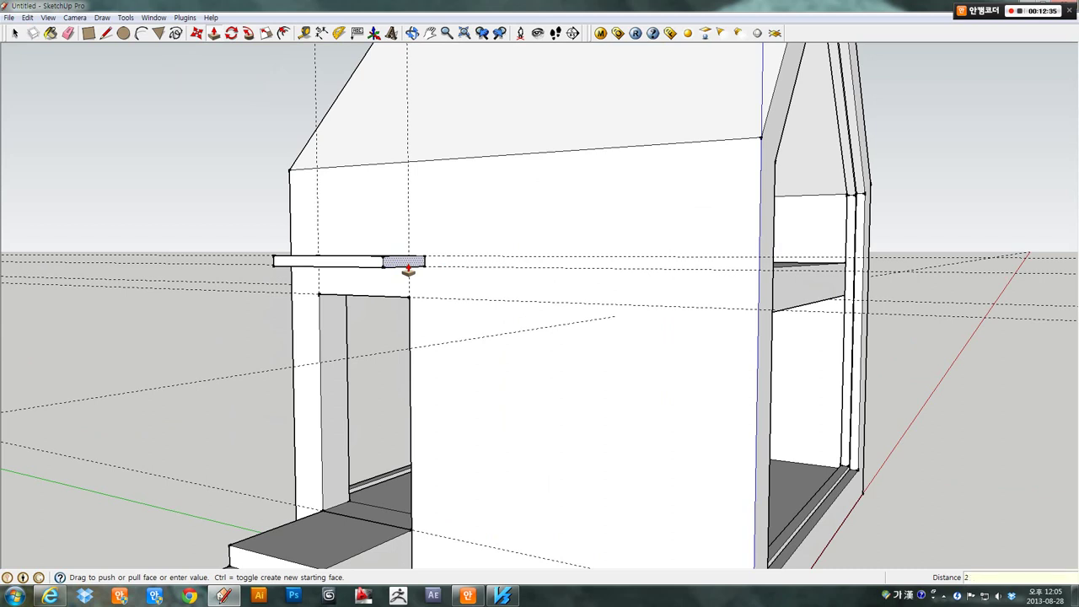
text(00mm)
key(Return)
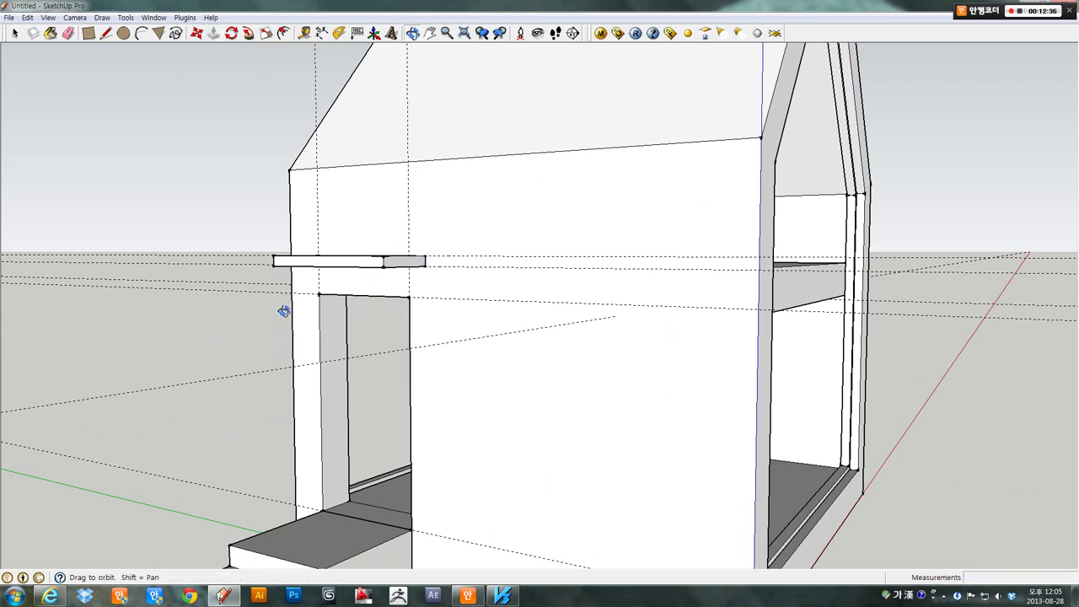
middle_drag(284, 308, 603, 334)
drag(689, 292, 675, 297)
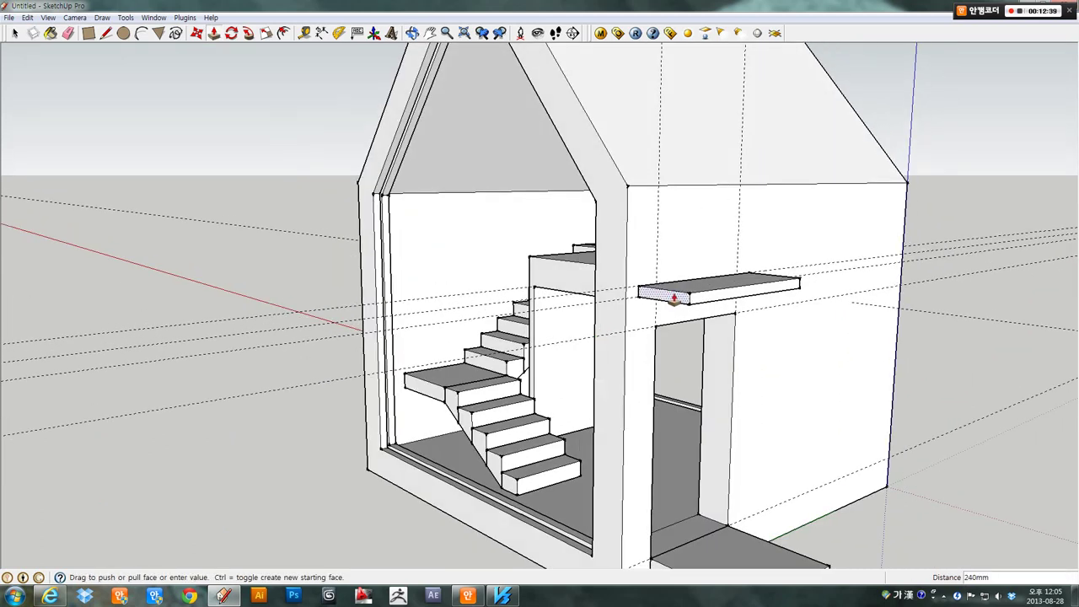
text(mm)
key(Return)
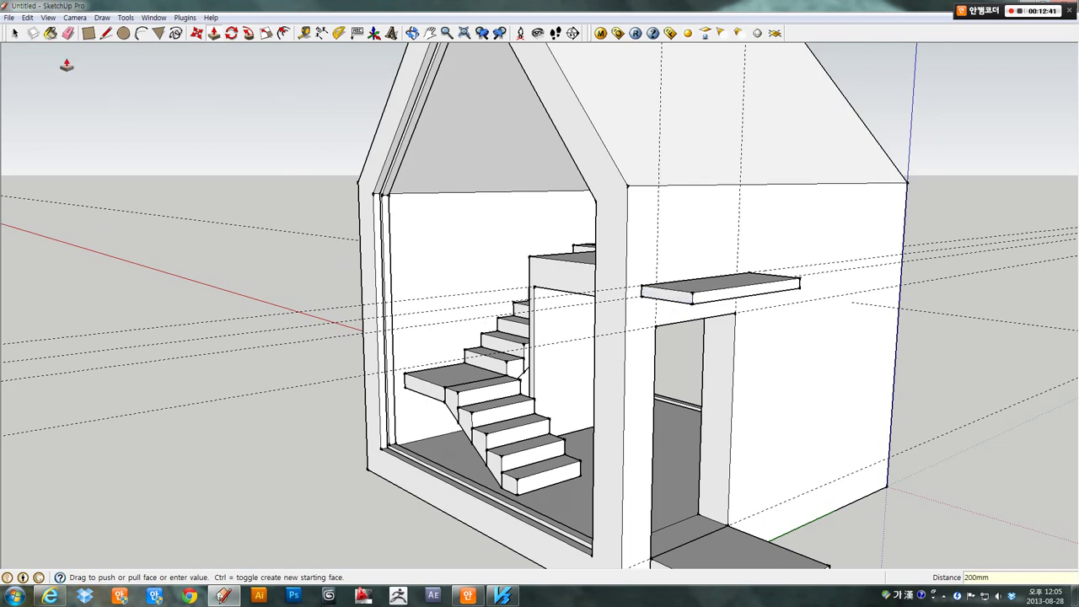
- Switch to the front view and orbit around the house to check the canopy and stairs
click(15, 31)
key(F3)
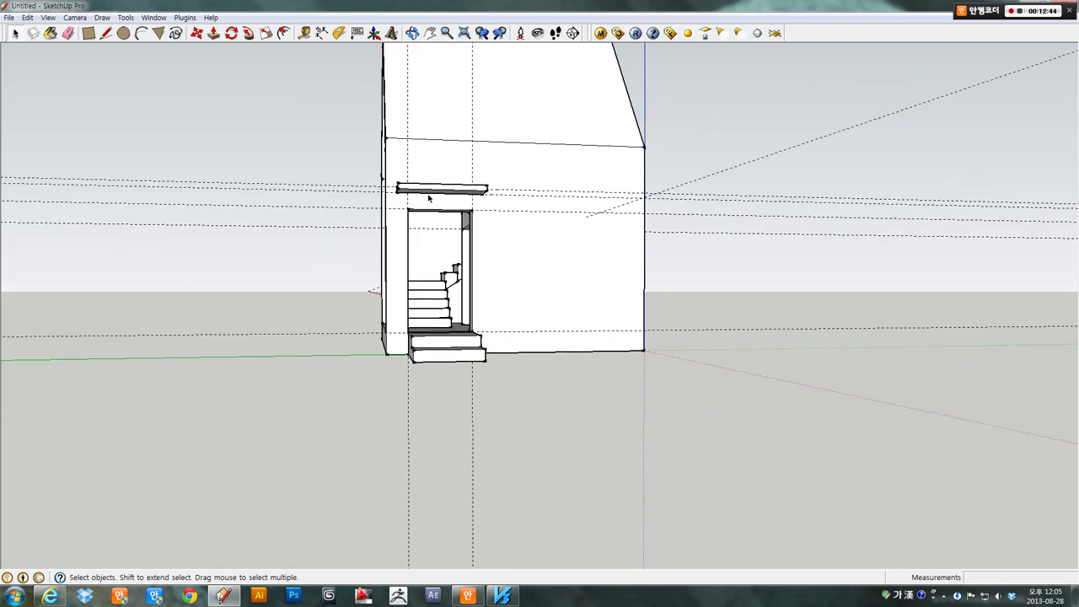
middle_drag(432, 240, 518, 368)
mouse_move(577, 387)
middle_down()
mouse_move(359, 422)
mouse_move(315, 380)
mouse_move(272, 207)
mouse_move(612, 211)
middle_up()
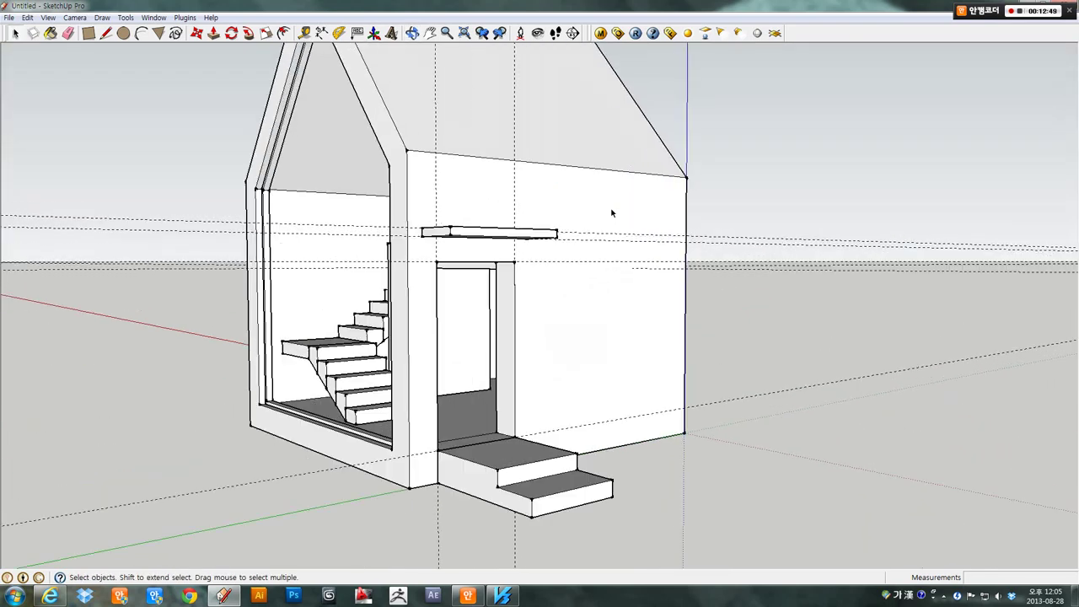
scroll(609, 215, up, 2)
scroll(608, 219, down, 3)
click(89, 33)
- Draw a rectangle over the door opening to close it with a face
mouse_move(379, 219)
middle_down()
mouse_move(381, 248)
mouse_move(286, 228)
middle_up()
scroll(265, 193, up, 1)
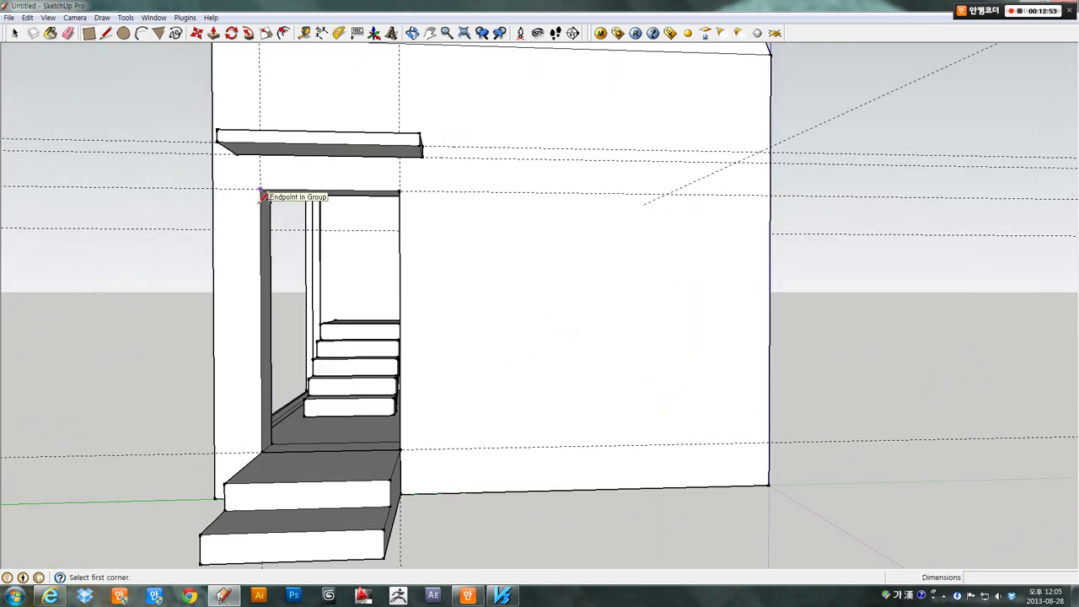
click(263, 195)
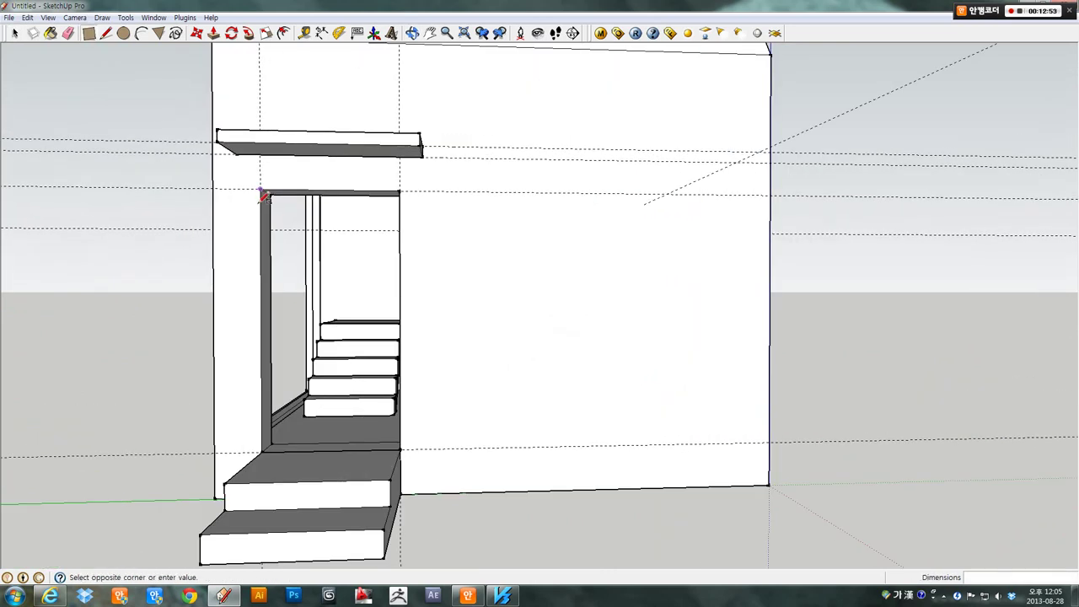
click(401, 453)
key(space)
- Select the canopy slab with its edges and make it a group
scroll(364, 301, up, 2)
middle_drag(364, 302, 342, 197)
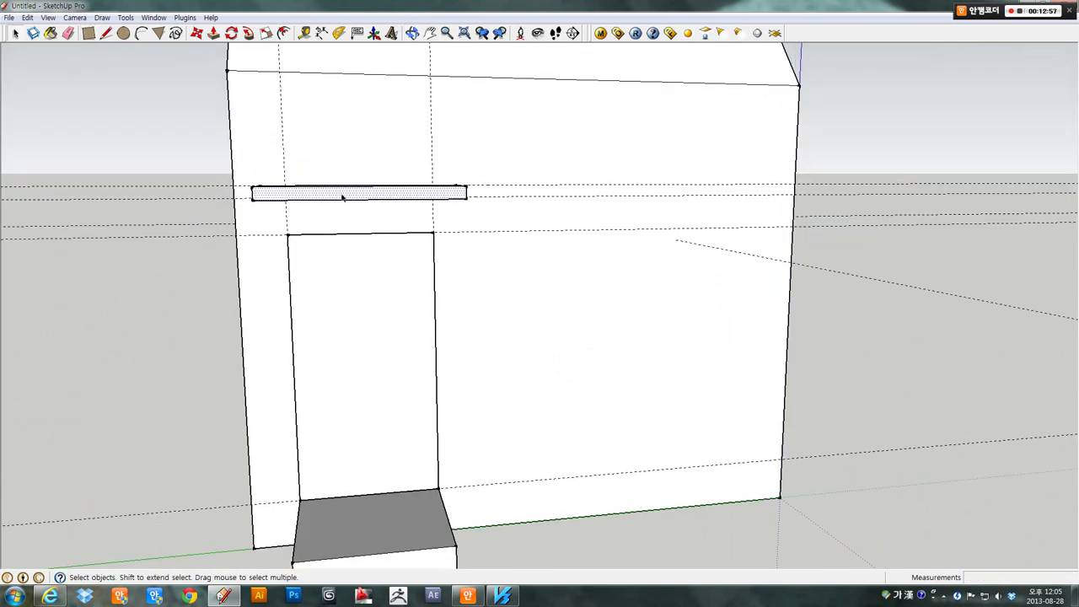
double_click(342, 196)
right_click(344, 199)
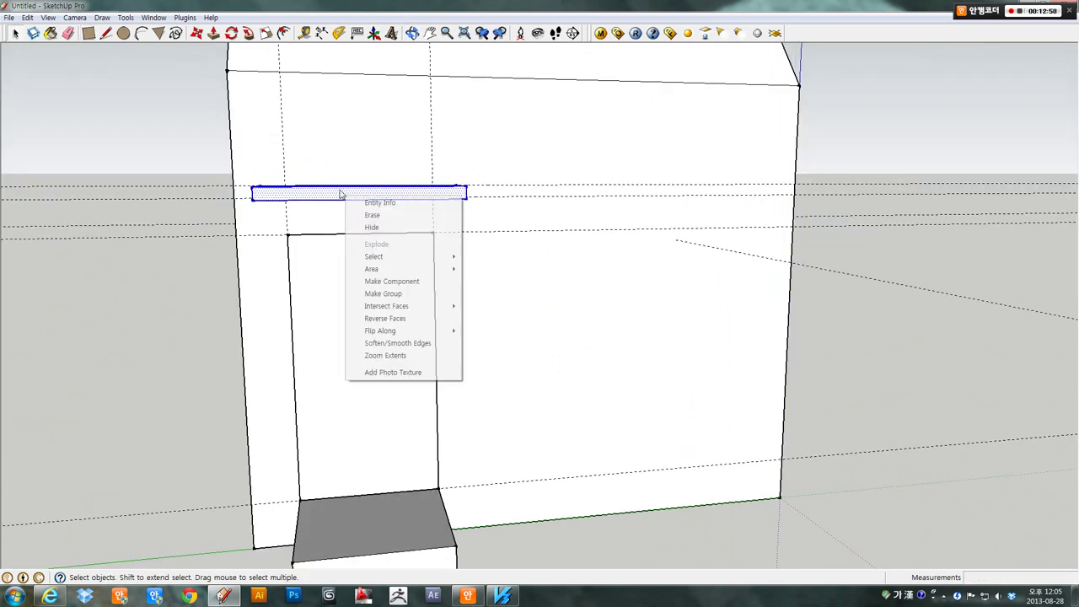
click(377, 295)
- Push the new door face 50 mm into the wall
click(154, 342)
click(347, 309)
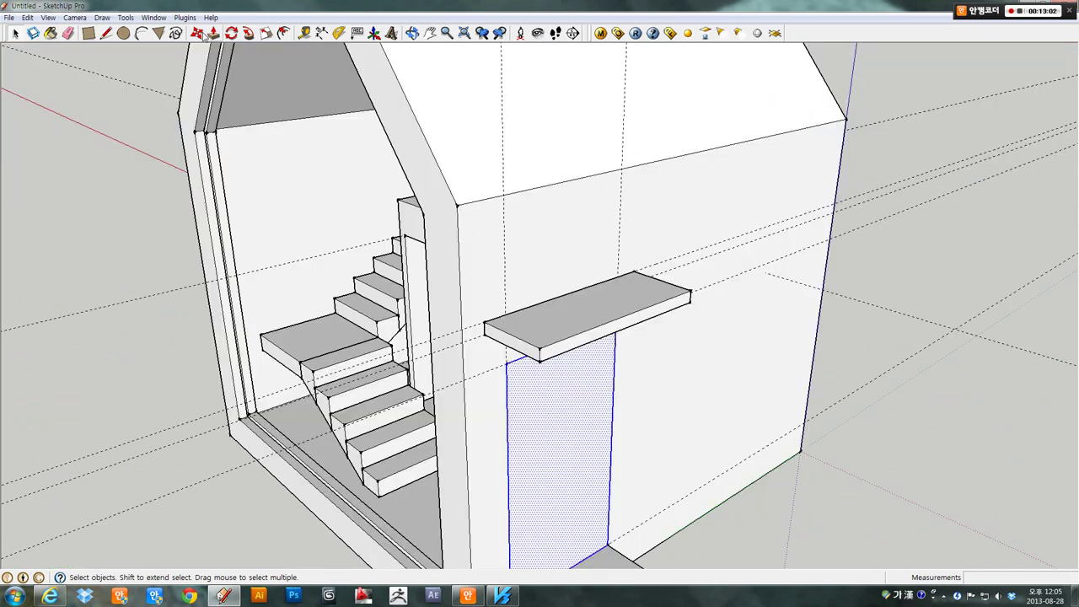
click(213, 33)
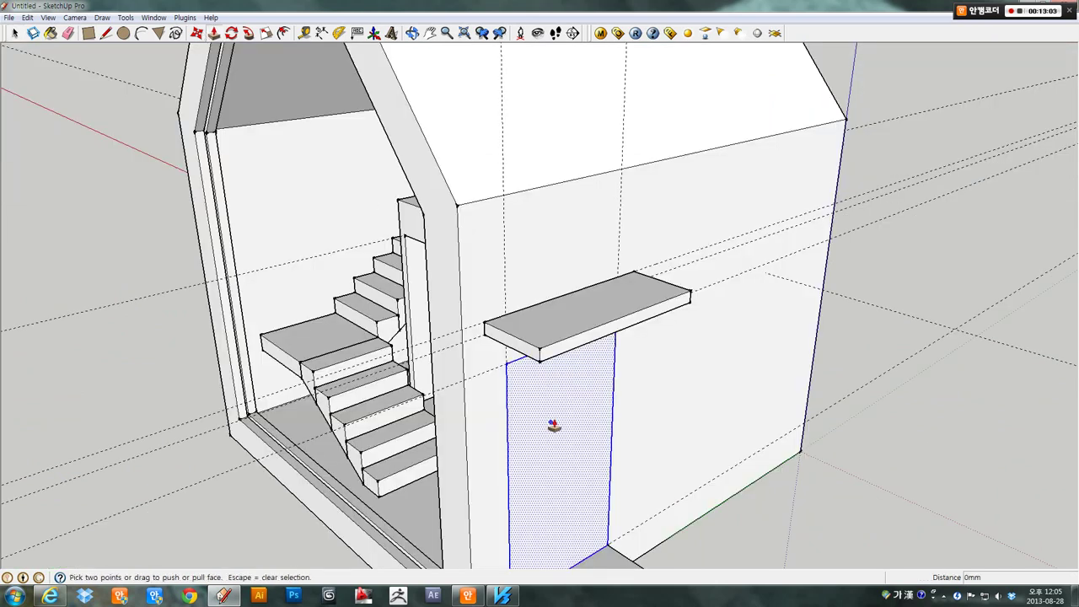
middle_drag(556, 430, 484, 311)
drag(418, 314, 428, 326)
text(50)
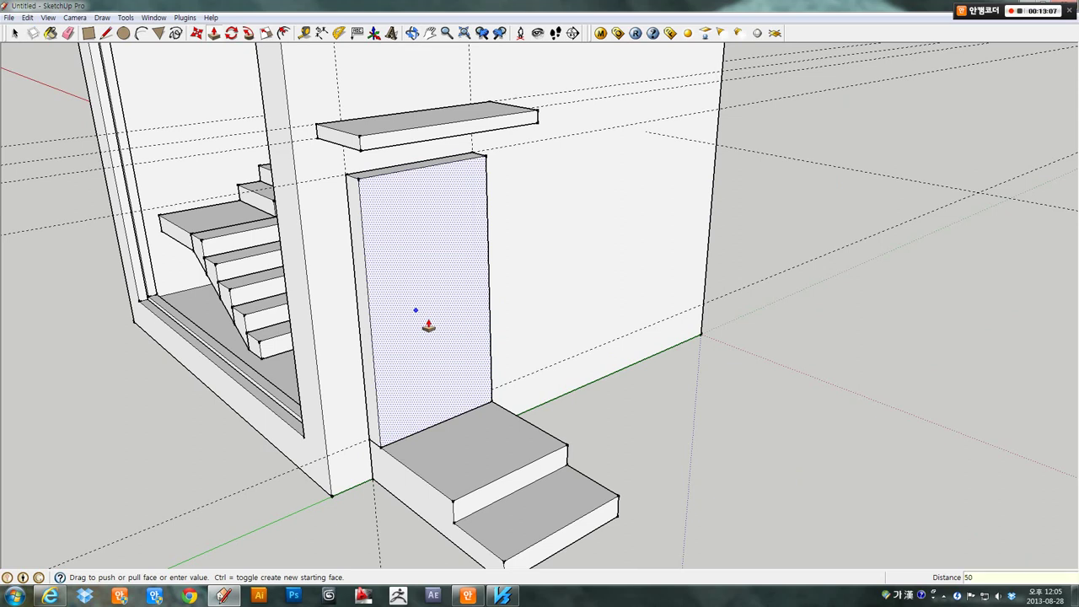
key(Return)
key(space)
- Select the door face and its edges and bring up its context menu
click(414, 272)
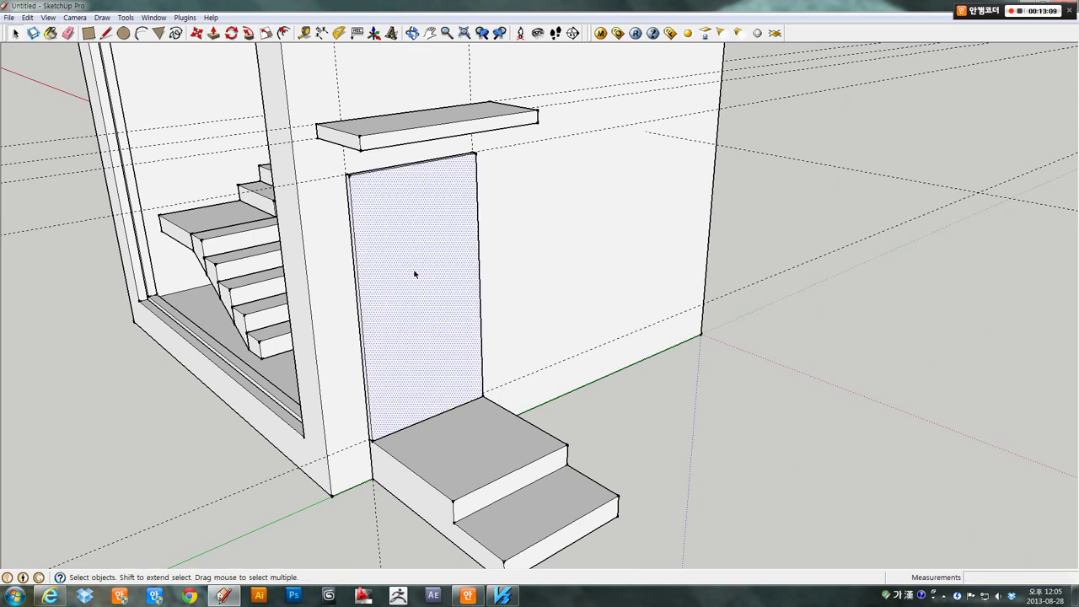
mouse_move(450, 266)
middle_down()
mouse_move(295, 199)
mouse_move(369, 176)
middle_up()
scroll(298, 202, up, 2)
double_click(368, 177)
right_click(368, 176)
- Group the door, then inside the group offset its face inward 200 mm to form a panel
click(410, 274)
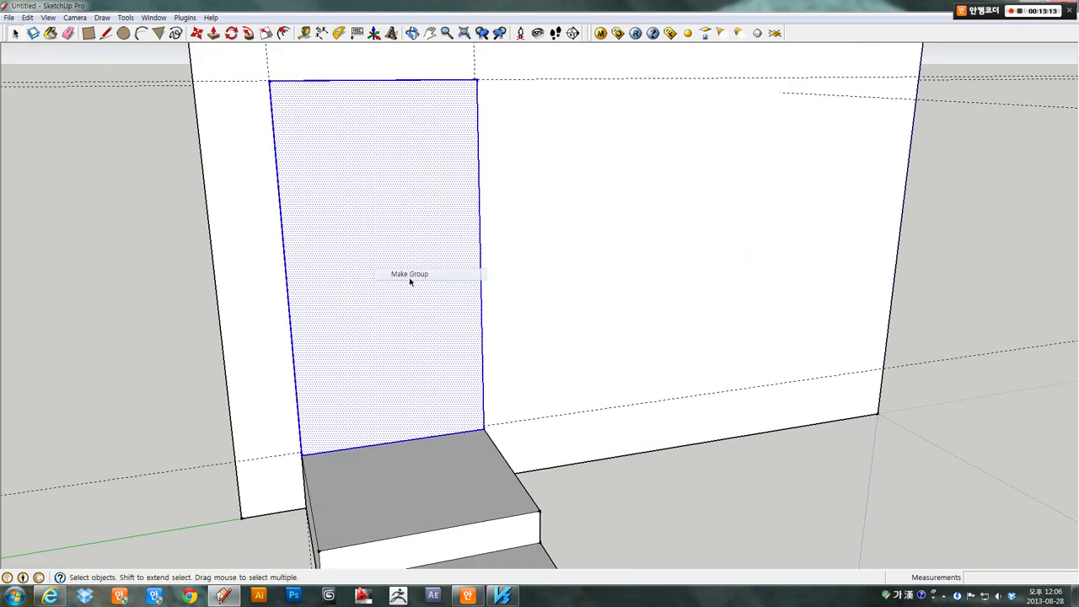
double_click(363, 222)
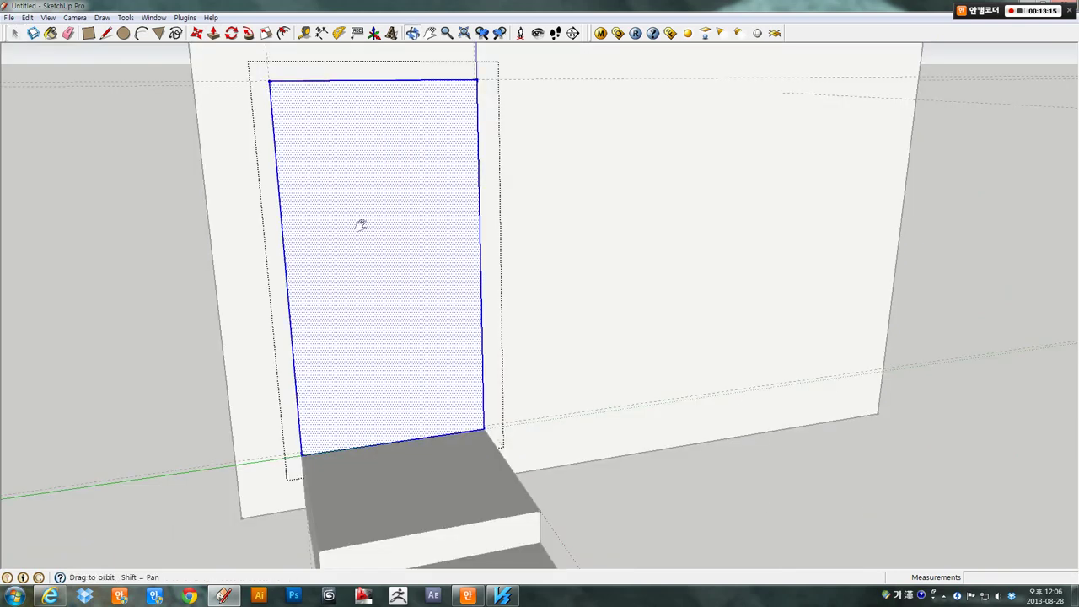
middle_drag(360, 225, 241, 101)
click(284, 32)
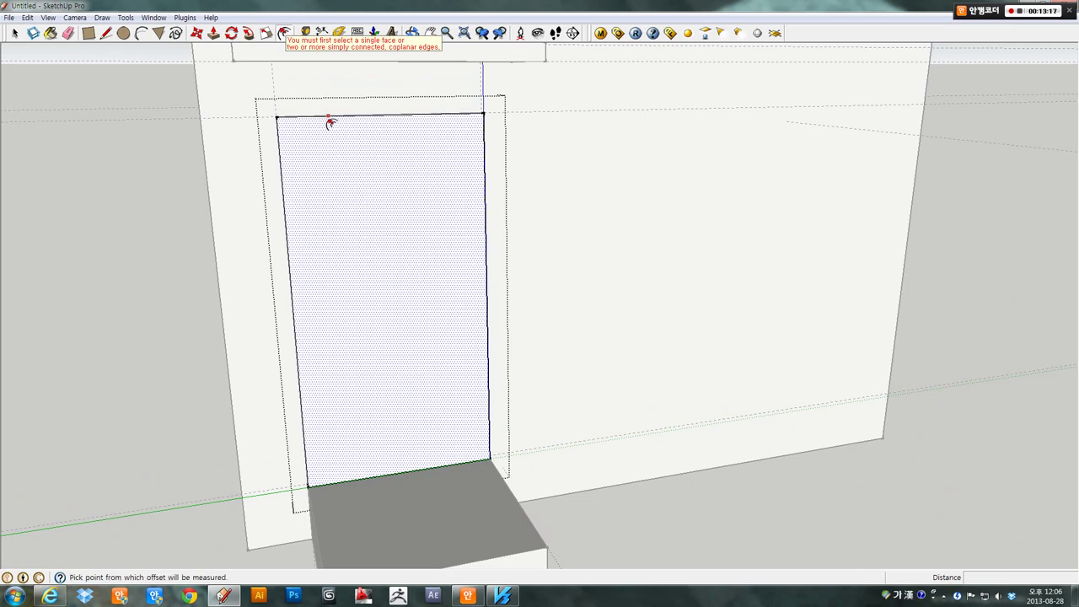
click(329, 118)
text(200)
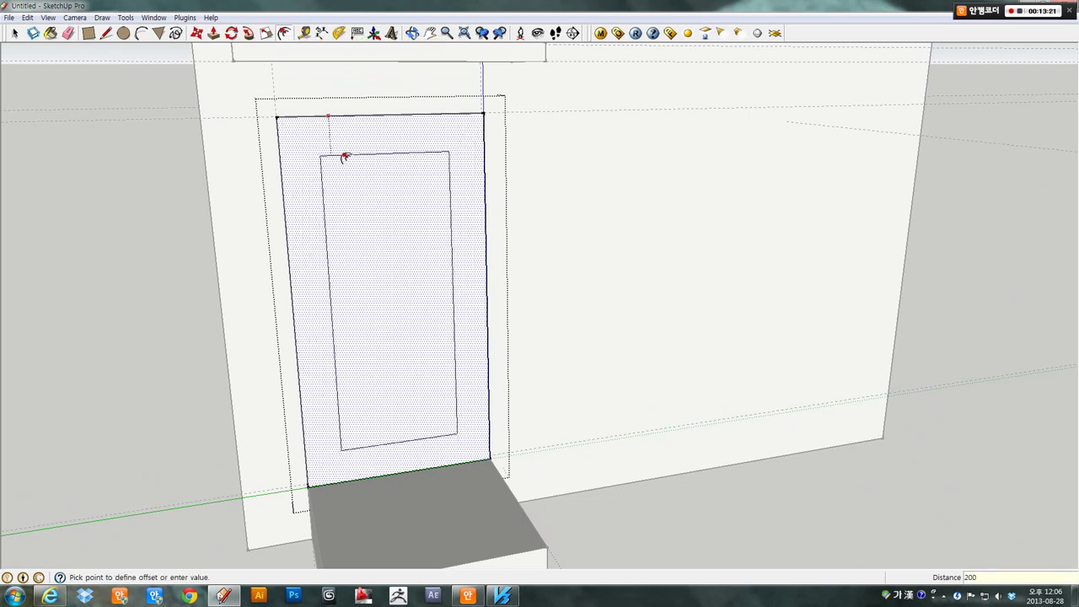
key(Return)
- Draw a vertical centre line from the panel's top midpoint to its bottom edge
mouse_move(342, 156)
middle_down()
mouse_move(366, 178)
mouse_move(347, 161)
middle_up()
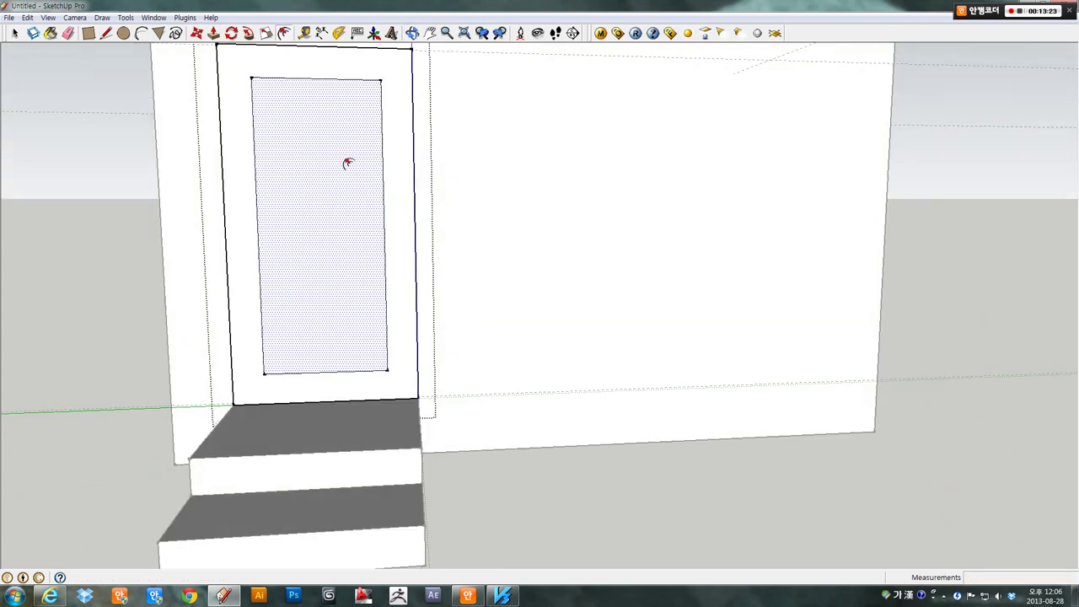
click(107, 32)
shift+middle_drag(209, 93, 222, 109)
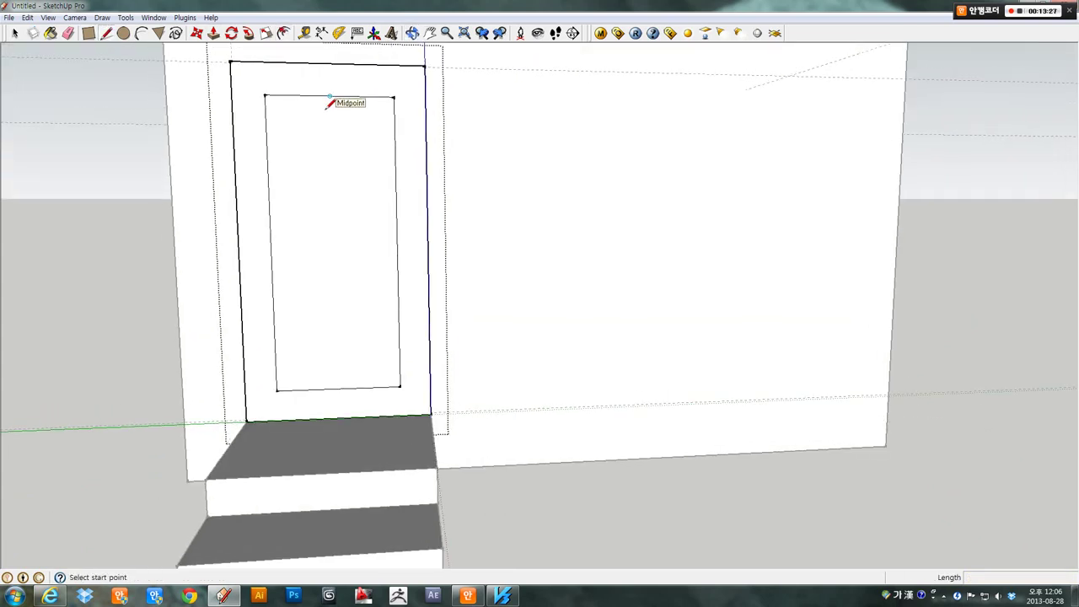
click(329, 98)
click(339, 390)
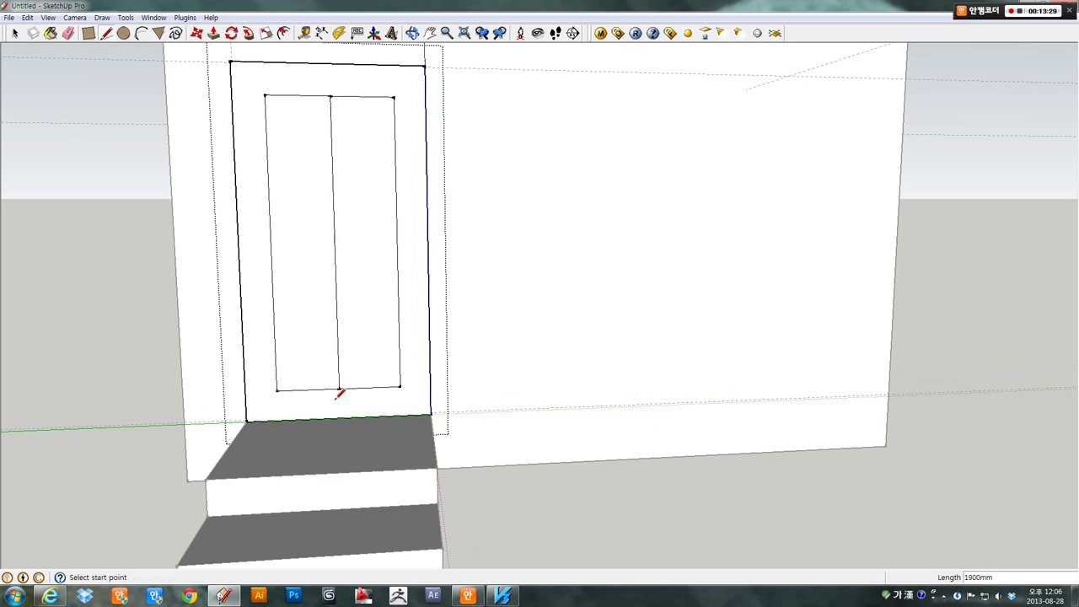
- Select the panel's right inner edge and choose Divide to split it into equal segments
key(space)
click(396, 289)
right_click(397, 287)
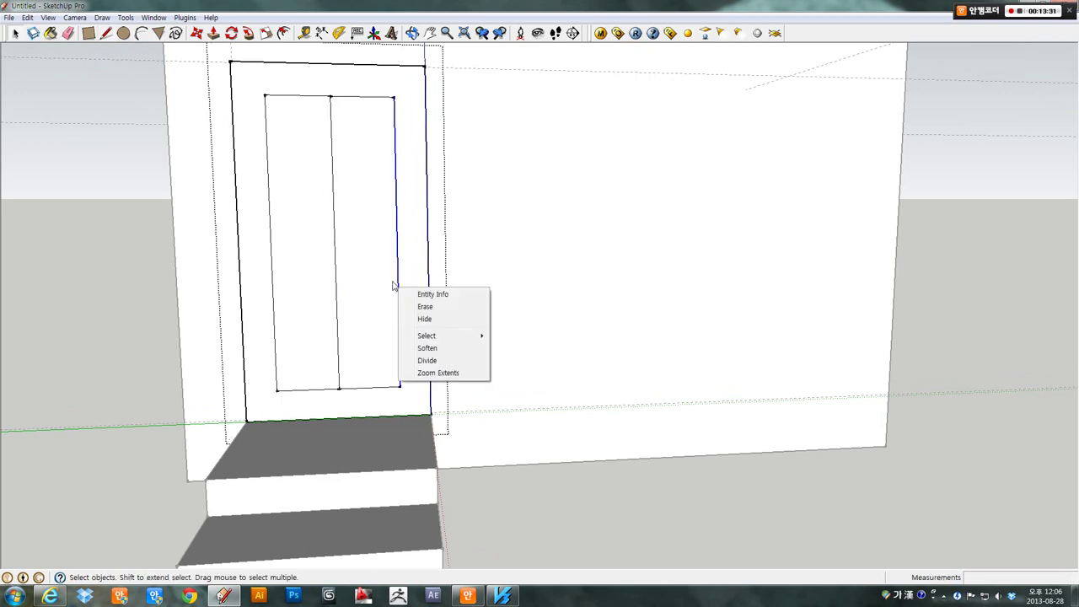
click(422, 360)
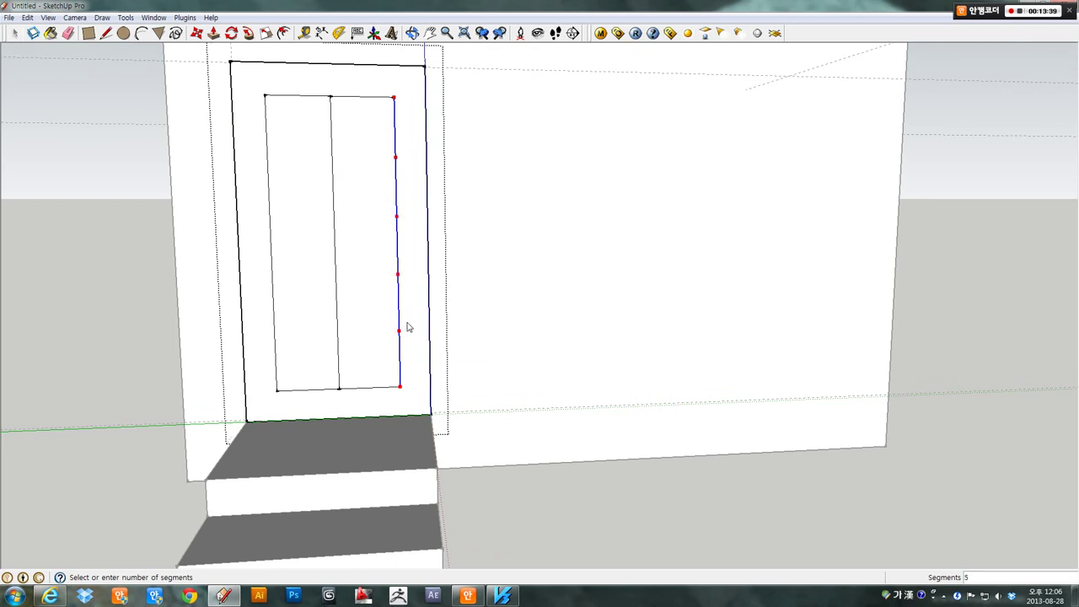
- Finish dividing the right inner edge into five and select the door's inner bottom edge
click(405, 326)
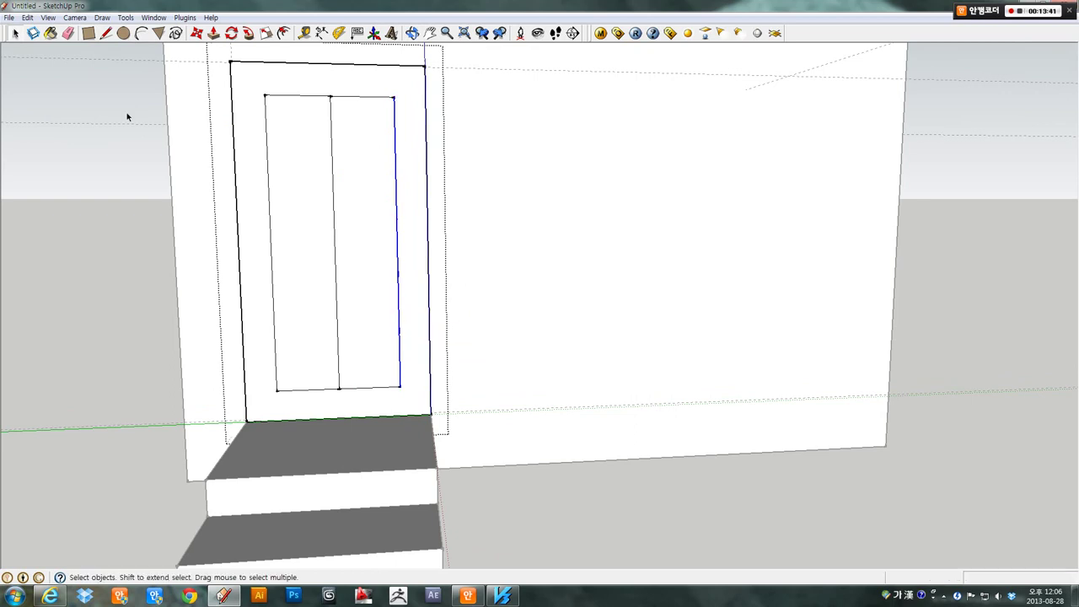
click(106, 33)
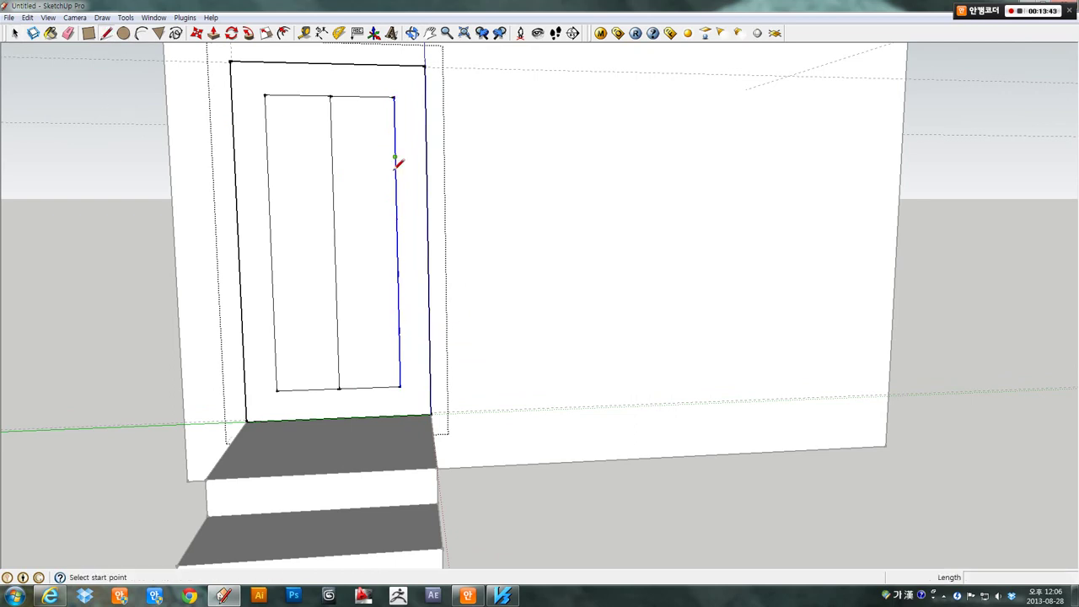
key(space)
click(369, 389)
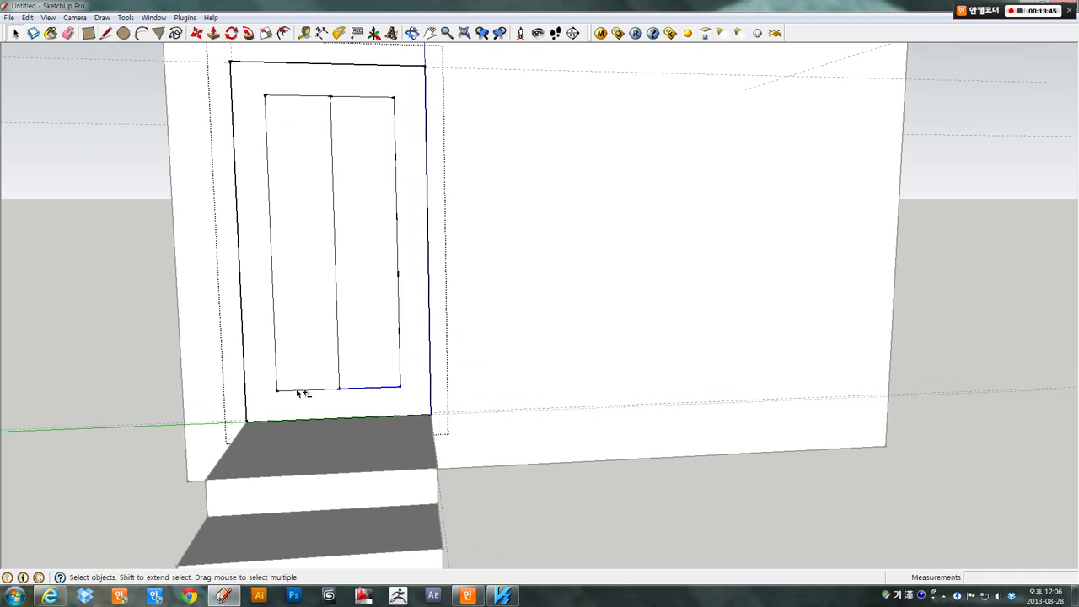
shift+click(298, 391)
- Copy the bottom edge up one division (380 mm) and array it 4 times
click(194, 32)
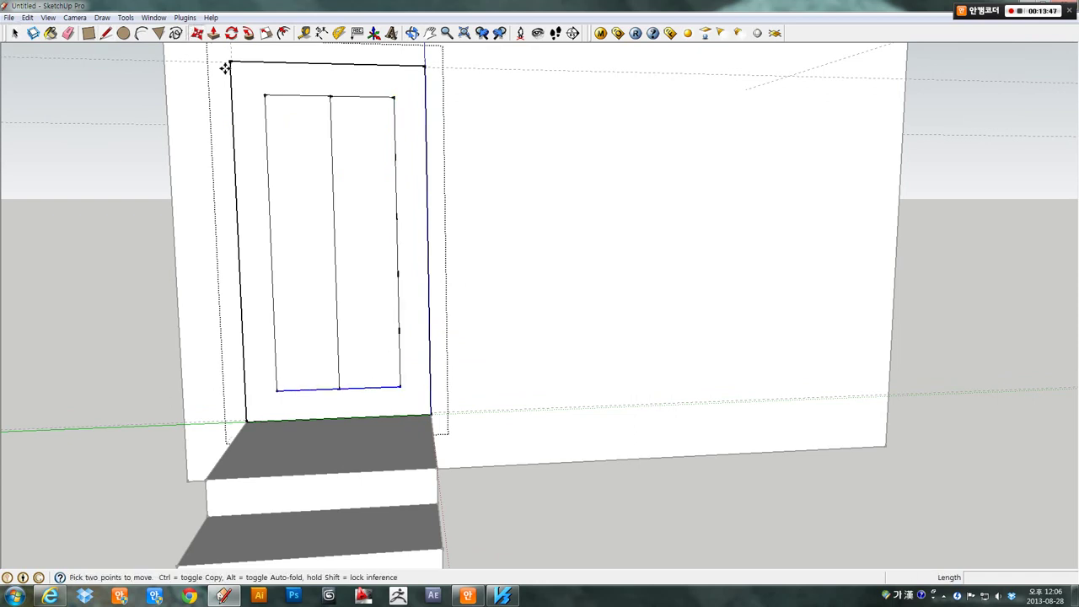
key(ctrl)
click(401, 387)
click(404, 333)
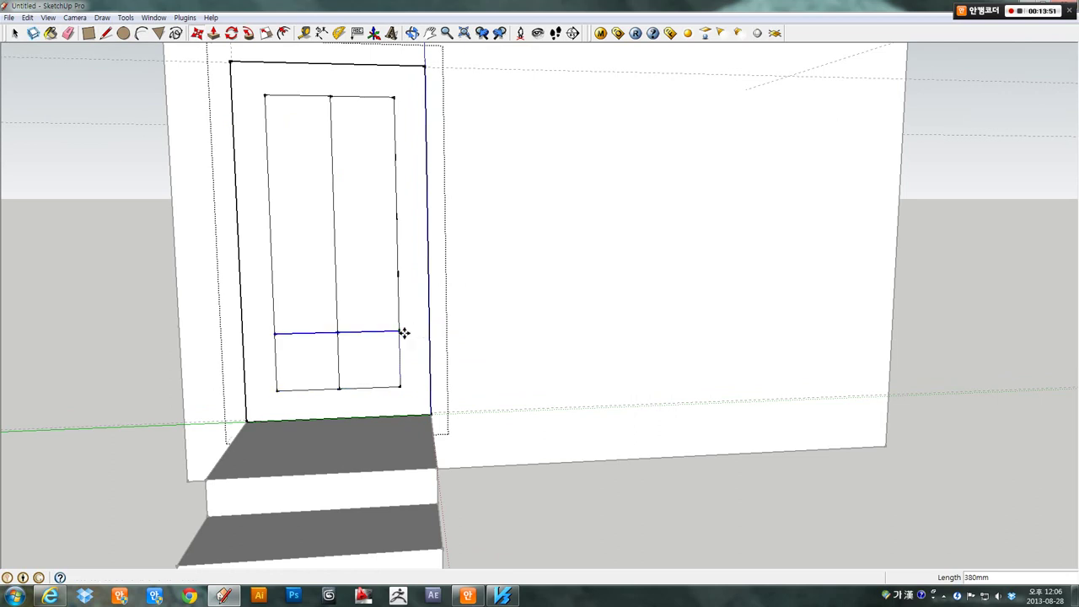
text(*4)
key(Return)
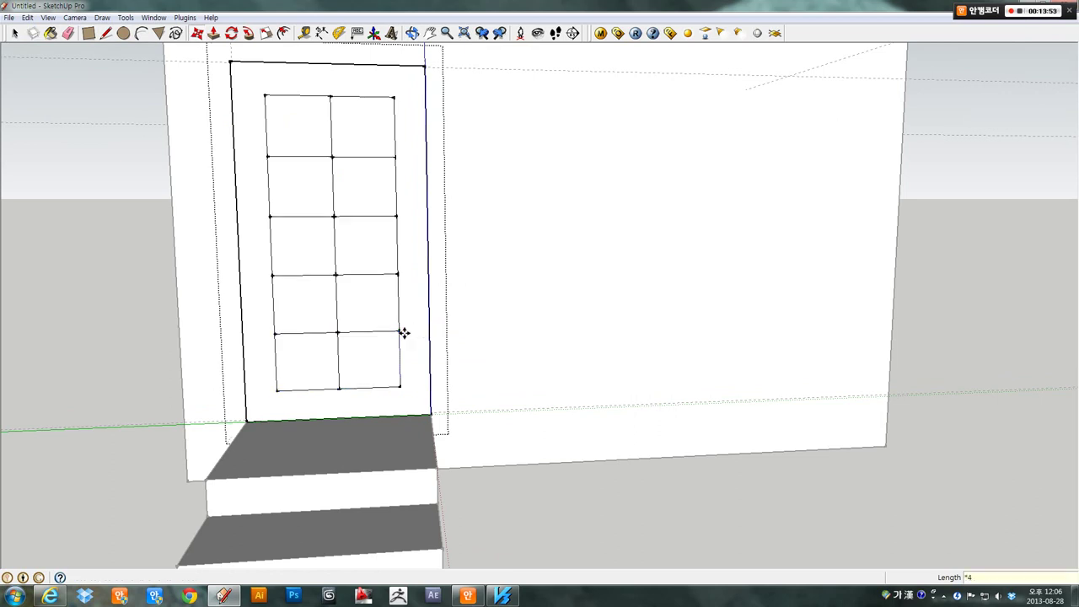
mouse_move(349, 155)
middle_down()
mouse_move(332, 202)
mouse_move(369, 217)
middle_up()
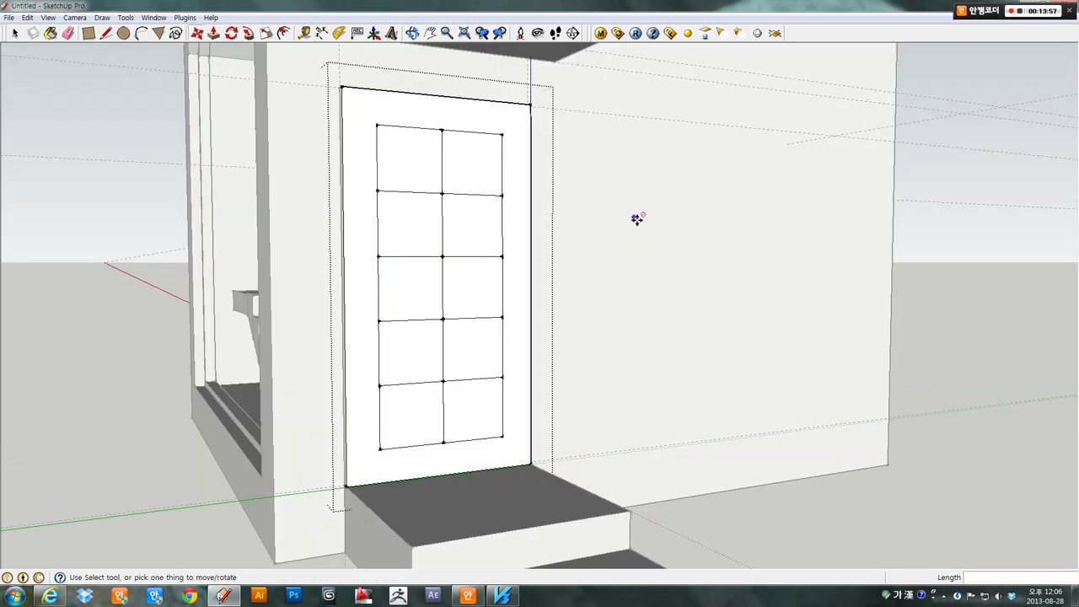
- Offset the six panes of the top three rows inward by 30 mm
click(284, 32)
click(379, 151)
text(30)
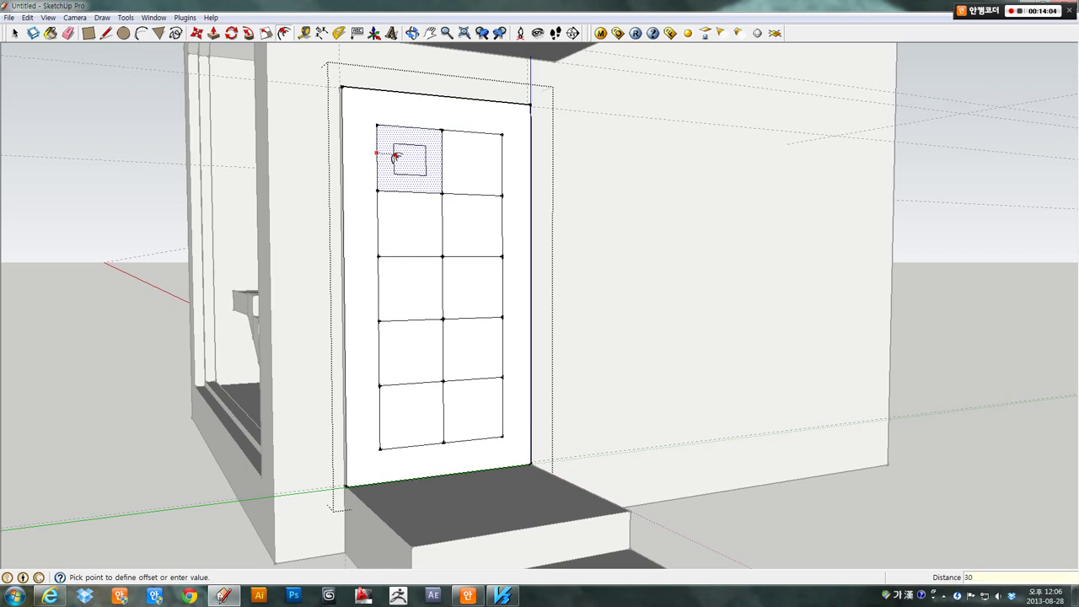
key(Return)
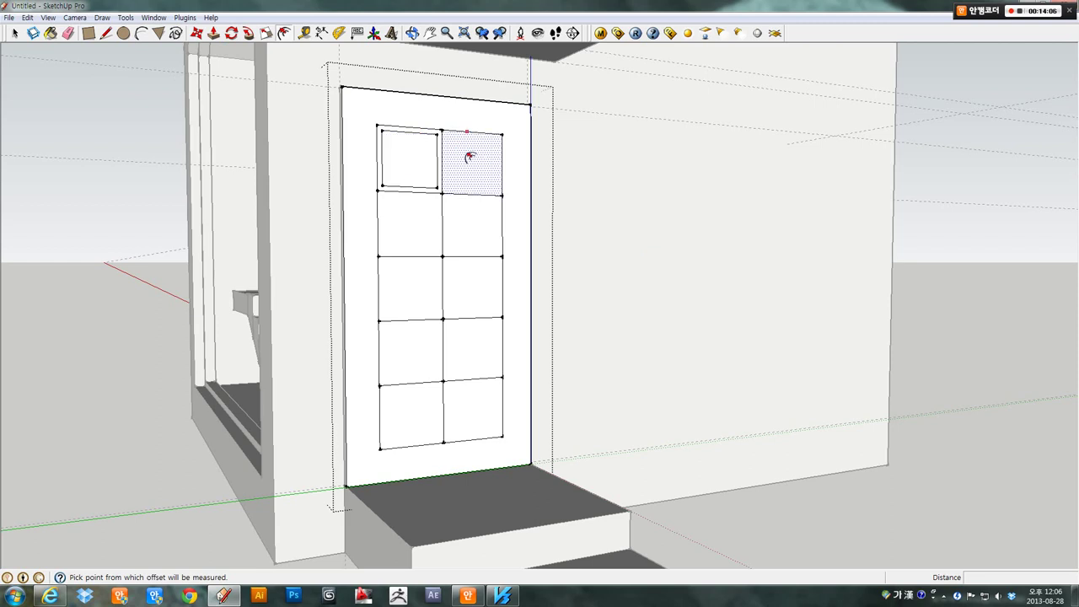
double_click(469, 160)
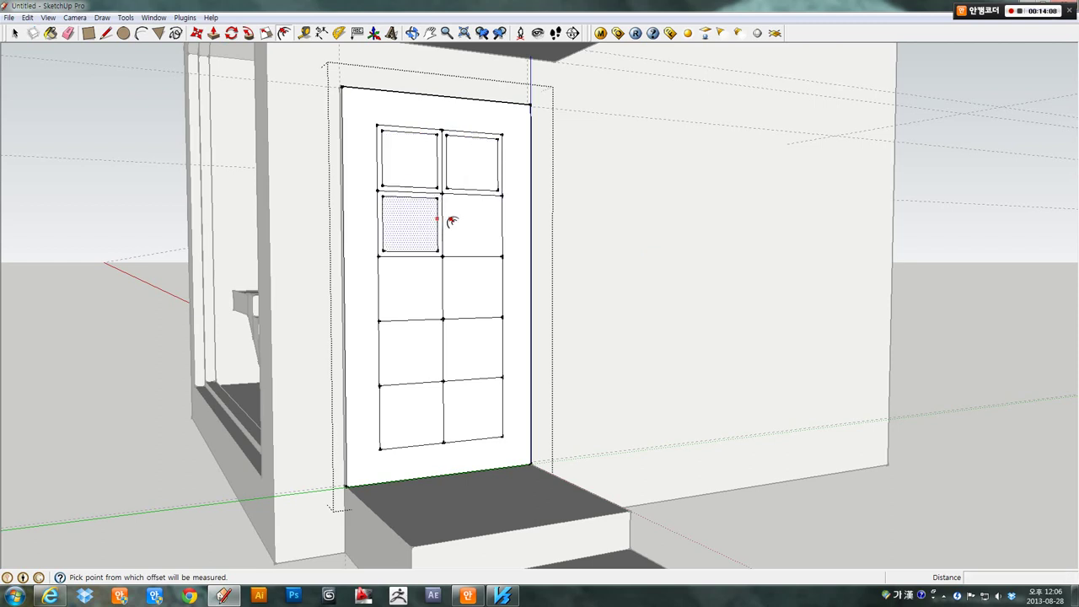
double_click(420, 217)
double_click(475, 222)
double_click(418, 271)
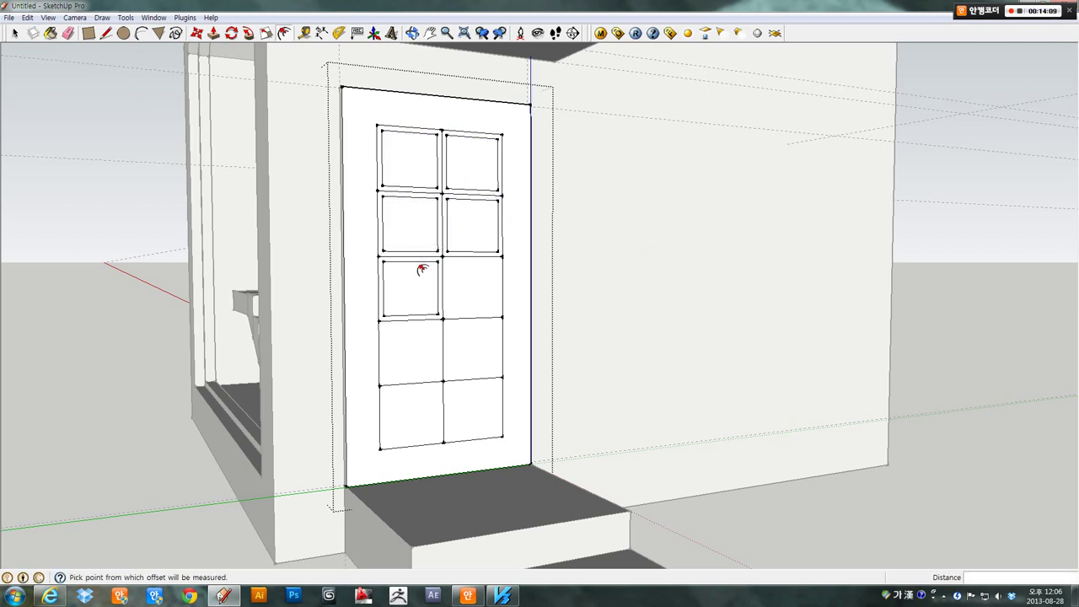
double_click(465, 273)
- Offset the four panes of the bottom two rows inward by 50 mm
click(414, 338)
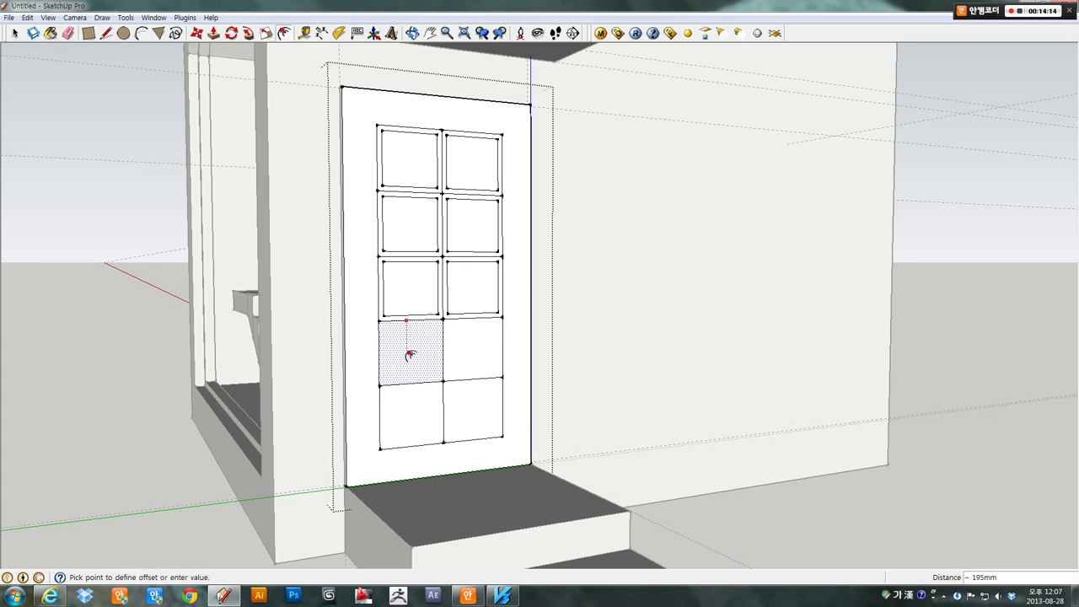
scroll(412, 345, up, 2)
scroll(410, 342, up, 1)
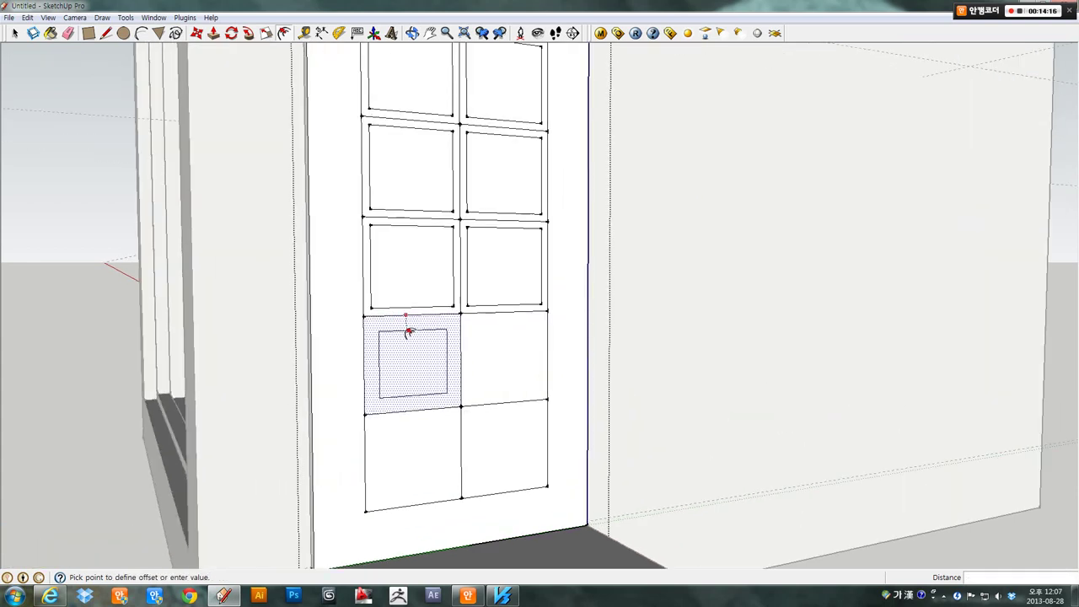
scroll(406, 339, up, 2)
key(Escape)
click(393, 338)
key(Escape)
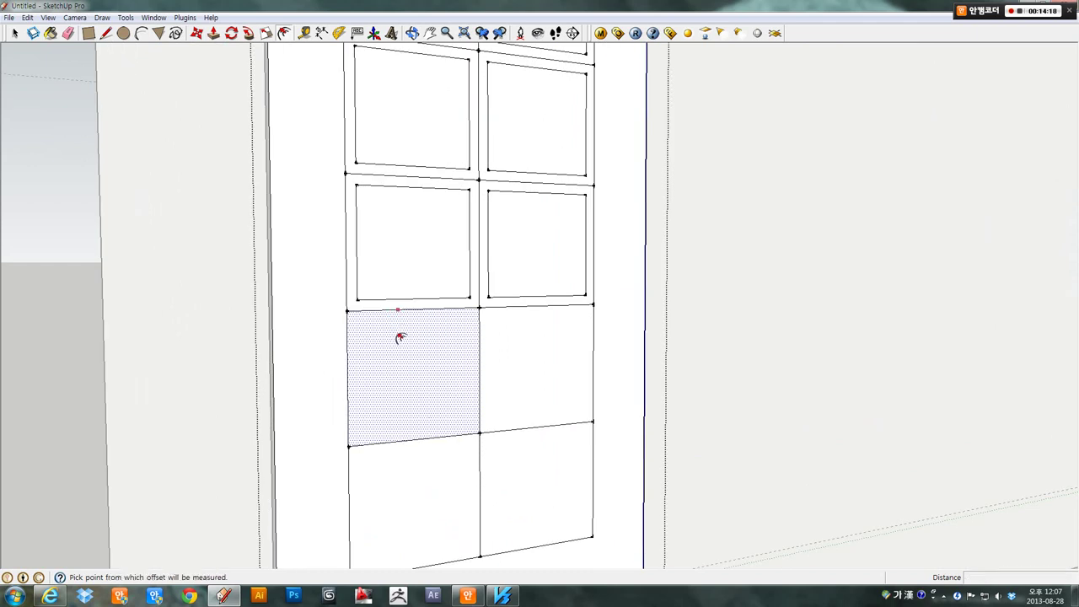
click(401, 338)
text(5)
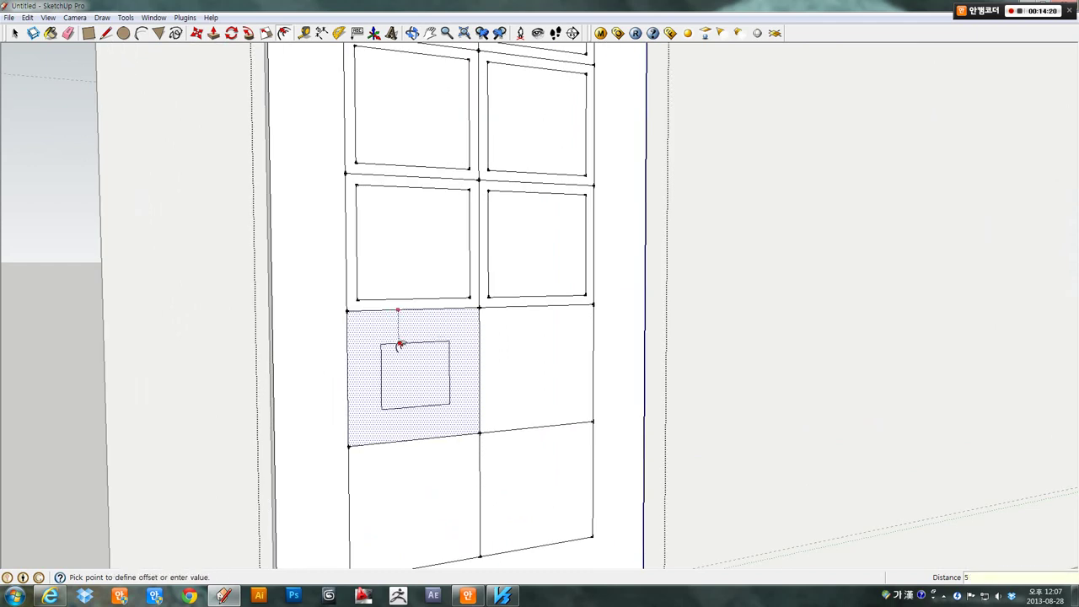
text(0)
key(Return)
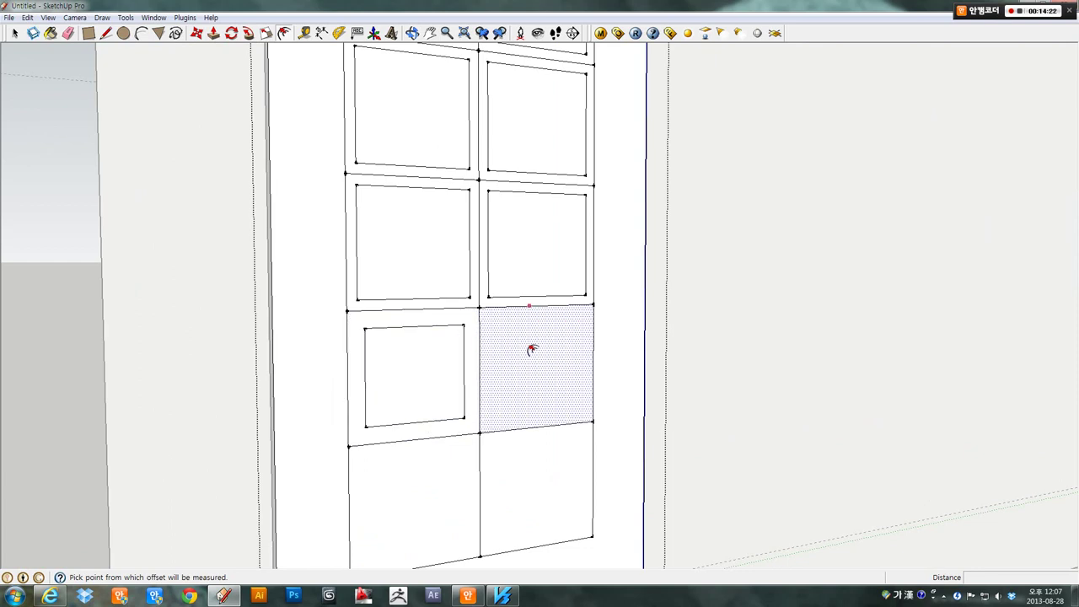
double_click(530, 350)
double_click(440, 487)
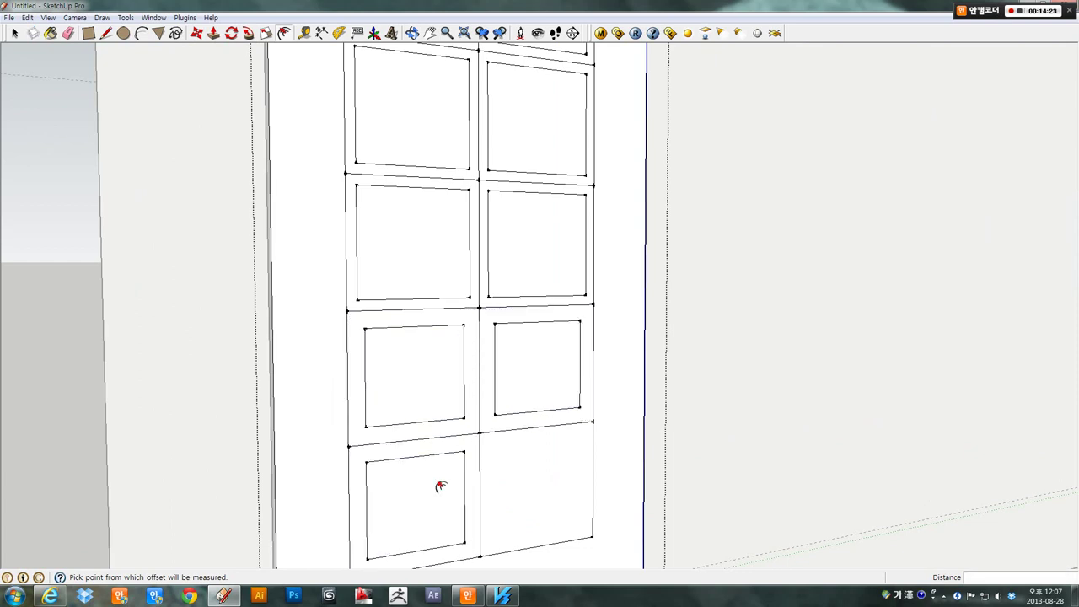
double_click(535, 484)
shift+middle_drag(535, 484, 469, 471)
scroll(469, 471, down, 2)
- Push the top-left pane 50 mm into the door and repeat on the next three panes
scroll(456, 444, down, 2)
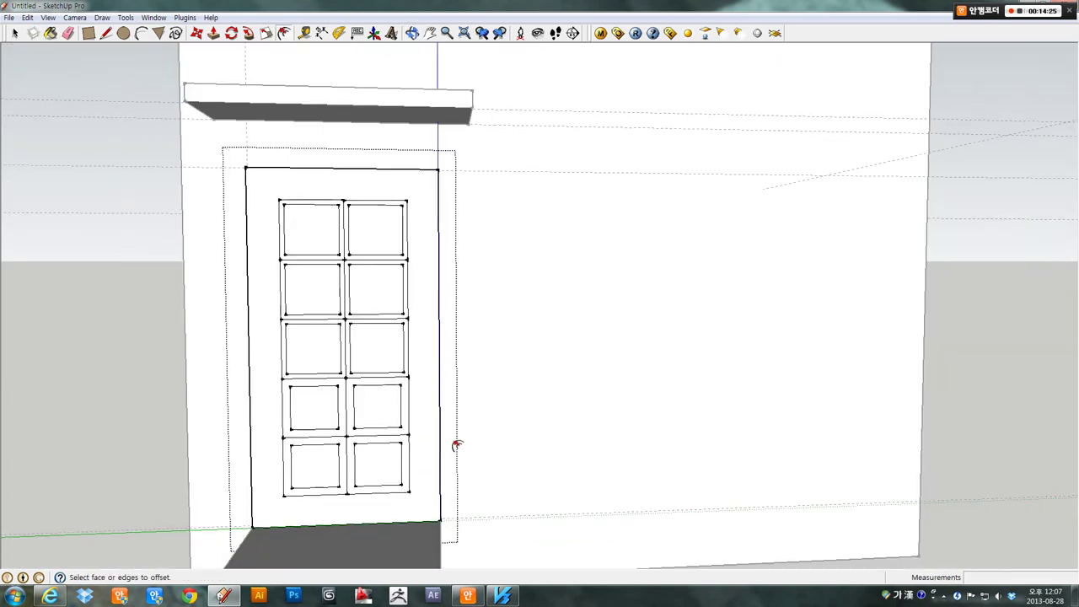
scroll(418, 335, up, 2)
scroll(417, 335, up, 1)
key(space)
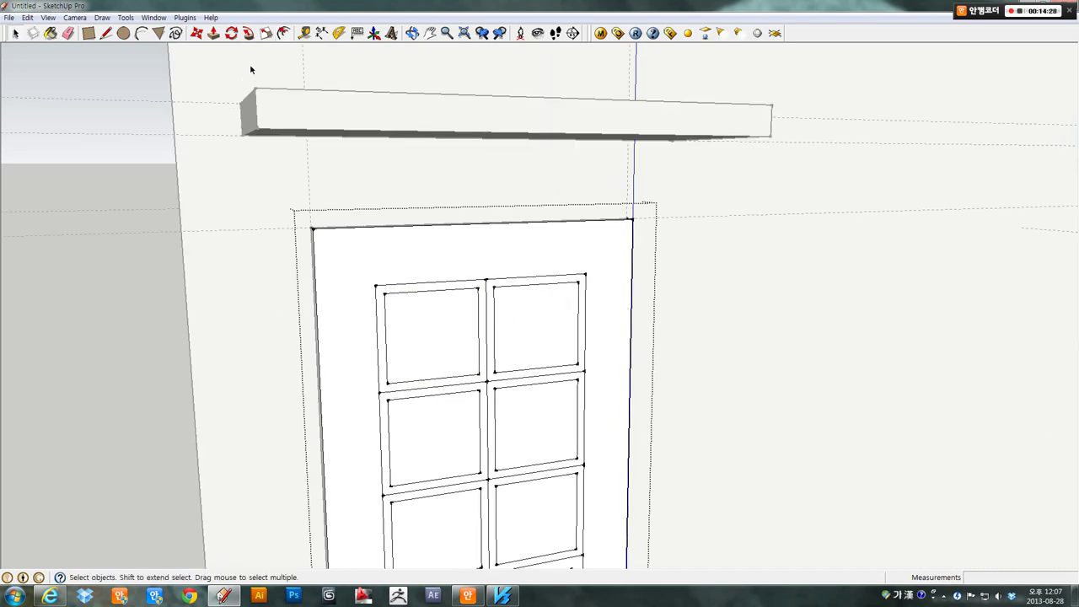
click(213, 33)
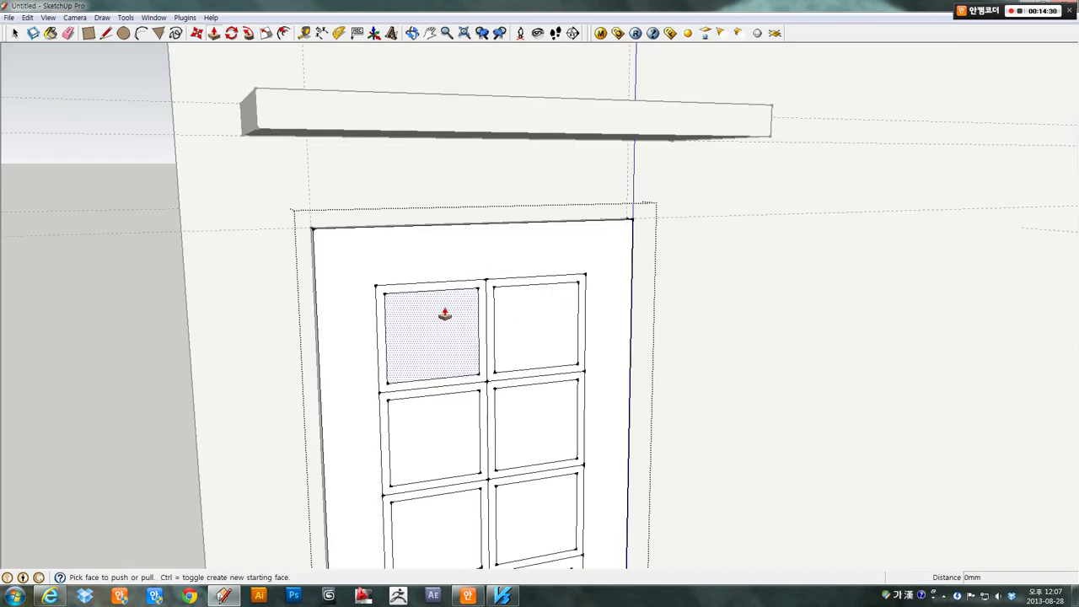
click(444, 314)
click(419, 322)
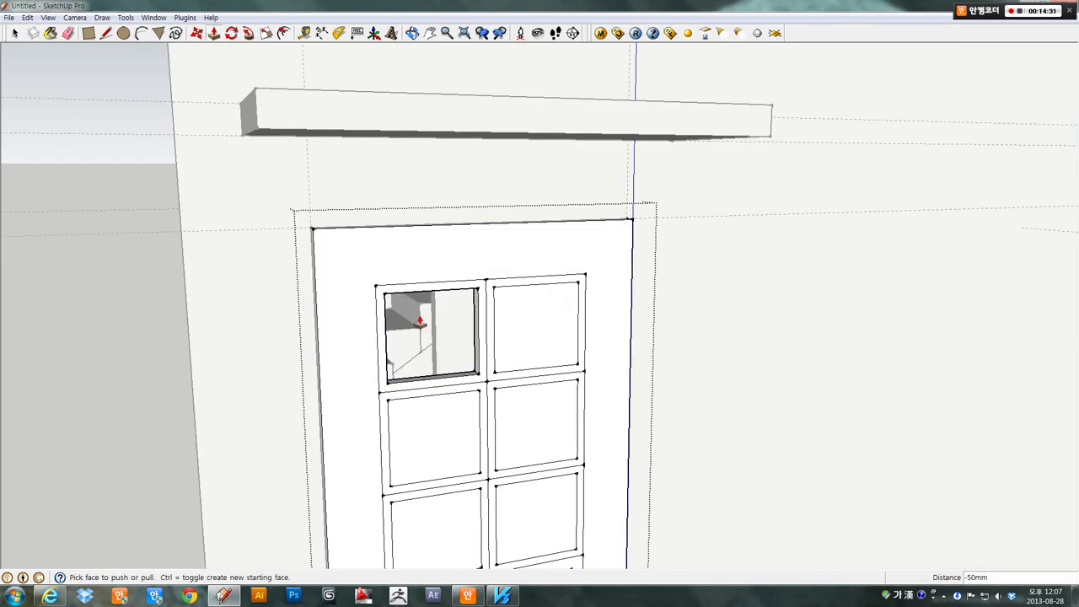
double_click(528, 337)
double_click(434, 433)
double_click(533, 429)
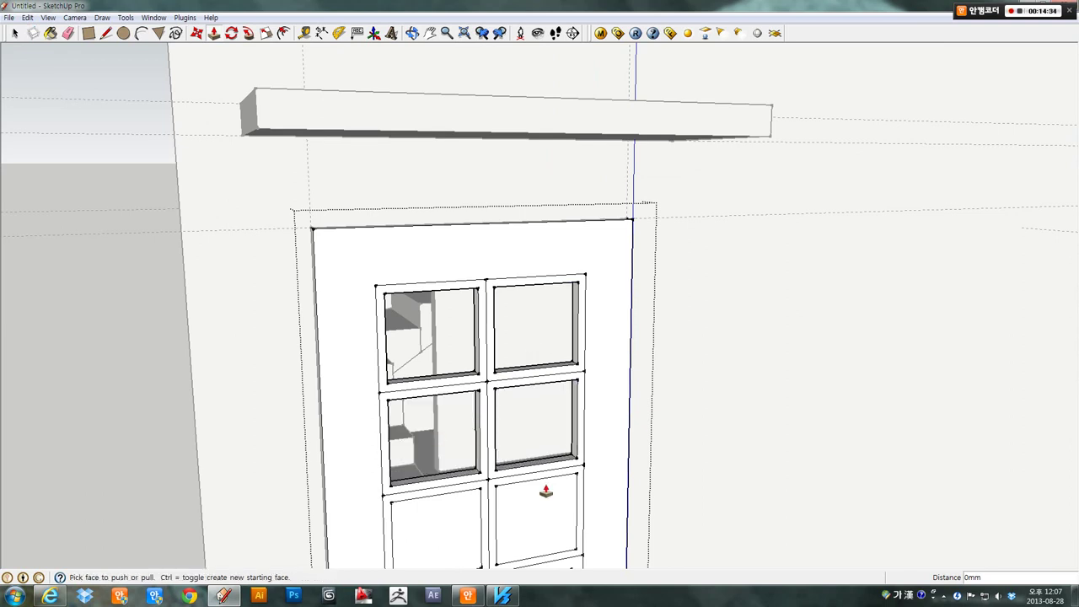
- Push the remaining six lower panes in by the same 50 mm
shift+middle_drag(545, 491, 481, 345)
double_click(409, 362)
double_click(506, 356)
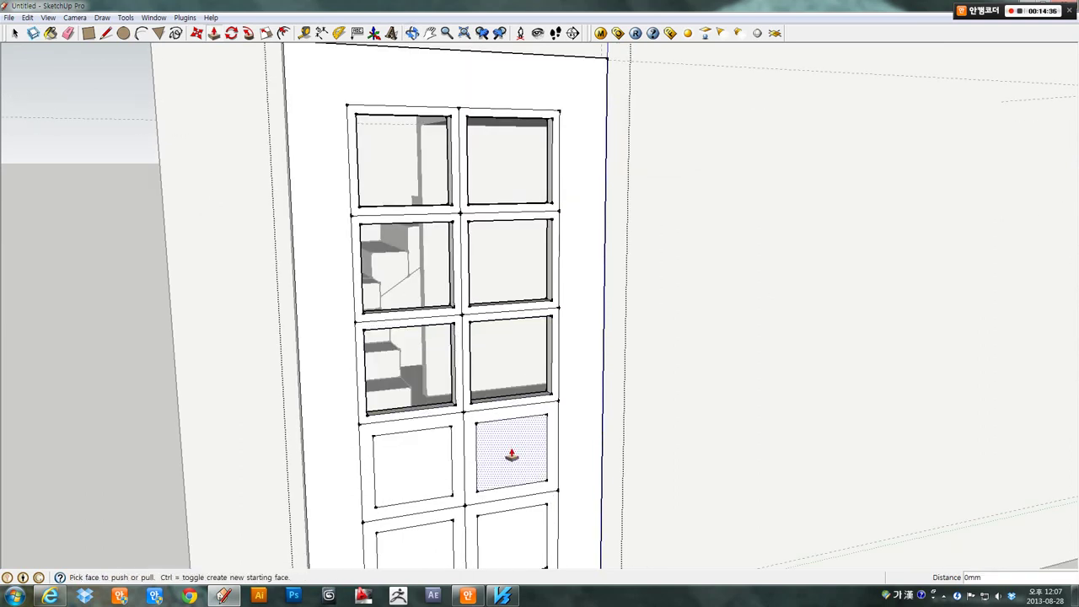
shift+middle_drag(512, 455, 506, 333)
double_click(397, 337)
double_click(511, 345)
double_click(397, 433)
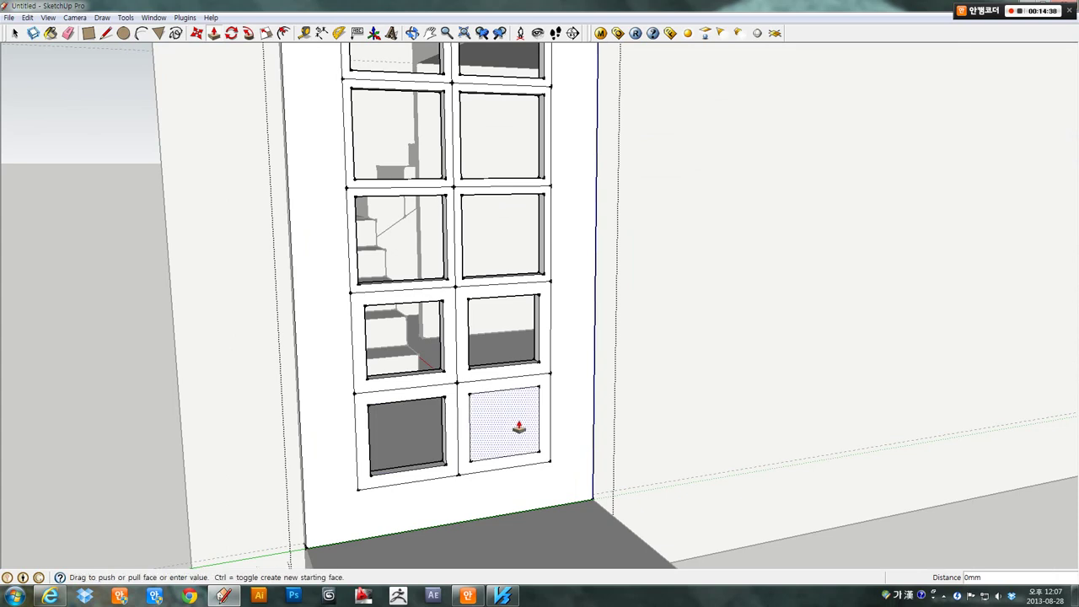
double_click(519, 428)
mouse_move(506, 422)
middle_down()
mouse_move(420, 346)
mouse_move(519, 307)
middle_up()
- Pull the door slab face 20 mm and close the door group's edit context
click(518, 307)
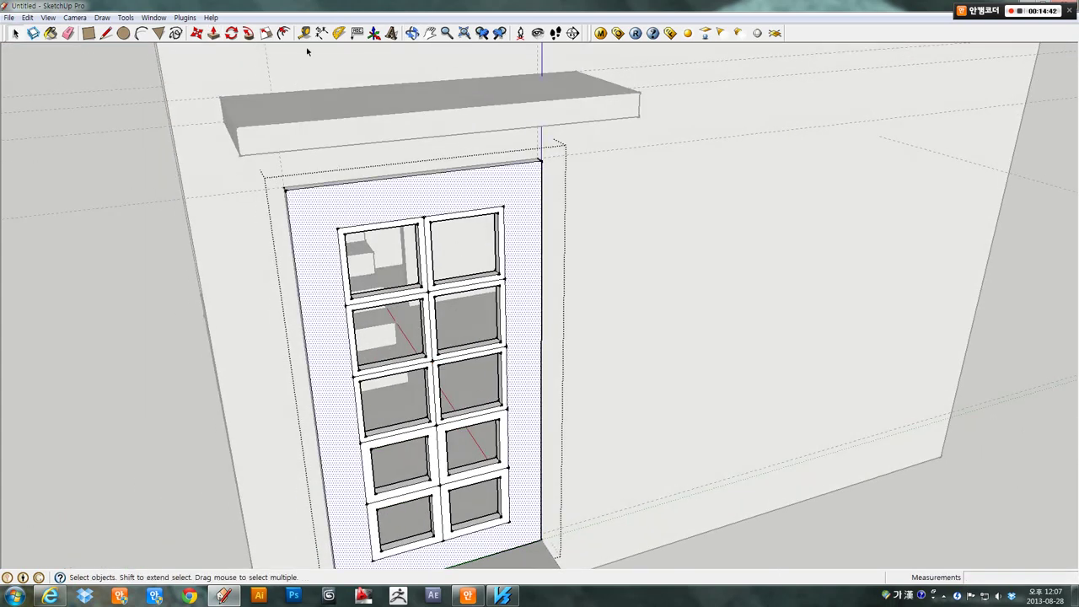
click(214, 33)
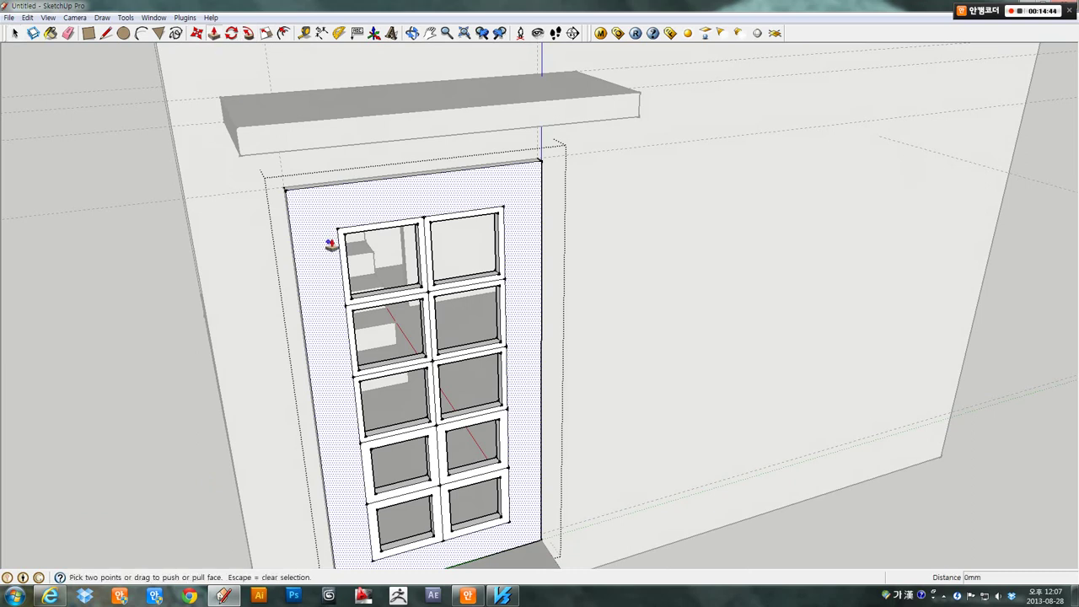
drag(331, 244, 336, 251)
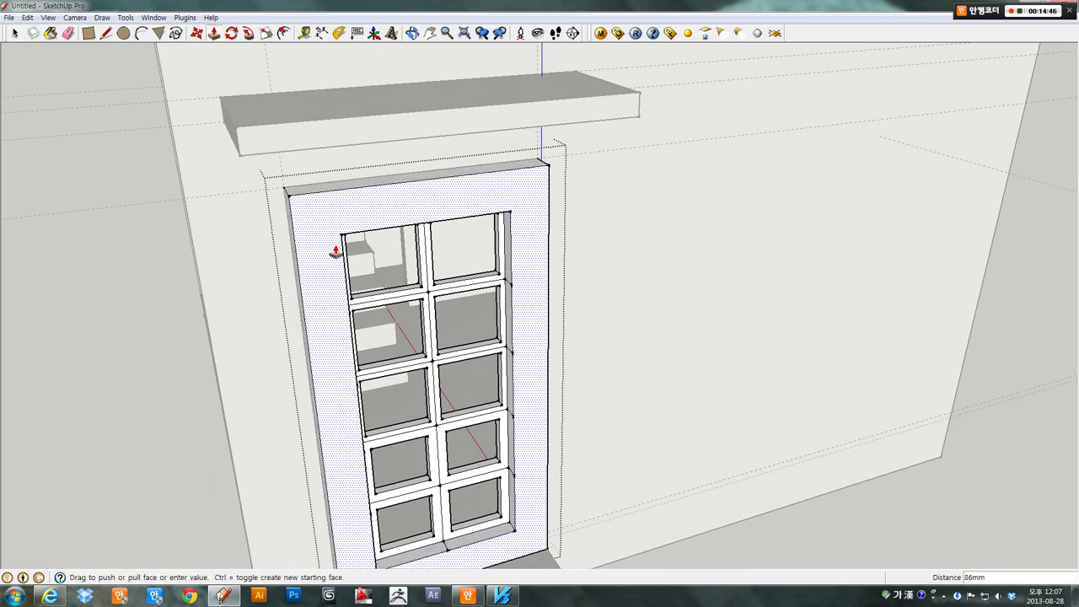
text(20)
key(Return)
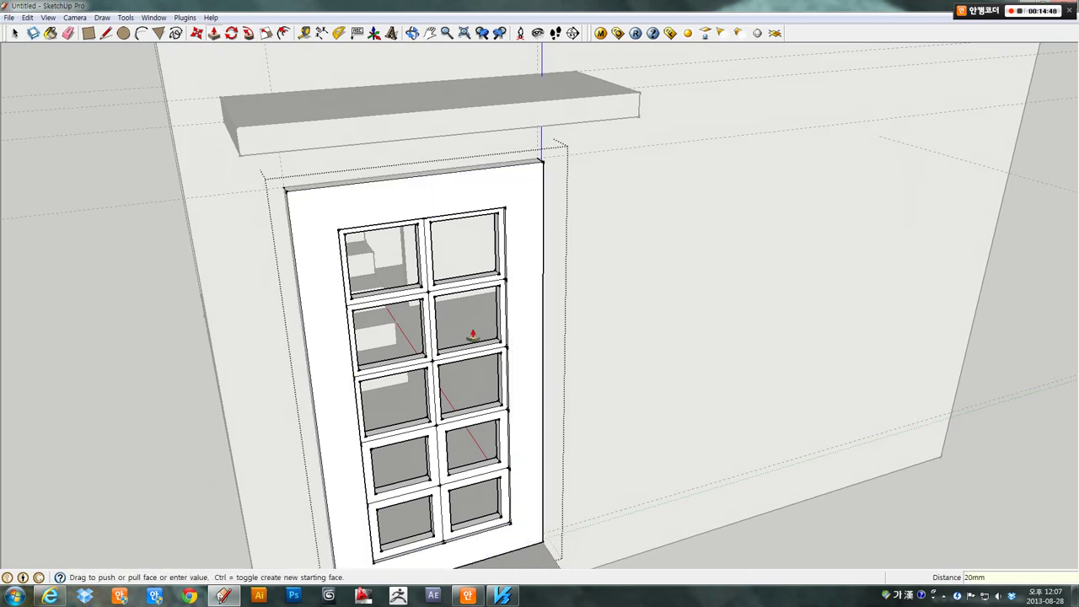
middle_drag(475, 329, 364, 292)
key(space)
click(51, 176)
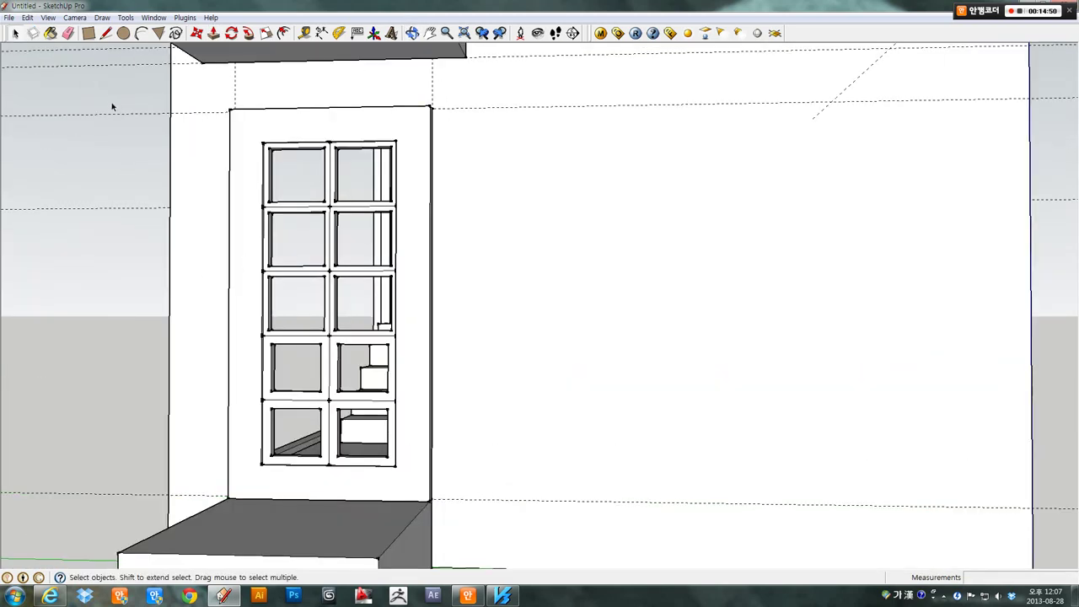
- Exit the door group's editing and select the whole door group
triple_click(250, 133)
click(92, 174)
click(231, 272)
mouse_move(221, 304)
middle_down()
mouse_move(388, 352)
mouse_move(489, 284)
mouse_move(431, 281)
mouse_move(564, 376)
middle_up()
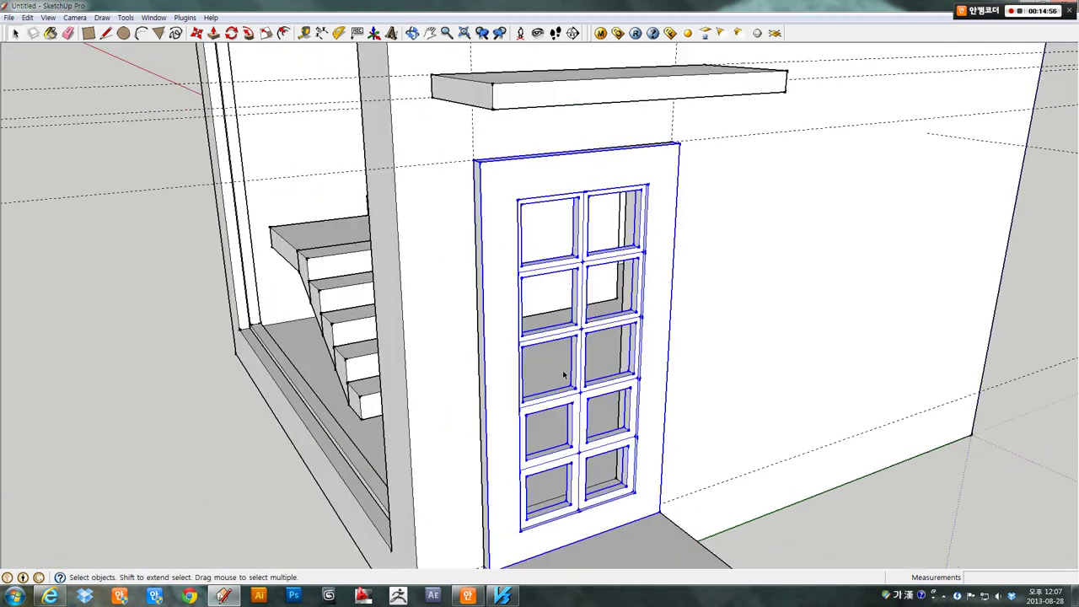
- Move the door 200 mm along the front wall from its corner
click(197, 33)
mouse_move(222, 77)
middle_down()
mouse_move(470, 498)
mouse_move(445, 467)
middle_up()
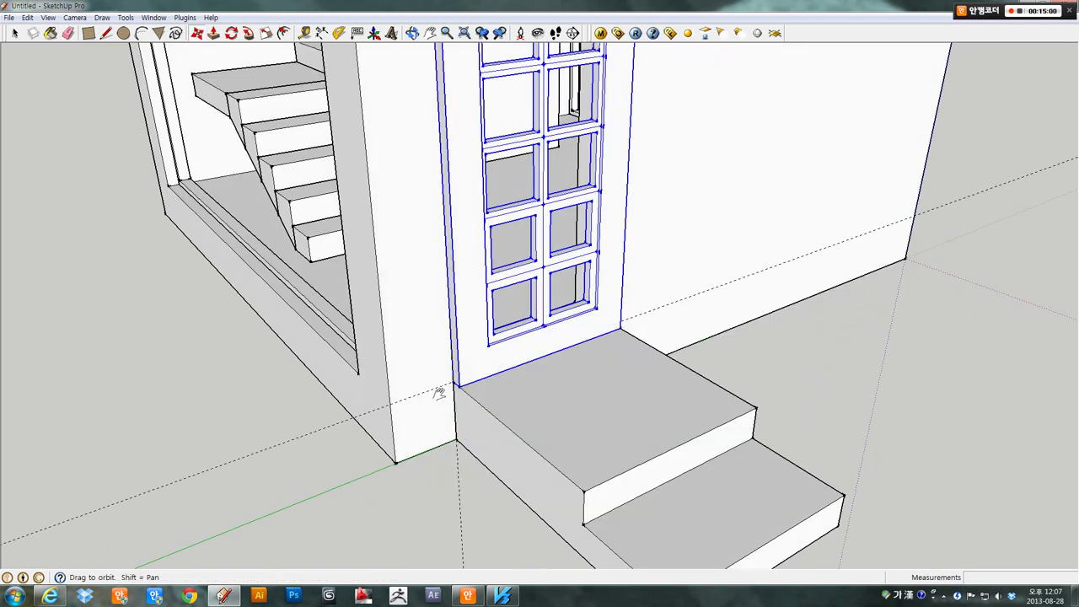
click(445, 467)
text(200)
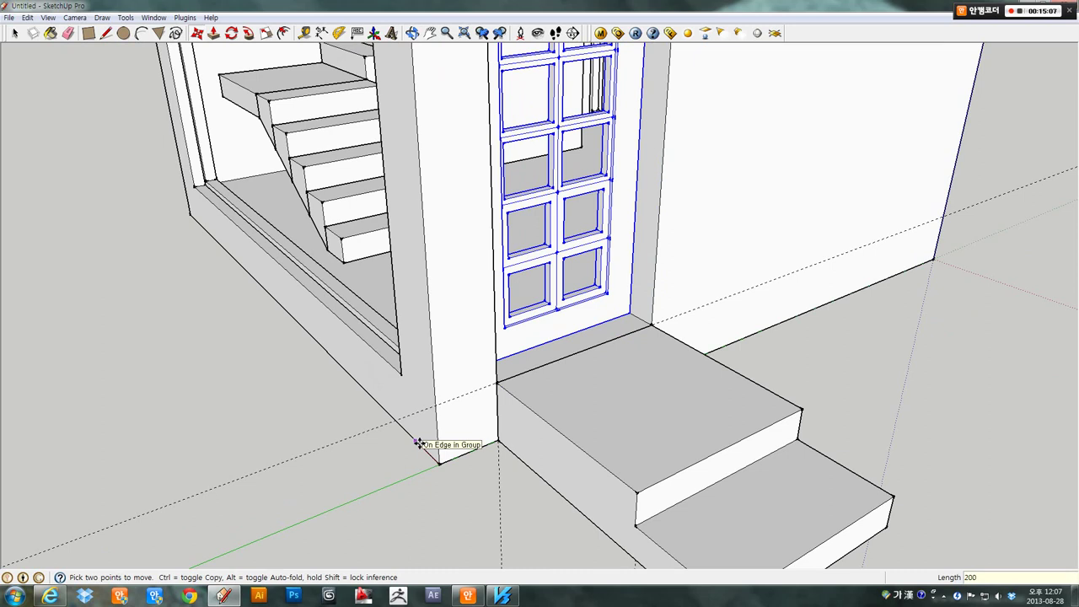
key(Return)
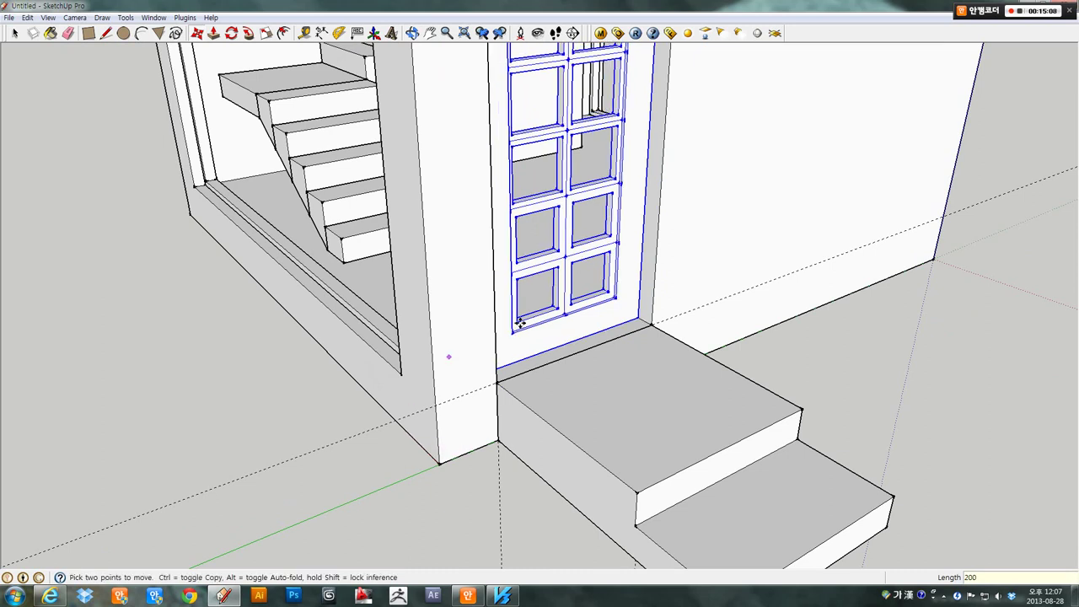
mouse_move(446, 354)
middle_down()
mouse_move(681, 213)
mouse_move(357, 320)
middle_up()
scroll(681, 213, down, 3)
scroll(685, 212, down, 2)
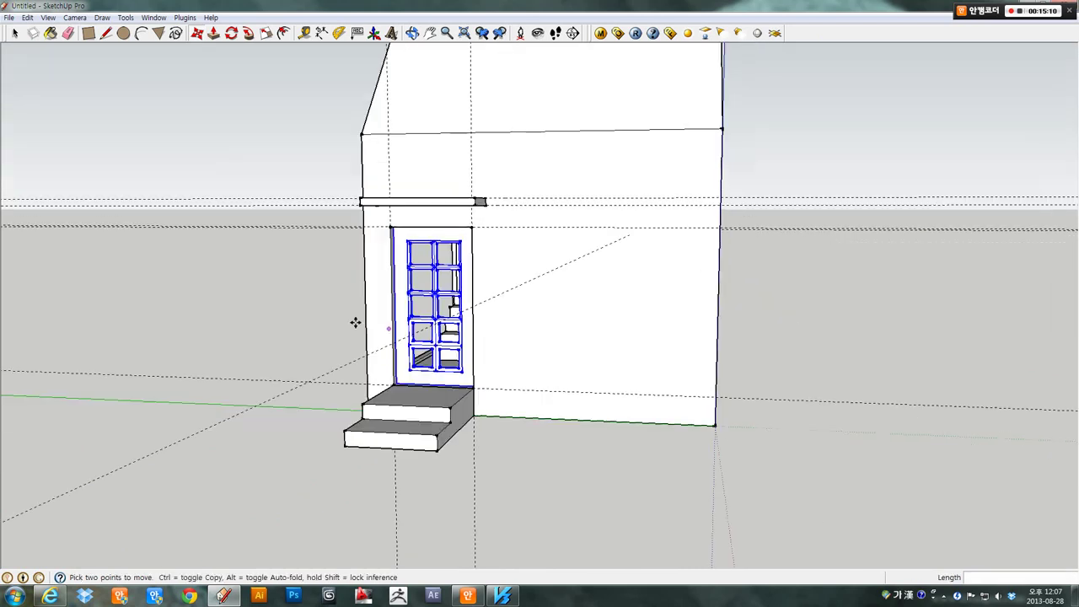
- Deselect the door and box-select the whole house with its guides
key(space)
click(254, 311)
drag(129, 176, 128, 169)
mouse_move(128, 169)
middle_down()
mouse_move(220, 229)
mouse_move(665, 279)
mouse_move(469, 172)
middle_up()
click(666, 279)
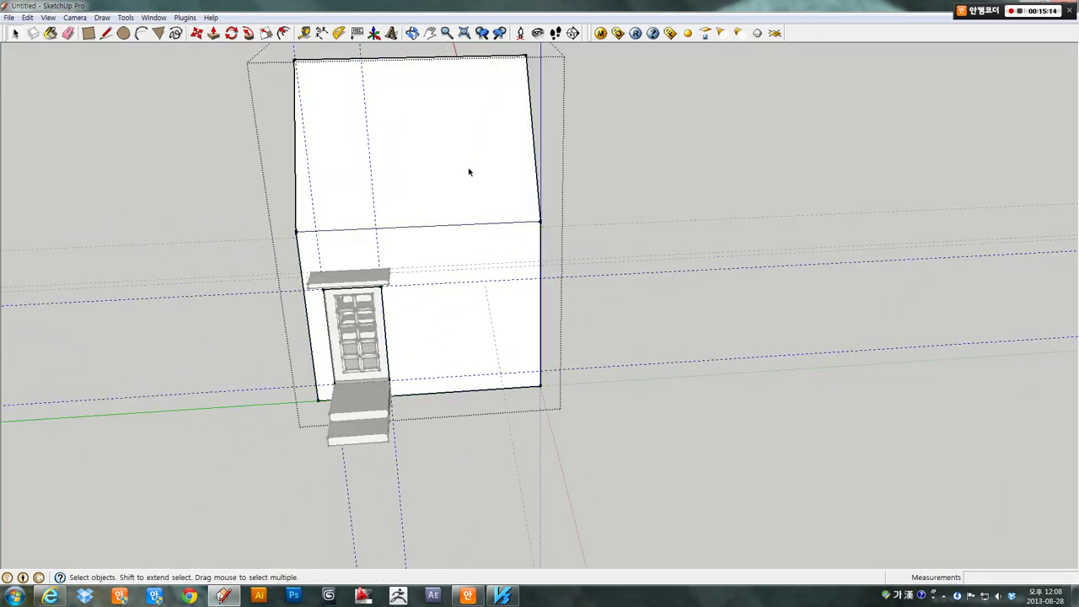
click(693, 327)
click(388, 396)
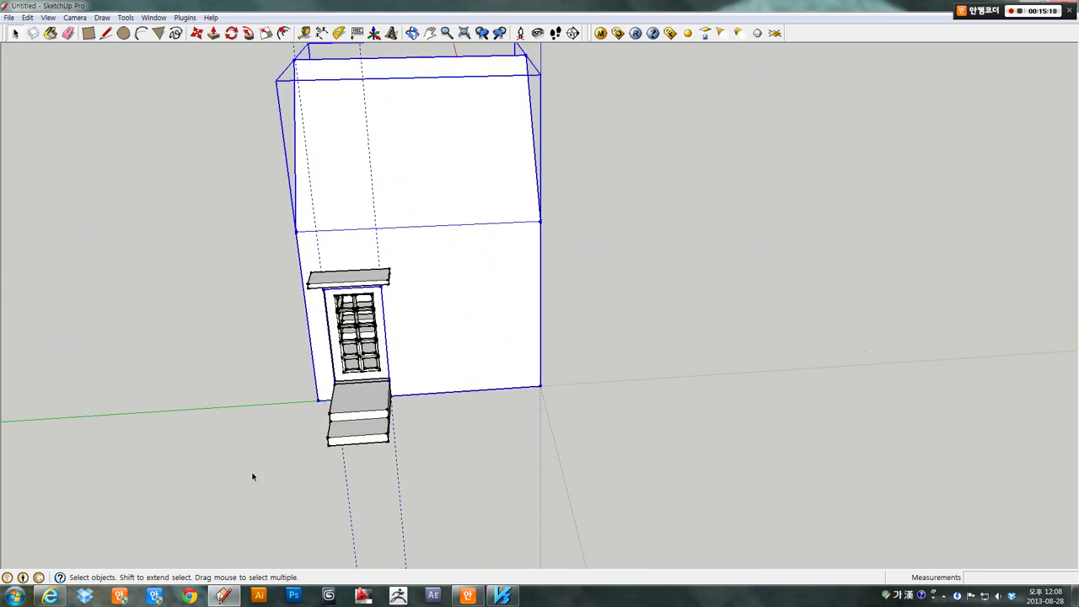
key(Delete)
key(ctrl+z)
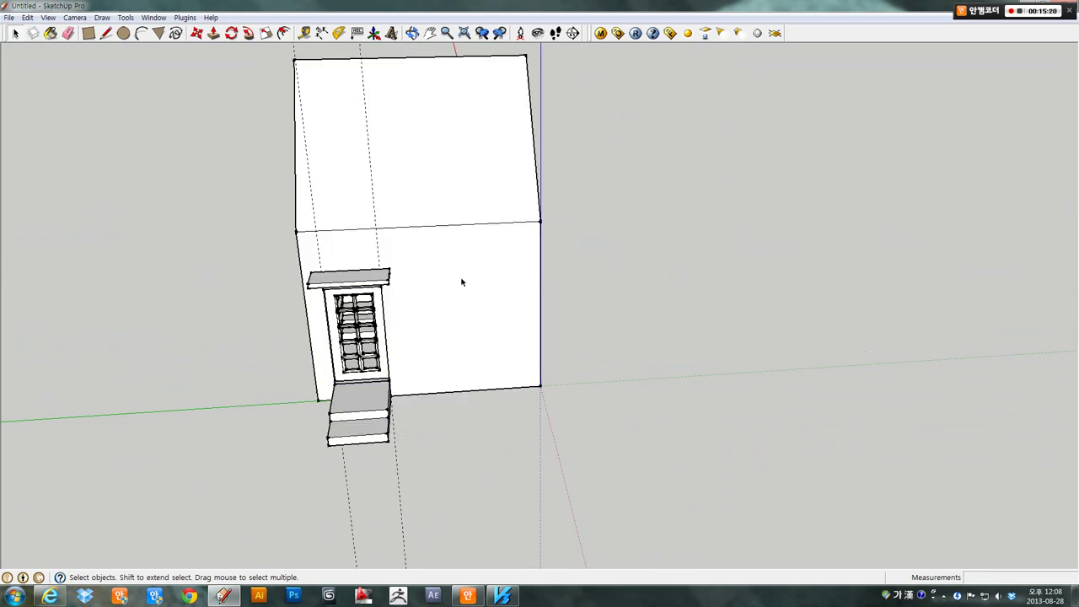
double_click(462, 282)
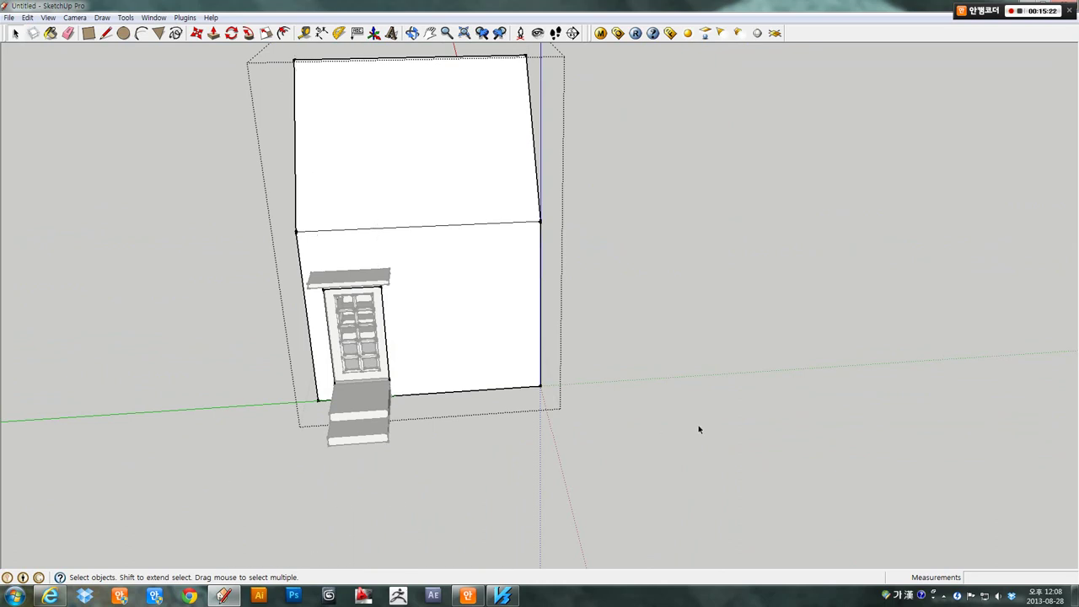
click(677, 431)
mouse_move(641, 446)
middle_down()
mouse_move(482, 349)
mouse_move(680, 306)
mouse_move(487, 375)
mouse_move(667, 312)
mouse_move(534, 321)
mouse_move(578, 318)
mouse_move(510, 381)
middle_up()
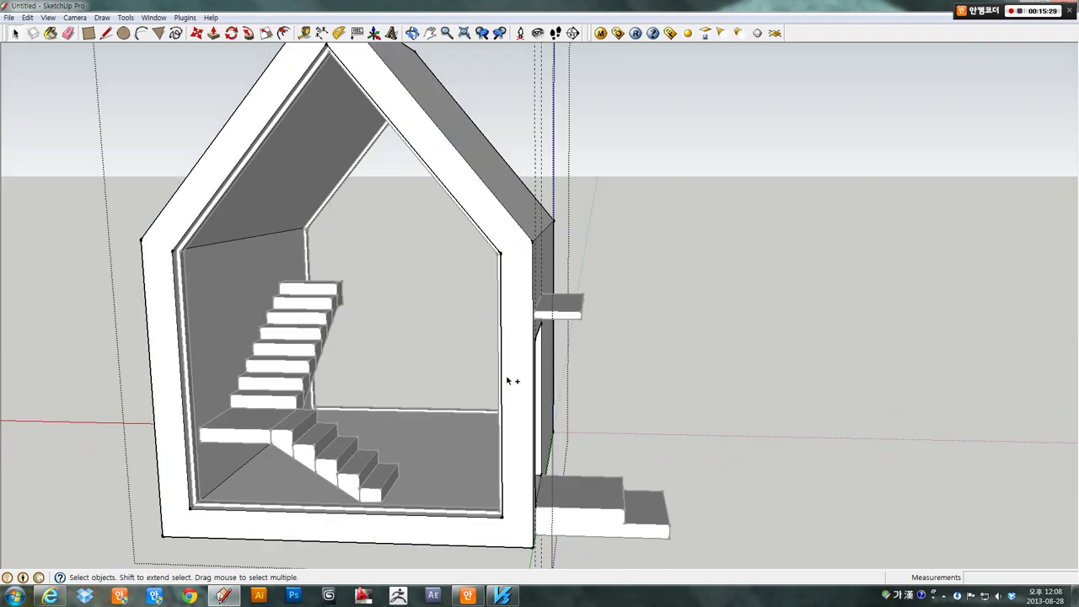
click(459, 291)
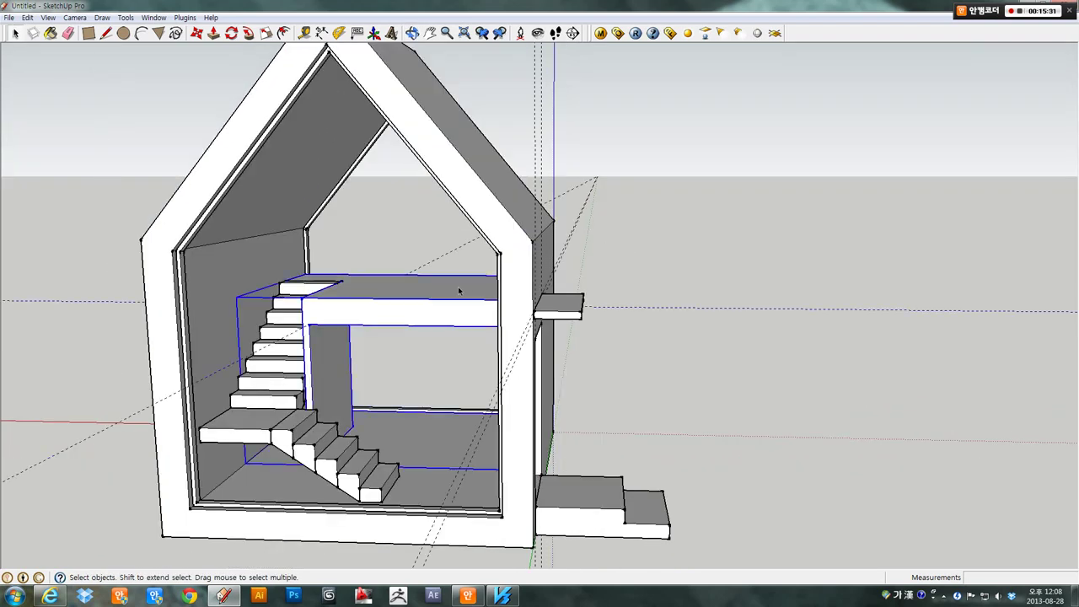
double_click(459, 291)
middle_drag(673, 275, 711, 137)
click(711, 137)
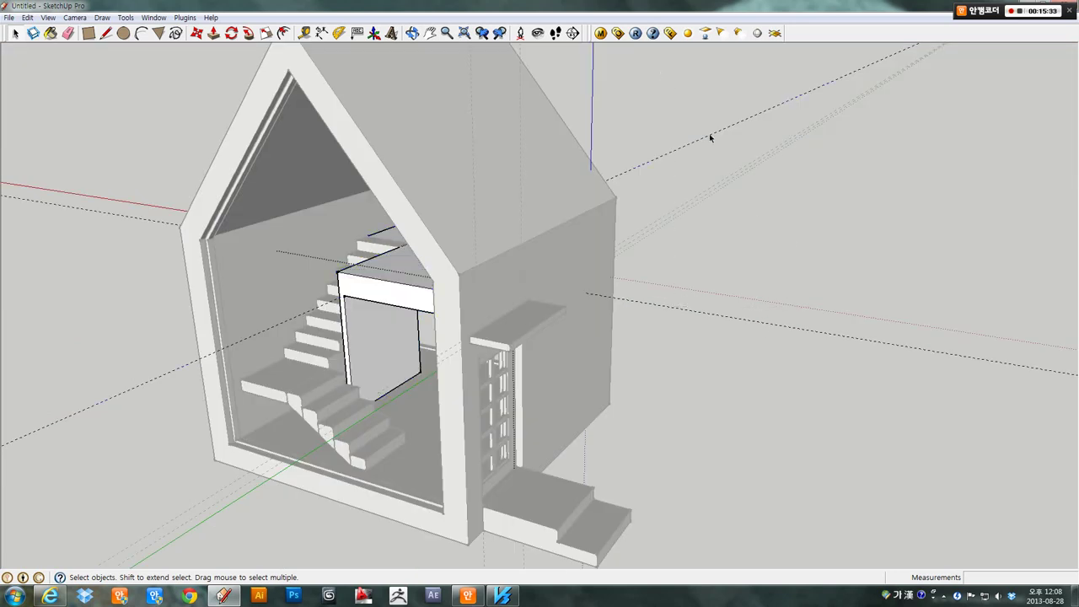
click(705, 308)
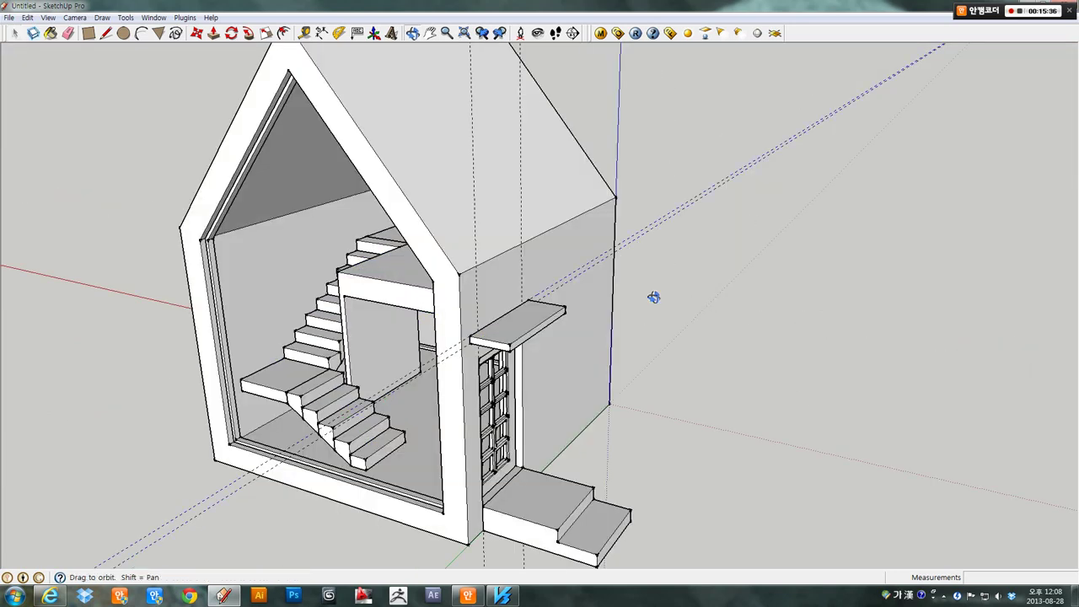
middle_drag(650, 296, 807, 224)
click(574, 119)
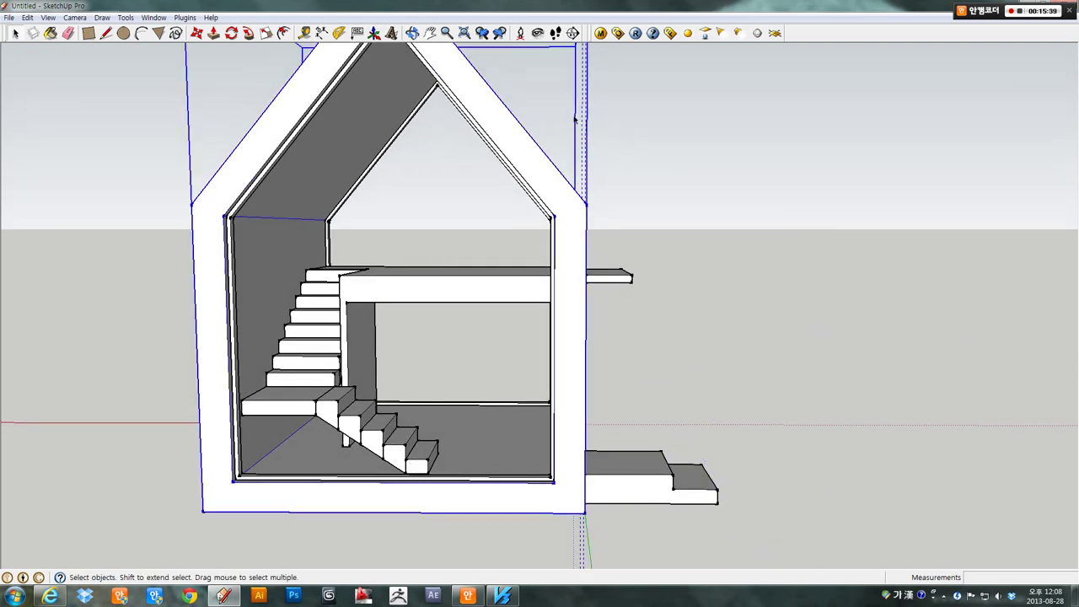
triple_click(563, 196)
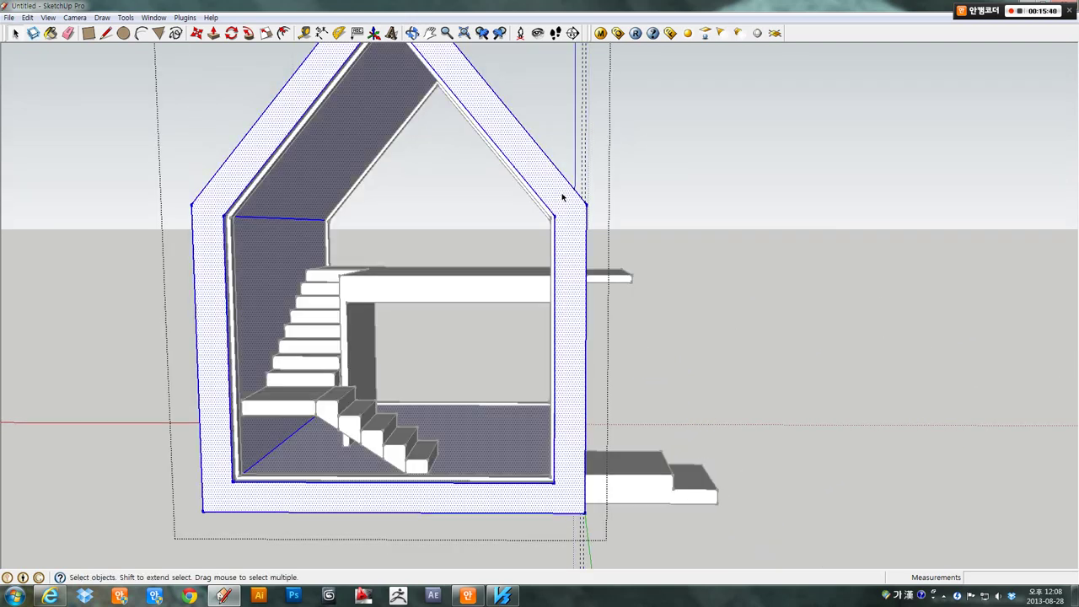
click(563, 52)
click(721, 160)
middle_drag(721, 163, 537, 270)
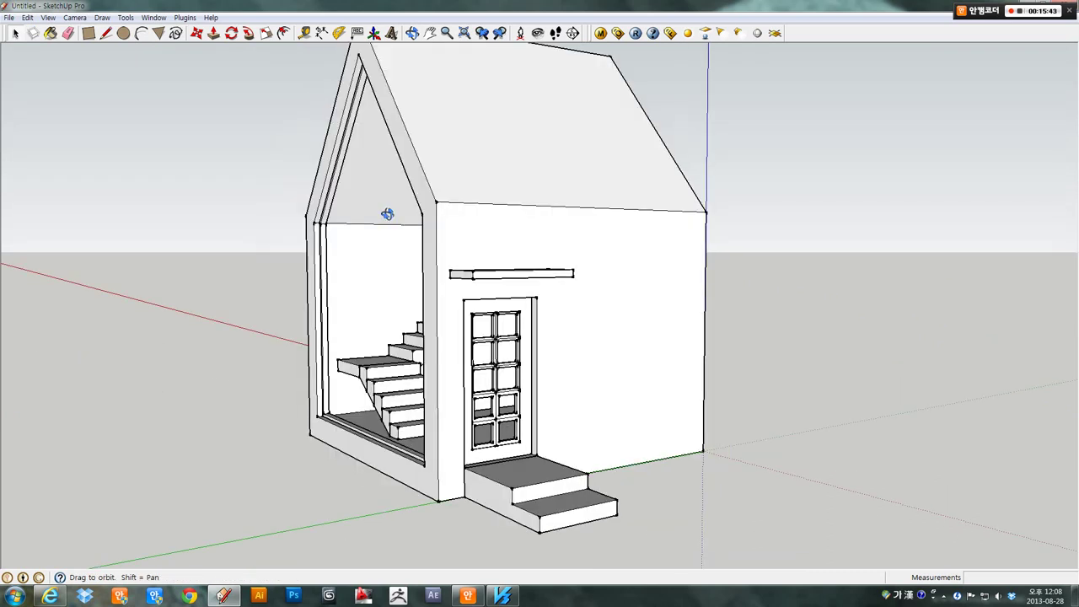
scroll(531, 261, up, 3)
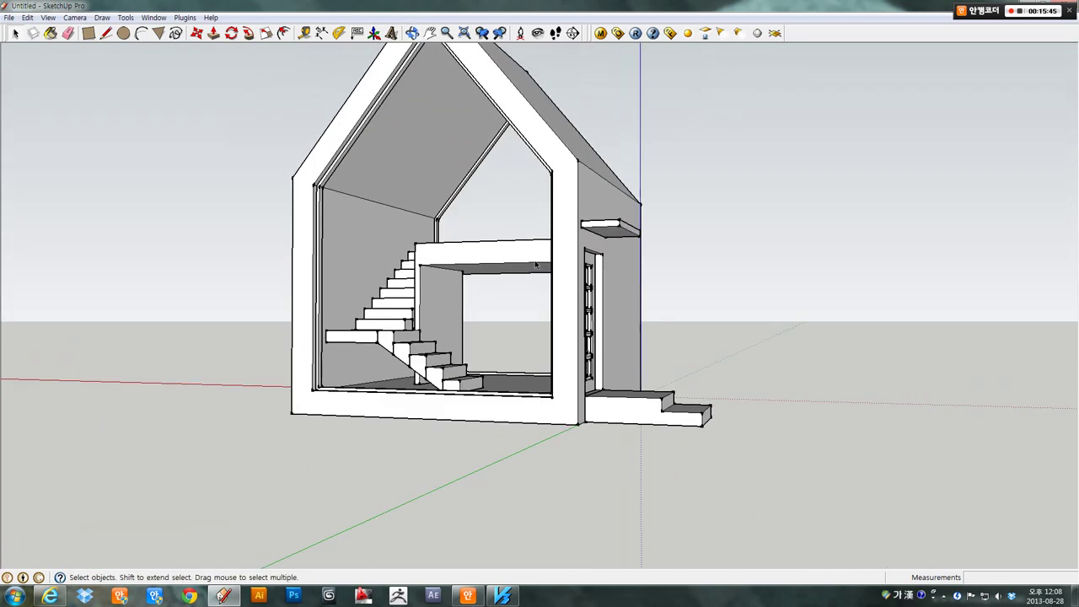
scroll(517, 239, up, 3)
mouse_move(444, 210)
middle_down()
mouse_move(718, 226)
mouse_move(728, 236)
mouse_move(240, 238)
mouse_move(739, 229)
mouse_move(489, 287)
mouse_move(420, 286)
mouse_move(435, 367)
middle_up()
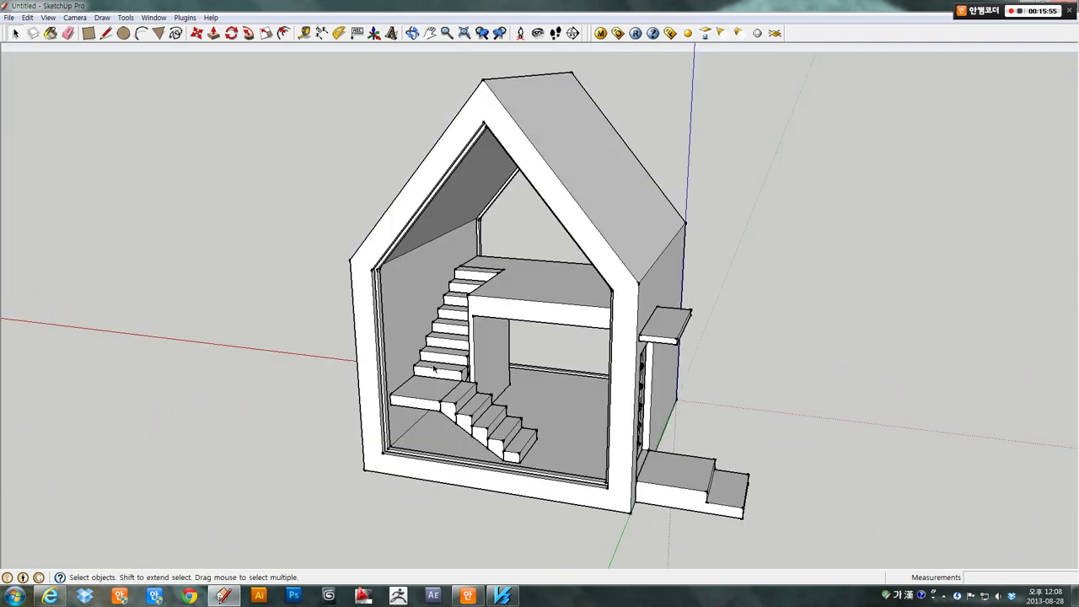
scroll(397, 341, down, 4)
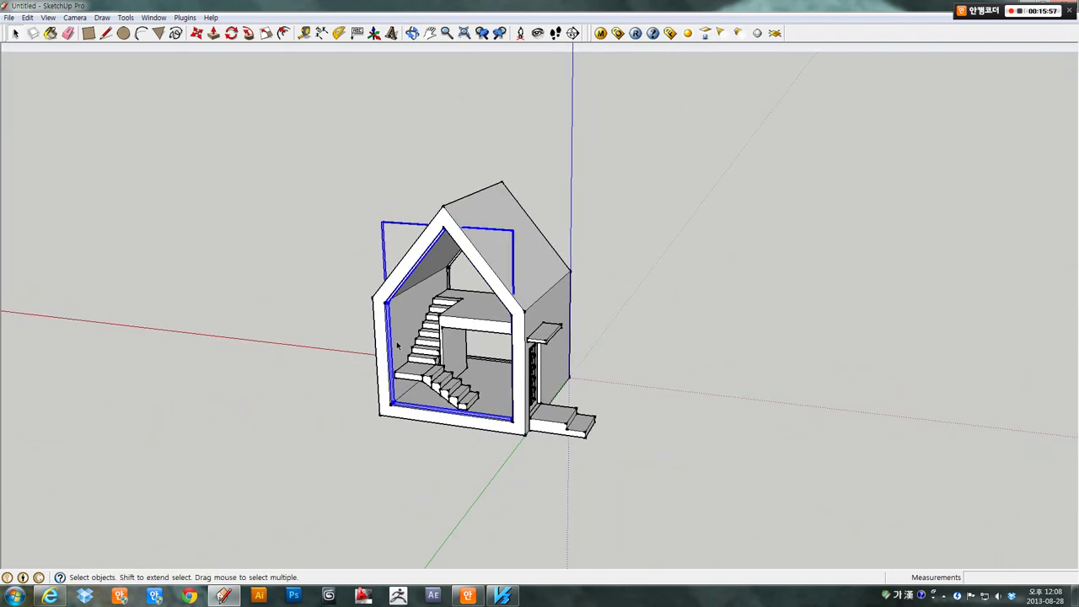
scroll(396, 341, up, 4)
scroll(396, 341, up, 2)
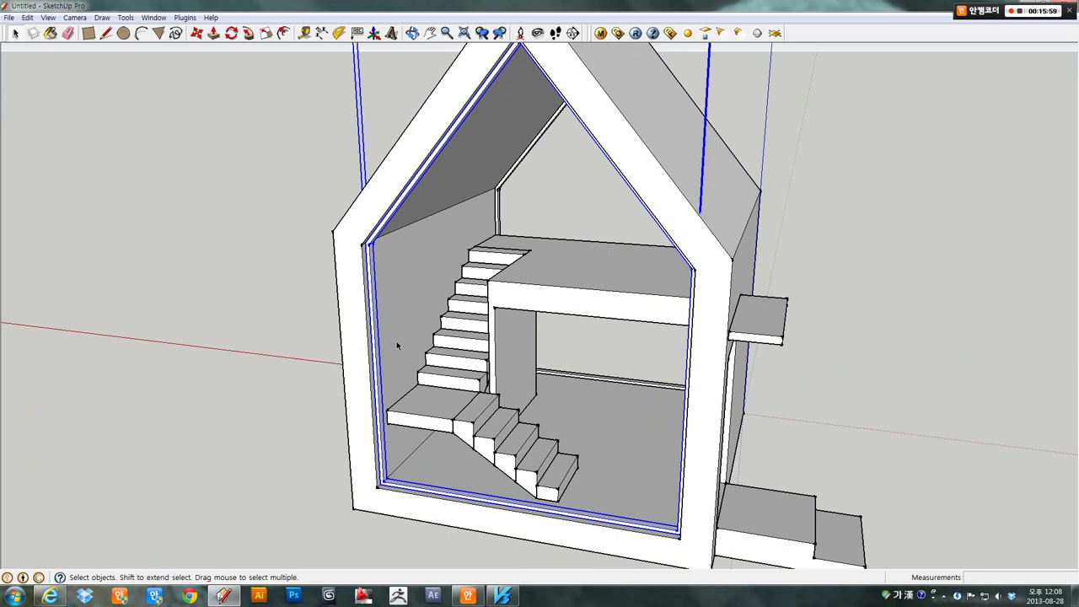
click(102, 35)
scroll(489, 175, down, 1)
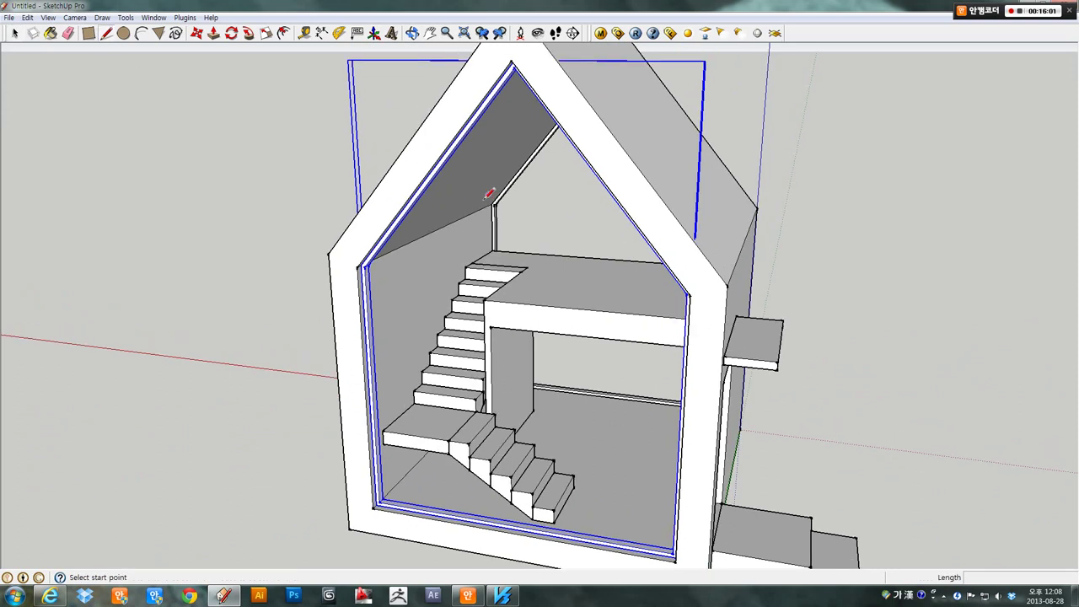
mouse_move(494, 194)
middle_down()
mouse_move(526, 176)
mouse_move(544, 185)
middle_up()
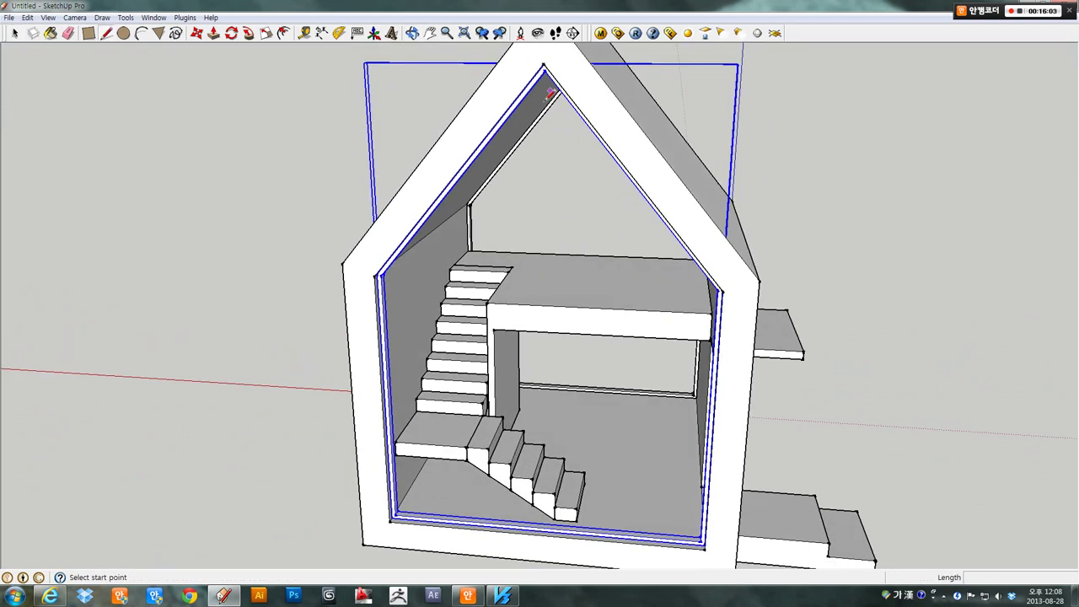
scroll(567, 344, down, 2)
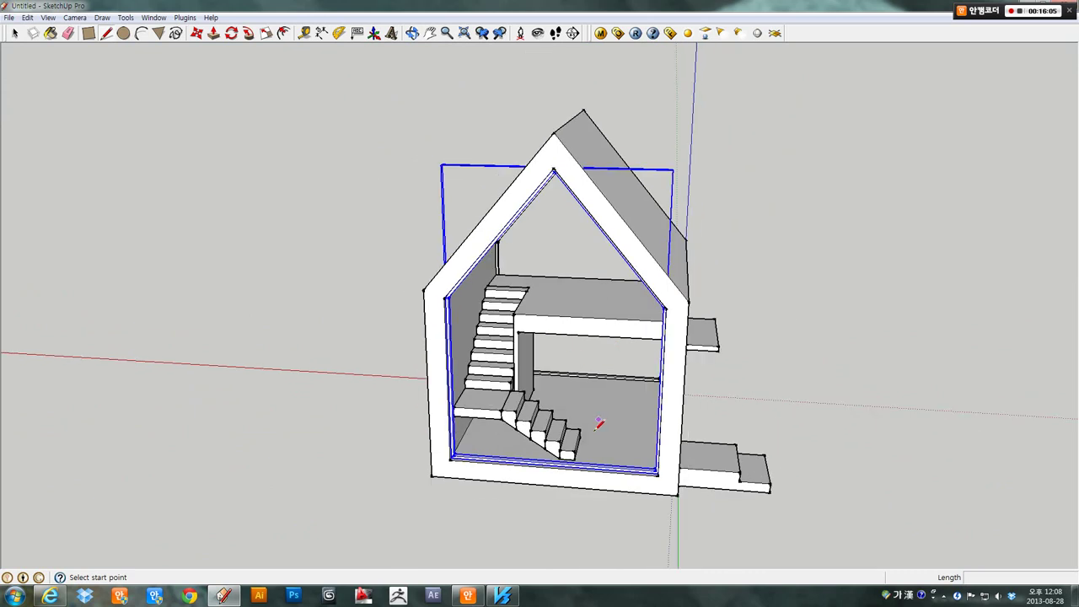
shift+middle_drag(599, 424, 524, 425)
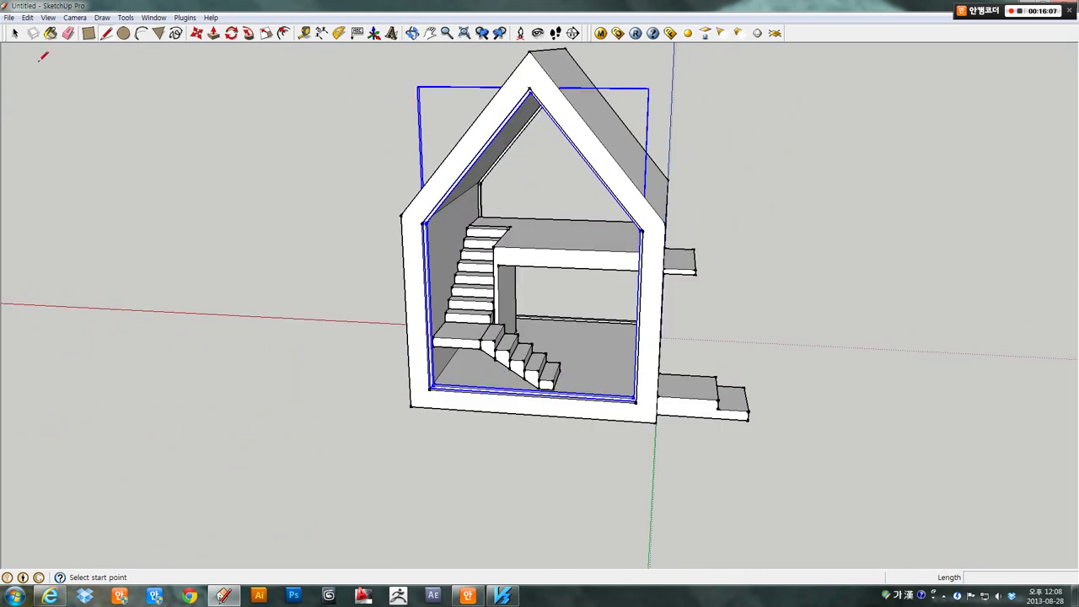
middle_drag(517, 256, 525, 281)
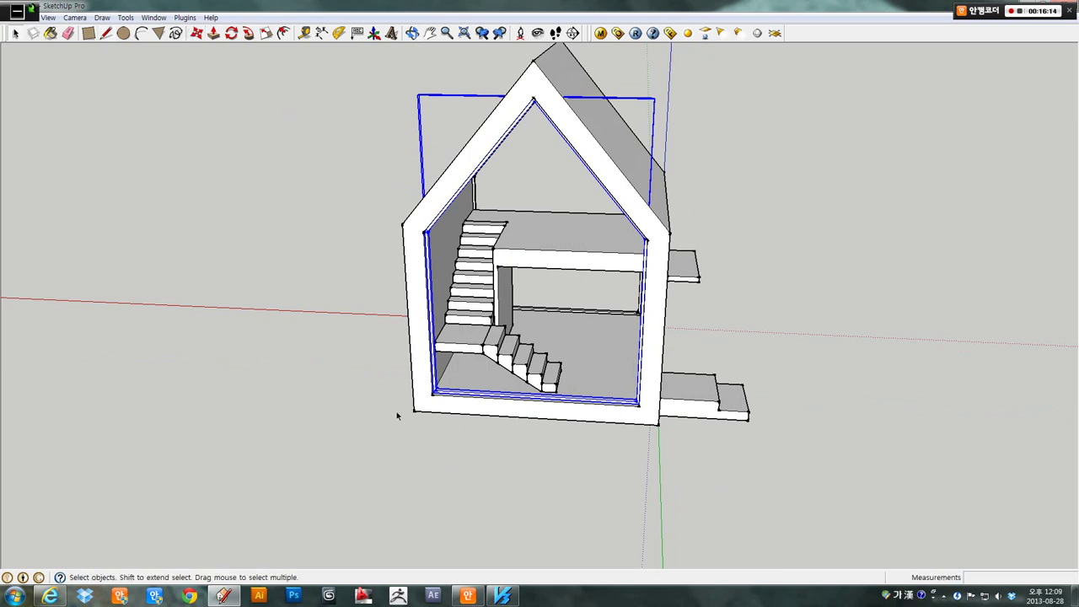
- Copy the gable frame to a spot right of the house
click(197, 32)
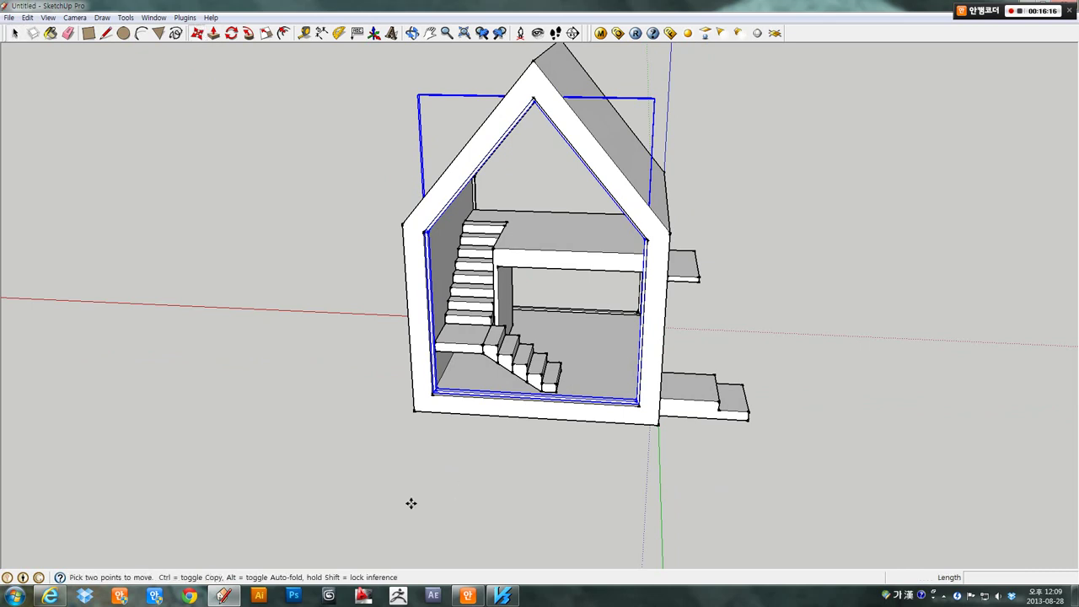
click(412, 504)
key(ctrl)
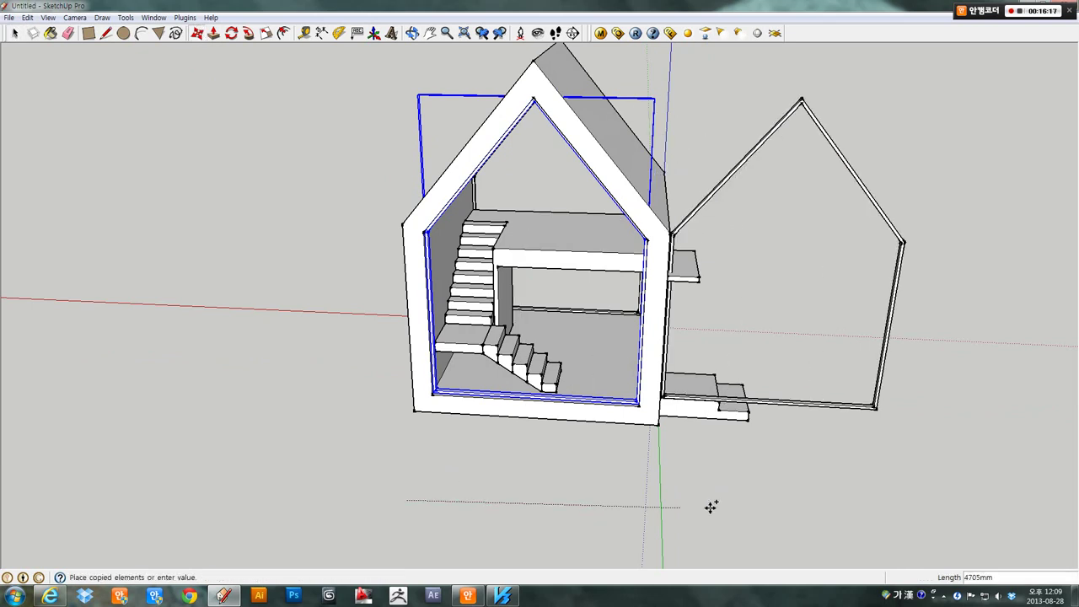
mouse_move(712, 506)
middle_down()
mouse_move(742, 503)
mouse_move(708, 506)
middle_up()
click(742, 504)
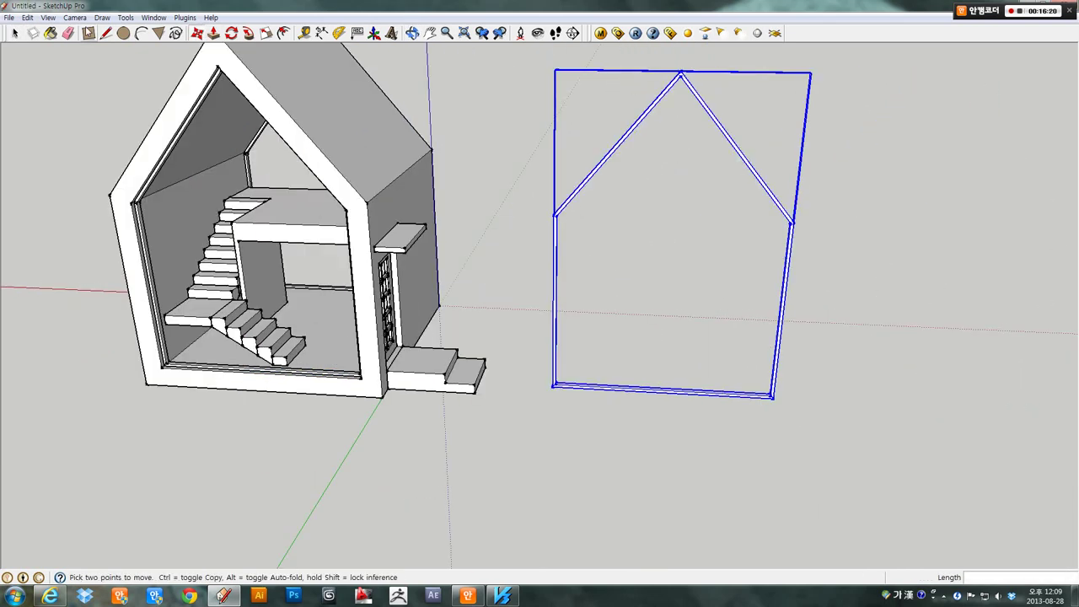
- Draw a first rectangle across the copied frame, then delete it
click(89, 32)
scroll(563, 398, up, 2)
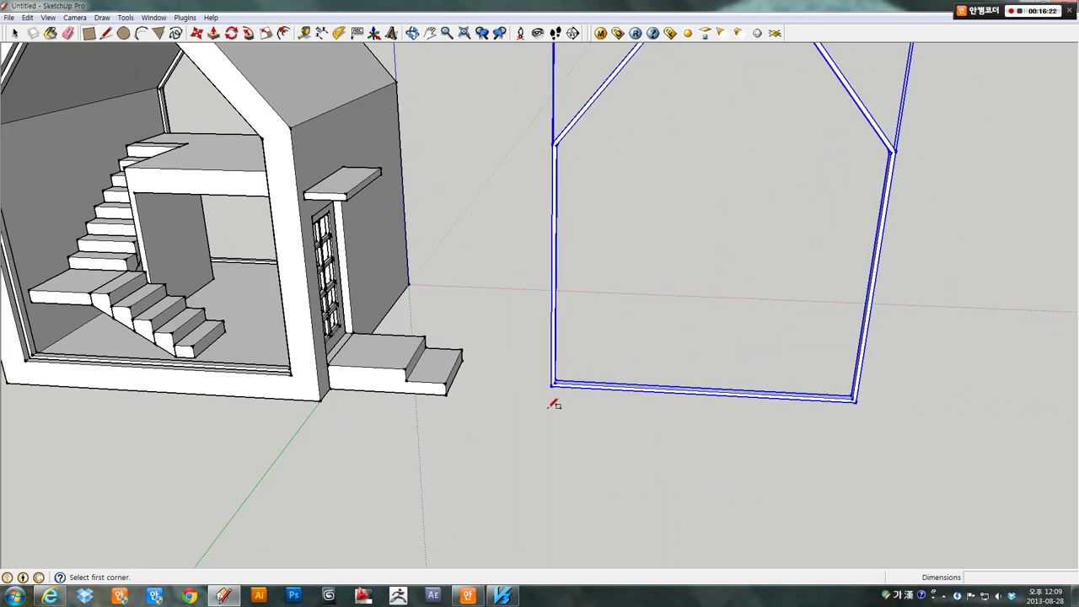
scroll(557, 385, up, 1)
click(554, 385)
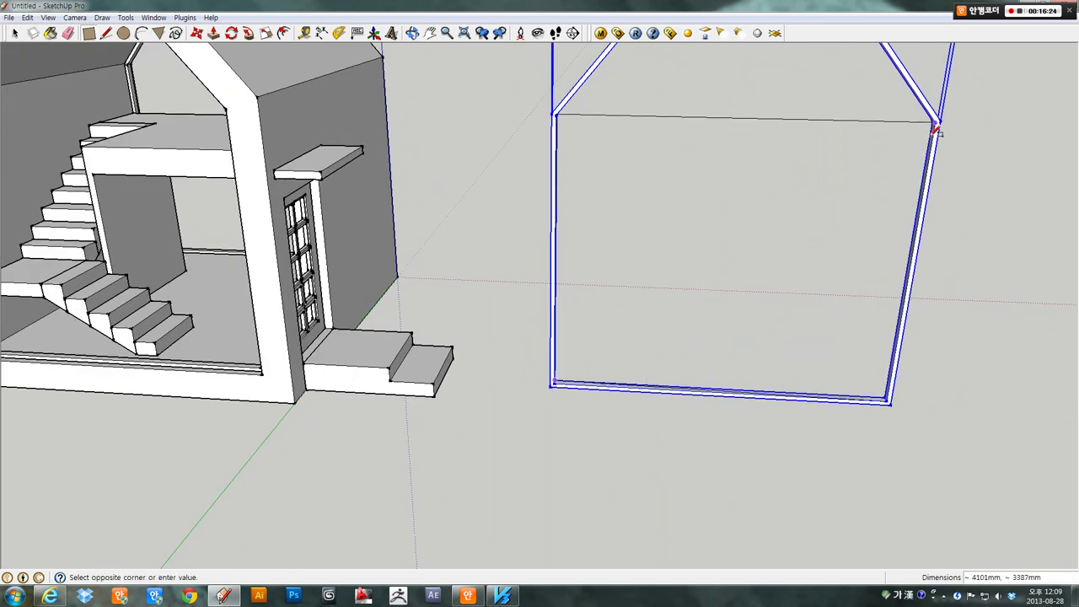
click(936, 124)
middle_drag(935, 128, 616, 414)
key(space)
drag(306, 285, 742, 369)
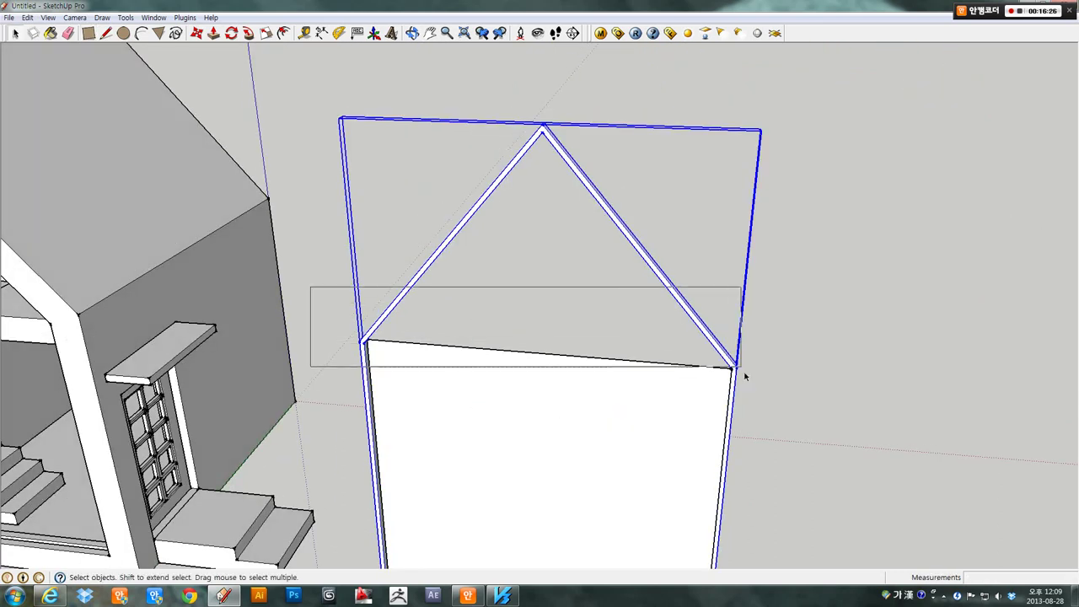
mouse_move(709, 418)
middle_down()
mouse_move(464, 262)
mouse_move(301, 181)
mouse_move(595, 402)
middle_up()
click(464, 264)
key(Delete)
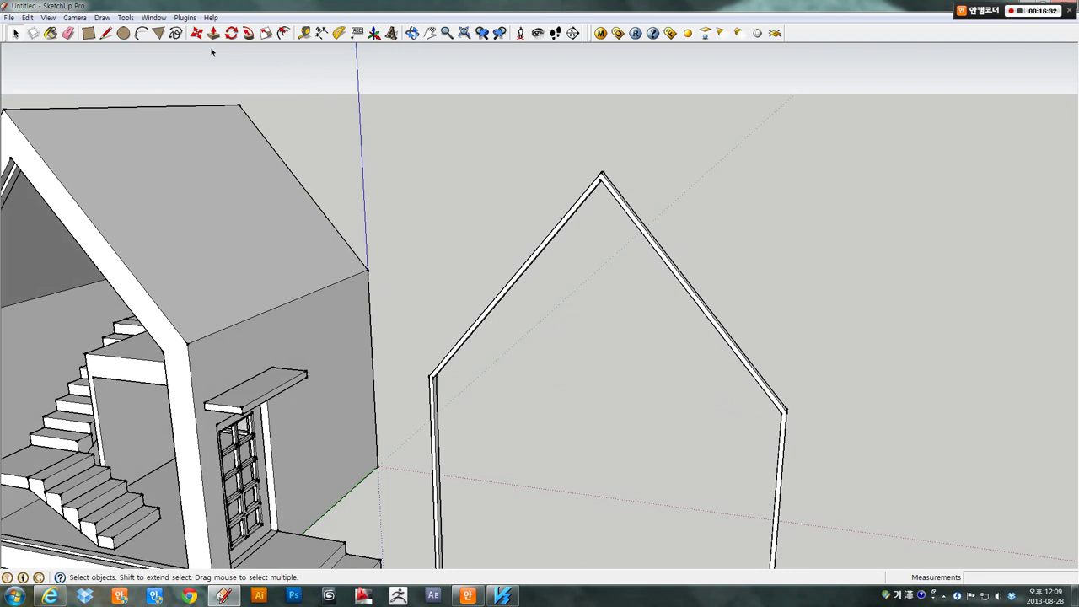
- Redraw the rectangle from the frame's bottom-left to the upper-right wall corner and grab its top edge
click(88, 32)
middle_drag(472, 380, 414, 470)
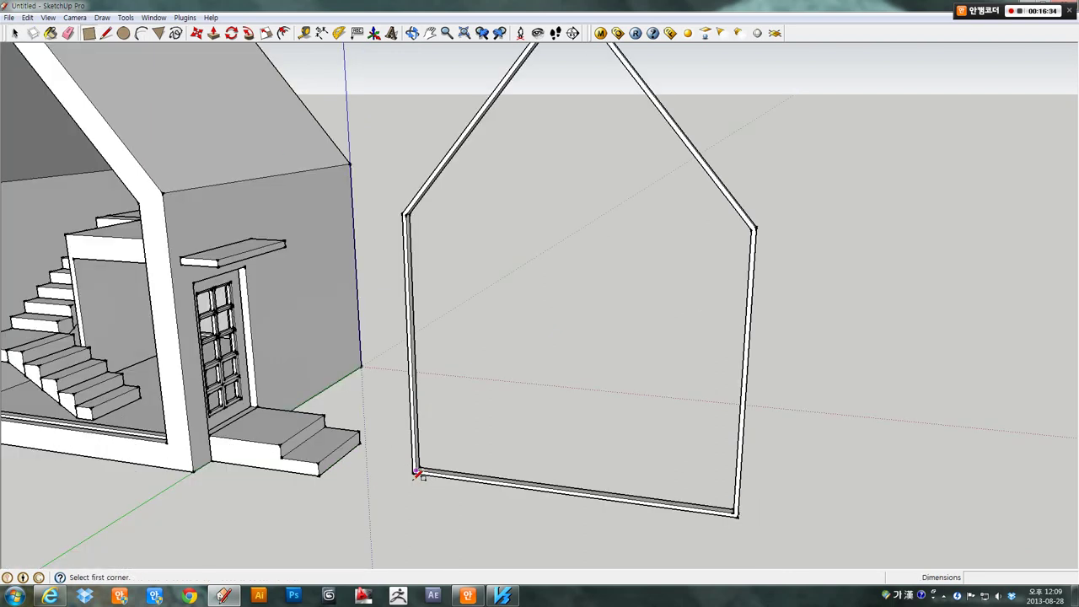
click(415, 470)
click(752, 240)
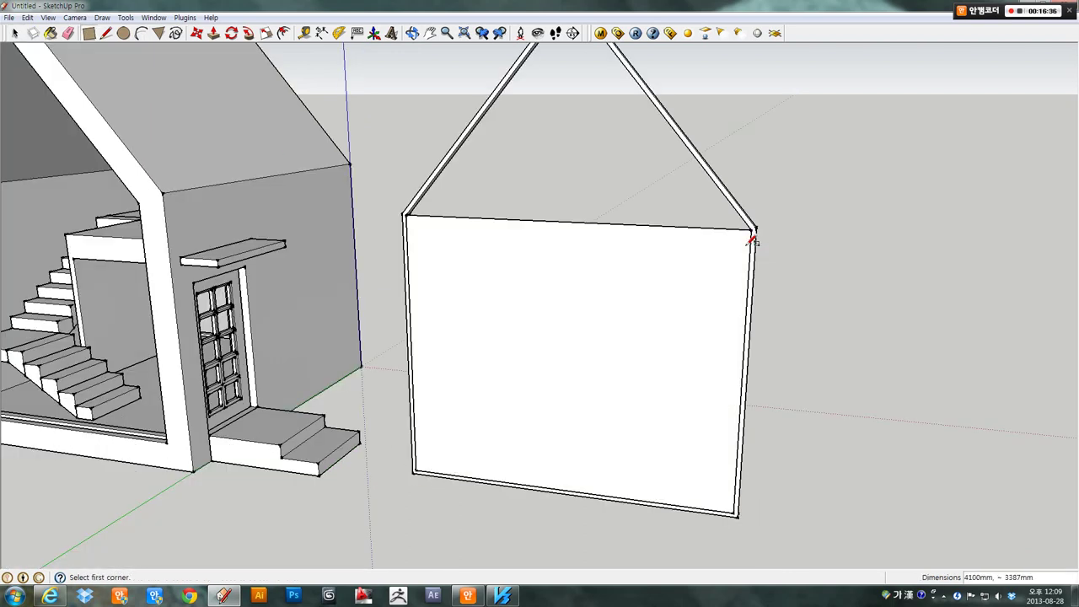
key(space)
mouse_move(581, 369)
middle_down()
mouse_move(440, 316)
mouse_move(541, 313)
middle_up()
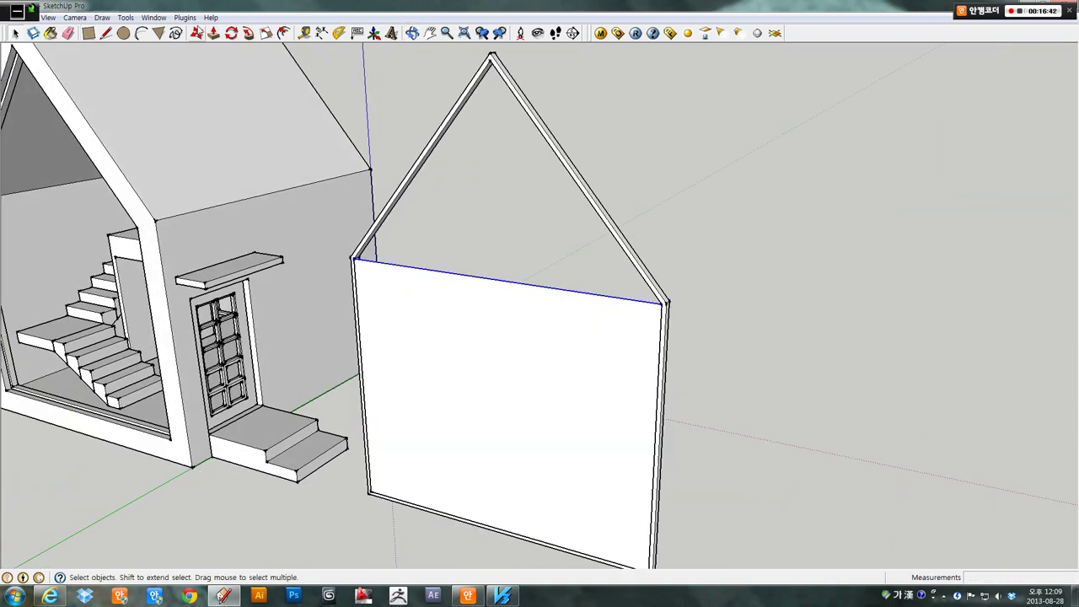
click(197, 32)
click(665, 309)
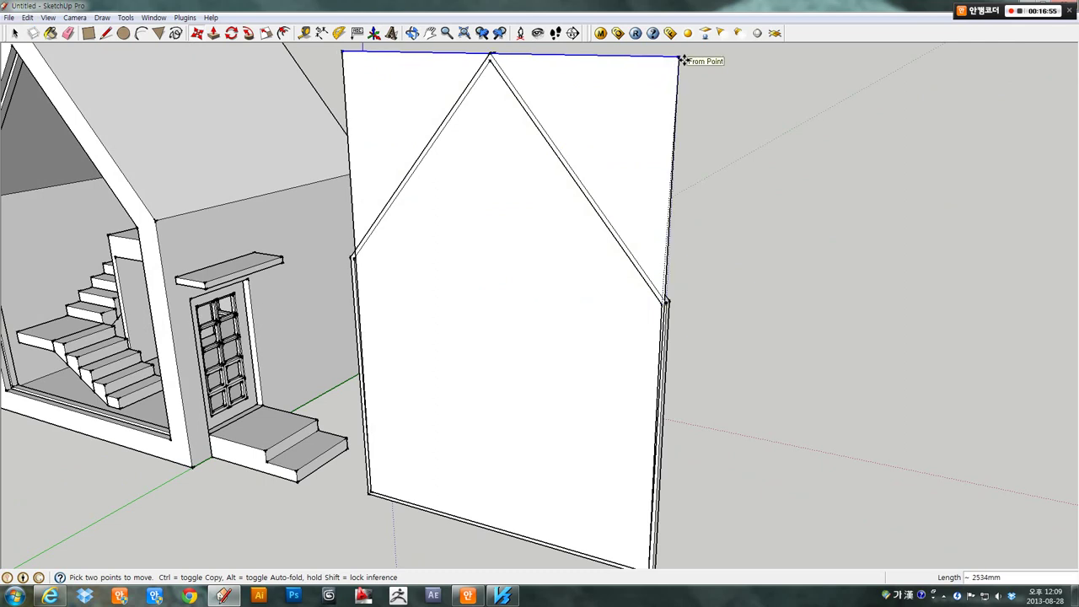
- Raise the panel's top edge to apex height and draw a vertical line from apex to bottom
click(683, 59)
mouse_move(669, 179)
shift+middle_down()
mouse_move(614, 270)
mouse_move(685, 190)
shift+middle_up()
click(106, 33)
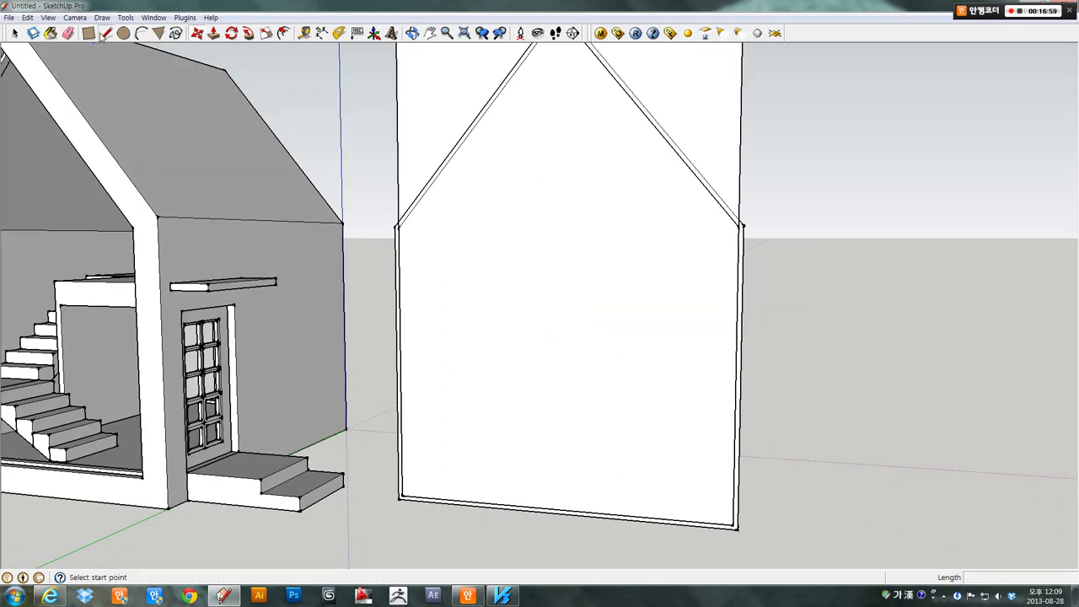
middle_drag(525, 150, 594, 85)
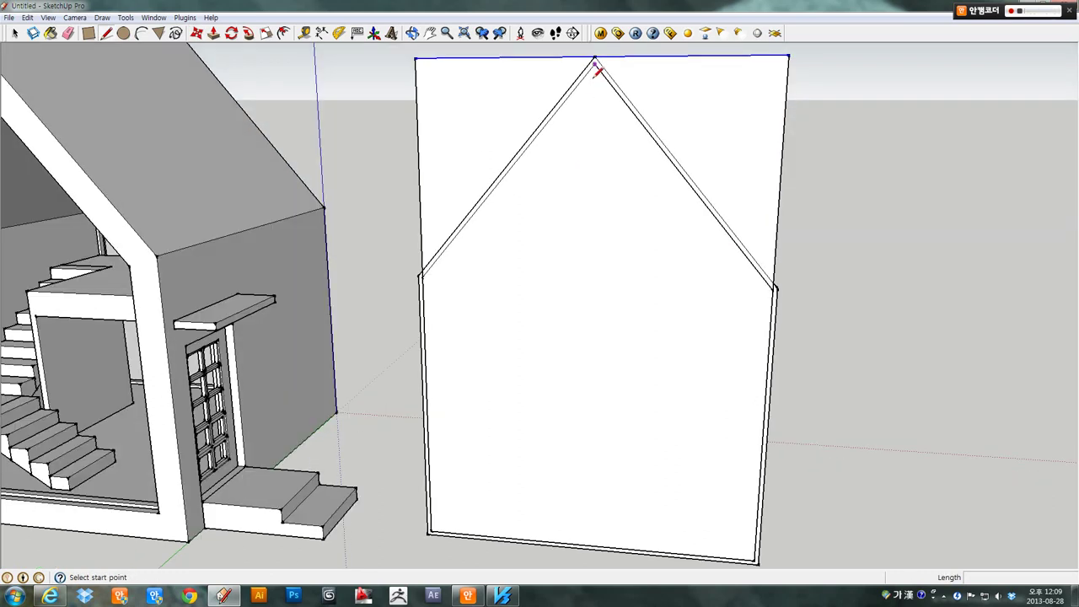
click(594, 63)
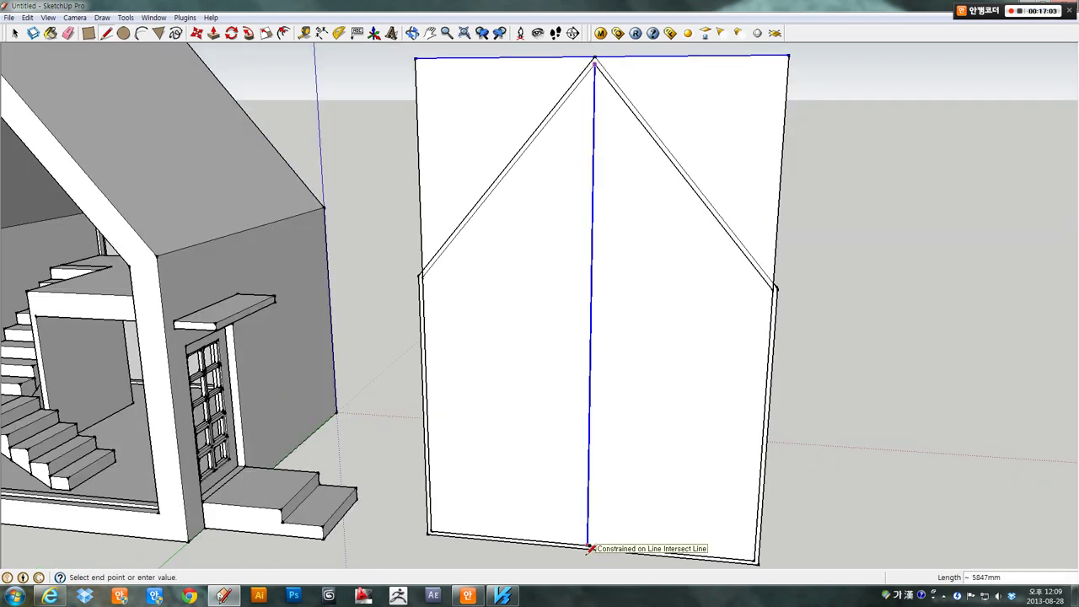
click(588, 544)
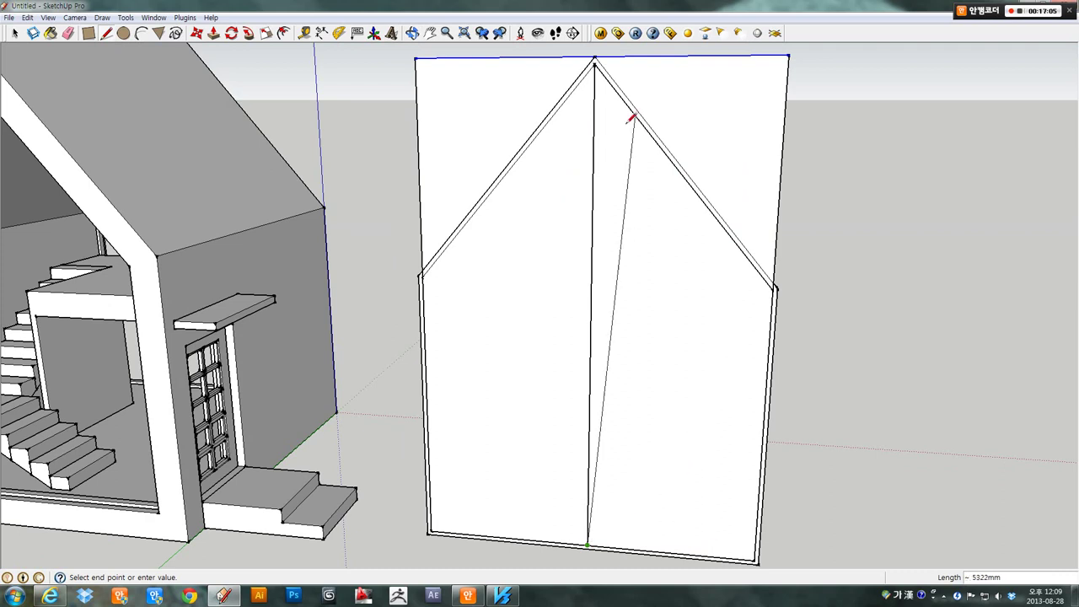
click(595, 59)
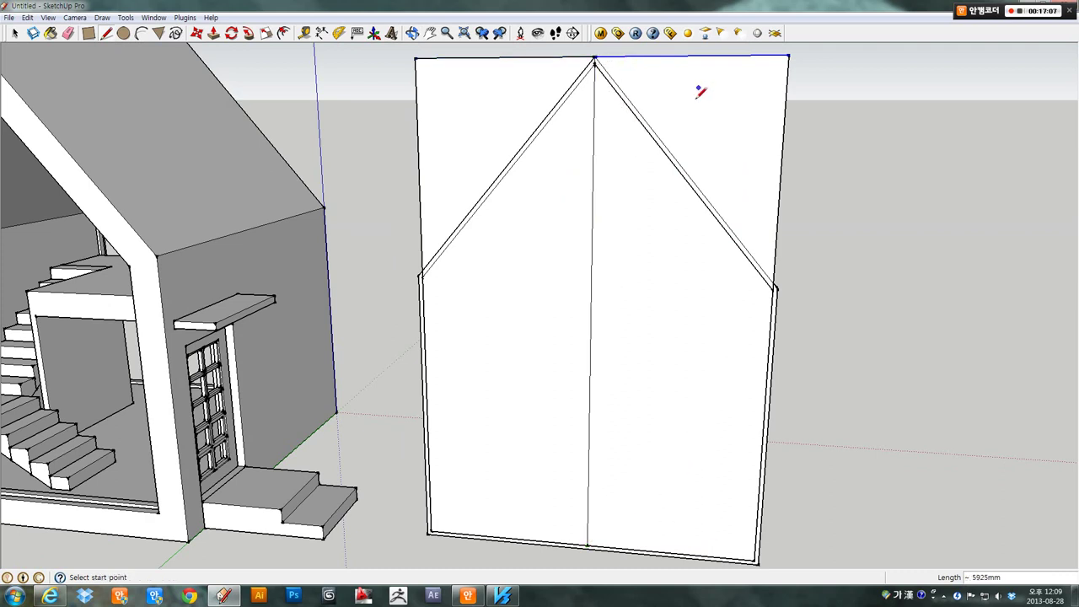
- Draw quarter lines from each half's bottom-edge midpoint up to the top edge
key(space)
click(749, 108)
click(566, 228)
mouse_move(583, 273)
middle_down()
mouse_move(595, 253)
mouse_move(582, 245)
middle_up()
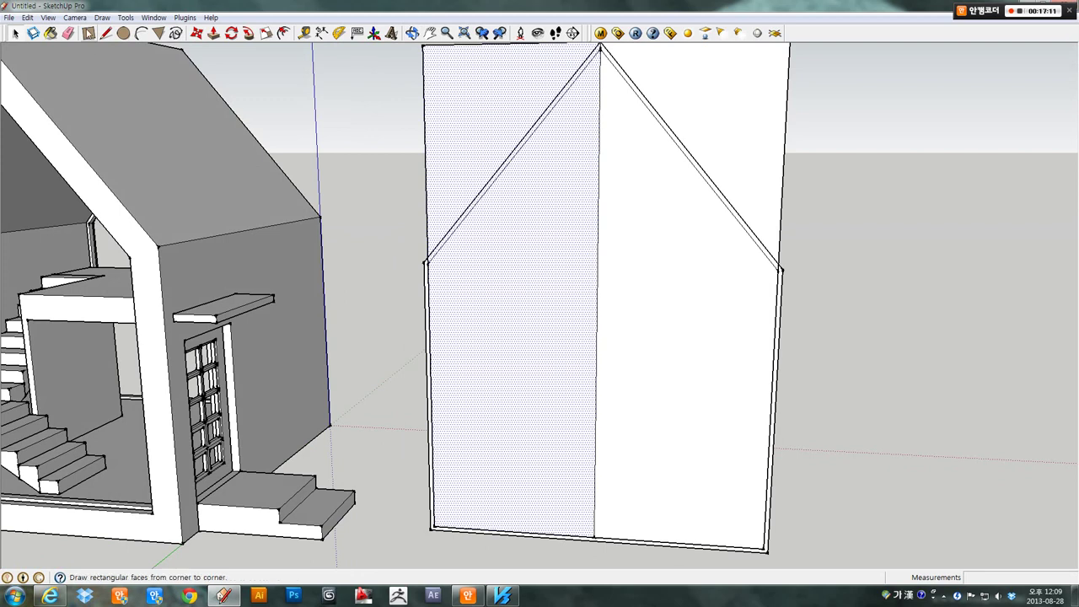
click(497, 532)
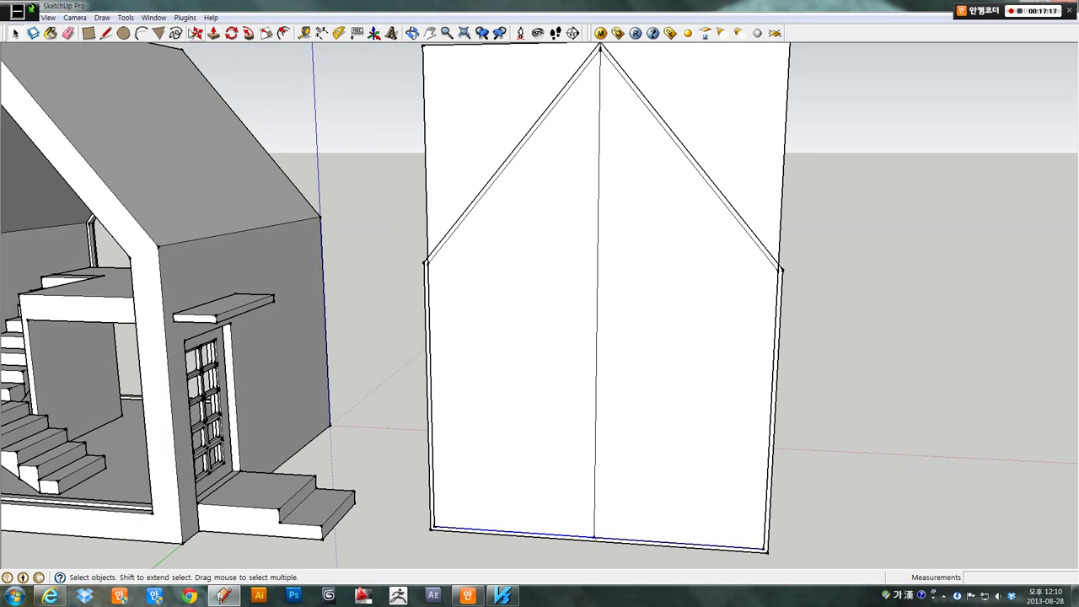
click(197, 33)
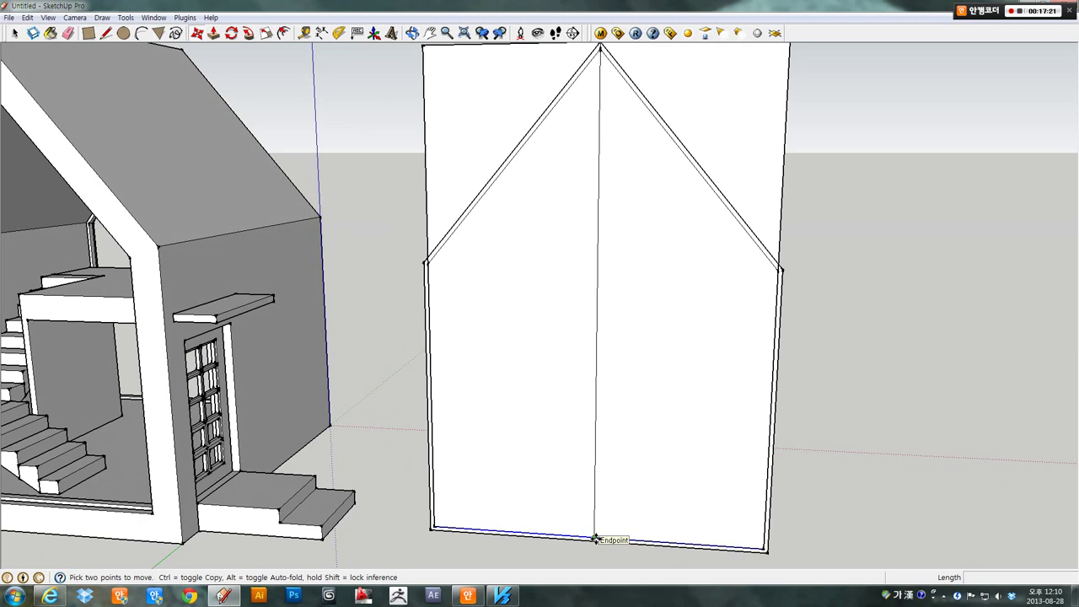
key(l)
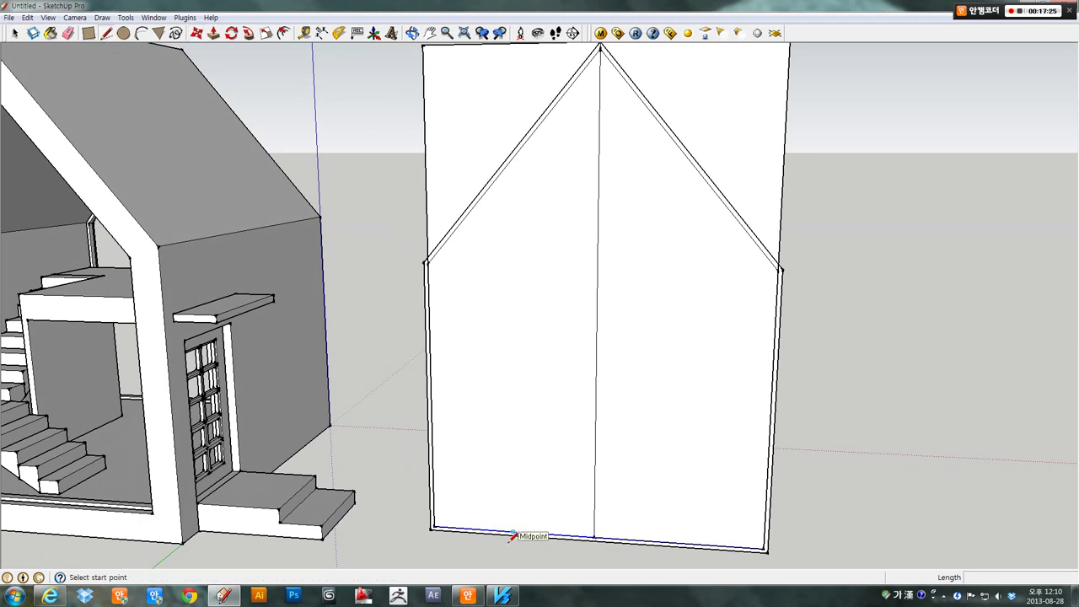
click(513, 532)
middle_drag(523, 88, 523, 108)
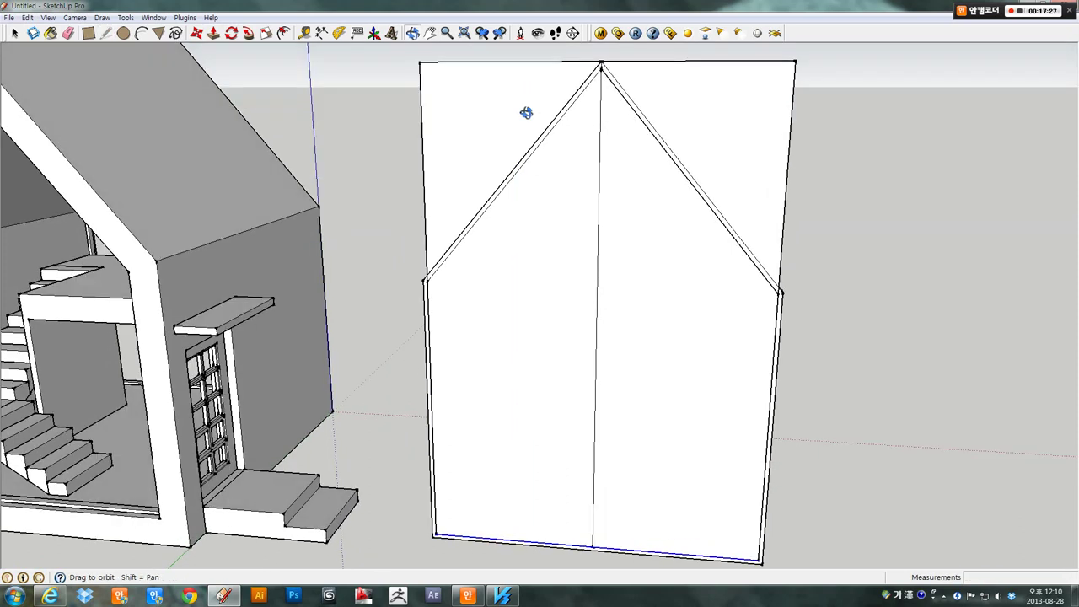
click(509, 63)
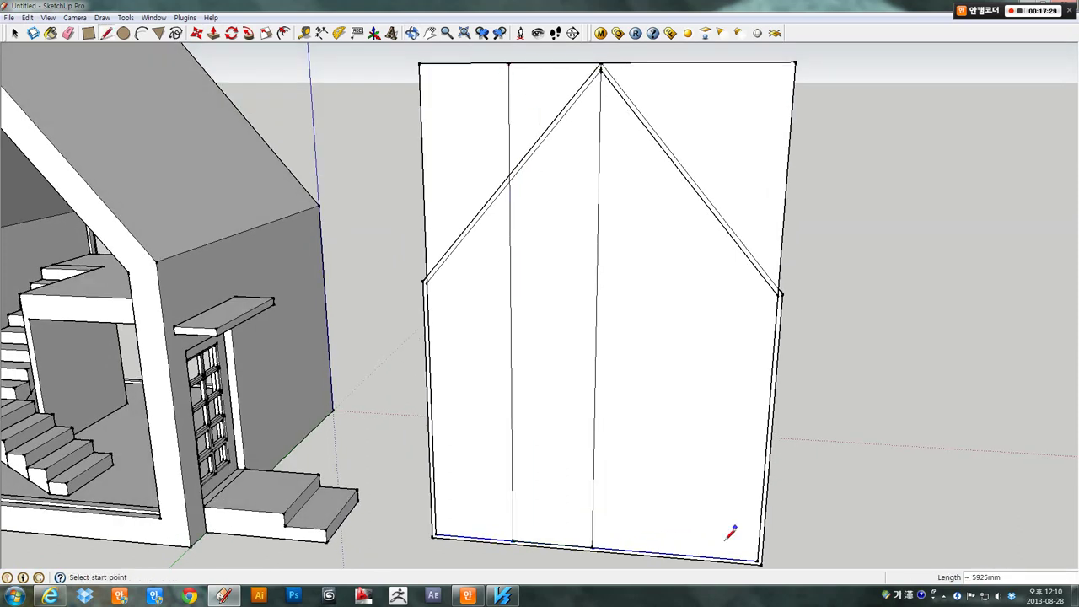
click(674, 556)
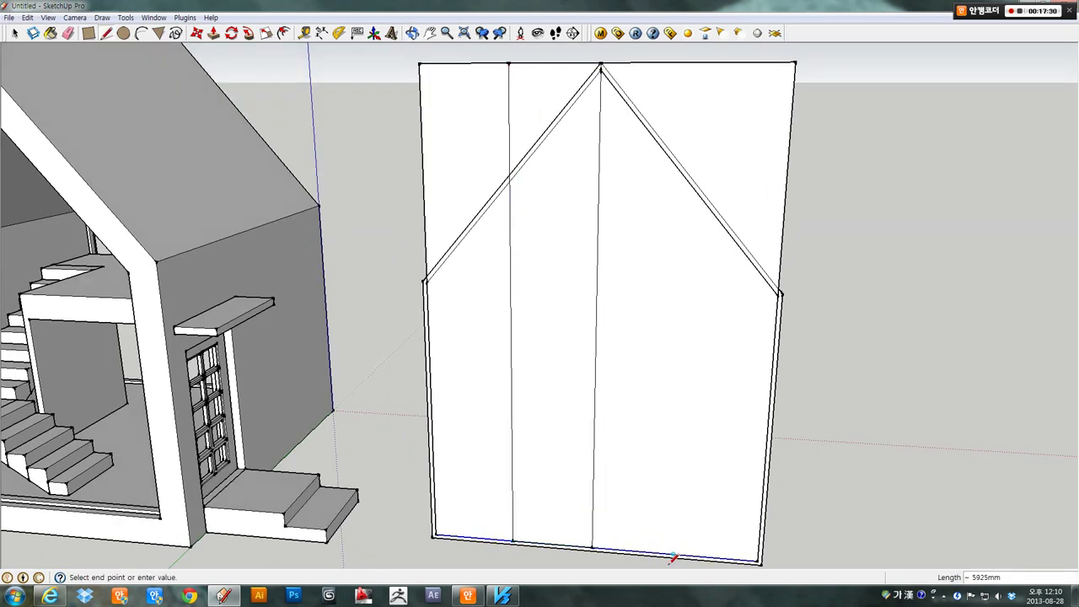
click(697, 64)
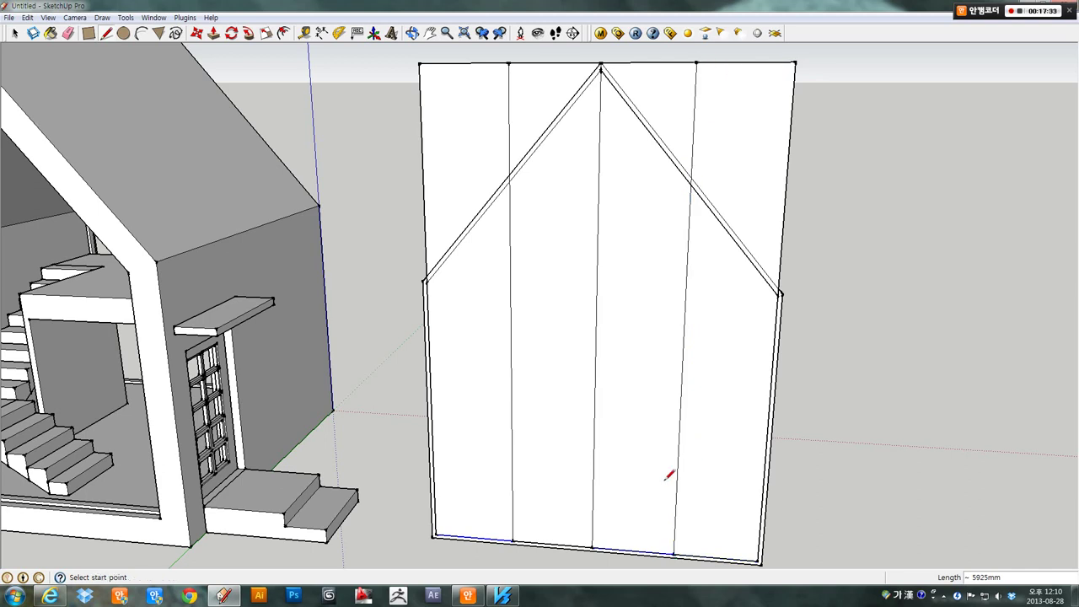
- Select the panel's bottom edge to copy it
middle_drag(669, 476, 656, 448)
key(space)
drag(386, 478, 838, 571)
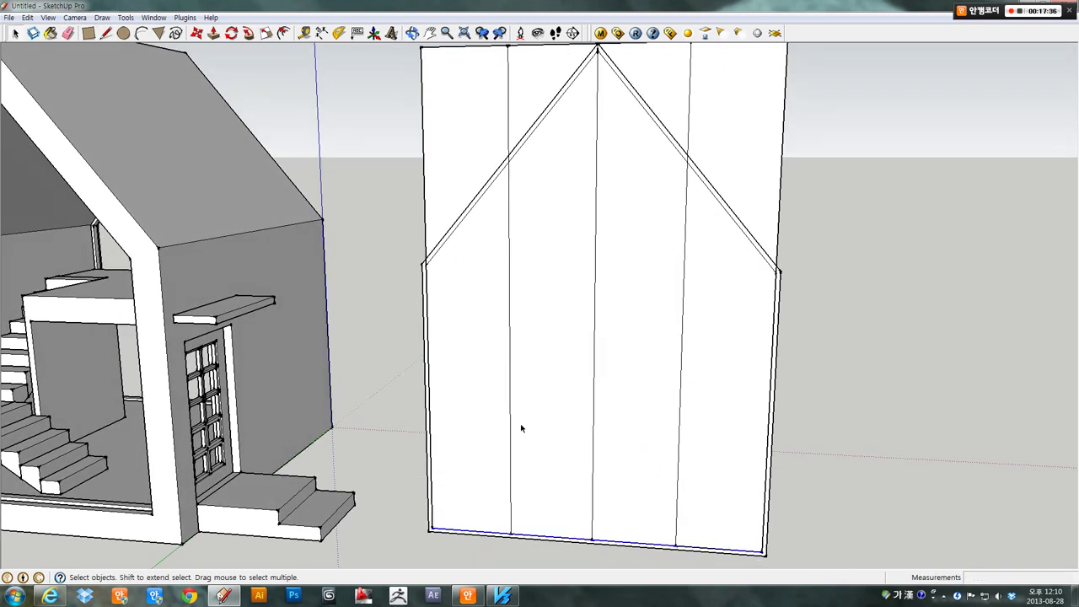
click(197, 32)
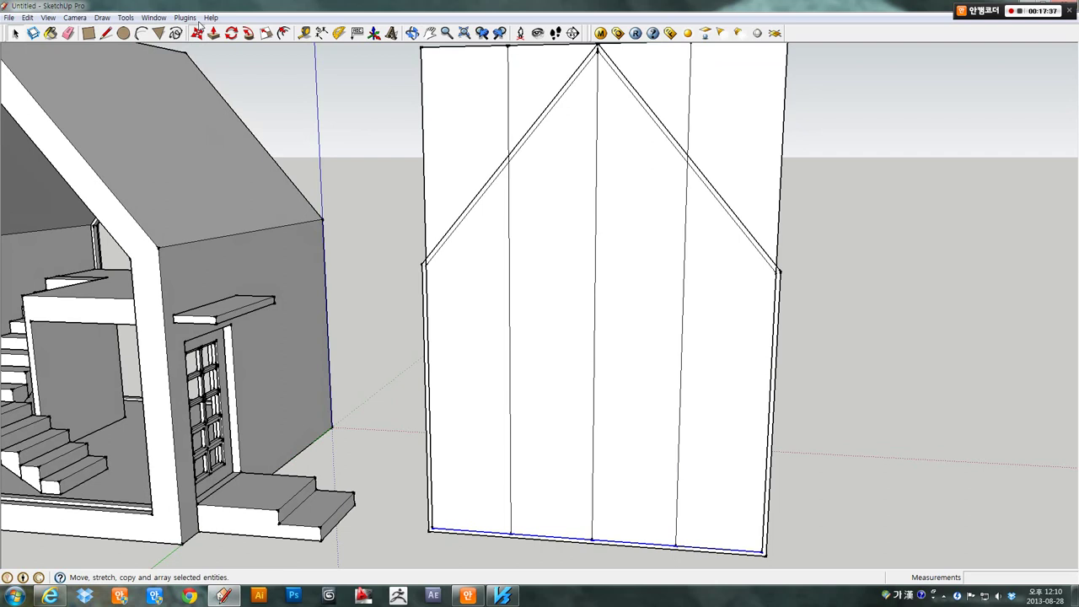
- Copy the bottom edge to mid-height, lower and upper positions, making a four-by-four grid
click(594, 542)
key(ctrl)
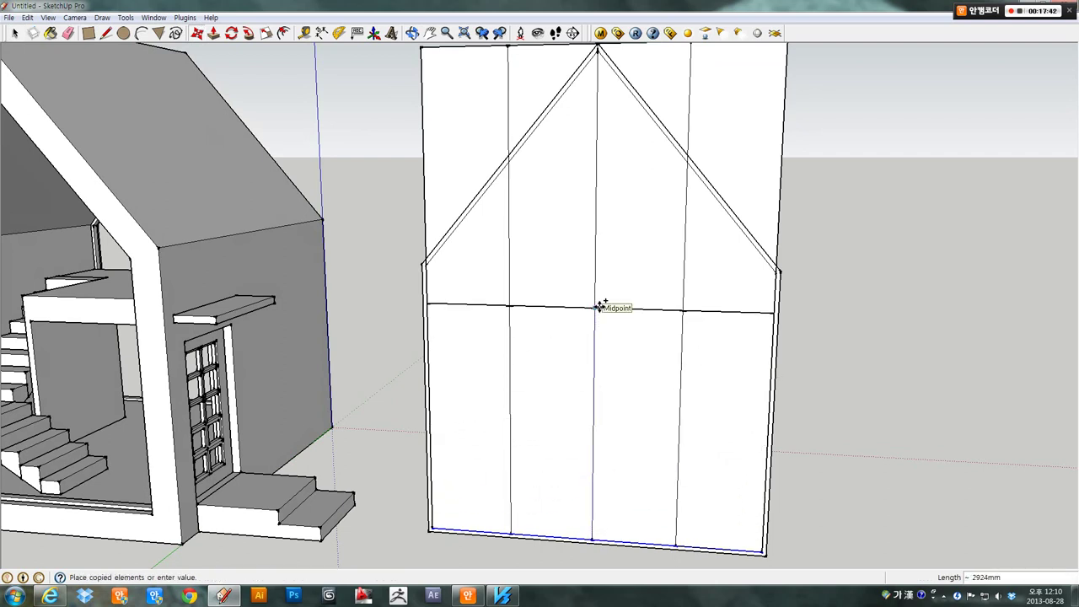
click(600, 307)
text(25)
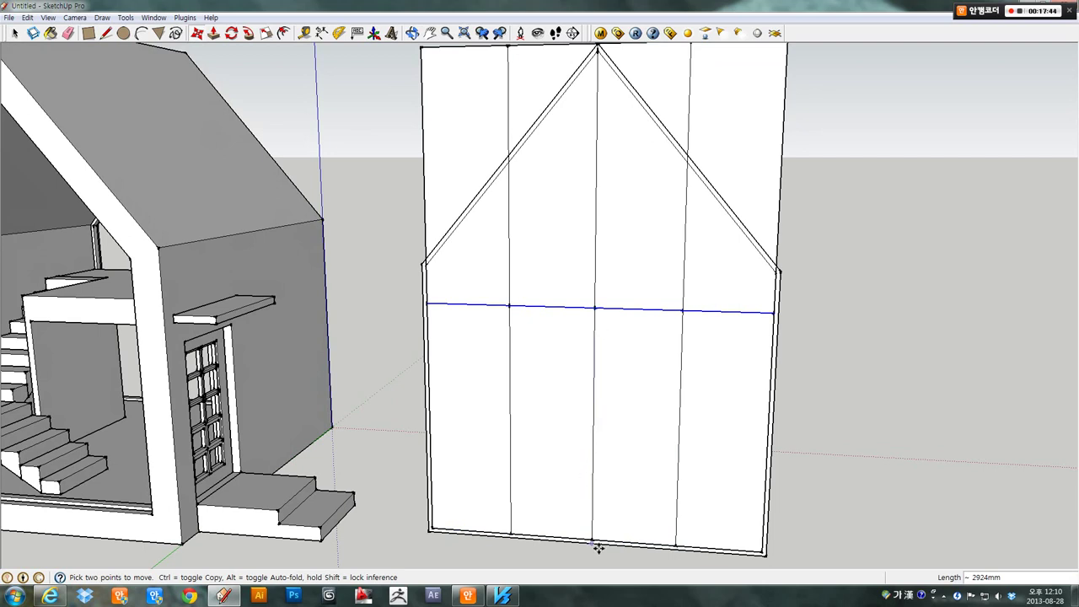
ctrl+click(599, 309)
click(598, 426)
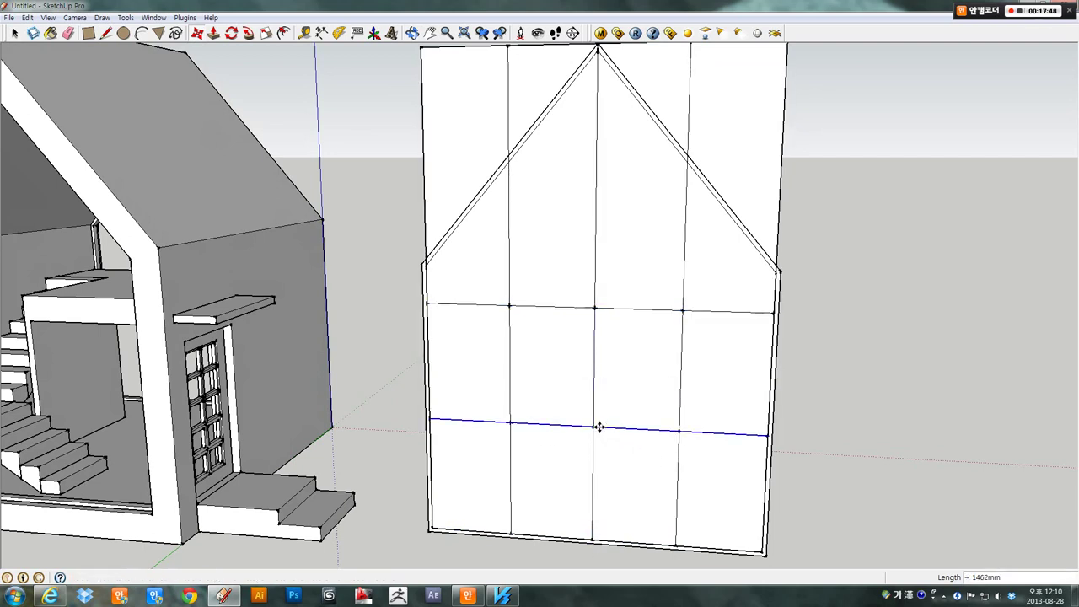
click(597, 428)
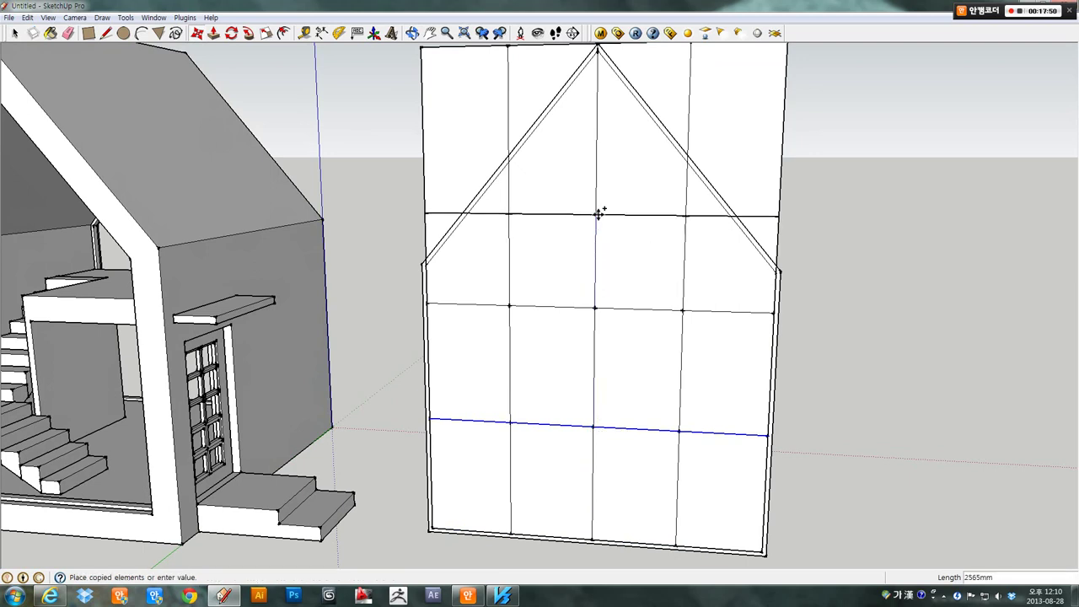
click(596, 182)
scroll(663, 299, down, 3)
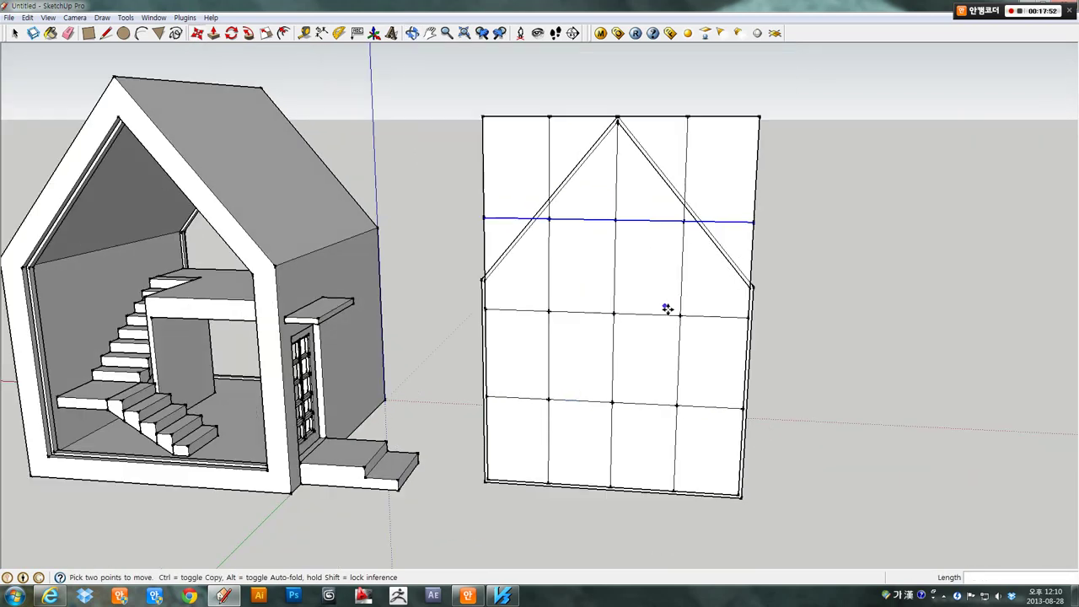
scroll(610, 393, up, 1)
scroll(616, 367, up, 1)
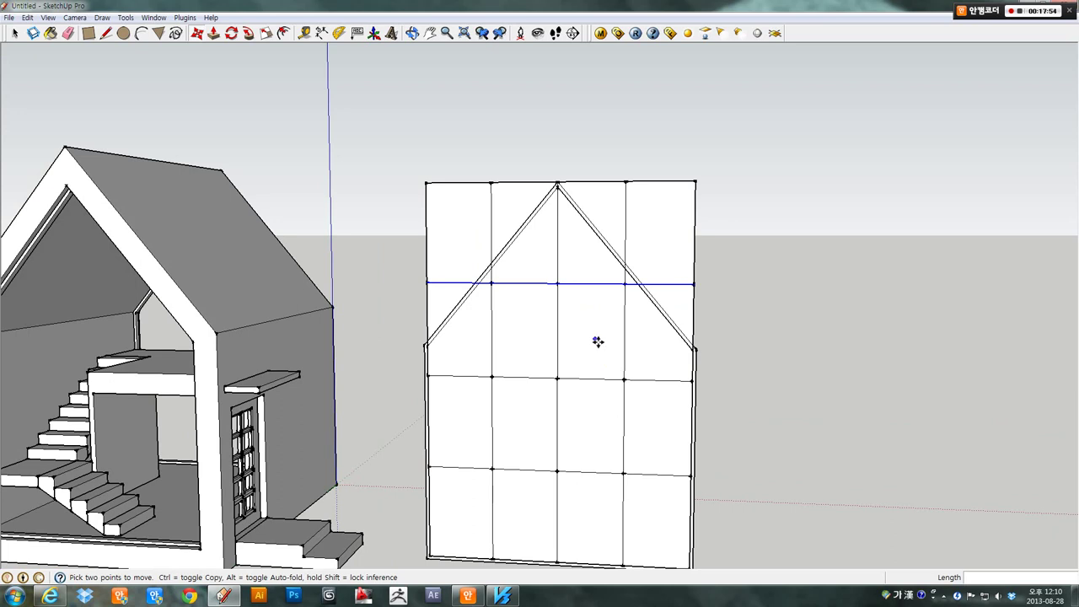
key(space)
scroll(624, 266, up, 1)
scroll(582, 241, up, 1)
scroll(506, 236, up, 1)
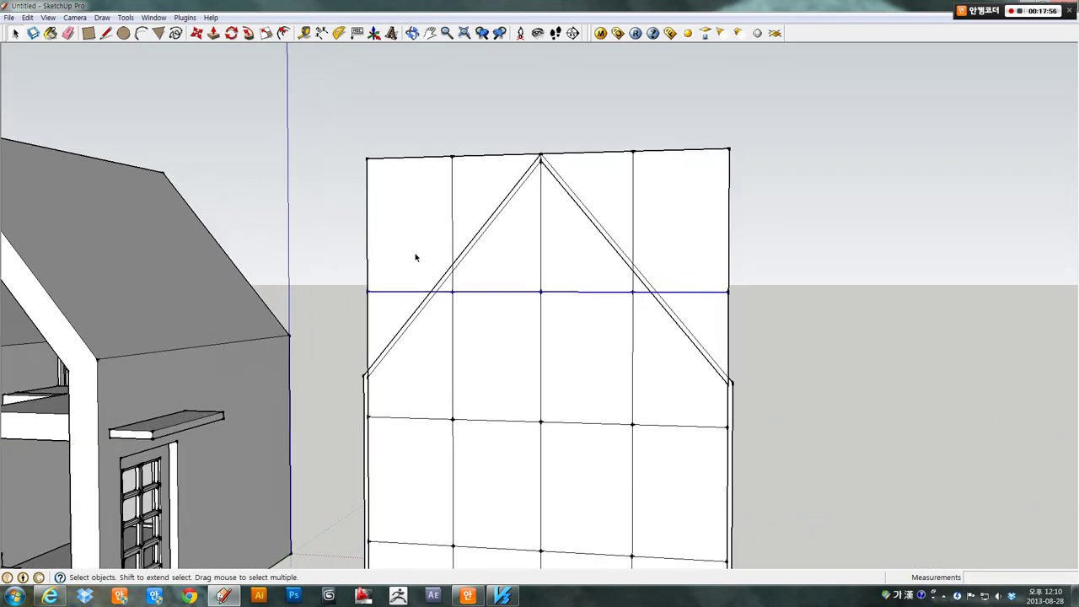
- Trace lines from the left and right eaves up to the apex across the grid panel
triple_click(412, 213)
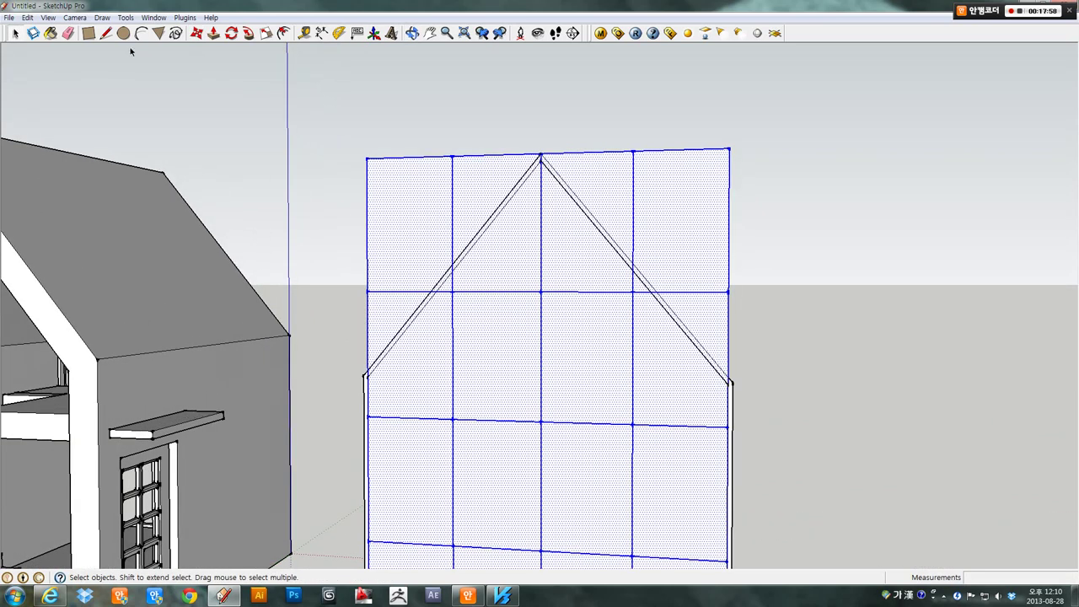
click(105, 33)
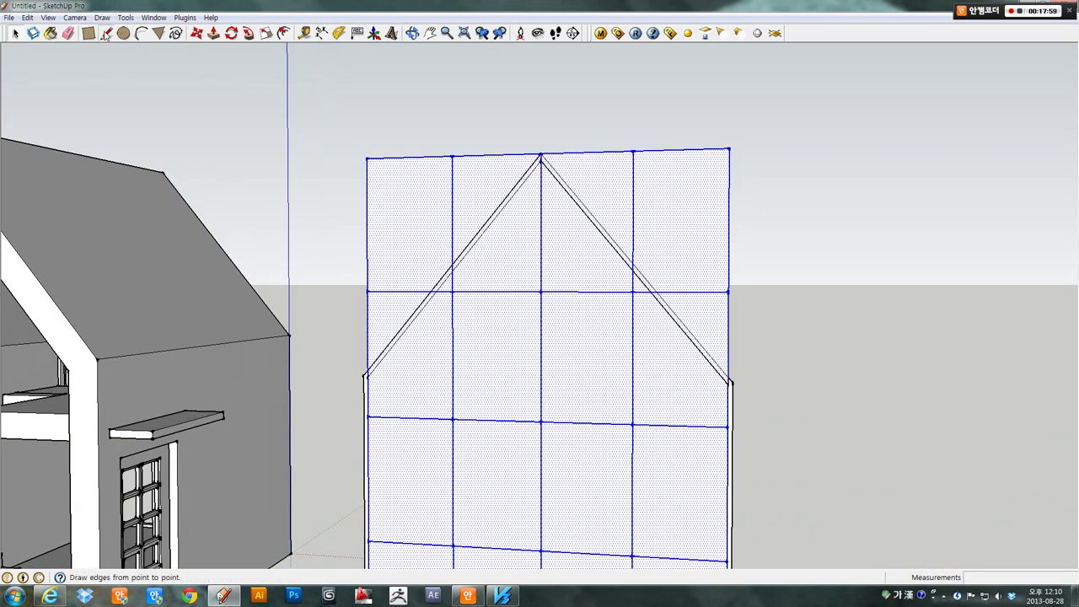
click(366, 377)
click(540, 157)
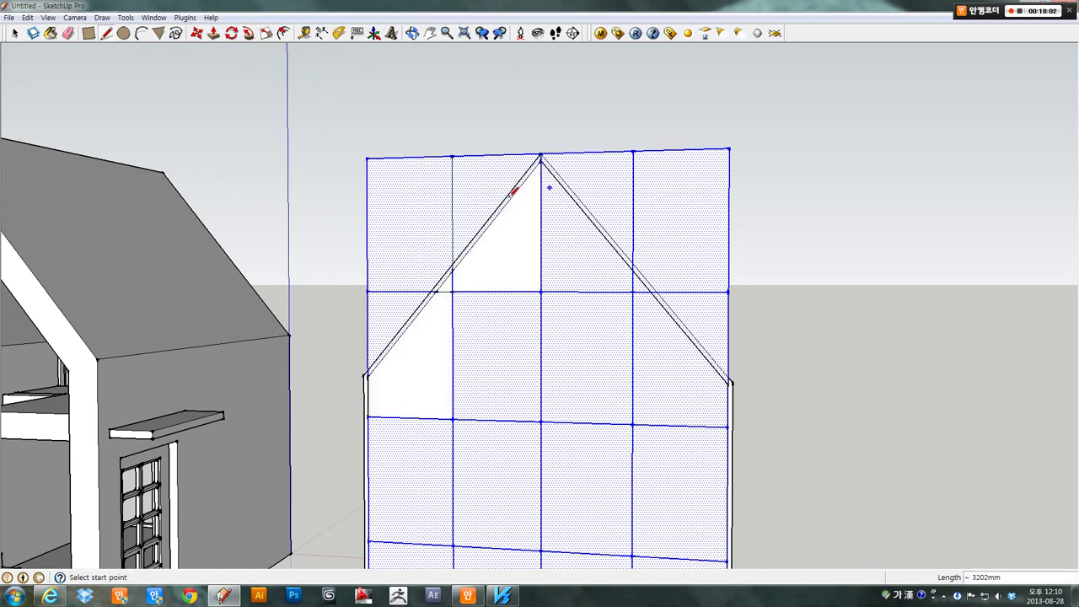
click(729, 387)
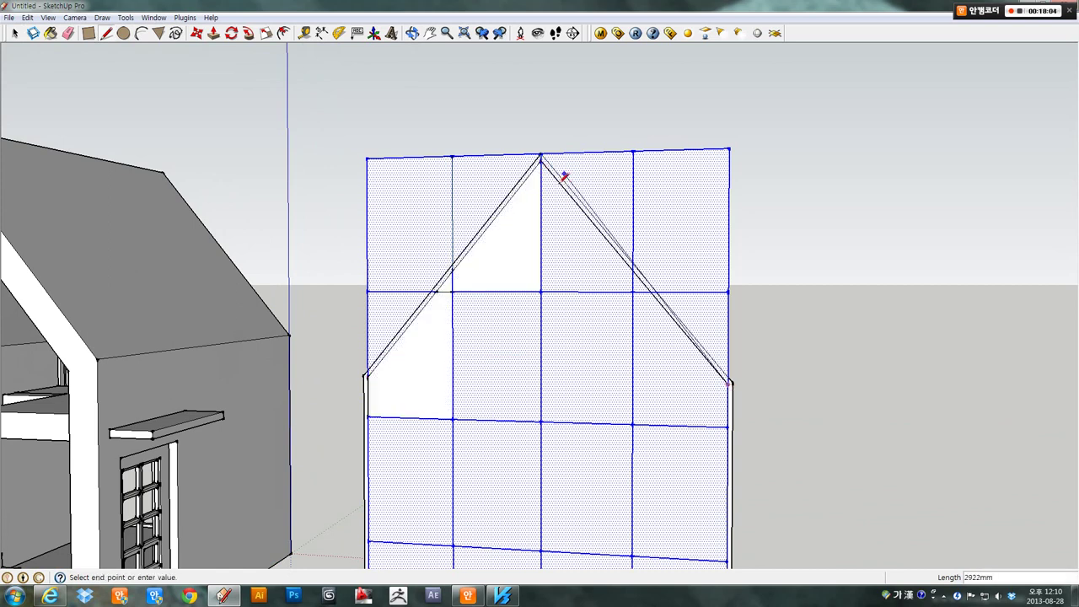
click(541, 157)
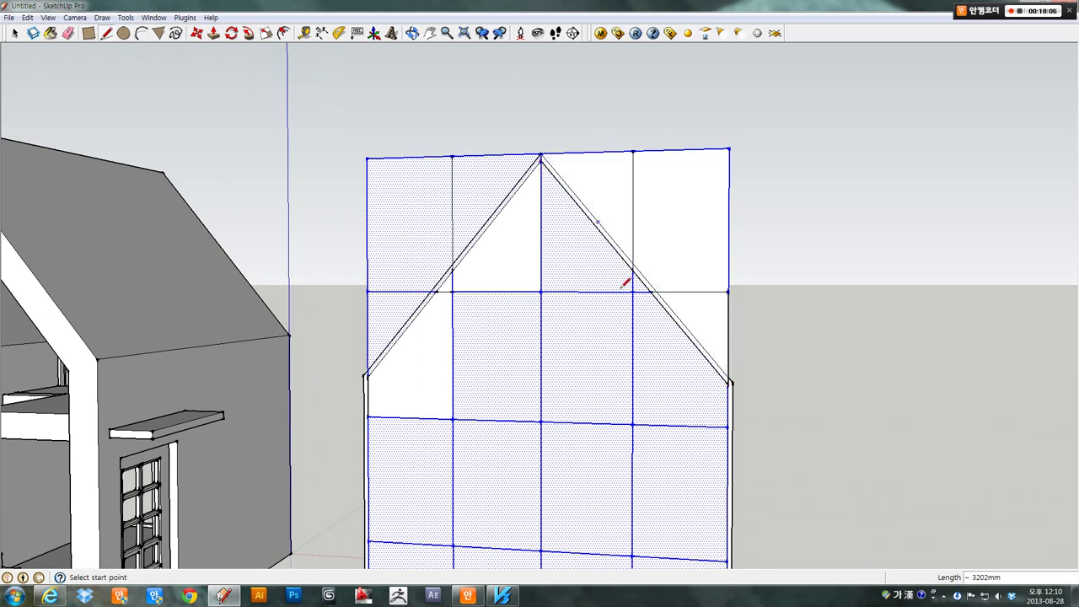
- Erase the first grid edge outside the right roof slope
mouse_move(626, 277)
middle_down()
mouse_move(674, 309)
mouse_move(318, 91)
middle_up()
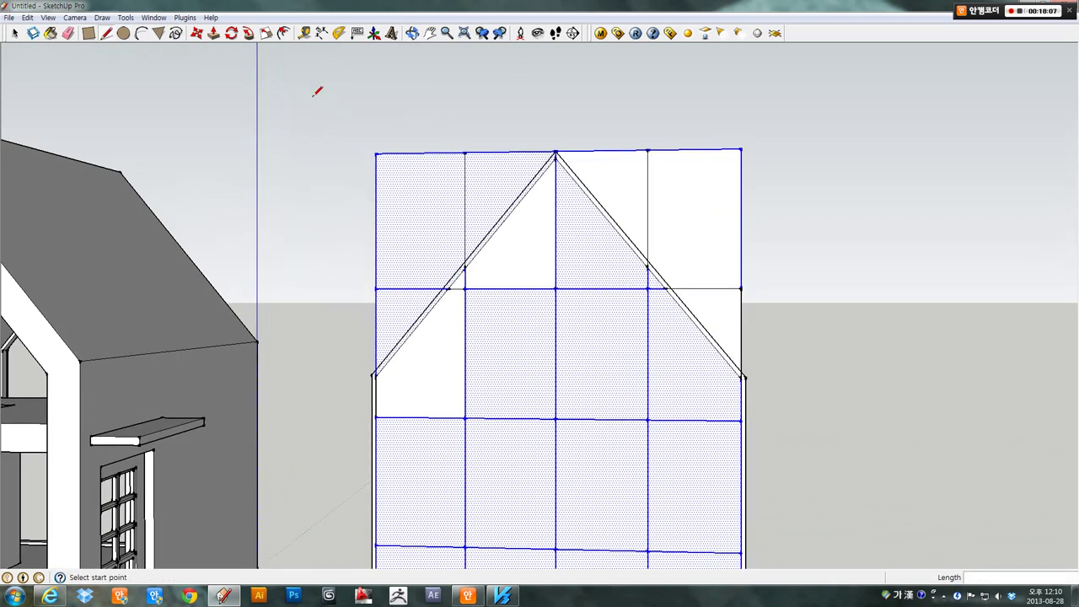
click(68, 32)
click(740, 290)
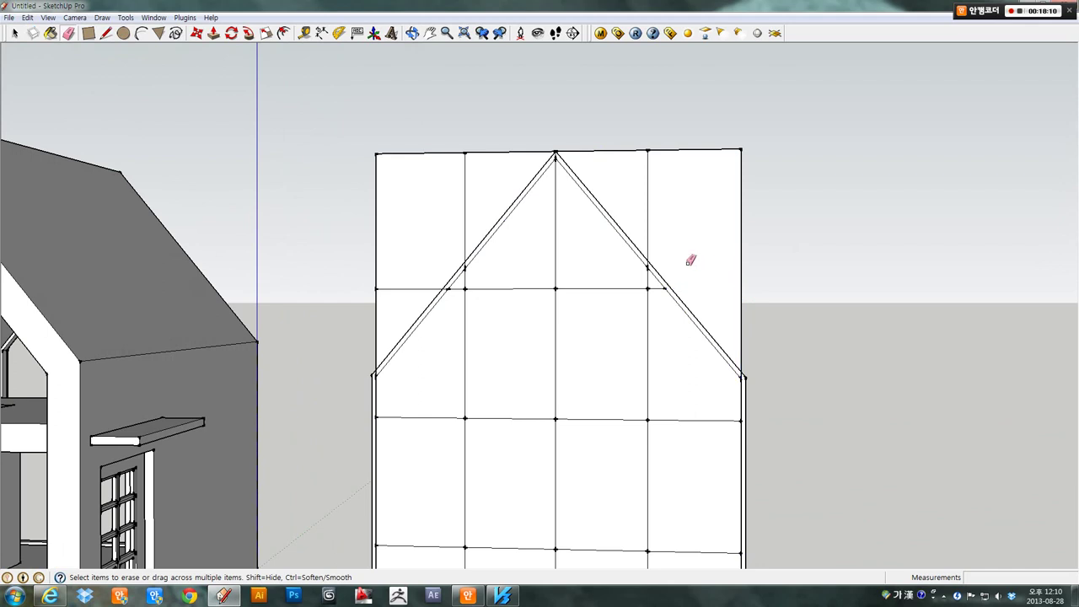
- Erase the outer, vertical and top grid edges of the corner above the right roof slope
click(741, 263)
click(650, 178)
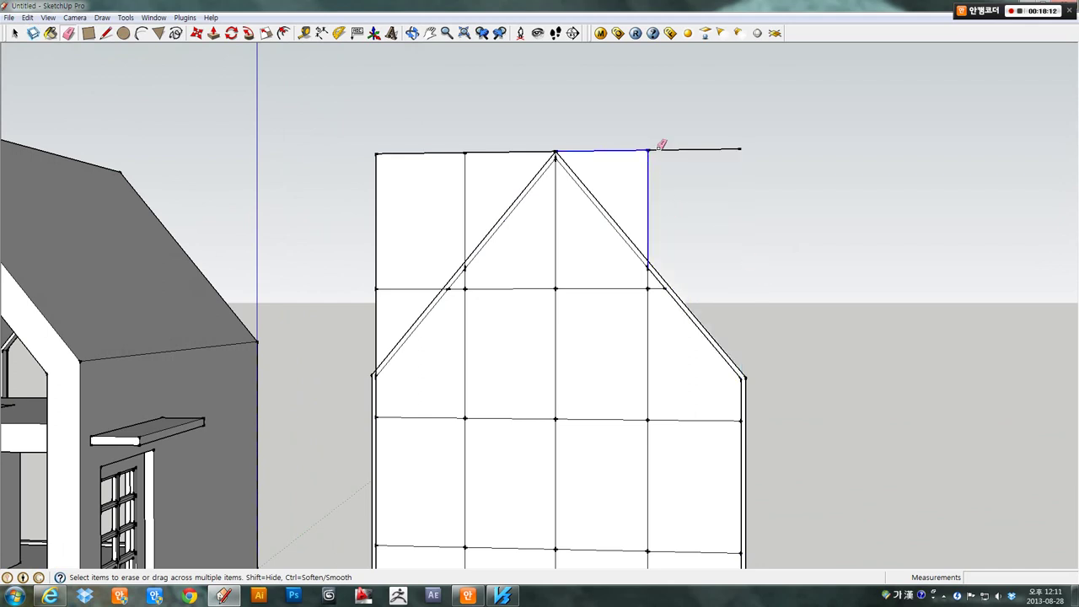
drag(656, 150, 734, 150)
middle_drag(576, 193, 552, 448)
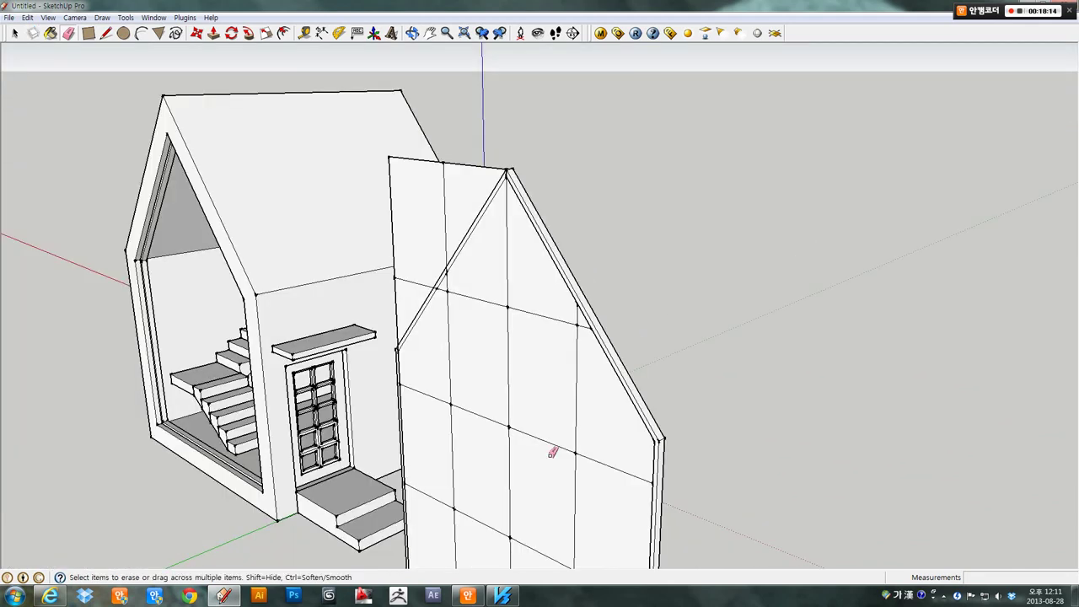
key(space)
click(653, 431)
click(651, 429)
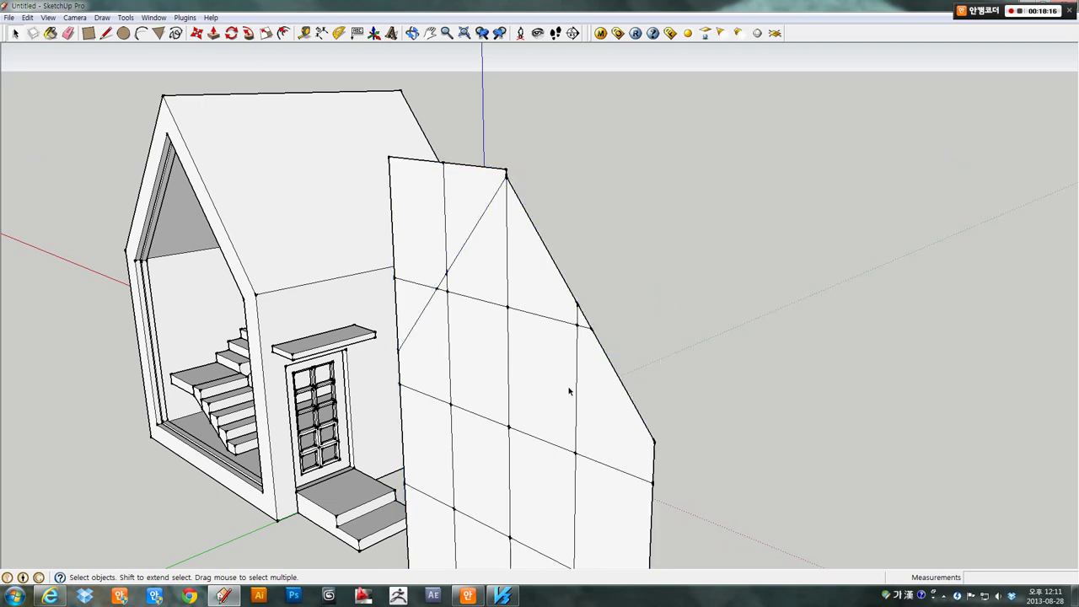
mouse_move(569, 388)
middle_down()
mouse_move(557, 351)
mouse_move(375, 164)
middle_up()
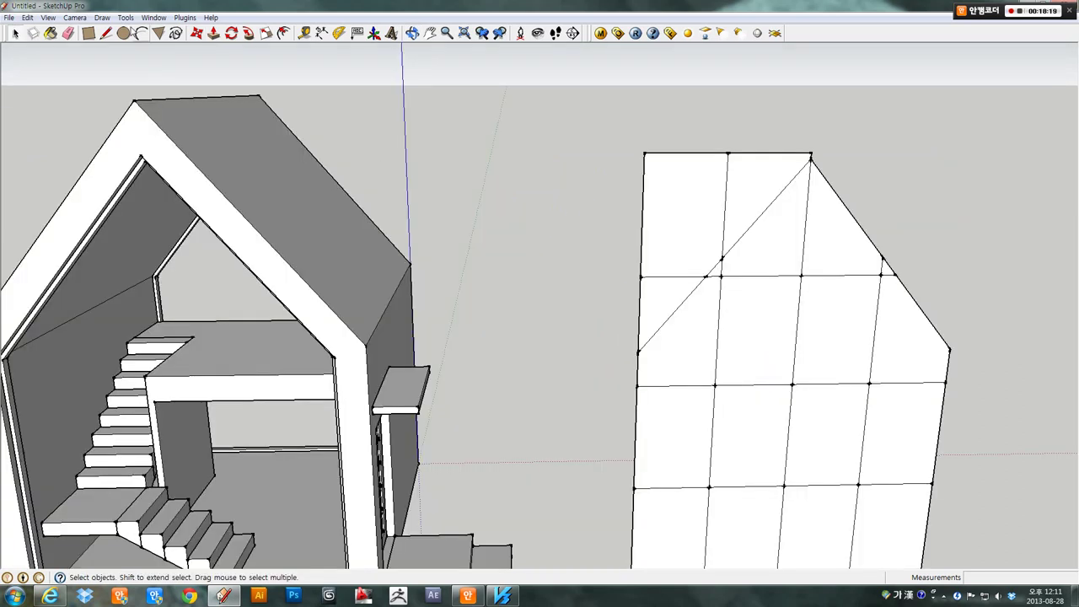
- Erase the remaining corner edges above the left roof slope
key(e)
mouse_move(645, 160)
mouse_down()
mouse_move(716, 150)
mouse_move(761, 158)
mouse_up()
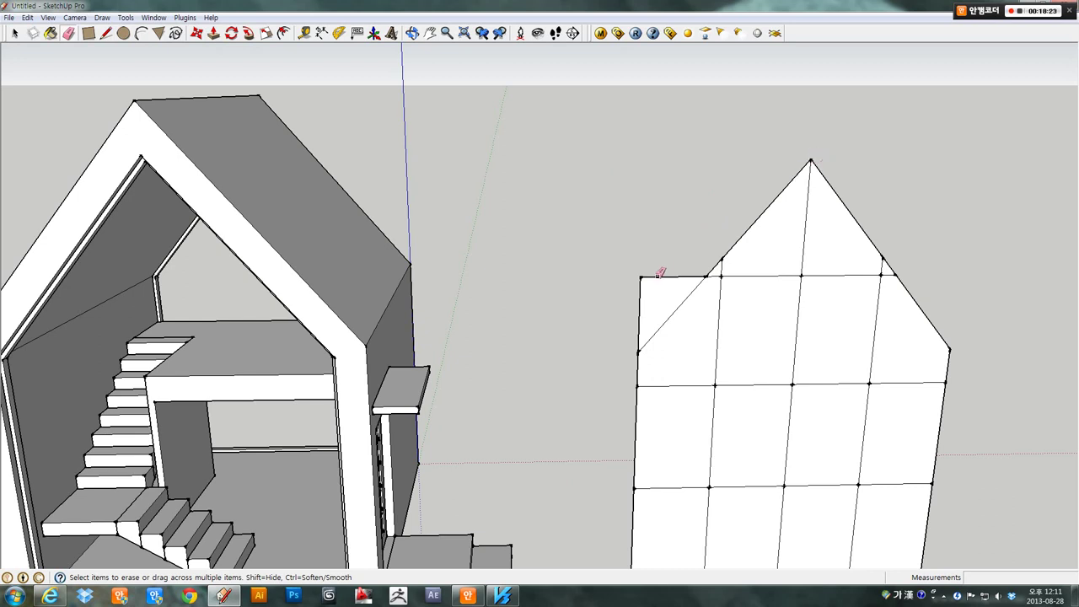
drag(647, 282, 641, 291)
scroll(666, 257, up, 2)
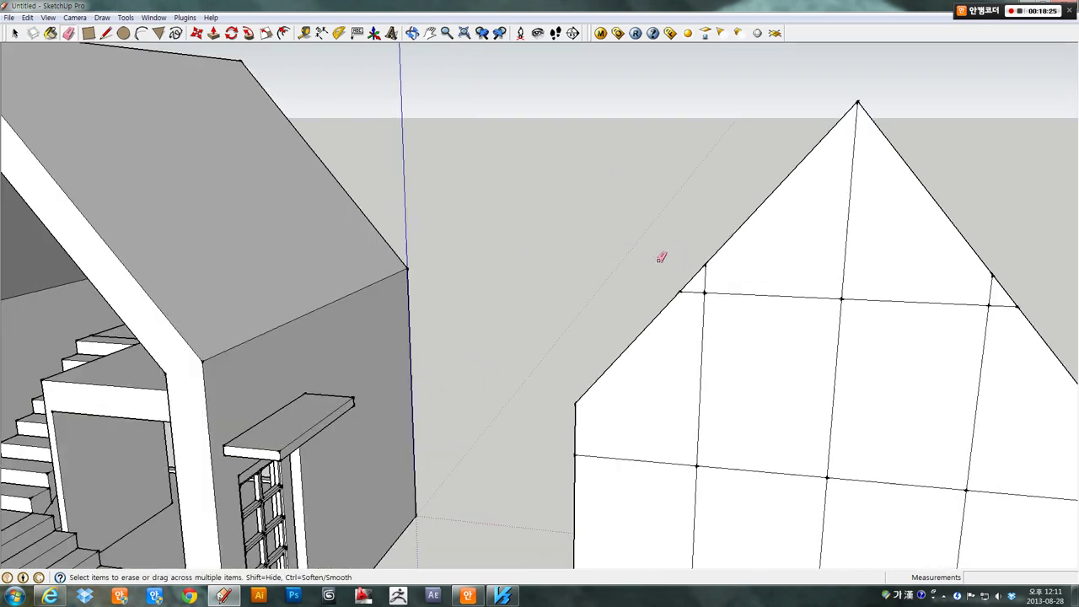
scroll(669, 263, up, 2)
scroll(671, 265, down, 3)
mouse_move(672, 267)
middle_down()
mouse_move(494, 258)
mouse_move(658, 231)
mouse_move(556, 231)
mouse_move(518, 291)
middle_up()
scroll(661, 233, down, 2)
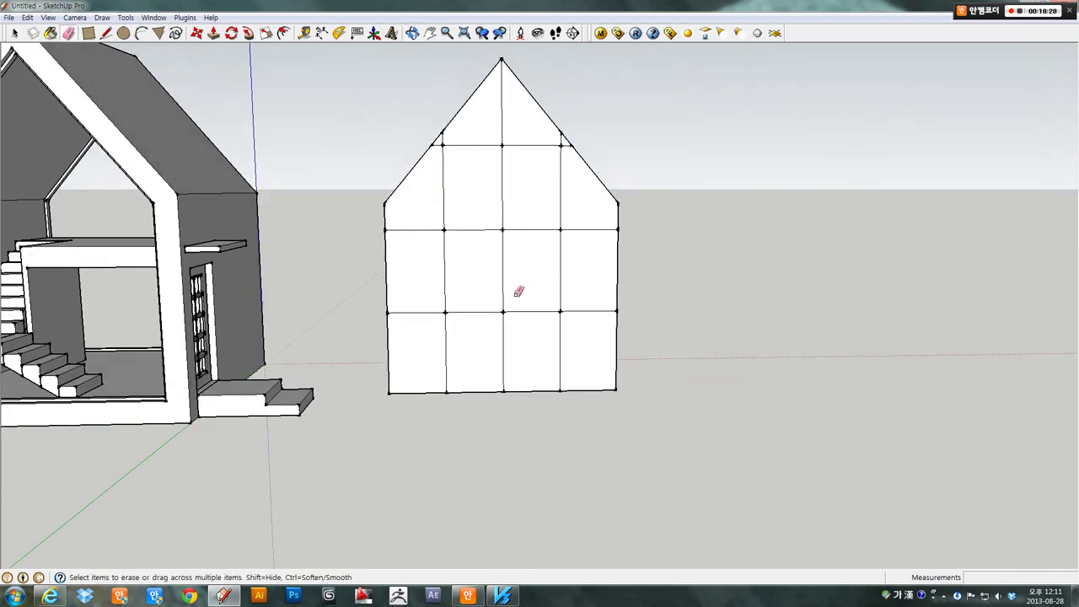
scroll(474, 304, up, 1)
scroll(473, 303, up, 1)
key(space)
- Offset the first grid cell inward to create a thin mullion border
click(467, 215)
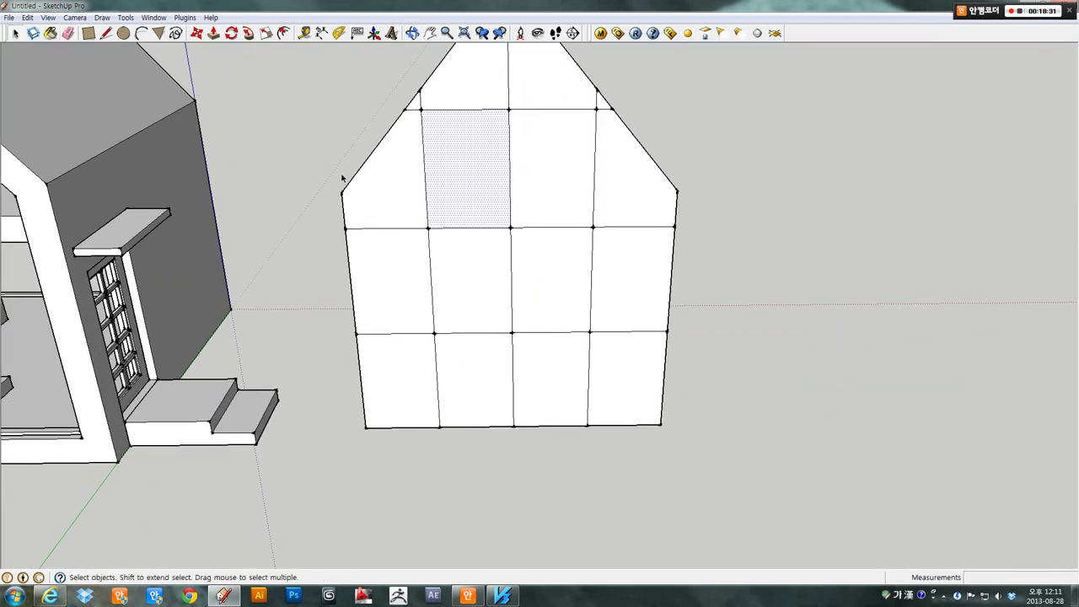
click(275, 34)
click(424, 149)
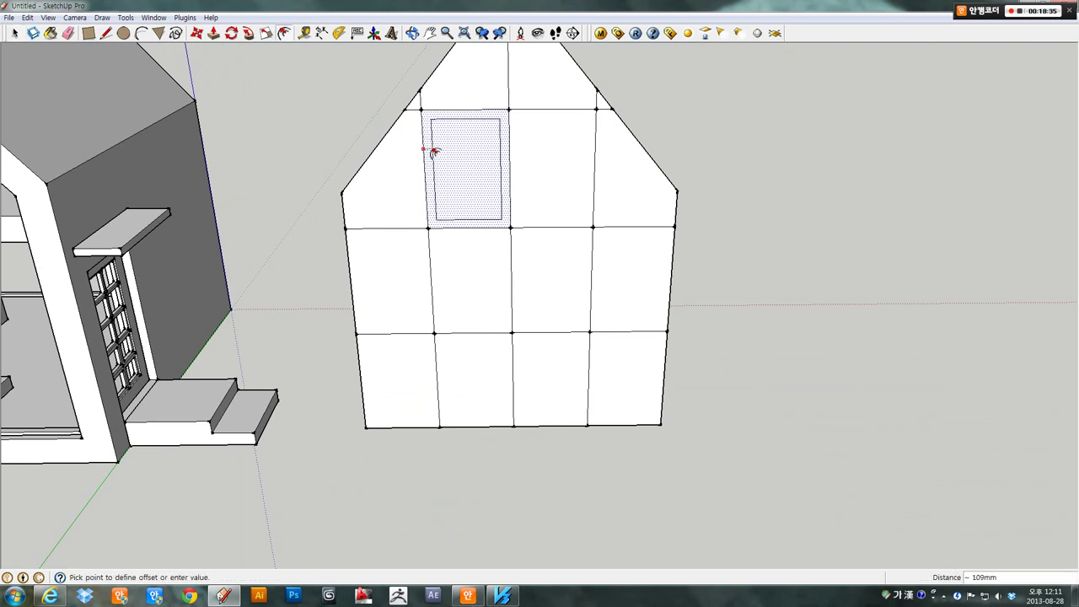
text(30)
click(433, 152)
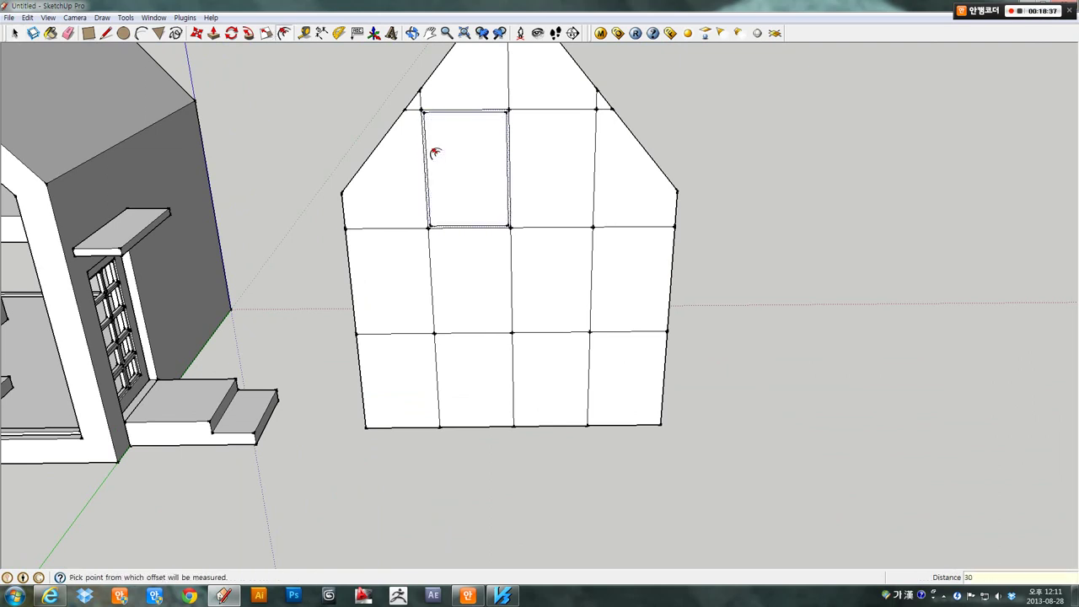
mouse_move(389, 193)
middle_down()
mouse_move(382, 224)
mouse_move(410, 176)
mouse_move(406, 206)
mouse_move(308, 167)
middle_up()
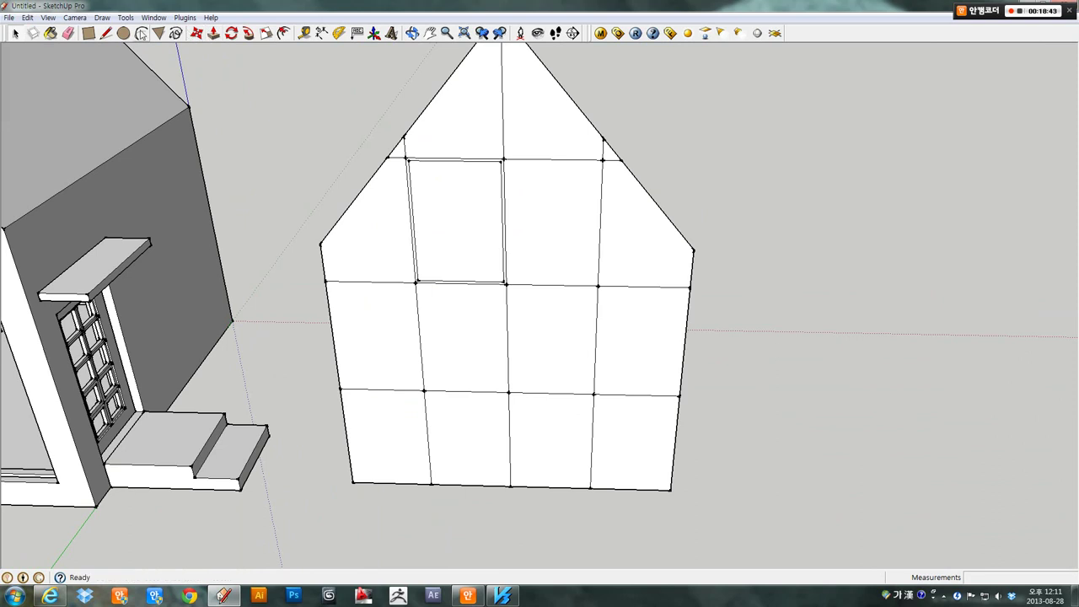
- Inset the corner triangles, top faces, large right face and centre-right cell
click(279, 34)
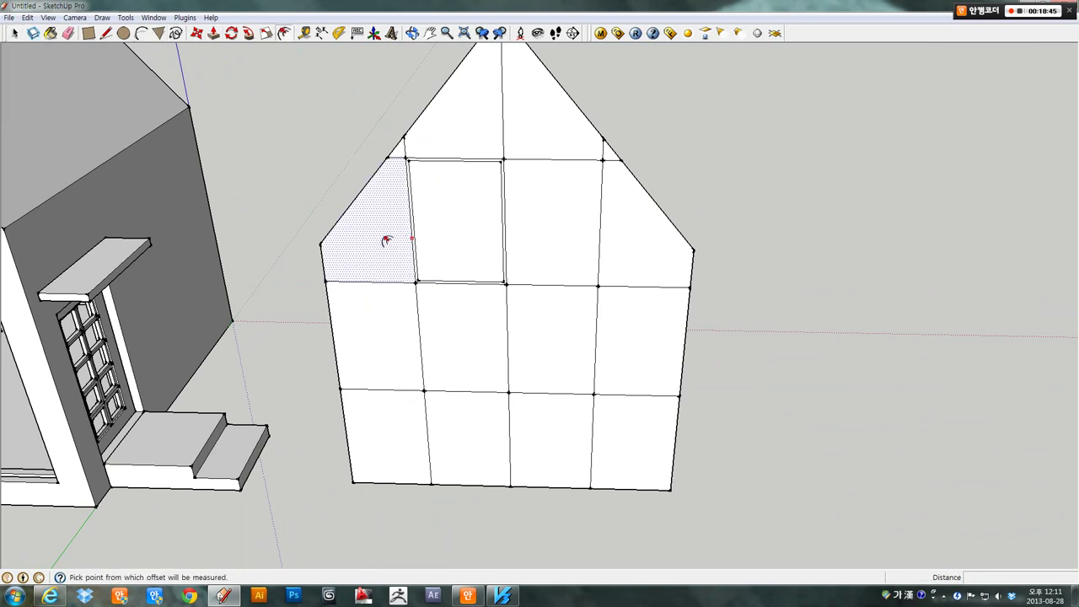
drag(386, 240, 395, 221)
scroll(413, 137, up, 3)
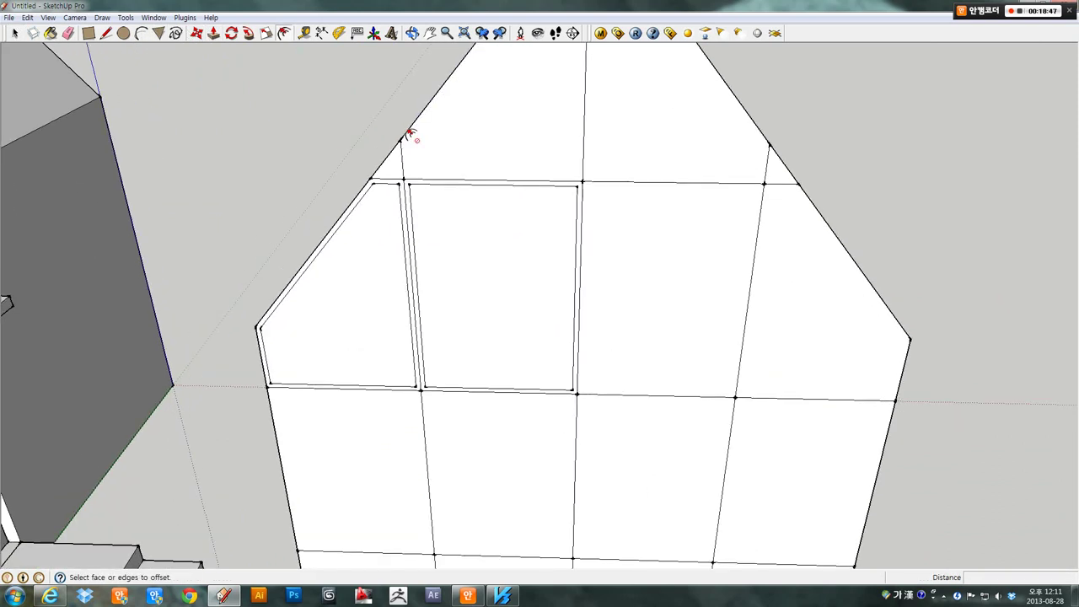
scroll(412, 137, up, 2)
drag(386, 174, 447, 155)
drag(684, 154, 682, 156)
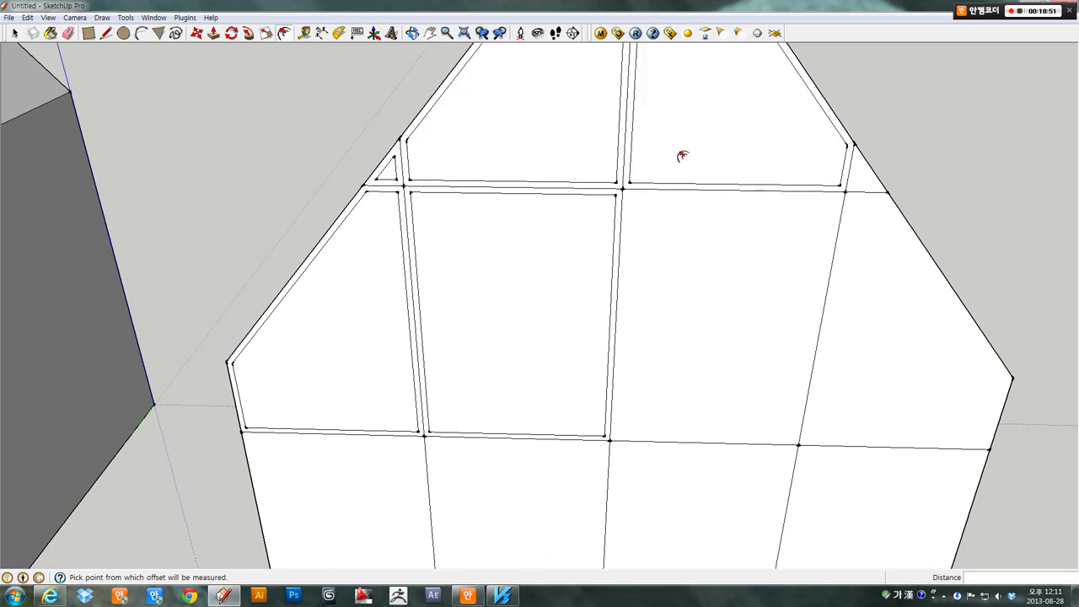
drag(861, 173, 863, 179)
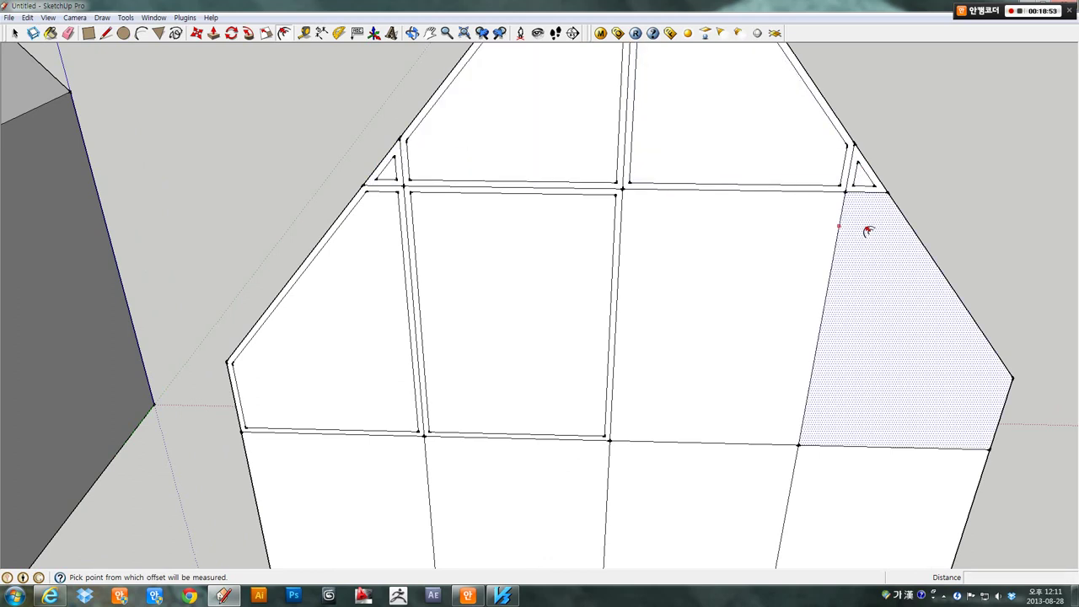
drag(867, 230, 869, 231)
double_click(738, 245)
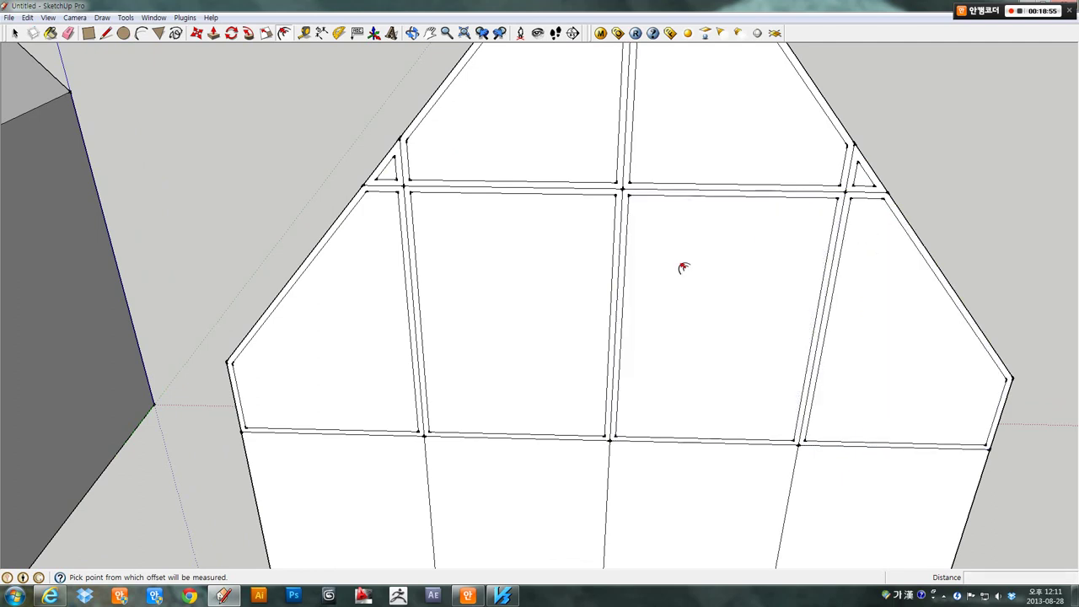
- Repeat the inset on the centre-row and lower-row cells of the panel
middle_drag(471, 454, 417, 278)
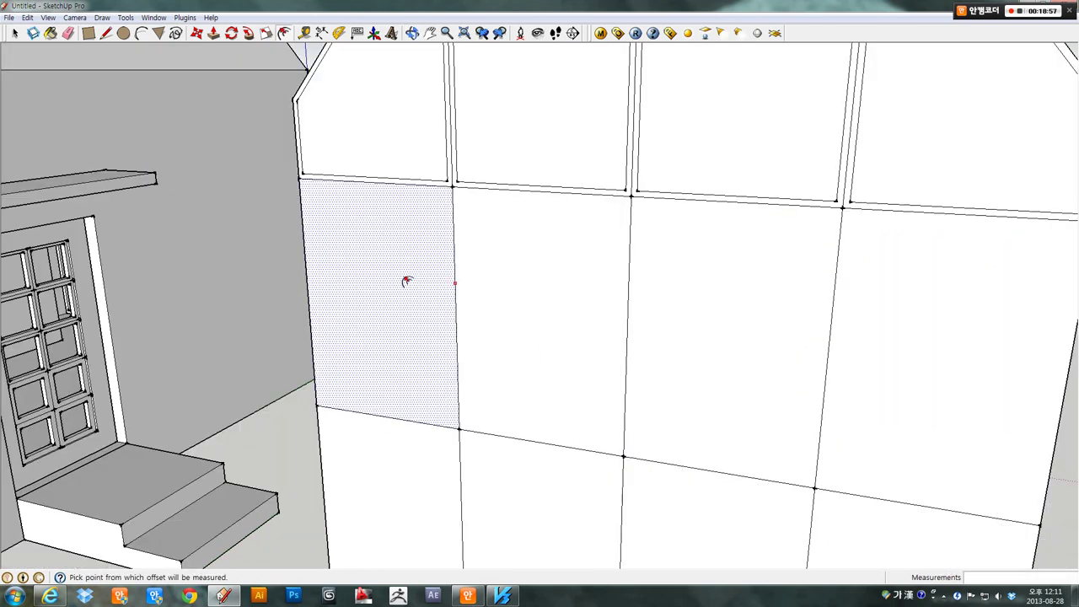
double_click(523, 298)
double_click(711, 326)
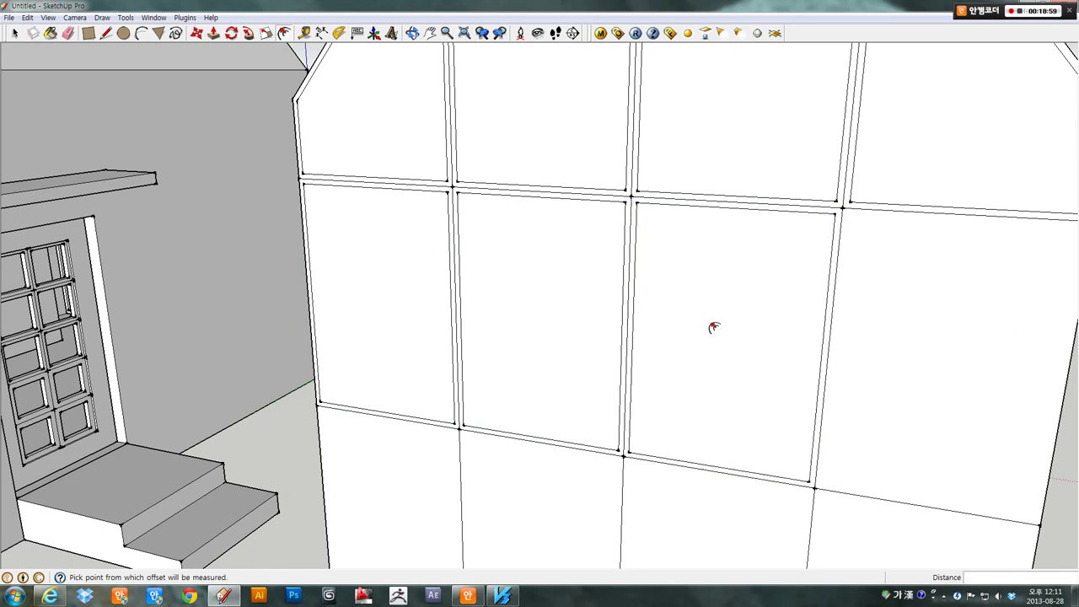
double_click(904, 346)
scroll(877, 351, down, 3)
middle_drag(807, 373, 416, 343)
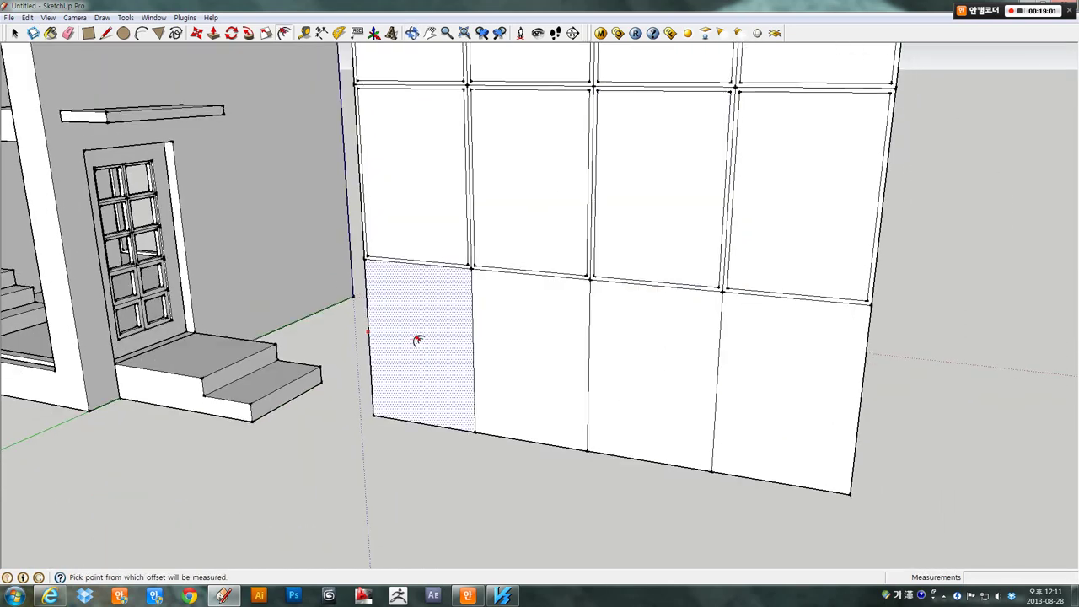
double_click(522, 351)
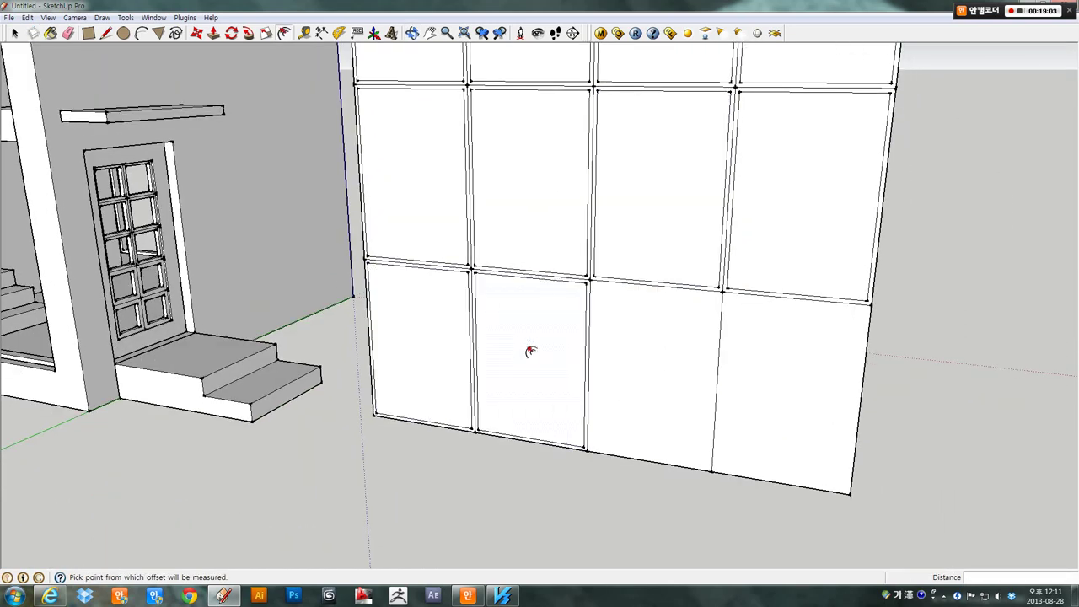
double_click(647, 358)
double_click(795, 376)
scroll(795, 363, down, 2)
scroll(790, 350, down, 1)
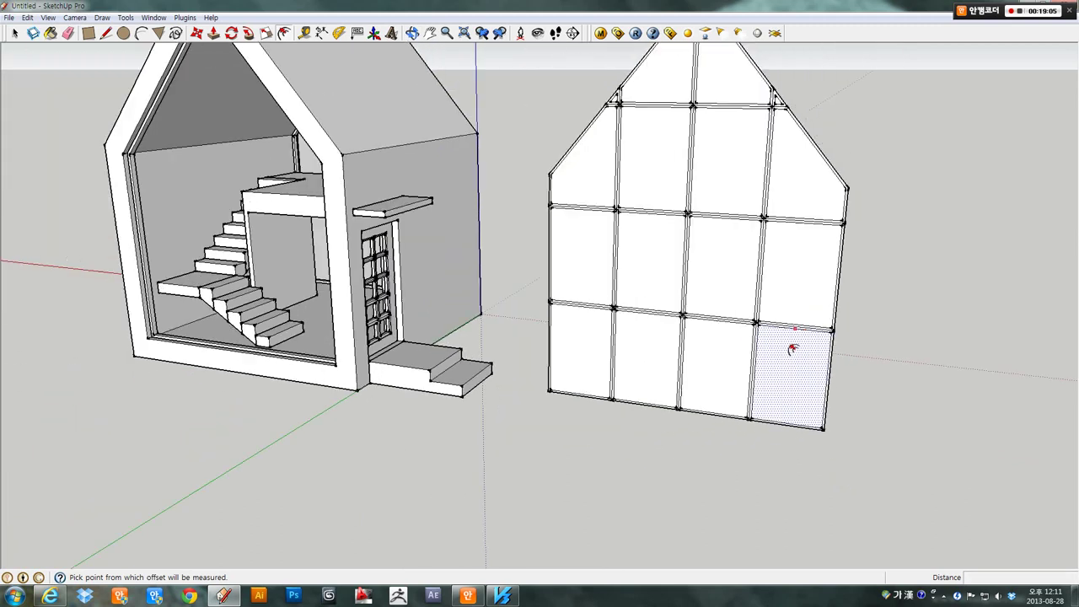
mouse_move(790, 350)
middle_down()
mouse_move(525, 352)
mouse_move(465, 133)
middle_up()
scroll(465, 132, up, 2)
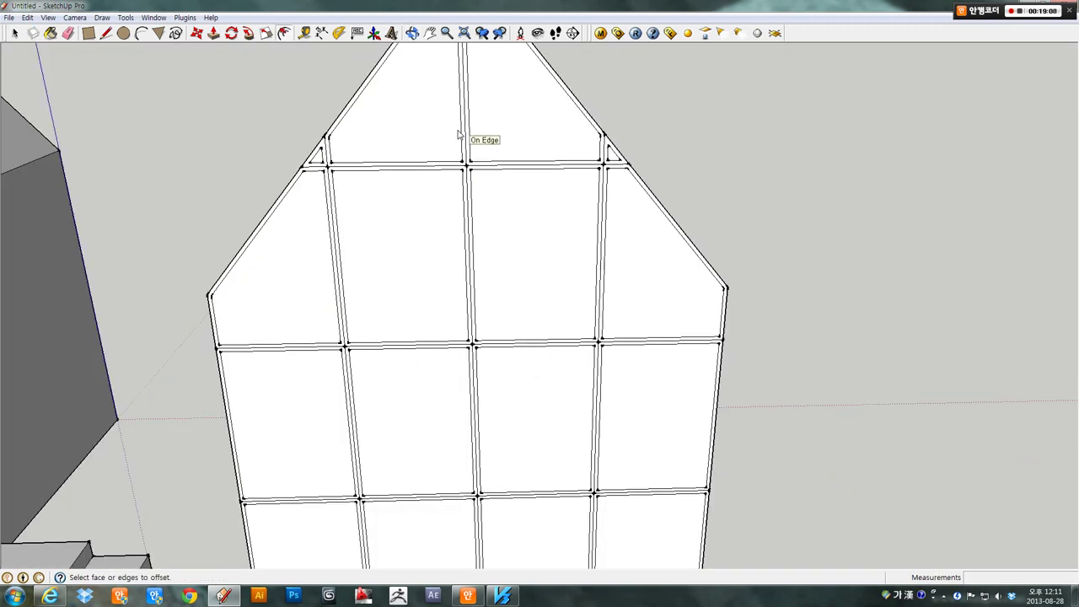
scroll(465, 135, down, 2)
- Erase the three stray edges at the central mullion junction
middle_drag(477, 177, 412, 258)
key(space)
scroll(397, 259, up, 1)
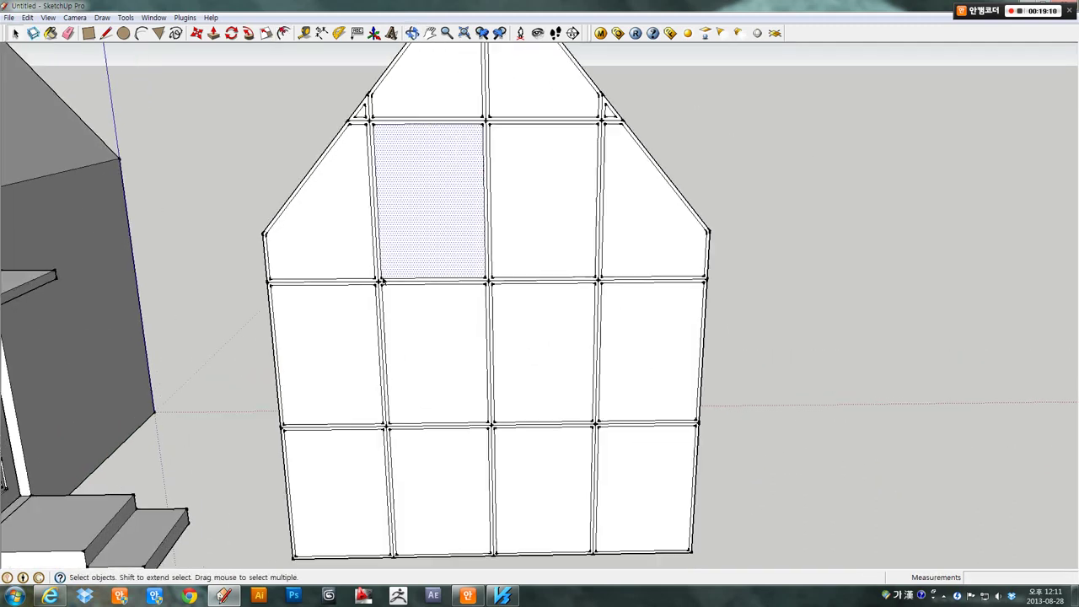
scroll(377, 261, up, 2)
scroll(381, 301, up, 1)
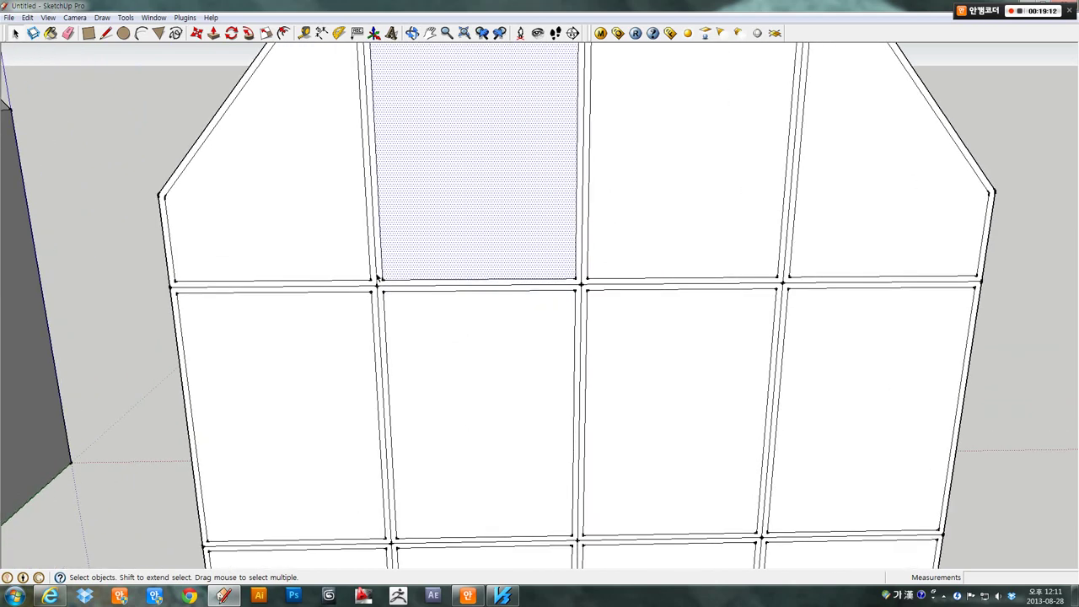
scroll(377, 297, up, 1)
scroll(375, 293, up, 1)
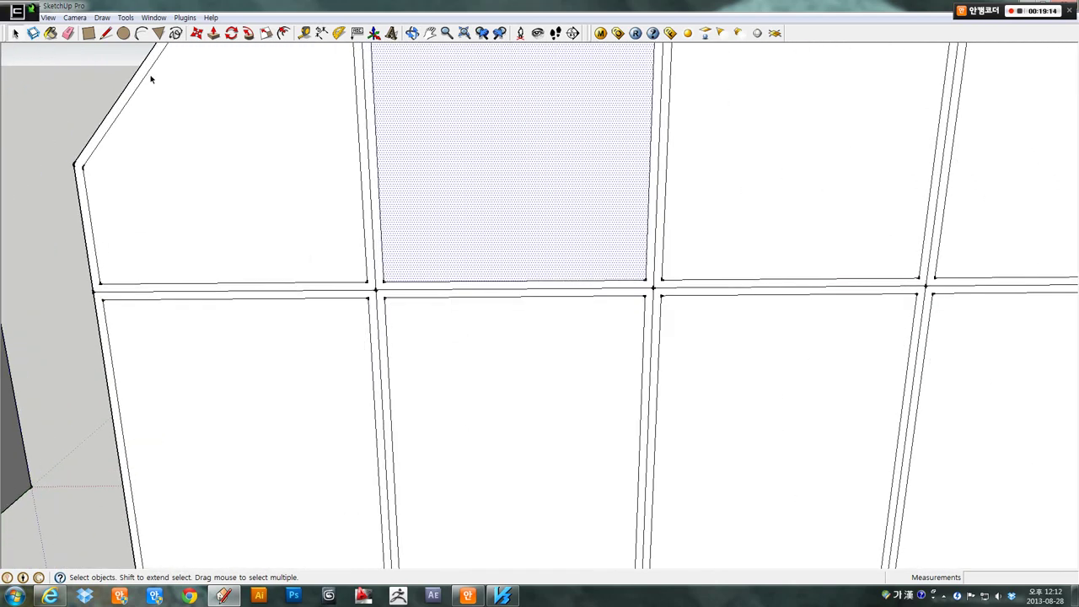
click(68, 33)
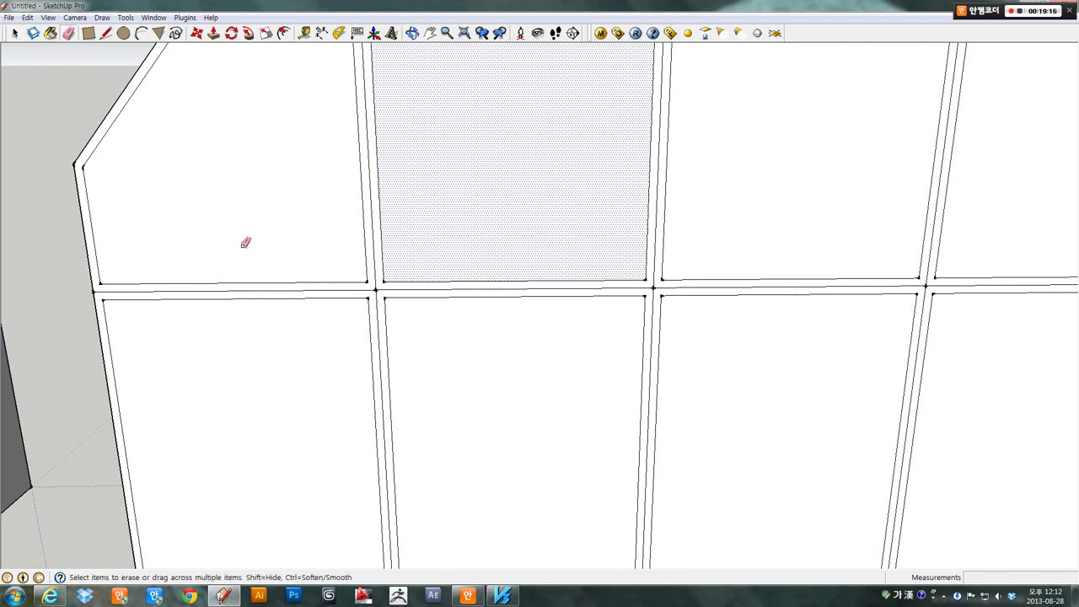
click(375, 295)
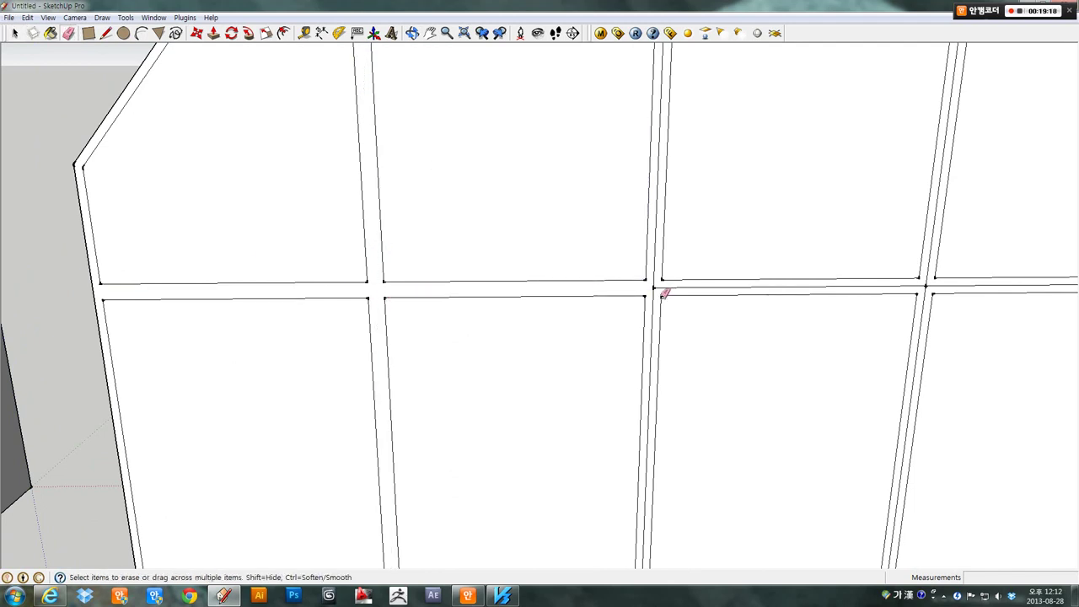
click(661, 296)
click(661, 292)
click(660, 291)
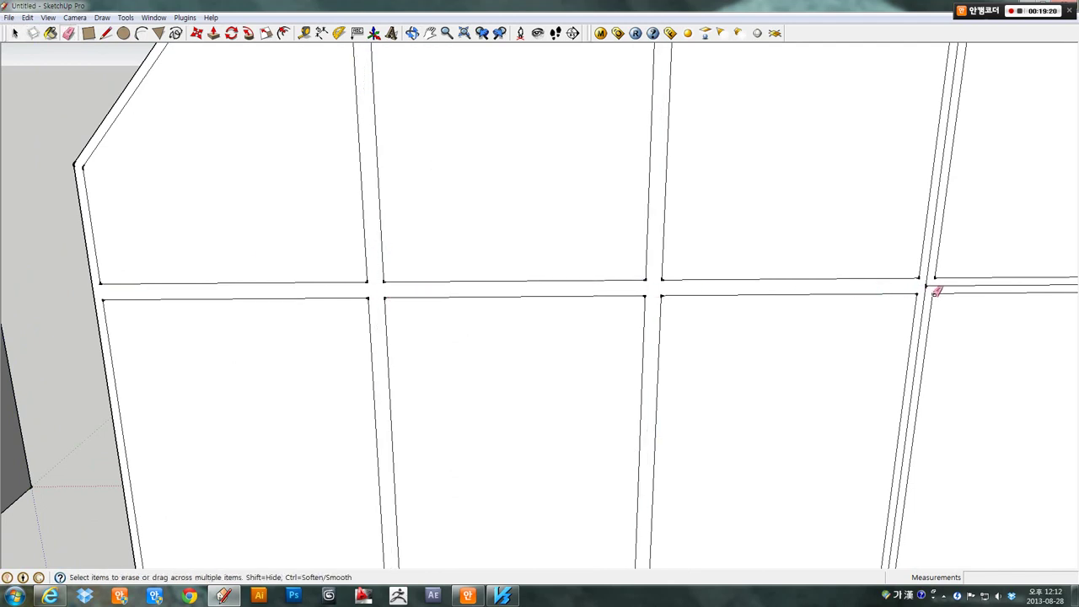
- Erase the stray edges along the upper mullion
scroll(928, 291, down, 4)
shift+middle_drag(915, 333, 514, 240)
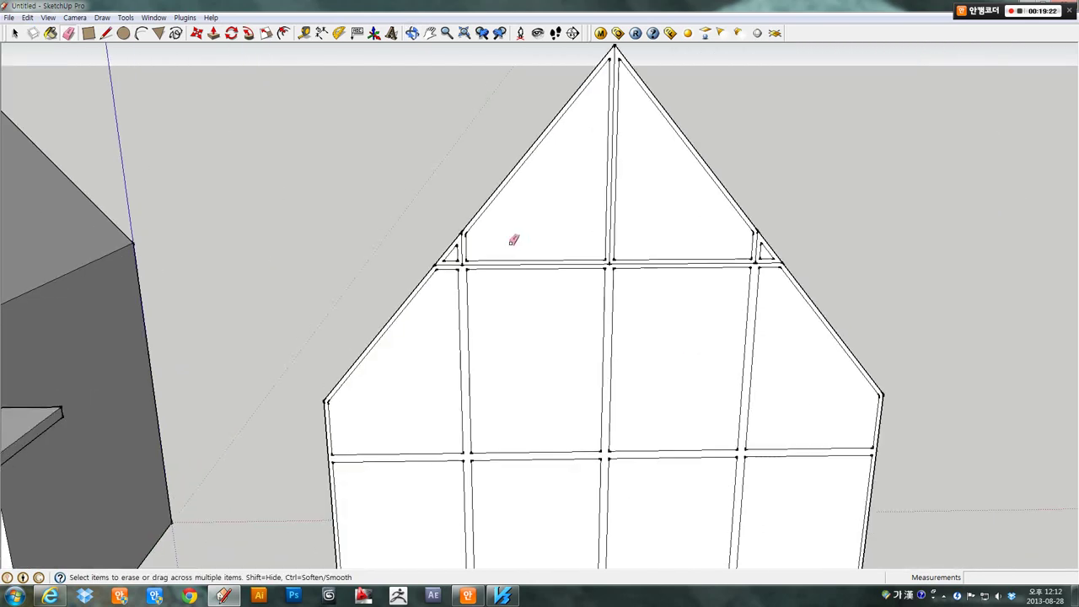
scroll(514, 240, up, 2)
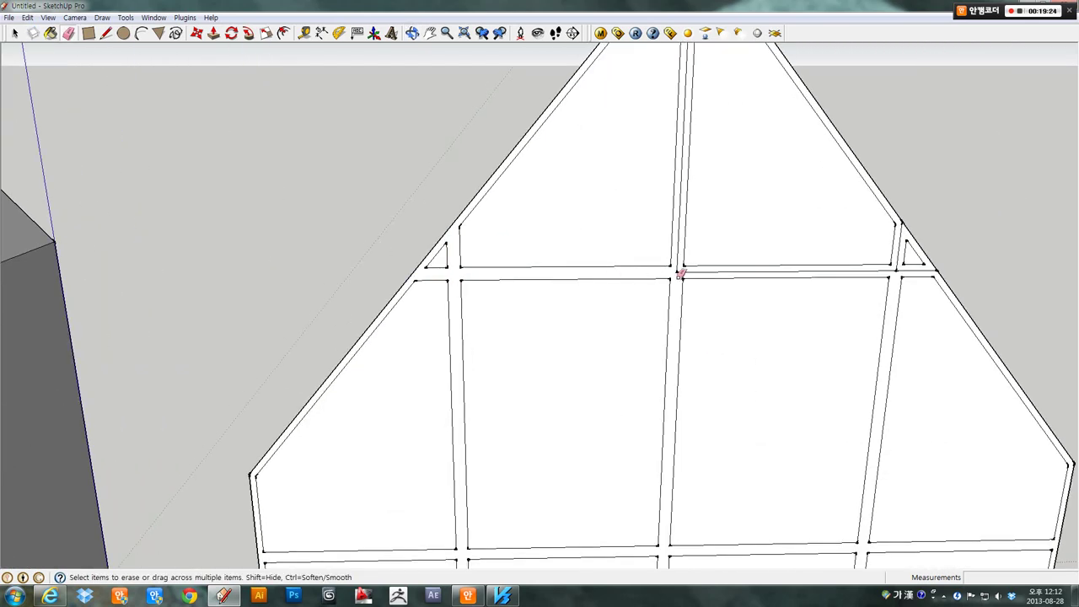
drag(680, 274, 762, 272)
- Erase the extra inner edges at the lower-left, third-column and fourth-column intersections
scroll(903, 253, down, 3)
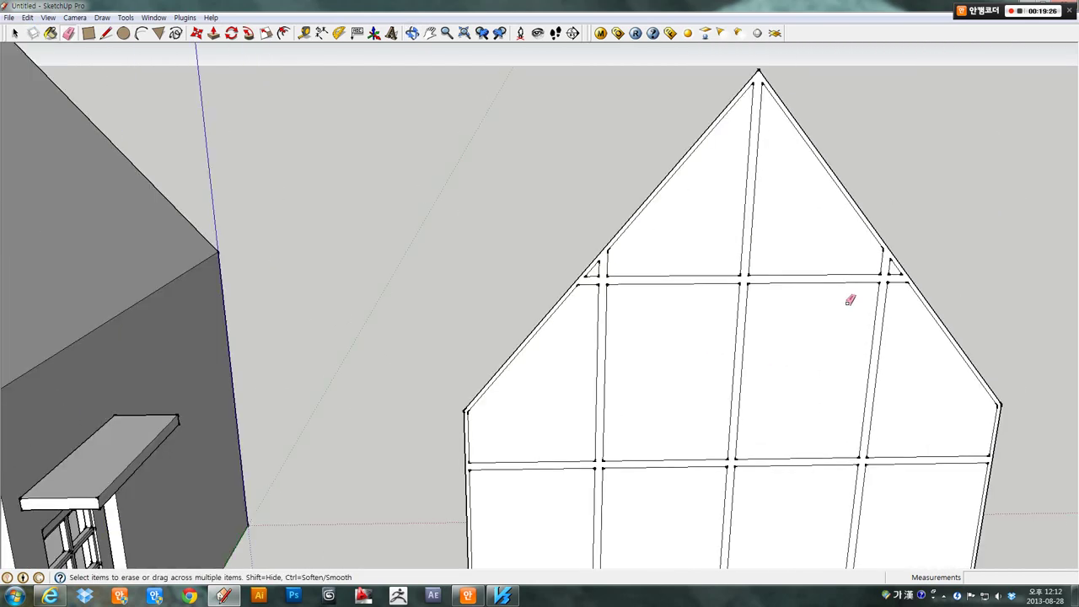
middle_drag(848, 301, 683, 367)
scroll(500, 265, up, 2)
scroll(548, 261, up, 2)
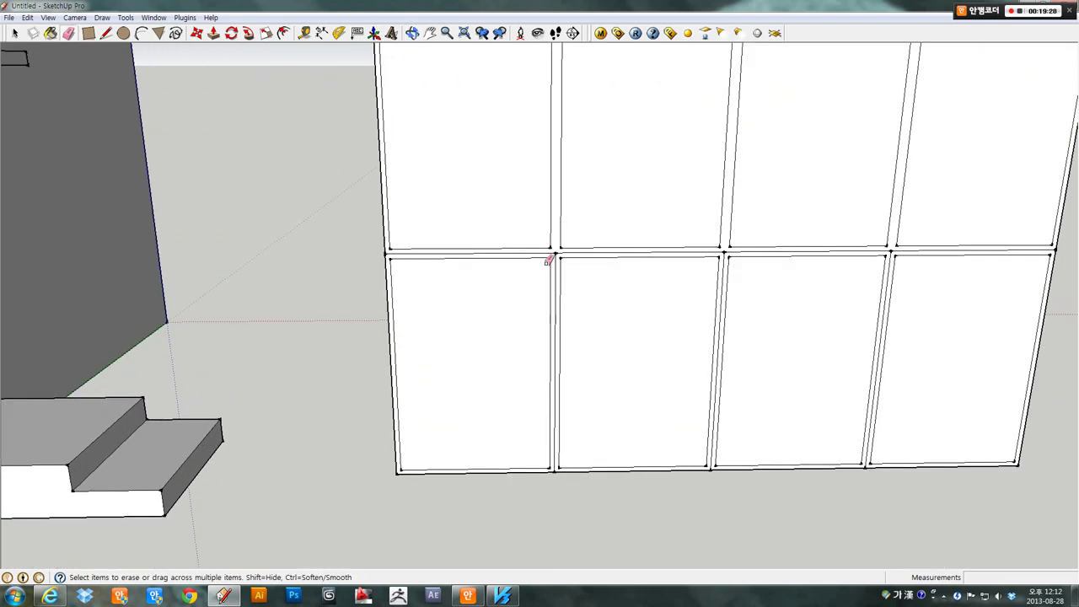
drag(555, 255, 560, 256)
drag(734, 256, 725, 255)
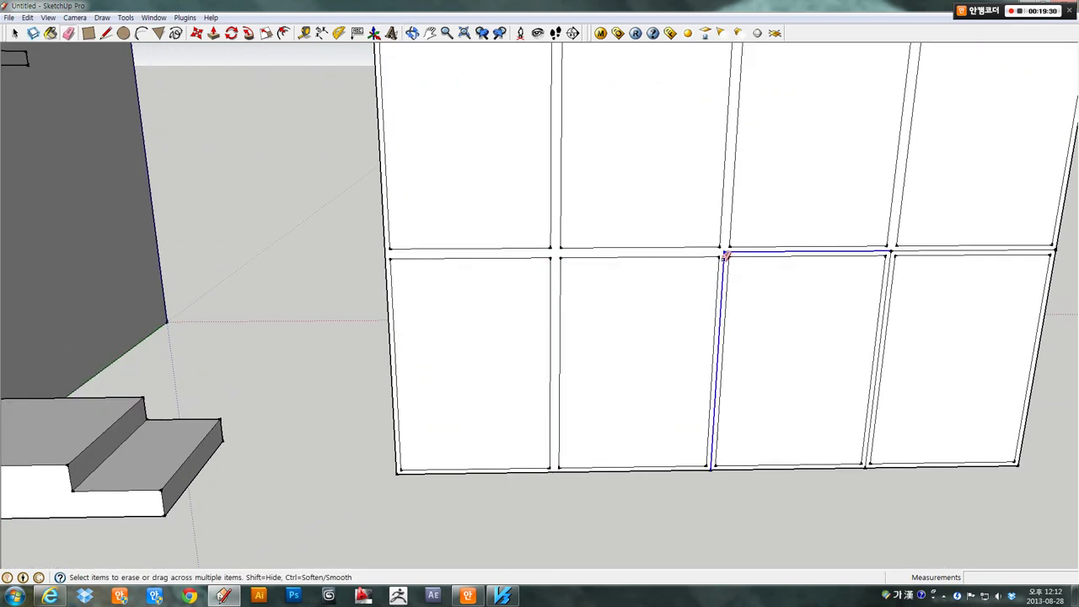
drag(886, 254, 897, 255)
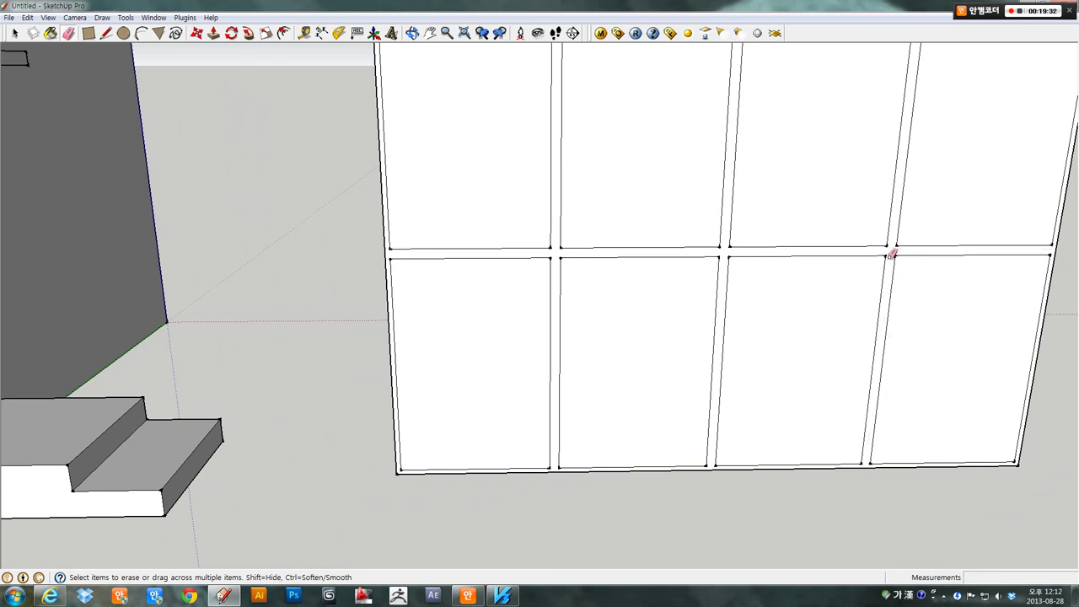
scroll(891, 249, down, 1)
scroll(885, 252, down, 3)
scroll(879, 254, down, 2)
middle_drag(878, 254, 650, 345)
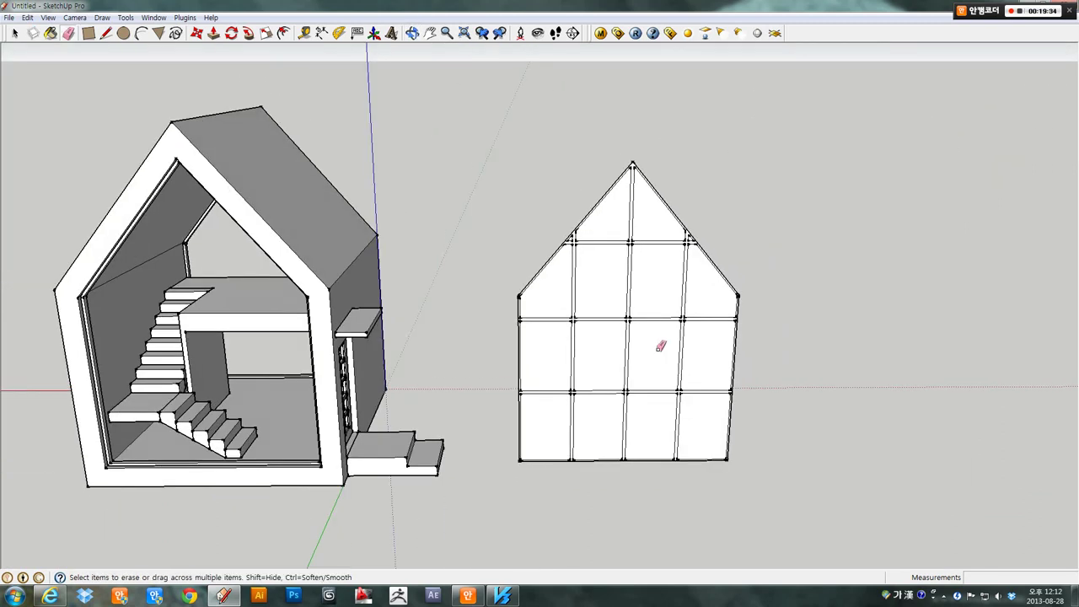
scroll(641, 338, up, 3)
- Select the whole mullioned window panel
key(space)
click(616, 314)
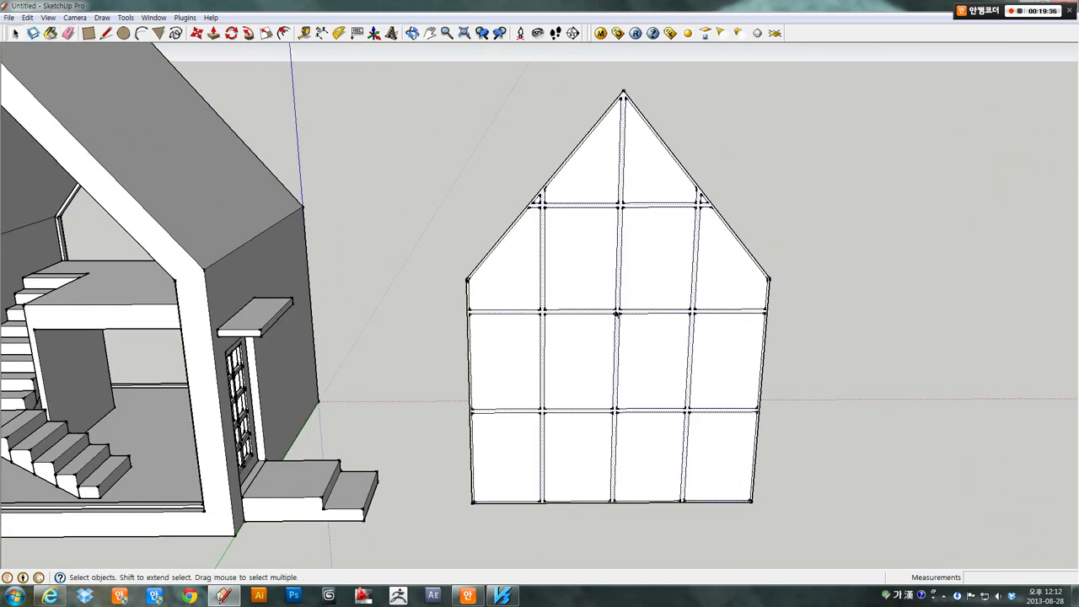
scroll(616, 314, up, 2)
scroll(616, 314, up, 2)
scroll(616, 313, down, 2)
scroll(616, 314, down, 2)
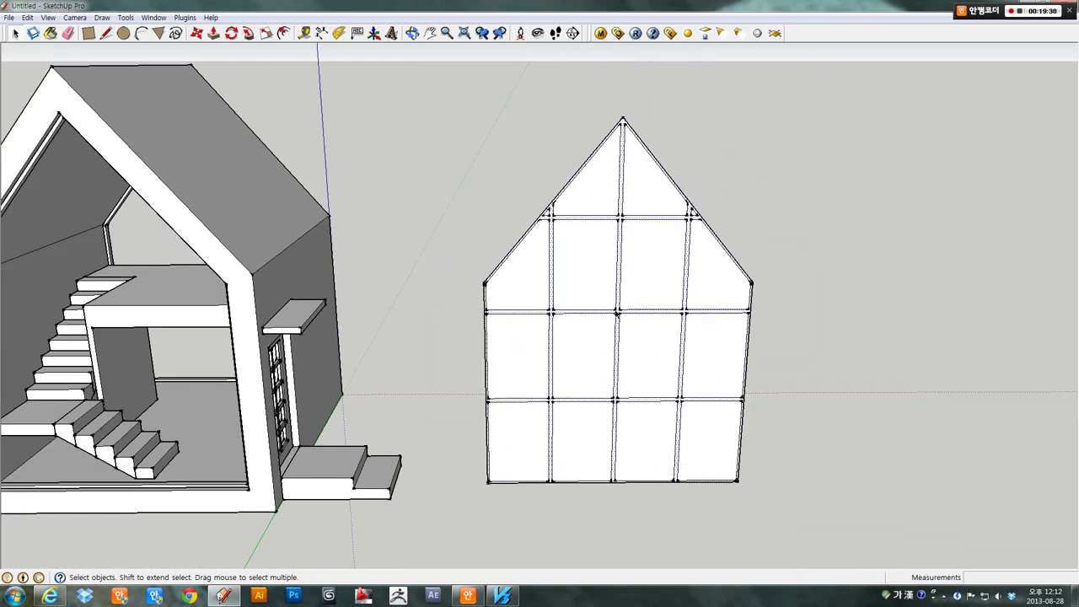
middle_drag(685, 341, 643, 430)
scroll(643, 430, up, 2)
scroll(650, 439, up, 3)
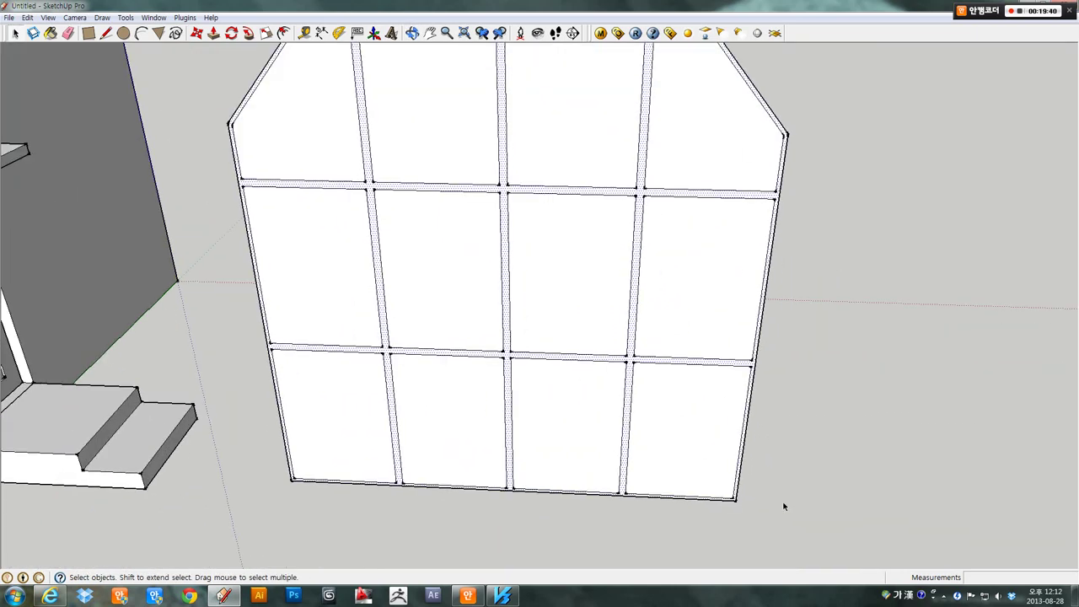
scroll(782, 506, up, 2)
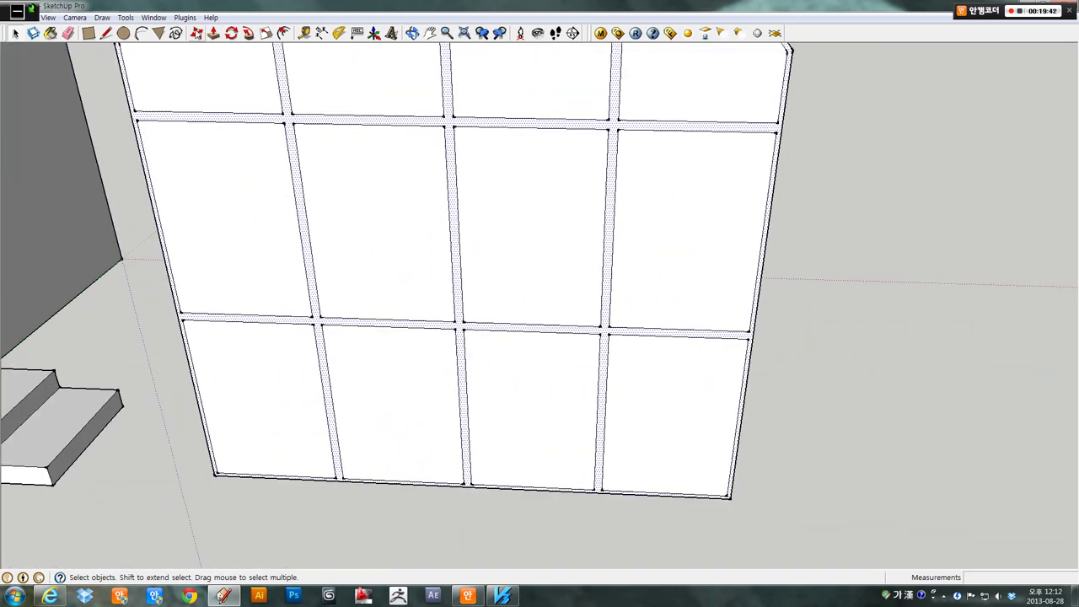
- Copy the panel from its bottom-right corner to the corner of the gable opening
key(m)
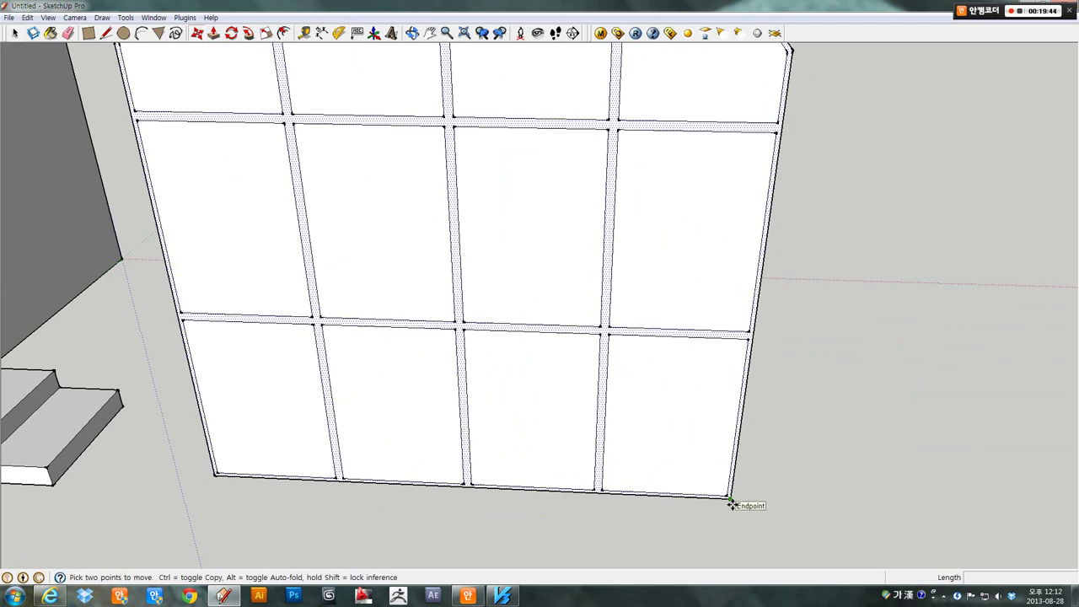
click(730, 498)
key(ctrl)
scroll(704, 534, down, 2)
scroll(610, 542, down, 2)
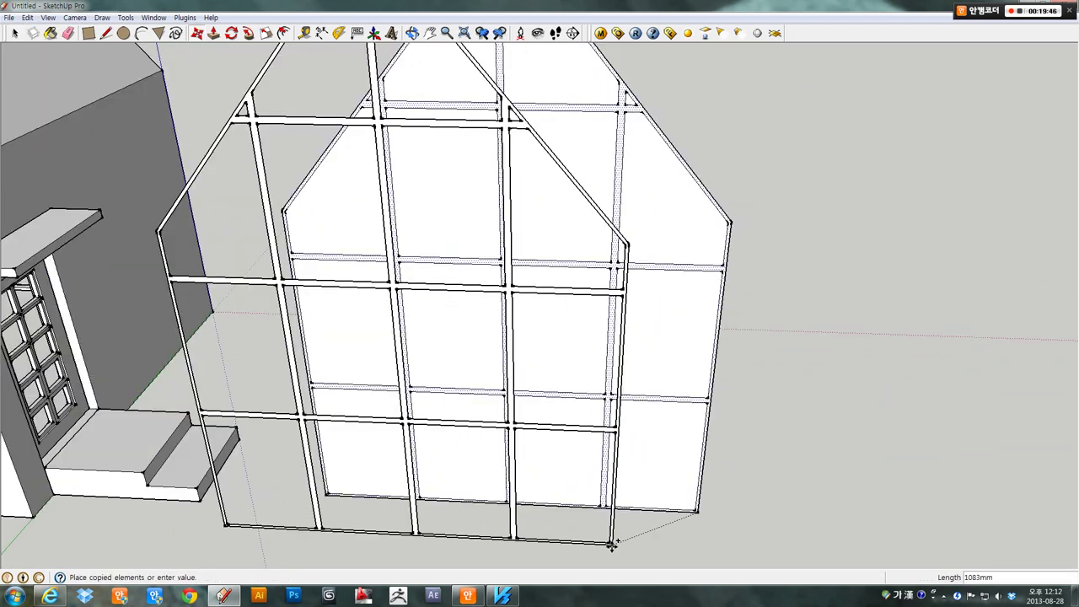
scroll(529, 530, up, 3)
scroll(453, 467, up, 2)
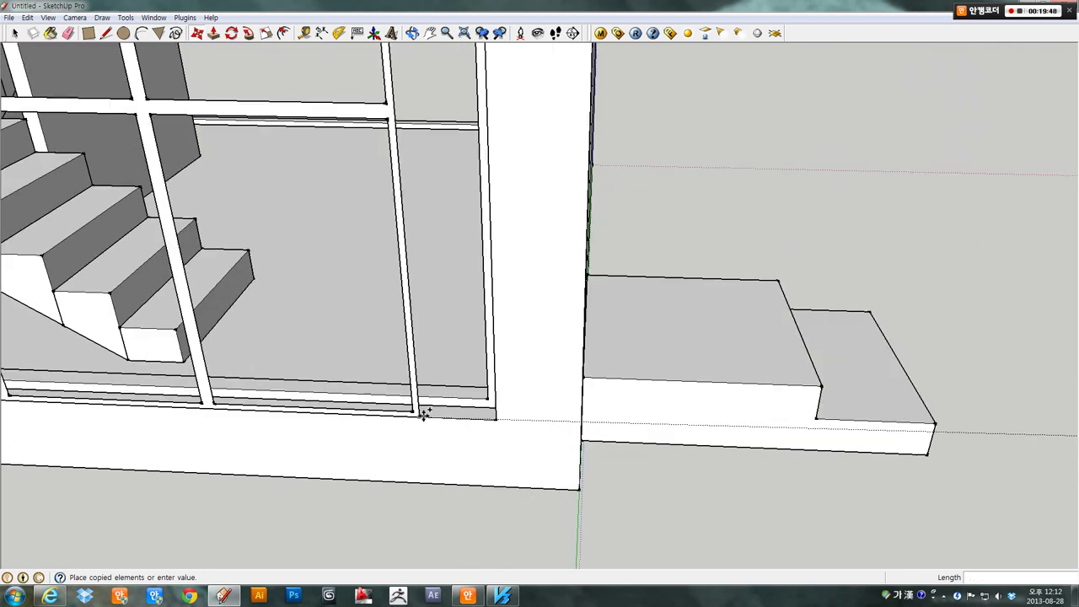
scroll(421, 410, up, 1)
scroll(434, 405, up, 1)
click(516, 393)
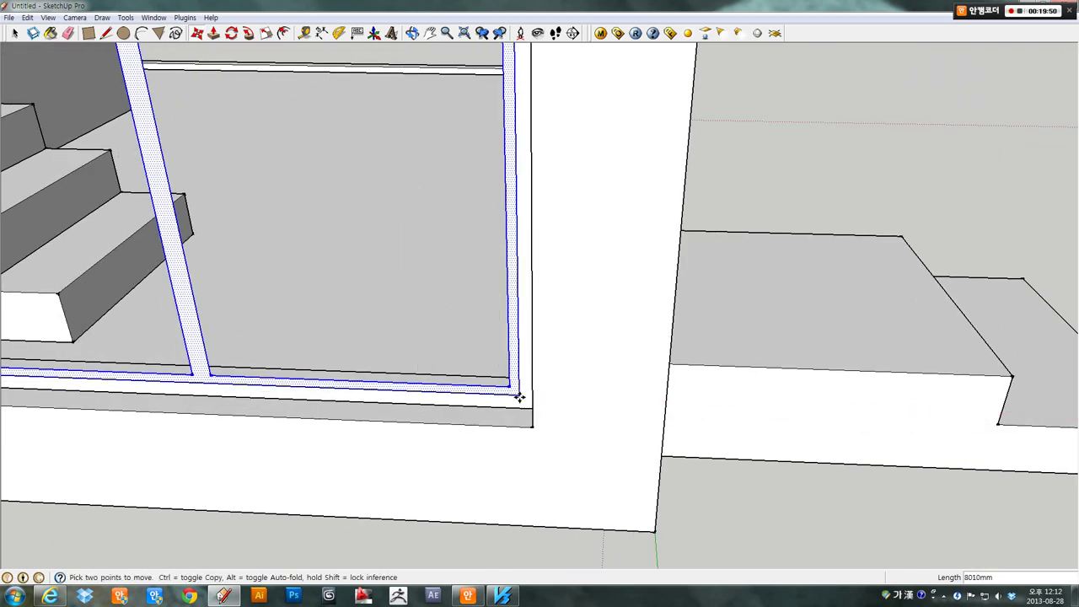
scroll(516, 393, down, 2)
scroll(397, 272, down, 2)
- Make the copied window frame a group
right_click(378, 240)
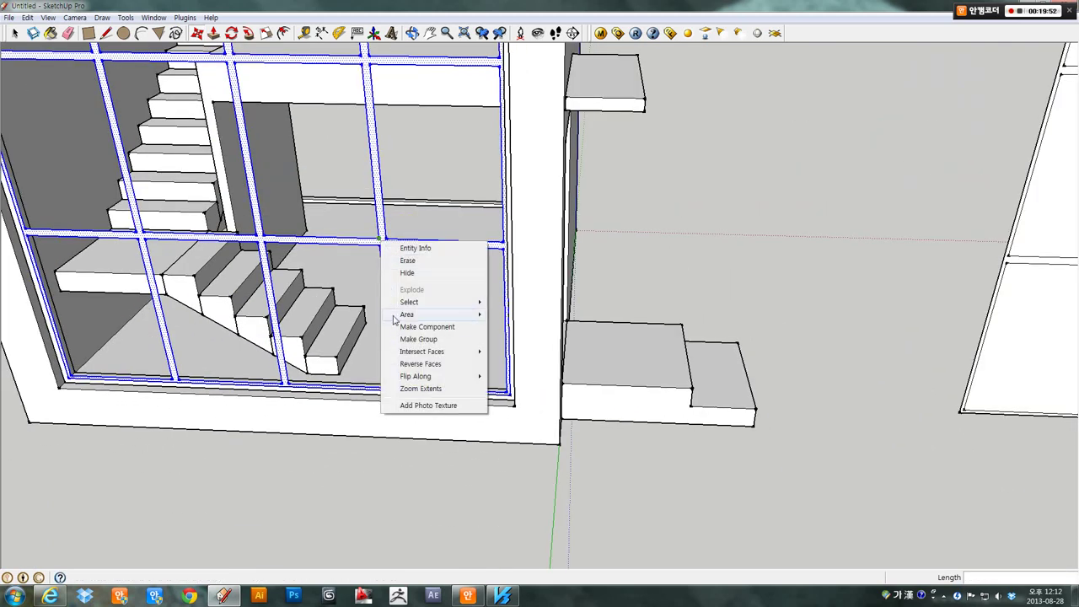
click(396, 337)
mouse_move(397, 338)
middle_down()
mouse_move(470, 395)
mouse_move(413, 376)
mouse_move(413, 391)
middle_up()
scroll(413, 376, up, 2)
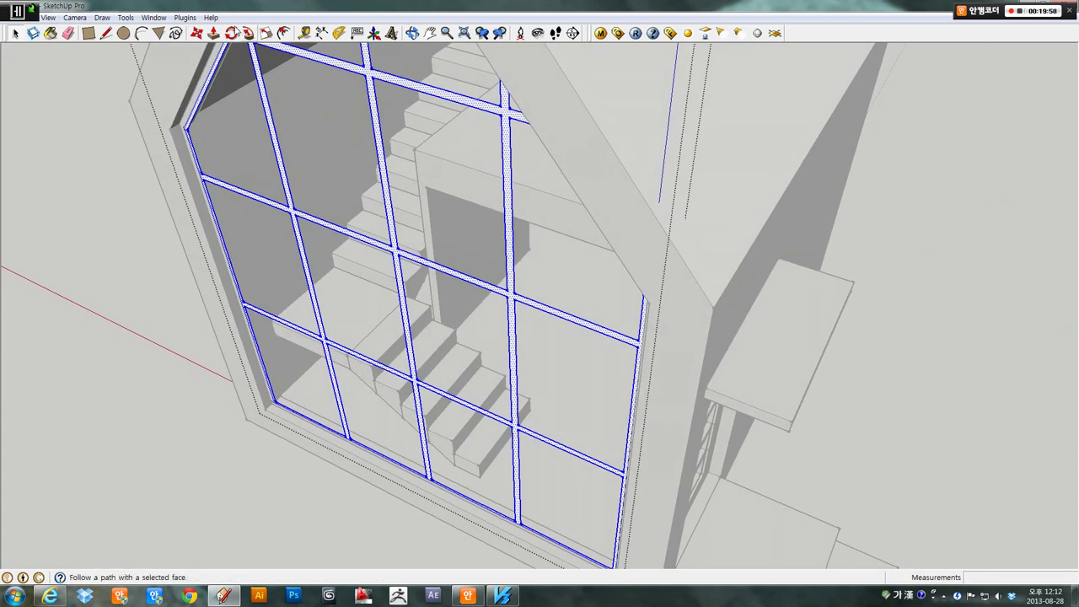
- Push/pull the window frame face to a 50mm depth
click(213, 32)
click(413, 381)
text(50)
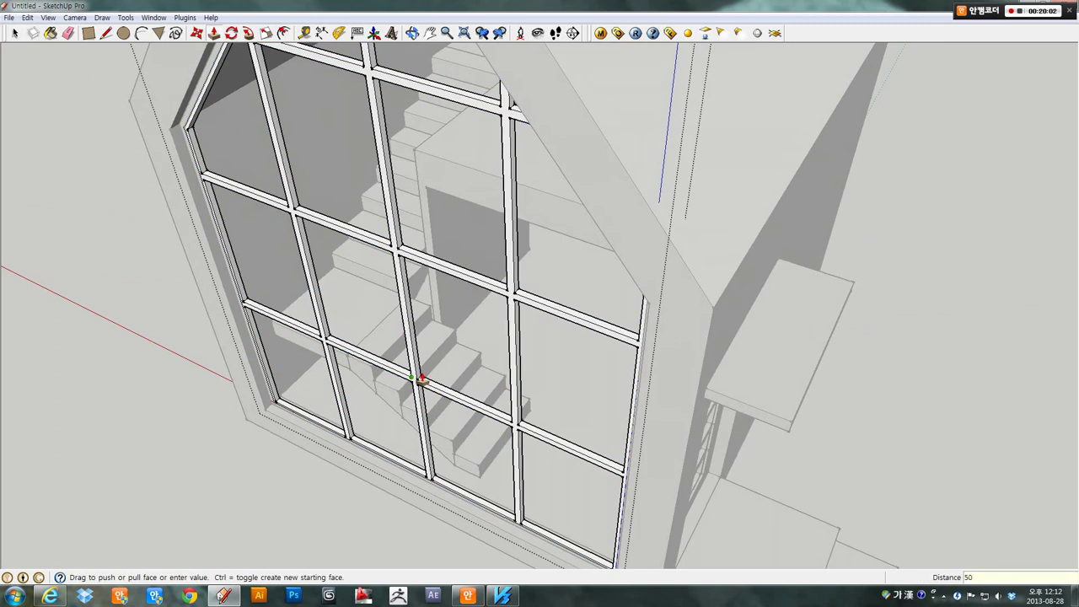
key(Return)
click(14, 32)
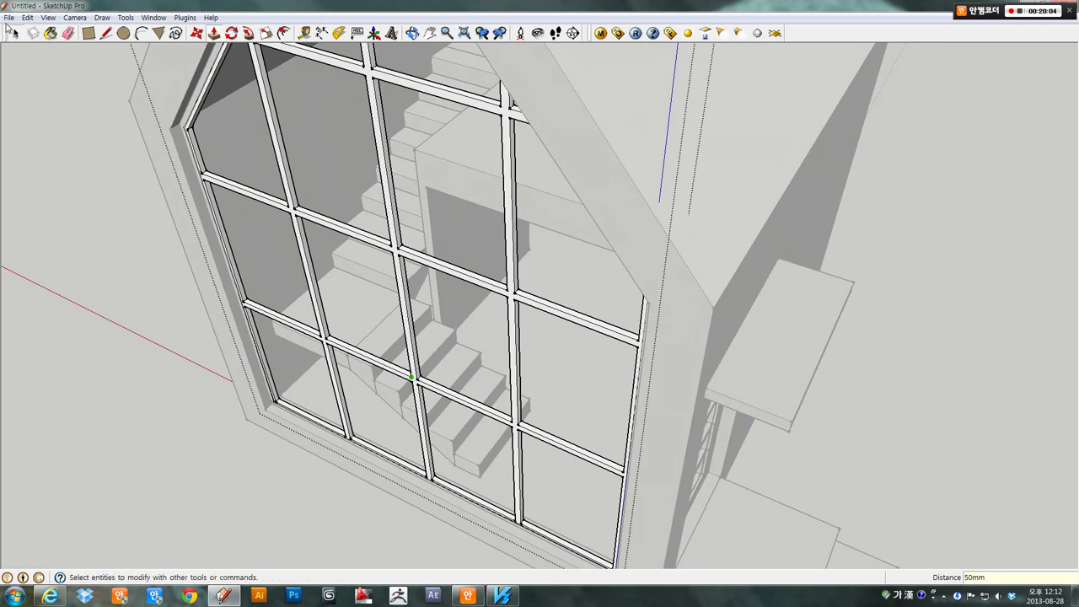
- Select the window grid group and zoom in on the stairs behind it
click(295, 227)
scroll(295, 228, up, 2)
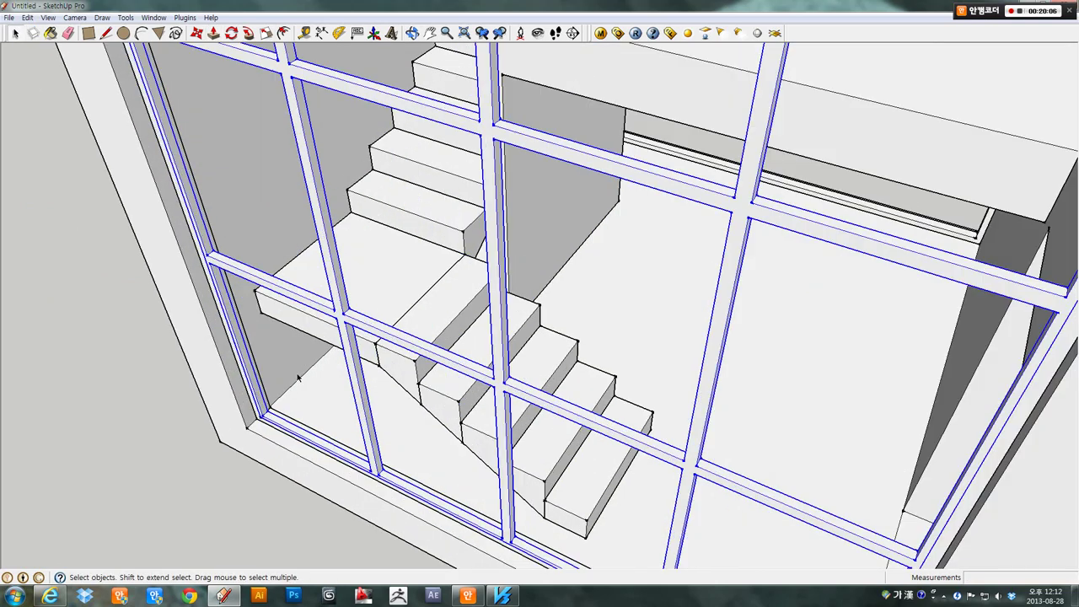
scroll(298, 380, up, 2)
scroll(299, 379, up, 2)
scroll(288, 386, up, 2)
scroll(289, 385, down, 3)
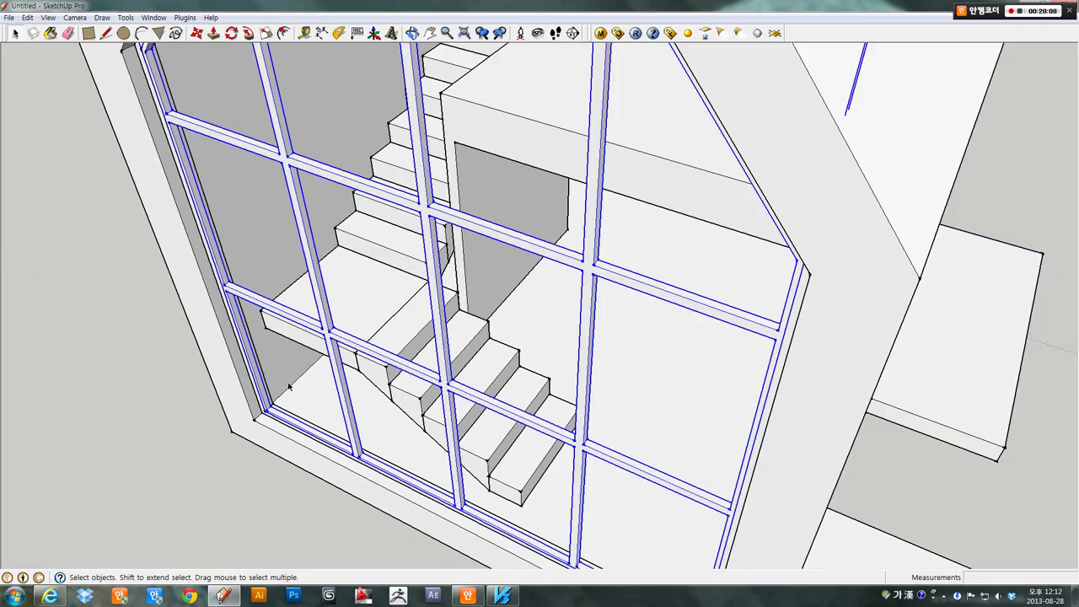
scroll(288, 385, up, 2)
scroll(237, 281, up, 2)
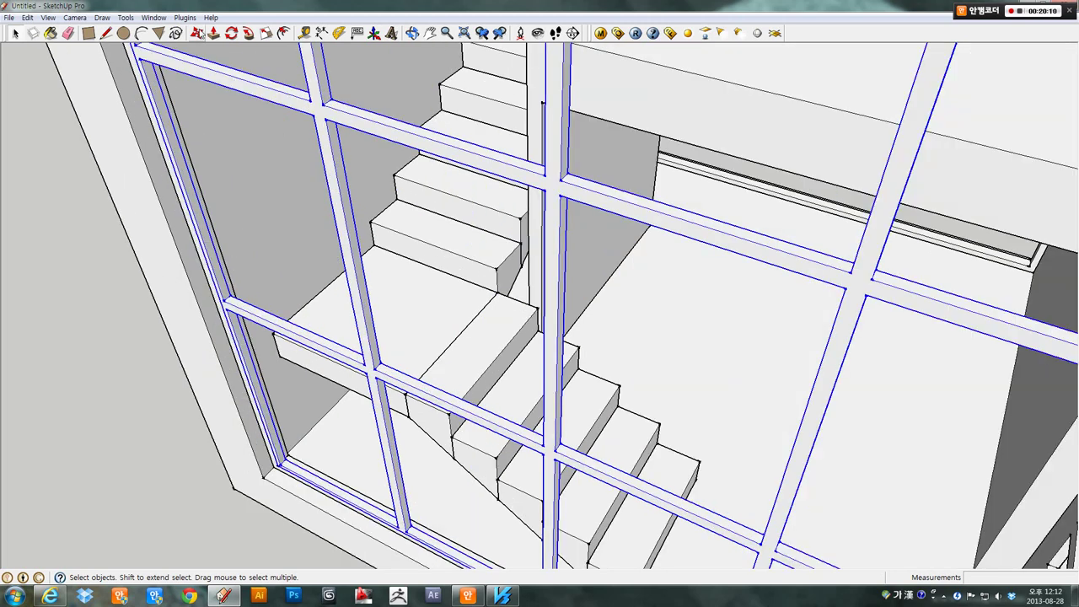
scroll(265, 369, up, 2)
scroll(282, 414, up, 2)
mouse_move(282, 414)
middle_down()
mouse_move(295, 503)
mouse_move(273, 511)
mouse_move(268, 409)
middle_up()
scroll(309, 494, up, 2)
- Start copying the mullioned window frame from its corner near the stair
scroll(352, 307, up, 3)
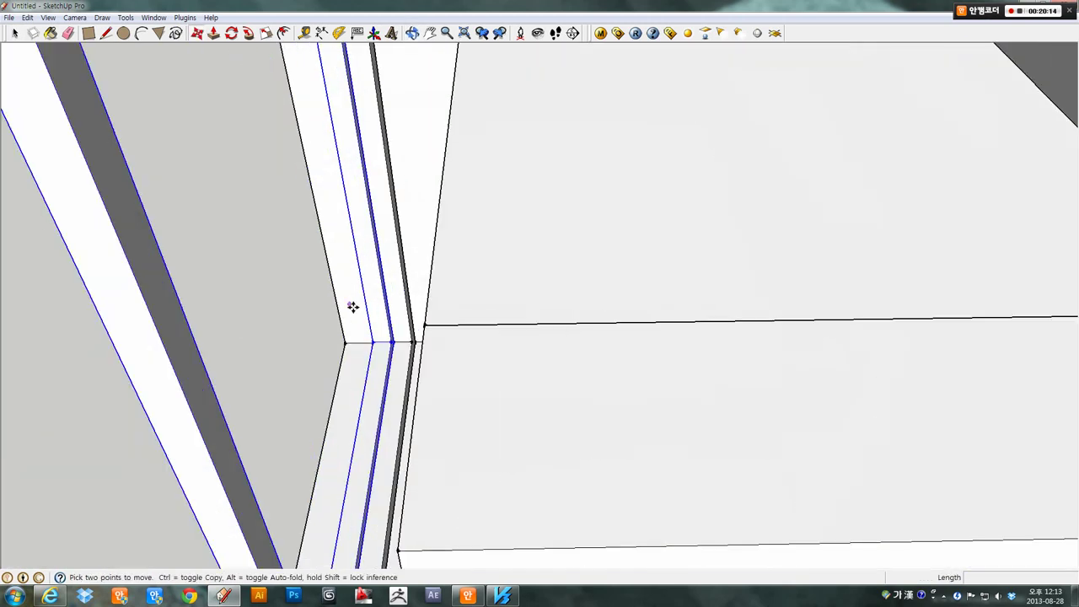
scroll(352, 307, up, 2)
mouse_move(357, 306)
middle_down()
mouse_move(417, 360)
mouse_move(421, 380)
mouse_move(839, 376)
mouse_move(349, 383)
middle_up()
ctrl+click(359, 368)
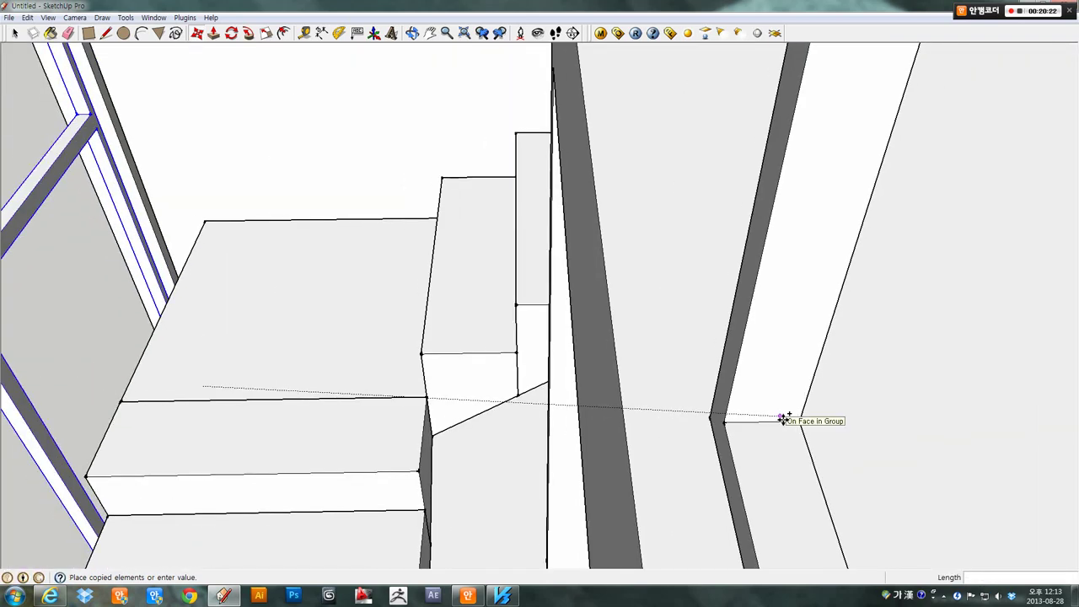
- Drop the frame copy on the lower-right corner of the gable window opening
scroll(783, 422, up, 3)
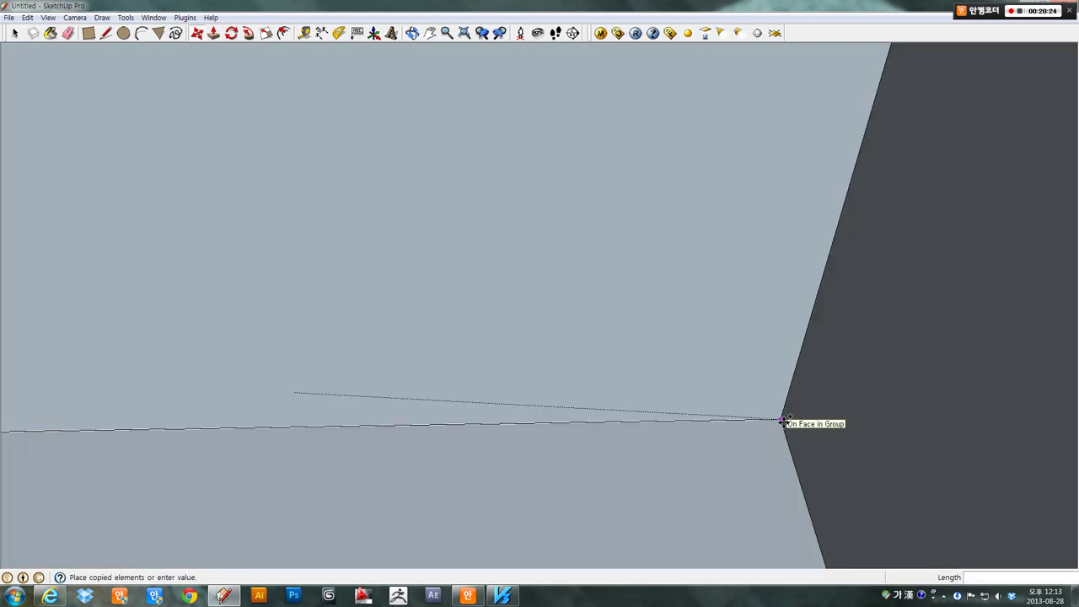
middle_drag(855, 407, 613, 333)
scroll(613, 333, down, 1)
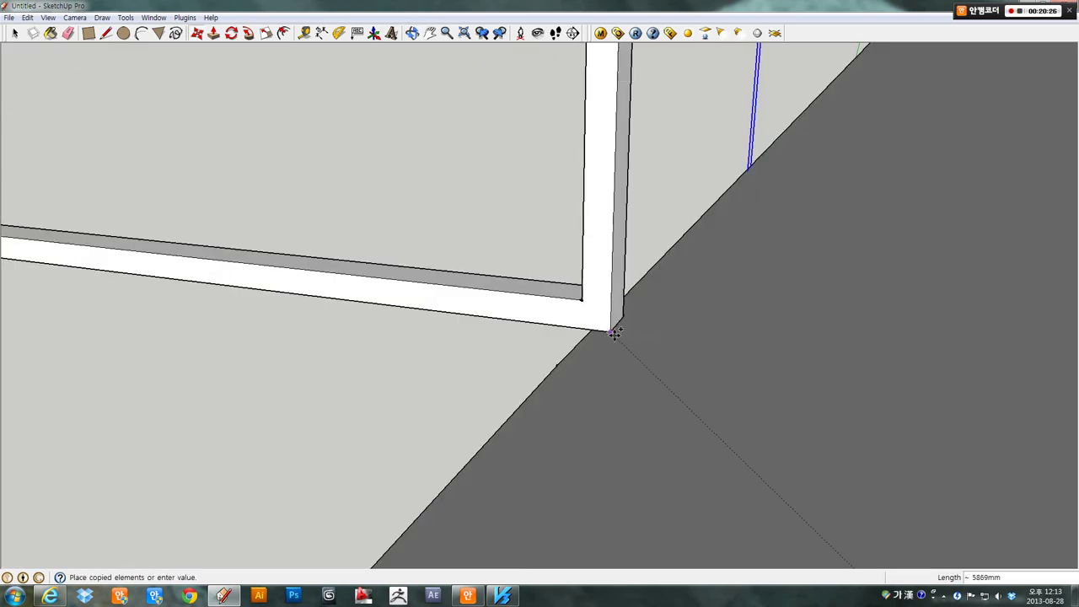
scroll(602, 332, down, 1)
scroll(626, 332, down, 2)
scroll(630, 334, down, 2)
scroll(634, 335, down, 3)
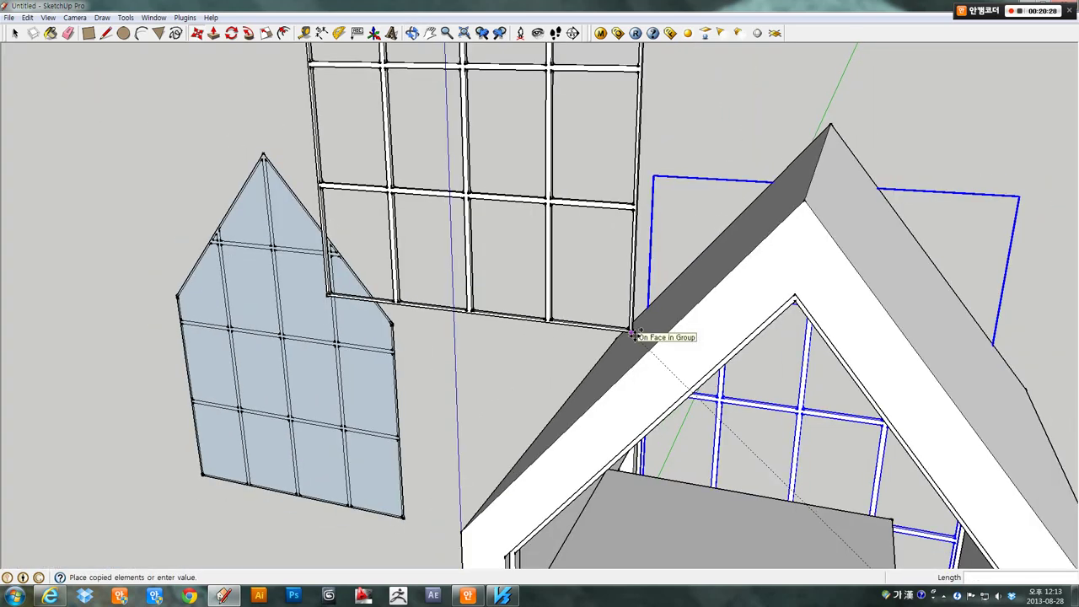
scroll(639, 338, down, 1)
scroll(586, 332, up, 4)
scroll(635, 429, up, 3)
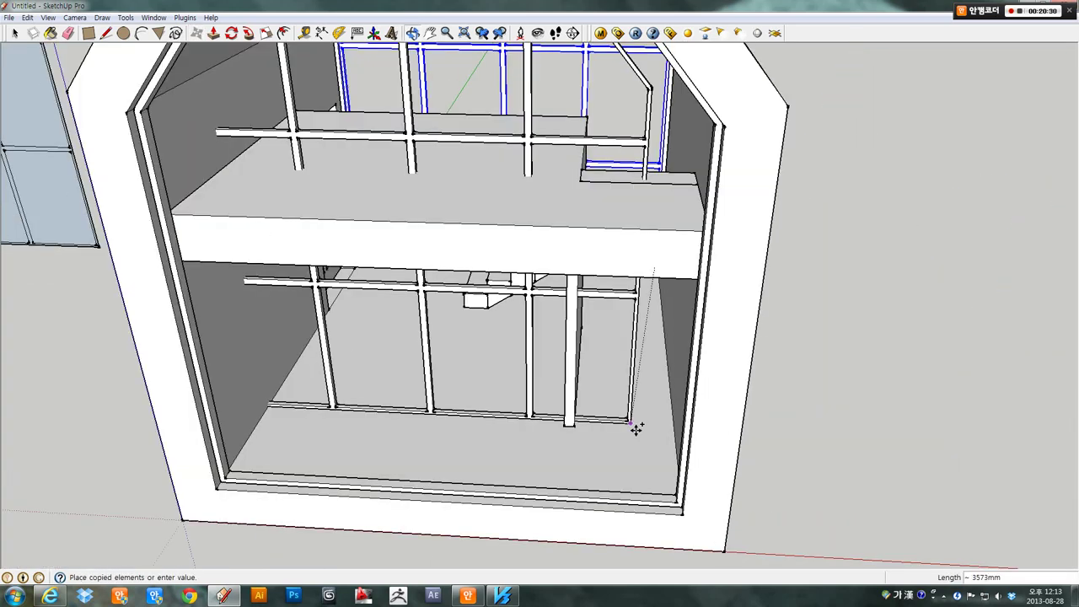
scroll(663, 464, up, 2)
scroll(590, 369, up, 2)
scroll(661, 410, up, 2)
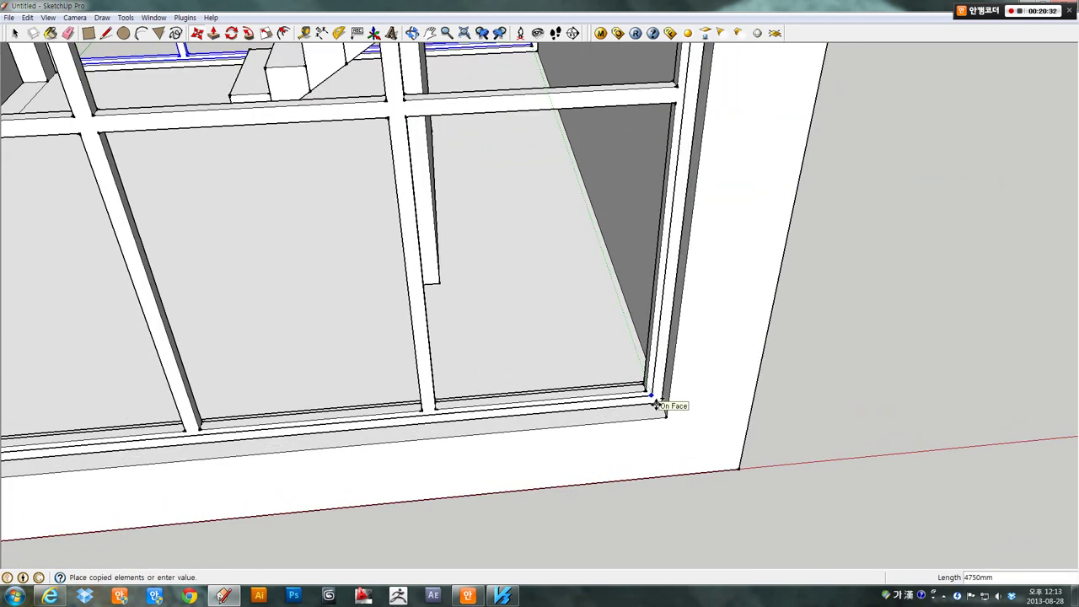
click(659, 407)
scroll(725, 404, down, 3)
scroll(732, 405, down, 3)
scroll(730, 404, down, 2)
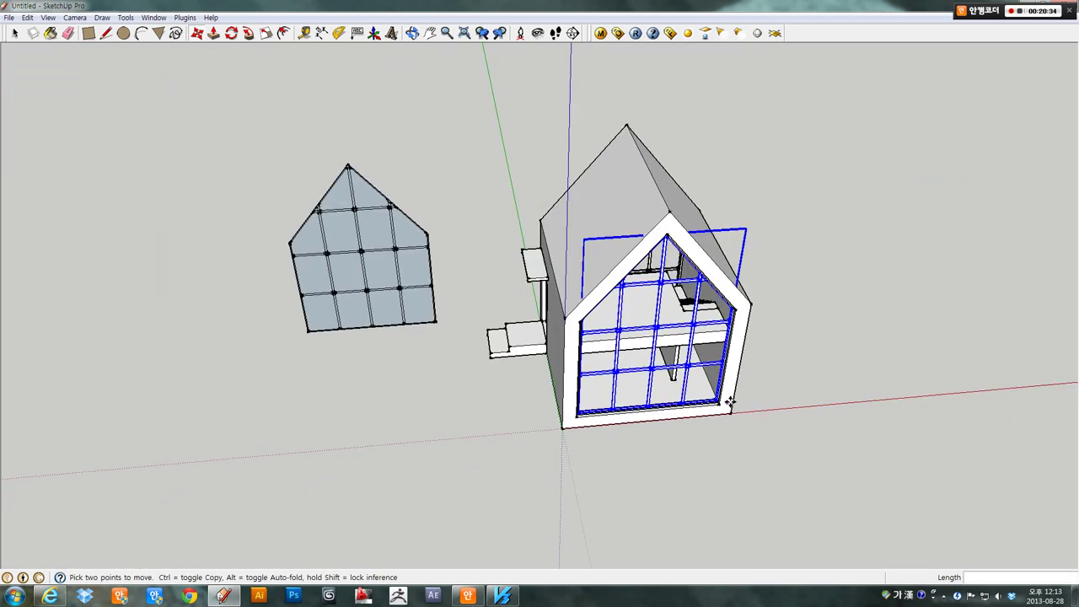
mouse_move(730, 402)
middle_down()
mouse_move(771, 458)
mouse_move(699, 410)
mouse_move(506, 392)
mouse_move(630, 272)
middle_up()
- Bring the standalone mullion frame into a frontal view with nothing selected
scroll(734, 337, up, 1)
scroll(489, 282, up, 2)
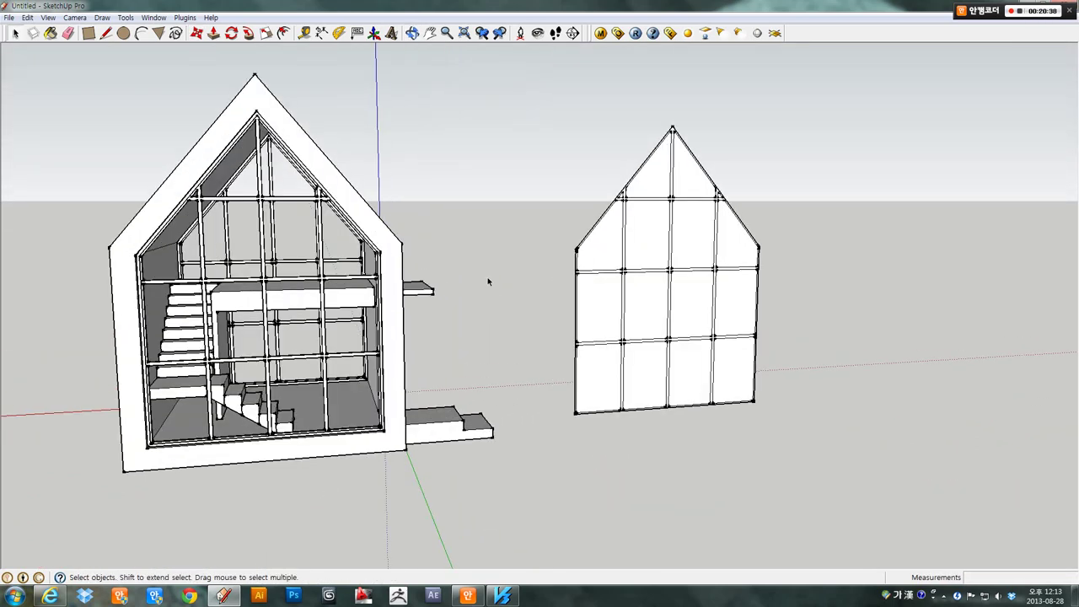
scroll(492, 281, up, 2)
scroll(518, 289, down, 2)
scroll(622, 242, down, 2)
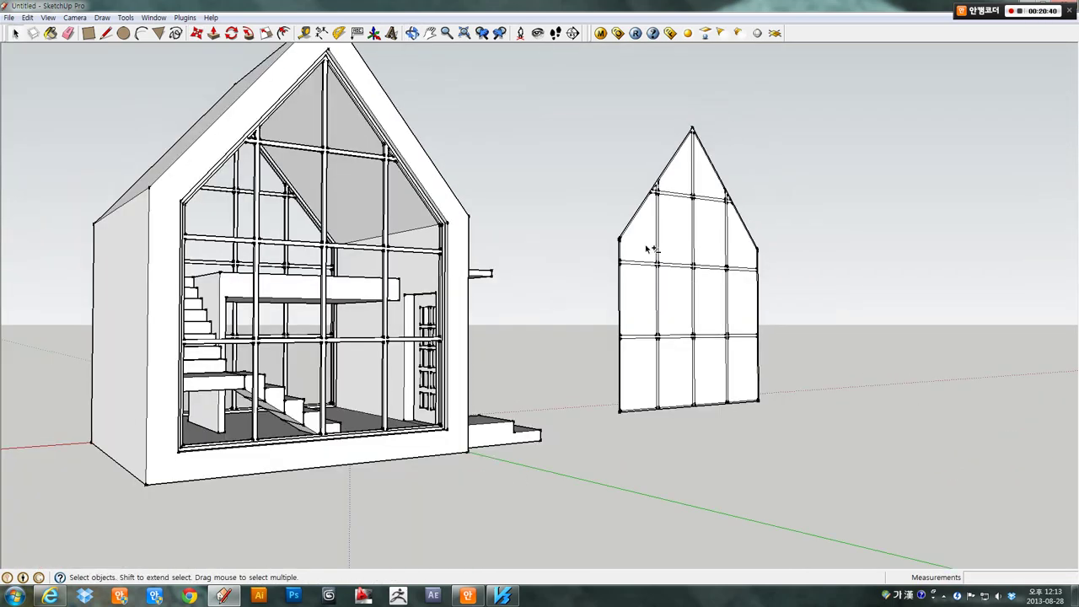
mouse_move(650, 245)
middle_down()
mouse_move(785, 263)
mouse_move(767, 266)
middle_up()
scroll(746, 253, up, 1)
scroll(721, 232, up, 1)
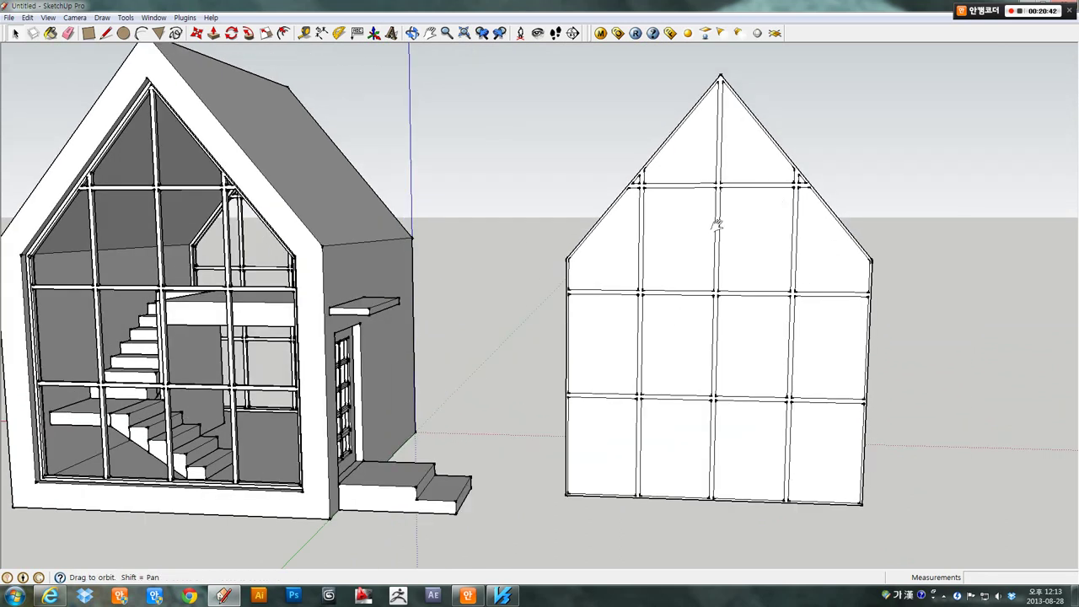
scroll(590, 206, up, 2)
click(573, 200)
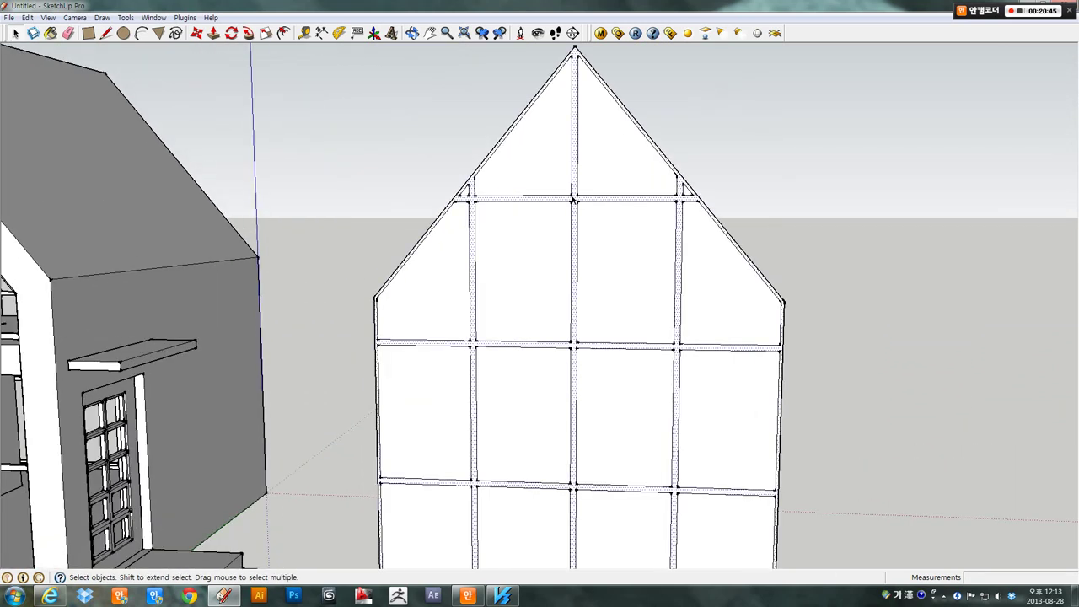
key(ctrl+t)
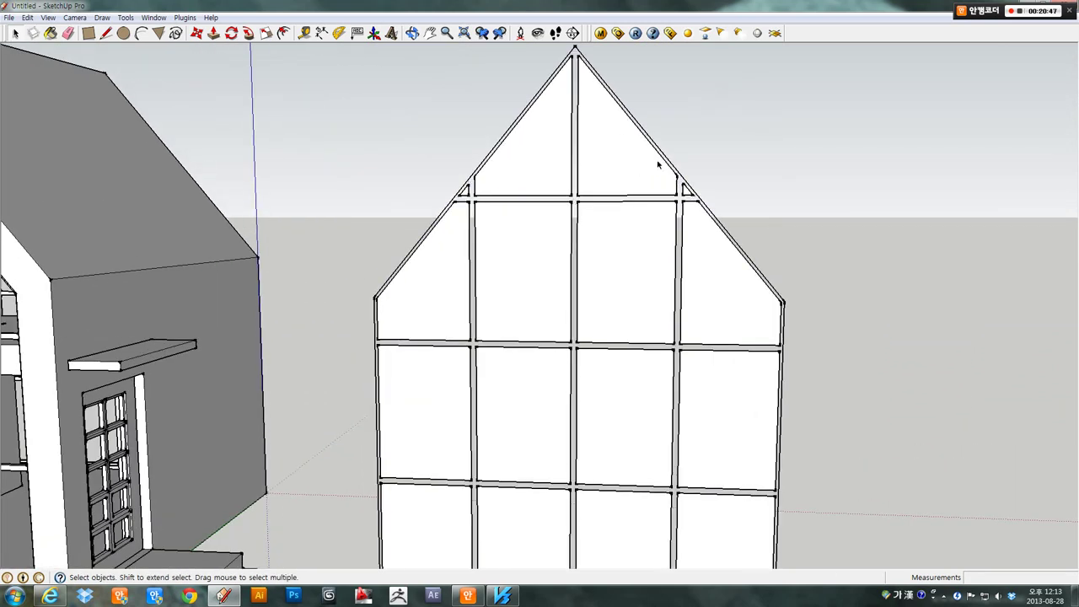
scroll(667, 162, down, 4)
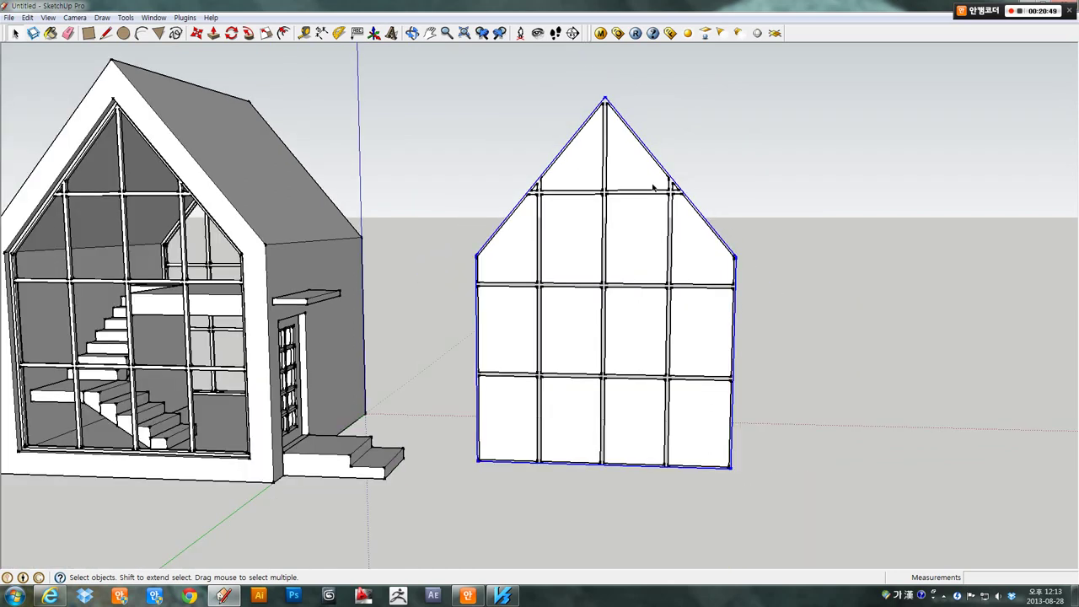
middle_drag(675, 211, 700, 279)
click(759, 321)
scroll(709, 313, up, 2)
scroll(709, 314, up, 1)
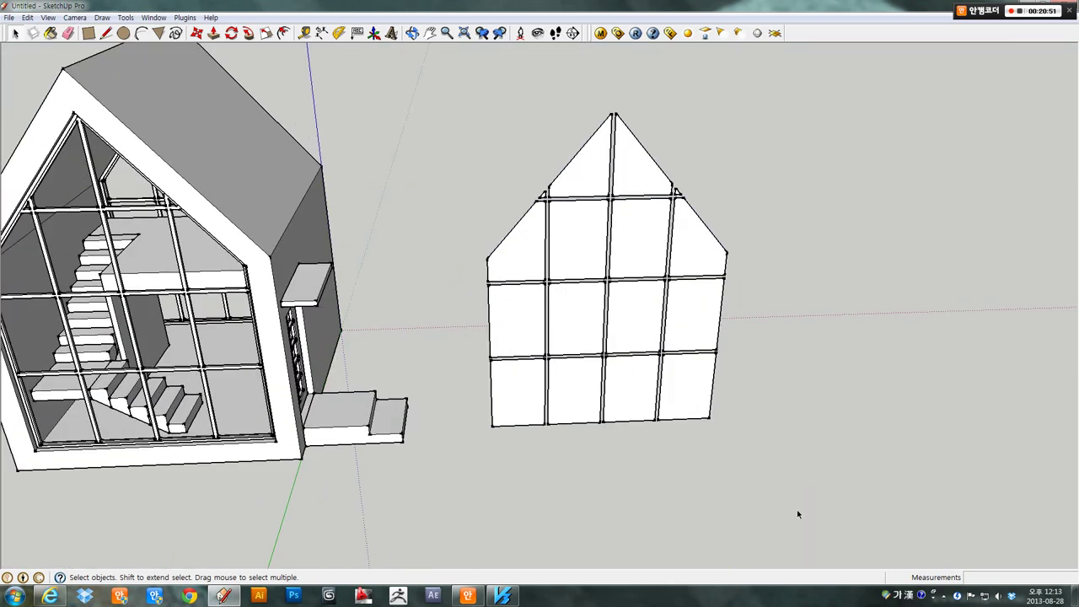
- Box-select the whole standalone frame and make it a group
drag(437, 109, 429, 75)
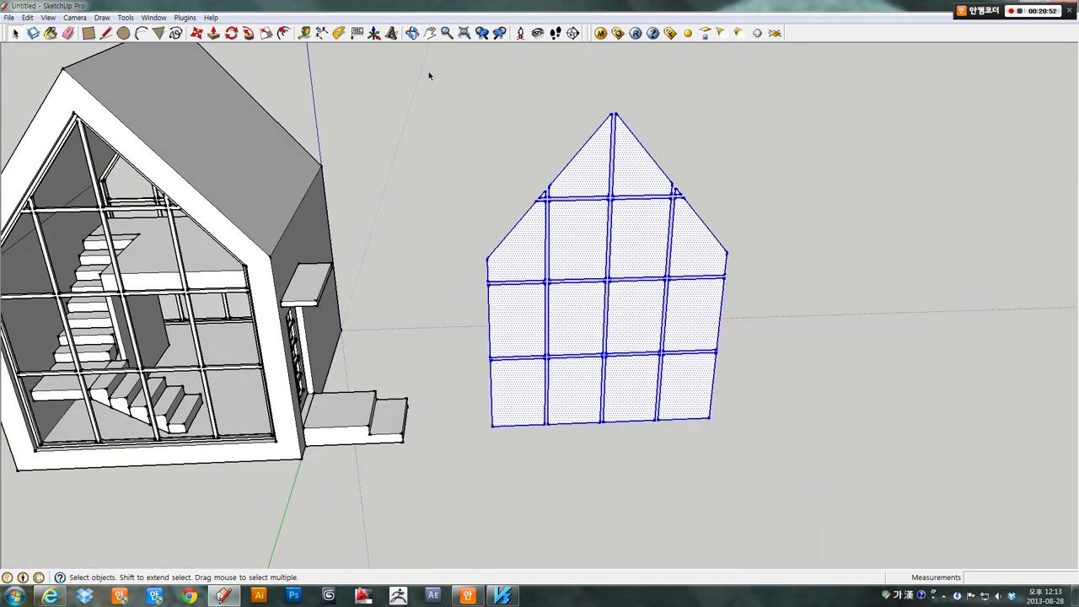
right_click(586, 169)
click(625, 266)
- Deselect, then open the new frame group for editing
click(795, 234)
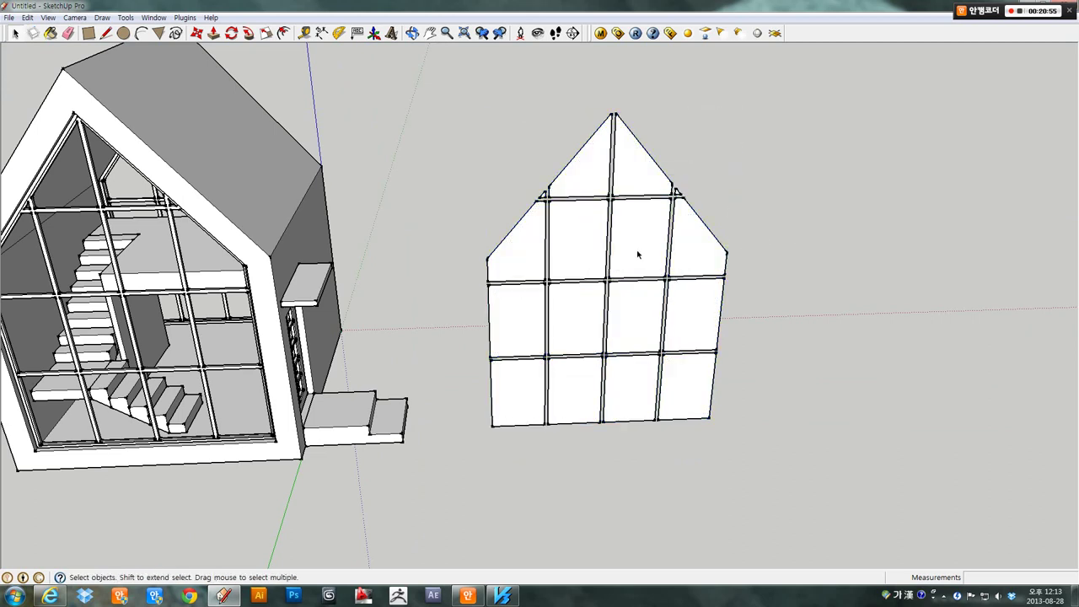
double_click(637, 250)
scroll(630, 247, up, 1)
- Push/pull the upper middle pane out by 10mm
scroll(621, 267, up, 1)
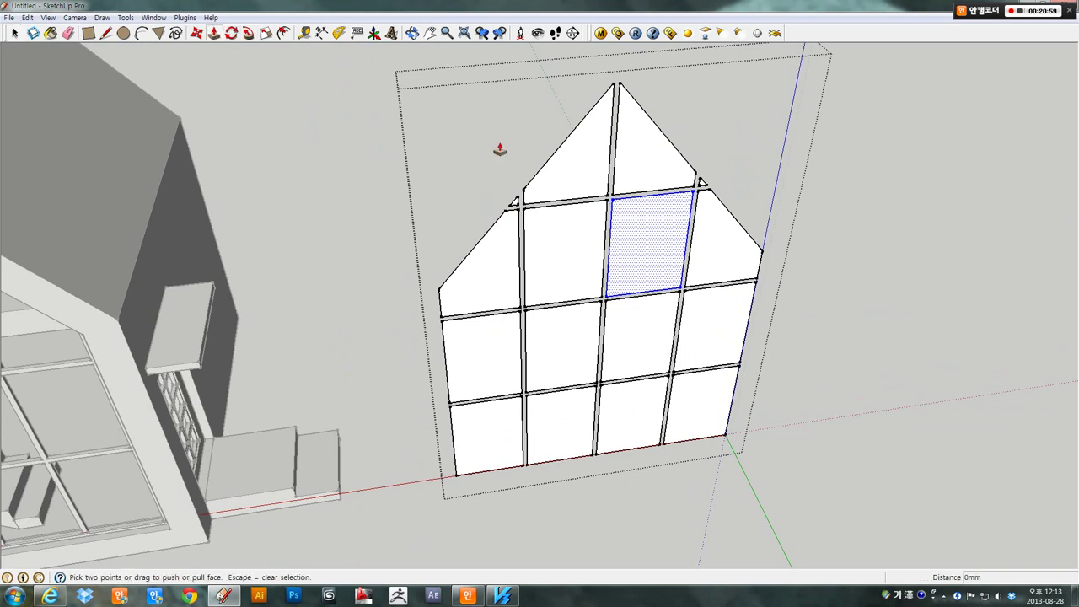
click(643, 234)
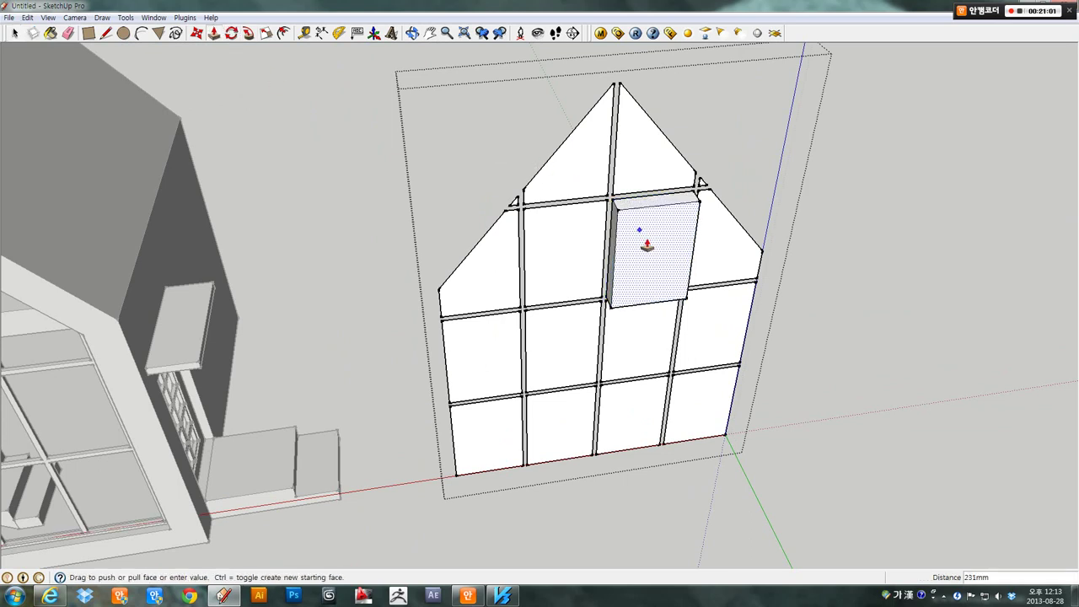
text(10)
key(Return)
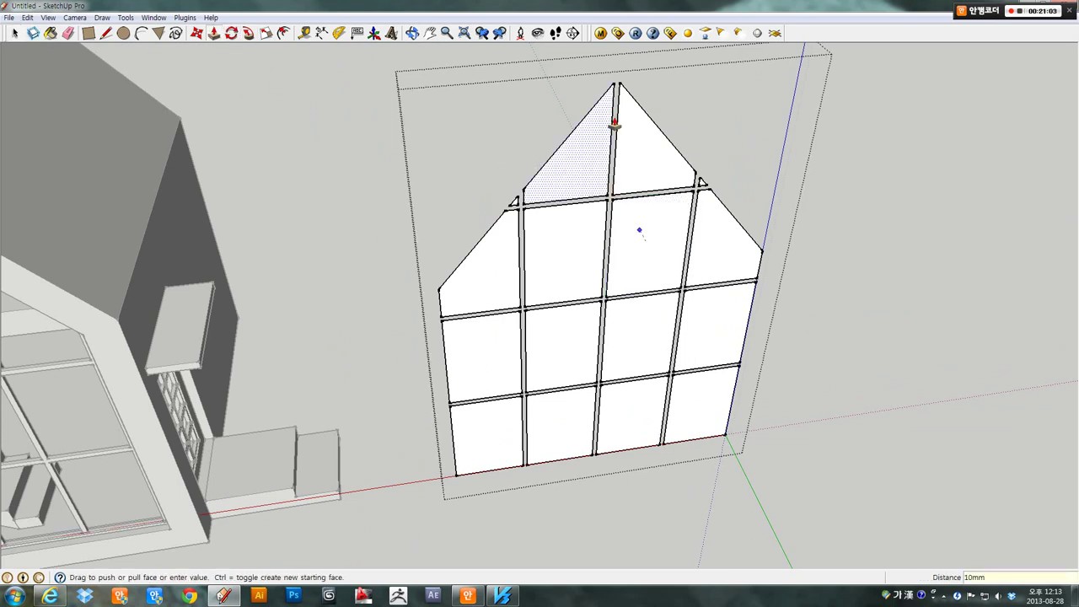
- Push the lower-left pane by -10mm and stop Push/Pull
scroll(639, 229, up, 1)
scroll(640, 168, up, 1)
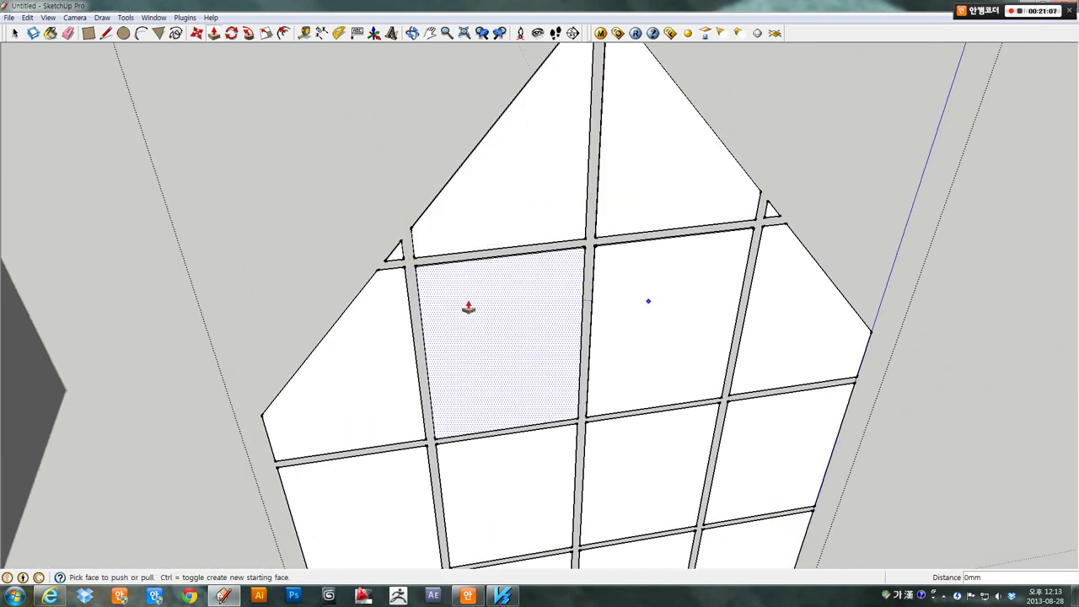
mouse_move(532, 279)
middle_down()
mouse_move(588, 400)
mouse_move(602, 357)
mouse_move(579, 361)
mouse_move(573, 333)
mouse_move(711, 188)
middle_up()
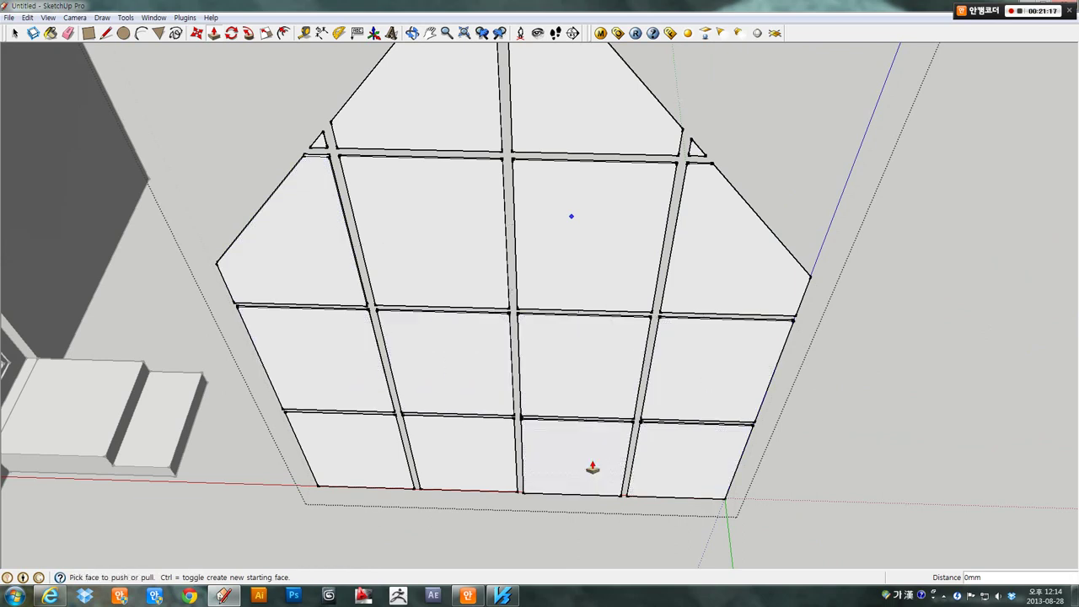
middle_drag(385, 458, 419, 195)
scroll(419, 196, up, 3)
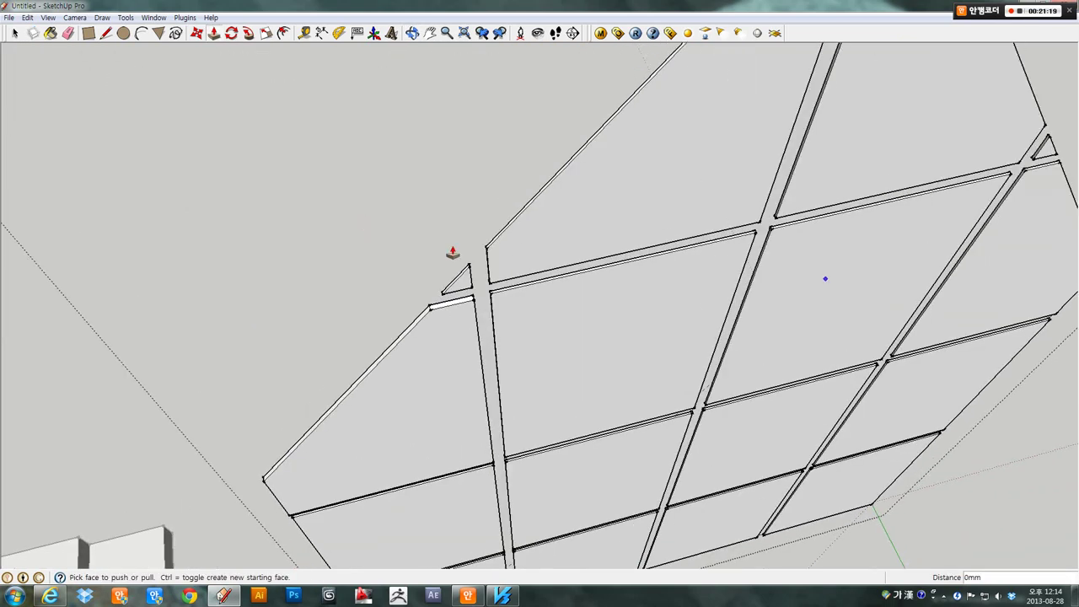
scroll(448, 251, up, 3)
click(438, 402)
click(540, 379)
key(space)
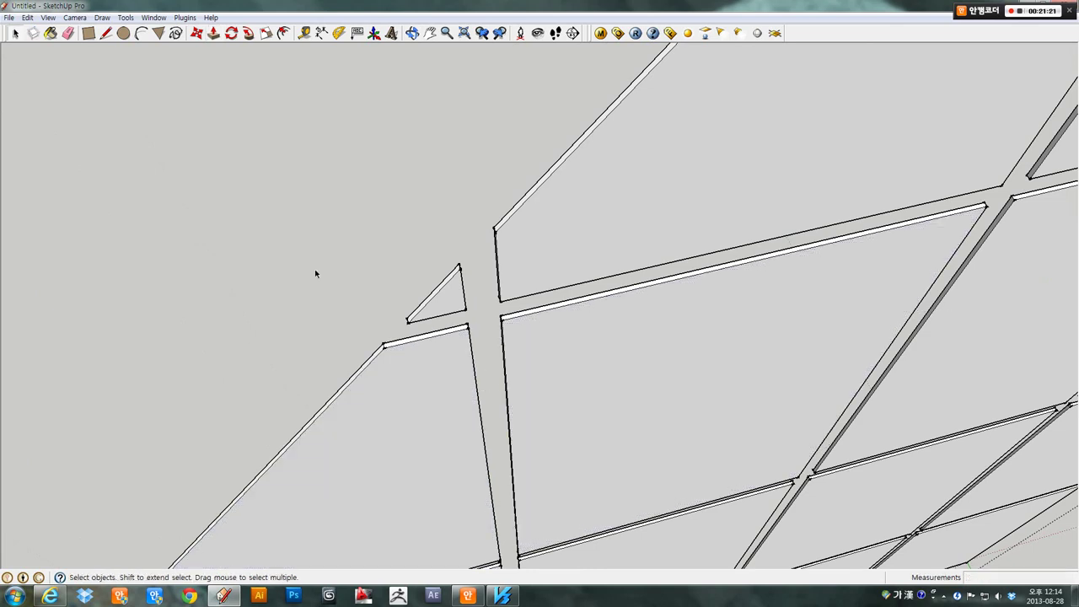
- Exit the frame group and select it as a whole
scroll(323, 281, down, 5)
mouse_move(456, 308)
middle_down()
mouse_move(575, 337)
mouse_move(492, 296)
middle_up()
click(492, 295)
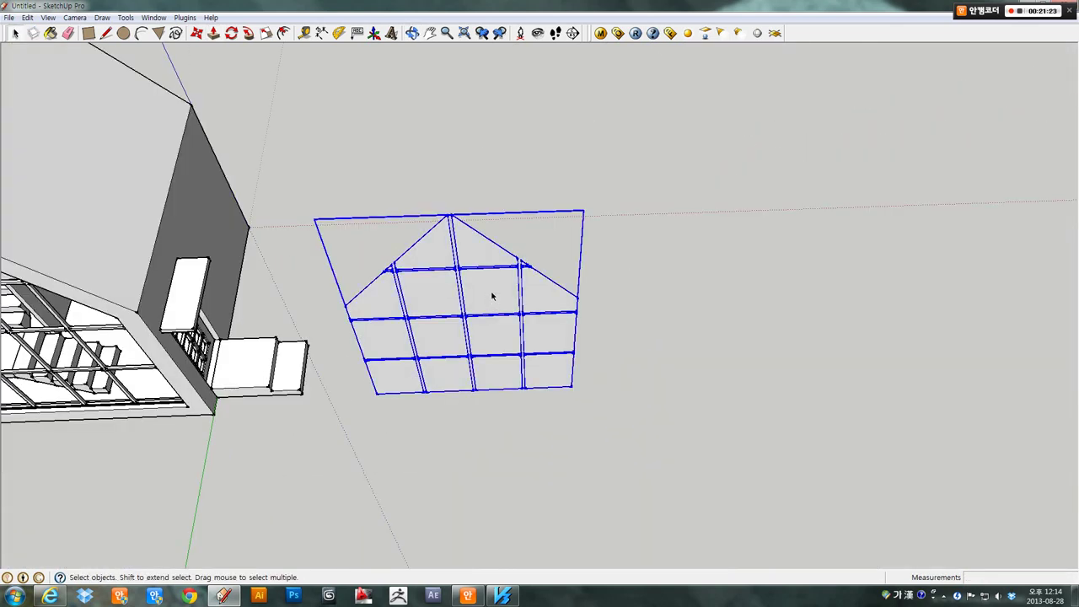
- Reselect the frame group and open the Materials panel's Translucent collection
click(677, 320)
click(485, 293)
click(146, 18)
click(153, 60)
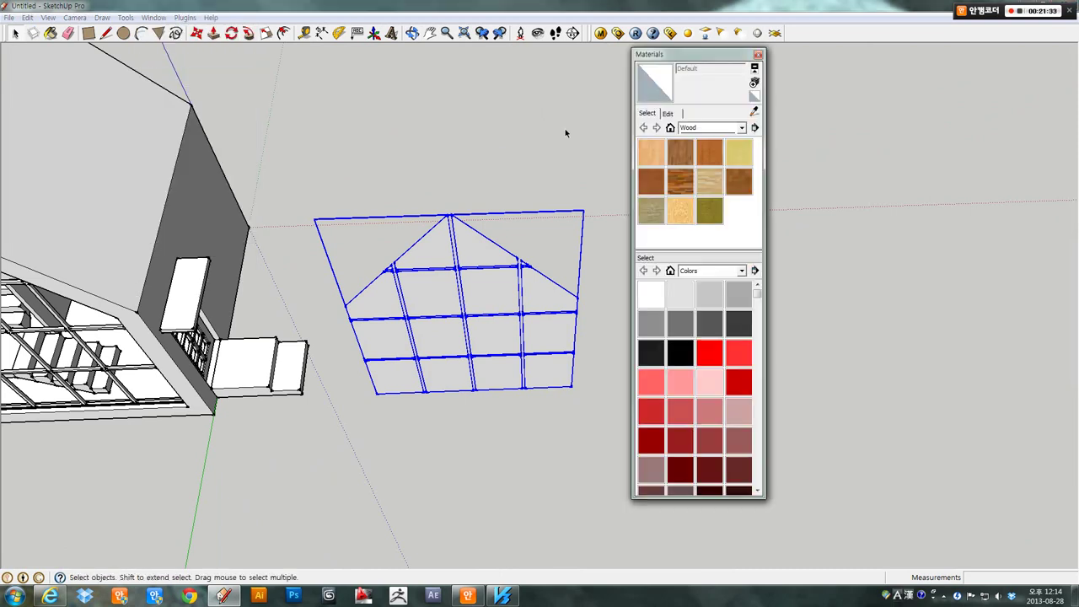
click(726, 270)
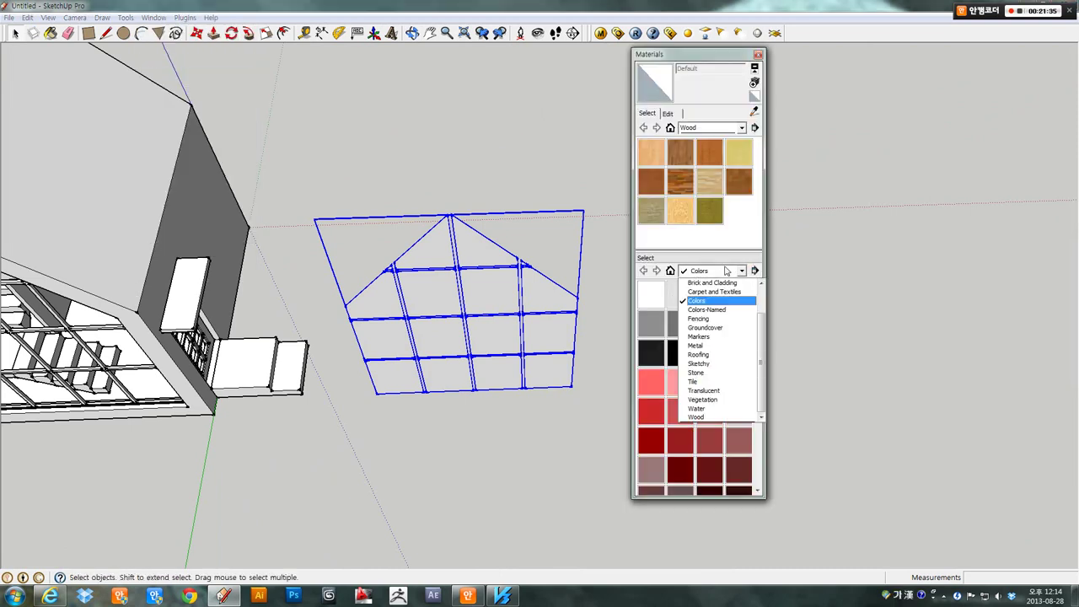
click(702, 391)
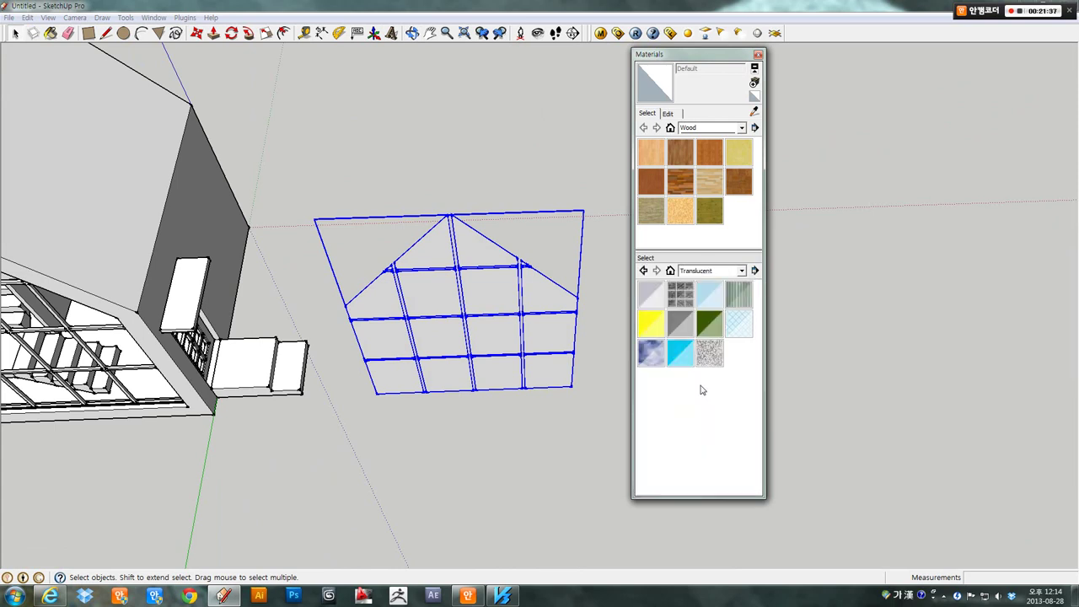
- Paint the panel's panes with Translucent_Glass_Blue
click(650, 295)
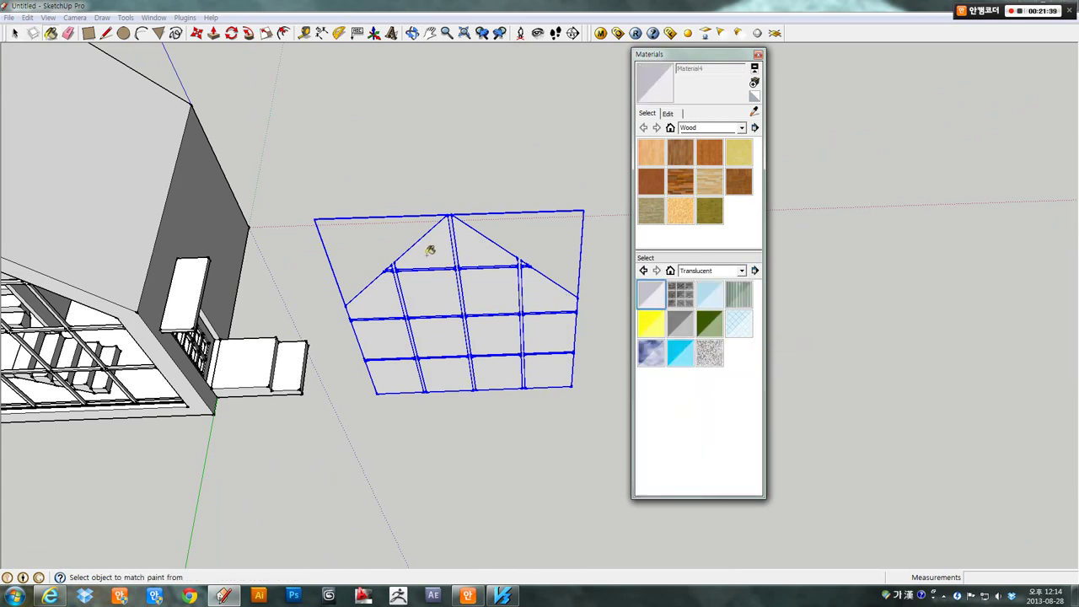
click(716, 300)
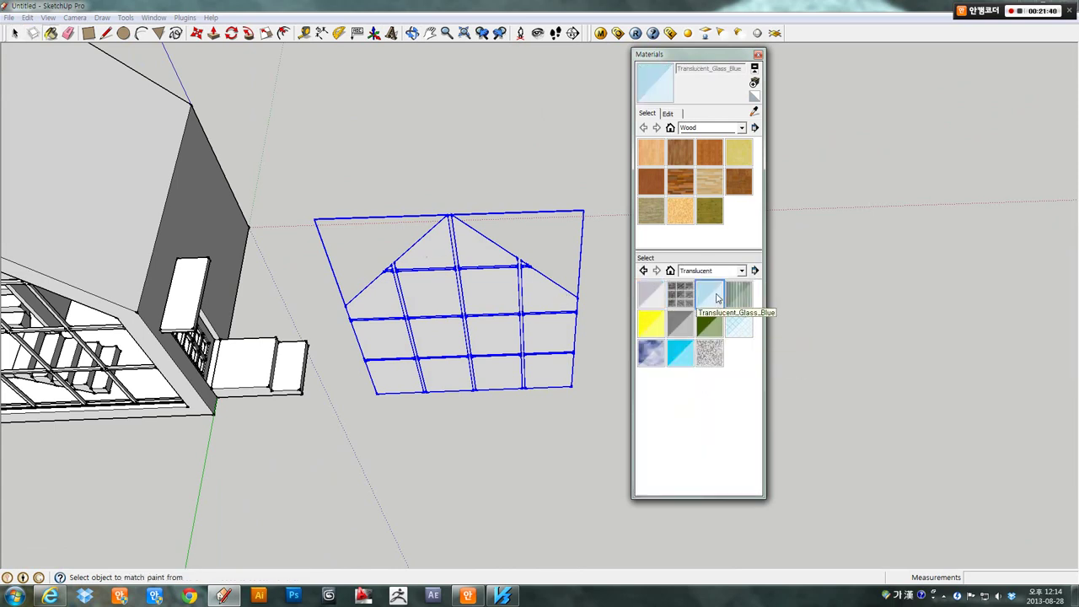
click(449, 249)
mouse_move(493, 292)
middle_down()
mouse_move(476, 149)
mouse_move(333, 137)
mouse_move(598, 258)
mouse_move(362, 240)
middle_up()
- Try a grey translucent material, then translucent safety glass, on the panes
click(651, 299)
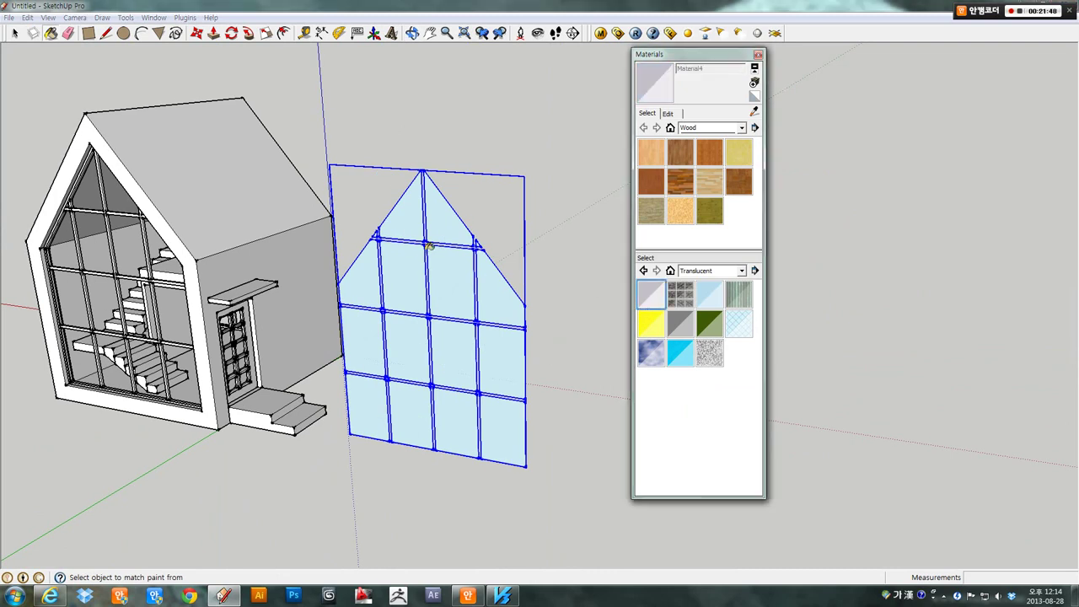
click(371, 288)
mouse_move(371, 288)
middle_down()
mouse_move(267, 191)
mouse_move(380, 168)
middle_up()
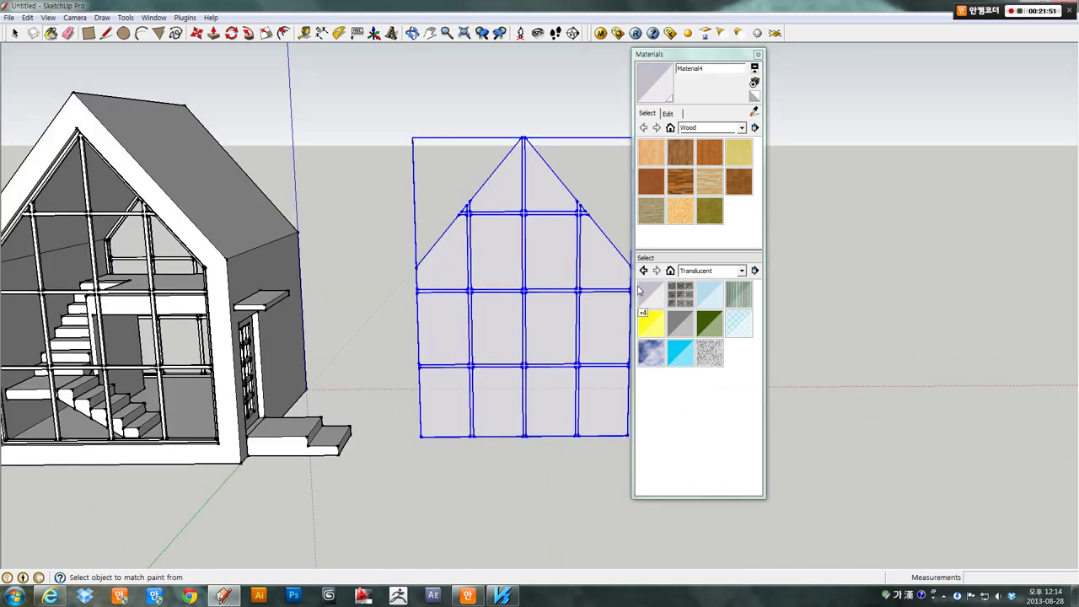
click(745, 328)
click(551, 263)
shift+middle_drag(550, 263, 495, 262)
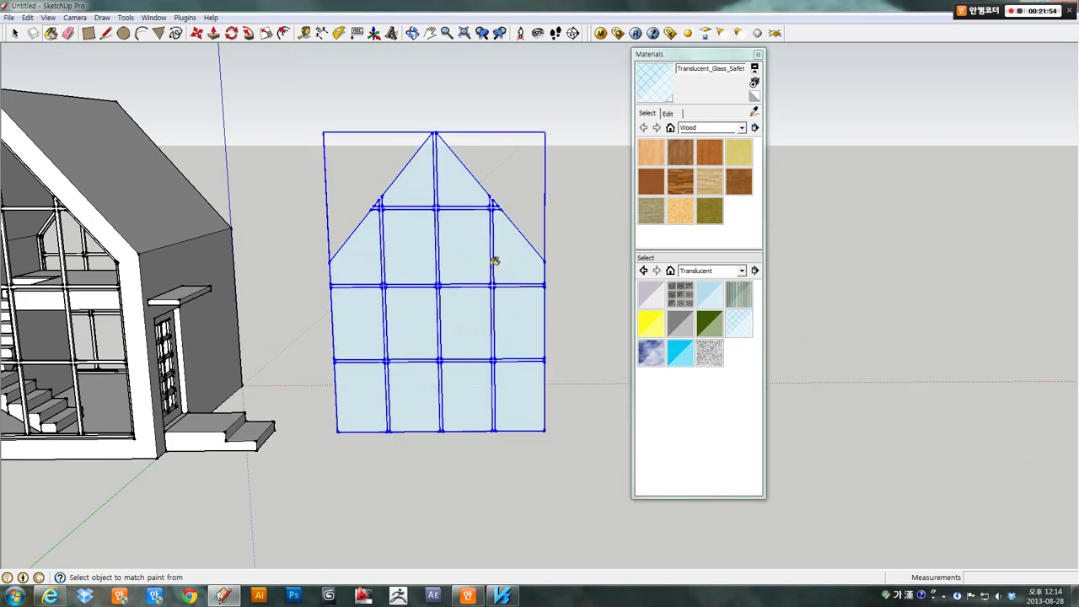
- Repaint the panes in Translucent_Glass_Blue and deselect the panel
scroll(431, 235, up, 1)
scroll(431, 234, up, 2)
scroll(431, 235, up, 2)
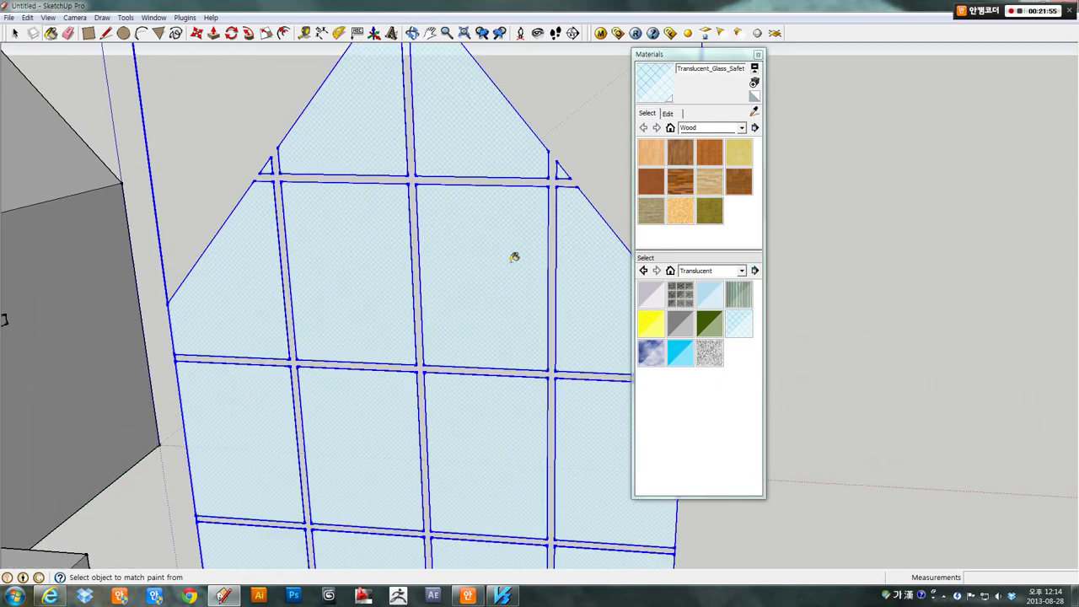
click(702, 305)
click(486, 205)
scroll(481, 219, down, 2)
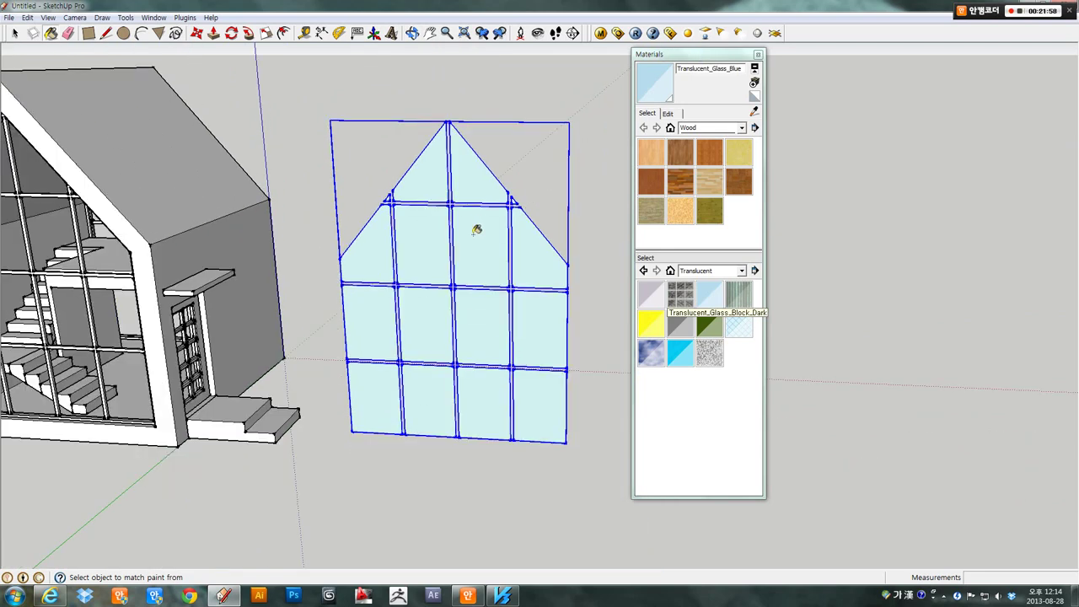
scroll(506, 215, down, 1)
key(space)
click(531, 209)
scroll(433, 379, up, 1)
- Begin moving the blue window panel toward the gable opening, then cancel
scroll(449, 351, up, 2)
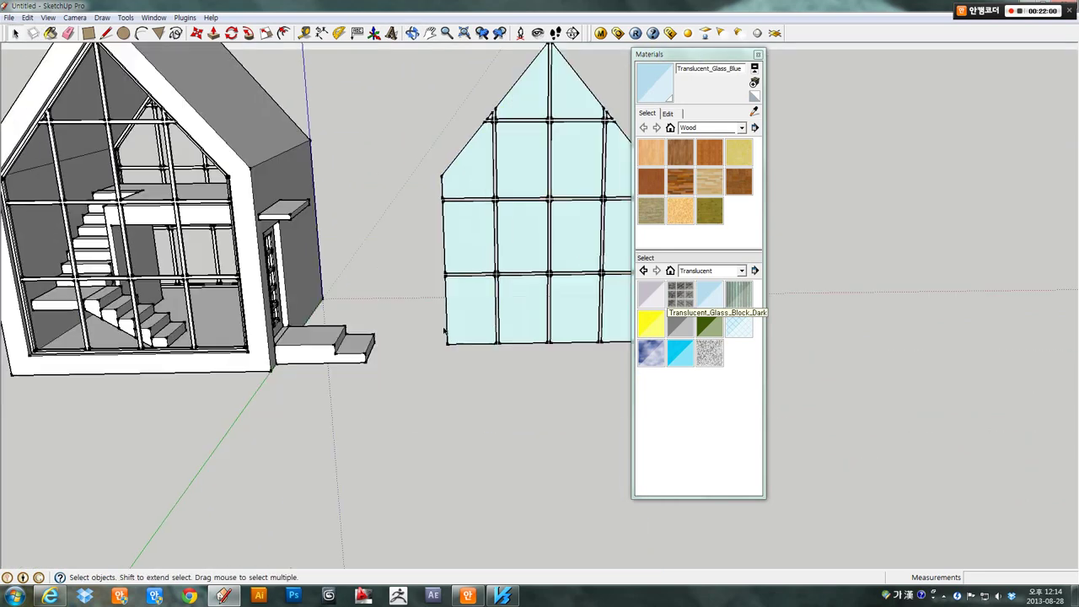
scroll(448, 351, up, 2)
scroll(448, 350, up, 1)
scroll(441, 346, up, 1)
scroll(436, 361, up, 1)
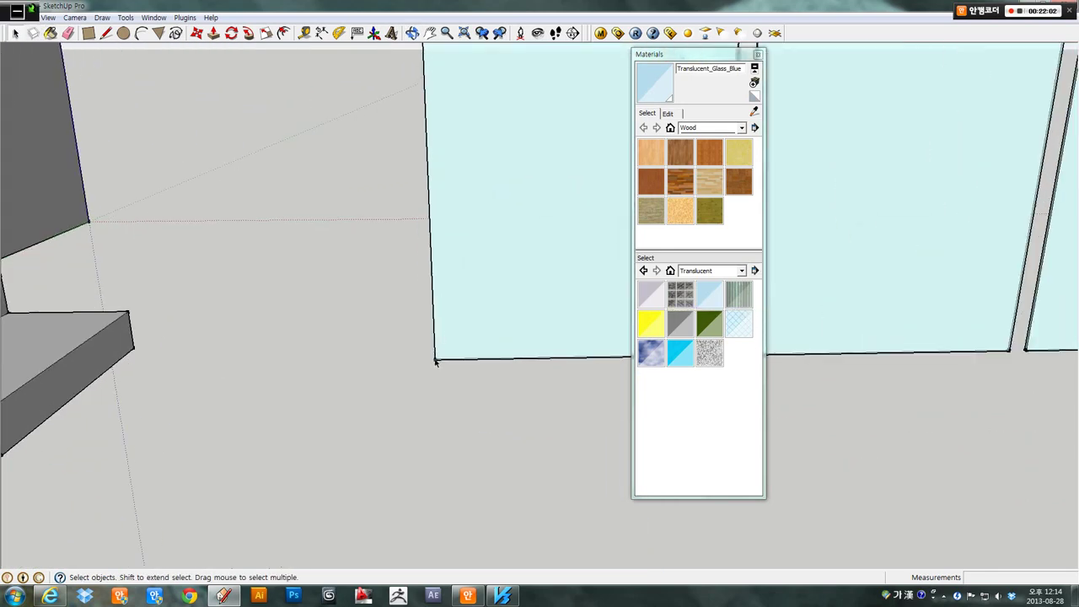
click(214, 33)
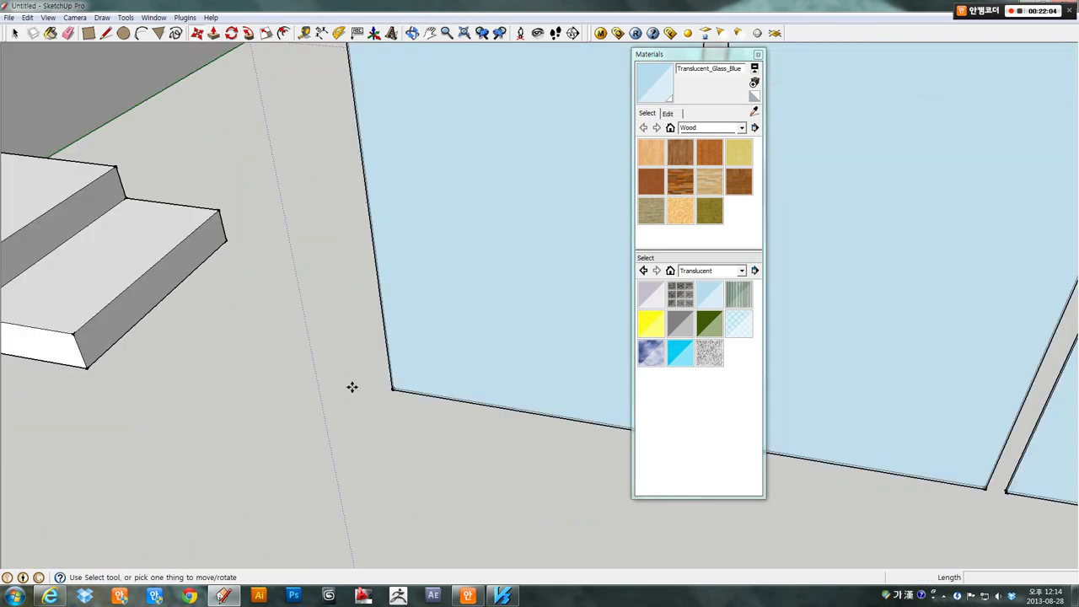
mouse_move(352, 386)
middle_down()
mouse_move(434, 393)
mouse_move(432, 419)
middle_up()
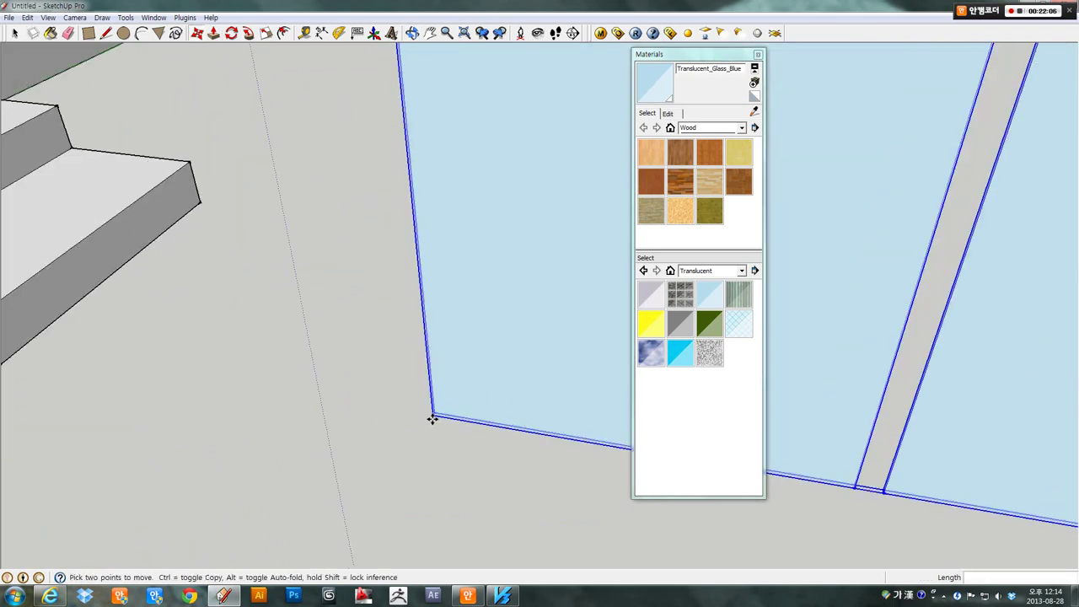
scroll(432, 419, down, 2)
middle_drag(419, 360, 278, 346)
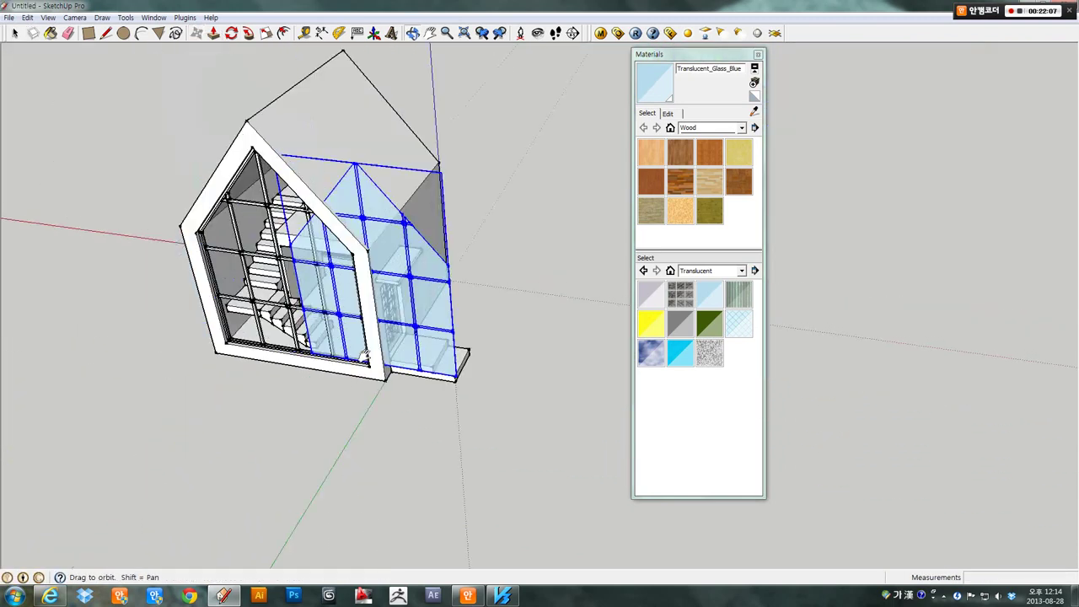
scroll(274, 346, up, 5)
scroll(270, 347, up, 3)
scroll(248, 353, up, 2)
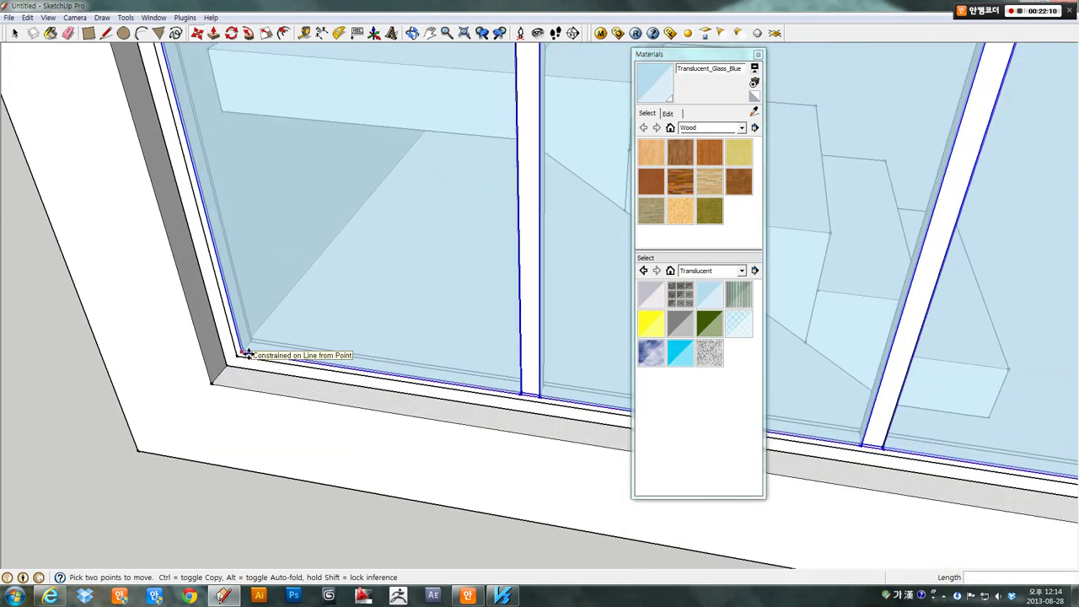
scroll(243, 356, up, 2)
scroll(243, 356, up, 3)
scroll(253, 346, up, 1)
key(space)
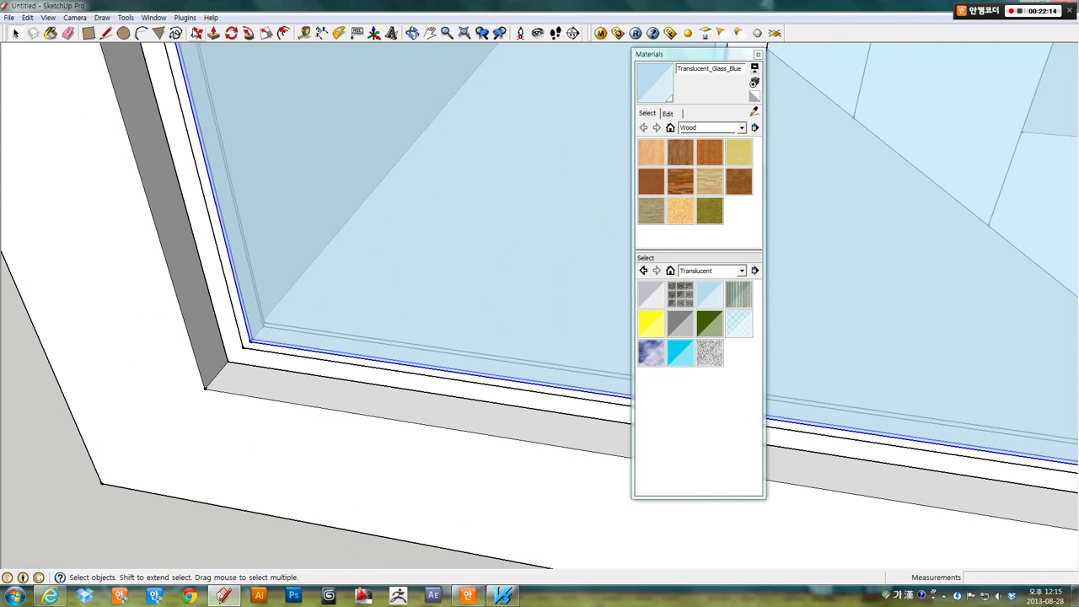
- Reactivate Move with M and line up a straight-on view of the glazed gable
key(m)
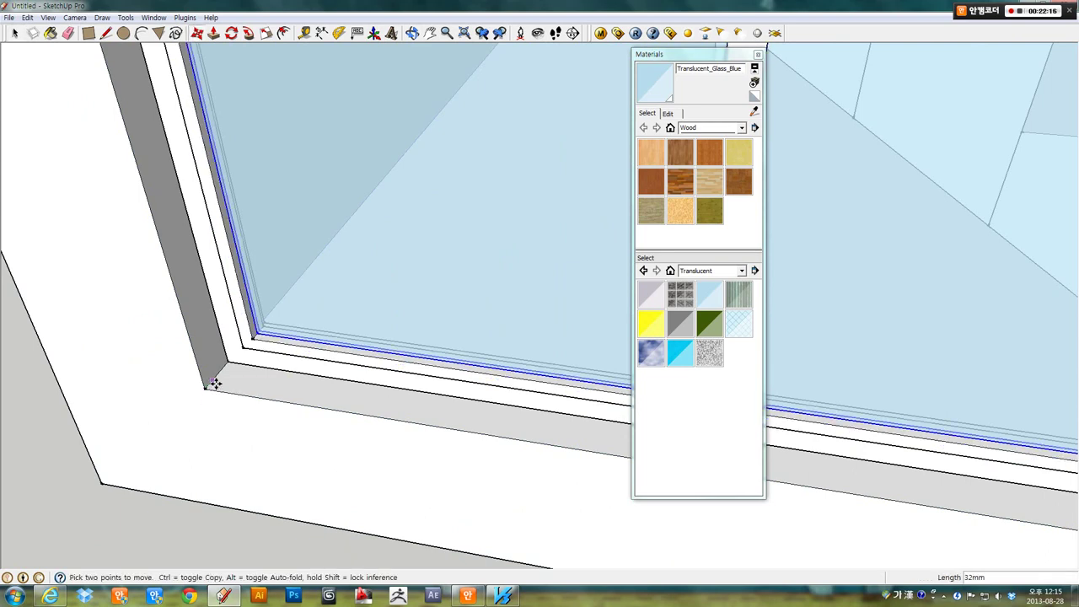
scroll(211, 387, down, 2)
scroll(215, 384, down, 2)
scroll(215, 384, down, 4)
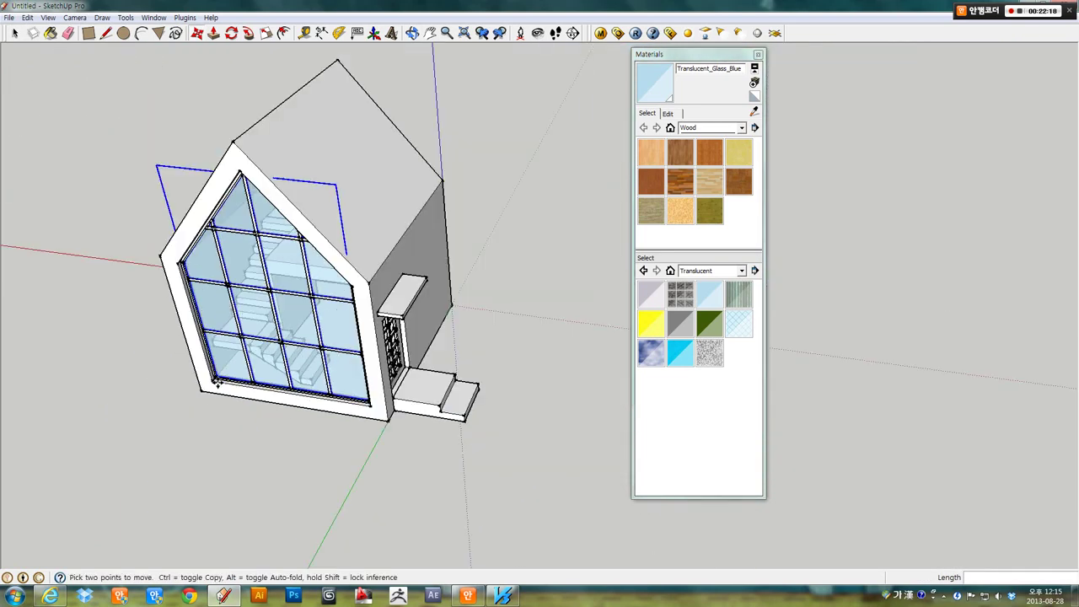
middle_drag(320, 340, 506, 180)
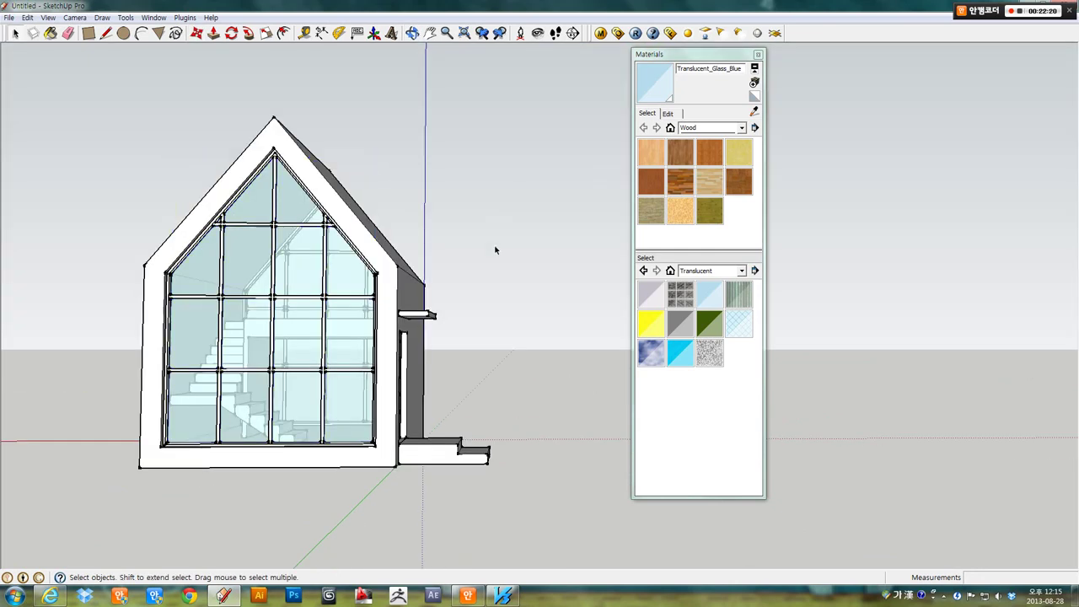
mouse_move(496, 248)
middle_down()
mouse_move(297, 327)
mouse_move(580, 313)
middle_up()
- Close the Materials panel and select the glazed window group
click(757, 54)
scroll(580, 313, up, 2)
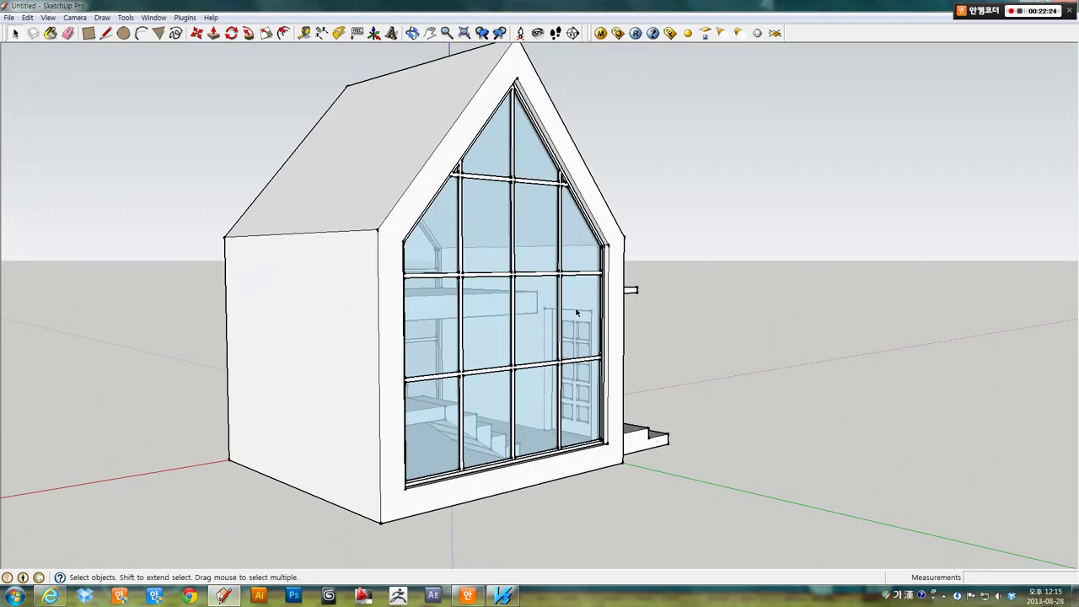
scroll(580, 294, up, 2)
click(580, 294)
mouse_move(509, 397)
middle_down()
mouse_move(294, 506)
mouse_move(388, 448)
mouse_move(220, 95)
middle_up()
- Start a Ctrl copy of the window using its corner as base point
click(195, 34)
scroll(374, 231, up, 3)
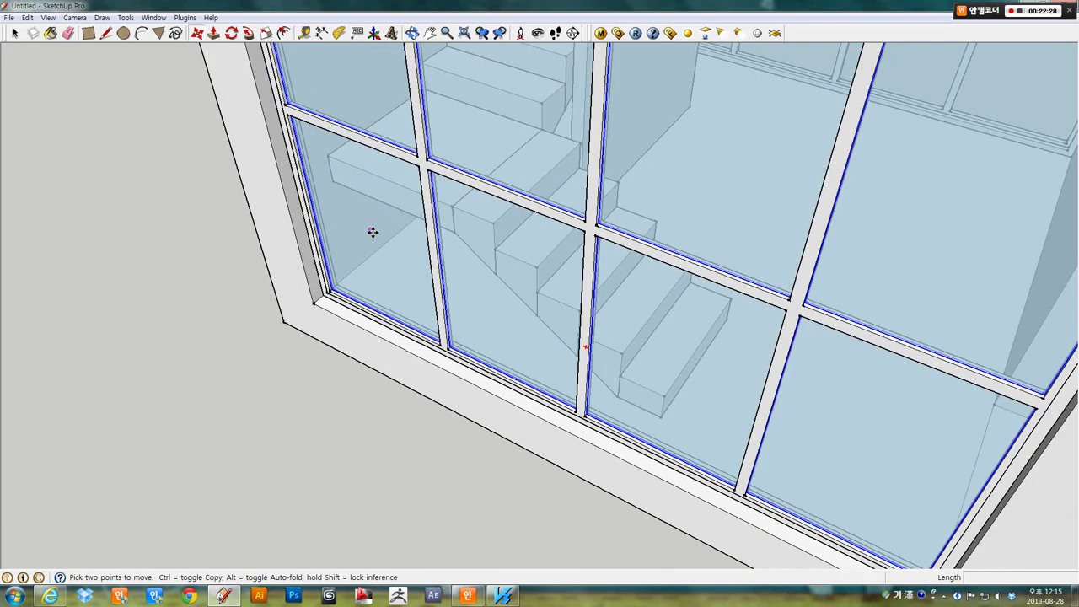
scroll(337, 289, up, 3)
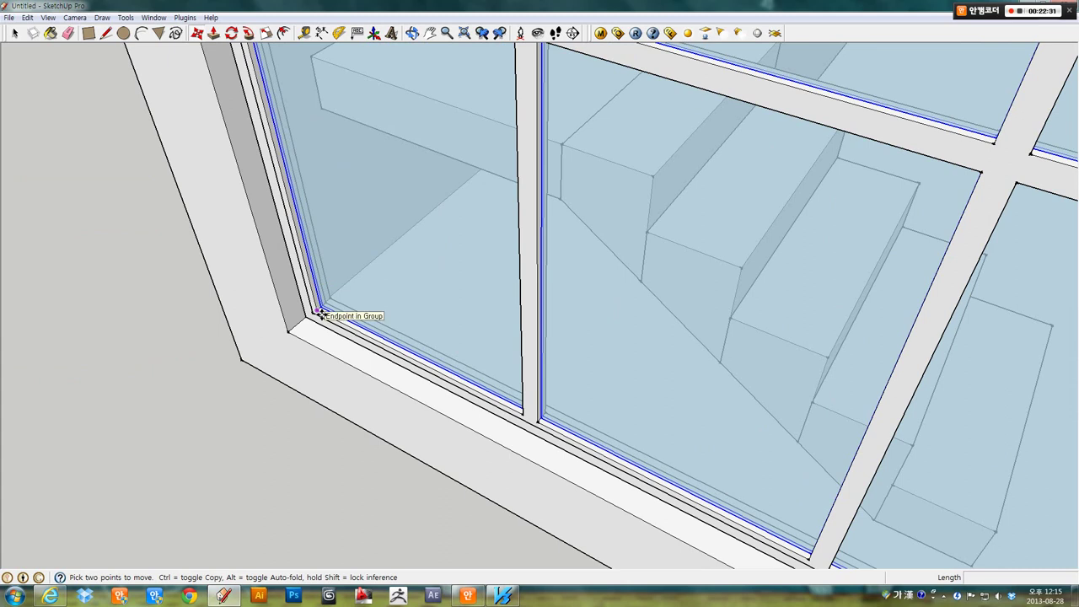
click(321, 314)
key(ctrl)
scroll(354, 308, down, 3)
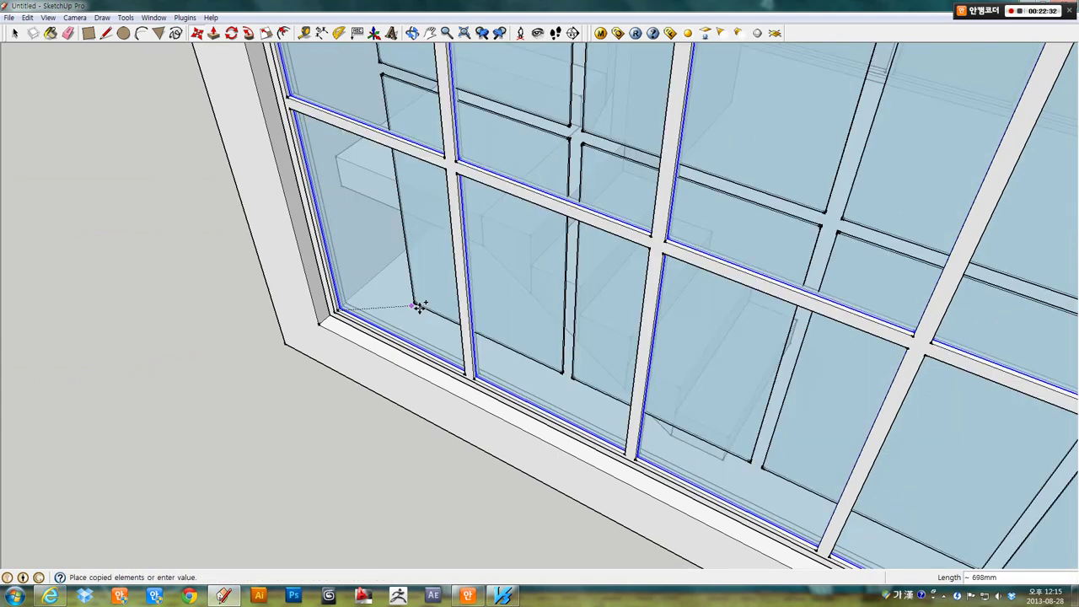
scroll(414, 303, down, 3)
scroll(503, 287, down, 5)
- Place the window copy at the opposite gable's corner, about 4750mm away
middle_drag(552, 241, 277, 296)
scroll(546, 200, up, 5)
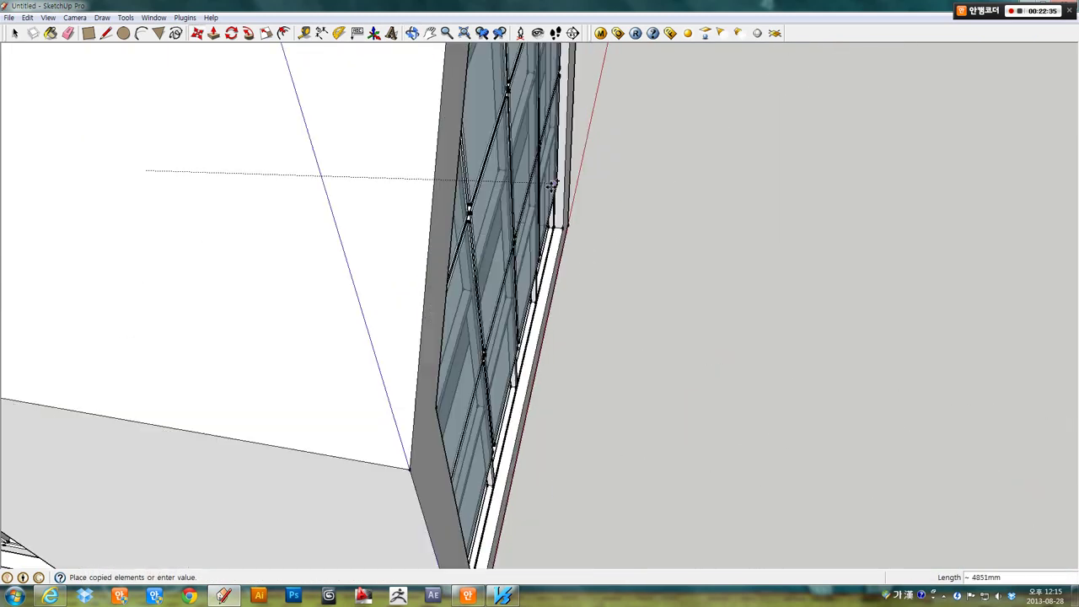
scroll(546, 200, up, 3)
scroll(546, 200, up, 3)
scroll(537, 222, up, 3)
mouse_move(532, 250)
middle_down()
mouse_move(518, 258)
mouse_move(668, 221)
middle_up()
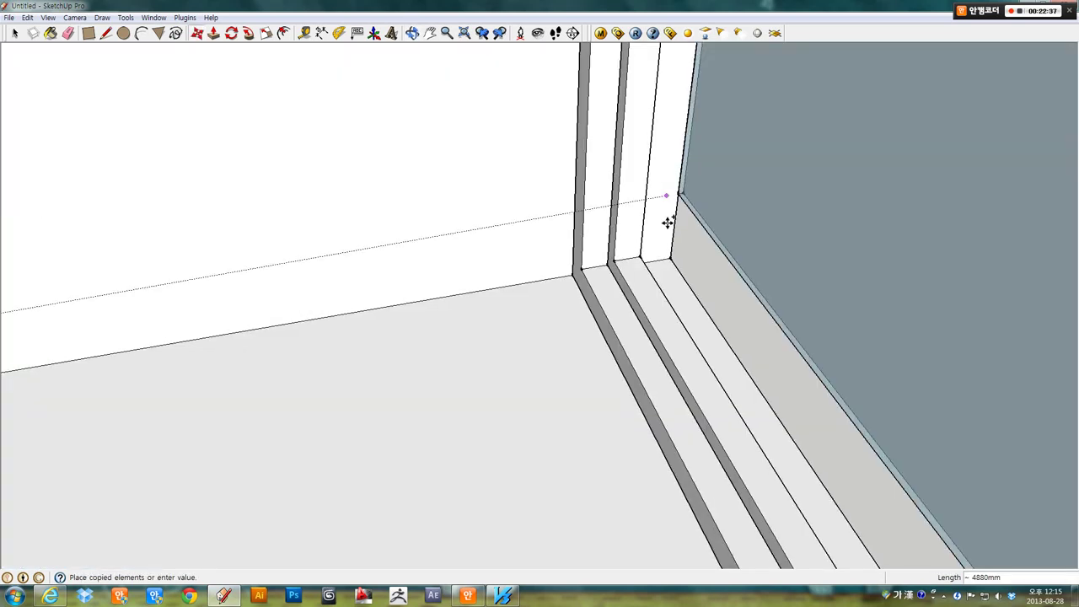
click(613, 267)
scroll(318, 248, down, 3)
scroll(540, 293, down, 3)
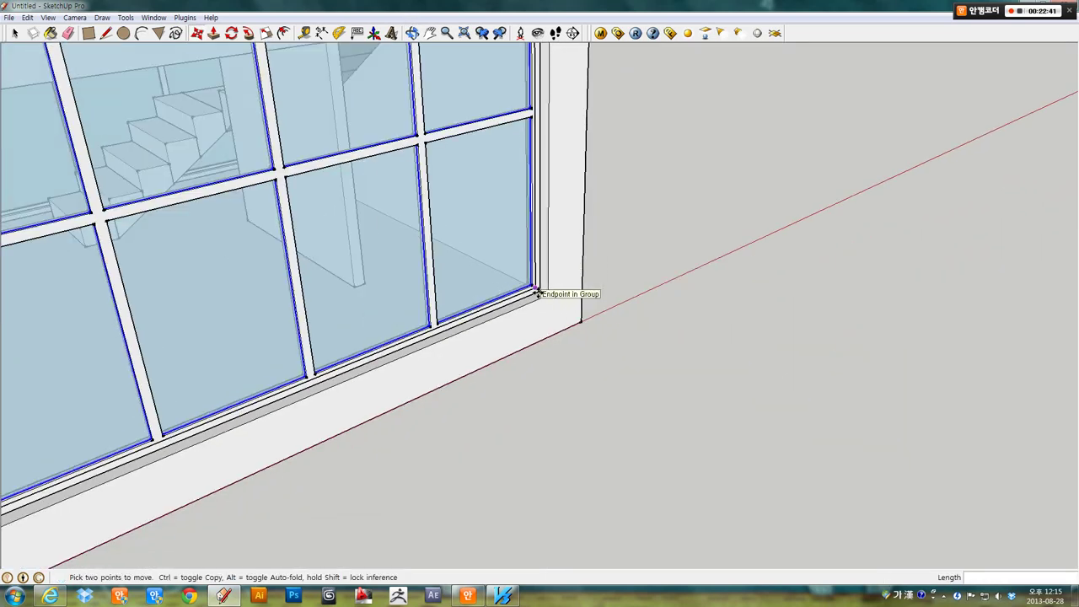
scroll(538, 293, down, 2)
scroll(537, 293, down, 1)
mouse_move(537, 293)
middle_down()
mouse_move(333, 291)
mouse_move(666, 332)
mouse_move(410, 322)
mouse_move(791, 319)
mouse_move(776, 291)
mouse_move(846, 310)
mouse_move(426, 289)
mouse_move(702, 291)
mouse_move(689, 296)
middle_up()
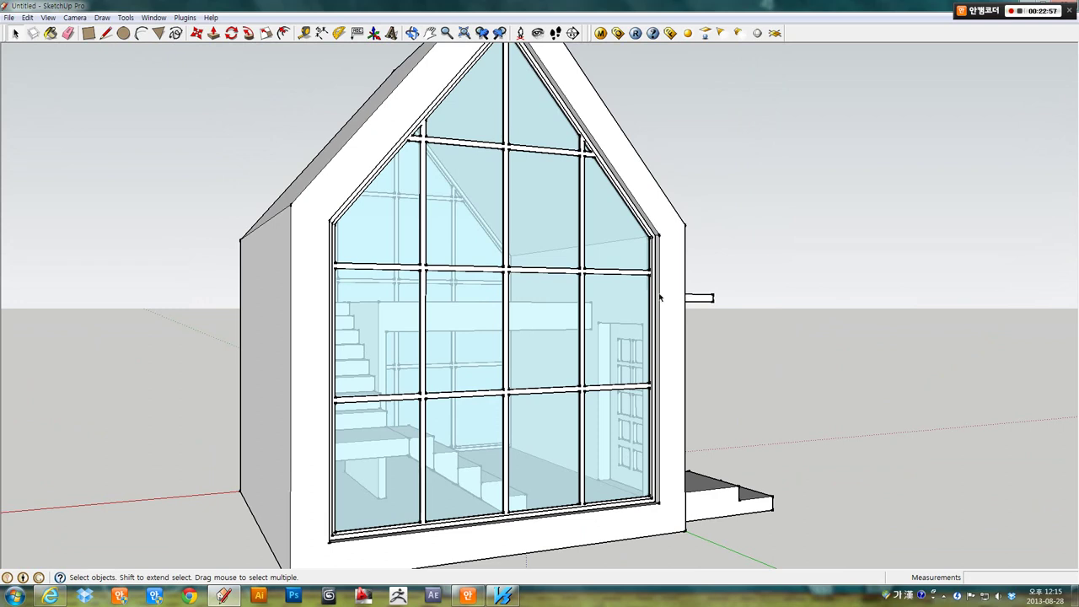
mouse_move(687, 302)
middle_down()
mouse_move(708, 308)
mouse_move(525, 362)
mouse_move(457, 313)
mouse_move(282, 296)
mouse_move(716, 313)
mouse_move(602, 323)
mouse_move(648, 298)
mouse_move(689, 294)
mouse_move(857, 366)
mouse_move(616, 393)
mouse_move(588, 377)
mouse_move(548, 315)
mouse_move(403, 287)
mouse_move(622, 342)
mouse_move(792, 347)
mouse_move(437, 341)
mouse_move(565, 324)
mouse_move(682, 329)
mouse_move(481, 337)
mouse_move(427, 325)
mouse_move(655, 342)
mouse_move(681, 265)
mouse_move(564, 338)
middle_up()
scroll(471, 324, up, 3)
scroll(564, 338, up, 3)
scroll(655, 304, up, 3)
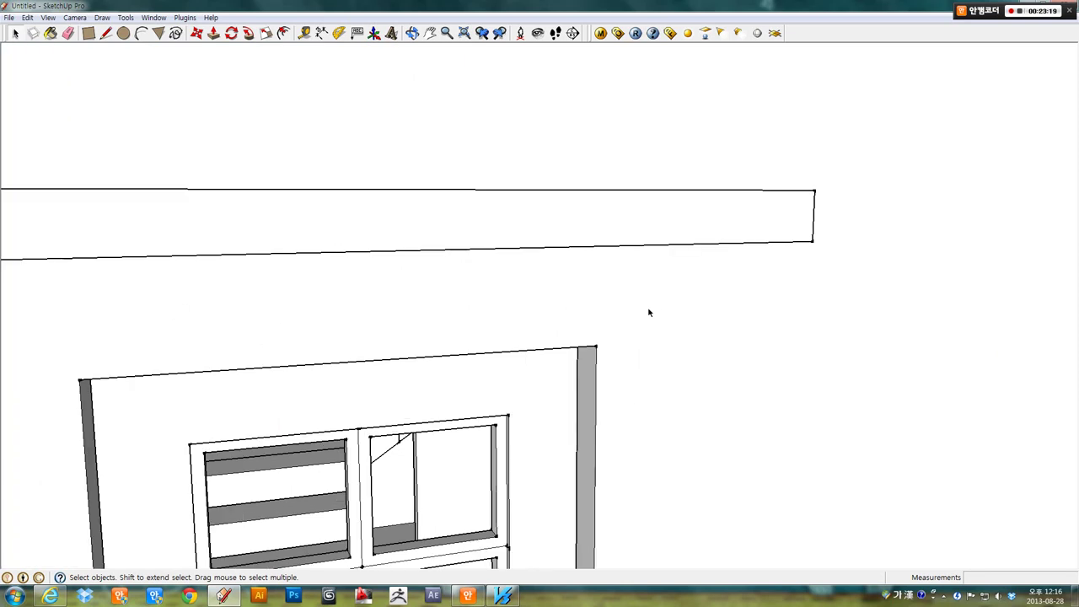
mouse_move(751, 303)
middle_down()
mouse_move(677, 275)
mouse_move(315, 236)
mouse_move(439, 293)
mouse_move(506, 295)
mouse_move(116, 200)
middle_up()
scroll(440, 293, down, 1)
scroll(440, 293, down, 2)
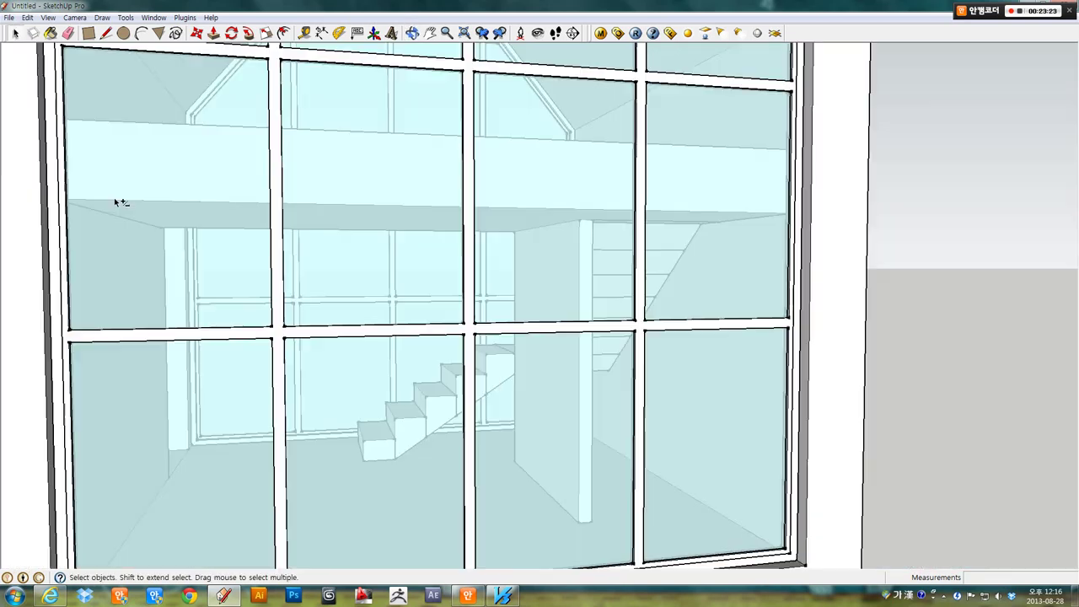
scroll(560, 301, up, 3)
scroll(557, 291, up, 2)
scroll(556, 291, up, 2)
mouse_move(557, 289)
middle_down()
mouse_move(313, 345)
mouse_move(557, 304)
mouse_move(352, 301)
mouse_move(629, 291)
middle_up()
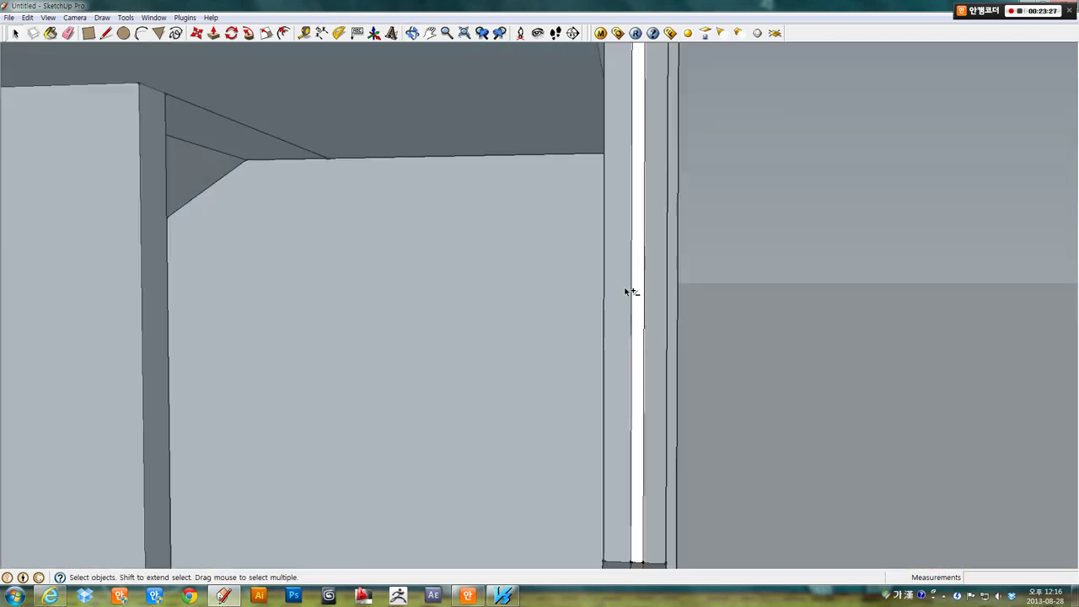
mouse_move(489, 294)
middle_down()
mouse_move(438, 254)
mouse_move(785, 284)
mouse_move(739, 245)
mouse_move(517, 298)
middle_up()
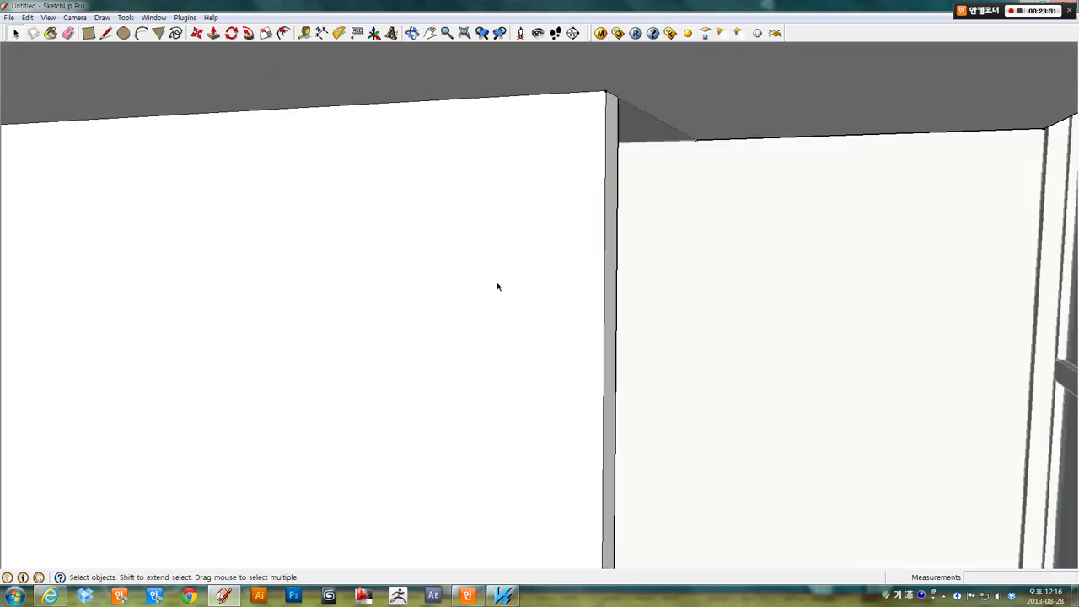
- Select the thin left wall face and pull it further left with Push/Pull
triple_click(496, 281)
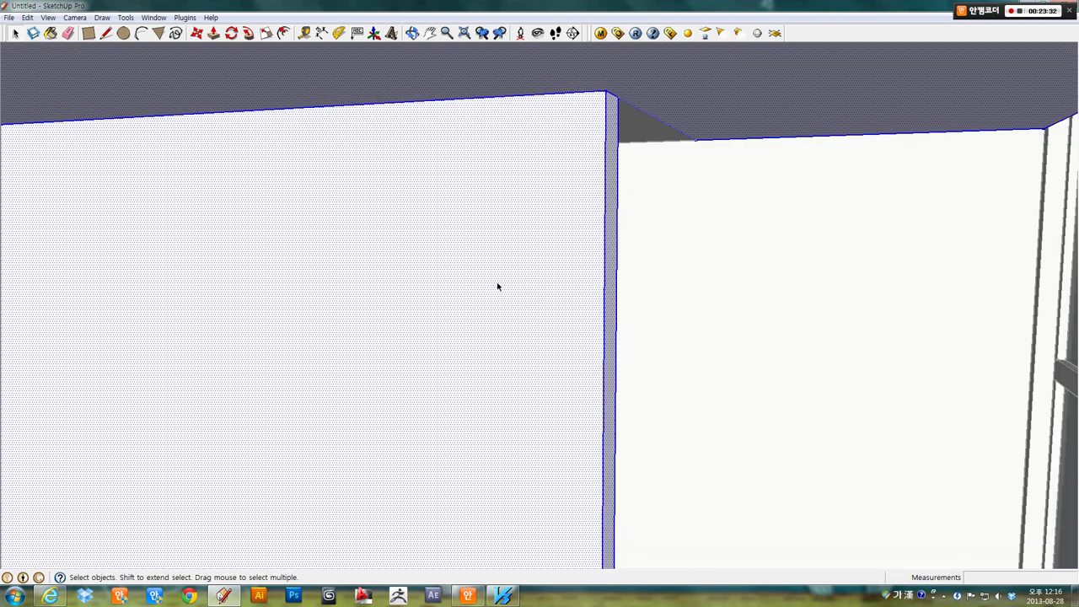
click(211, 32)
middle_drag(585, 289, 563, 309)
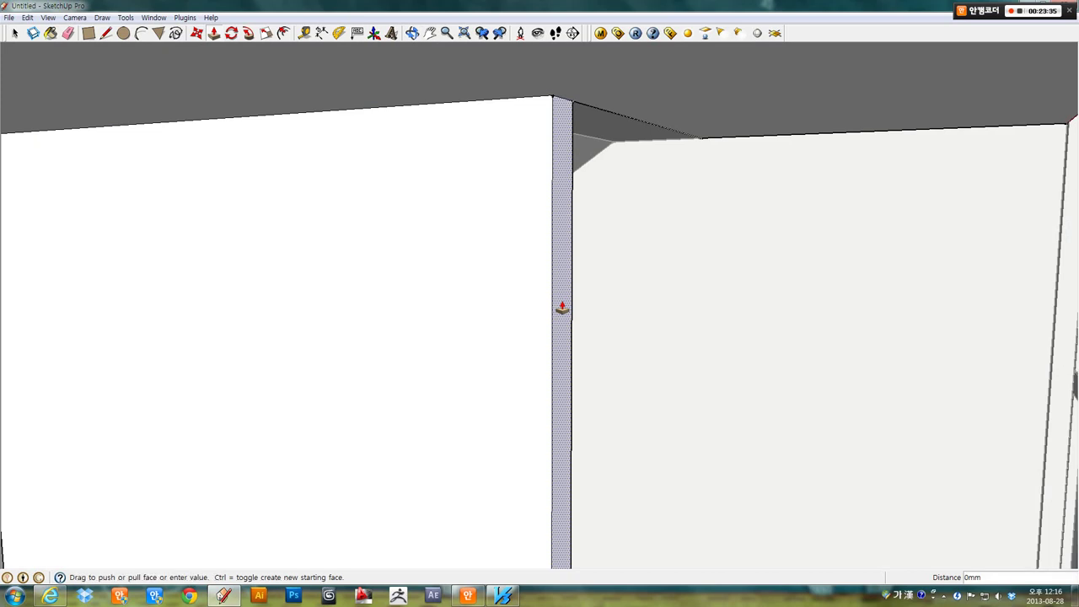
drag(563, 308, 282, 318)
middle_drag(282, 318, 393, 320)
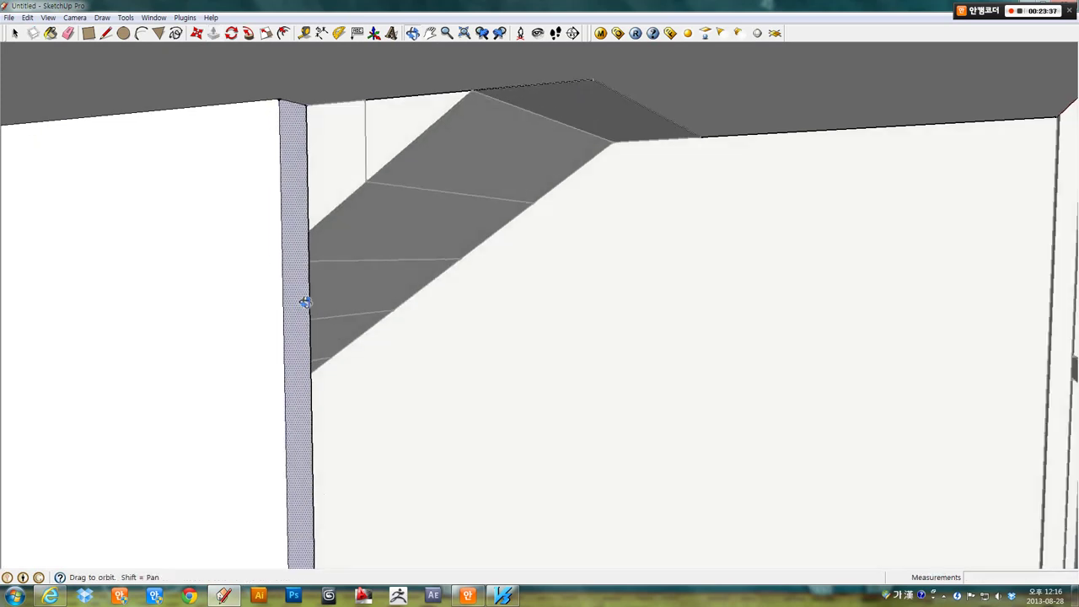
mouse_move(393, 320)
mouse_down()
mouse_move(259, 232)
mouse_move(342, 197)
mouse_move(352, 273)
mouse_up()
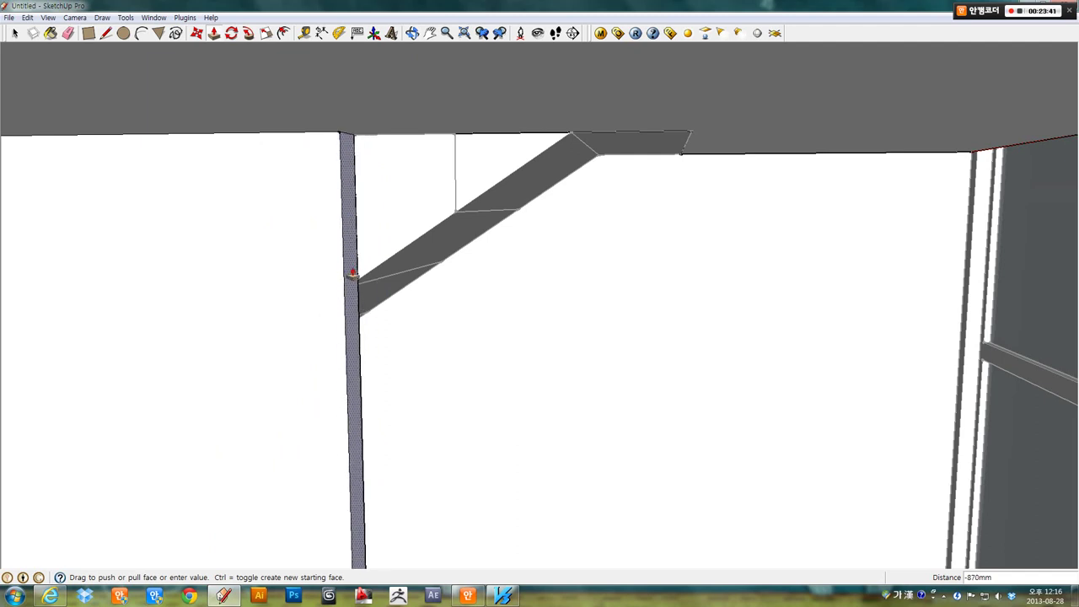
- Push the other interior wall face 600mm inward
middle_drag(352, 272, 182, 129)
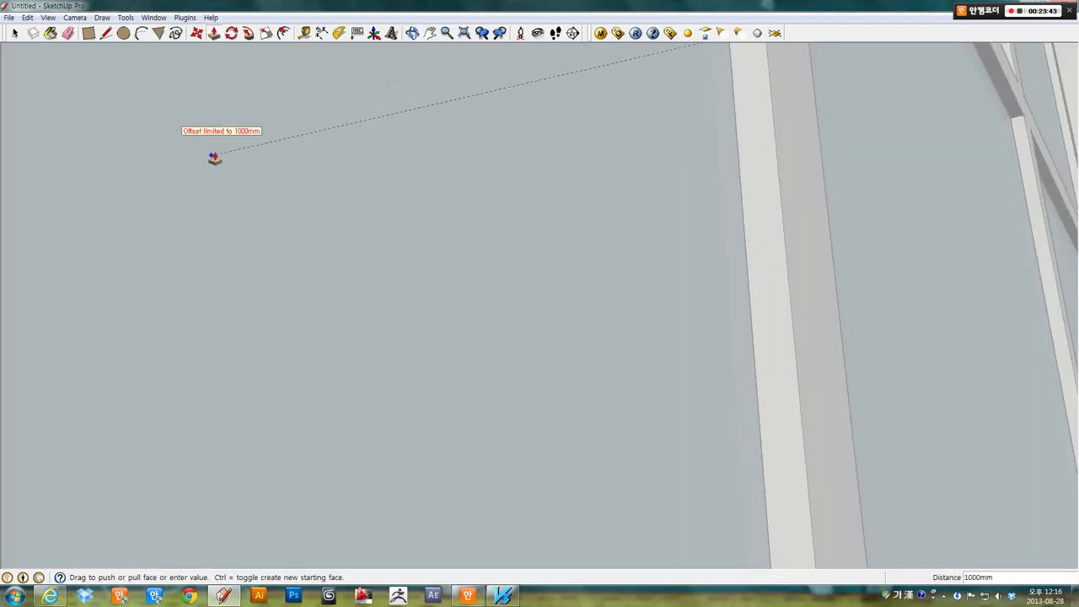
mouse_move(214, 157)
middle_down()
mouse_move(640, 219)
mouse_move(458, 253)
mouse_move(955, 293)
middle_up()
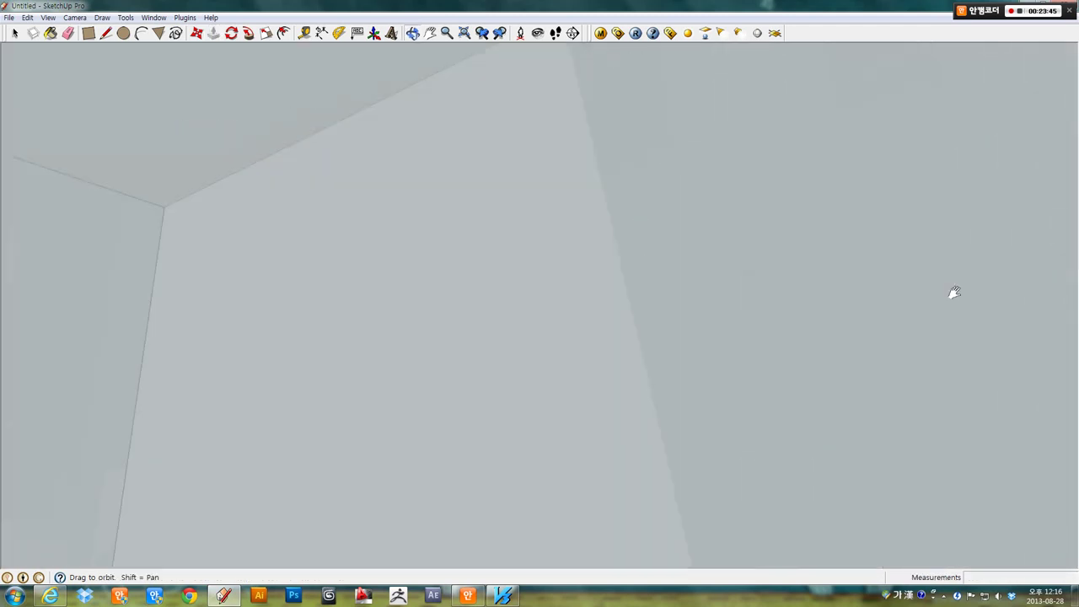
key(p)
click(778, 287)
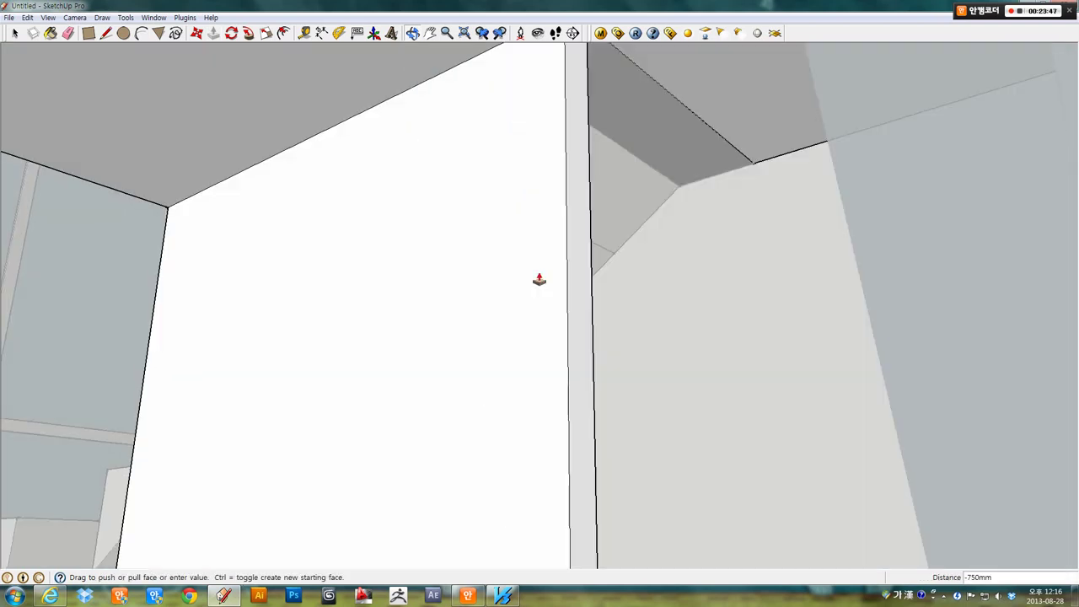
mouse_move(540, 280)
middle_down()
mouse_move(742, 289)
mouse_move(706, 309)
middle_up()
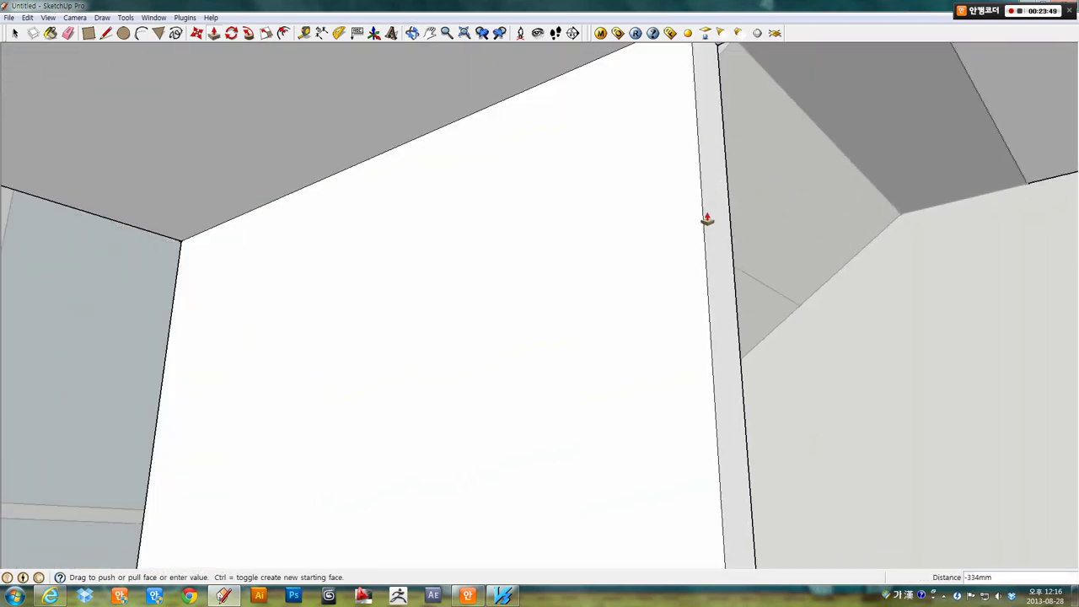
middle_drag(708, 220, 905, 357)
scroll(512, 258, up, 5)
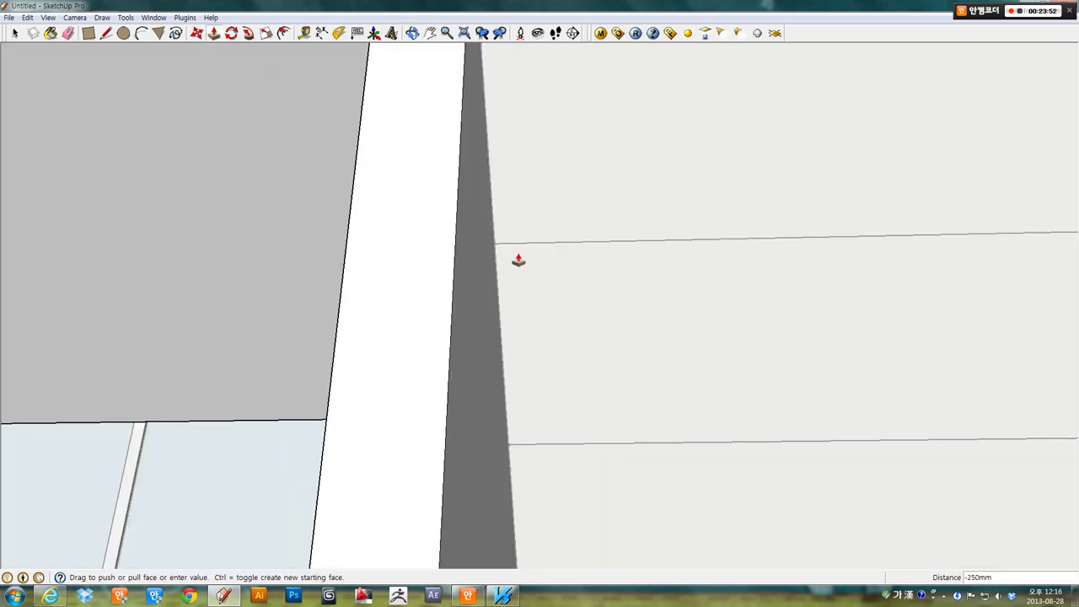
click(501, 244)
mouse_move(446, 253)
middle_down()
mouse_move(827, 315)
mouse_move(501, 247)
mouse_move(643, 335)
middle_up()
- Orbit and zoom out to view the whole glazed gable end straight on
key(space)
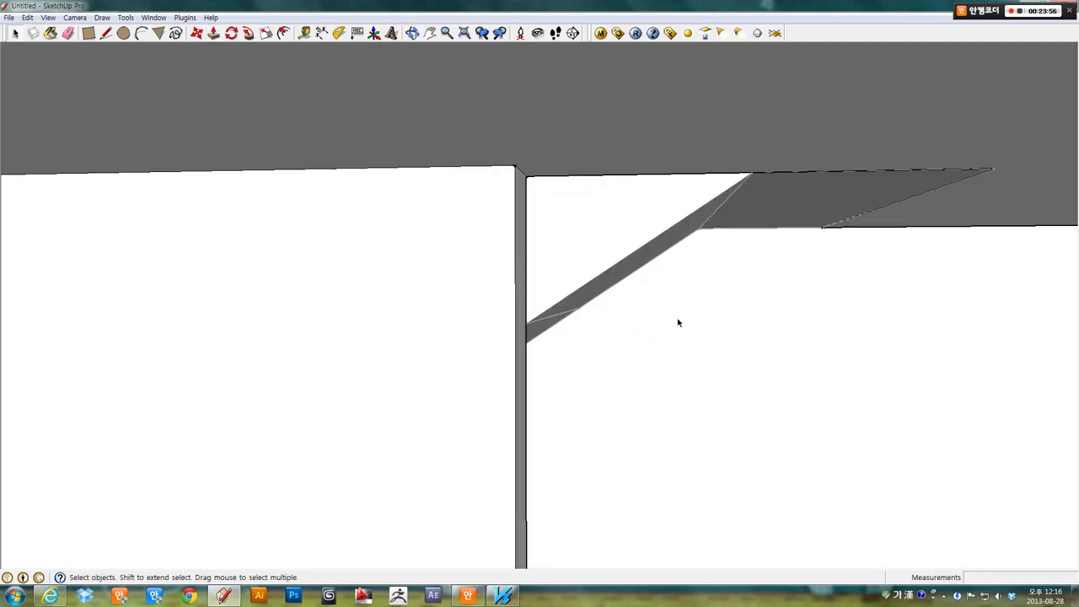
mouse_move(791, 326)
middle_down()
mouse_move(349, 229)
mouse_move(424, 251)
middle_up()
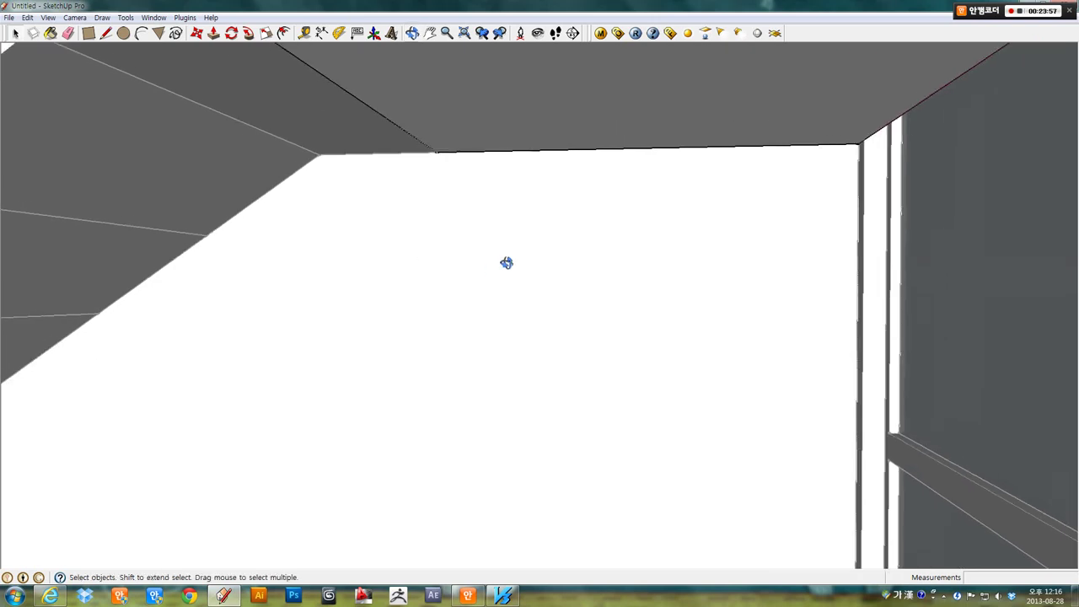
middle_drag(506, 261, 482, 305)
scroll(481, 306, down, 3)
scroll(532, 257, down, 3)
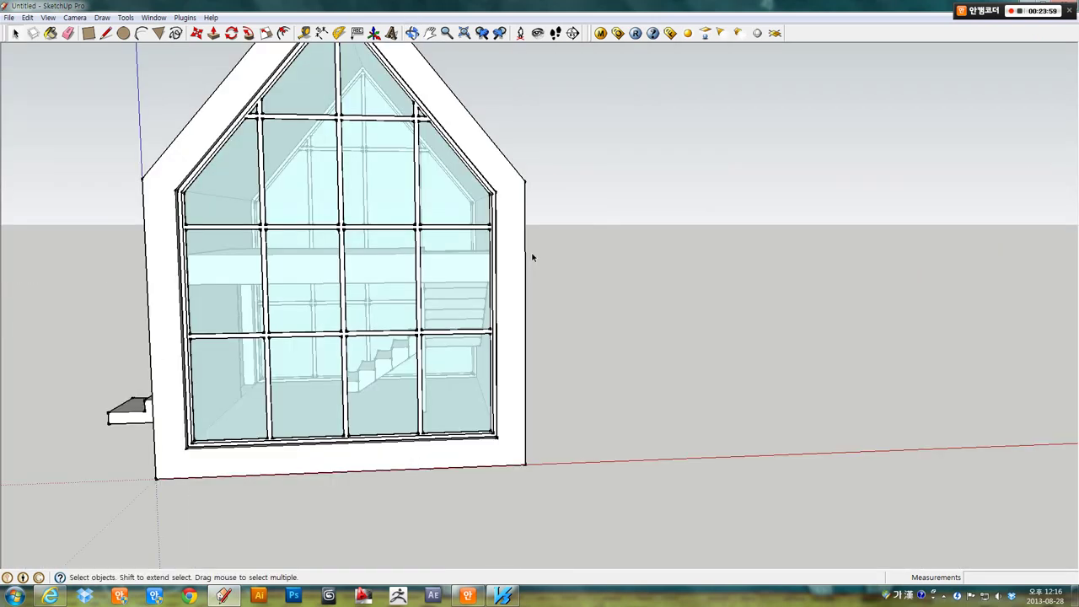
- Swing from the gable elevation up to a high view of the pitched roof and door wall
mouse_move(532, 257)
middle_down()
mouse_move(740, 205)
mouse_move(393, 321)
mouse_move(745, 161)
mouse_move(716, 219)
mouse_move(669, 269)
mouse_move(556, 298)
mouse_move(682, 279)
mouse_move(766, 236)
mouse_move(1004, 226)
mouse_move(663, 342)
mouse_move(498, 313)
middle_up()
scroll(498, 312, down, 2)
middle_drag(506, 259, 741, 382)
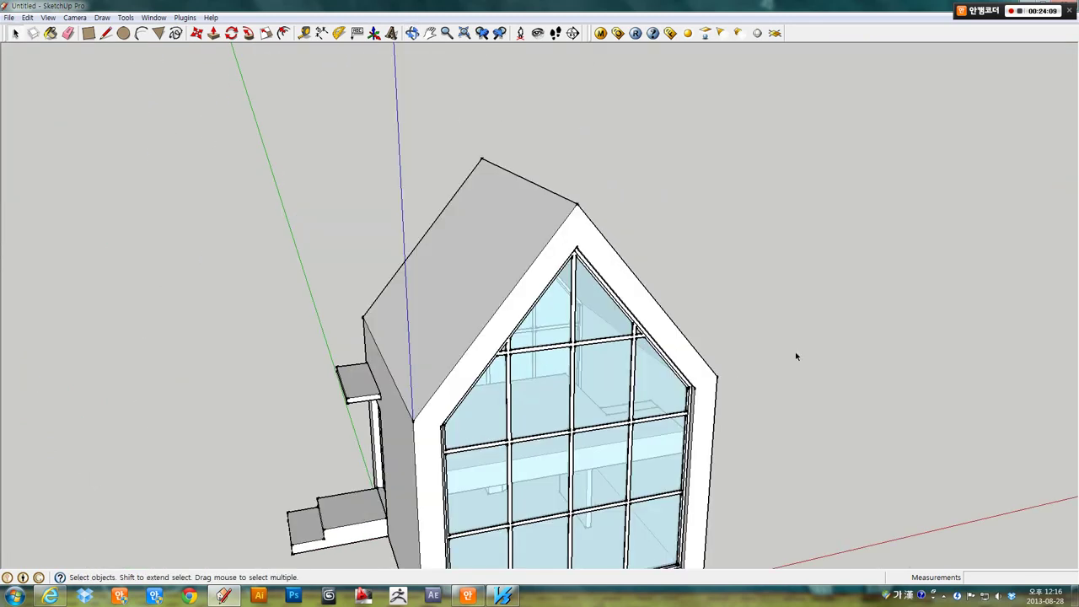
middle_drag(796, 357, 480, 241)
scroll(481, 245, up, 3)
mouse_move(384, 284)
middle_down()
mouse_move(810, 178)
mouse_move(653, 163)
mouse_move(711, 156)
mouse_move(686, 171)
mouse_move(169, 43)
middle_up()
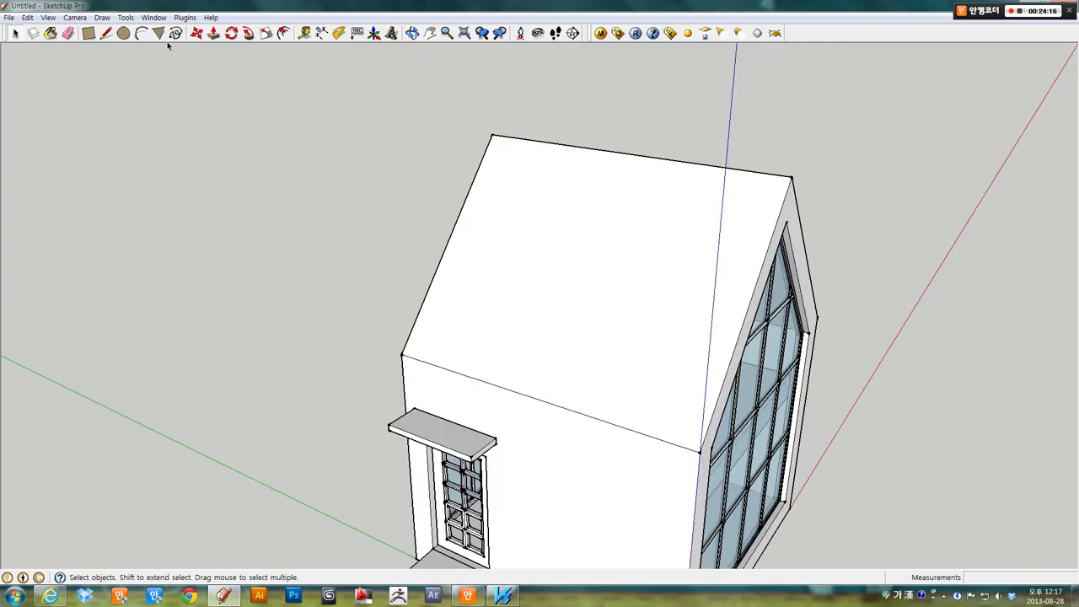
- Lay three stepped guides 300, 600 and 1000mm in from the gable roof edge
key(t)
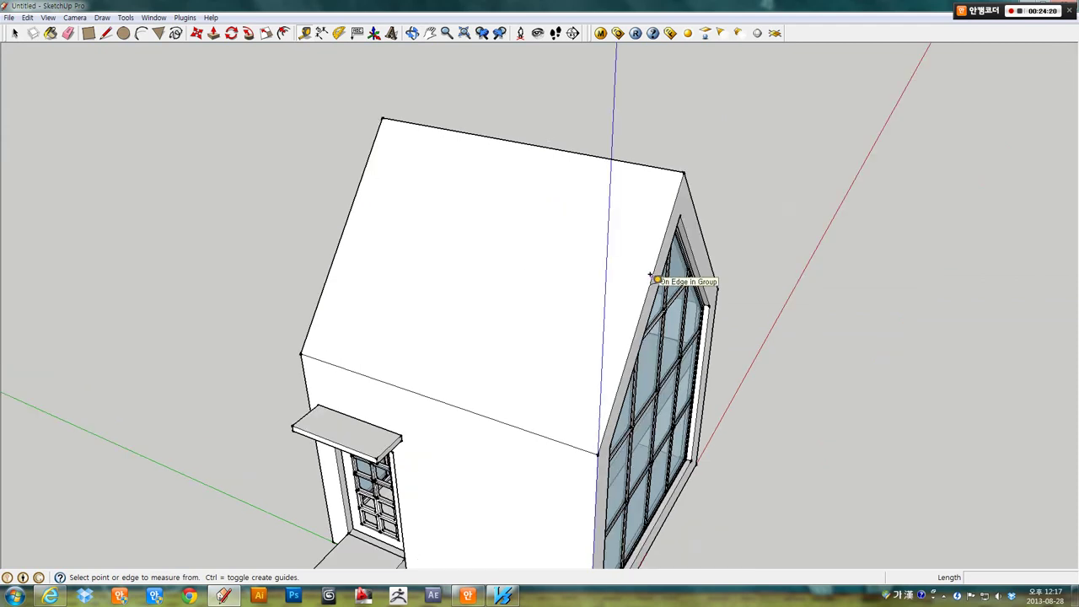
click(652, 277)
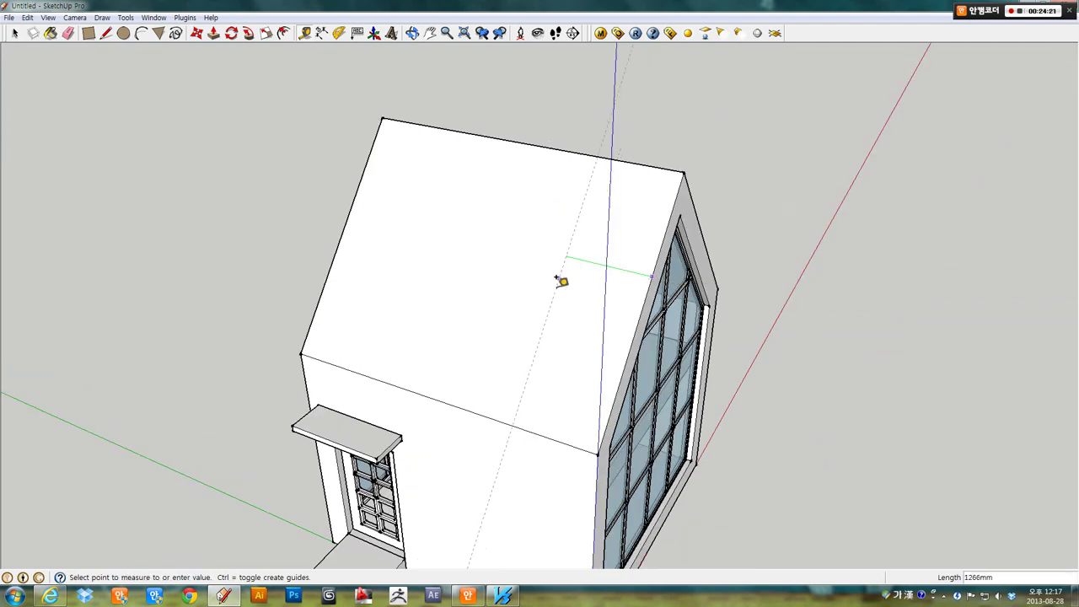
mouse_move(562, 279)
middle_down()
mouse_move(677, 347)
mouse_move(571, 327)
middle_up()
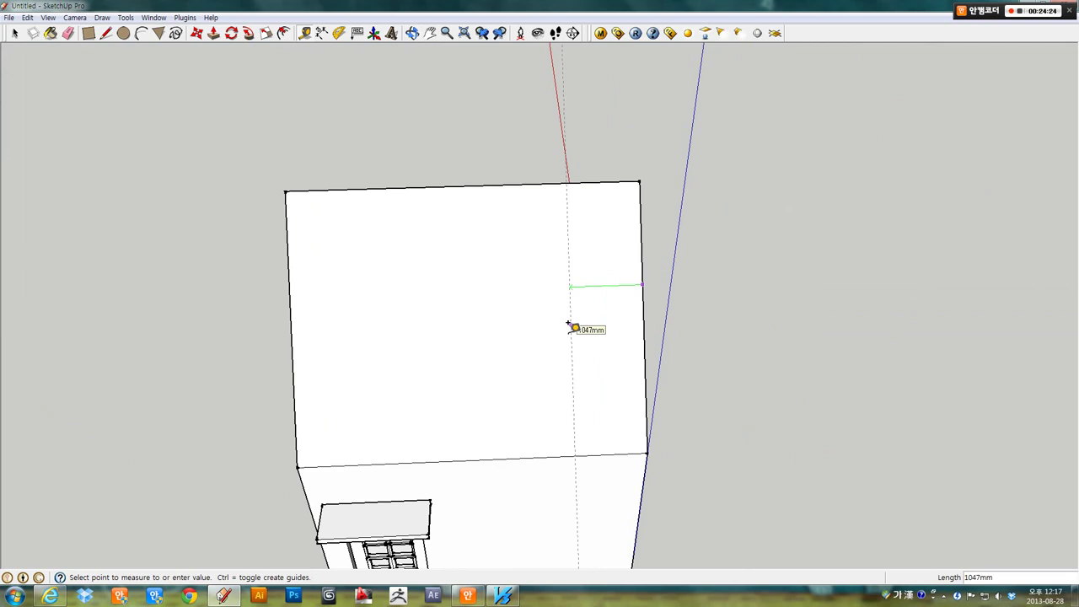
text(300)
key(Return)
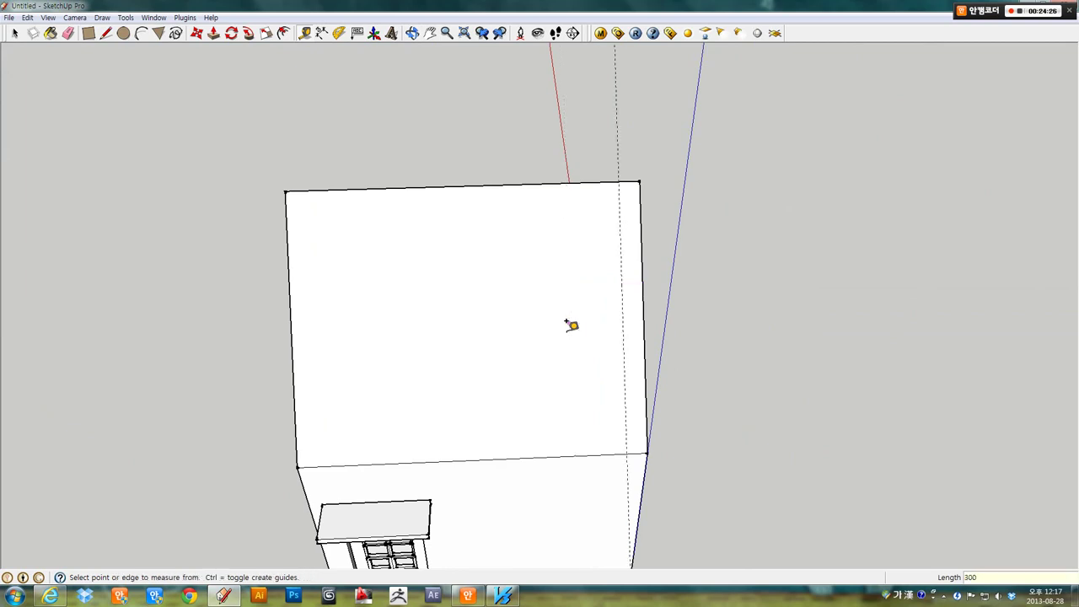
middle_drag(571, 327, 601, 325)
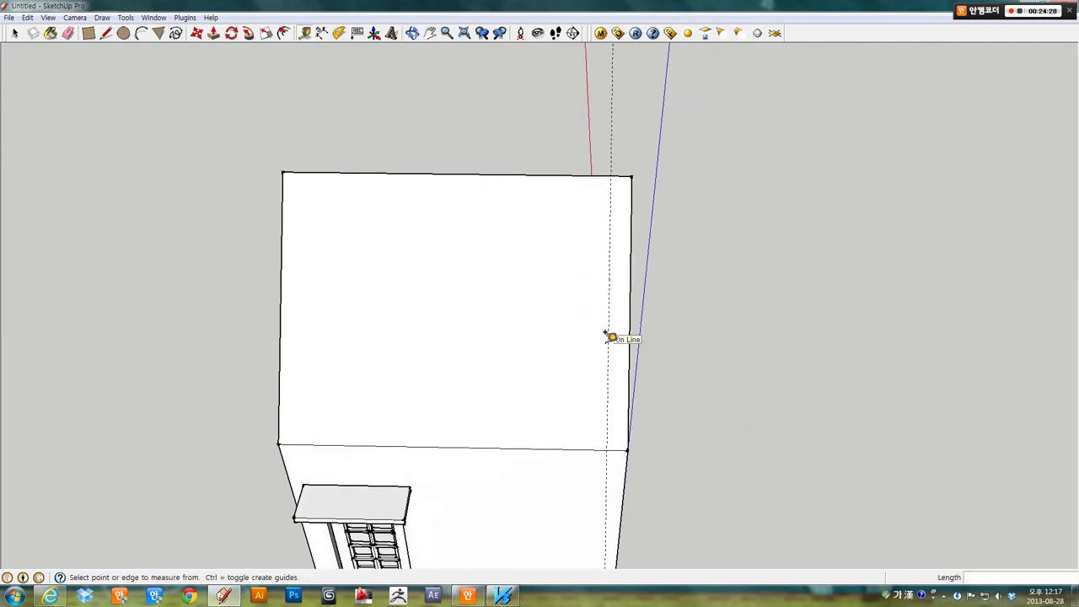
click(608, 336)
text(600)
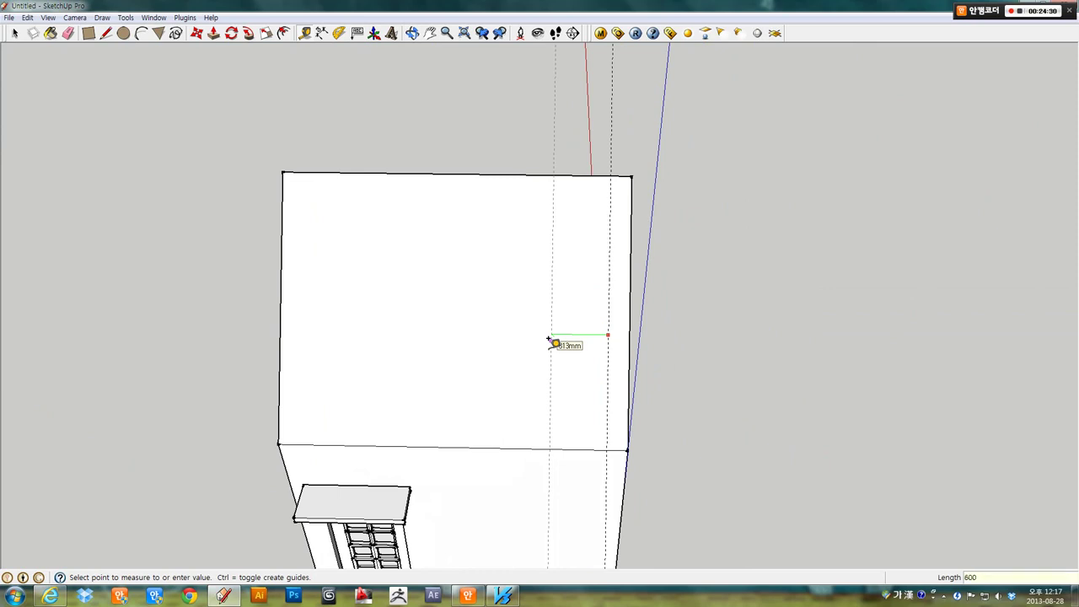
key(Return)
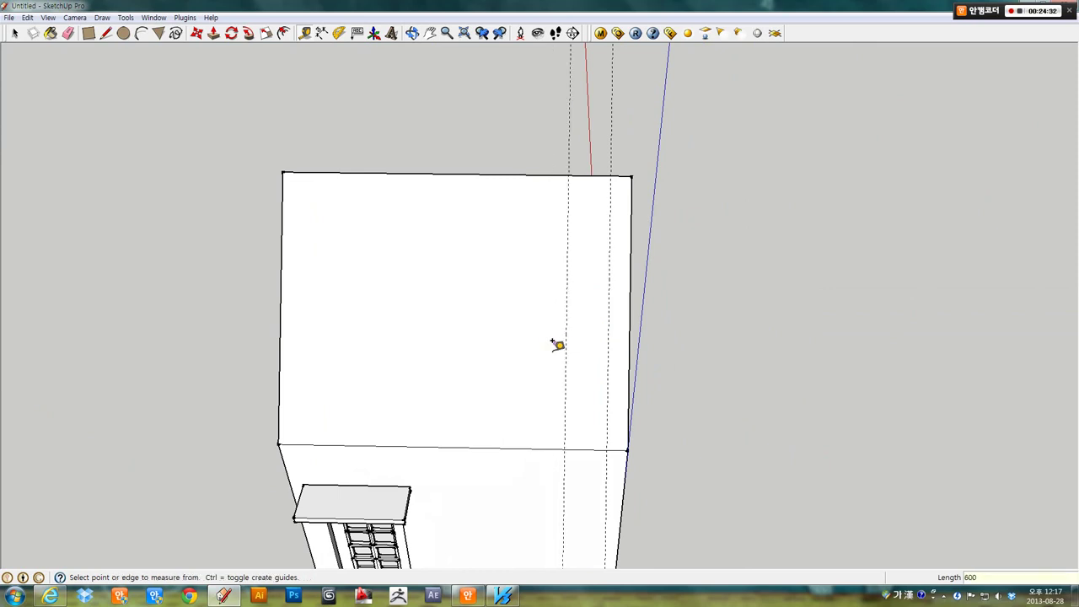
click(566, 339)
text(1000)
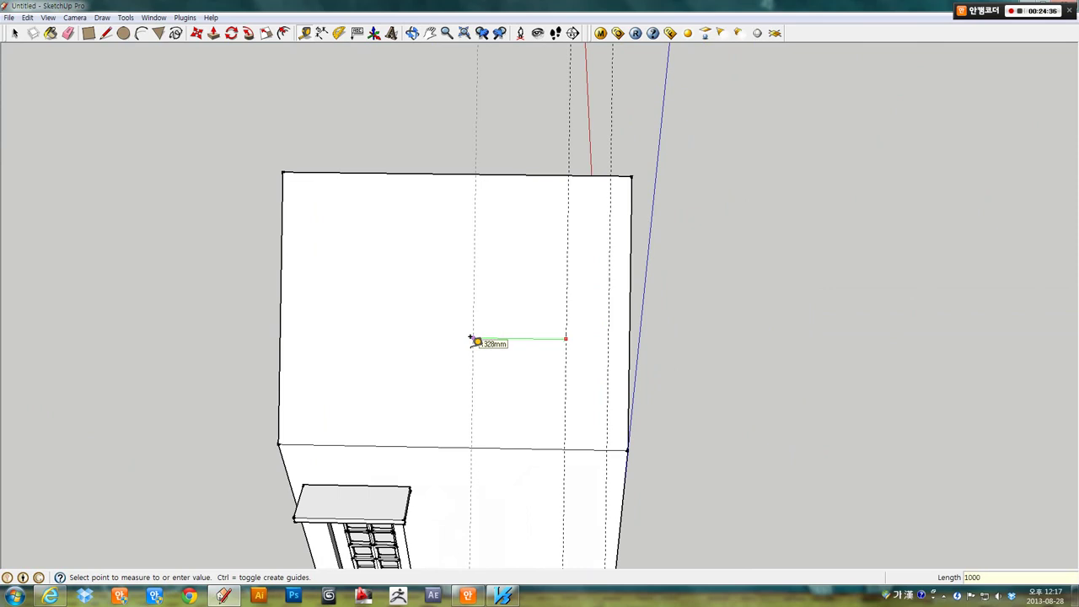
key(Return)
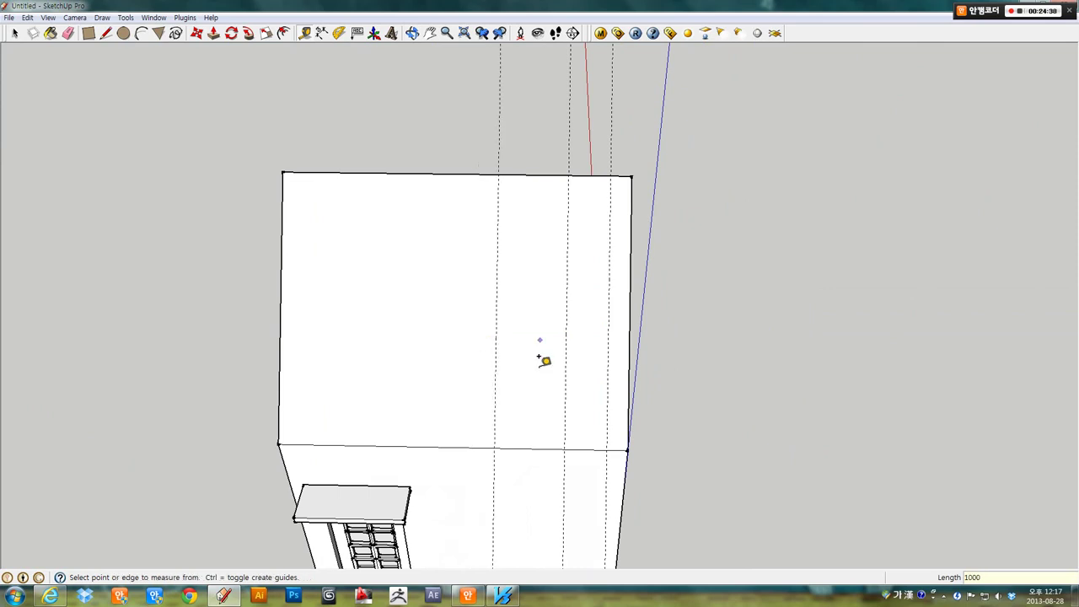
- Add a guide 1500mm up from the roof's bottom edge, then view the roof from above
click(531, 449)
text(1500)
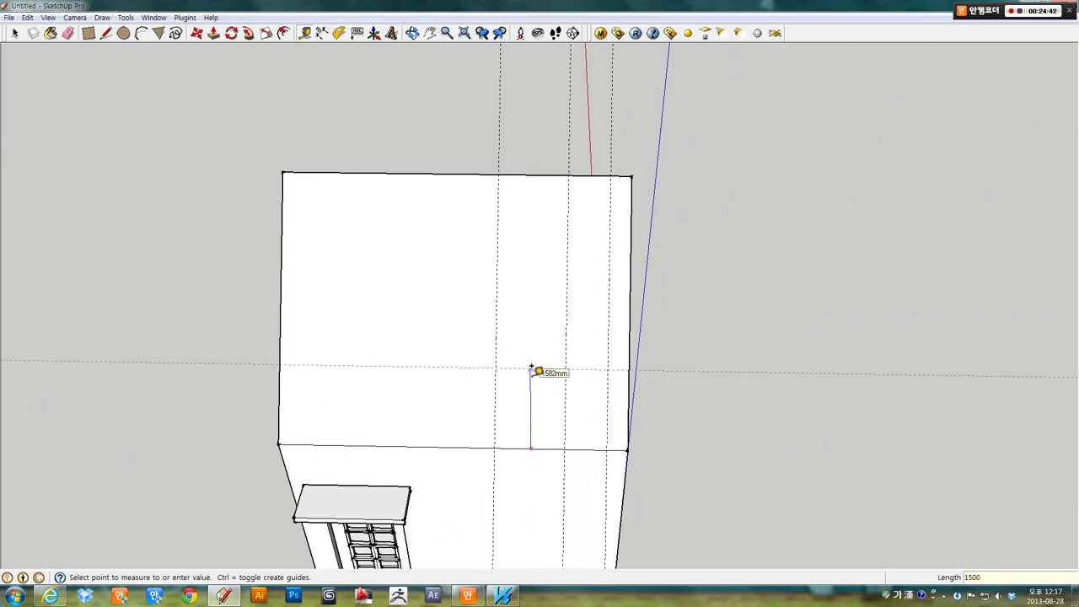
click(531, 369)
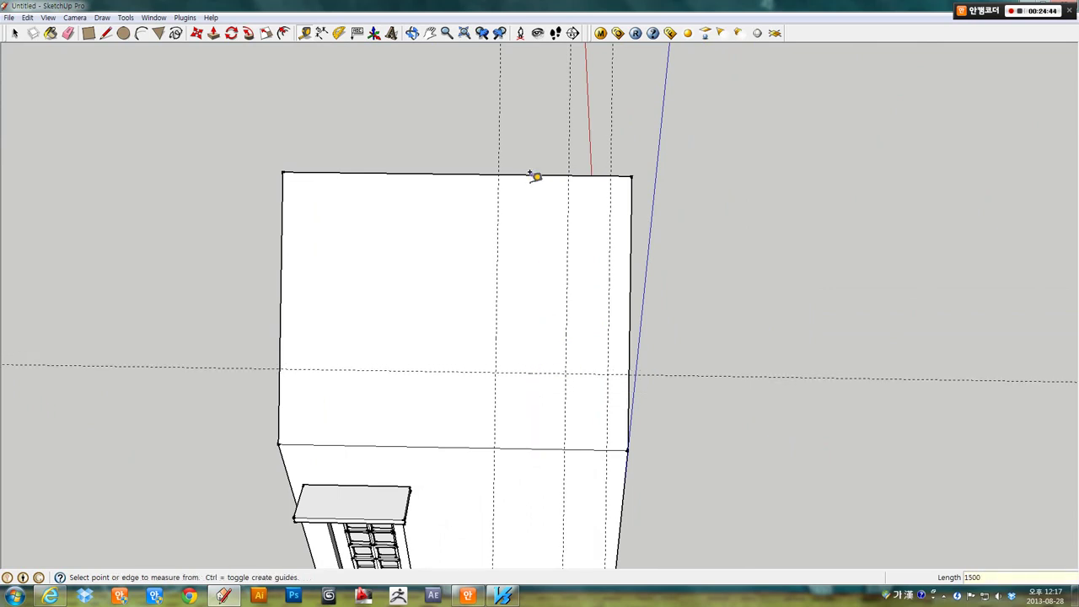
middle_drag(619, 369, 210, 174)
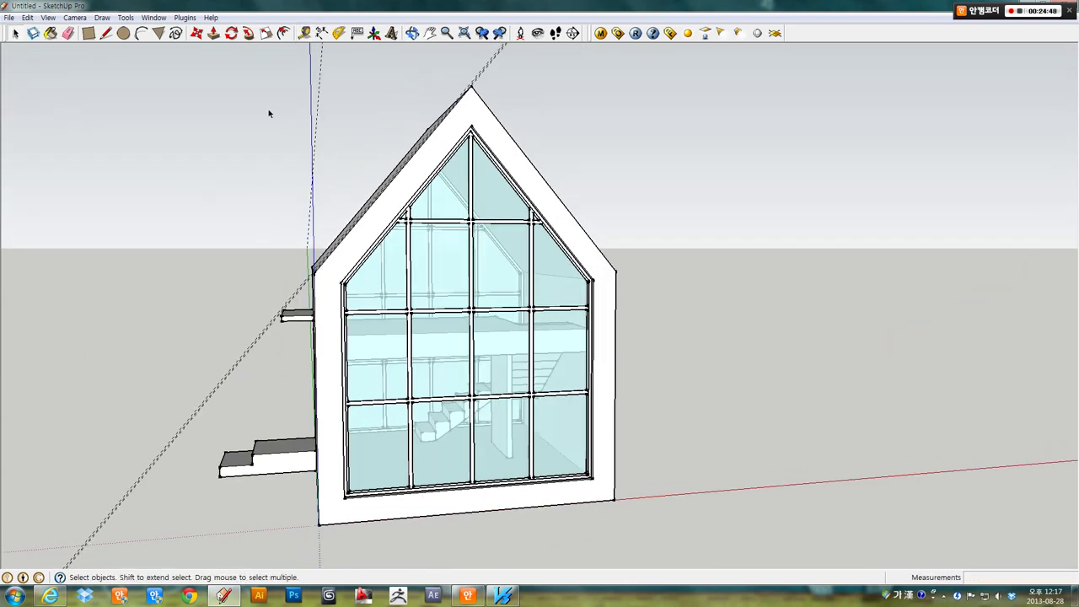
mouse_move(269, 113)
middle_down()
mouse_move(393, 176)
mouse_move(352, 323)
mouse_move(272, 229)
mouse_move(86, 62)
middle_up()
scroll(351, 324, up, 2)
scroll(359, 321, up, 1)
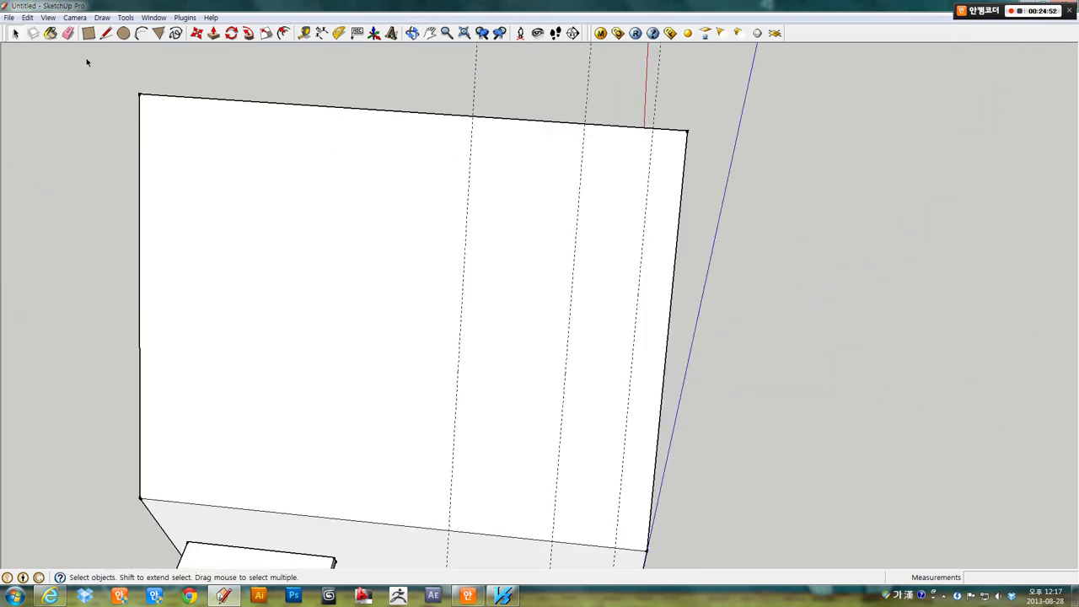
click(89, 33)
mouse_move(504, 416)
middle_down()
mouse_move(472, 309)
mouse_move(557, 533)
middle_up()
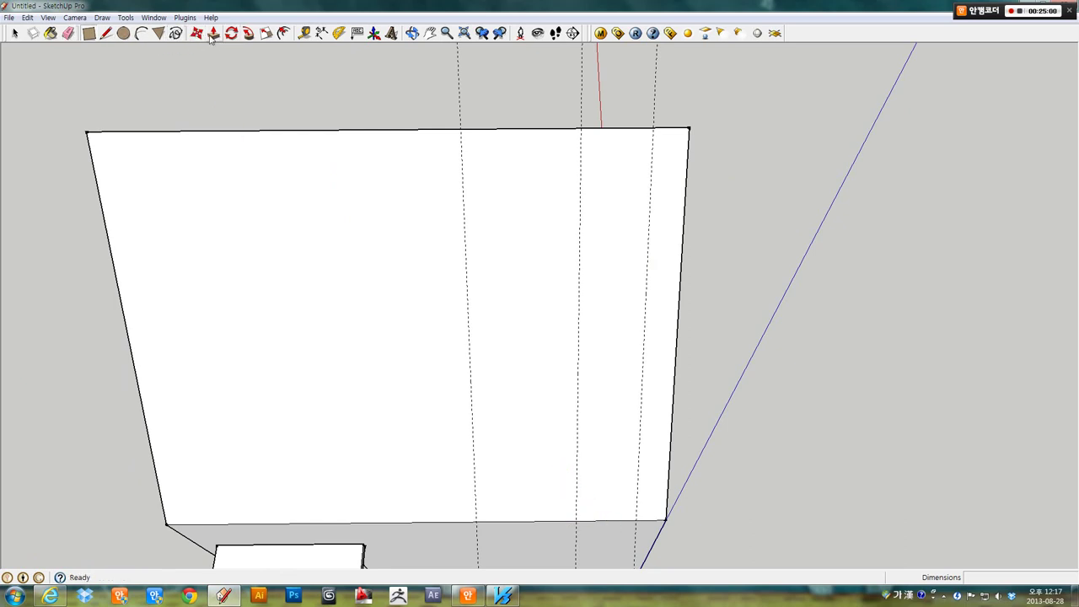
- Place a guide line 1500 mm off the roof edge to mark the chimney position
click(304, 32)
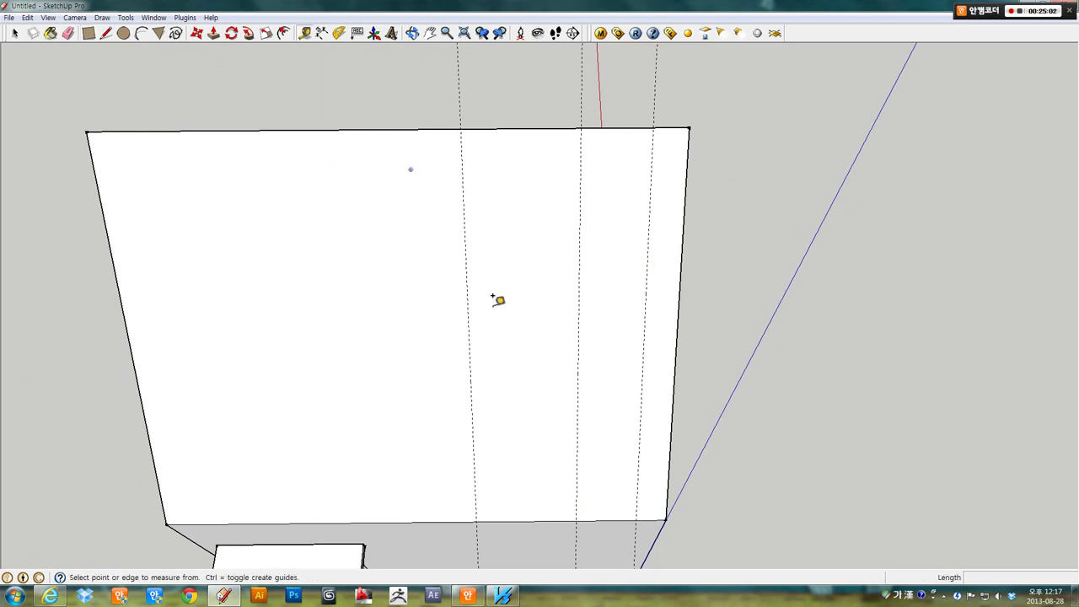
click(570, 524)
mouse_move(559, 448)
middle_down()
mouse_move(451, 449)
mouse_move(210, 397)
middle_up()
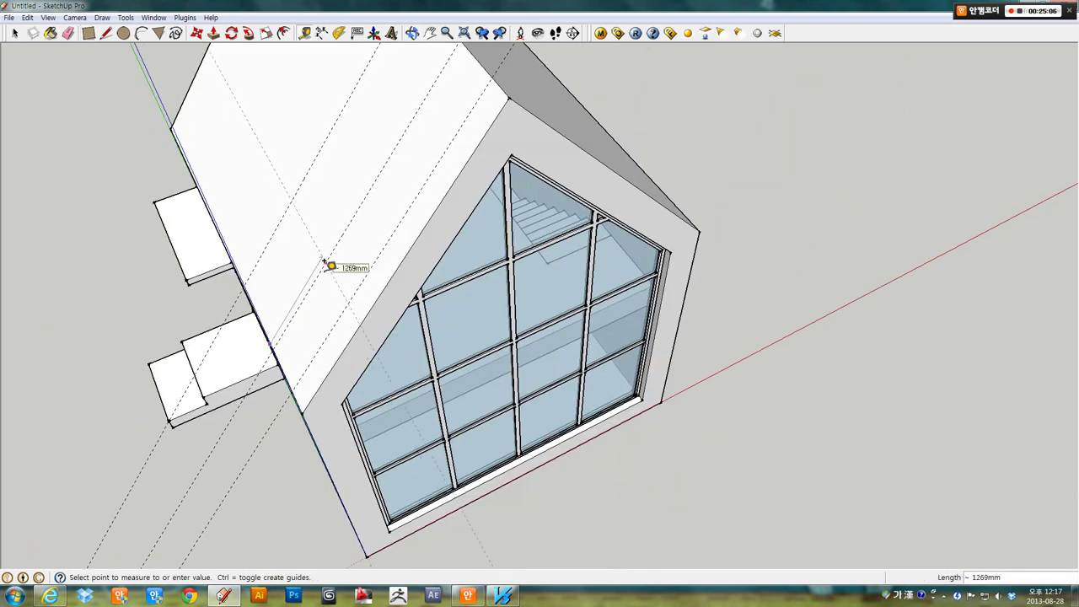
text(1500)
key(Return)
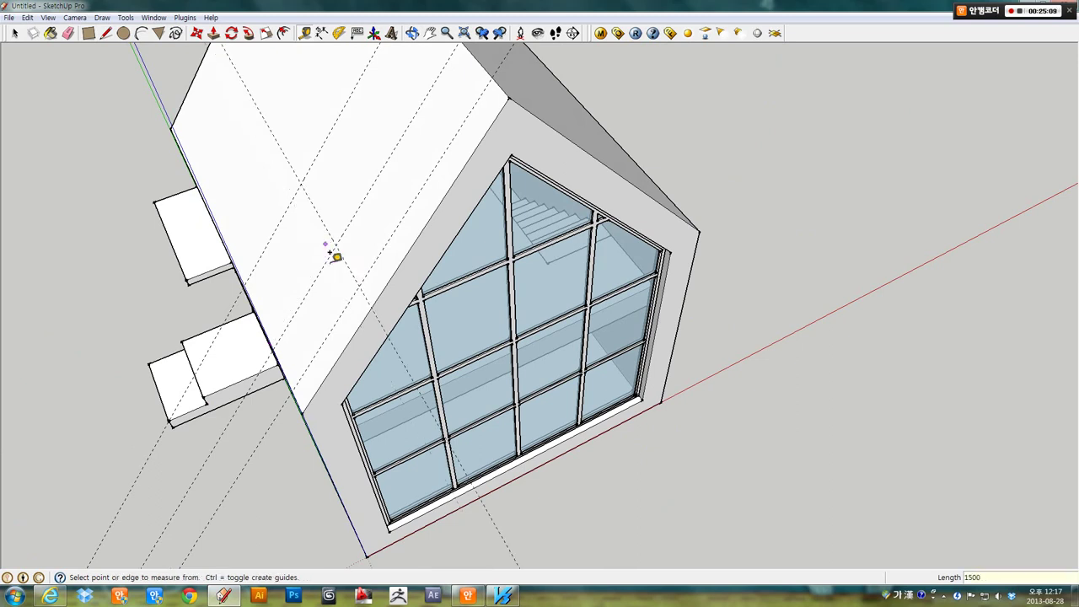
mouse_move(335, 250)
middle_down()
mouse_move(349, 275)
mouse_move(292, 233)
mouse_move(663, 362)
middle_up()
scroll(666, 362, down, 1)
middle_drag(798, 368, 198, 126)
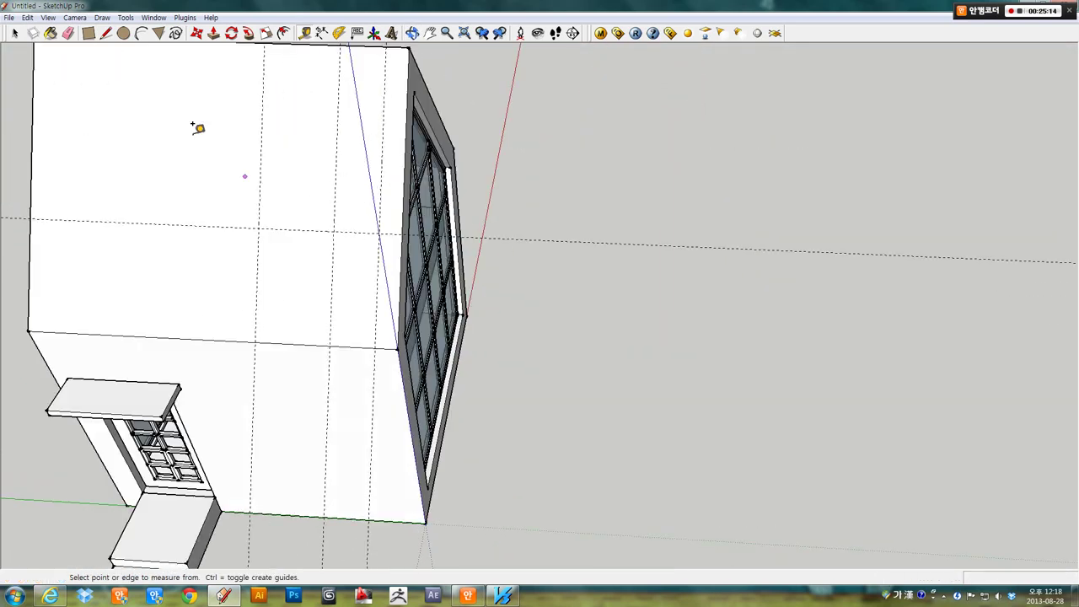
- Shift the vertical guide line 200 mm over with Move
key(space)
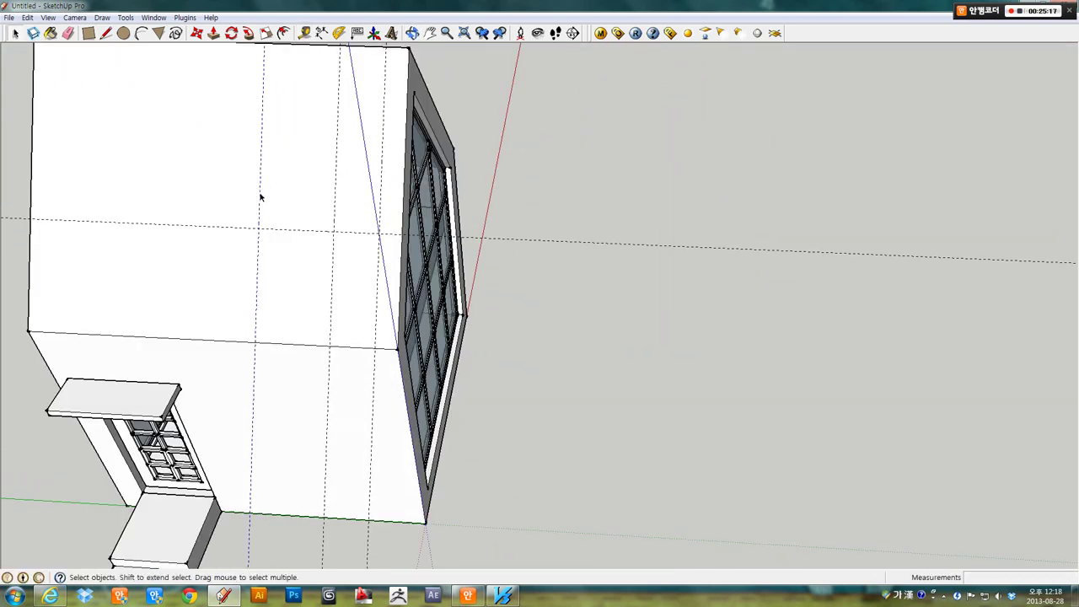
scroll(259, 195, up, 3)
scroll(265, 211, up, 1)
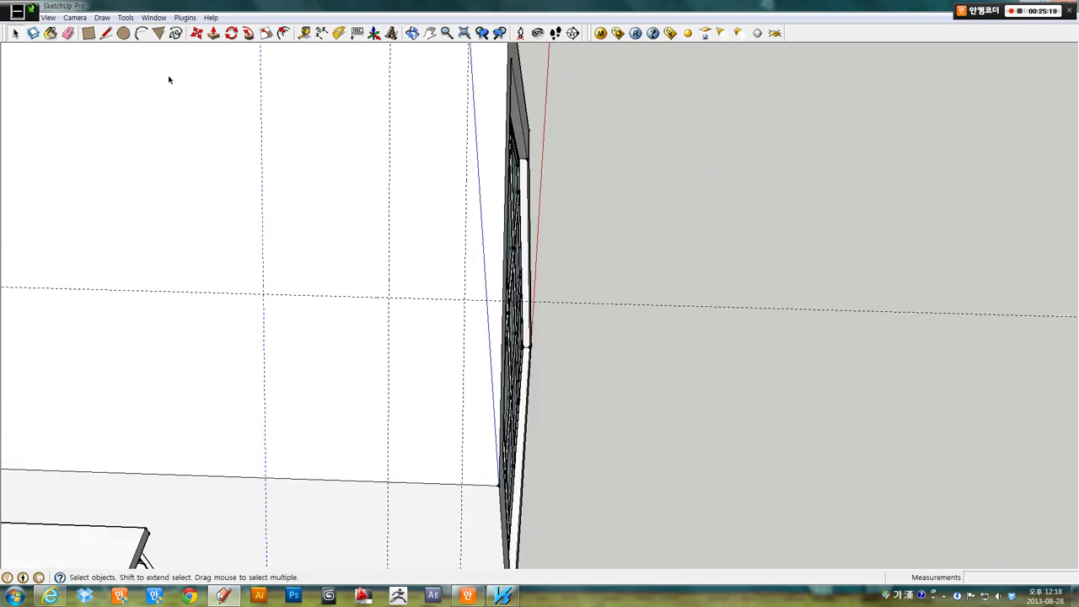
key(m)
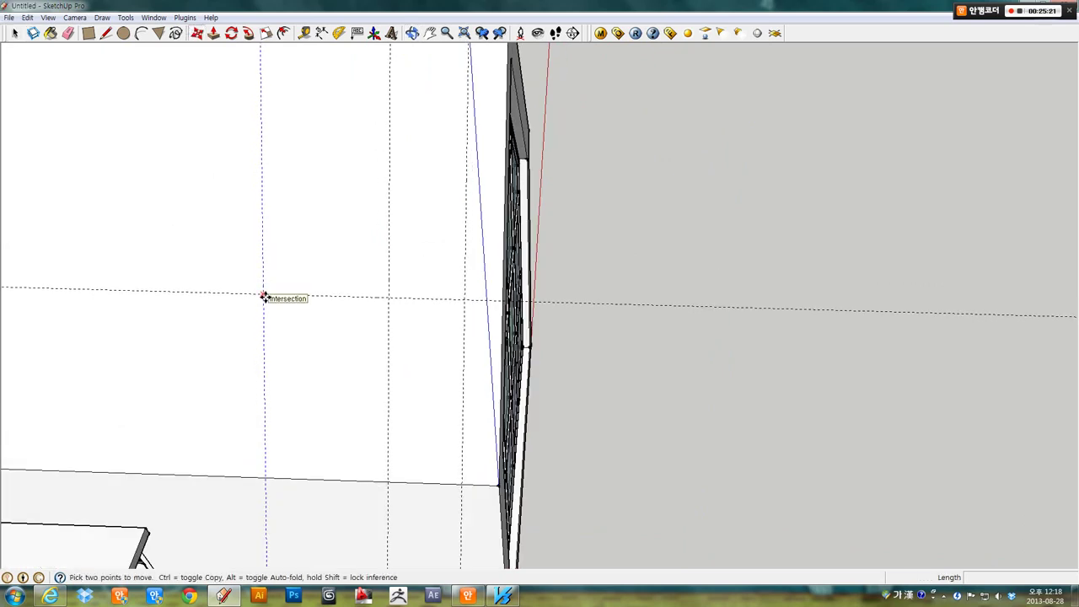
click(265, 297)
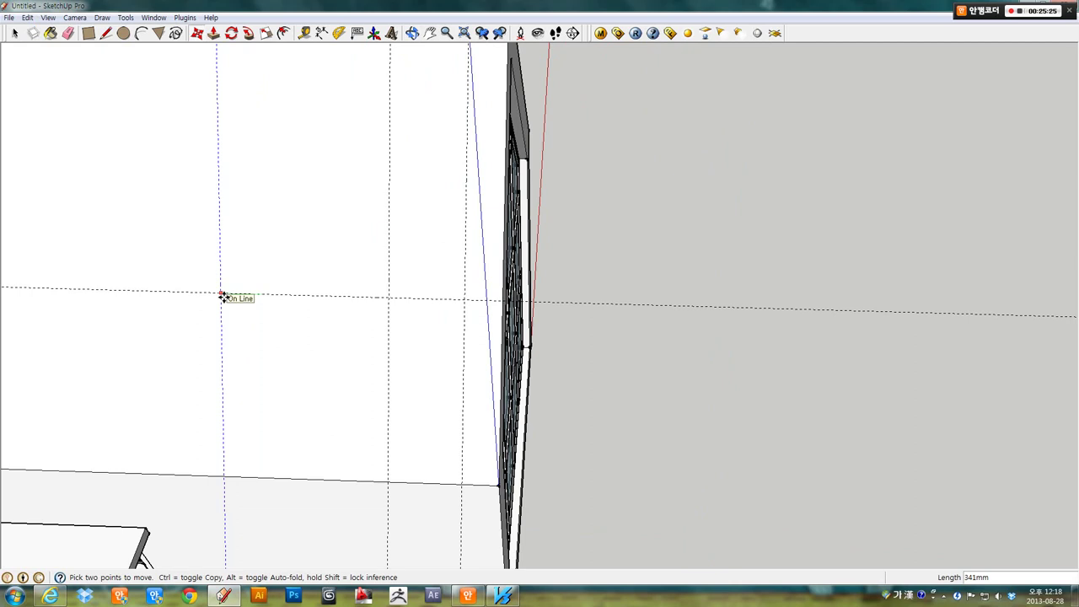
key(Return)
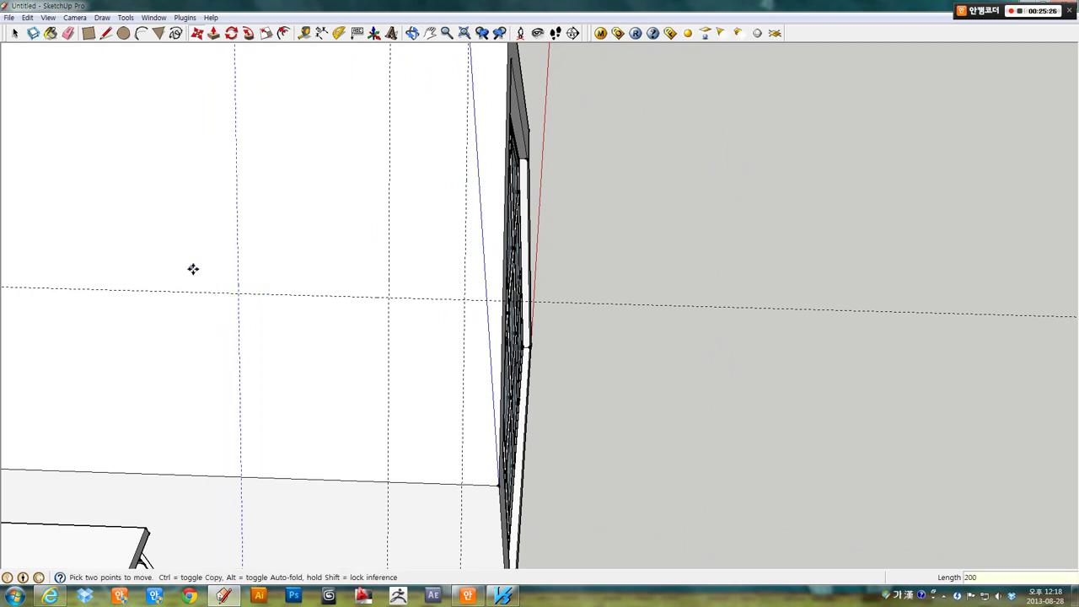
scroll(193, 267, down, 3)
scroll(506, 188, down, 3)
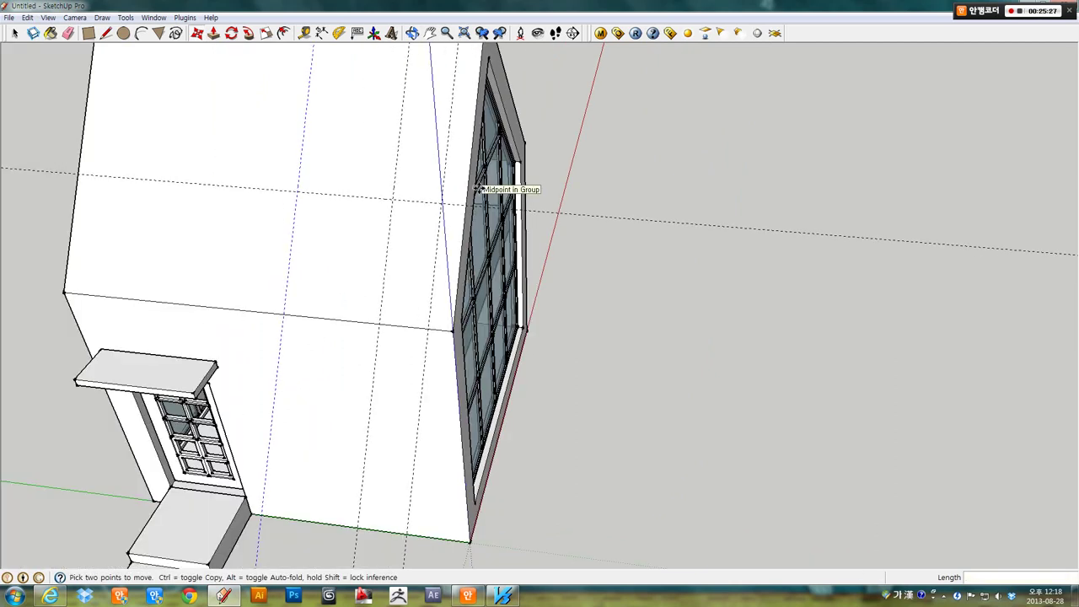
click(89, 34)
scroll(531, 481, up, 3)
- Draw a 1200×1200 mm square and push/pull it up about 5928 mm into a tall box
click(487, 473)
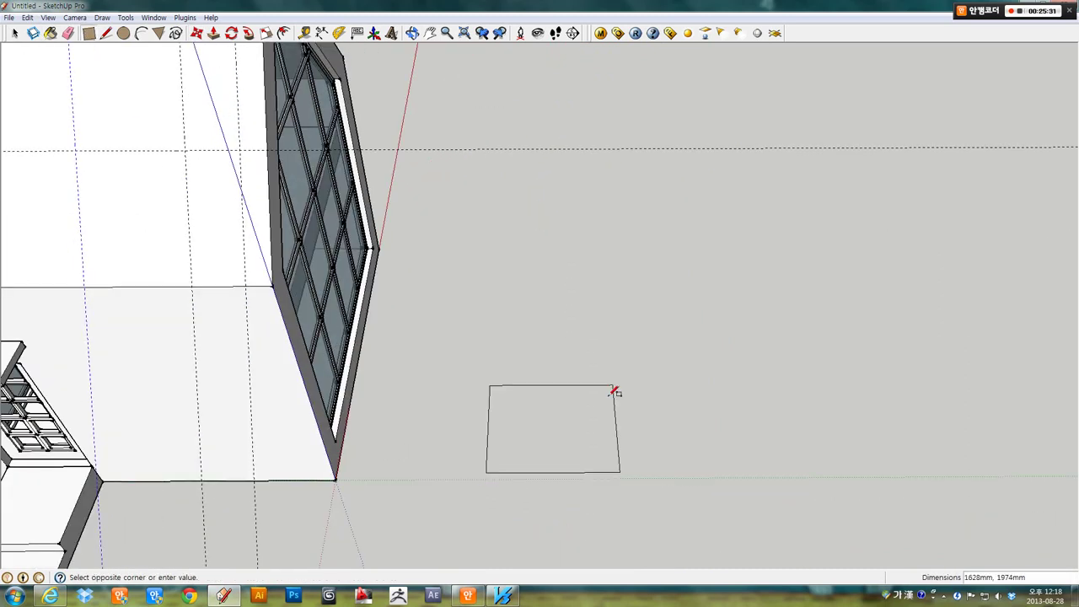
text(12)
text(00,1200)
key(Return)
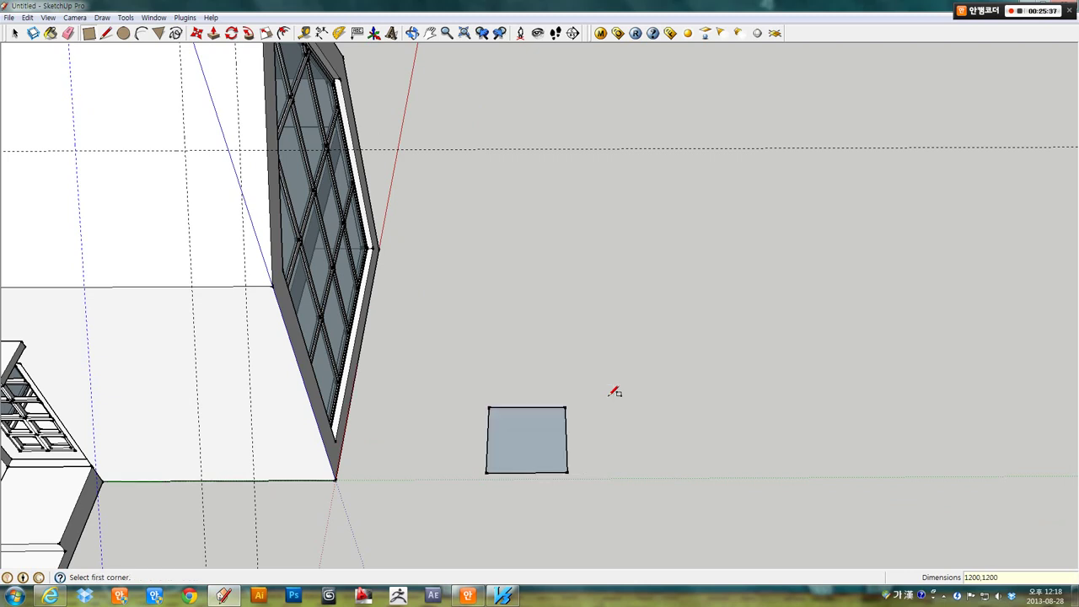
click(214, 33)
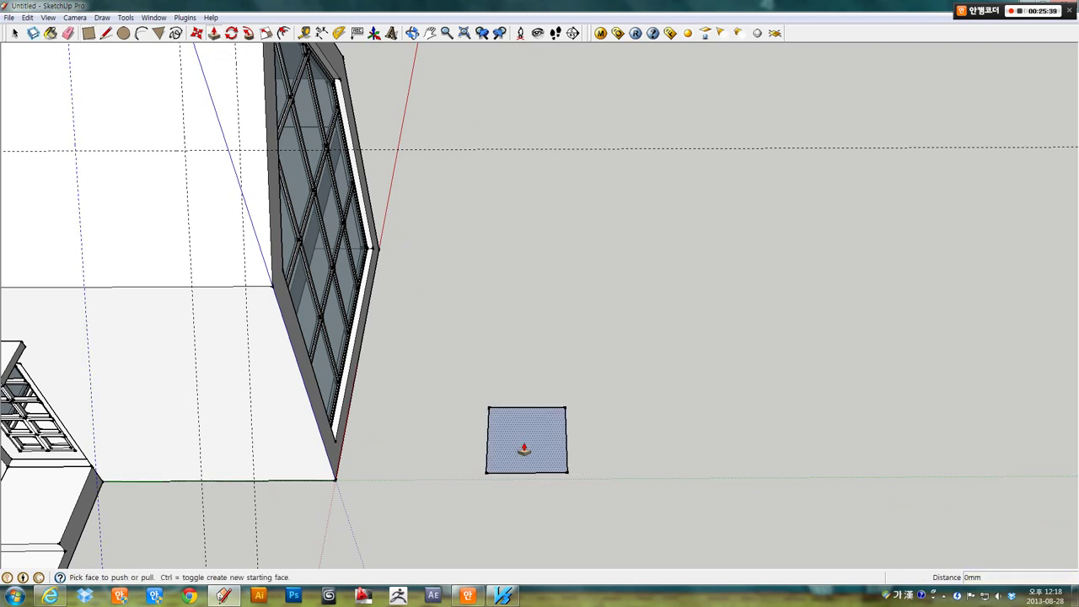
drag(524, 449, 506, 111)
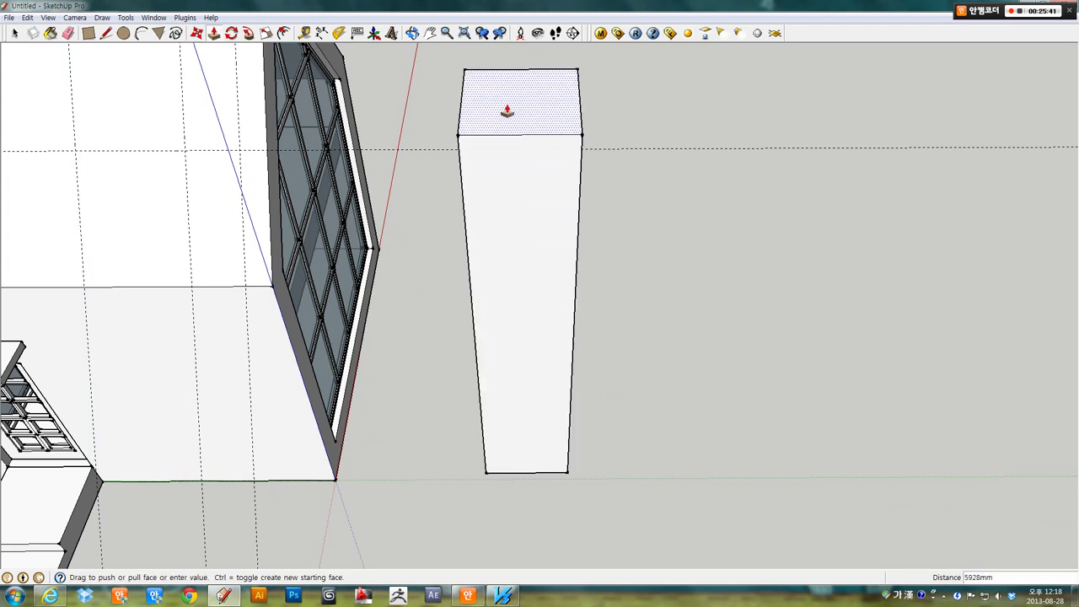
- Select the whole box and make it a group
mouse_move(656, 350)
middle_down()
mouse_move(140, 244)
mouse_move(0, 244)
mouse_move(486, 285)
middle_up()
key(space)
triple_click(462, 275)
right_click(462, 273)
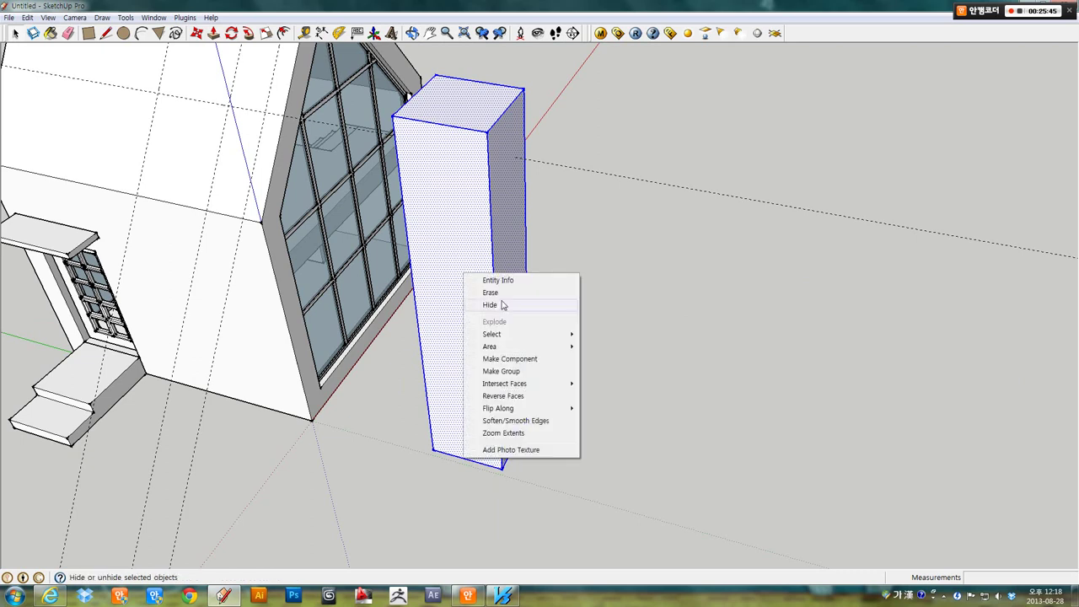
click(502, 371)
- Move the grouped chimney block into position through the roof
middle_drag(464, 436, 510, 463)
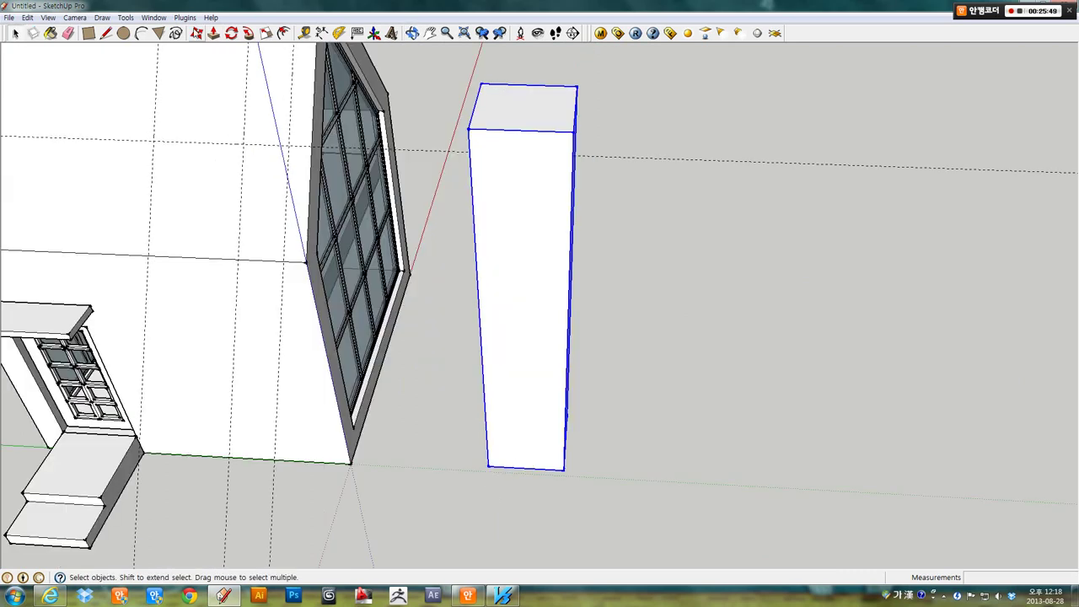
click(197, 33)
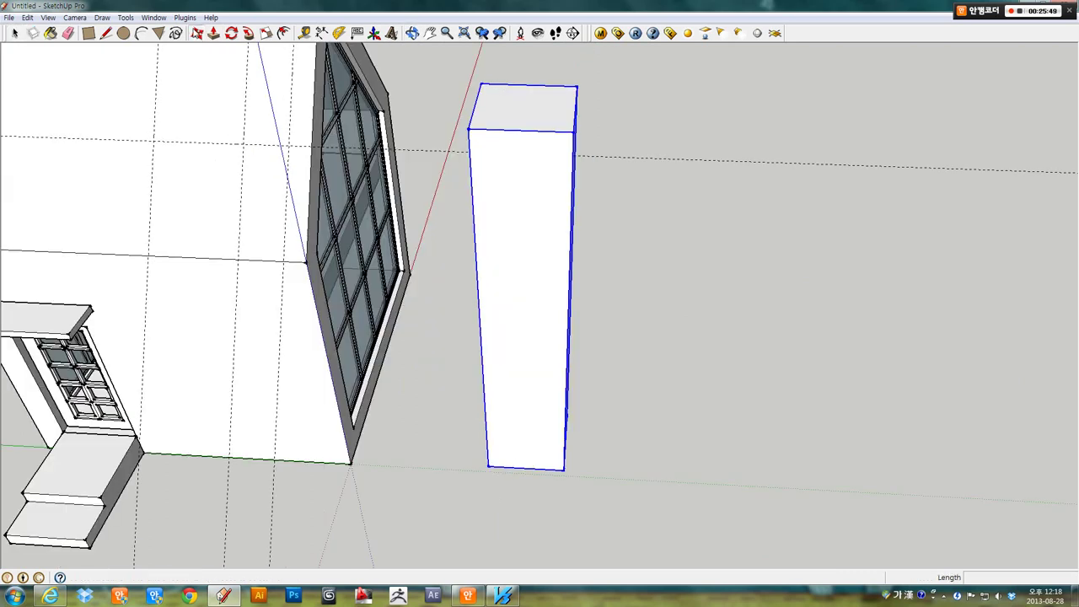
click(492, 469)
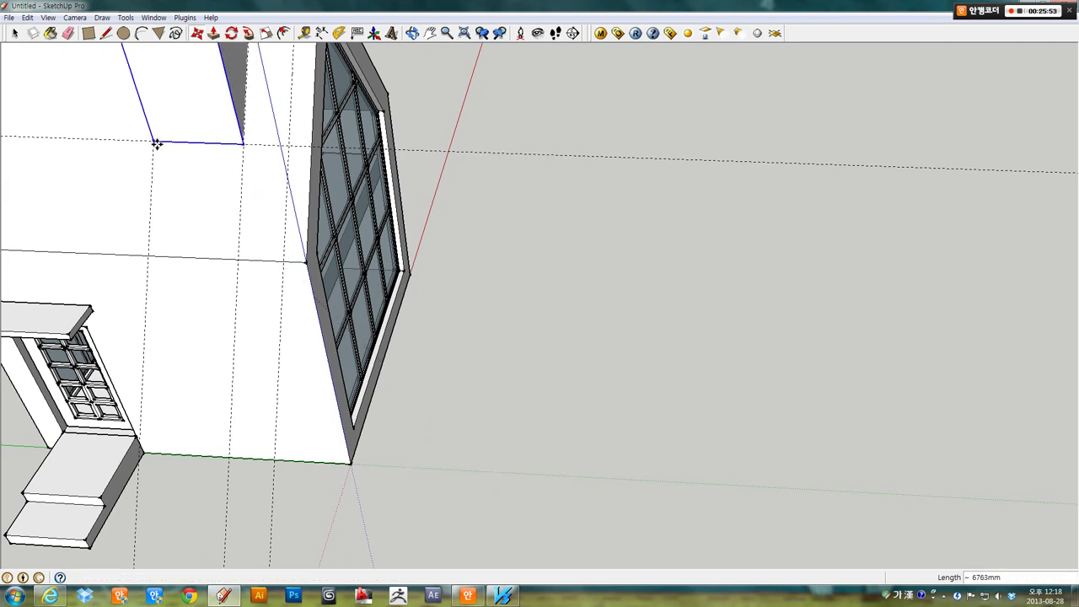
mouse_move(219, 175)
middle_down()
mouse_move(522, 334)
mouse_move(561, 182)
middle_up()
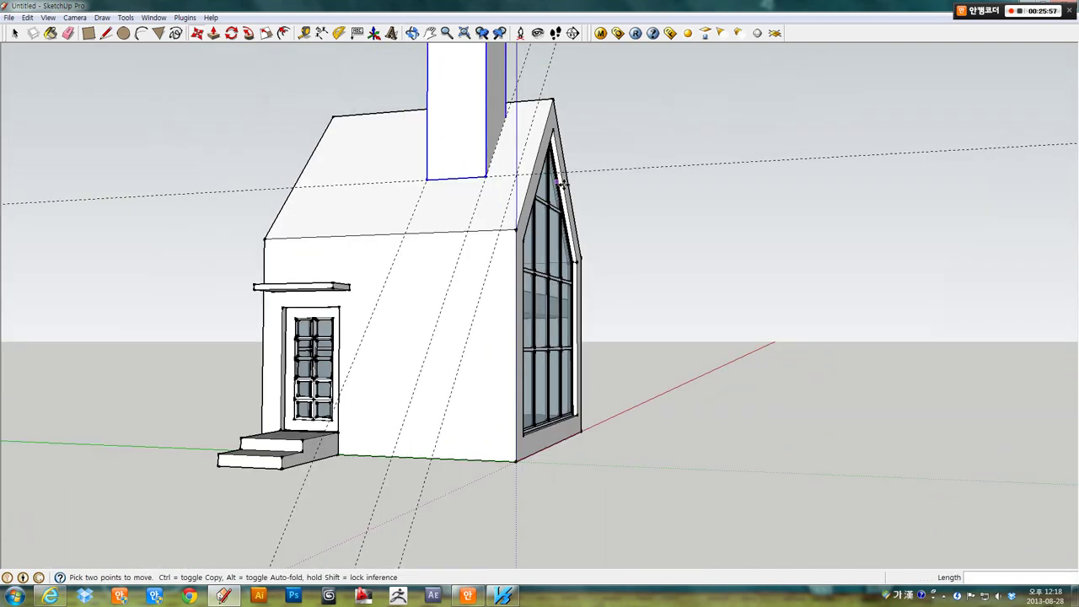
scroll(560, 181, down, 2)
middle_drag(561, 181, 334, 351)
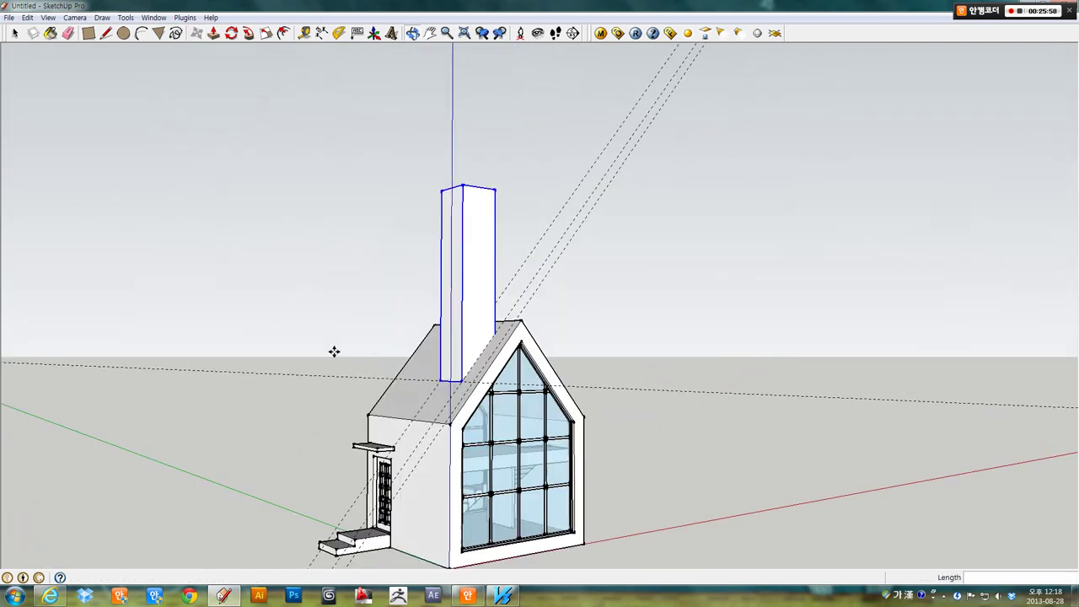
scroll(449, 436, up, 2)
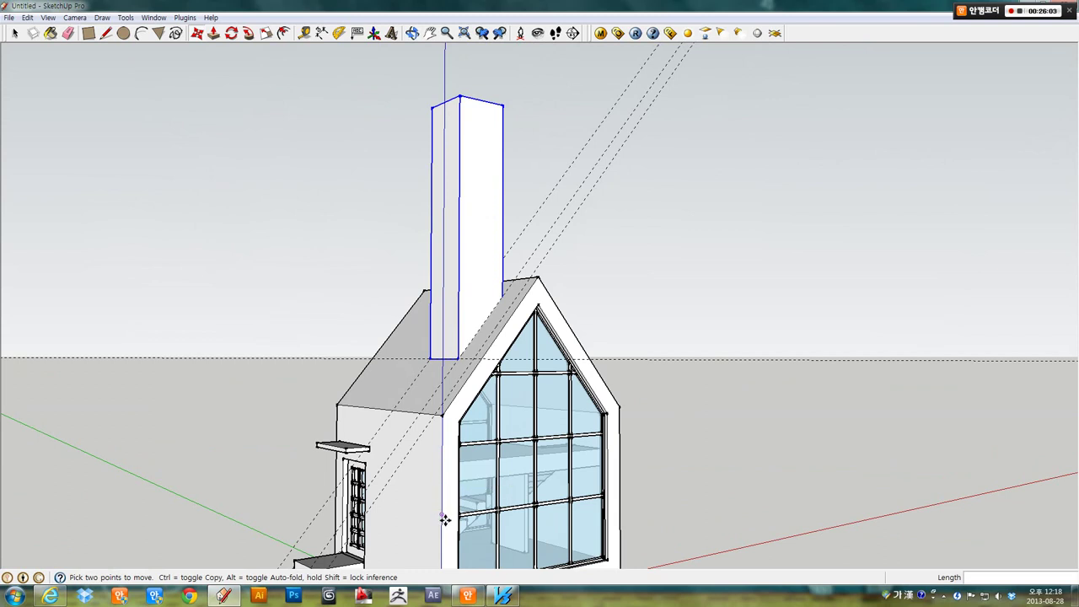
- Stack a copy of the chimney block directly above the original
click(444, 522)
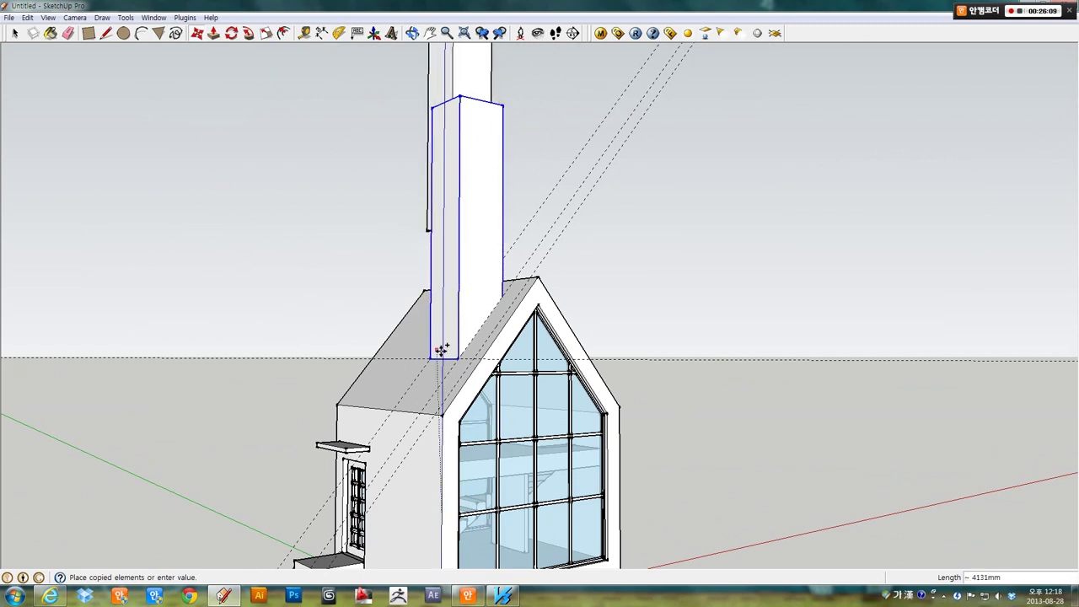
click(441, 296)
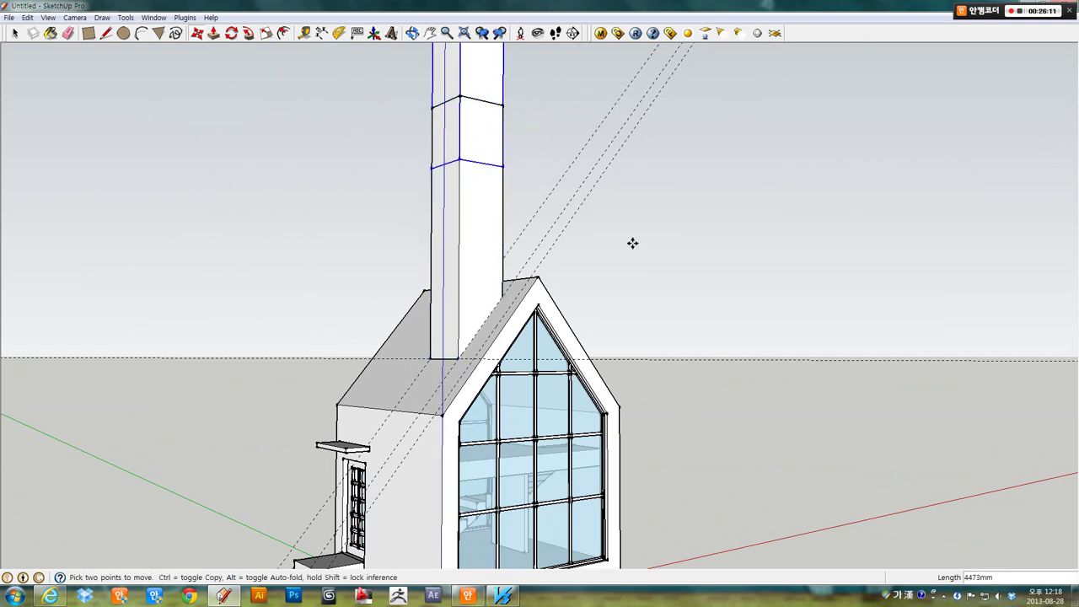
key(space)
middle_drag(631, 242, 458, 234)
middle_drag(469, 316, 453, 284)
- Select the house and chimney column and apply Solid Tools Subtract
scroll(453, 347, up, 2)
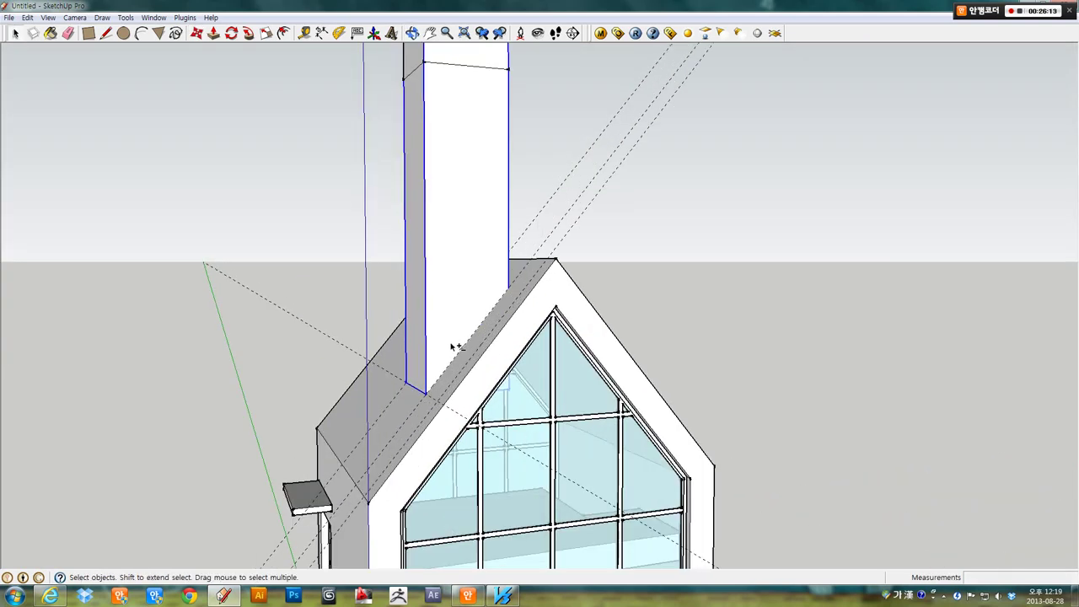
scroll(453, 346, up, 2)
click(197, 33)
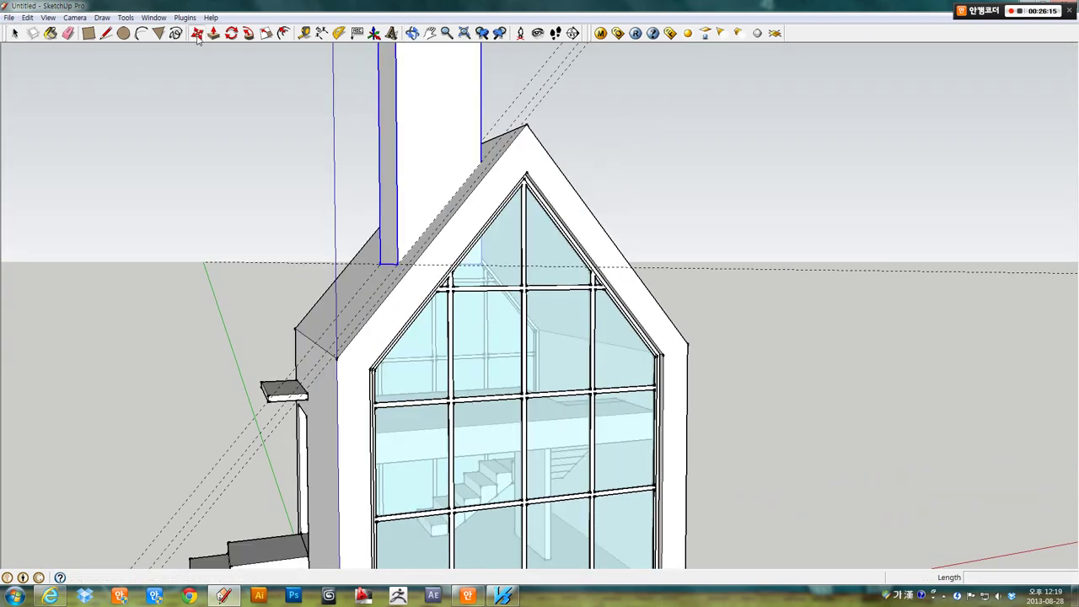
click(341, 369)
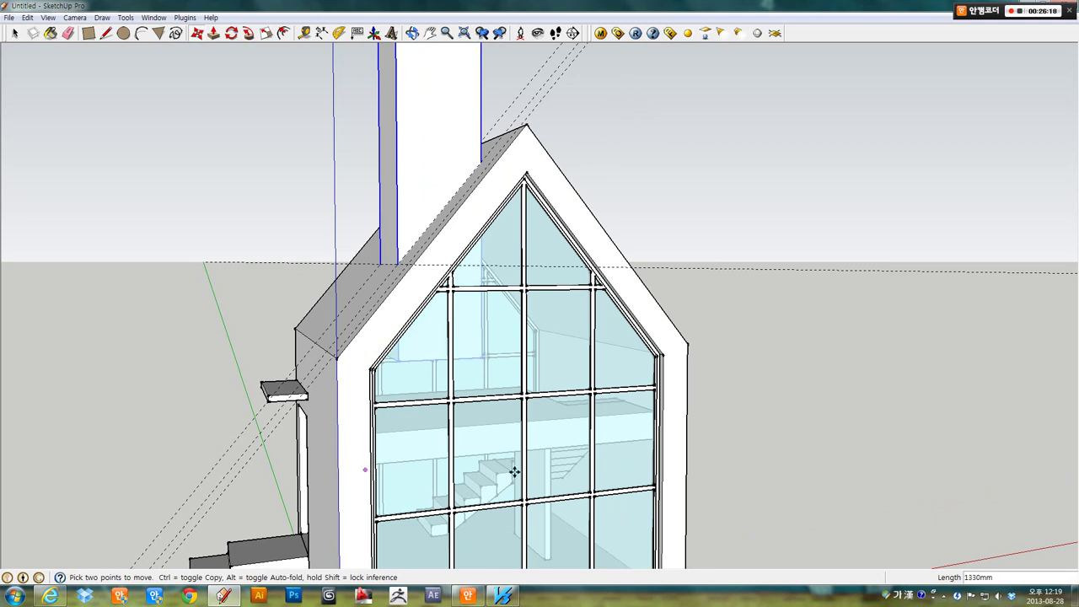
mouse_move(514, 473)
middle_down()
mouse_move(624, 424)
mouse_move(612, 221)
middle_up()
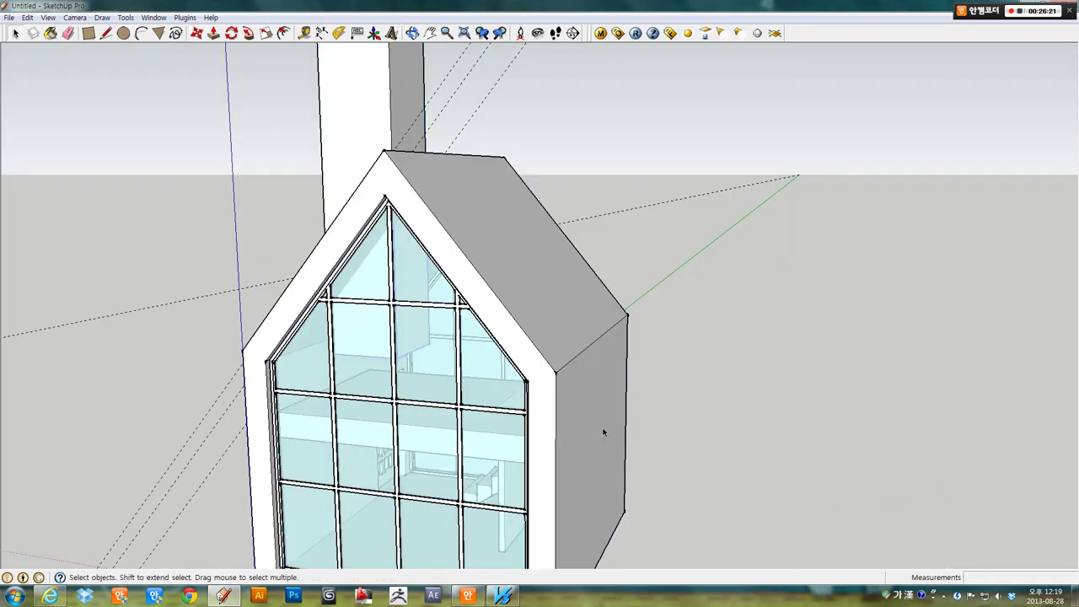
mouse_move(605, 434)
middle_down()
mouse_move(573, 294)
mouse_move(579, 381)
mouse_move(454, 257)
middle_up()
click(454, 257)
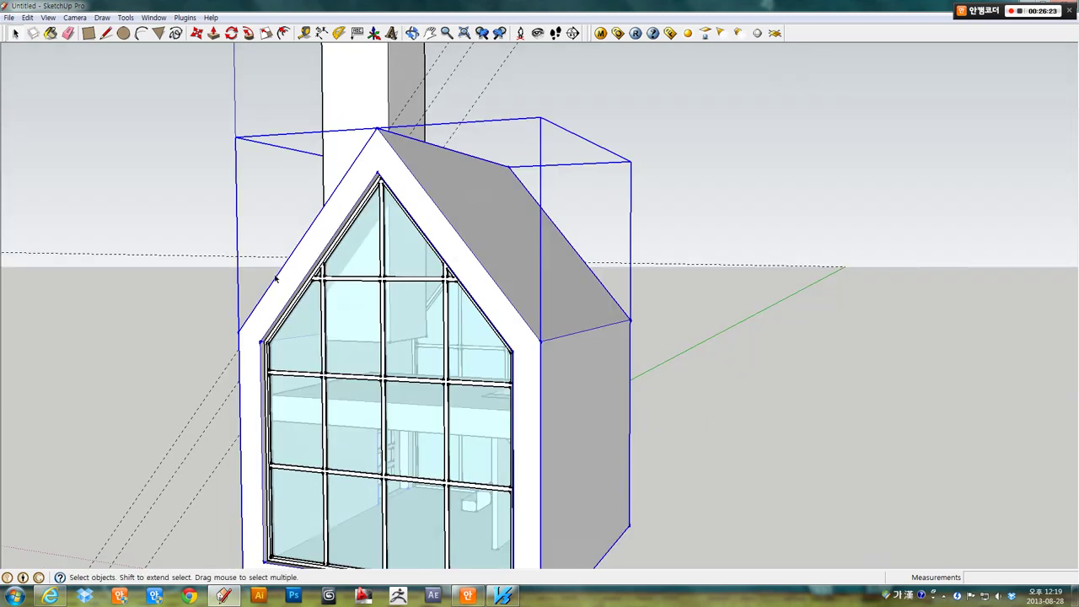
middle_drag(275, 278, 455, 156)
right_click(427, 235)
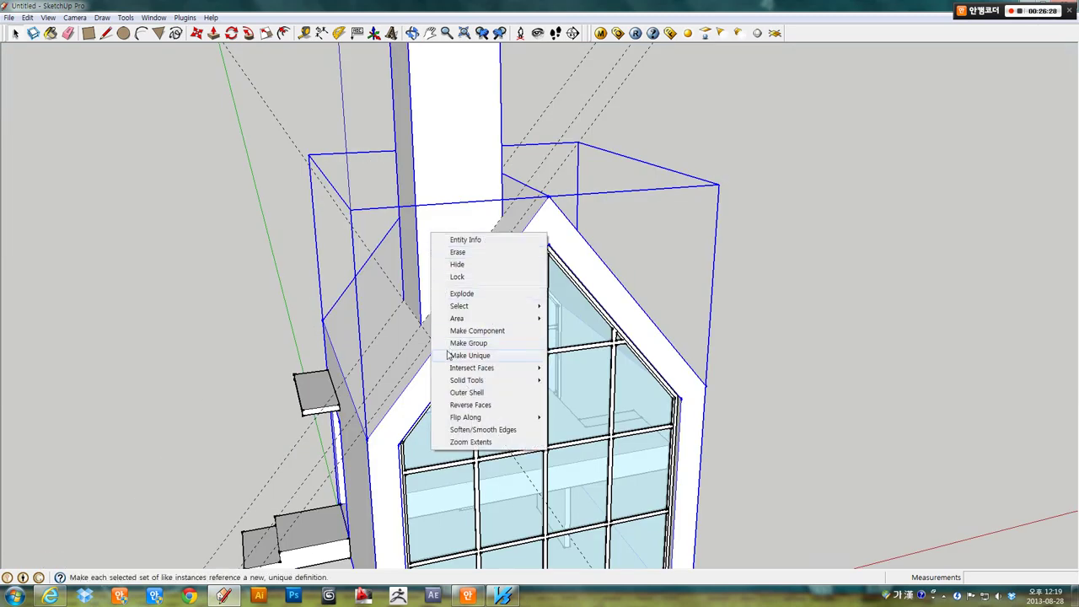
click(785, 200)
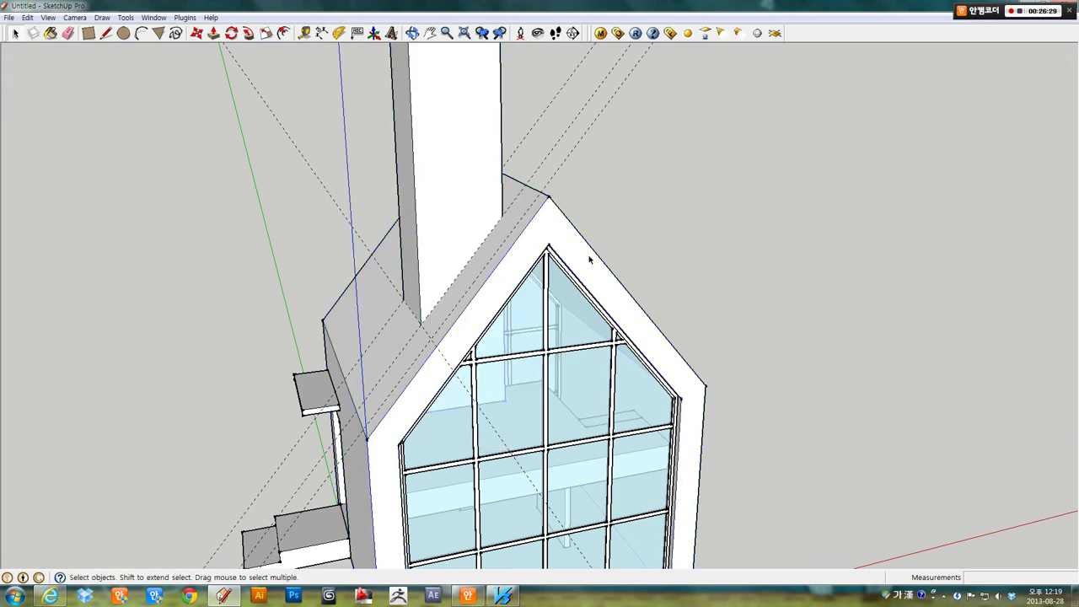
click(545, 235)
shift+click(439, 94)
mouse_move(478, 239)
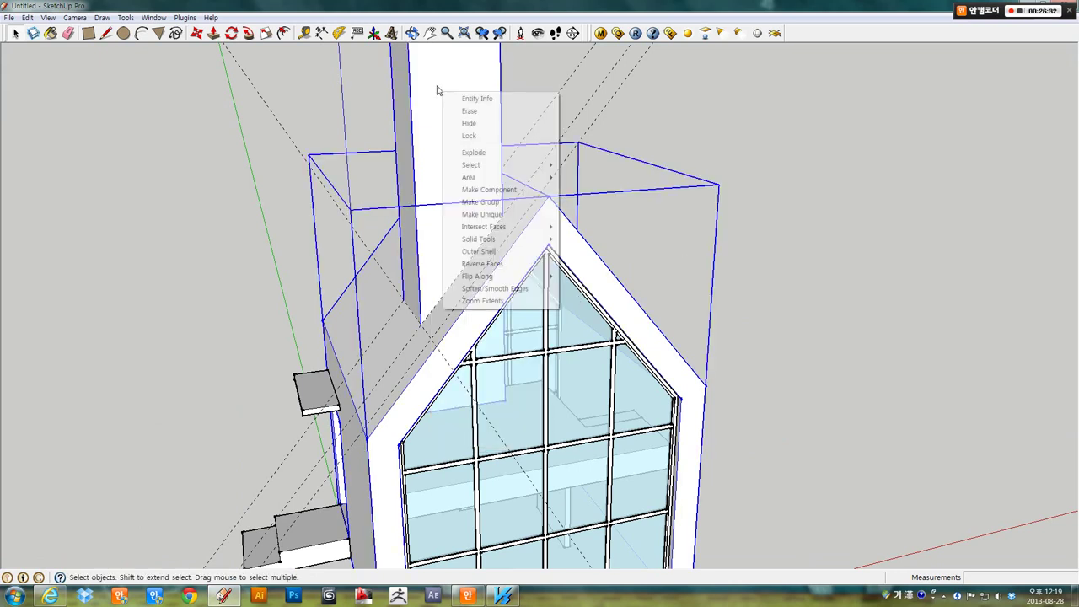
right_click(441, 90)
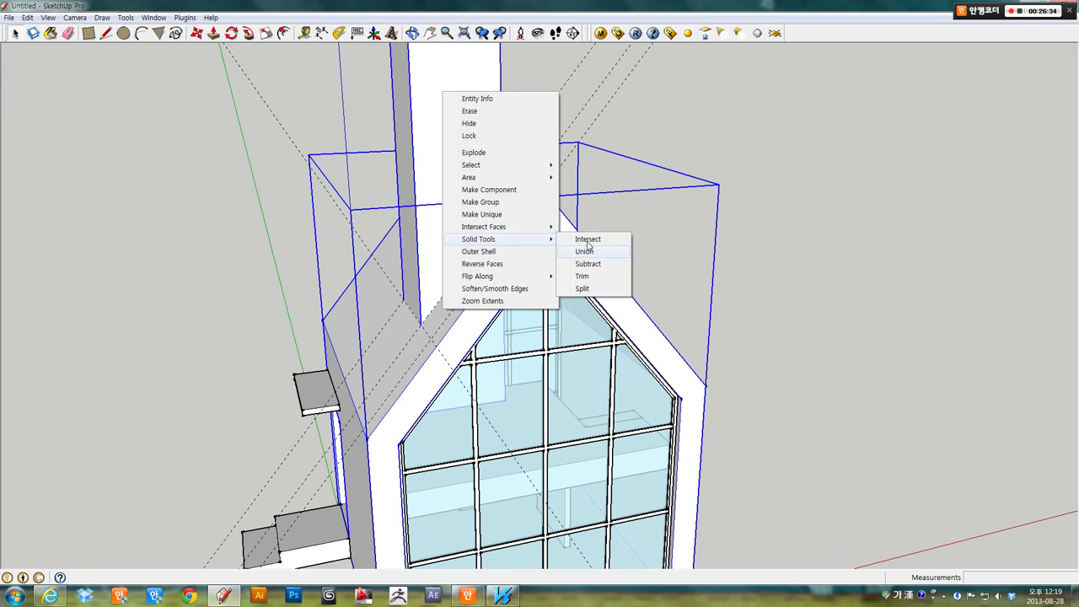
click(591, 264)
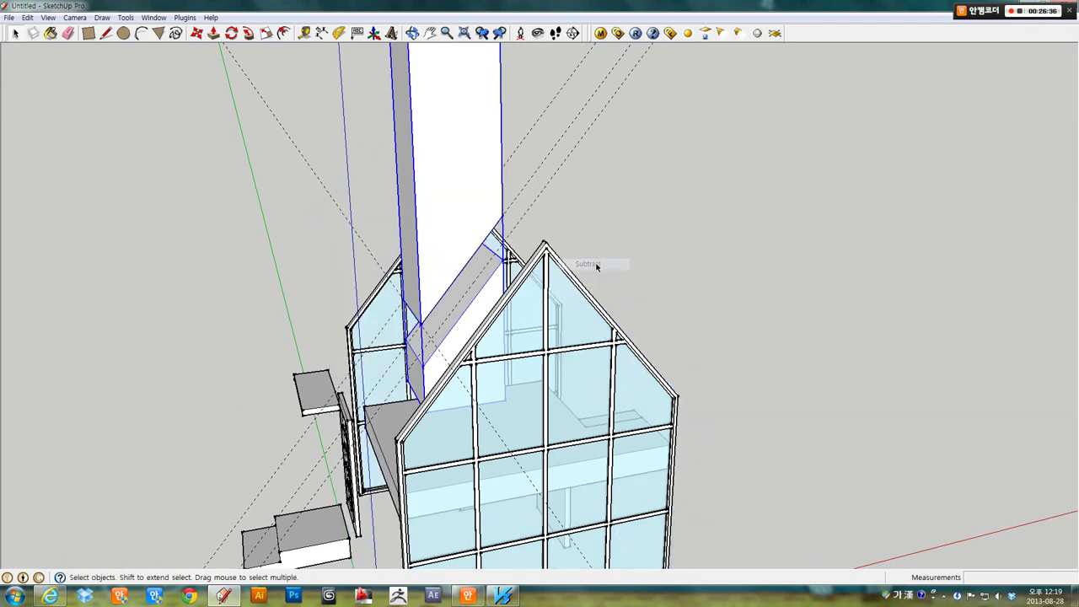
- Reselect column then house and Subtract again to cut the chimney opening through the roof
middle_drag(596, 270, 513, 217)
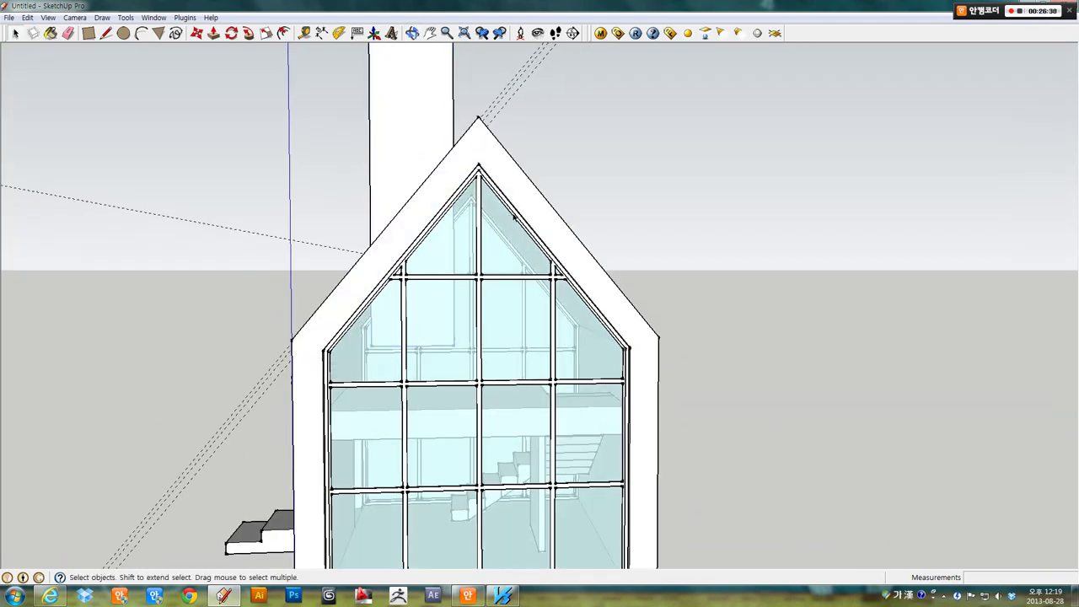
click(426, 146)
shift+click(510, 166)
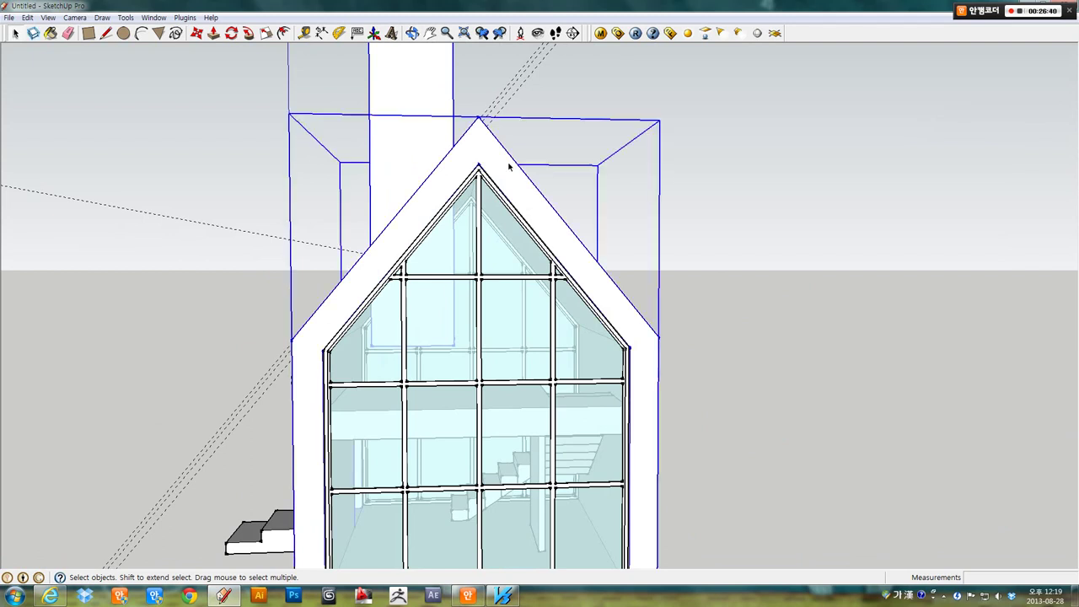
right_click(512, 165)
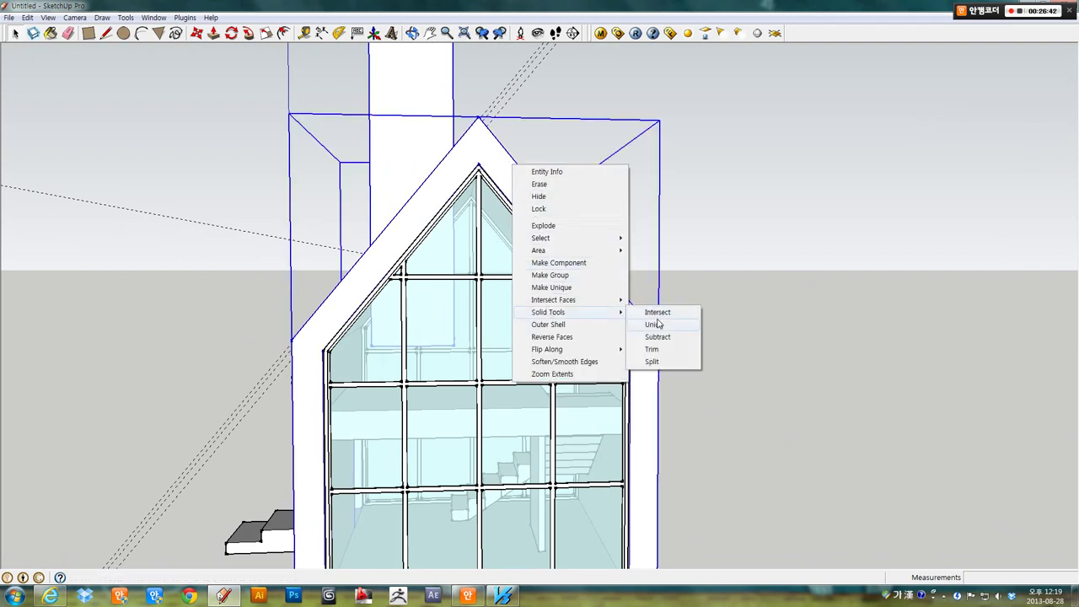
click(657, 337)
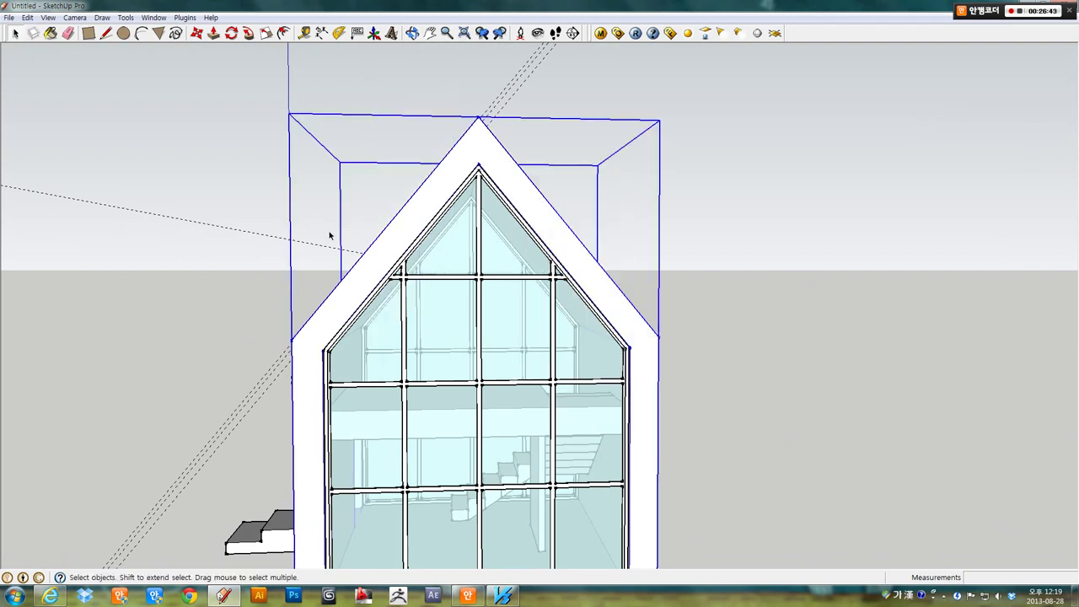
mouse_move(329, 236)
middle_down()
mouse_move(740, 374)
mouse_move(650, 275)
mouse_move(73, 152)
mouse_move(193, 76)
mouse_move(539, 309)
mouse_move(297, 227)
mouse_move(386, 331)
mouse_move(385, 302)
middle_up()
- Move the chimney box down from above the house onto the roof opening
scroll(385, 302, down, 3)
scroll(386, 302, down, 2)
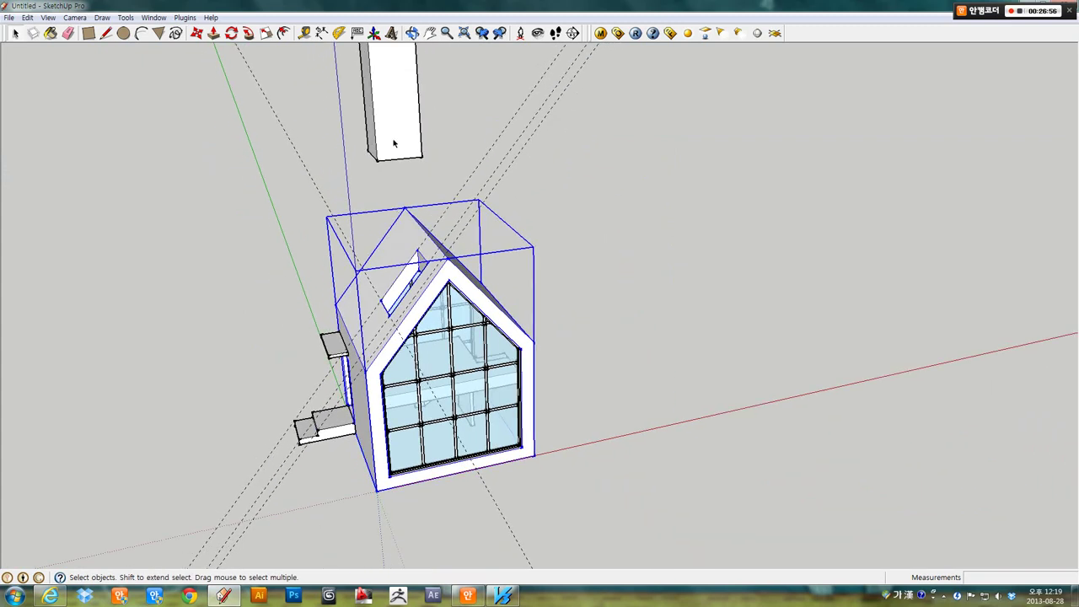
click(385, 149)
scroll(384, 135, up, 2)
scroll(388, 208, up, 2)
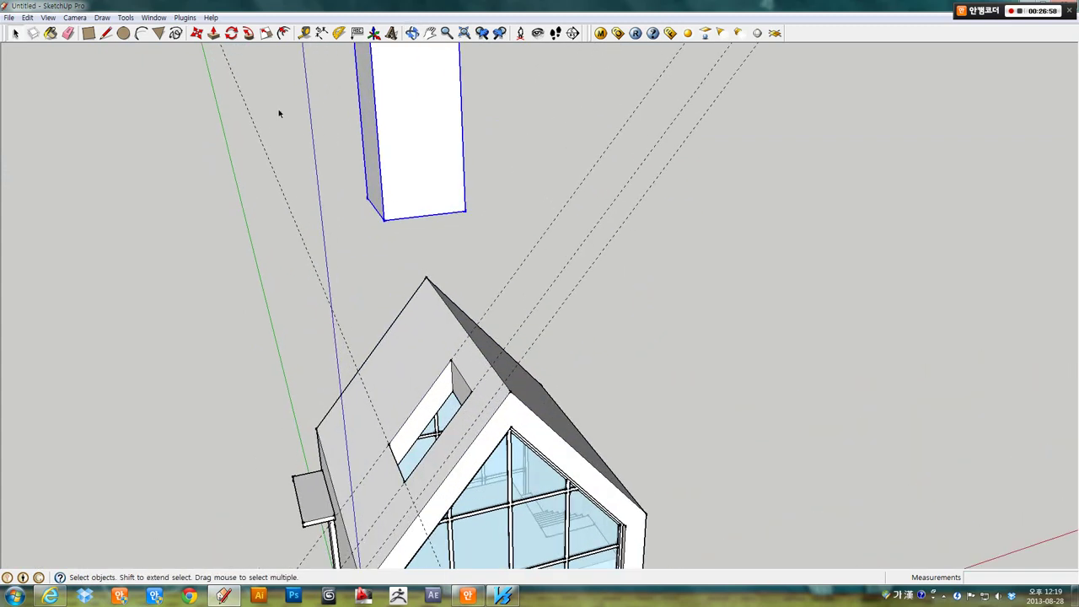
click(196, 33)
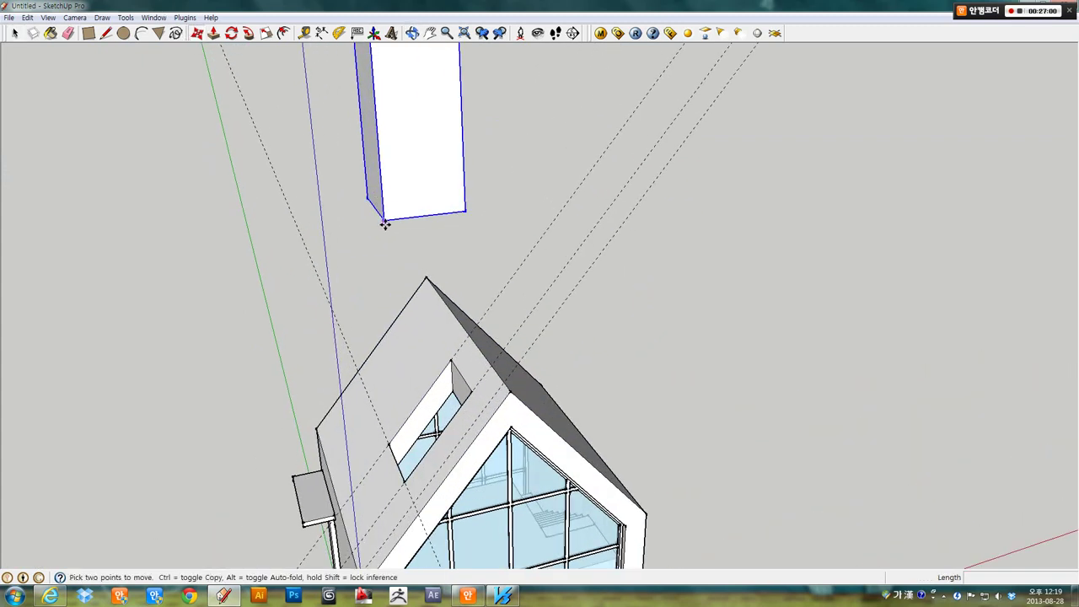
click(385, 232)
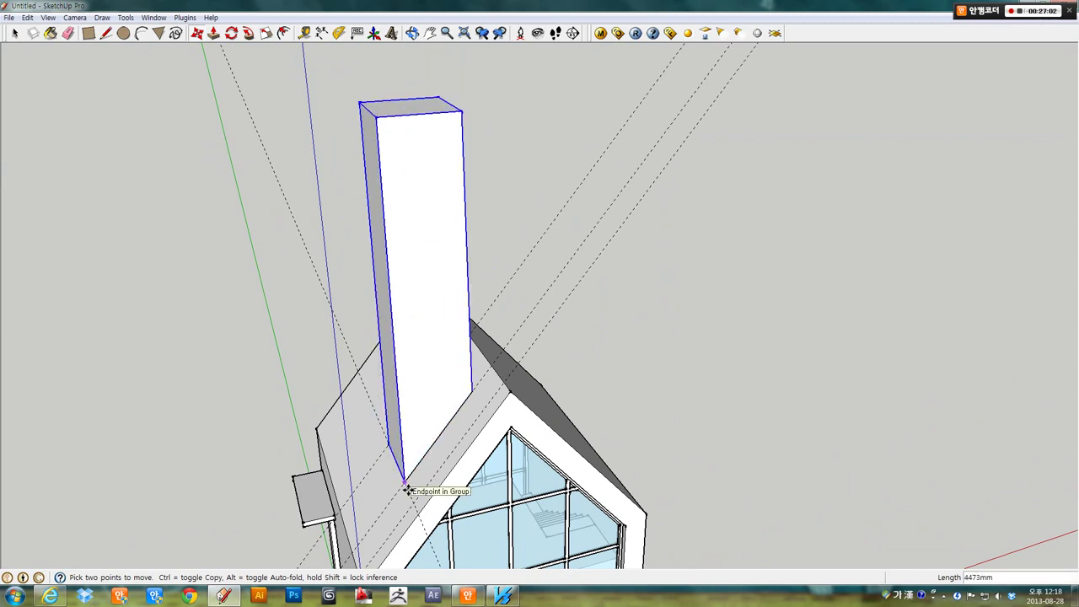
click(407, 489)
- Lower the chimney's bottom face about 625 mm
middle_drag(407, 490, 294, 231)
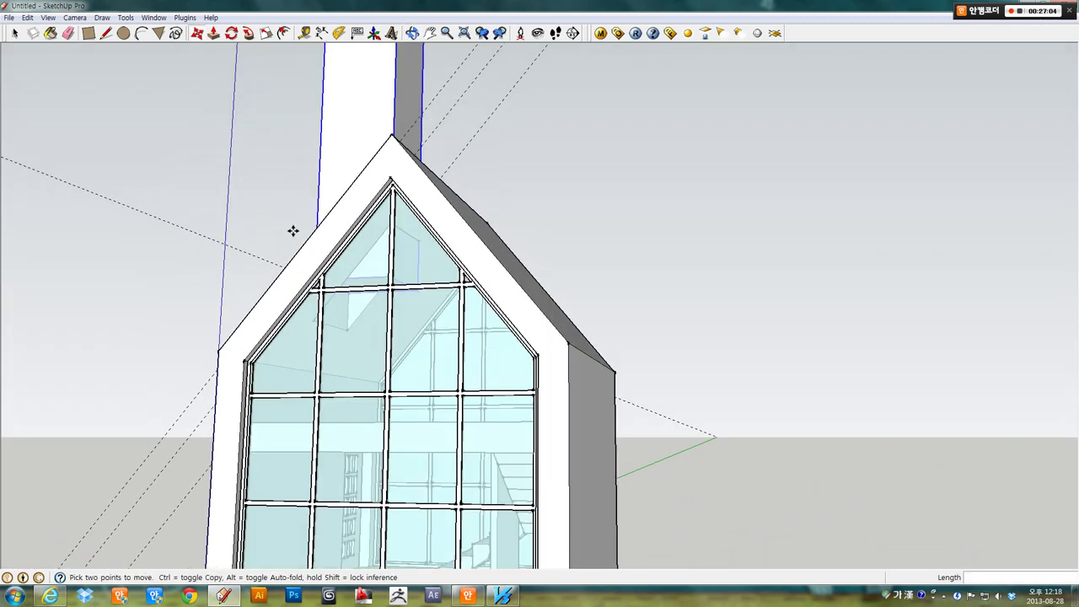
scroll(297, 238, up, 3)
scroll(298, 238, up, 2)
scroll(372, 328, up, 2)
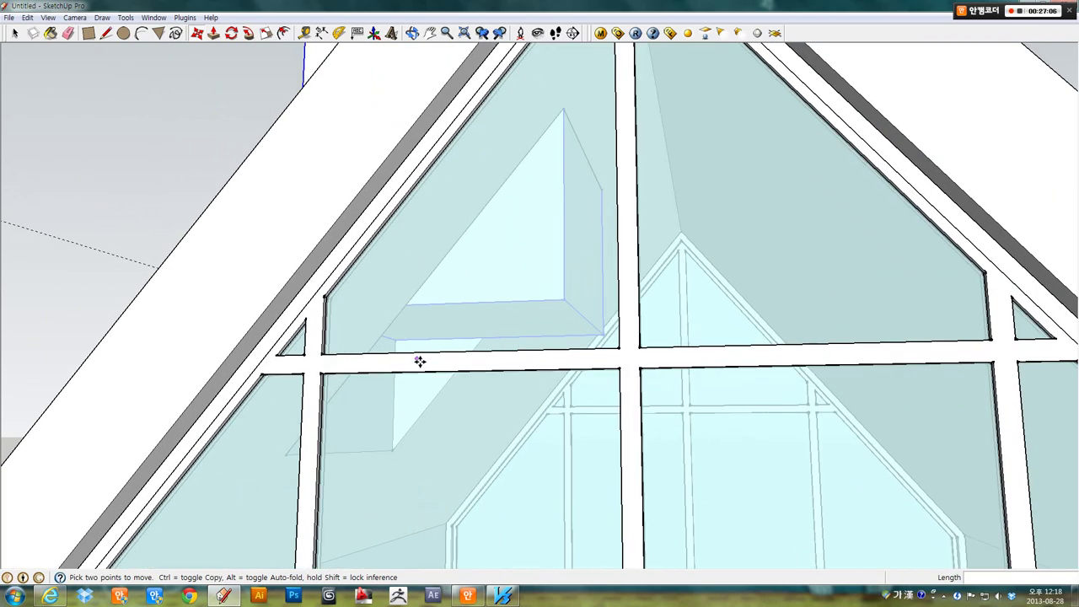
scroll(497, 200, up, 1)
scroll(506, 254, up, 1)
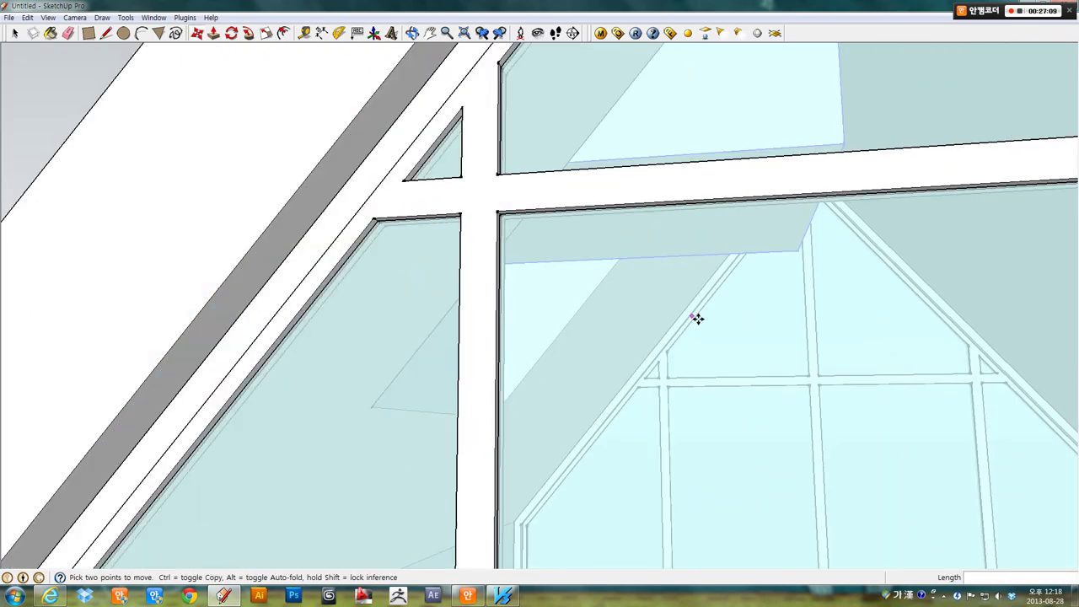
mouse_move(696, 316)
middle_down()
mouse_move(347, 147)
mouse_move(291, 141)
mouse_move(305, 147)
middle_up()
click(856, 339)
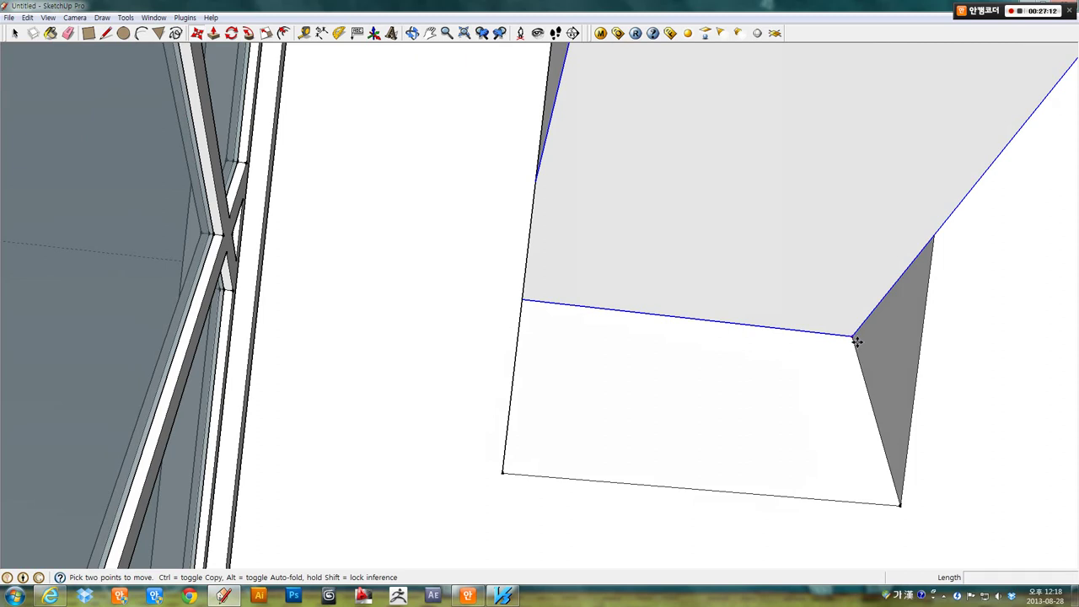
click(904, 506)
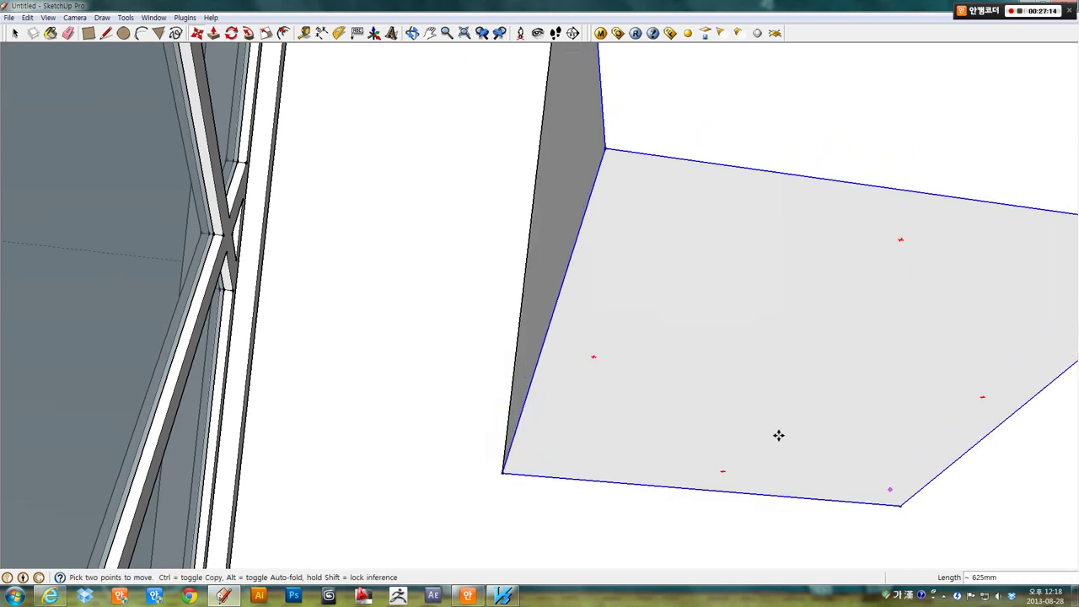
- Reposition the chimney block on the roof slope just behind the glazed gable
mouse_move(778, 433)
middle_down()
mouse_move(439, 287)
mouse_move(612, 312)
middle_up()
scroll(612, 301, down, 2)
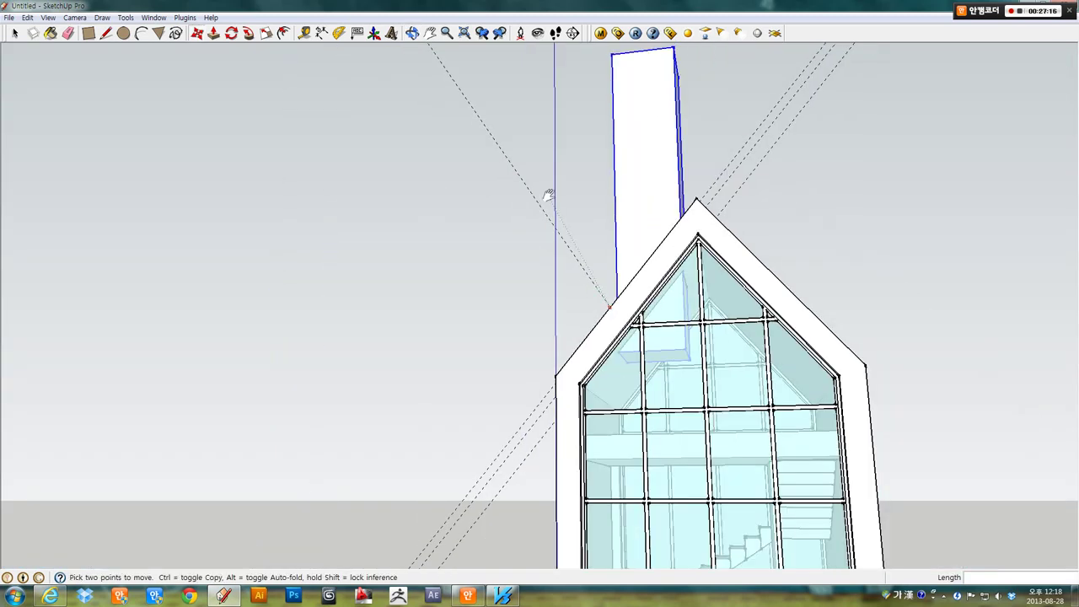
mouse_move(530, 180)
shift+middle_down()
mouse_move(401, 160)
mouse_move(692, 278)
shift+middle_up()
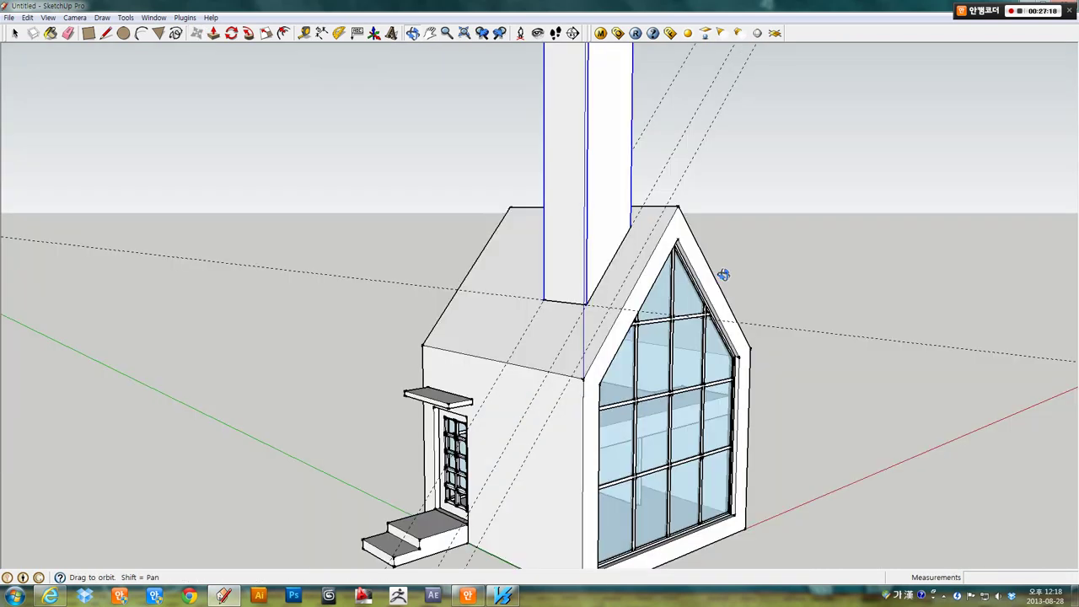
scroll(579, 245, up, 1)
scroll(566, 234, up, 1)
scroll(572, 150, up, 1)
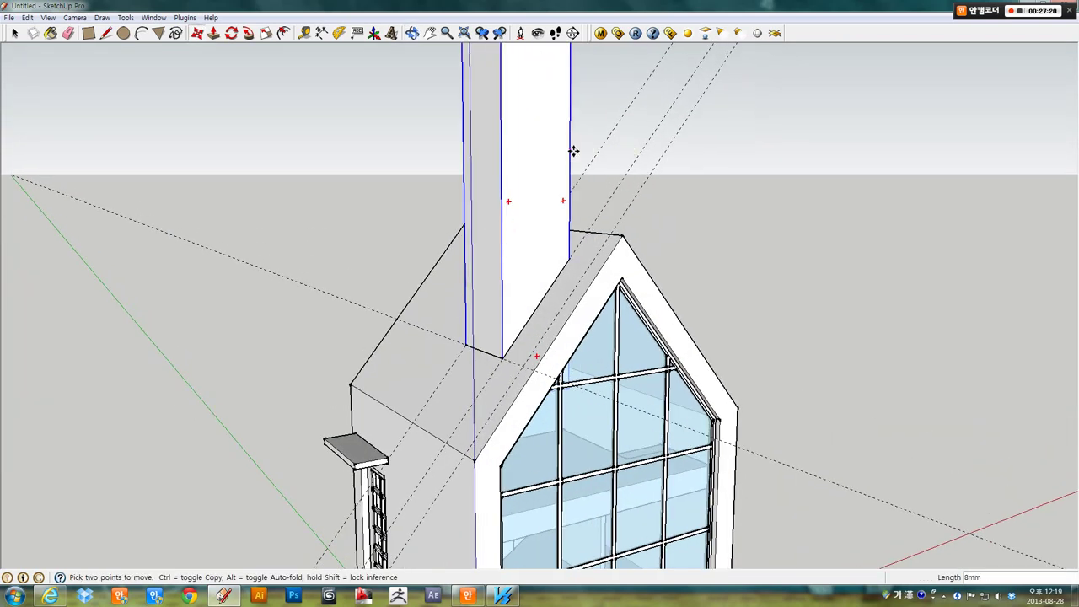
click(571, 179)
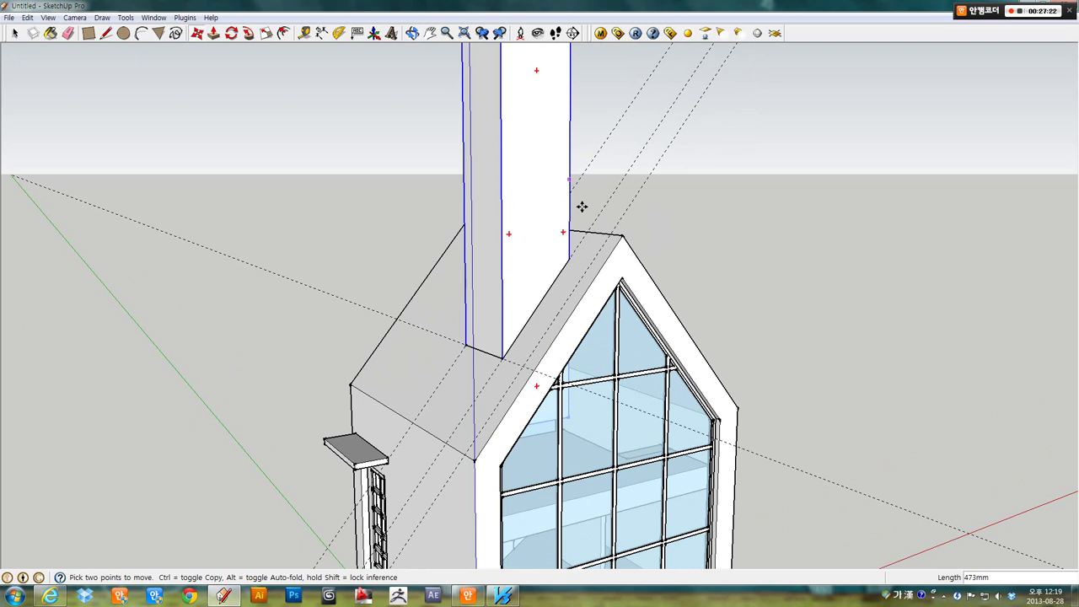
mouse_move(582, 207)
middle_down()
mouse_move(487, 351)
mouse_move(140, 61)
middle_up()
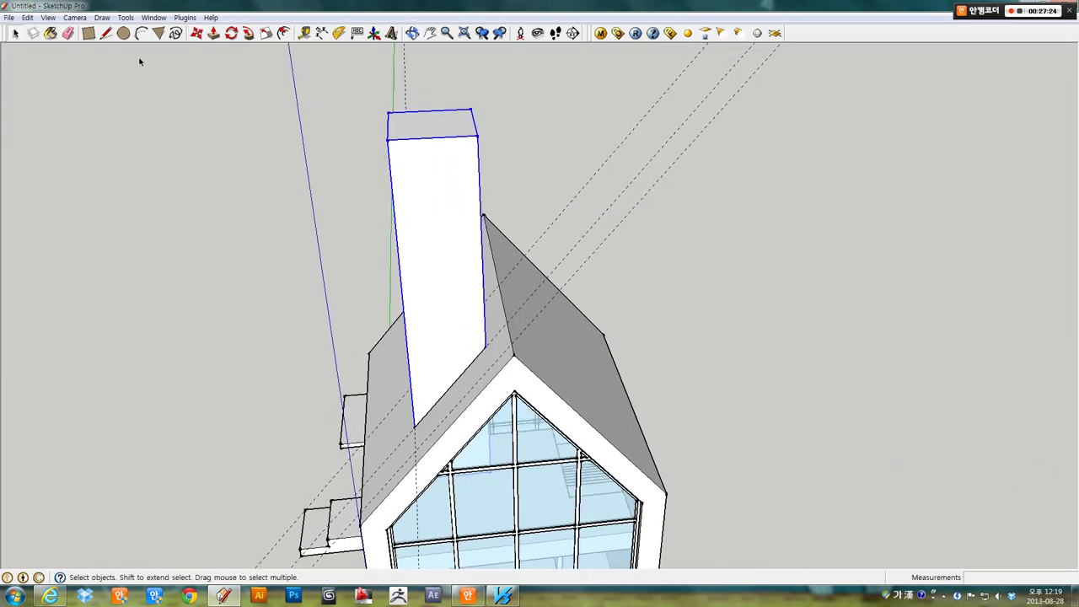
- Push the chimney's top face down about 2983 mm, leaving a short stack above the ridge
triple_click(436, 127)
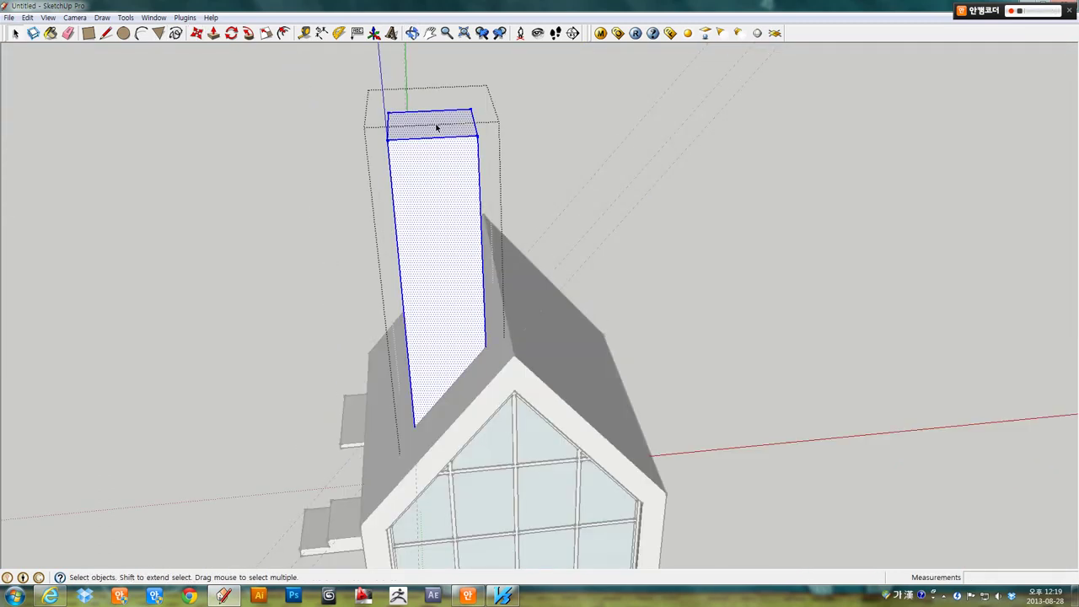
click(416, 125)
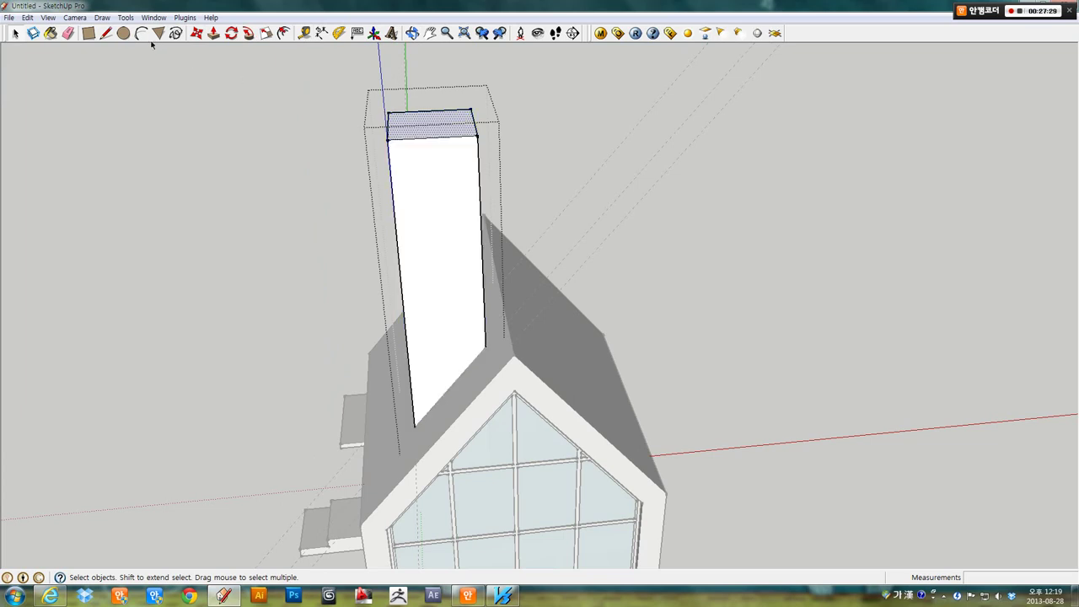
click(214, 33)
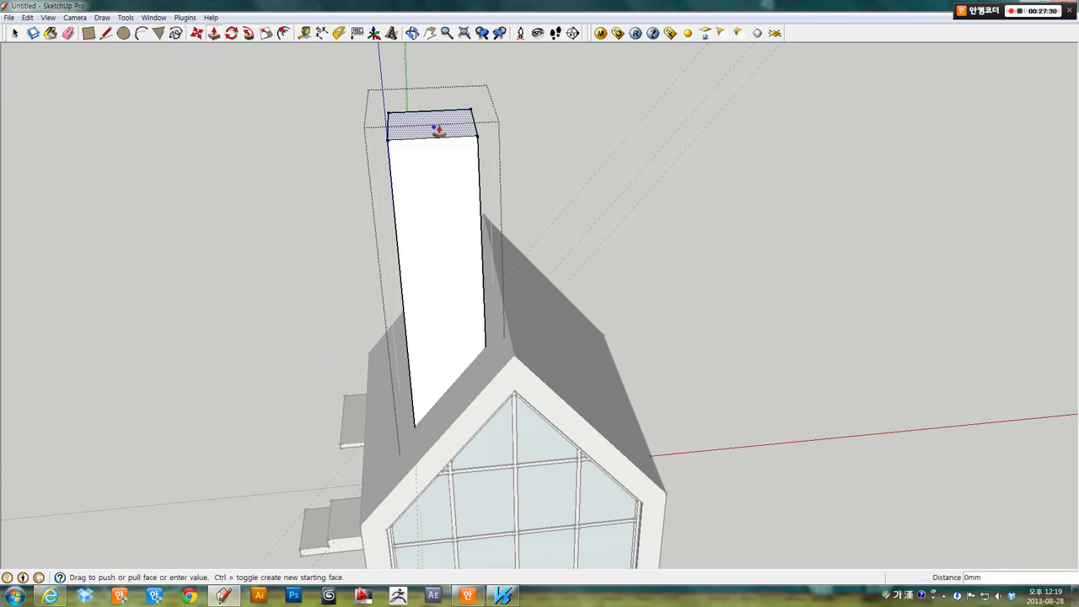
drag(434, 129, 506, 311)
middle_drag(501, 312, 651, 188)
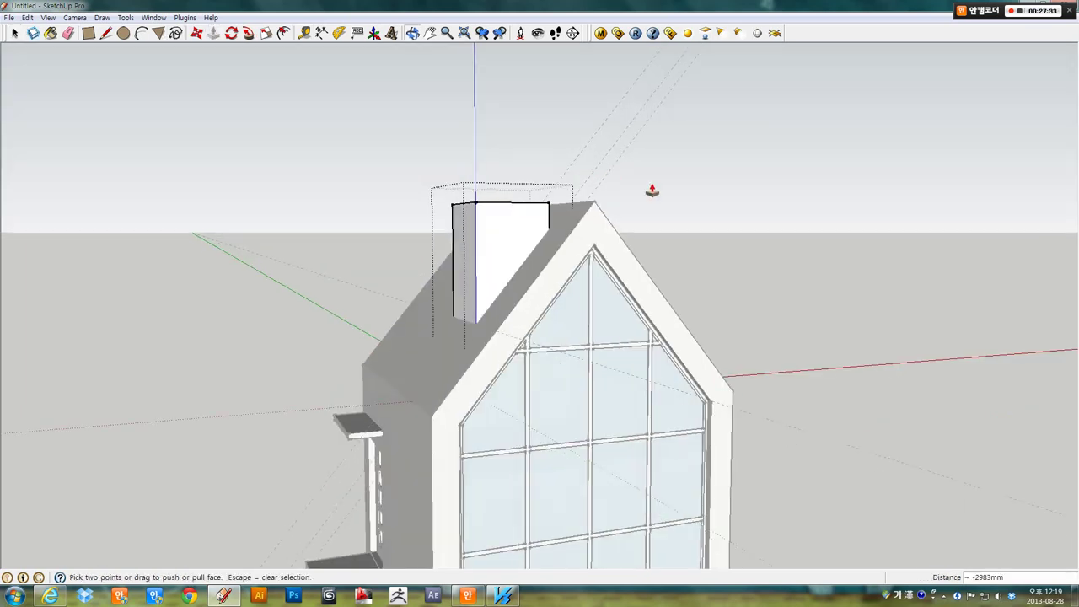
key(space)
mouse_move(739, 276)
middle_down()
mouse_move(532, 183)
mouse_move(728, 140)
mouse_move(718, 292)
mouse_move(616, 181)
mouse_move(591, 169)
mouse_move(899, 193)
mouse_move(866, 344)
mouse_move(438, 337)
middle_up()
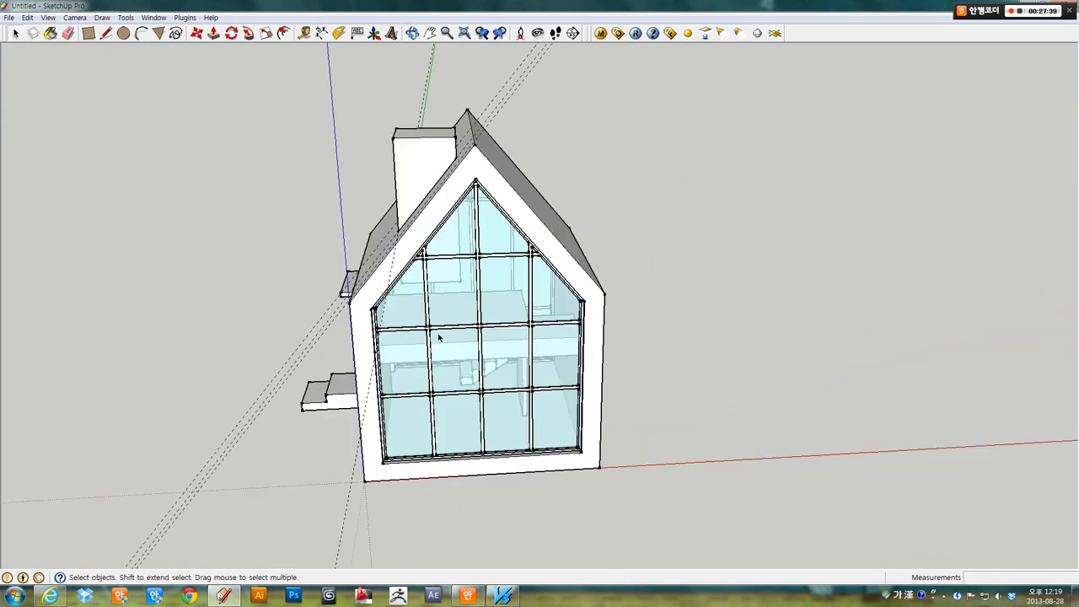
scroll(424, 160, up, 2)
scroll(424, 159, up, 2)
scroll(425, 159, up, 1)
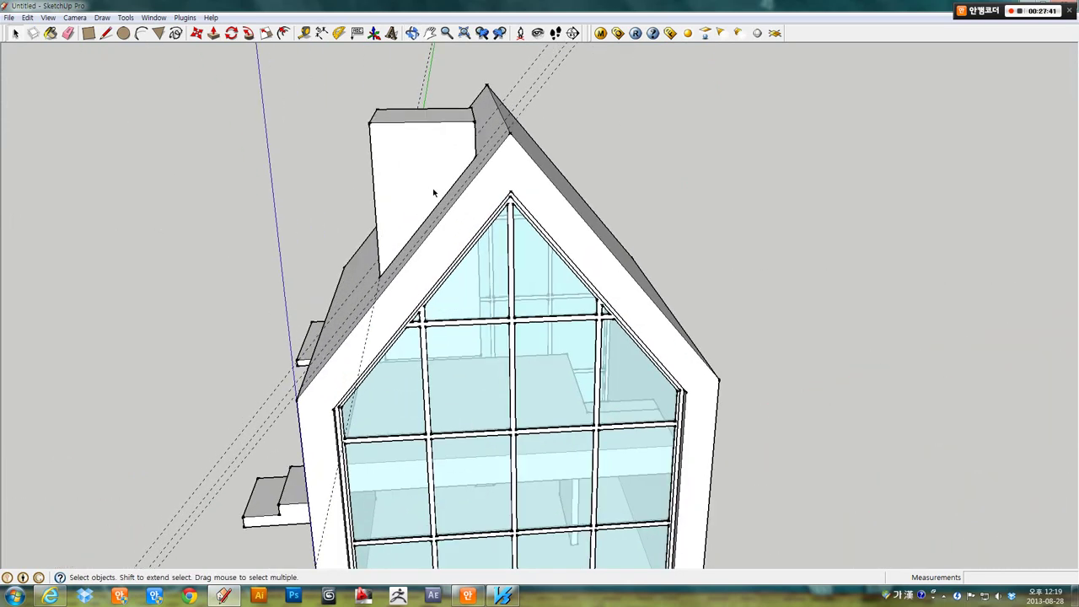
mouse_move(430, 169)
middle_down()
mouse_move(445, 192)
mouse_move(424, 111)
mouse_move(652, 260)
middle_up()
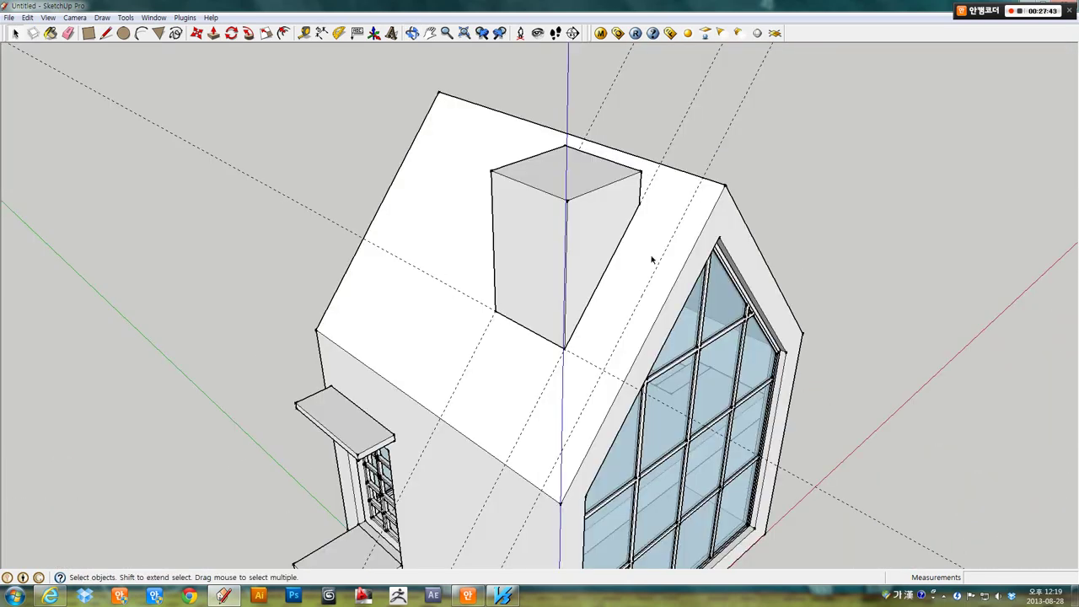
click(540, 177)
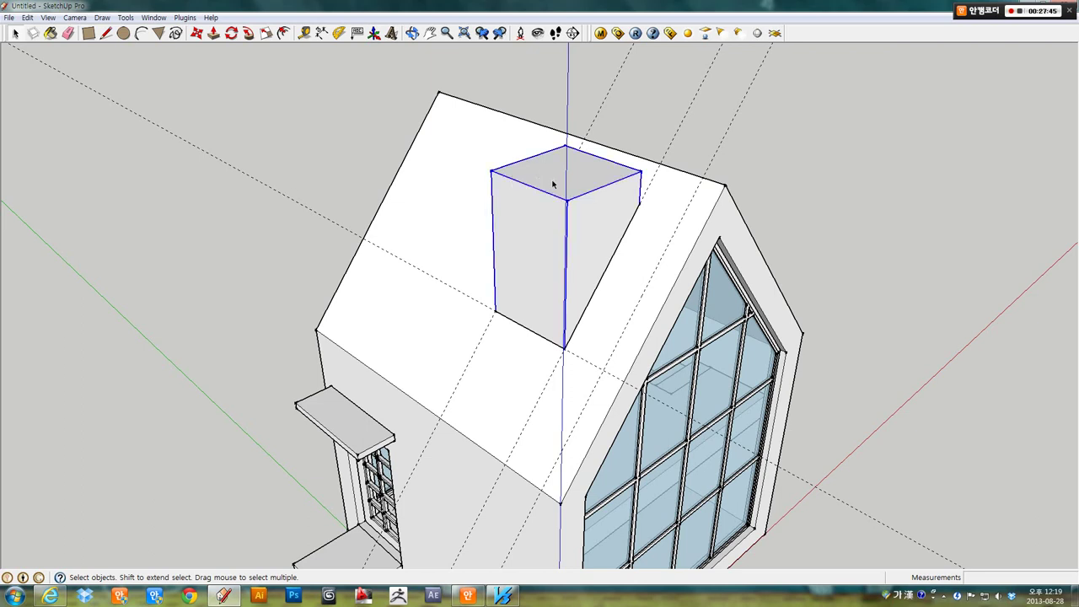
mouse_move(611, 208)
middle_down()
mouse_move(362, 182)
mouse_move(121, 77)
middle_up()
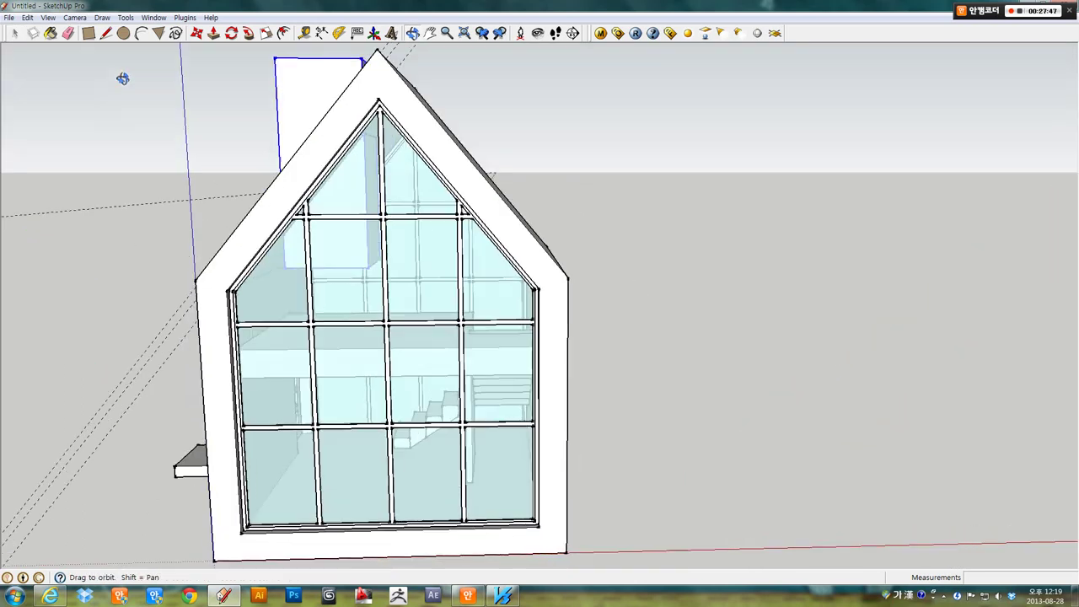
scroll(205, 148, up, 2)
scroll(205, 149, up, 3)
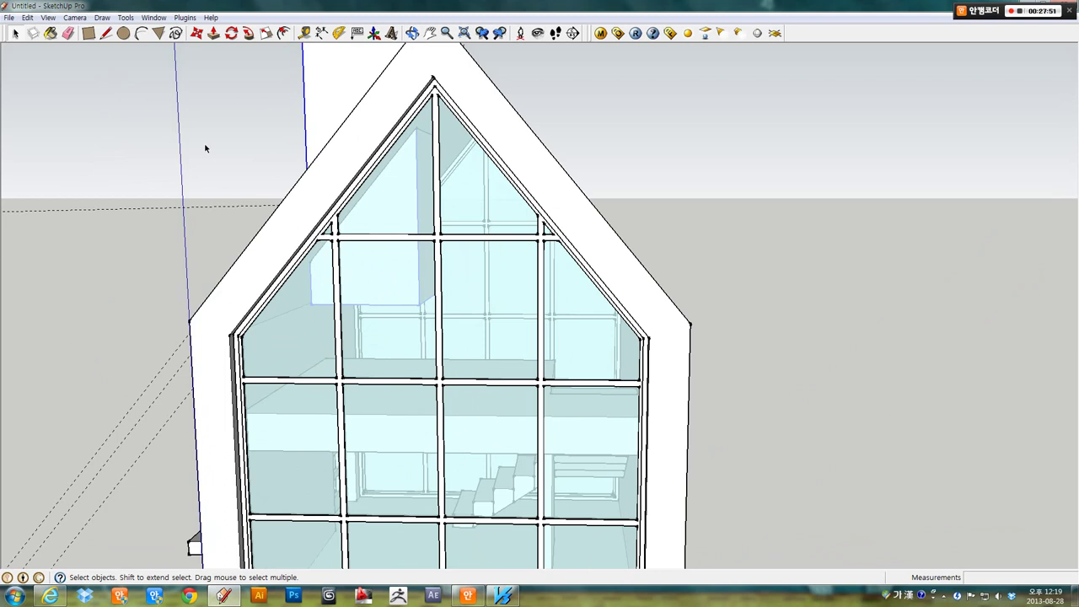
scroll(374, 176, up, 1)
scroll(375, 179, up, 1)
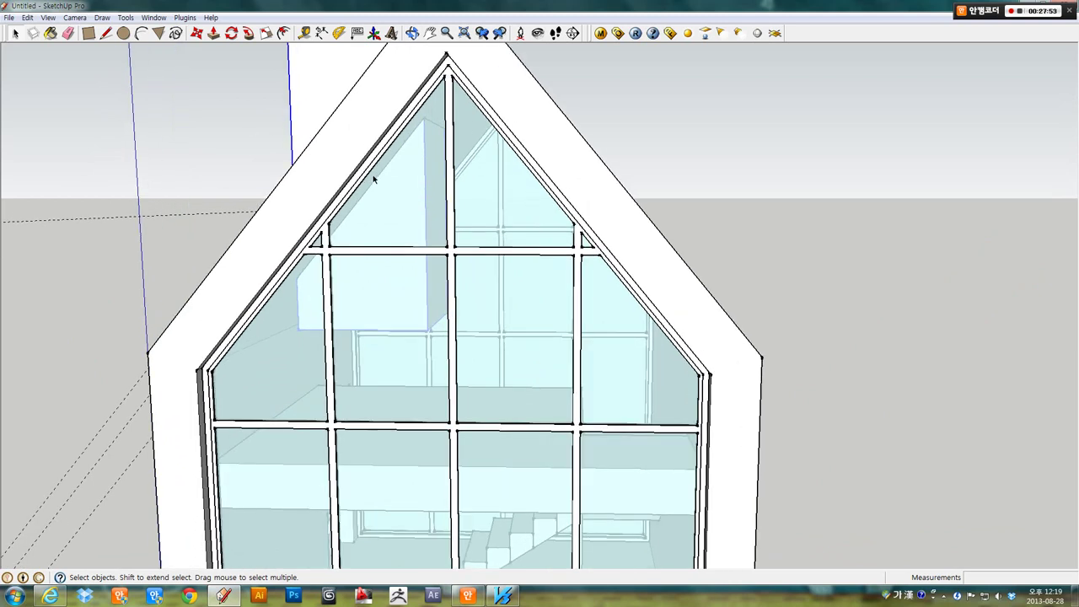
scroll(369, 175, down, 1)
scroll(369, 175, down, 2)
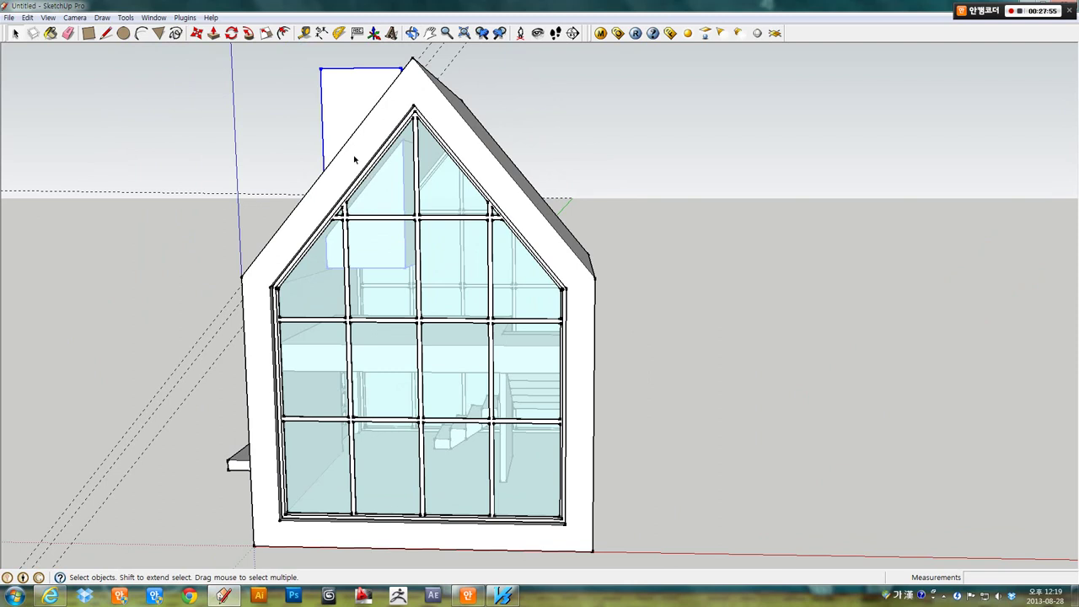
mouse_move(351, 150)
middle_down()
mouse_move(495, 190)
mouse_move(441, 217)
mouse_move(457, 175)
middle_up()
scroll(429, 197, up, 2)
middle_drag(358, 184, 549, 248)
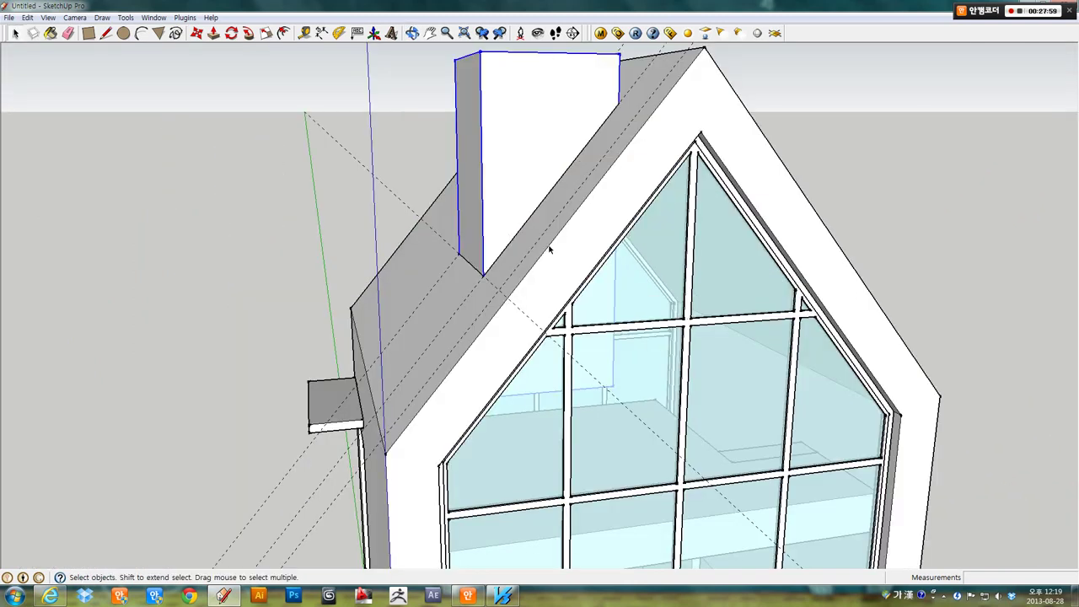
scroll(301, 176, up, 2)
scroll(301, 175, up, 2)
scroll(310, 177, up, 1)
mouse_move(309, 177)
middle_down()
mouse_move(439, 236)
mouse_move(481, 236)
mouse_move(434, 183)
mouse_move(458, 125)
middle_up()
scroll(413, 156, up, 3)
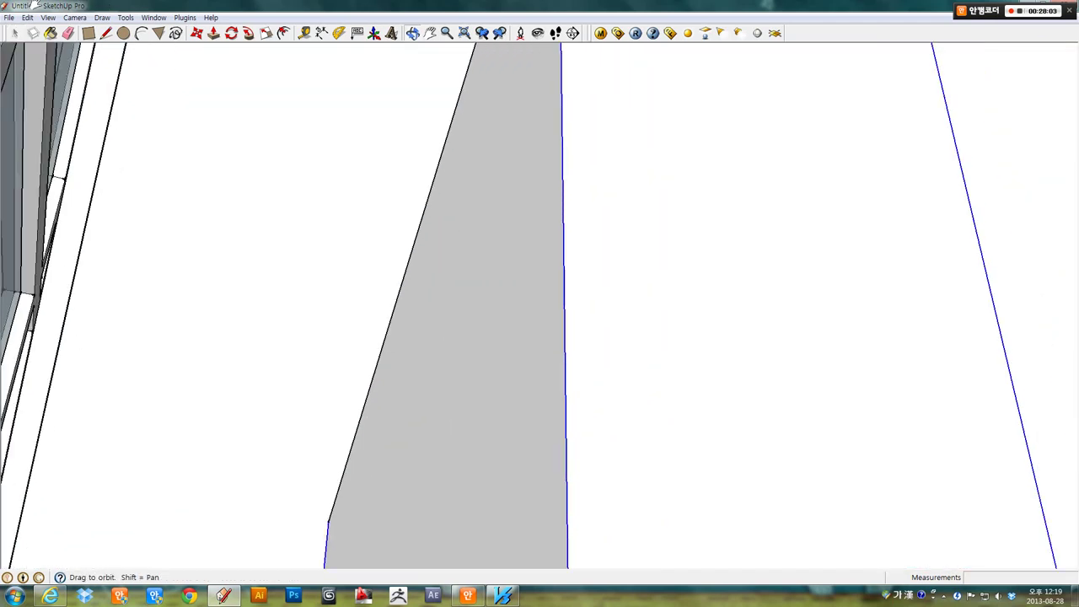
mouse_move(377, 170)
middle_down()
mouse_move(382, 147)
mouse_move(465, 144)
mouse_move(430, 182)
middle_up()
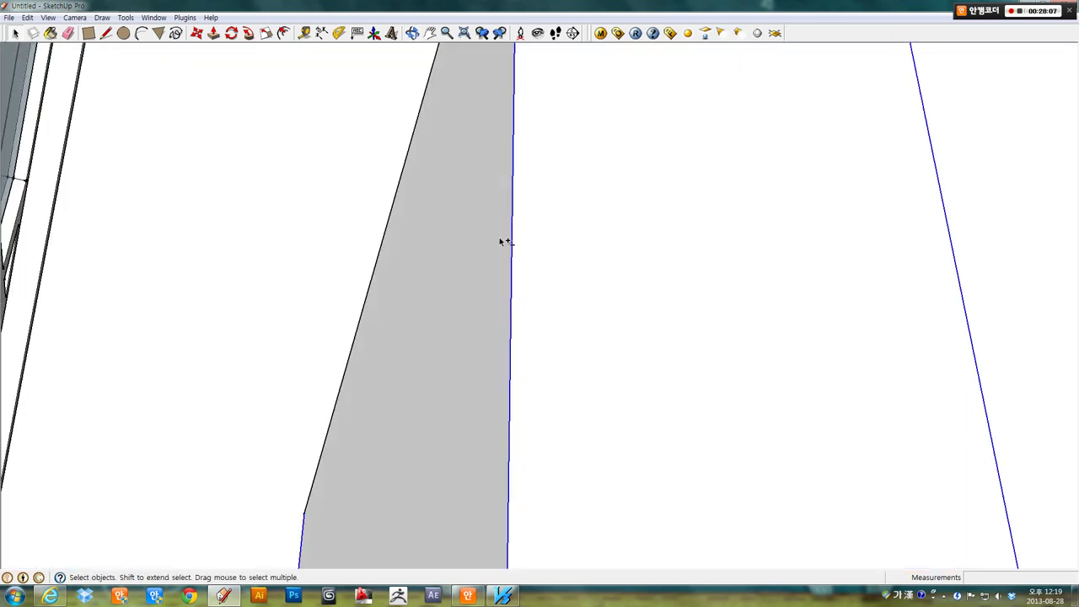
mouse_move(500, 242)
shift+middle_down()
mouse_move(285, 181)
mouse_move(490, 178)
shift+middle_up()
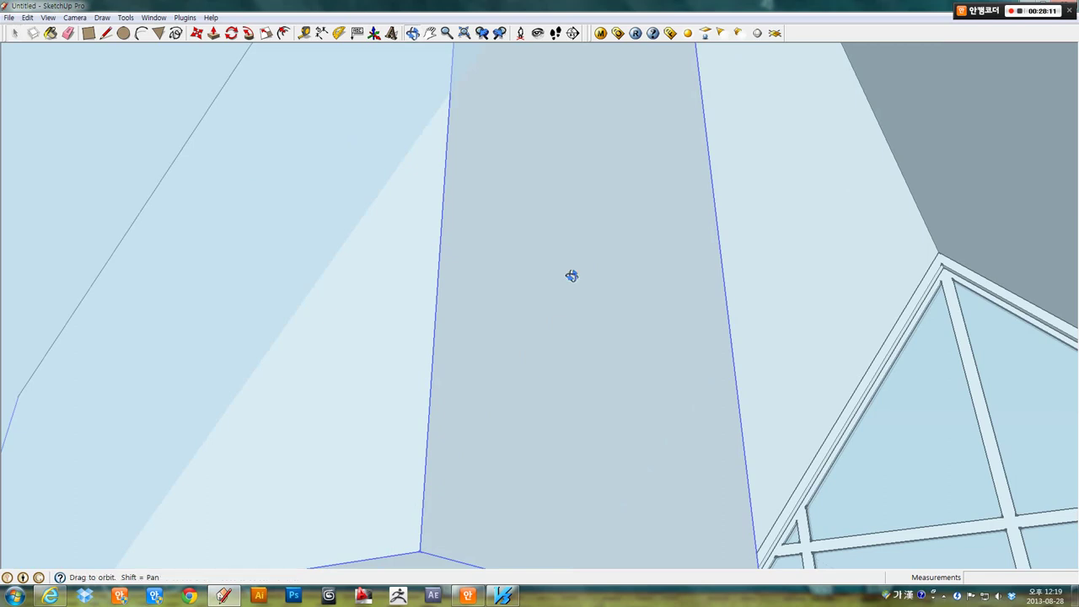
mouse_move(570, 275)
middle_down()
mouse_move(465, 231)
mouse_move(681, 231)
mouse_move(764, 248)
mouse_move(490, 244)
mouse_move(396, 292)
mouse_move(470, 175)
mouse_move(369, 265)
mouse_move(469, 208)
mouse_move(514, 254)
mouse_move(455, 303)
mouse_move(421, 278)
middle_up()
- Draw a diagonal line from the box's top apex to its right corner, splitting the side face
scroll(506, 268, down, 3)
scroll(496, 279, down, 2)
scroll(496, 274, down, 2)
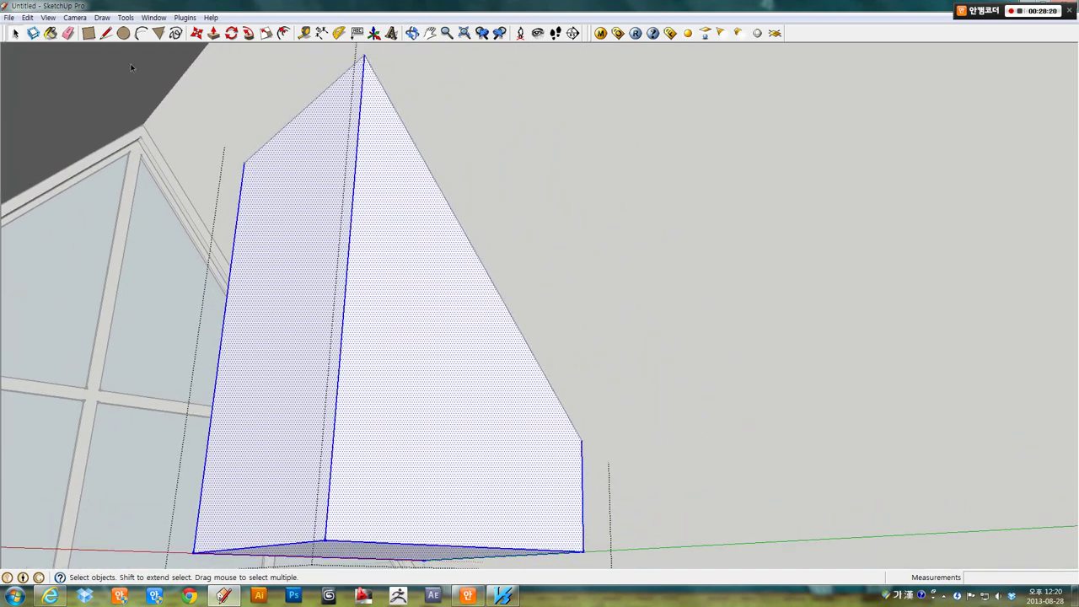
click(102, 33)
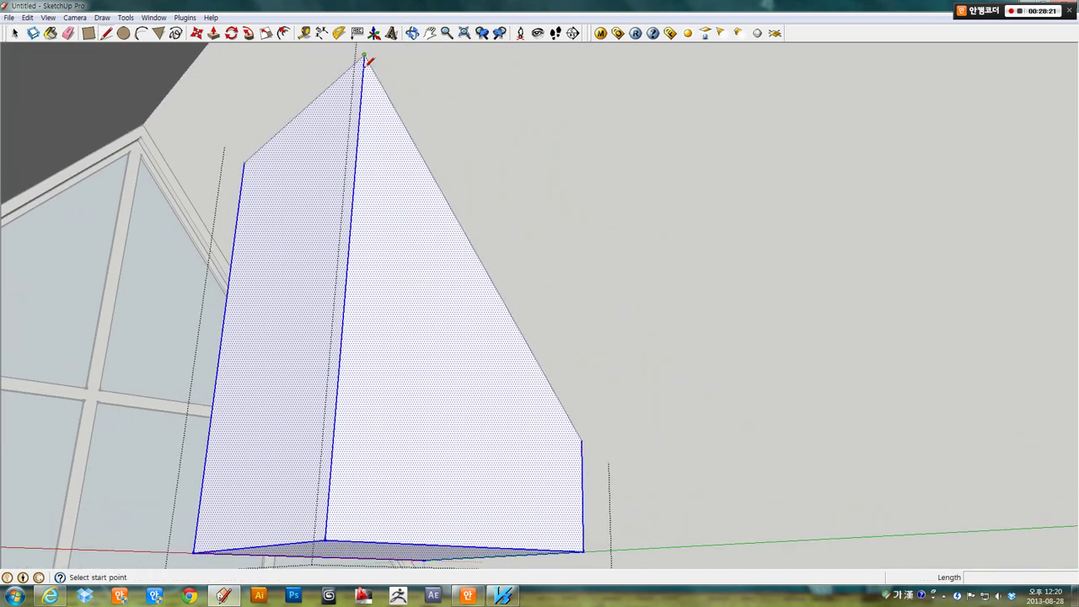
click(364, 56)
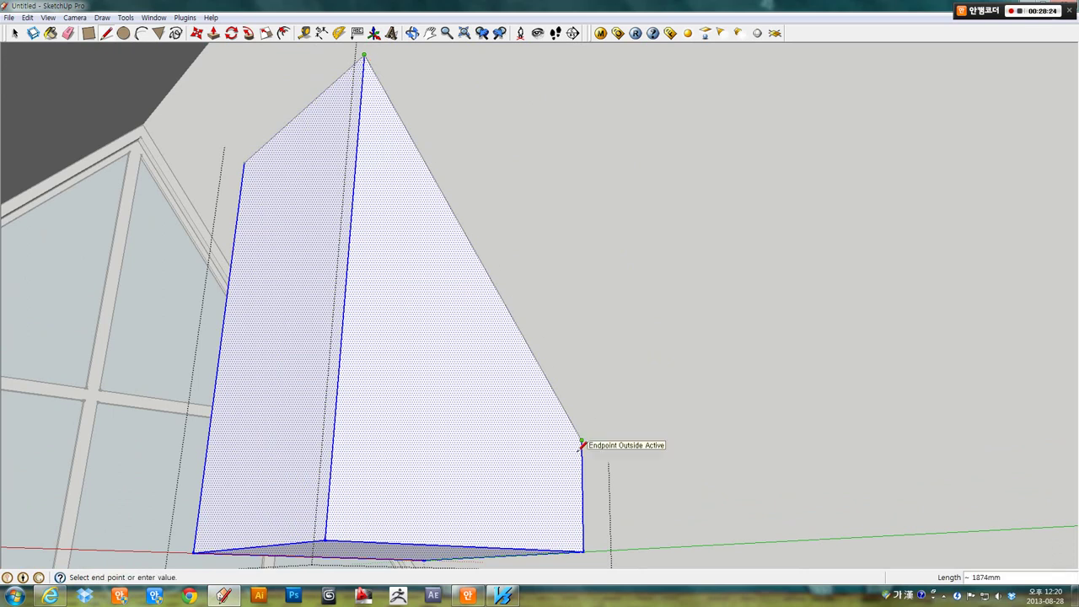
click(581, 442)
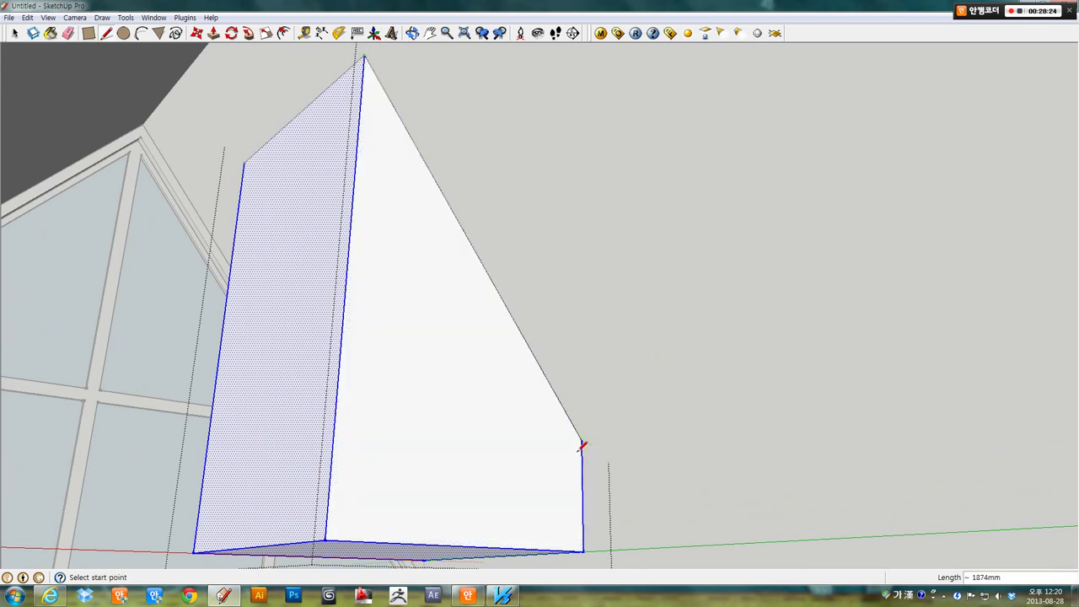
- Push the right wedge face 1200 mm through to remove it
click(213, 33)
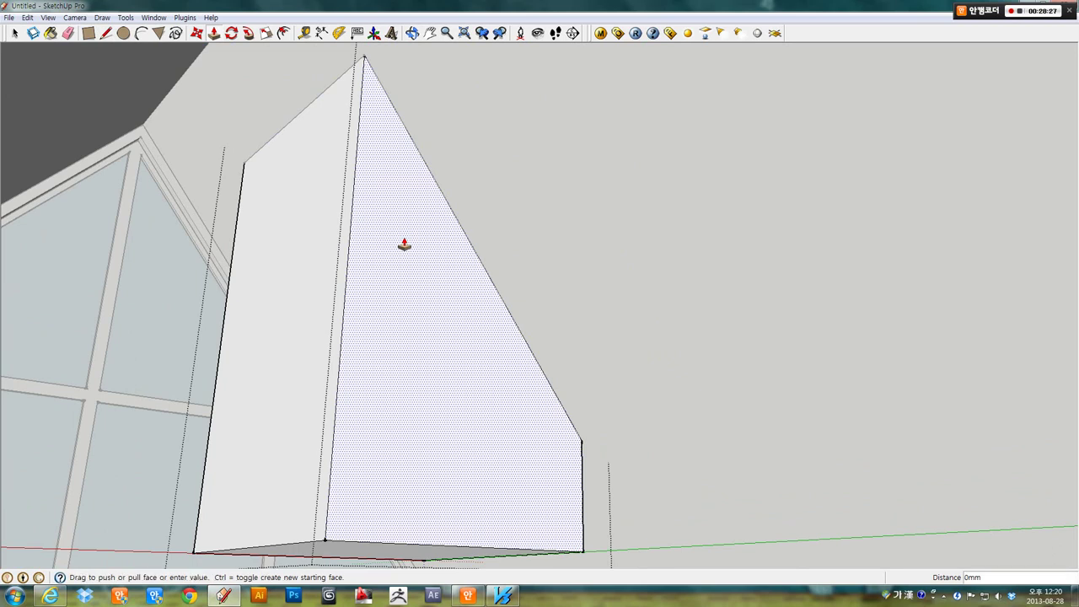
drag(404, 244, 231, 289)
mouse_move(231, 289)
middle_down()
mouse_move(240, 177)
mouse_move(313, 193)
mouse_move(472, 258)
mouse_move(701, 316)
middle_up()
scroll(506, 234, down, 2)
scroll(517, 224, down, 3)
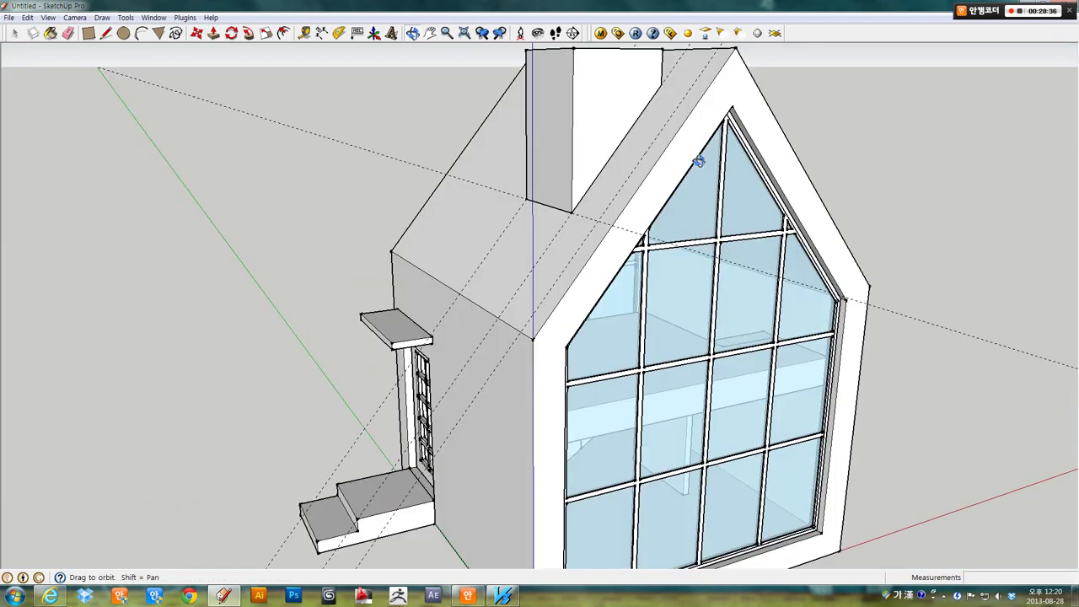
- Turn to the chimney side of the house and select the chimney's connected geometry
middle_drag(768, 141, 523, 249)
scroll(523, 249, up, 3)
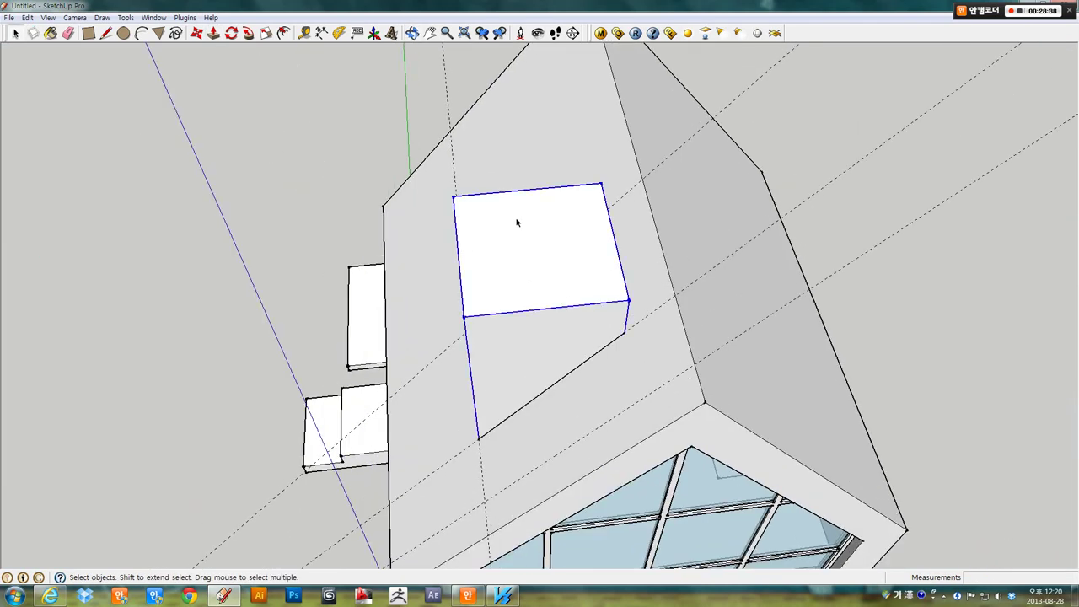
scroll(519, 224, up, 1)
scroll(516, 223, up, 1)
scroll(507, 226, up, 1)
triple_click(507, 225)
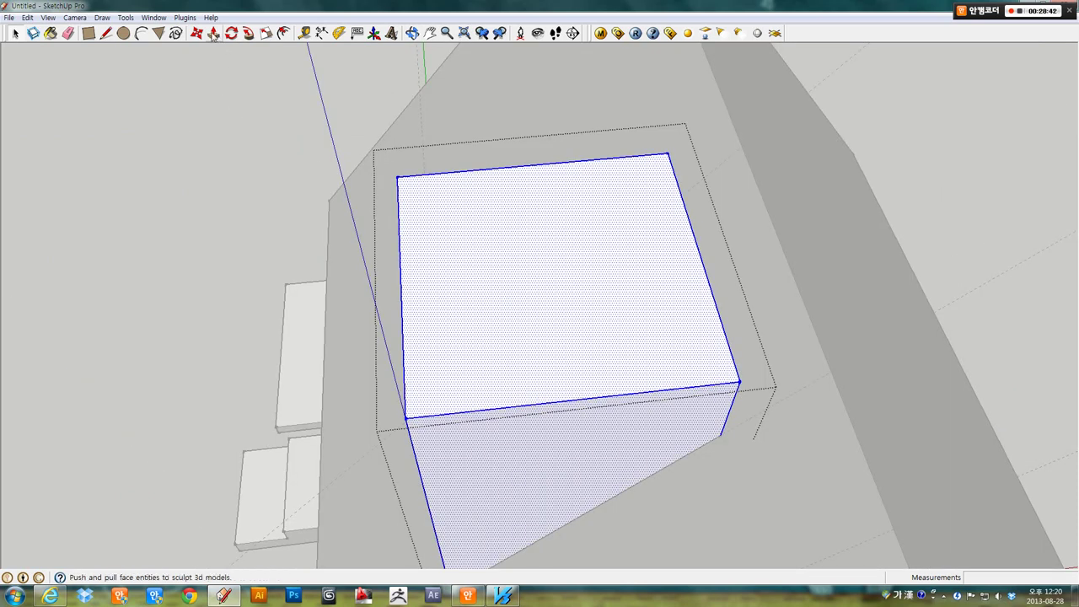
click(266, 33)
click(283, 33)
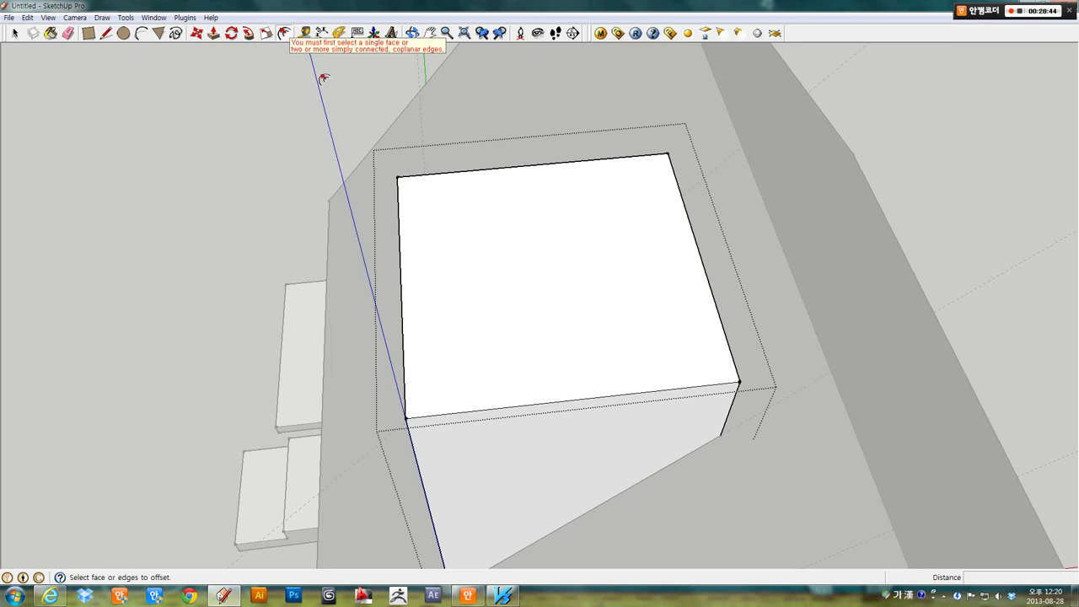
key(space)
- Offset an inset outline on the chimney's top face, redoing the first 100 mm attempt
click(446, 215)
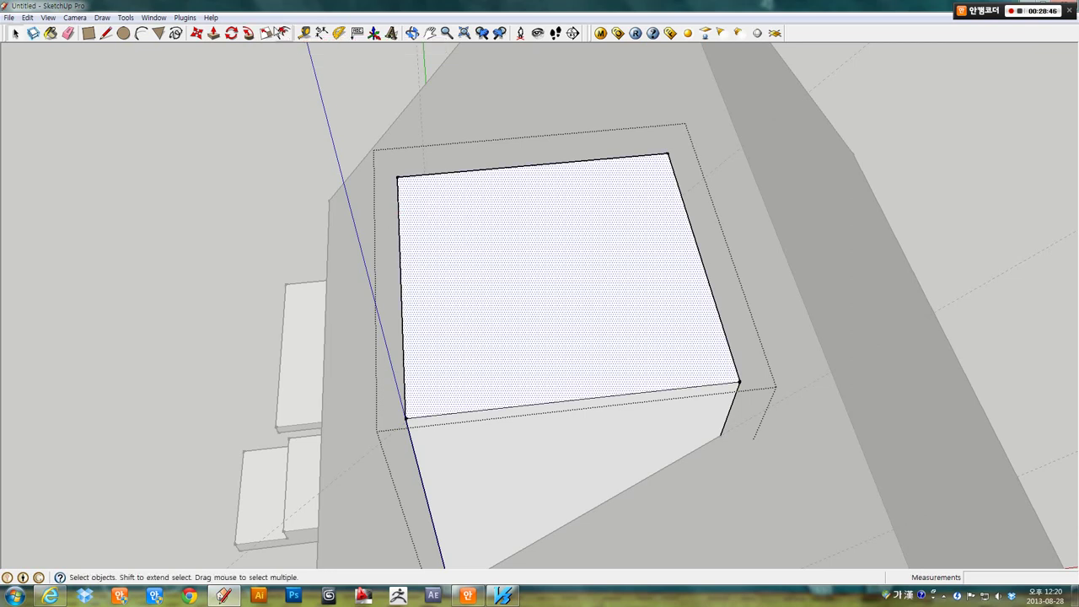
click(284, 33)
click(411, 178)
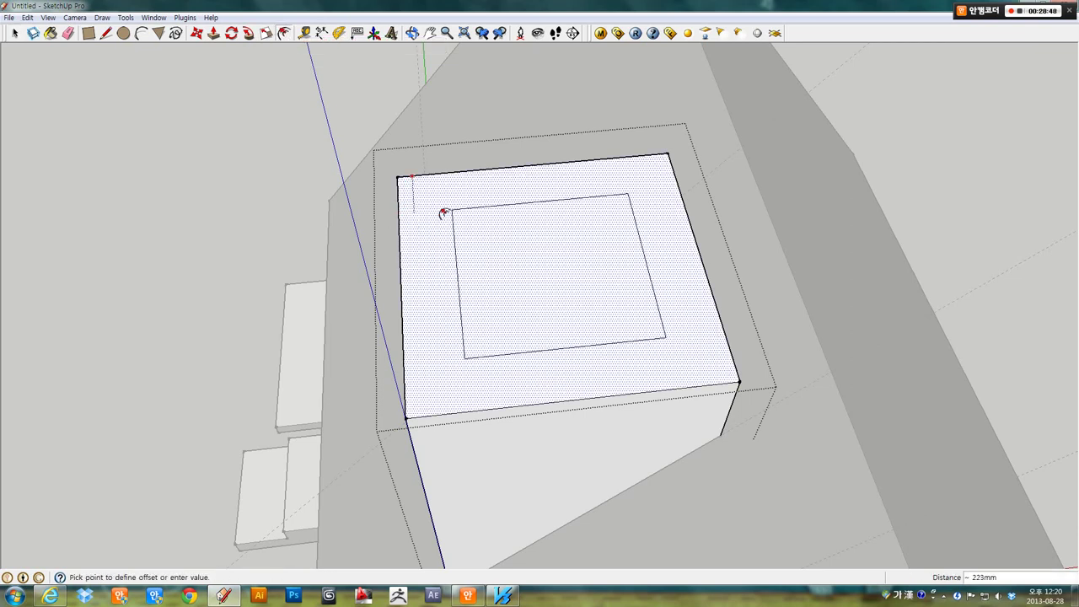
text(100)
key(Return)
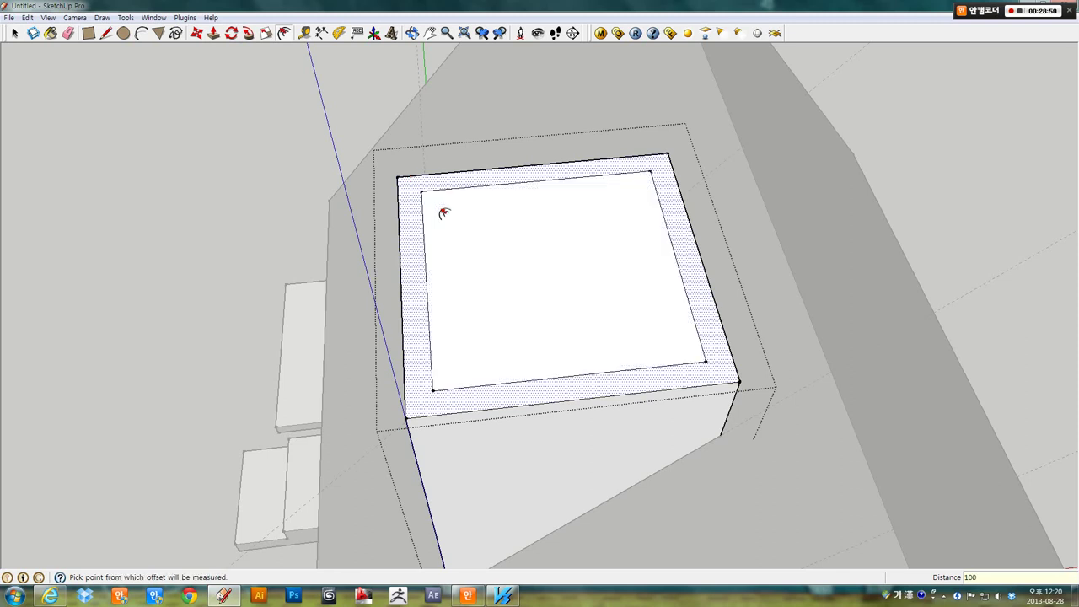
mouse_move(445, 190)
middle_down()
mouse_move(798, 178)
mouse_move(574, 219)
middle_up()
key(ctrl+z)
click(573, 219)
text(150)
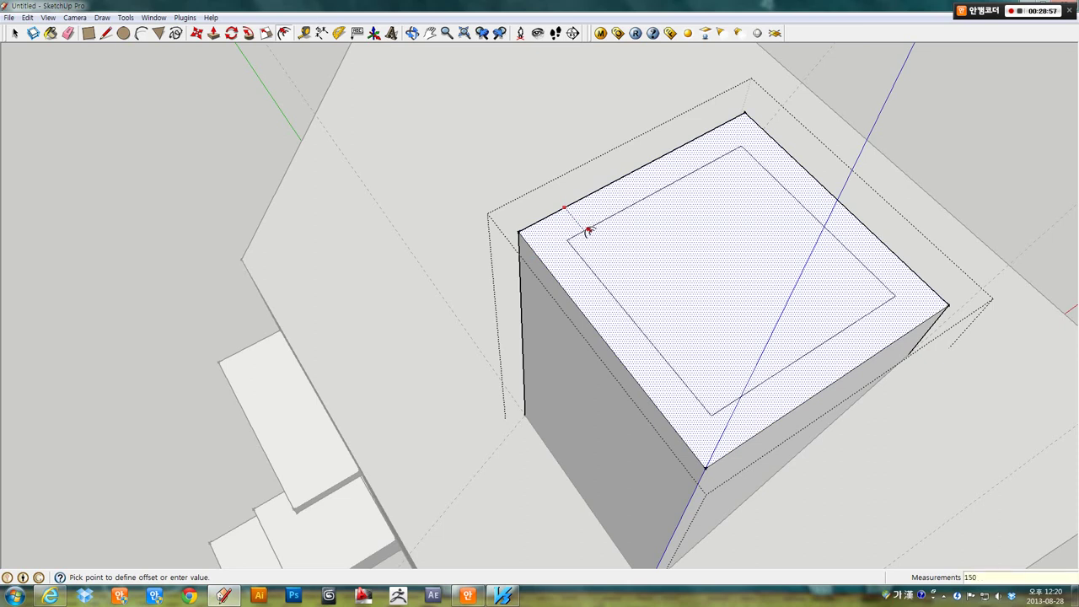
key(Return)
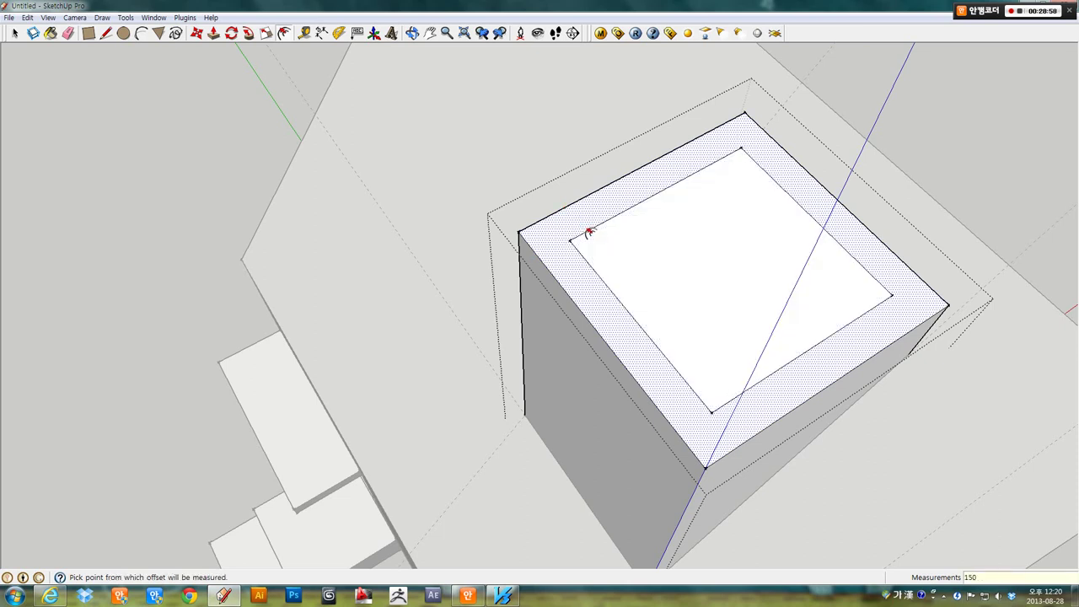
- Push the inner top square deep down into the chimney box
middle_drag(588, 232, 413, 276)
key(space)
triple_click(520, 269)
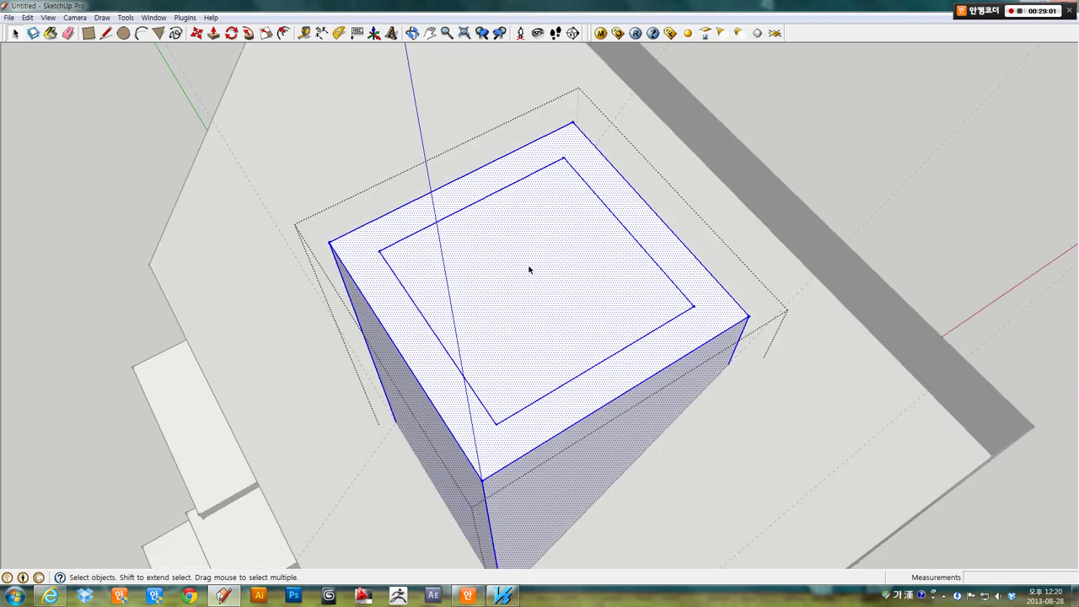
click(532, 271)
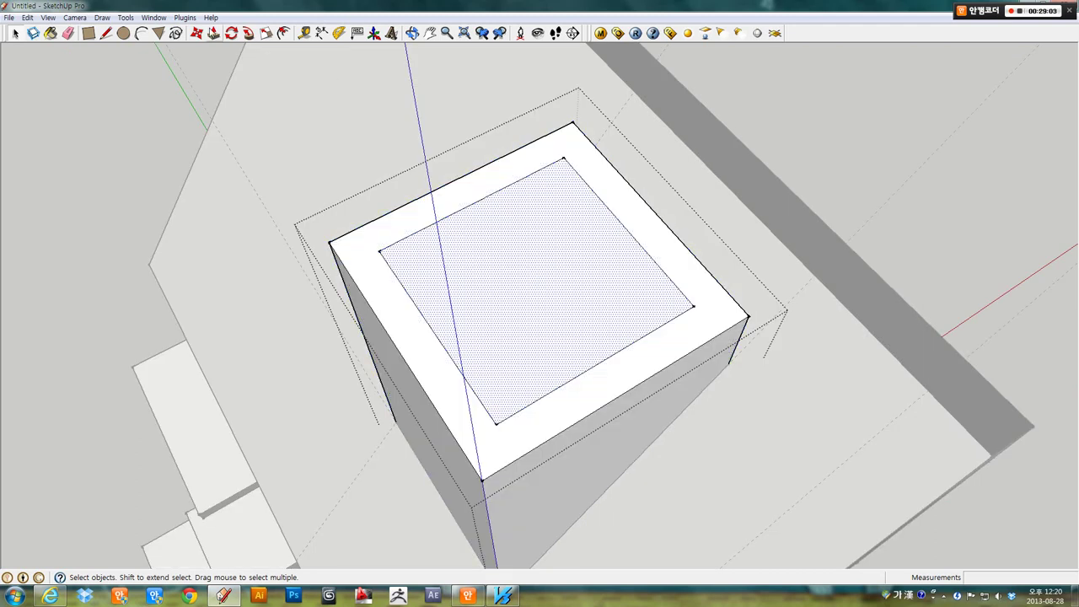
key(p)
drag(582, 238, 608, 334)
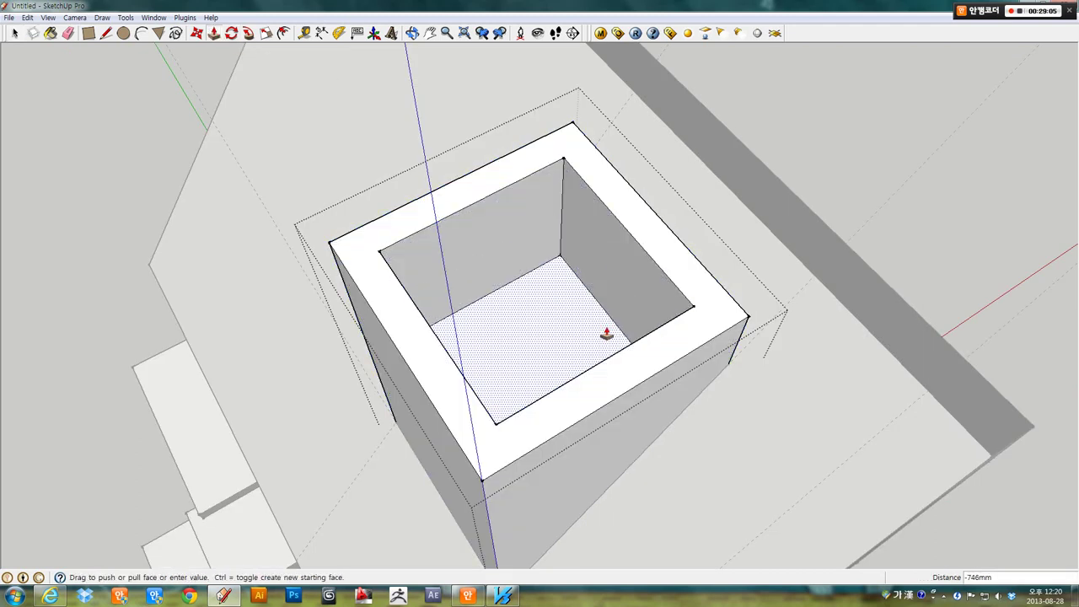
mouse_move(608, 334)
middle_down()
mouse_move(347, 16)
mouse_move(395, 72)
middle_up()
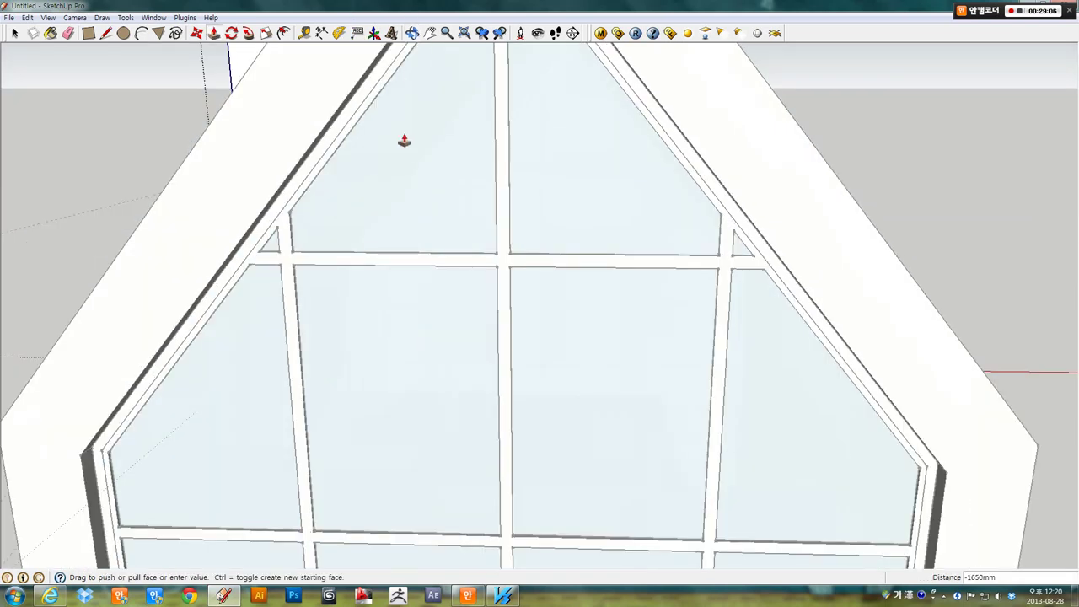
scroll(578, 307, up, 3)
middle_drag(579, 306, 576, 283)
scroll(484, 211, up, 3)
scroll(481, 227, up, 3)
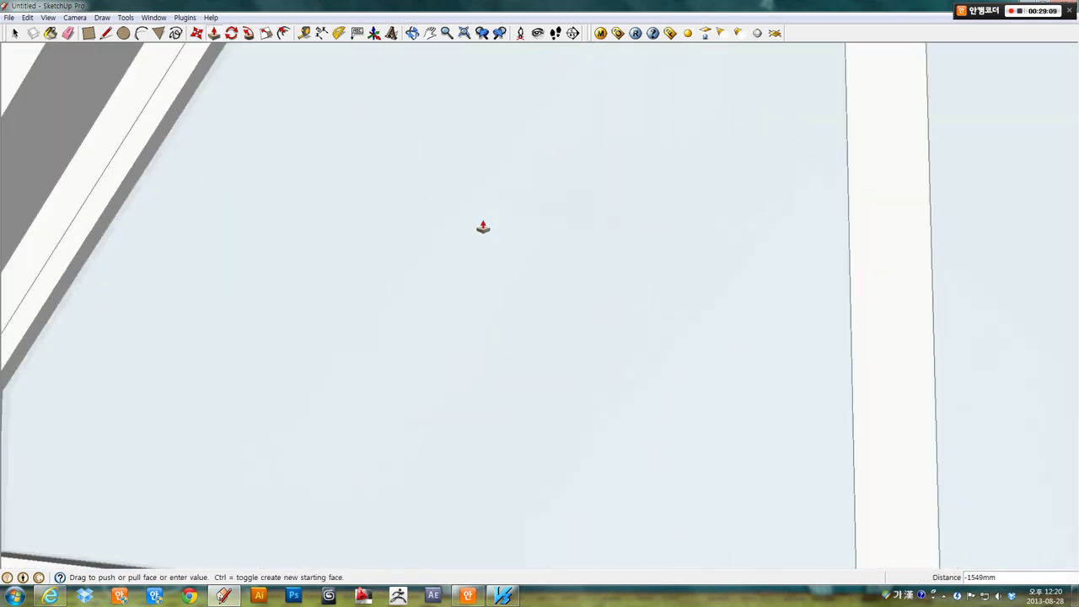
scroll(480, 228, up, 2)
mouse_move(480, 229)
middle_down()
mouse_move(76, 216)
mouse_move(85, 292)
middle_up()
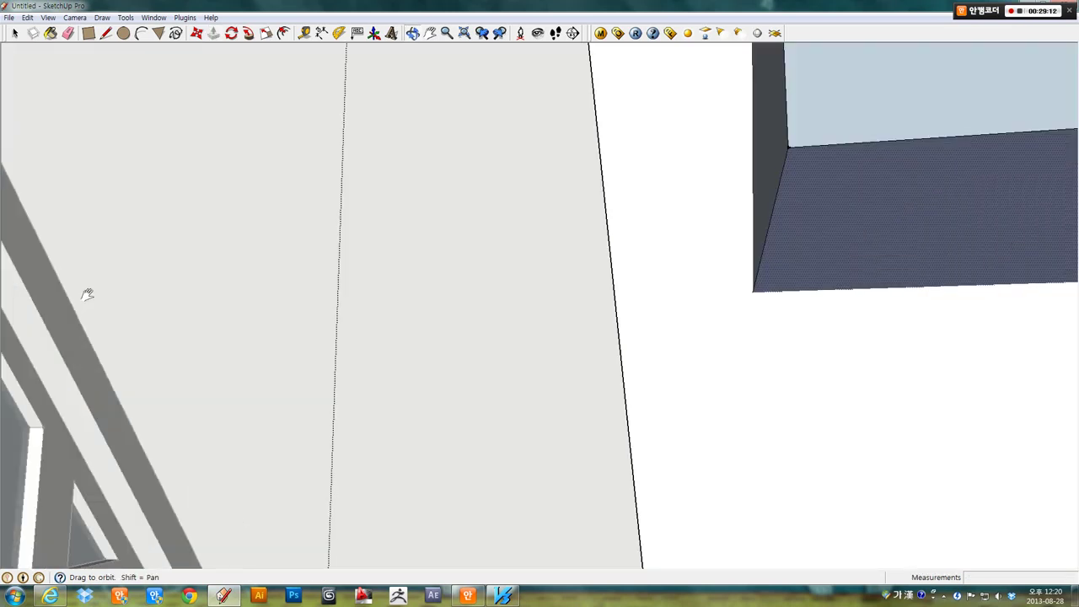
mouse_move(495, 305)
middle_down()
mouse_move(513, 313)
mouse_move(516, 304)
mouse_move(477, 248)
mouse_move(422, 240)
middle_up()
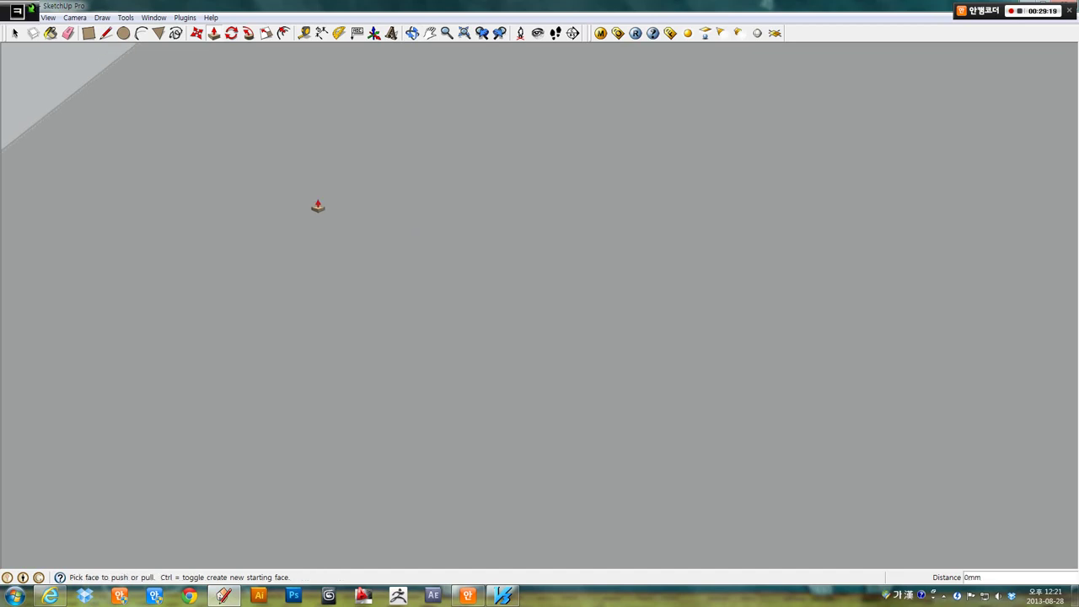
mouse_move(315, 205)
middle_down()
mouse_move(483, 316)
mouse_move(585, 328)
mouse_move(531, 277)
mouse_move(651, 252)
mouse_move(813, 90)
mouse_move(585, 224)
middle_up()
scroll(483, 313, down, 5)
- Select the chimney group and view the house from above
key(space)
click(585, 224)
middle_drag(607, 292, 448, 215)
right_click(456, 195)
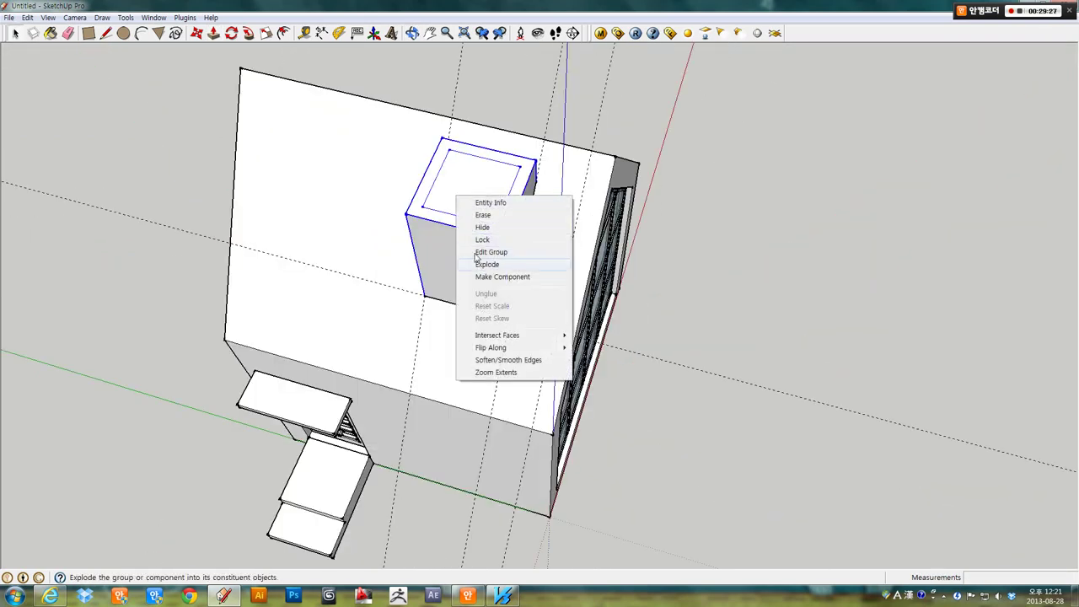
key(Escape)
mouse_move(506, 278)
middle_down()
mouse_move(462, 279)
mouse_move(443, 235)
middle_up()
scroll(360, 217, up, 3)
scroll(360, 217, down, 2)
middle_drag(360, 217, 425, 330)
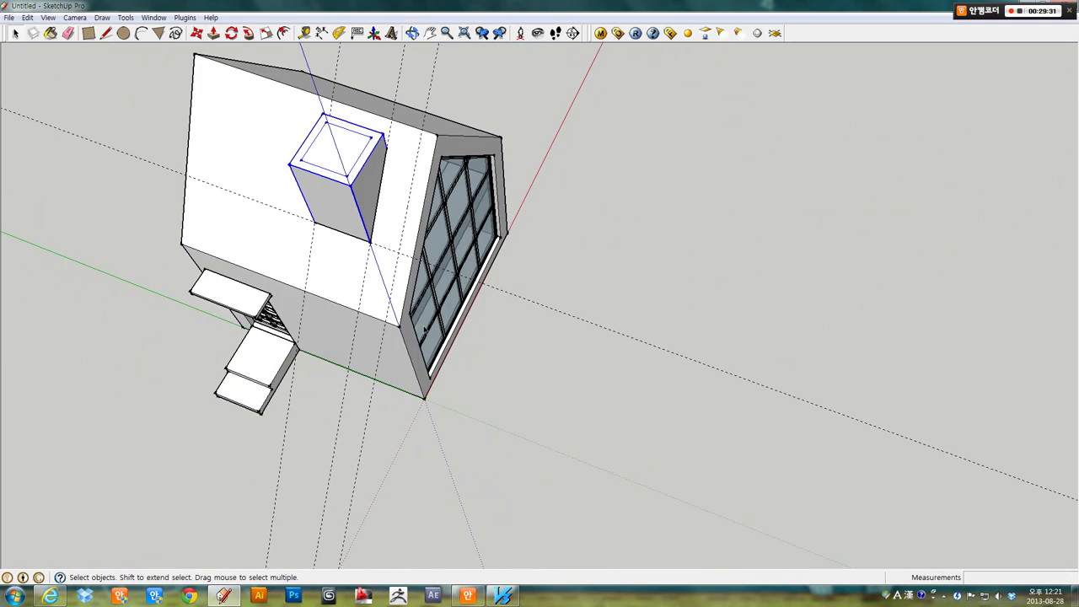
click(199, 34)
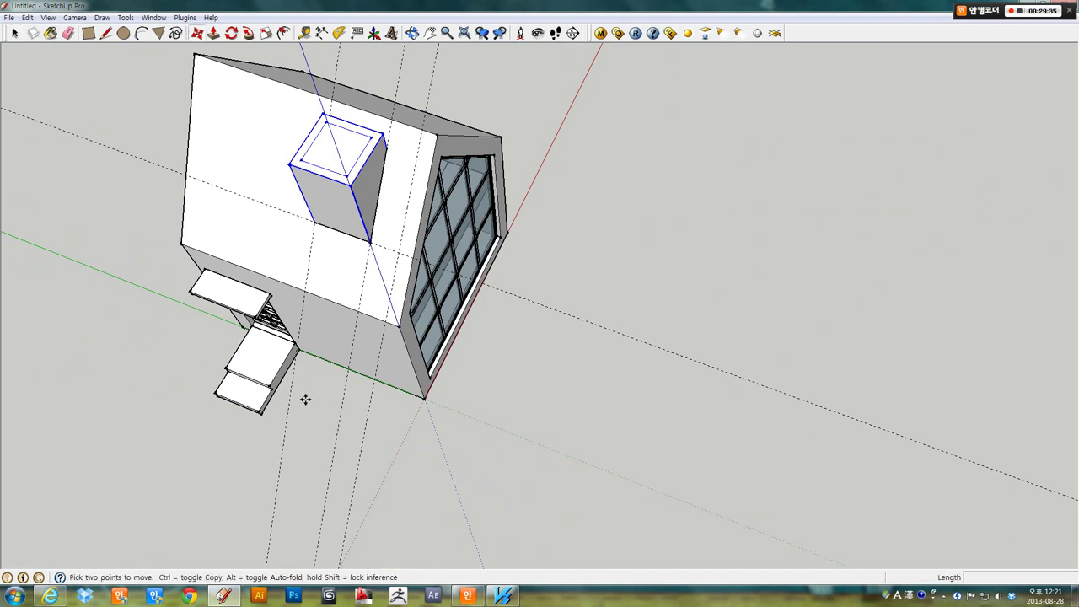
- Copy the chimney with Ctrl and place the copy beside the house
key(ctrl)
click(313, 405)
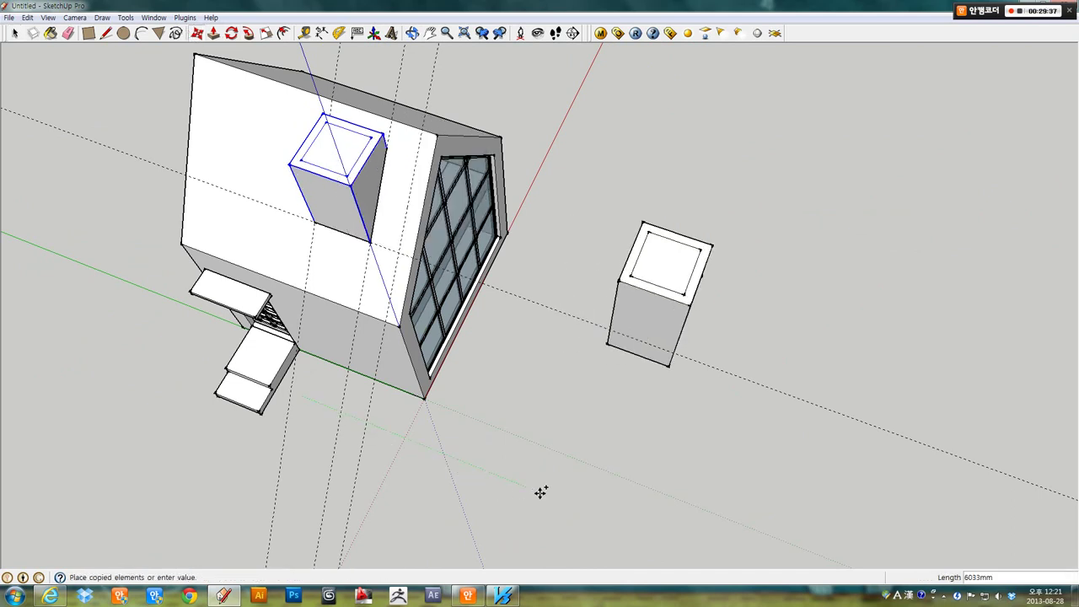
click(541, 492)
mouse_move(539, 492)
middle_down()
mouse_move(503, 346)
mouse_move(326, 239)
mouse_move(525, 342)
mouse_move(373, 138)
mouse_move(379, 294)
middle_up()
- Open the chimney copy for editing and select its top face
key(space)
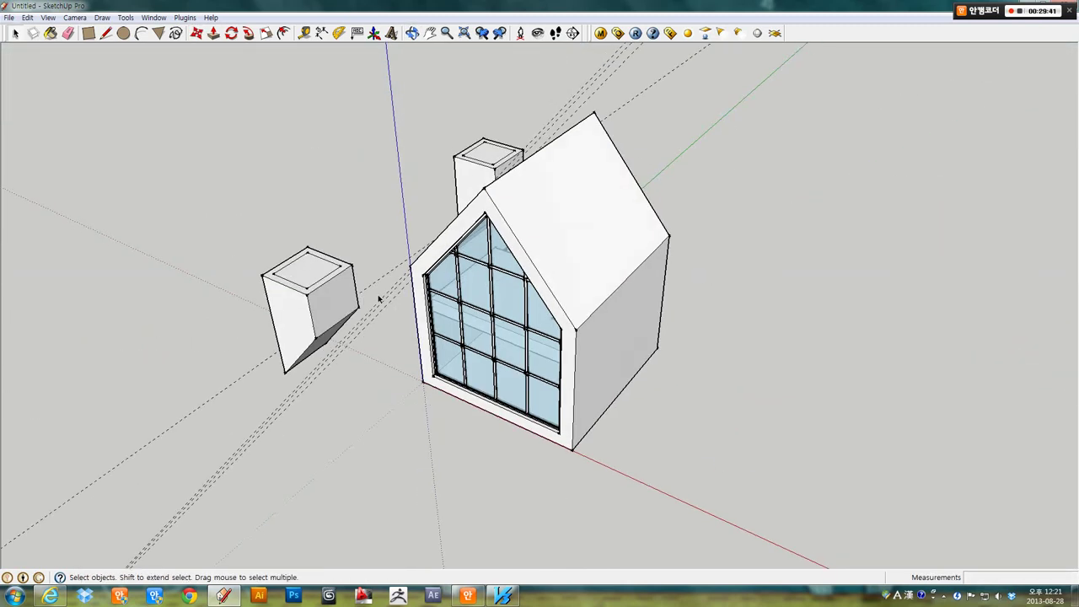
scroll(253, 261, up, 2)
click(253, 261)
double_click(252, 261)
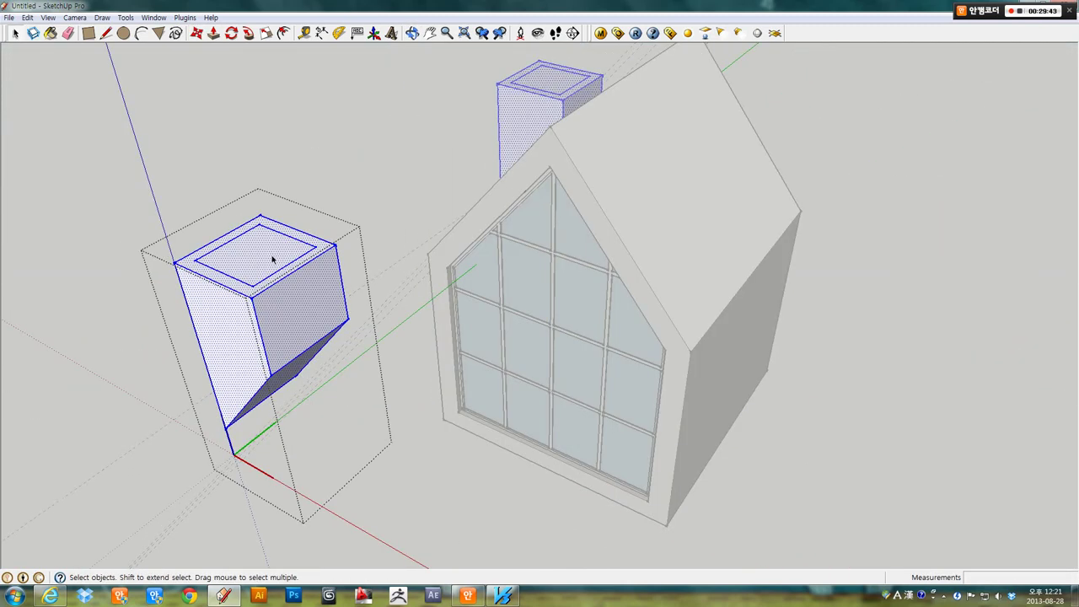
click(272, 259)
mouse_move(253, 259)
middle_down()
mouse_move(380, 250)
mouse_move(401, 278)
middle_up()
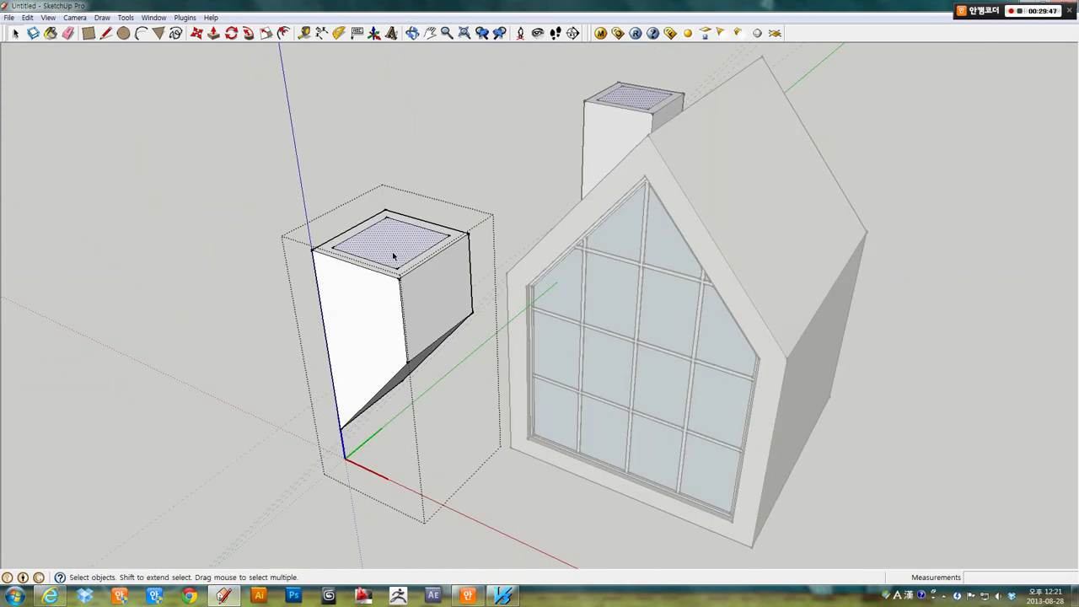
click(334, 173)
double_click(384, 241)
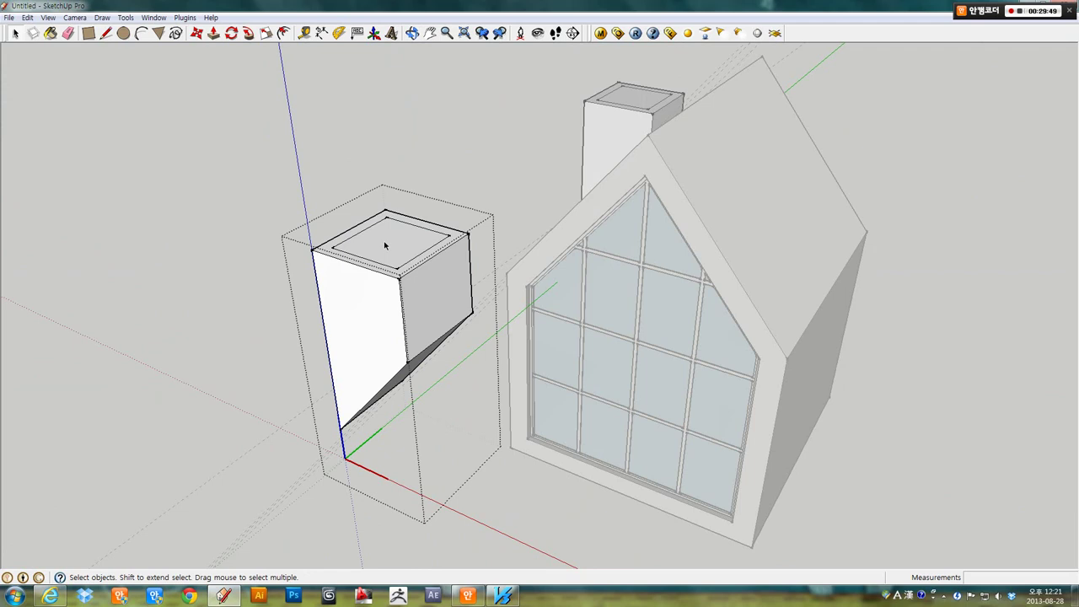
click(290, 147)
- Draw a square rectangle on the copy's top and select it
click(88, 32)
middle_drag(168, 113, 470, 349)
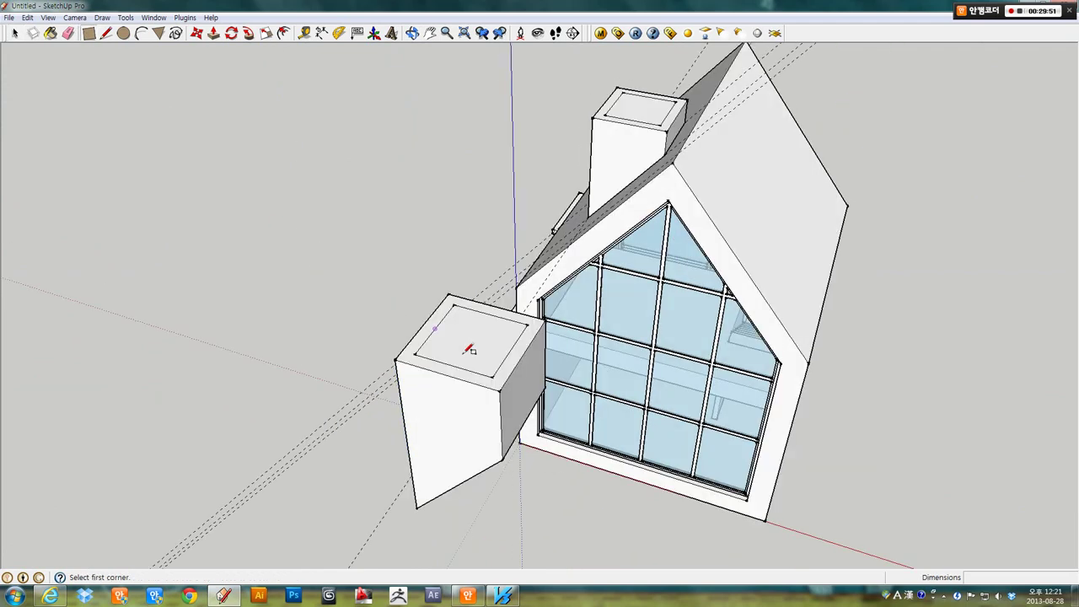
click(414, 361)
click(528, 326)
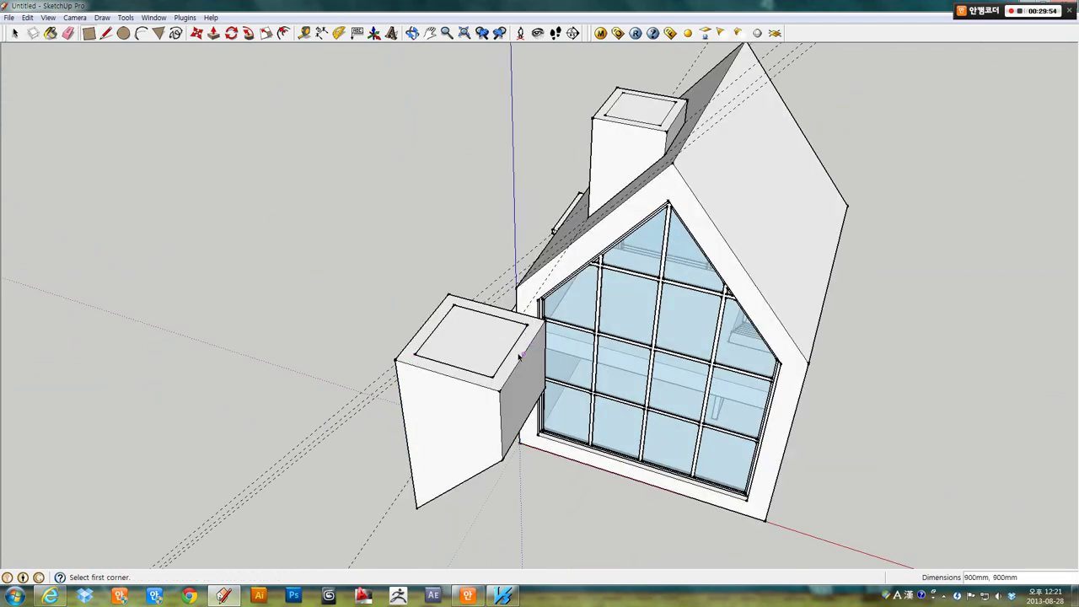
key(space)
click(468, 346)
middle_drag(468, 346, 473, 340)
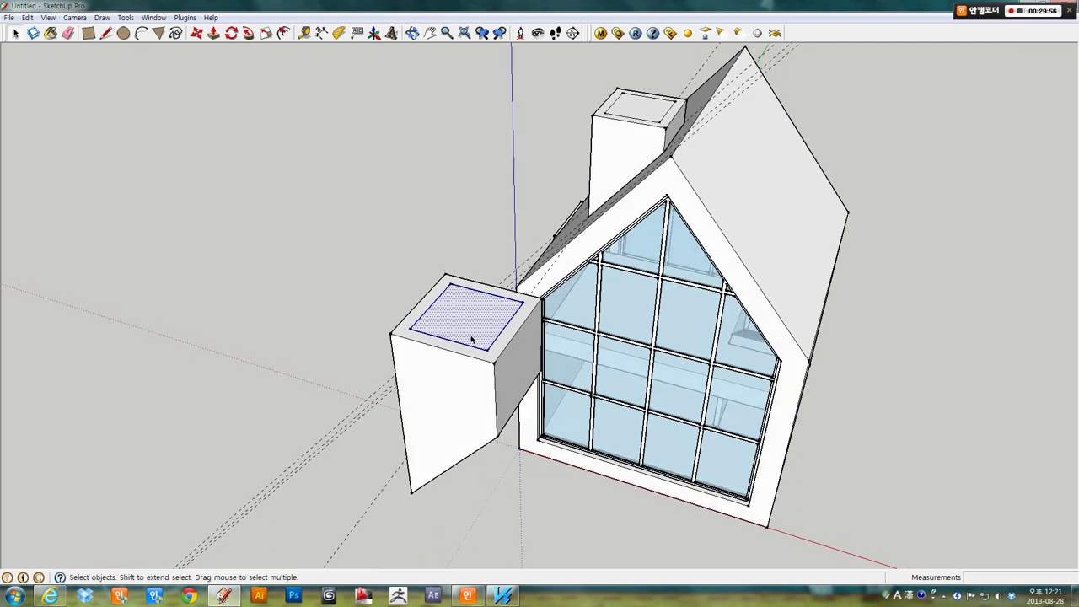
- Move the square face straight up so it floats above the box
key(m)
click(498, 440)
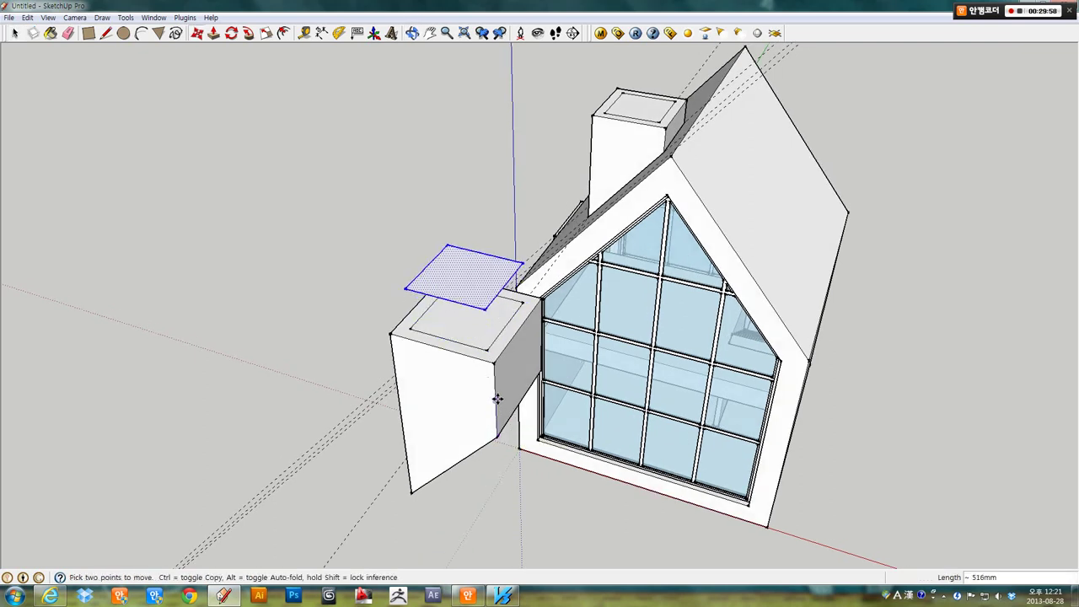
mouse_move(498, 391)
middle_down()
mouse_move(501, 351)
mouse_move(481, 338)
mouse_move(497, 407)
mouse_move(448, 352)
middle_up()
key(space)
click(451, 233)
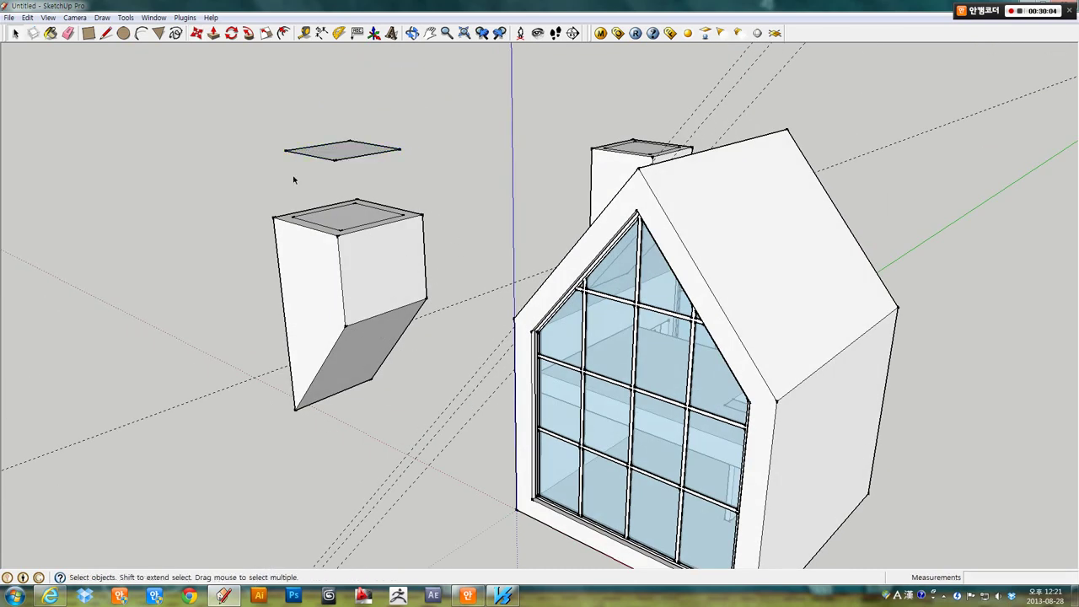
- Pull the floating square up into a 2780 mm tall box
click(337, 151)
mouse_move(354, 284)
middle_down()
mouse_move(359, 307)
mouse_move(310, 264)
middle_up()
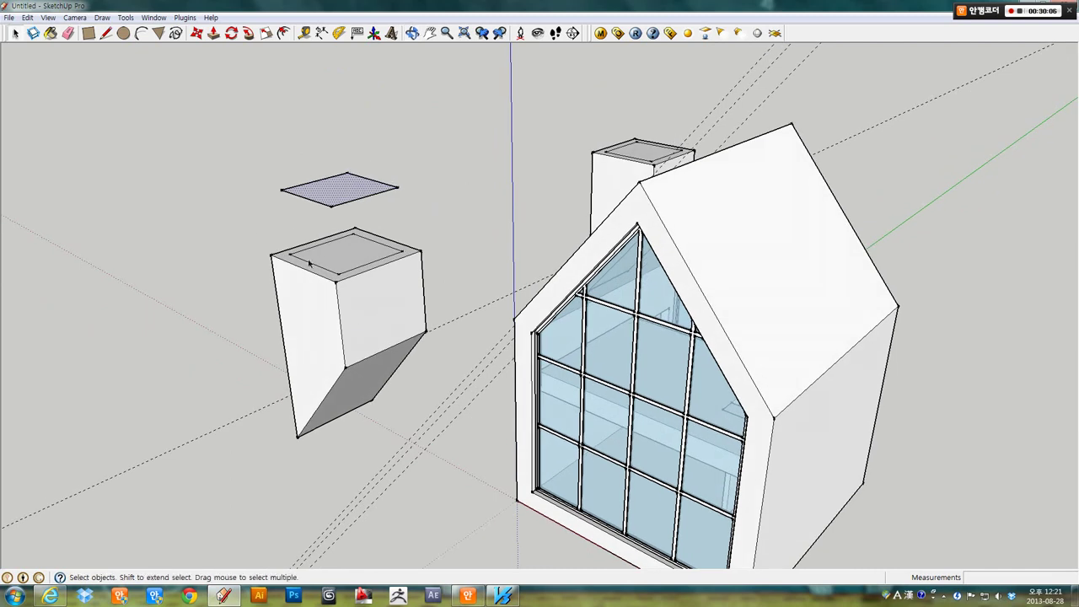
click(213, 33)
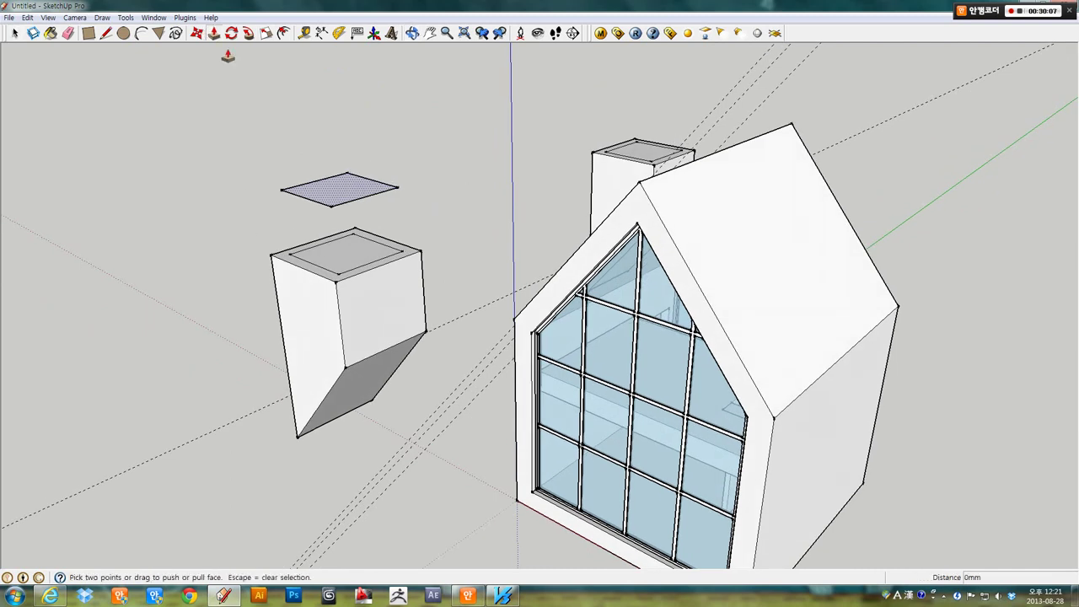
shift+middle_drag(224, 53, 338, 248)
key(ctrl+z)
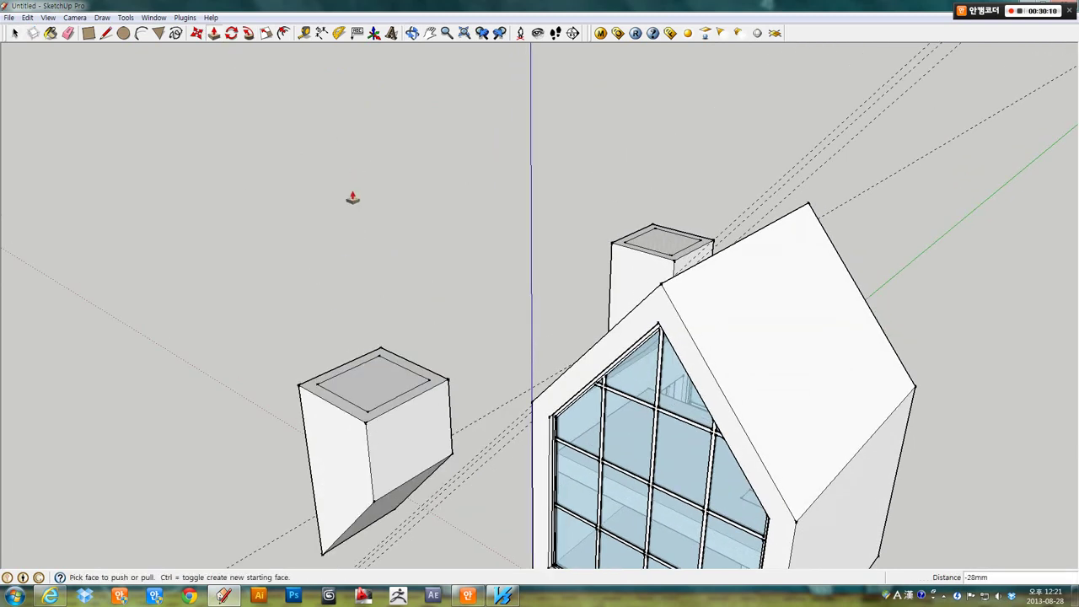
key(ctrl+y)
drag(361, 312, 401, 234)
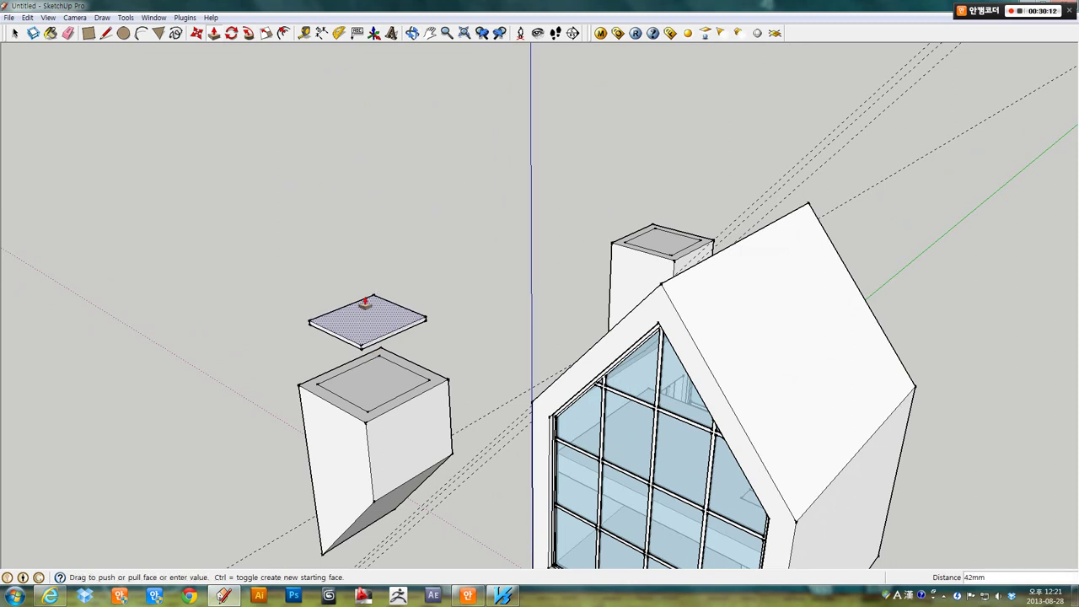
text(2780)
scroll(396, 211, down, 3)
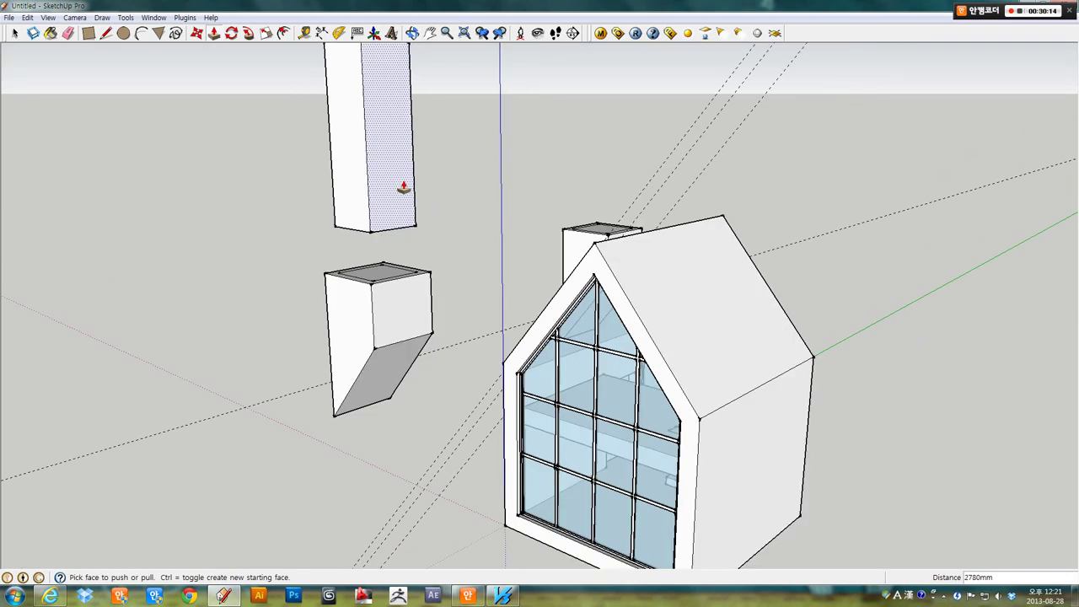
- Move the tall box down along the blue axis into the slanted block
key(space)
triple_click(372, 189)
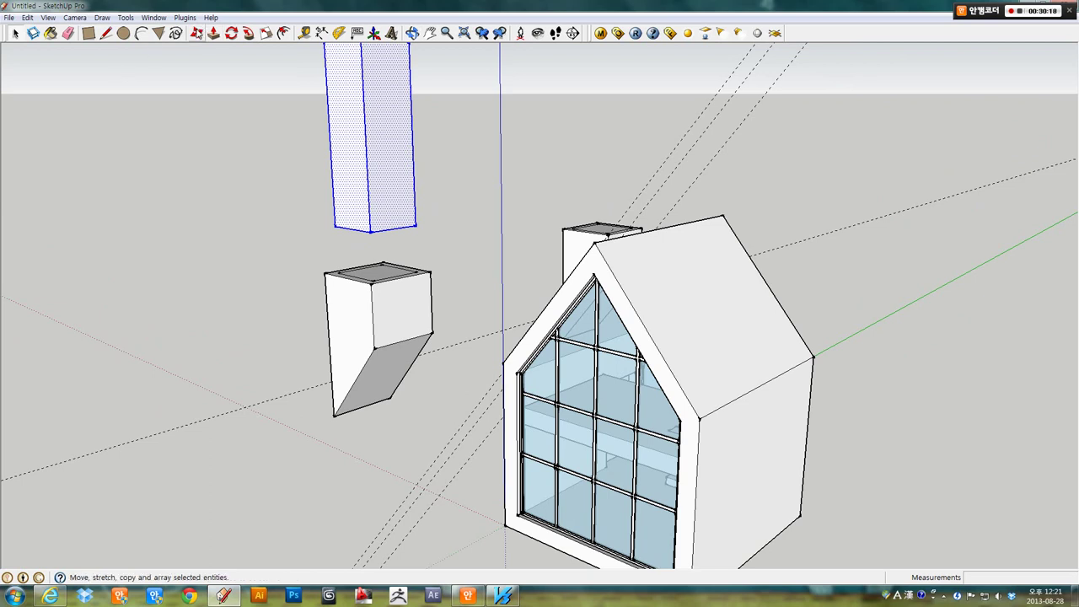
click(196, 33)
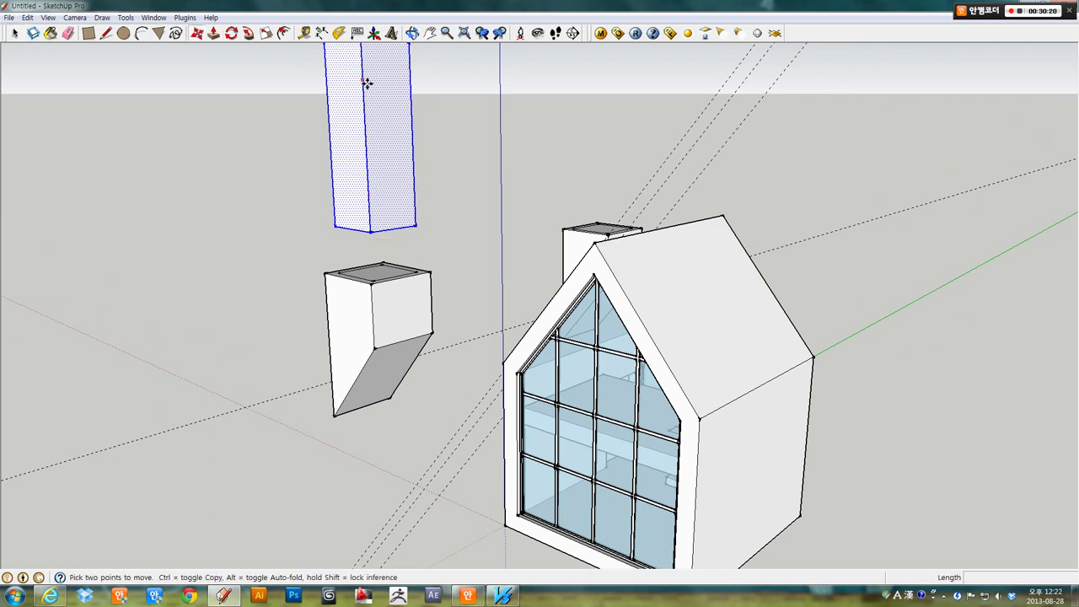
middle_drag(366, 81, 377, 183)
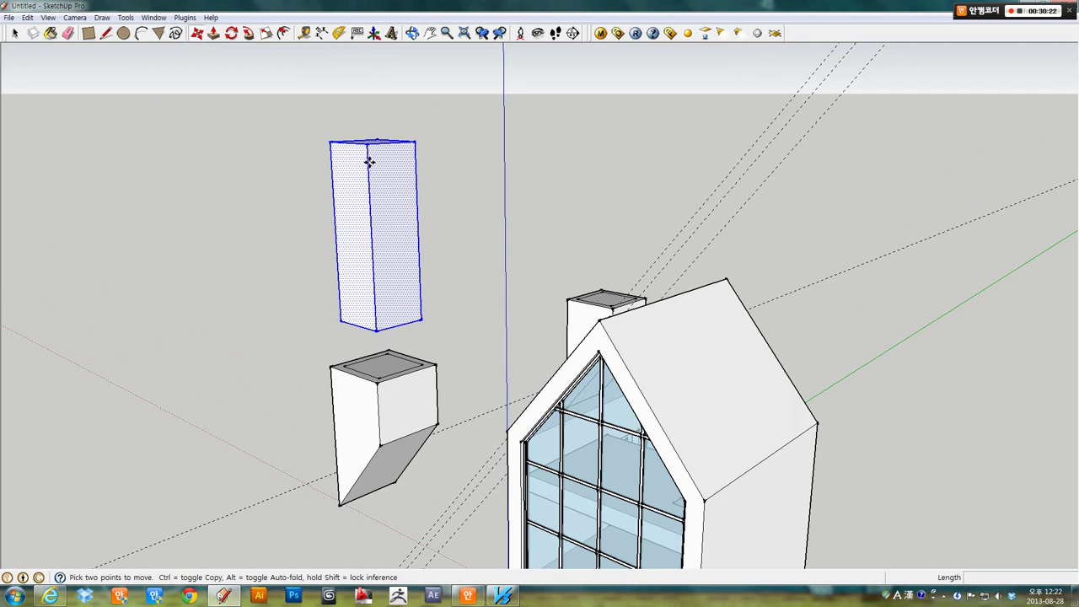
click(370, 162)
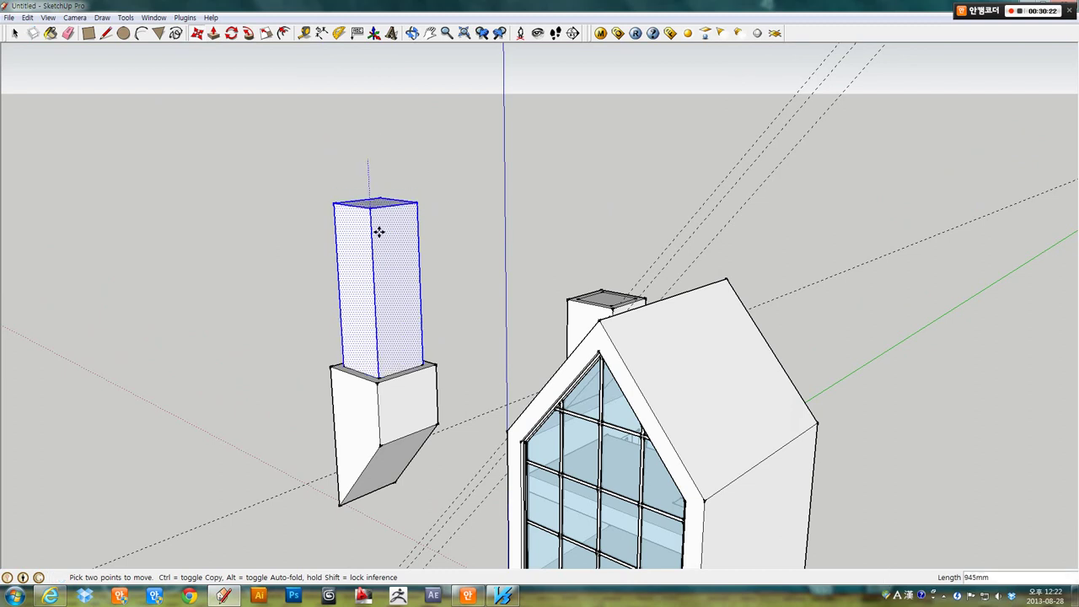
click(384, 373)
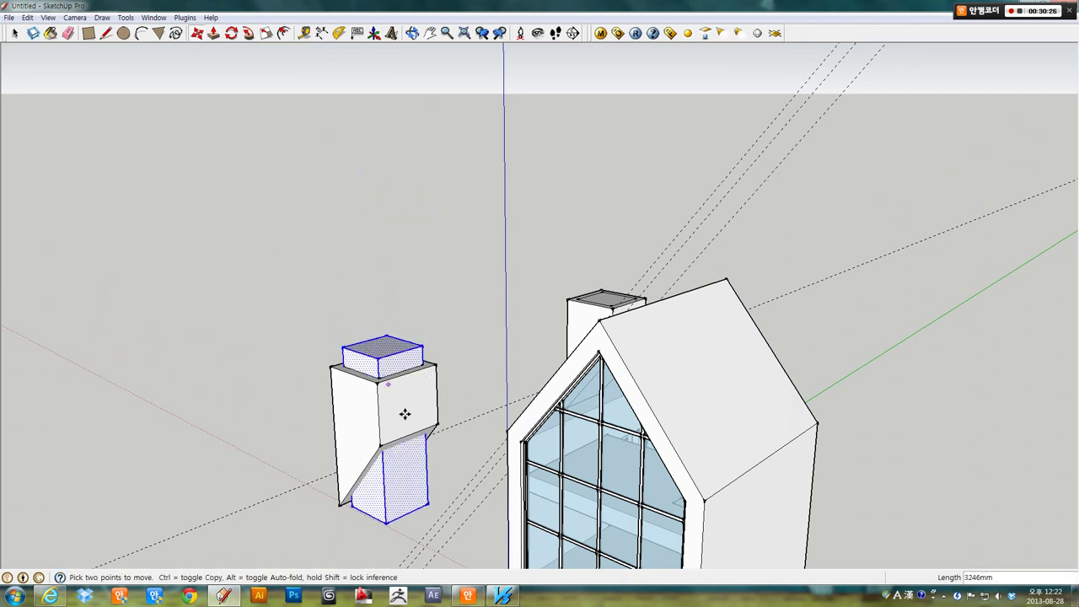
mouse_move(423, 429)
middle_down()
mouse_move(422, 367)
mouse_move(441, 295)
middle_up()
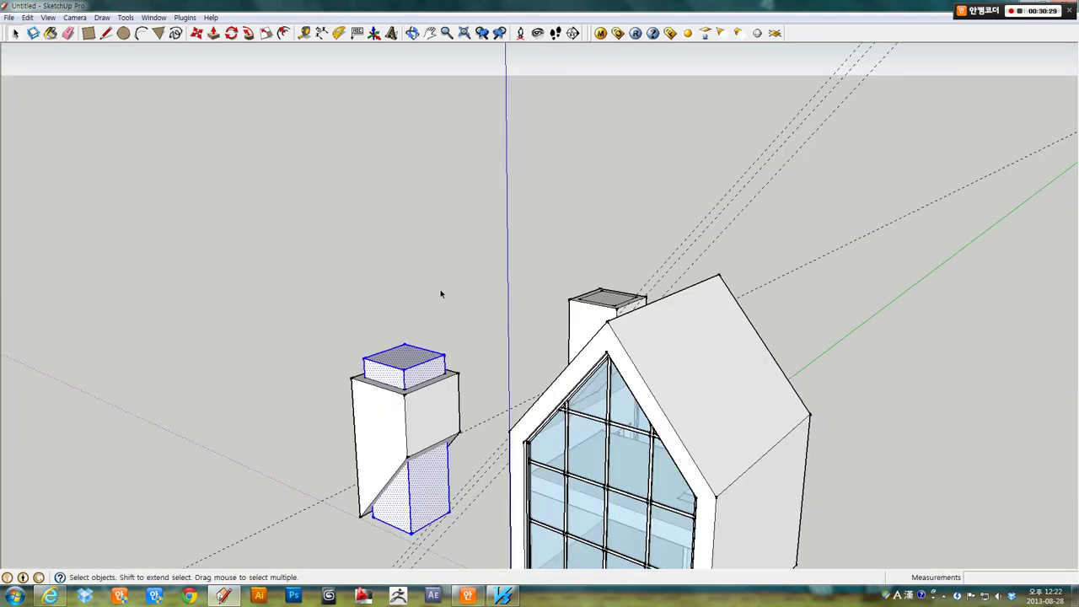
click(442, 320)
- Select all of the tall box's faces
middle_drag(333, 255, 358, 303)
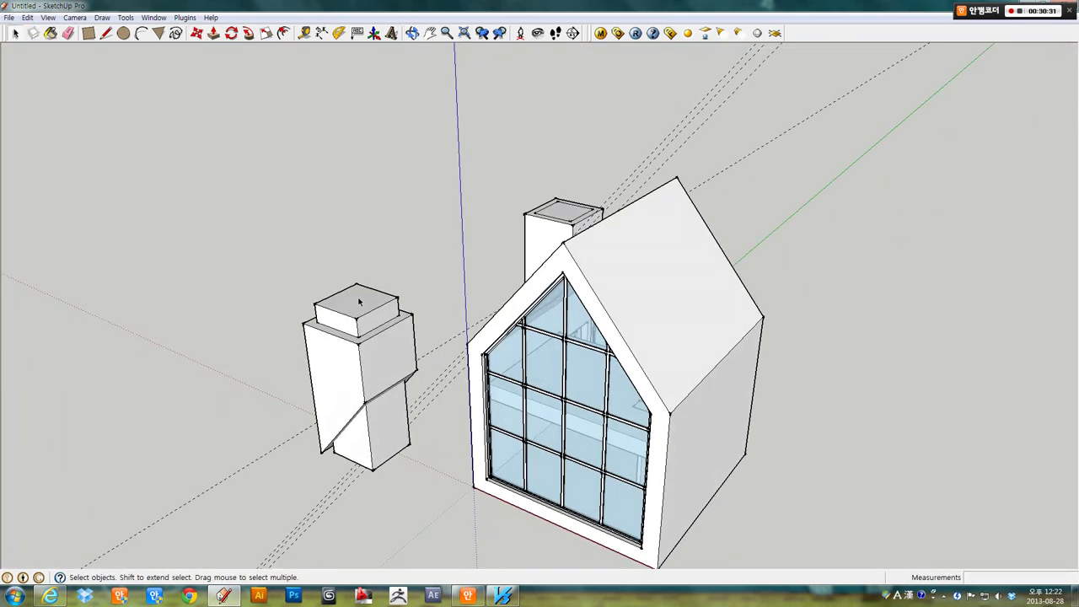
click(357, 308)
shift+click(375, 430)
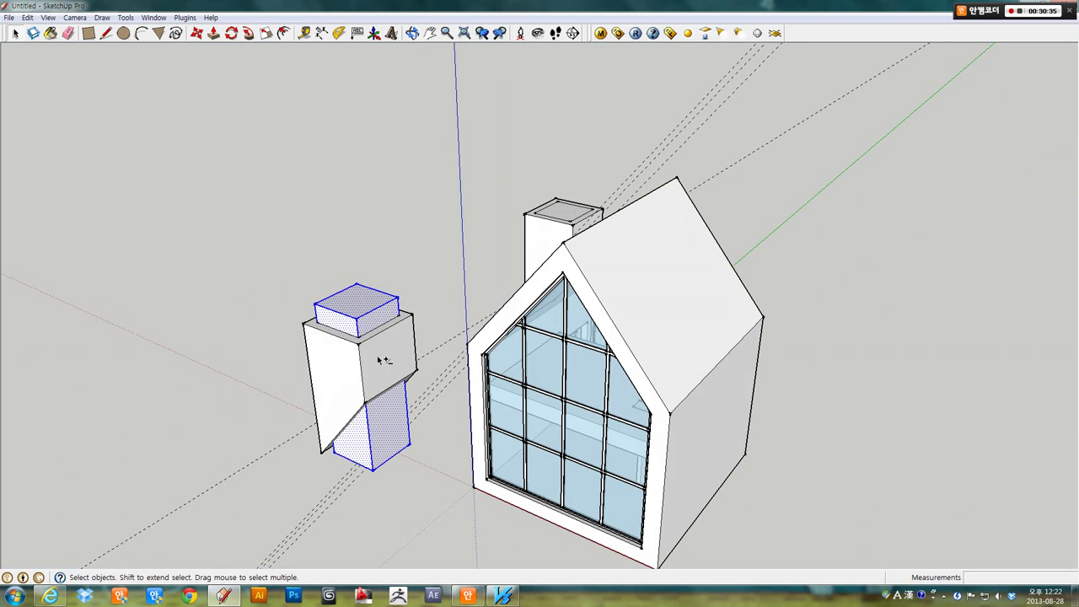
- Make the tall box's faces into a group
right_click(356, 312)
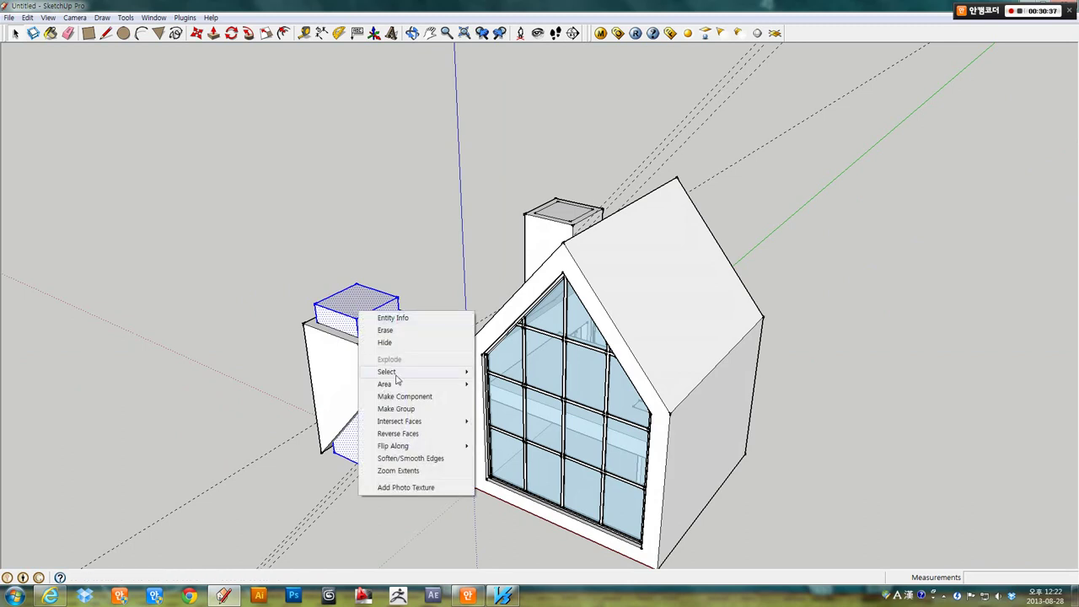
click(393, 409)
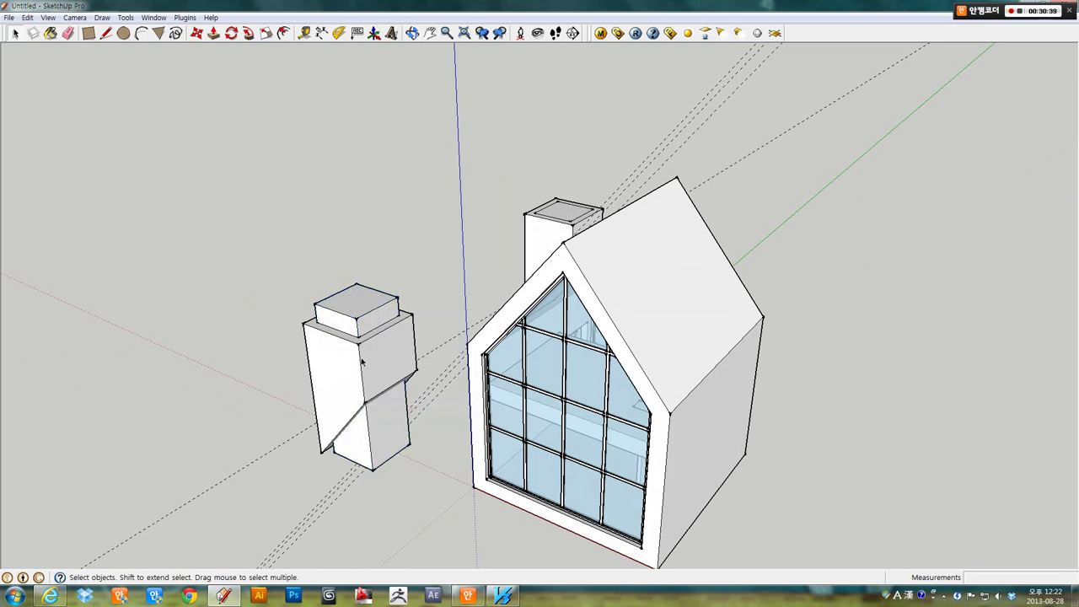
click(363, 365)
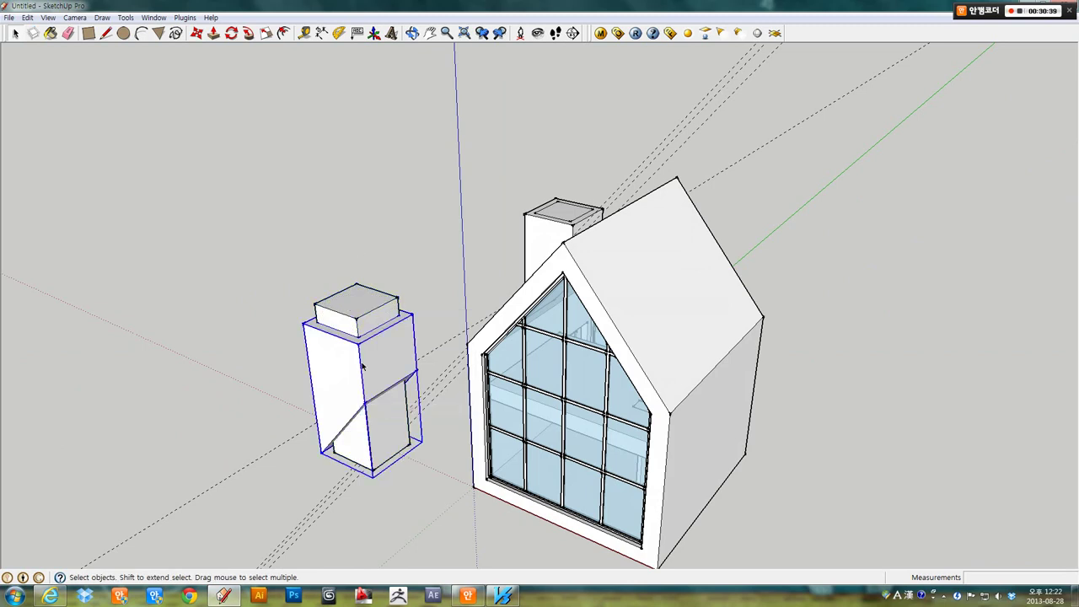
- Select both chimney pieces and Subtract the tall box with Solid Tools
click(365, 306)
click(385, 271)
click(370, 360)
right_click(371, 360)
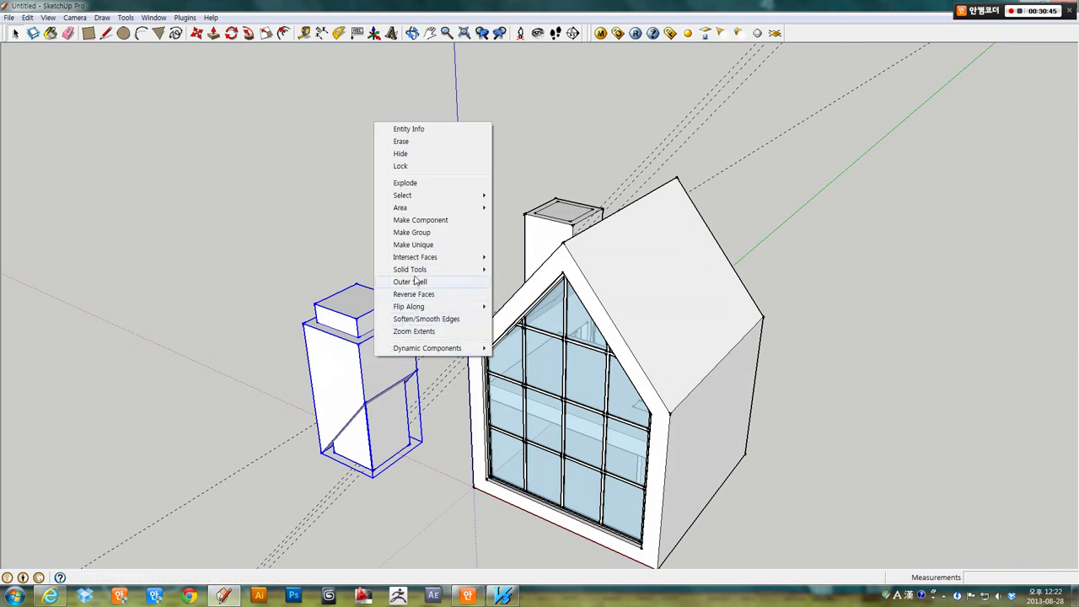
mouse_move(410, 269)
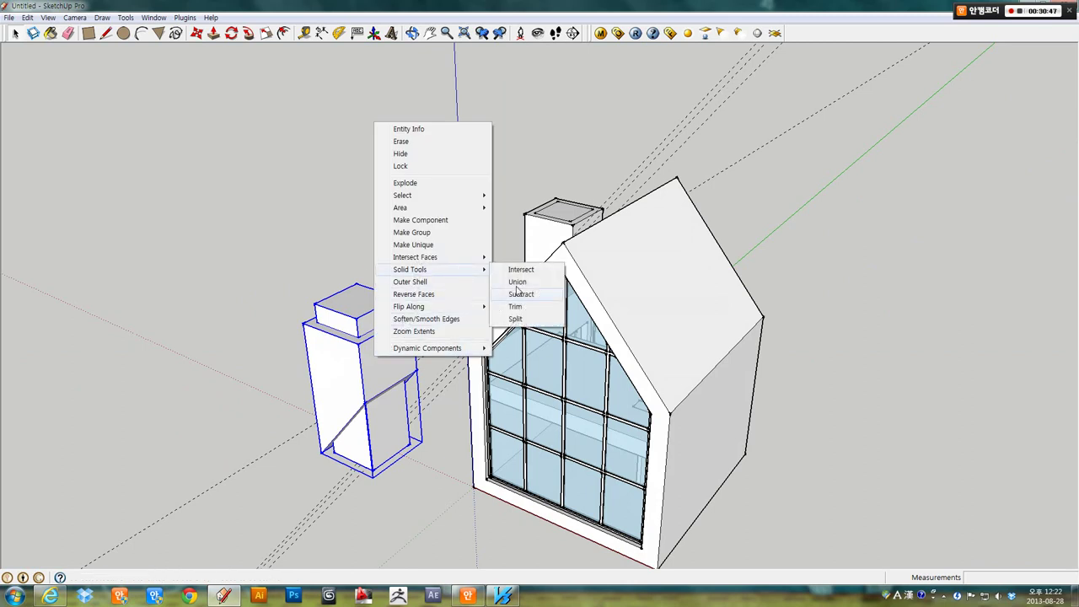
click(518, 293)
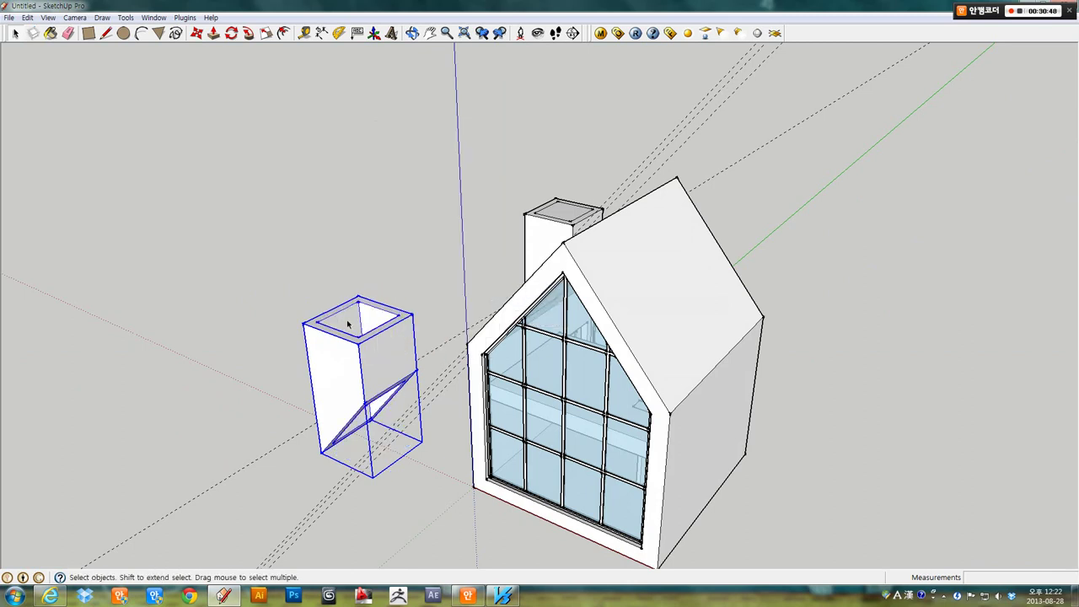
middle_drag(347, 324, 579, 232)
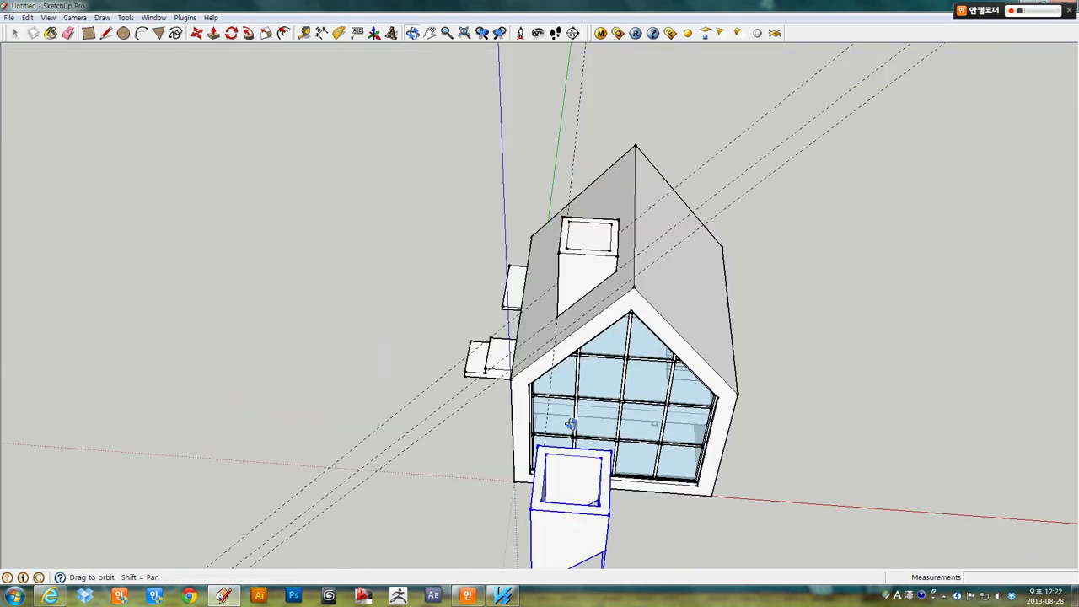
- Delete the old solid chimney from the roof
click(578, 233)
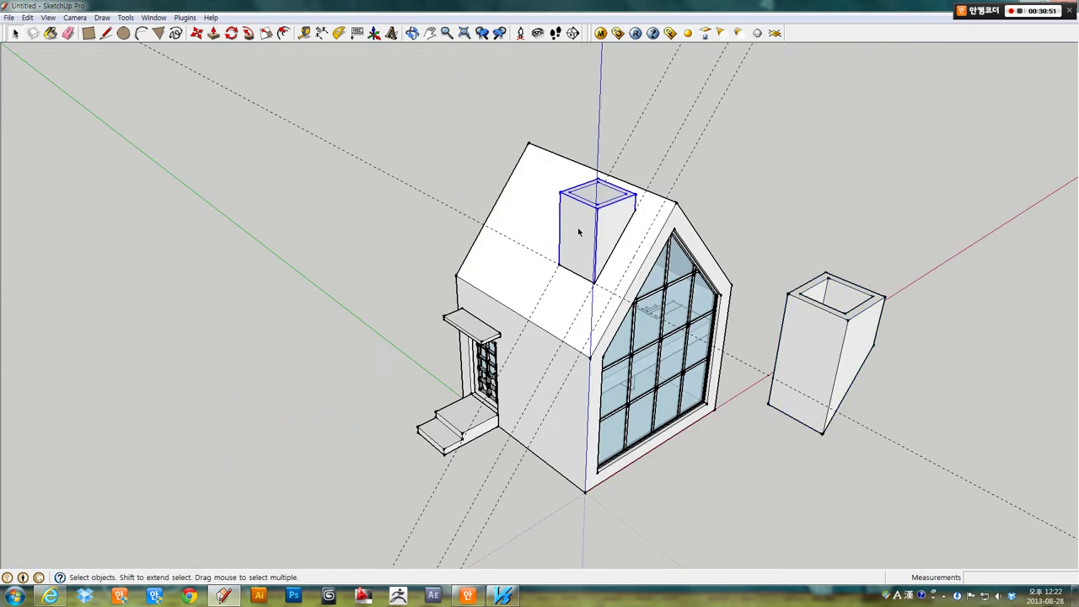
mouse_move(639, 287)
middle_down()
mouse_move(494, 381)
mouse_move(425, 409)
middle_up()
key(Delete)
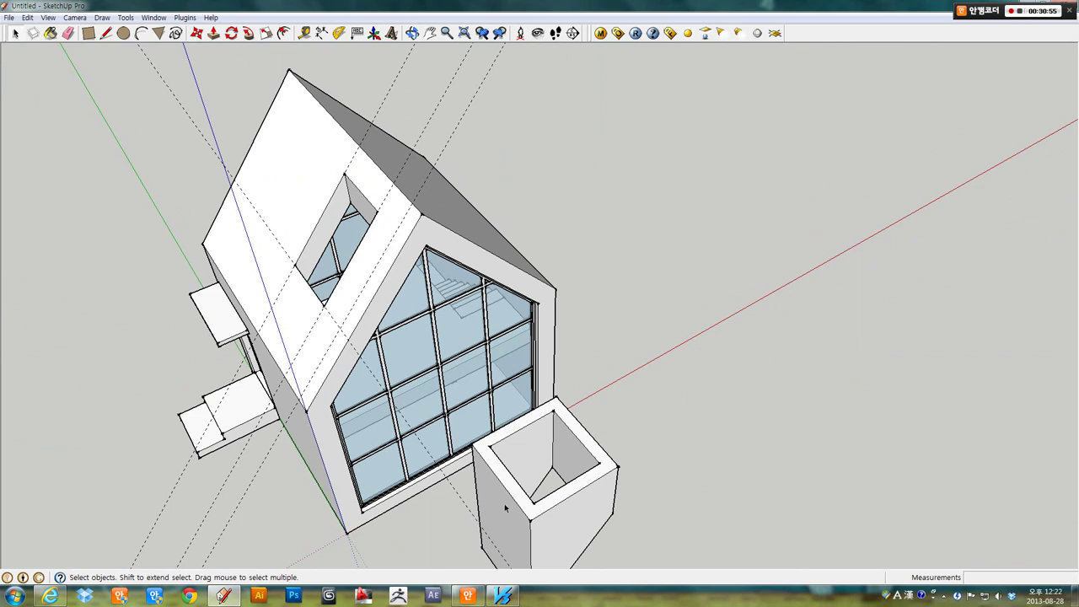
- Move the hollow chimney onto the roof opening
click(504, 503)
middle_drag(504, 503, 675, 378)
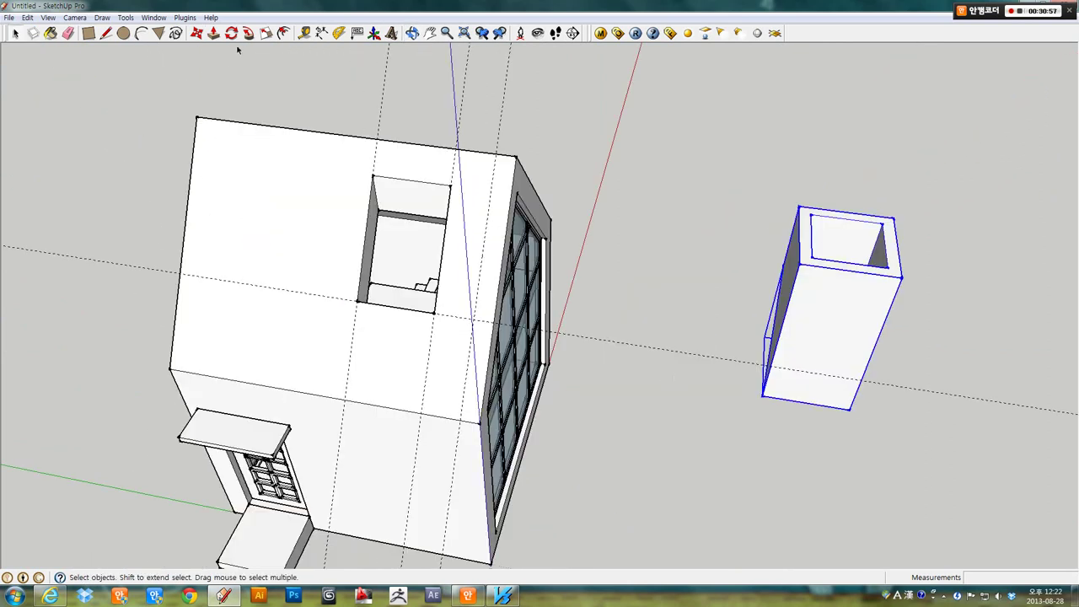
click(196, 33)
middle_drag(786, 388, 860, 402)
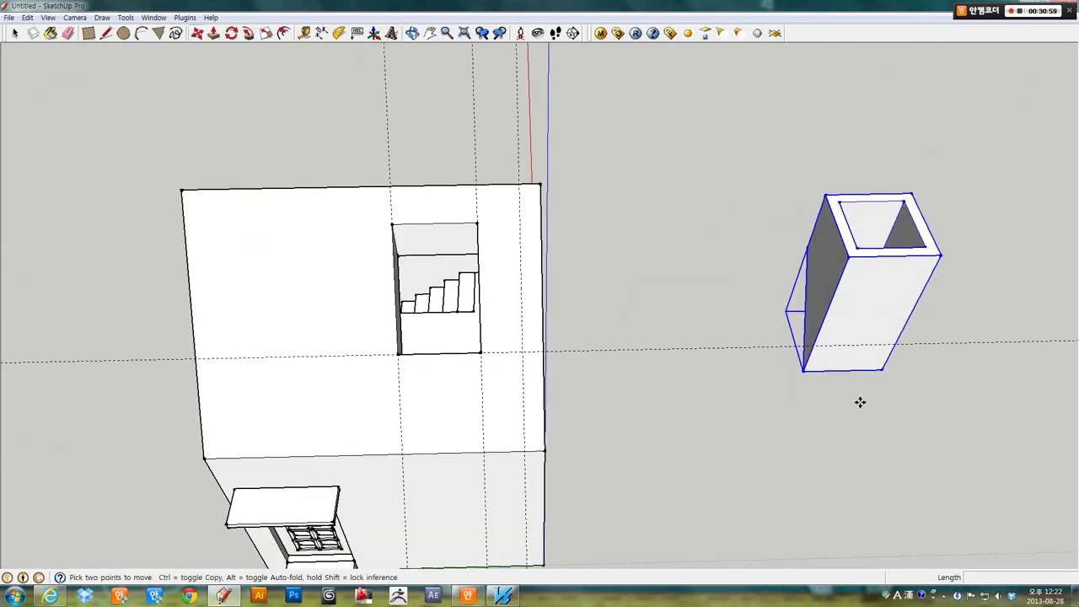
click(814, 348)
click(405, 361)
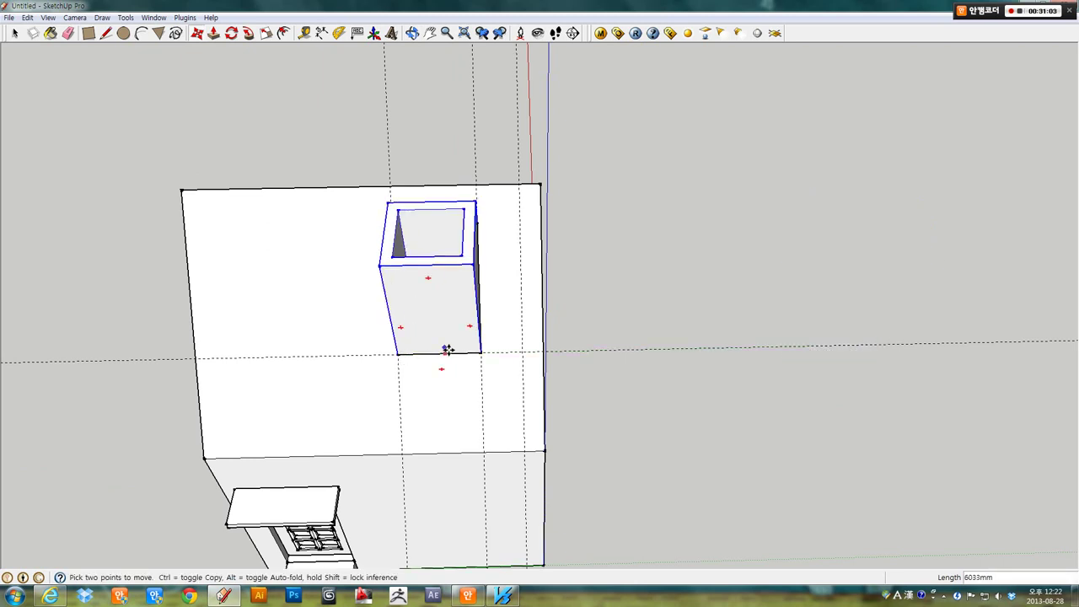
mouse_move(446, 349)
middle_down()
mouse_move(691, 410)
mouse_move(530, 514)
mouse_move(211, 140)
mouse_move(484, 260)
mouse_move(663, 177)
middle_up()
key(space)
mouse_move(293, 320)
shift+middle_down()
mouse_move(273, 265)
mouse_move(298, 252)
mouse_move(465, 278)
mouse_move(225, 287)
mouse_move(255, 133)
mouse_move(856, 489)
mouse_move(261, 233)
mouse_move(168, 252)
shift+middle_up()
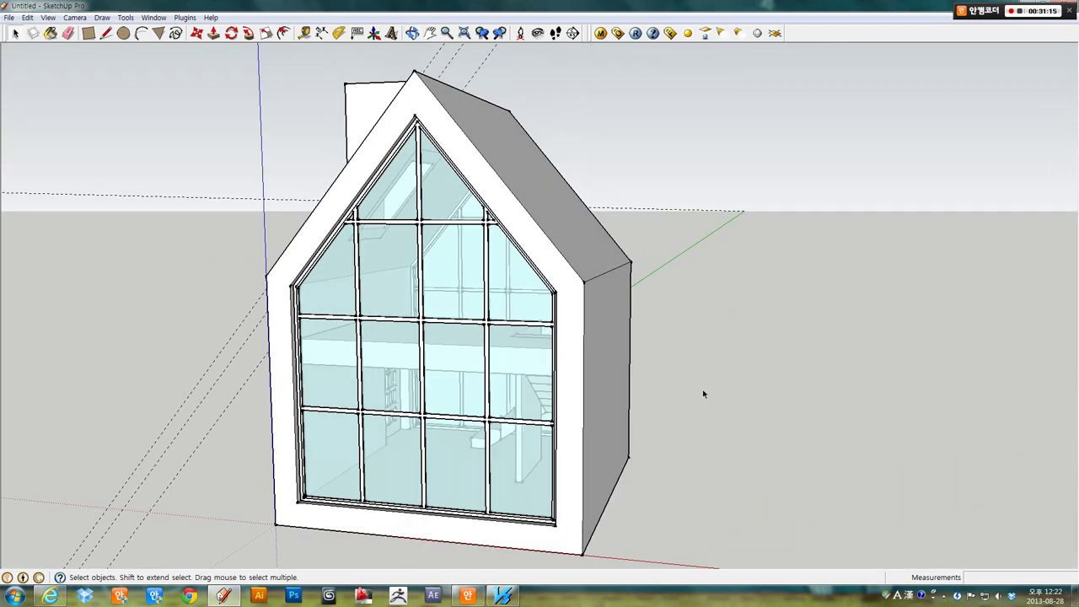
mouse_move(710, 395)
middle_down()
mouse_move(650, 311)
mouse_move(489, 335)
mouse_move(444, 373)
mouse_move(458, 363)
mouse_move(903, 354)
mouse_move(876, 357)
middle_up()
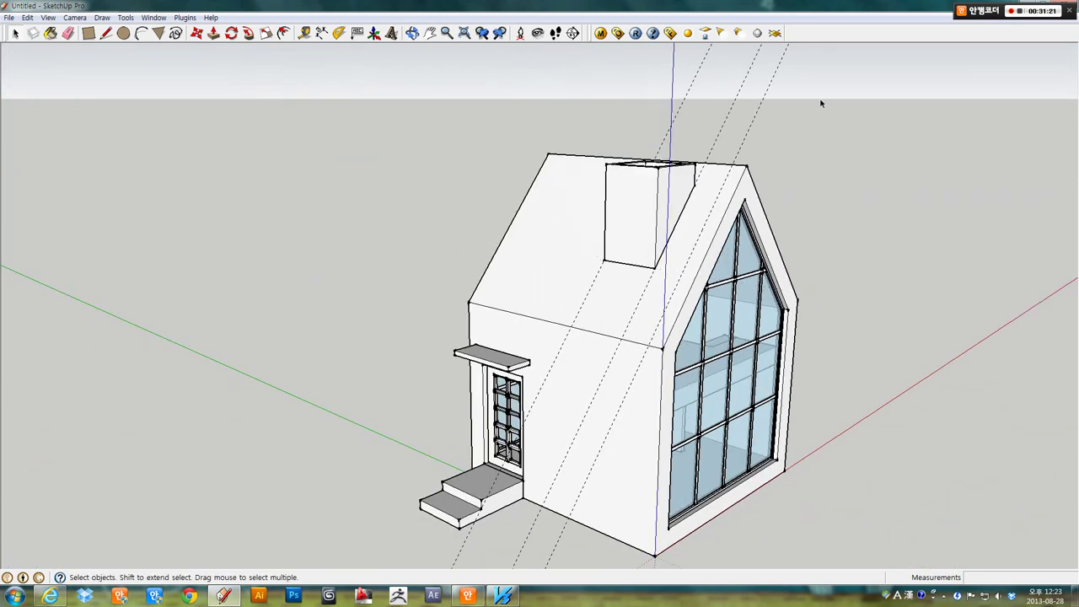
mouse_move(807, 221)
middle_down()
mouse_move(804, 251)
mouse_move(799, 240)
middle_up()
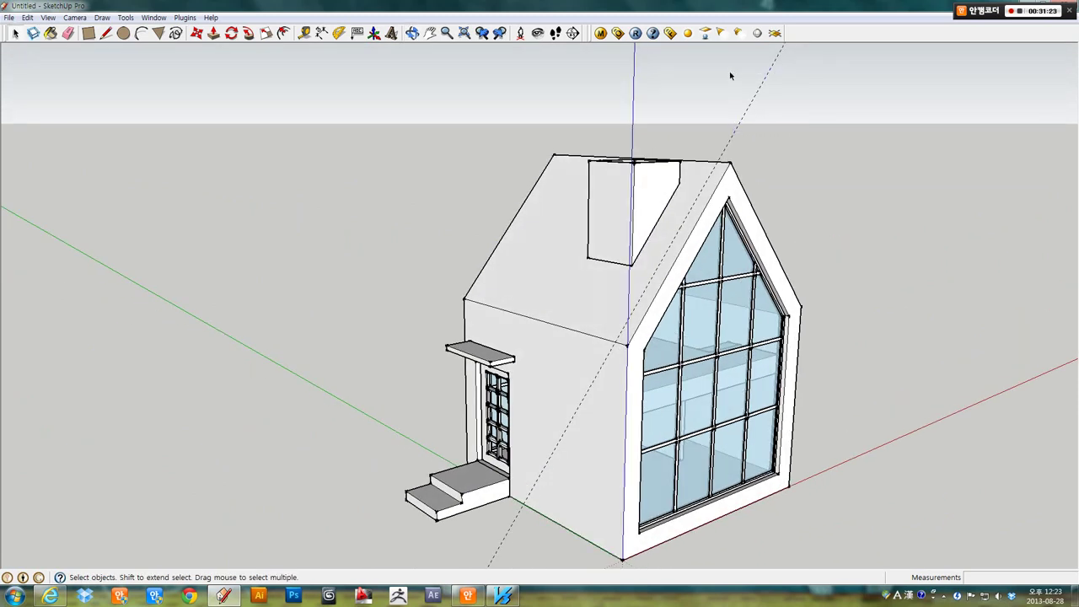
mouse_move(835, 190)
middle_down()
mouse_move(674, 378)
mouse_move(655, 361)
mouse_move(282, 377)
mouse_move(682, 374)
mouse_move(734, 383)
mouse_move(742, 414)
middle_up()
scroll(630, 392, up, 2)
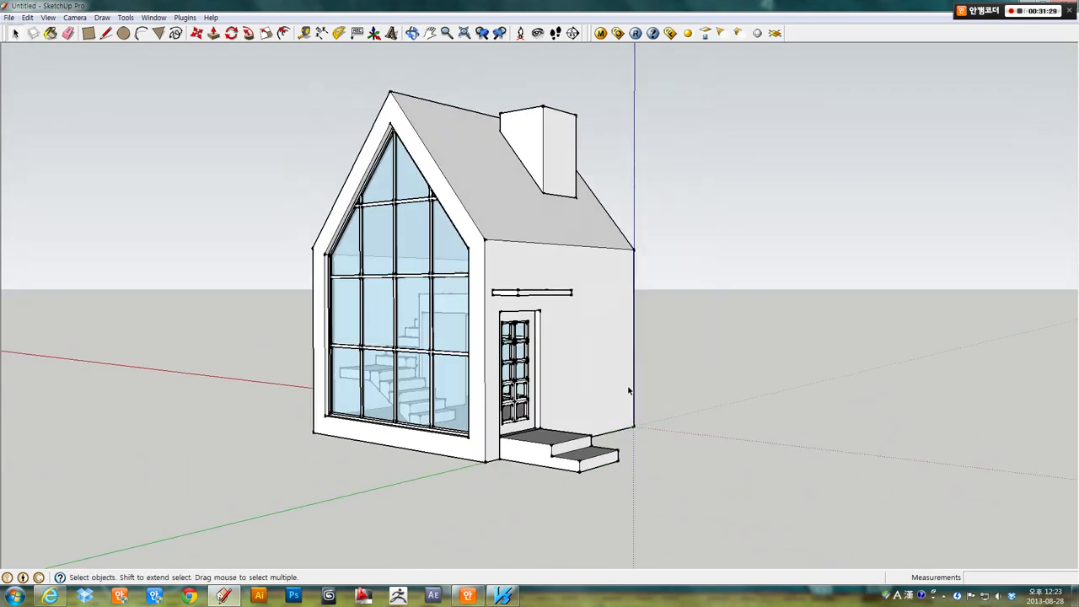
scroll(630, 391, up, 2)
scroll(523, 322, up, 2)
mouse_move(523, 322)
middle_down()
mouse_move(508, 354)
mouse_move(723, 361)
mouse_move(684, 385)
middle_up()
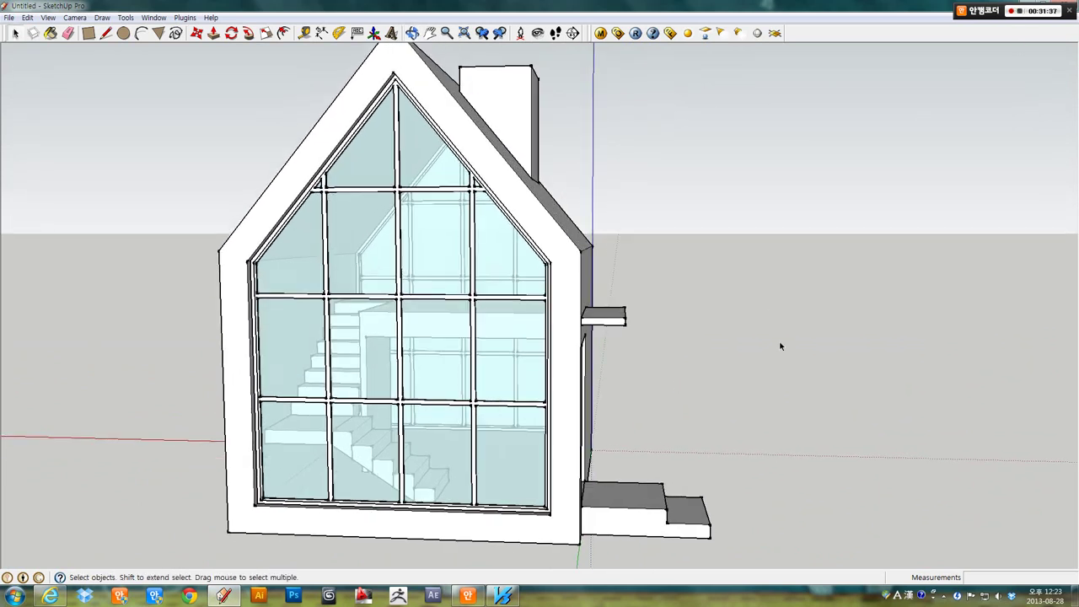
mouse_move(781, 349)
middle_down()
mouse_move(675, 313)
mouse_move(641, 314)
mouse_move(711, 321)
mouse_move(661, 320)
mouse_move(622, 336)
mouse_move(665, 337)
middle_up()
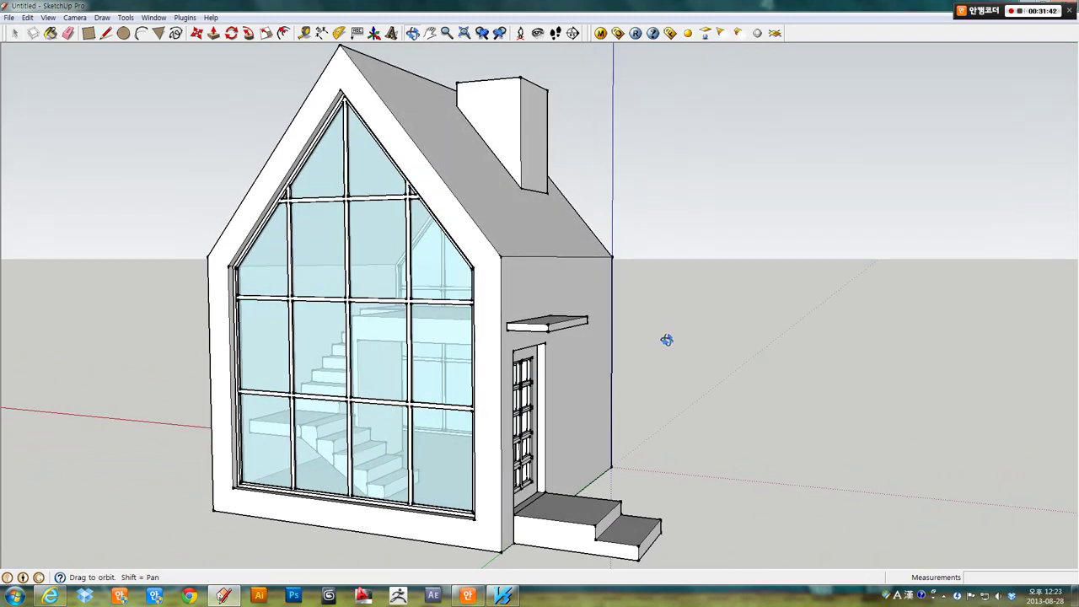